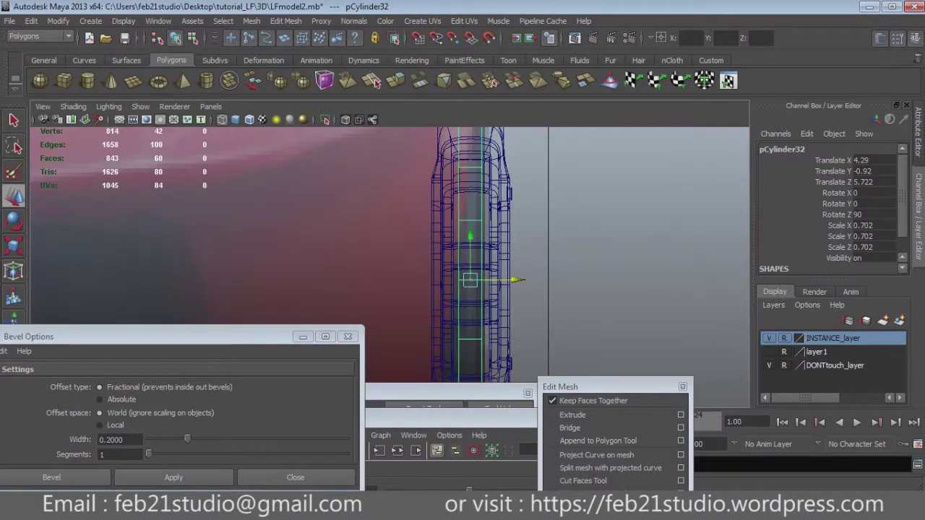
Step: Scale the cylinder to 1.066 along Y, then uniformly to about 0.717
key(r)
drag(409, 280, 378, 280)
key(w)
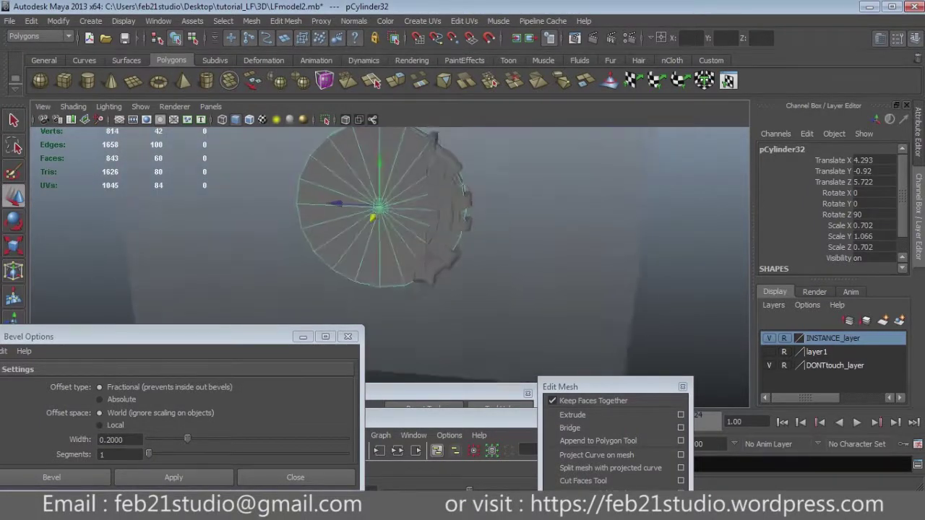
key(r)
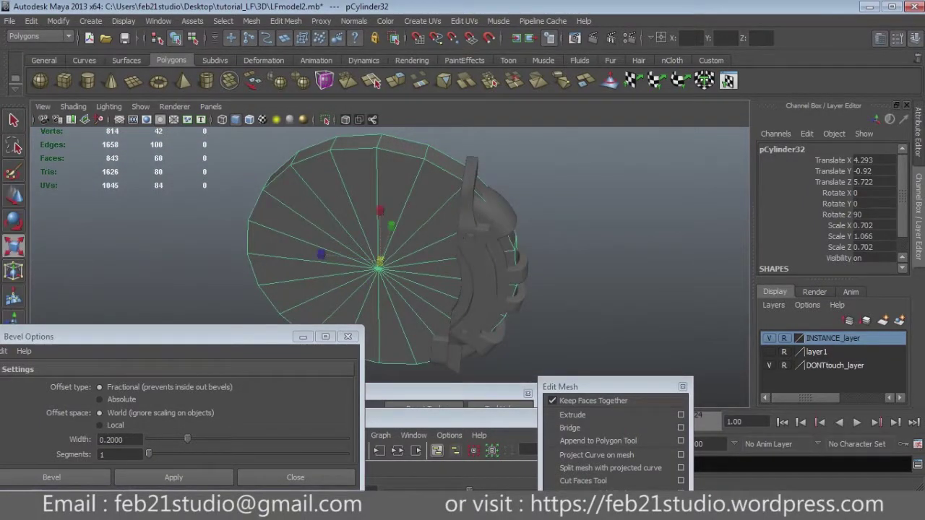
drag(380, 266, 375, 265)
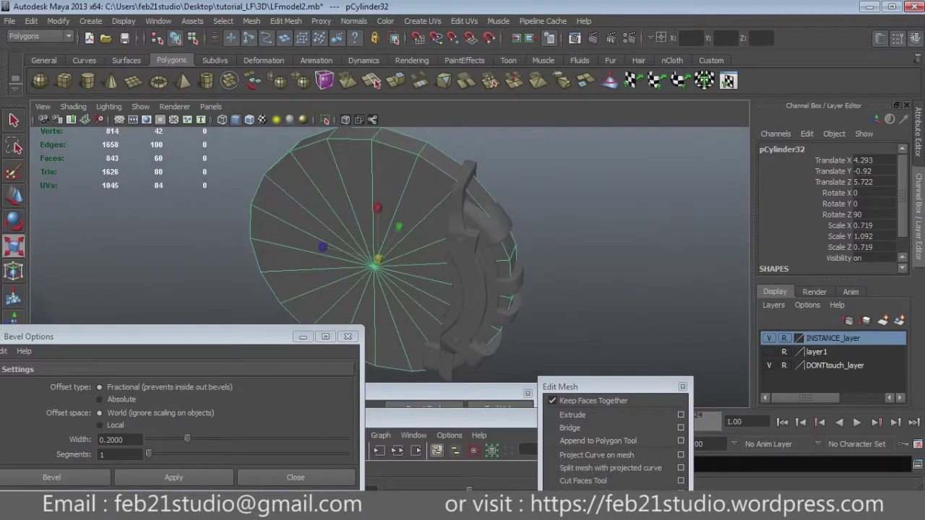
Step: Switch to a full front view with textured shading
key(space)
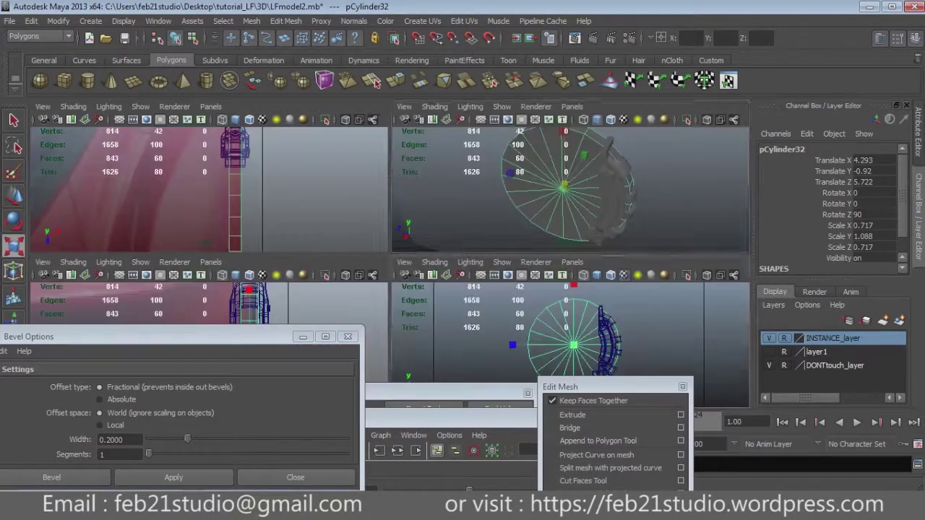
key(space)
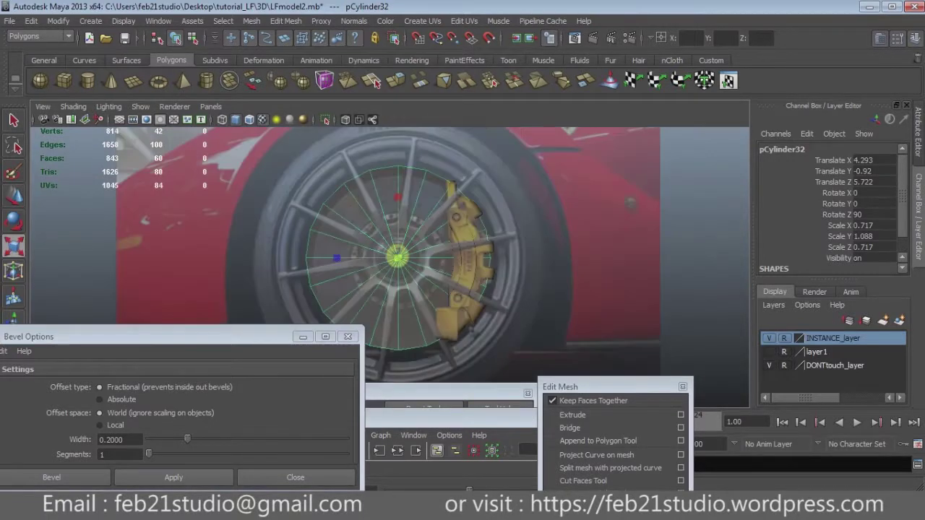
key(6)
scroll(402, 251, up, 3)
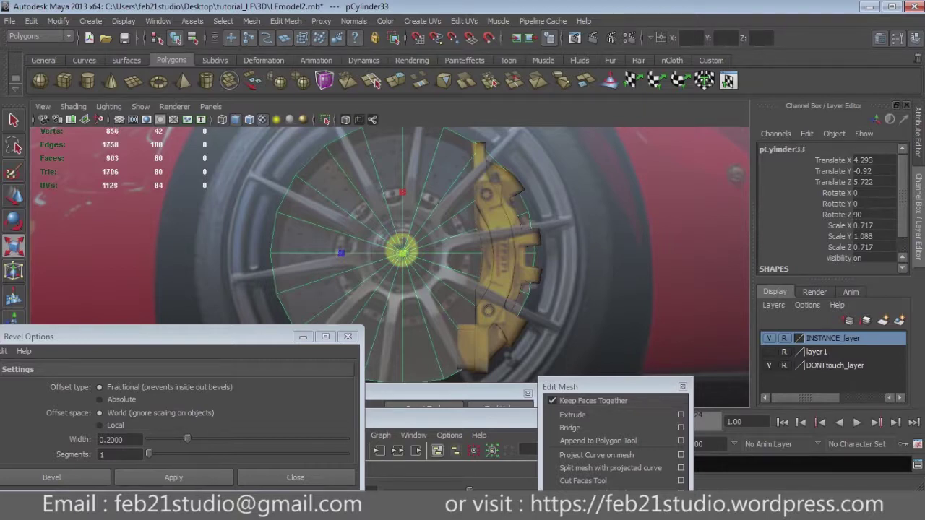
Step: Delete half of the cylinder's faces in face mode, then undo the deletion
alt+middle_drag(375, 253, 400, 253)
key(w)
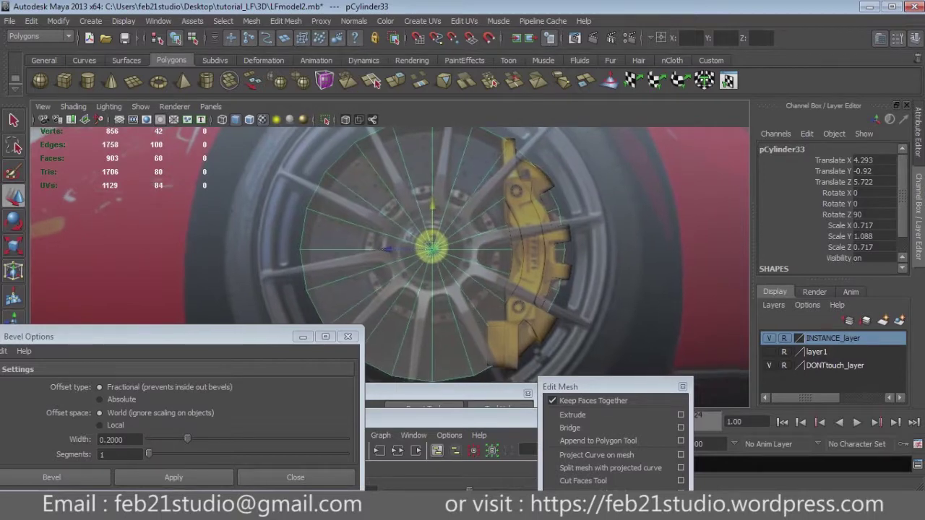
scroll(419, 257, down, 5)
scroll(419, 256, up, 3)
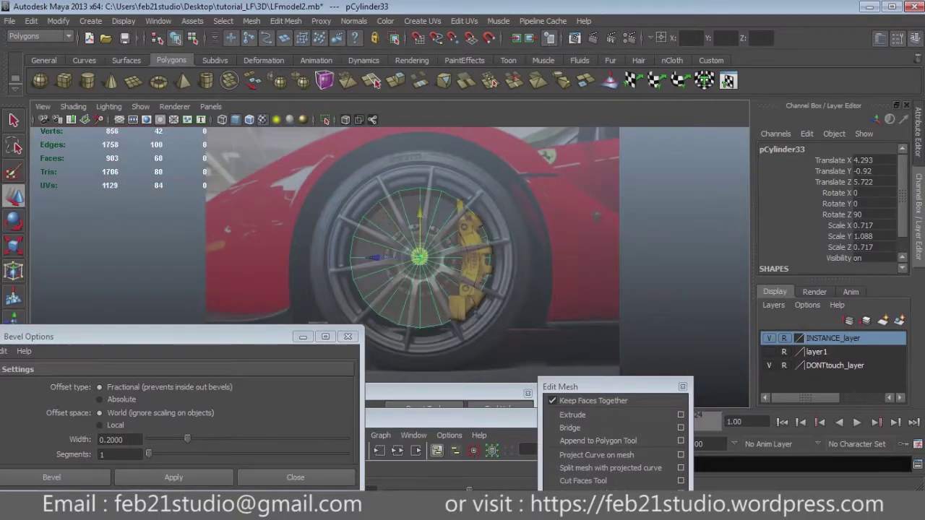
key(F11)
drag(340, 181, 418, 333)
key(Delete)
scroll(419, 260, up, 2)
scroll(390, 256, up, 2)
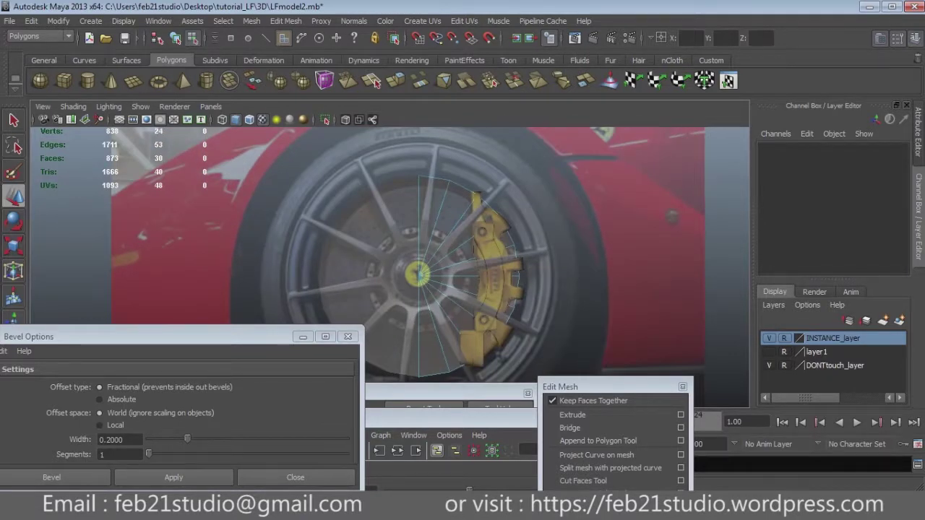
key(ctrl+z)
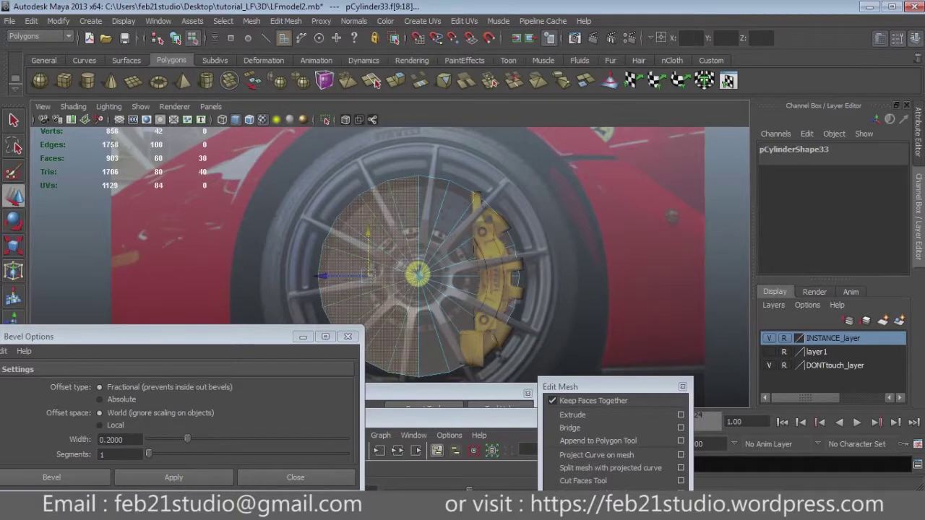
Step: In side view, extrude the cylinder's 20 cap faces with the Edit Mesh tear-off moved aside
key(space)
key(space)
scroll(417, 275, up, 1)
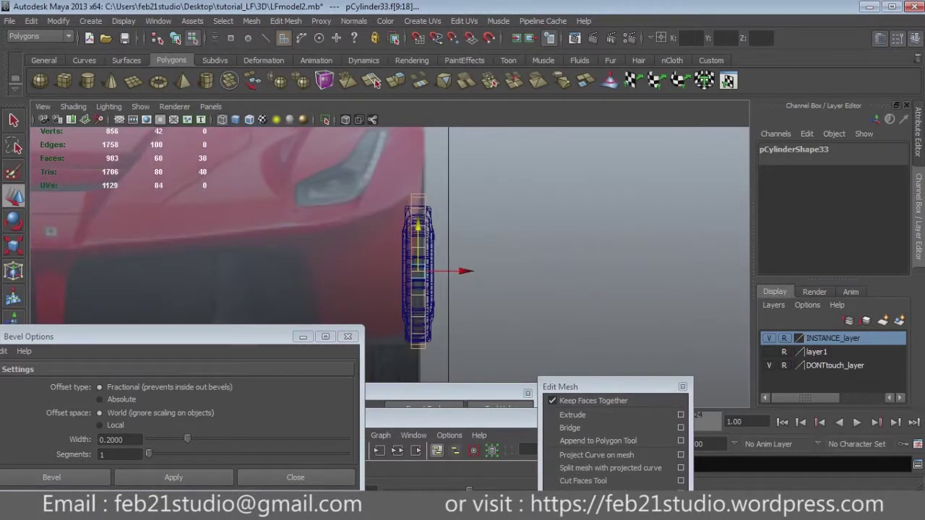
click(120, 439)
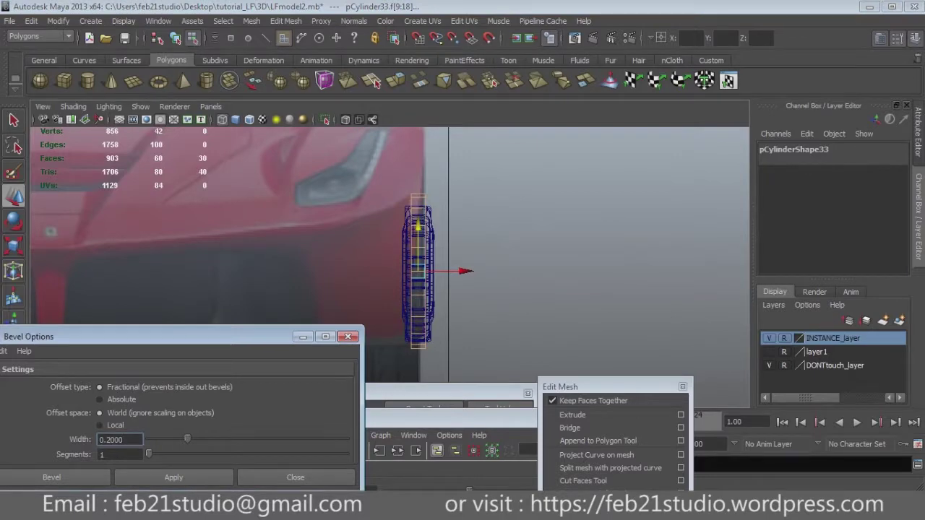
mouse_move(578, 387)
mouse_down()
mouse_move(597, 218)
mouse_move(761, 274)
mouse_up()
click(591, 246)
key(space)
key(space)
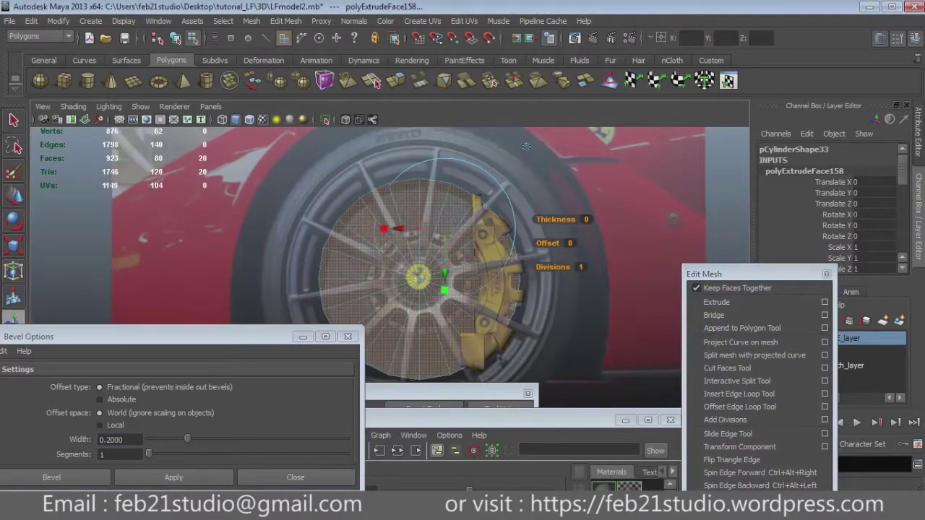
Step: Frame the cap faces, extrude them again and scale the new ring inward
key(f)
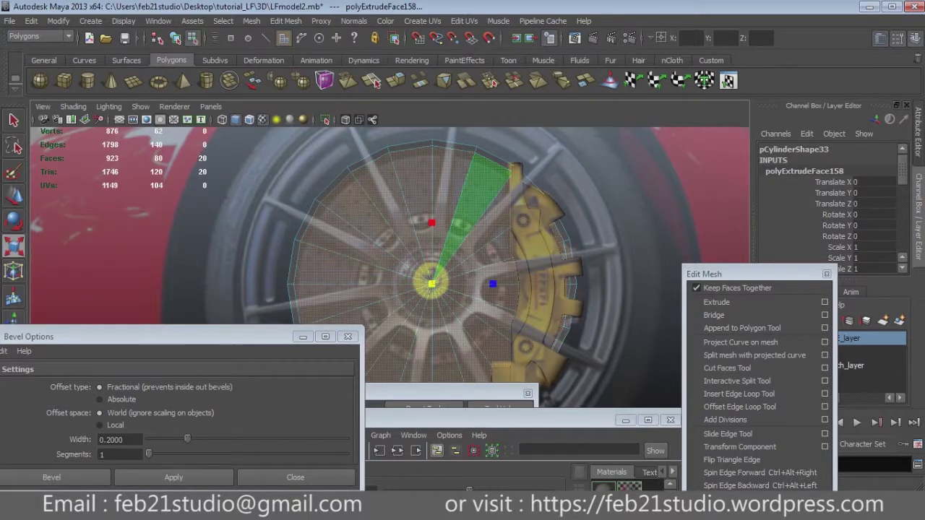
click(716, 302)
drag(432, 284, 408, 283)
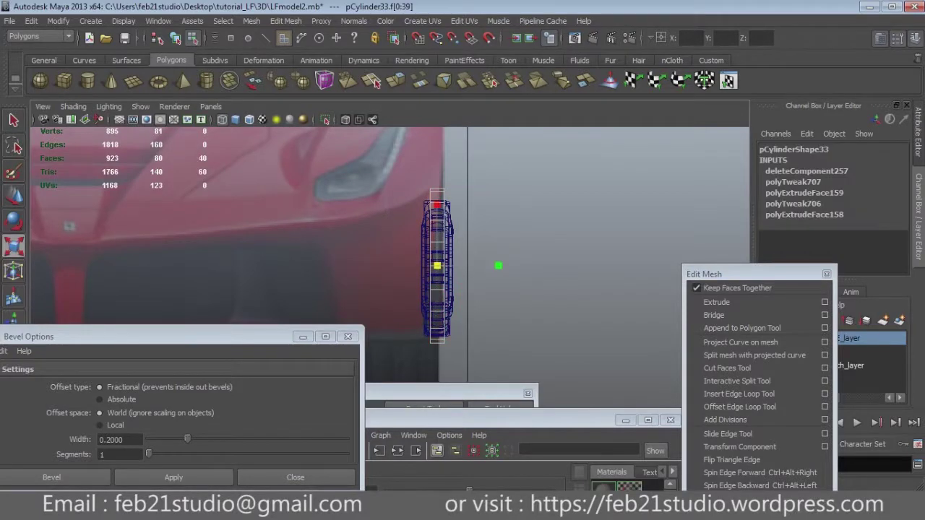
Step: Extrude once more with Ctrl+E, push the faces out along the axis, then undo
key(ctrl+e)
scroll(462, 290, up, 3)
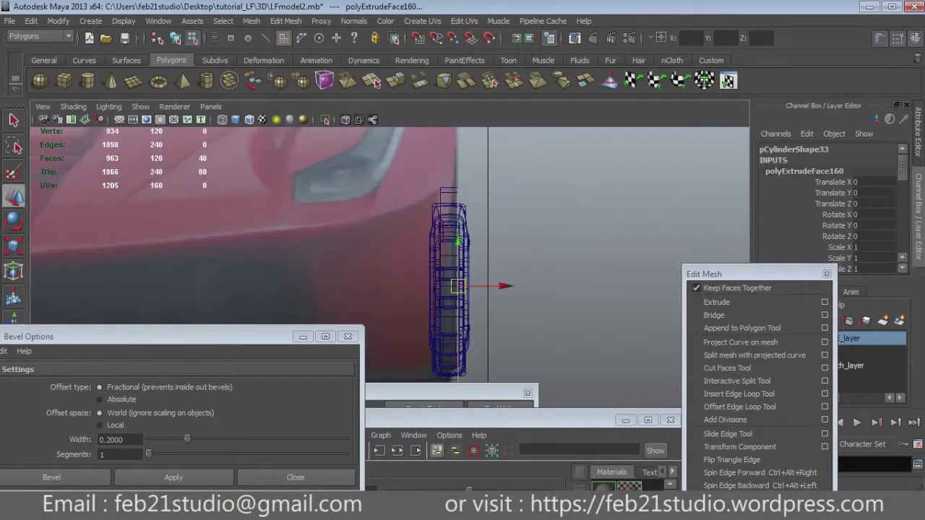
scroll(463, 289, up, 2)
drag(520, 295, 506, 295)
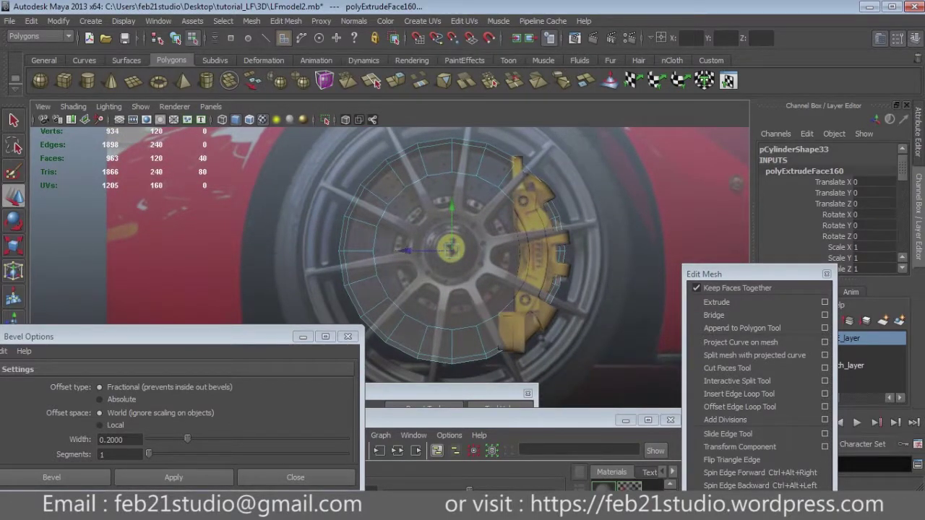
scroll(390, 267, down, 3)
key(ctrl+z)
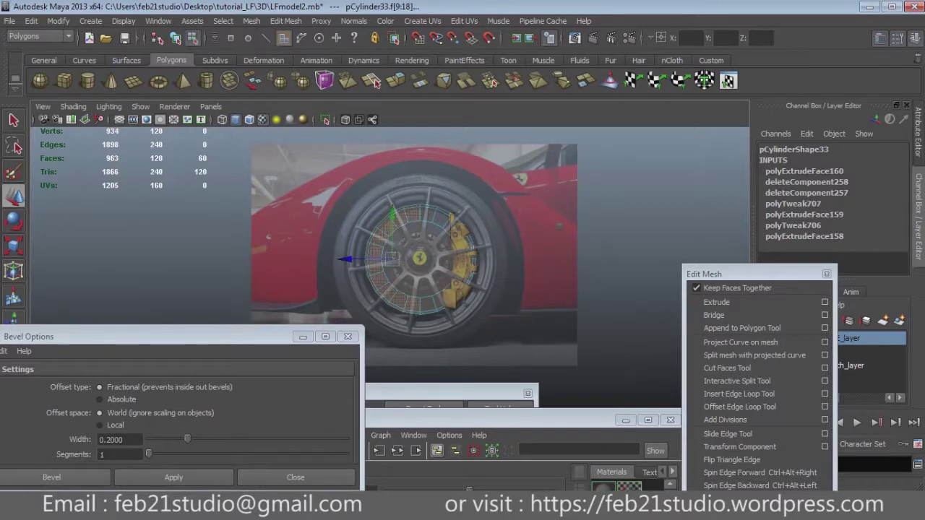
Step: Undo the last extrude and delete the stray face patch above the caliper, checking in wireframe
key(ctrl+z)
scroll(463, 238, up, 2)
scroll(462, 238, up, 2)
scroll(463, 238, up, 2)
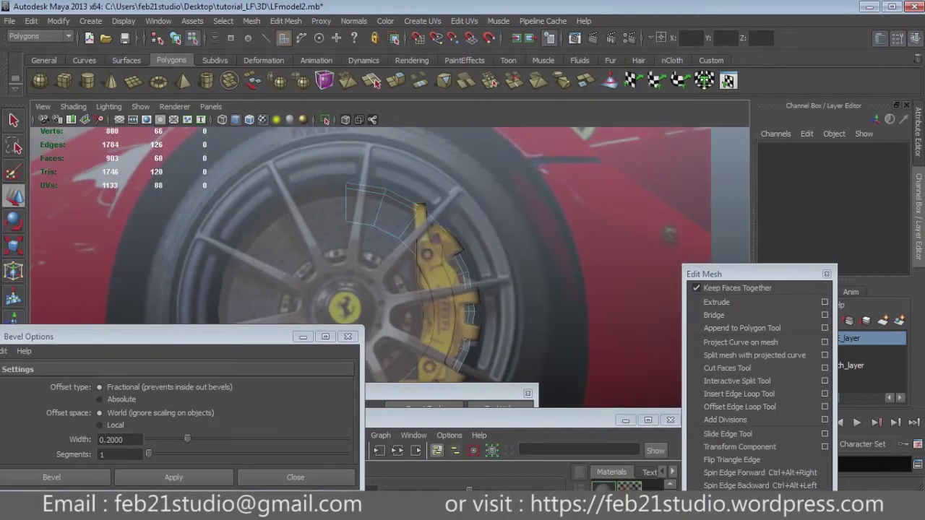
key(ctrl+z)
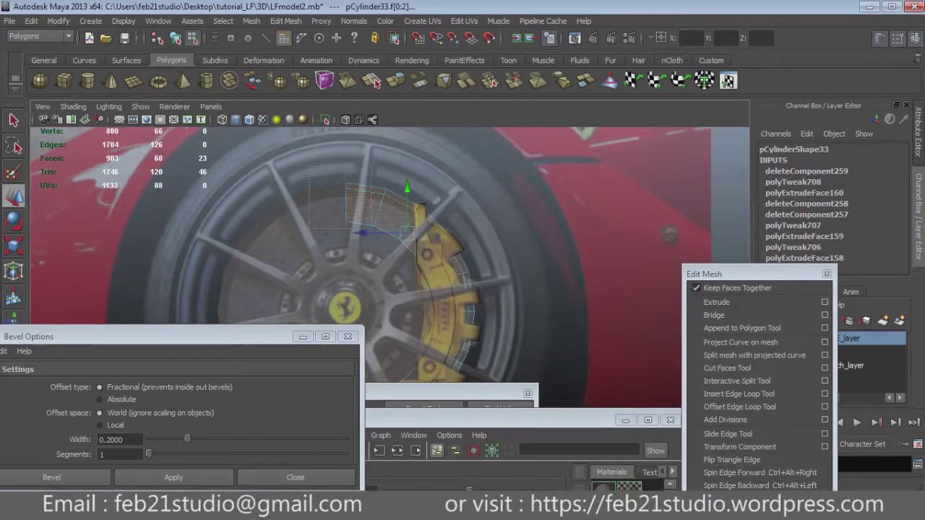
key(ctrl+z)
key(4)
key(ctrl+z)
key(ctrl+z)
key(5)
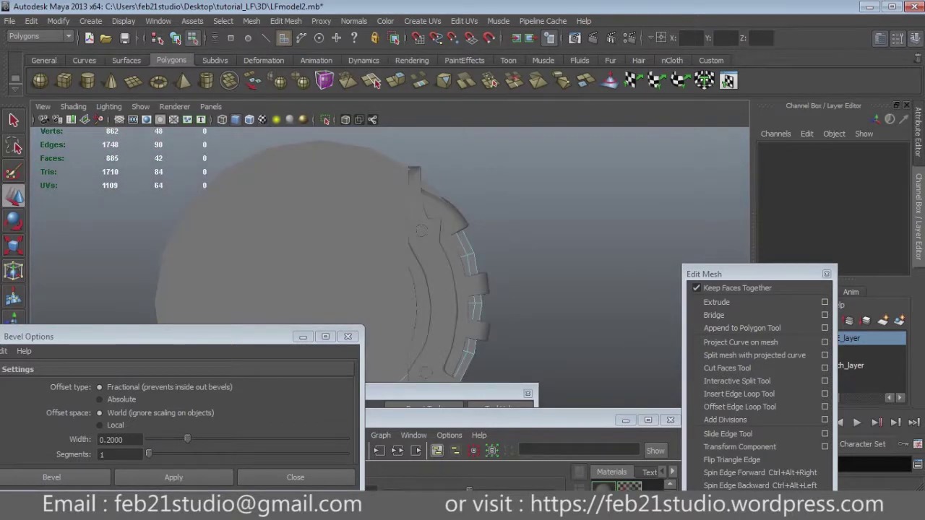
key(ctrl+z)
Step: Delete the faces below the caliper and the leftover stray faces
key(ctrl+z)
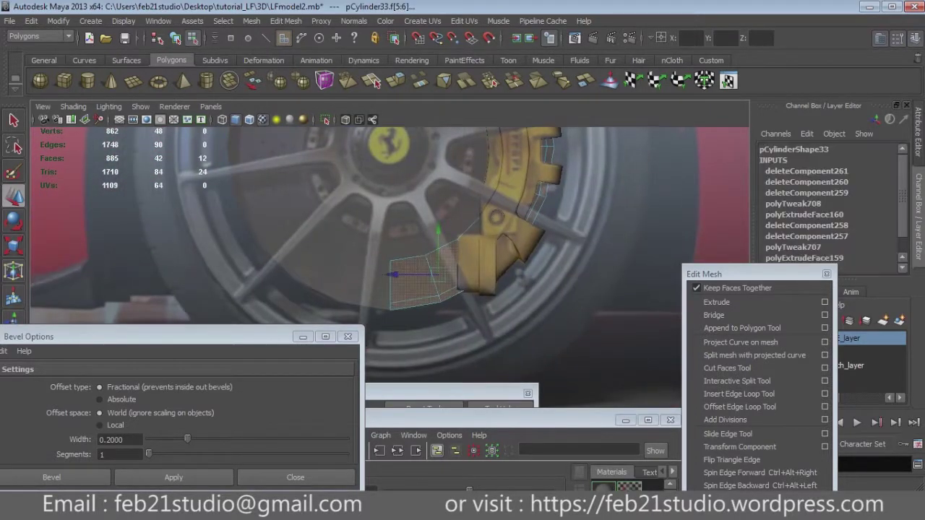
key(ctrl+z)
key(4)
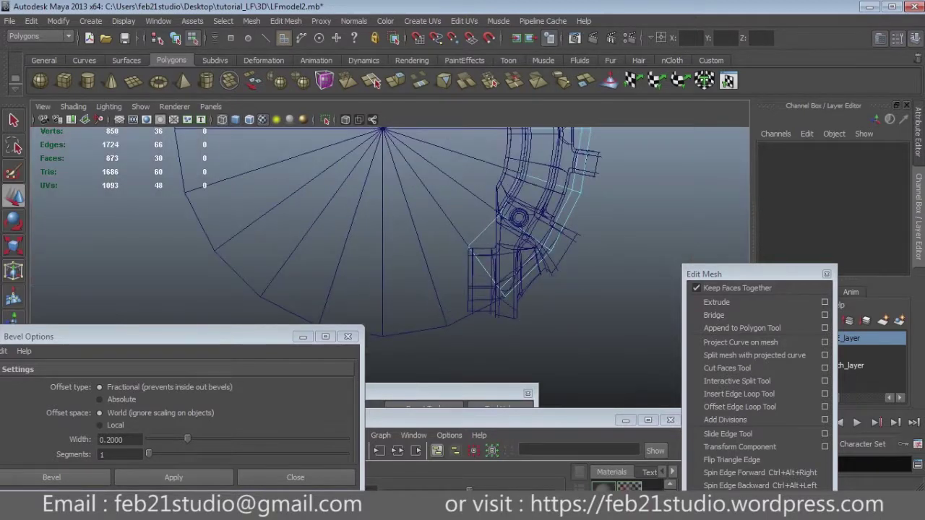
key(ctrl+z)
key(ctrl+z)
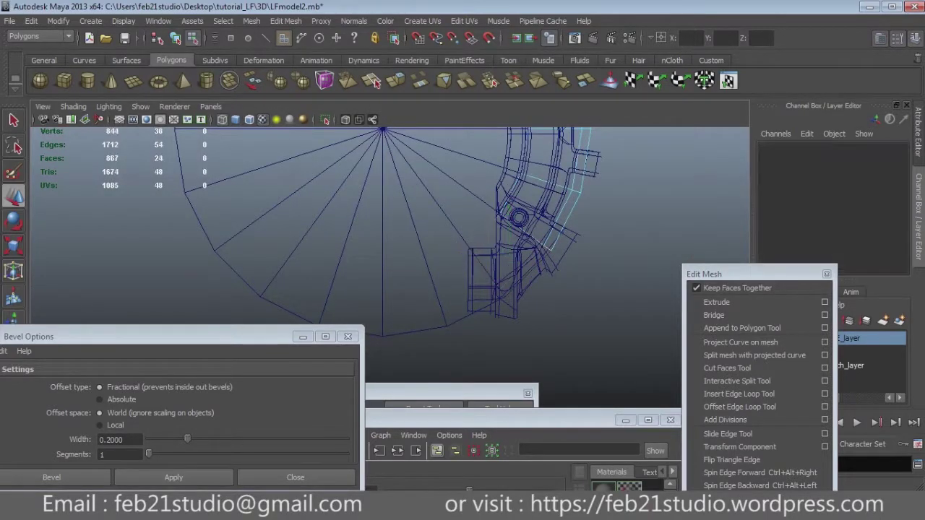
key(ctrl+z)
key(ctrl+z)
key(ctrl+z)
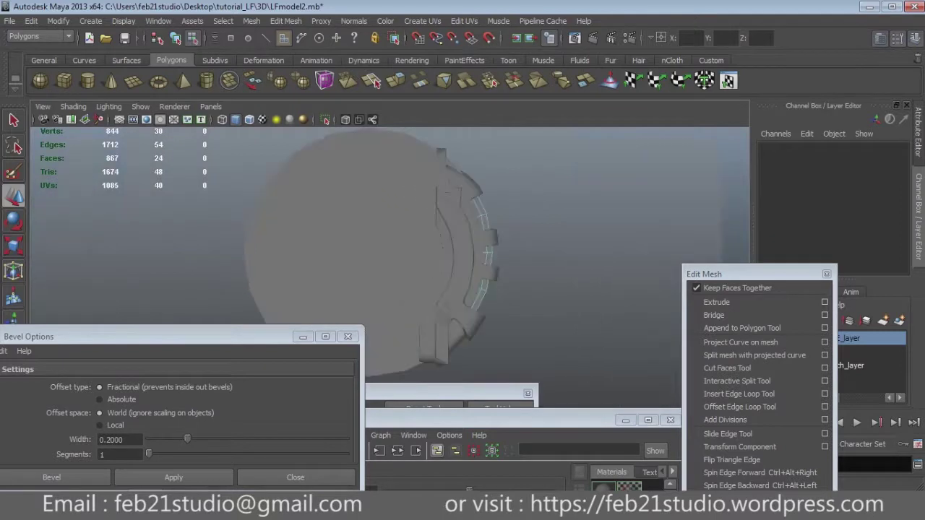
key(ctrl+z)
key(ctrl+z)
key(ctrl+z)
key(ctrl+z)
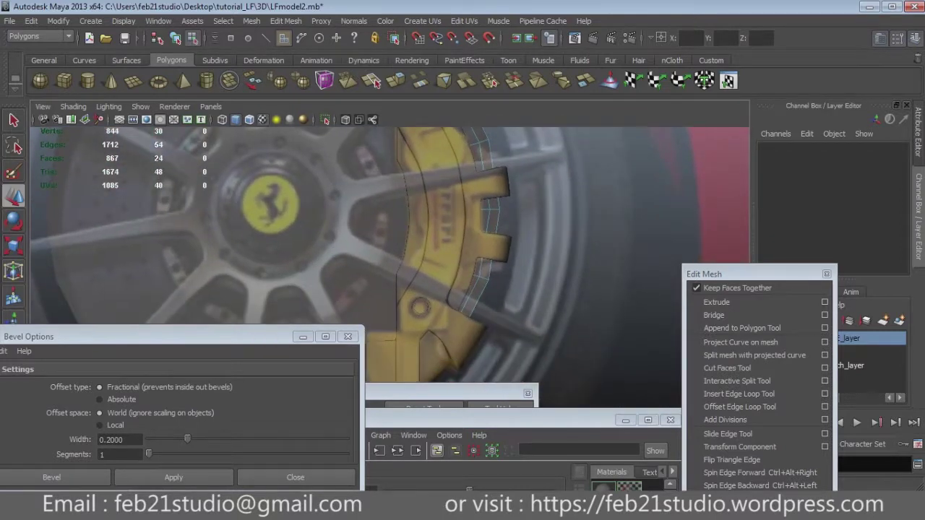
key(ctrl+z)
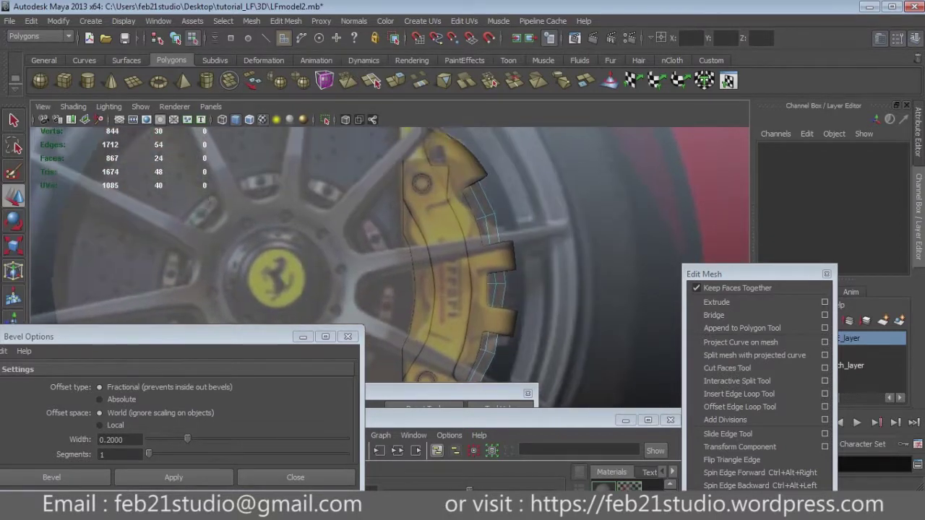
key(ctrl+z)
key(ctrl+z)
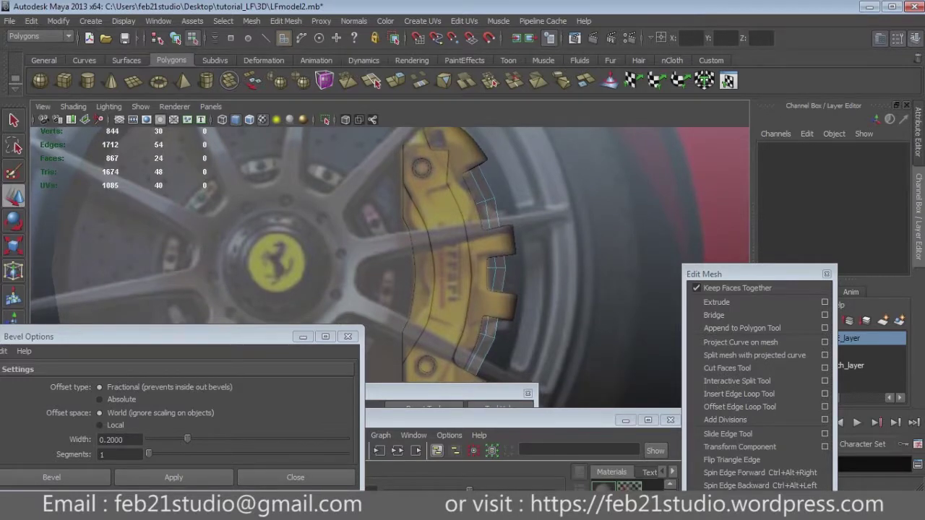
click(738, 393)
Step: Insert an edge loop across the caliper, checking it in wireframe and shaded views
click(492, 210)
drag(493, 211, 496, 207)
mouse_move(462, 267)
alt+middle_down()
mouse_move(466, 245)
mouse_move(481, 260)
alt+middle_up()
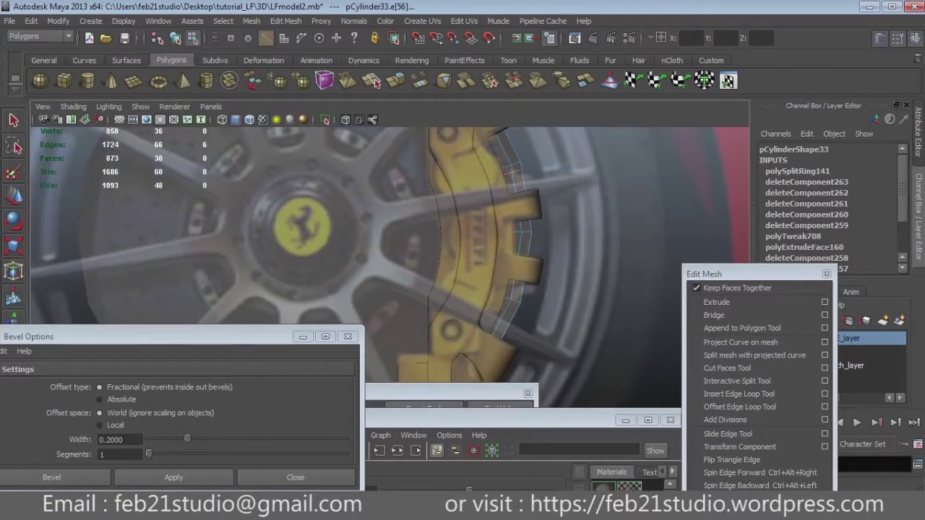
key(4)
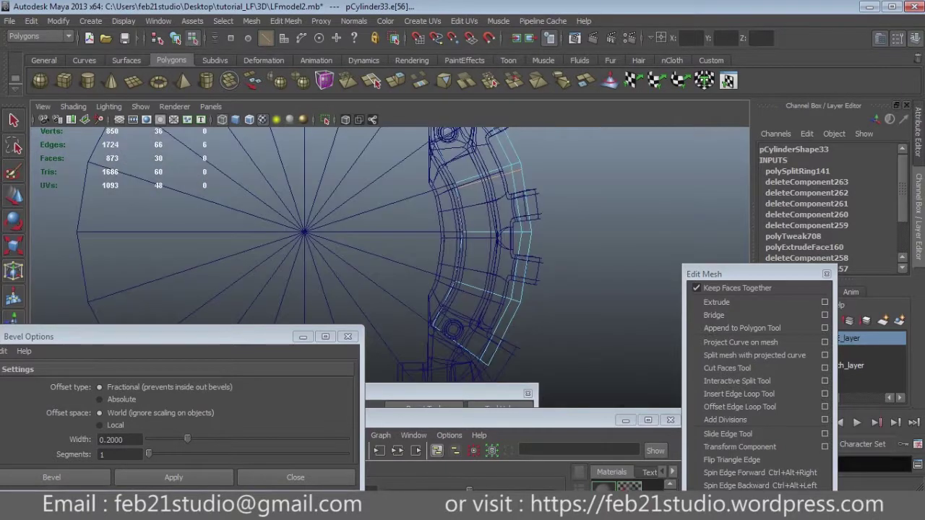
key(5)
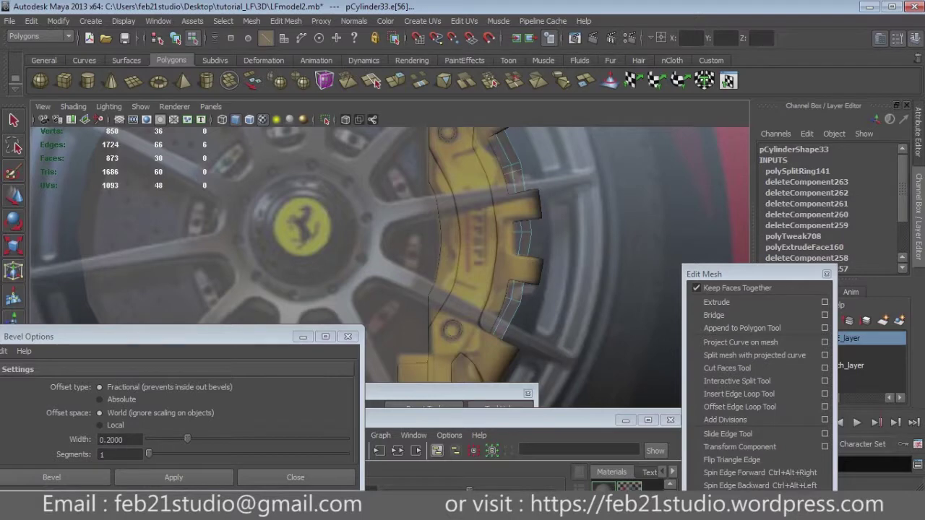
key(4)
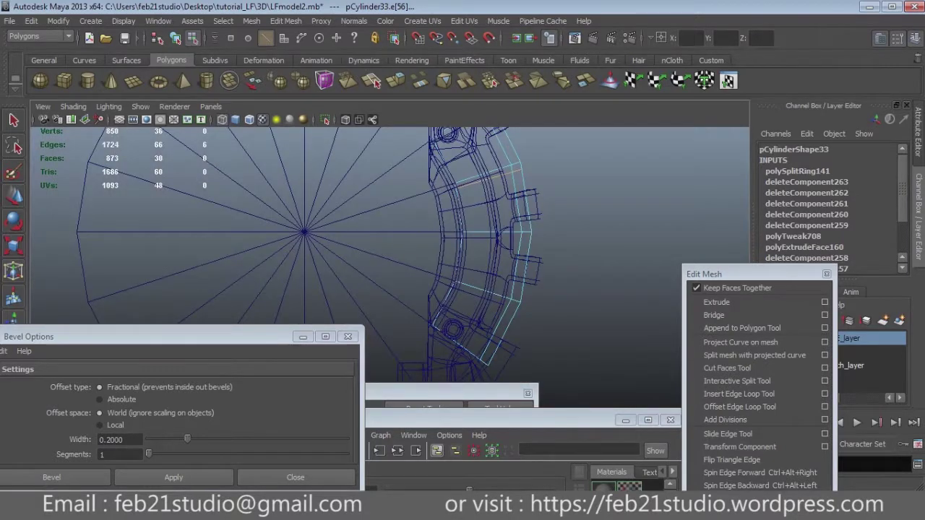
key(5)
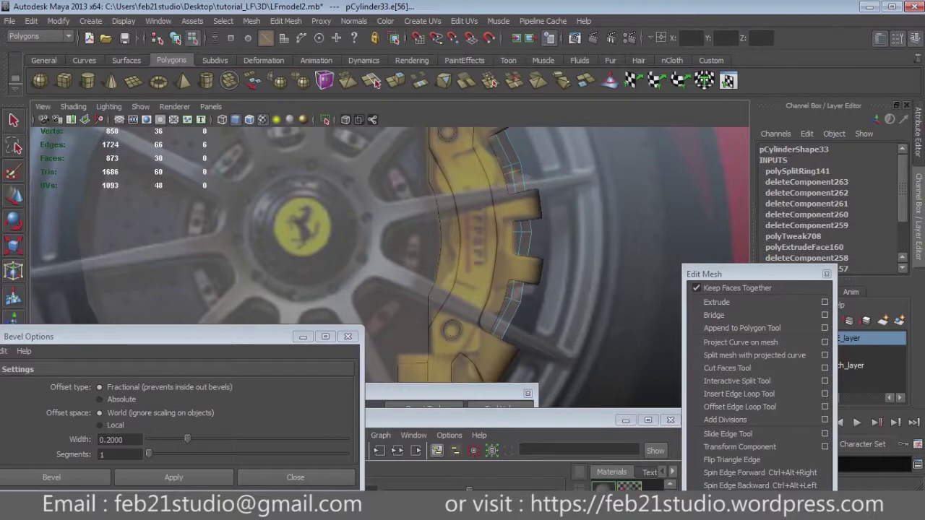
Step: Add two more edge loops around the caliper ring and delete the stray selected edges
key(4)
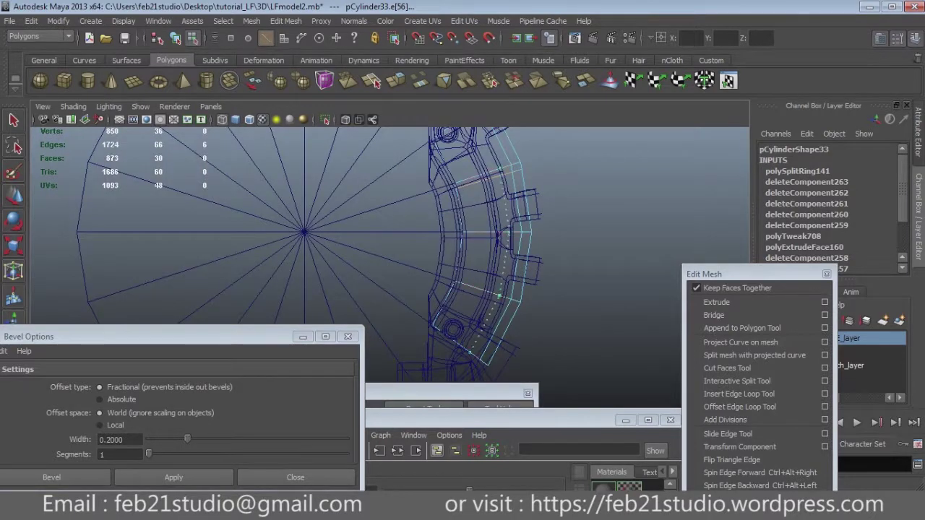
click(500, 296)
key(5)
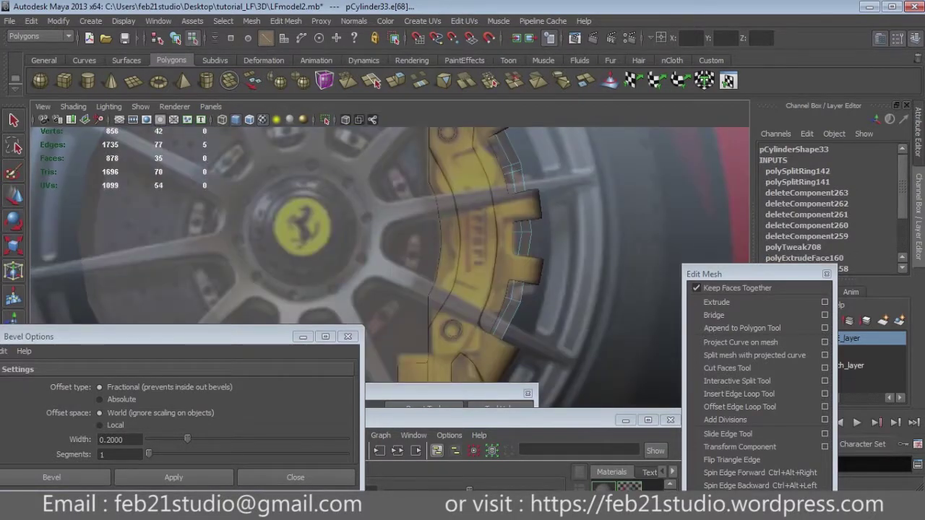
click(498, 328)
key(4)
key(q)
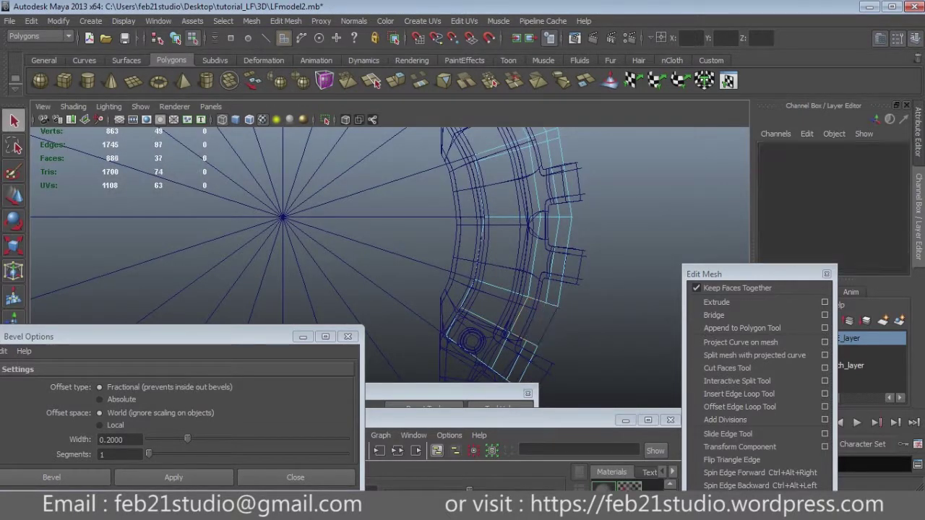
key(Delete)
key(5)
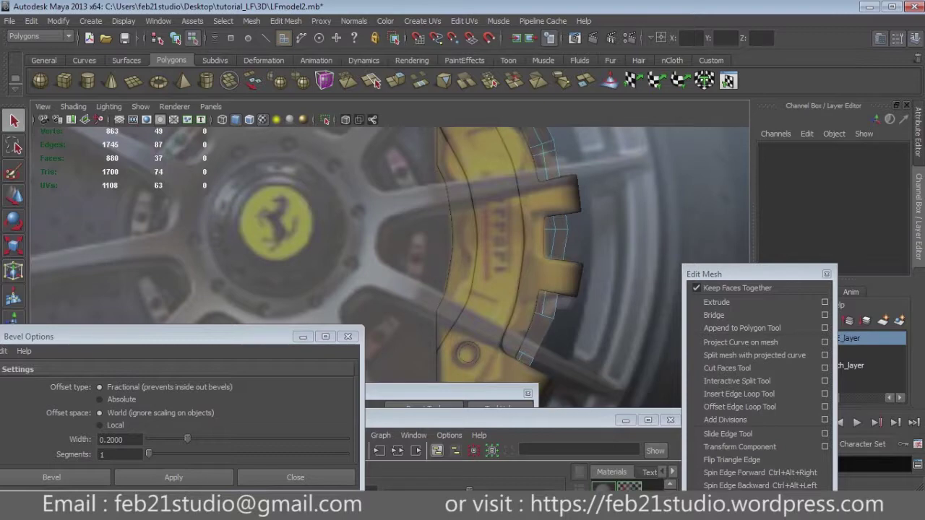
click(727, 368)
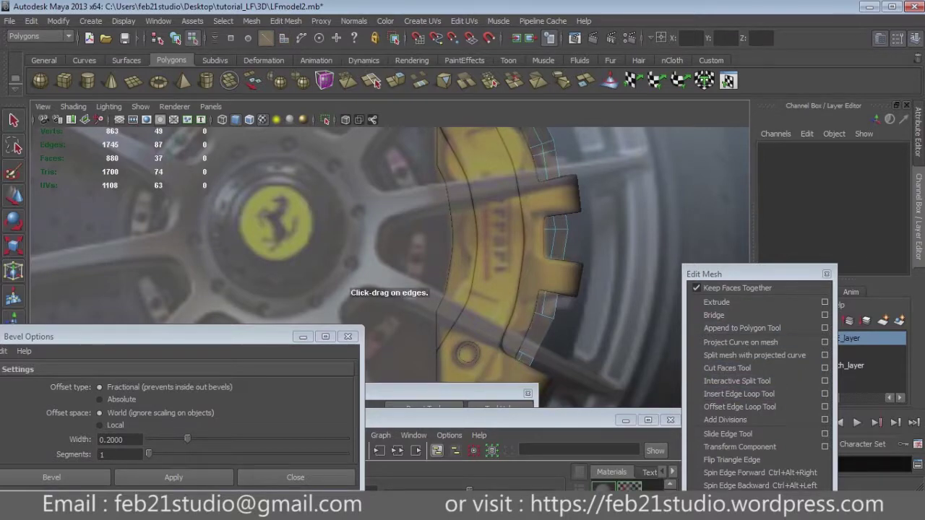
Step: Restore the deleted edges and insert two edge loops near the caliper tab
key(ctrl+z)
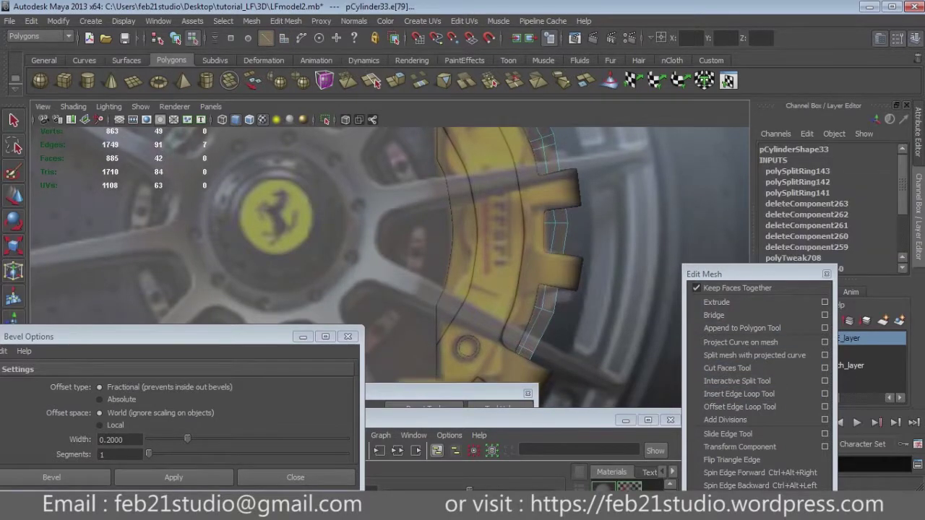
click(510, 300)
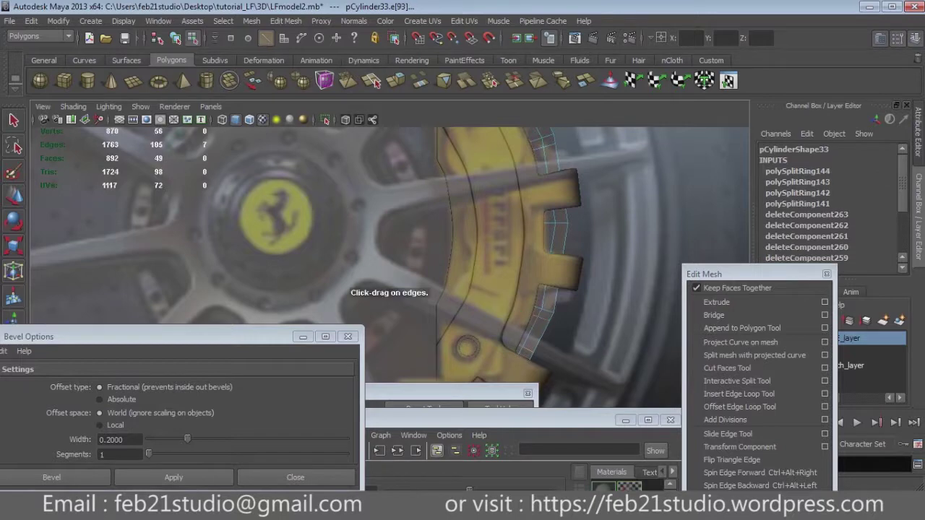
click(520, 295)
scroll(520, 294, up, 2)
Step: Select and delete unwanted caliper faces in face mode, then undo the last deletions
key(q)
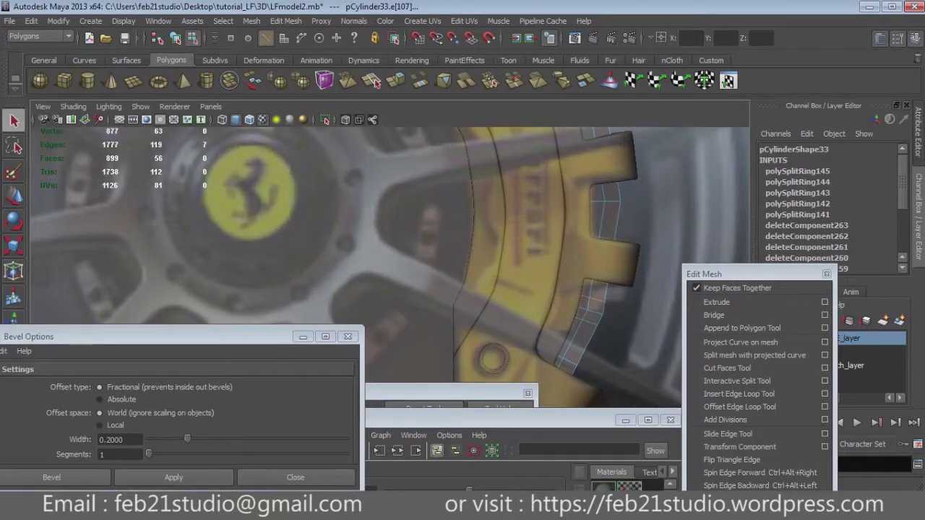
key(F11)
click(594, 307)
key(Delete)
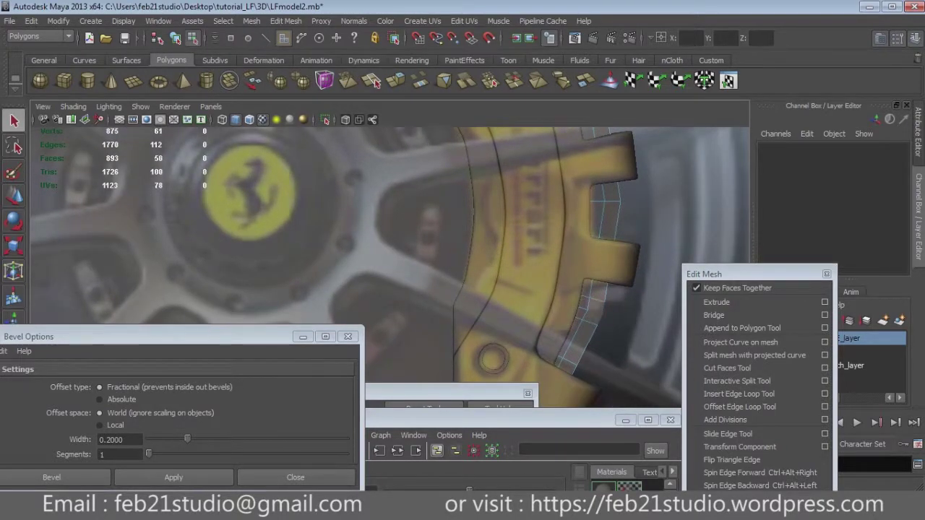
click(582, 339)
key(4)
key(Delete)
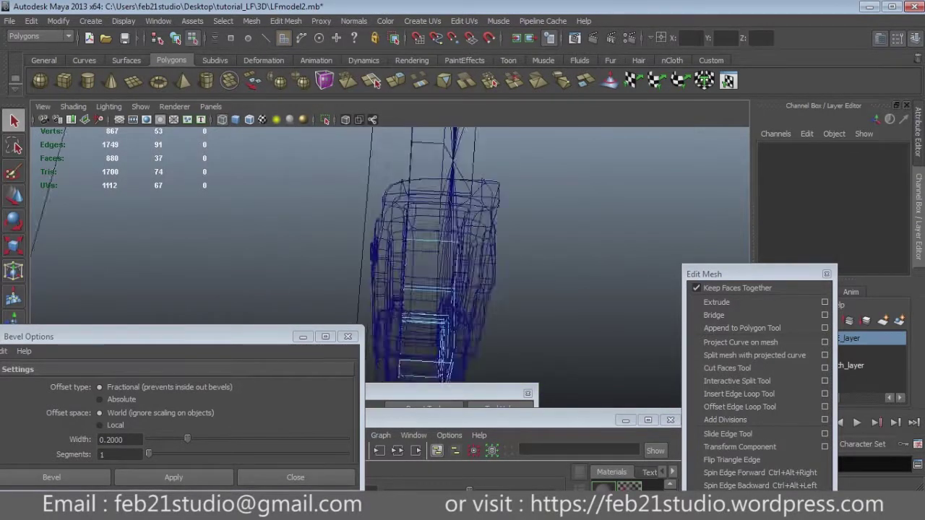
key(Delete)
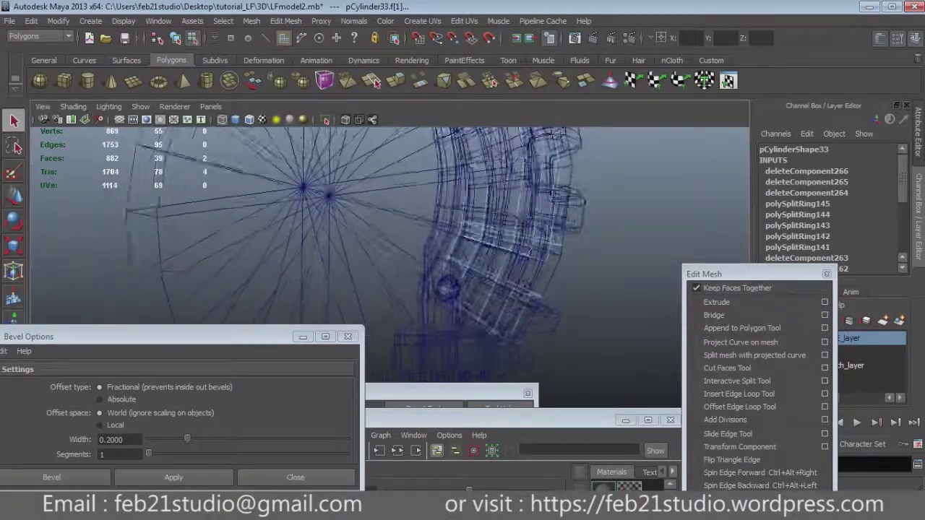
key(ctrl+z)
key(ctrl+z)
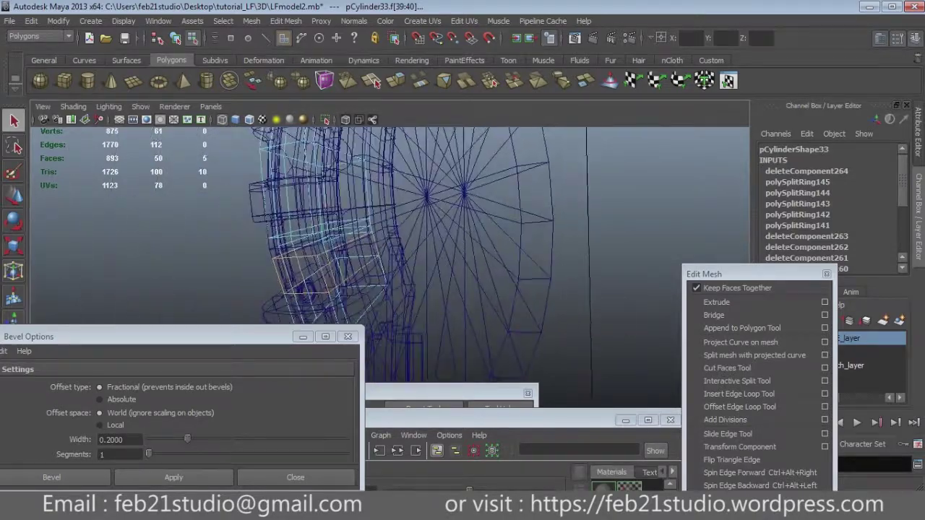
Step: Insert an edge loop across the caliper tab and check it in shaded and wireframe views
click(739, 394)
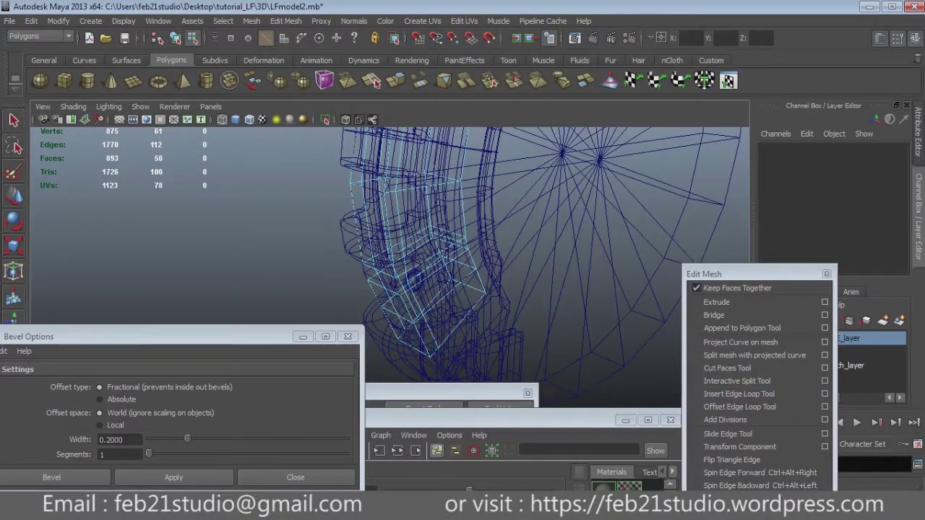
click(427, 239)
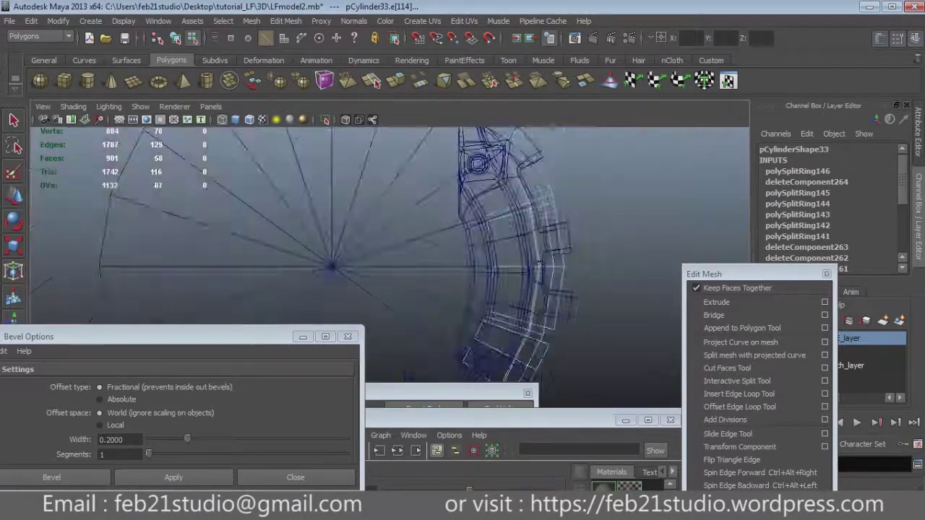
key(6)
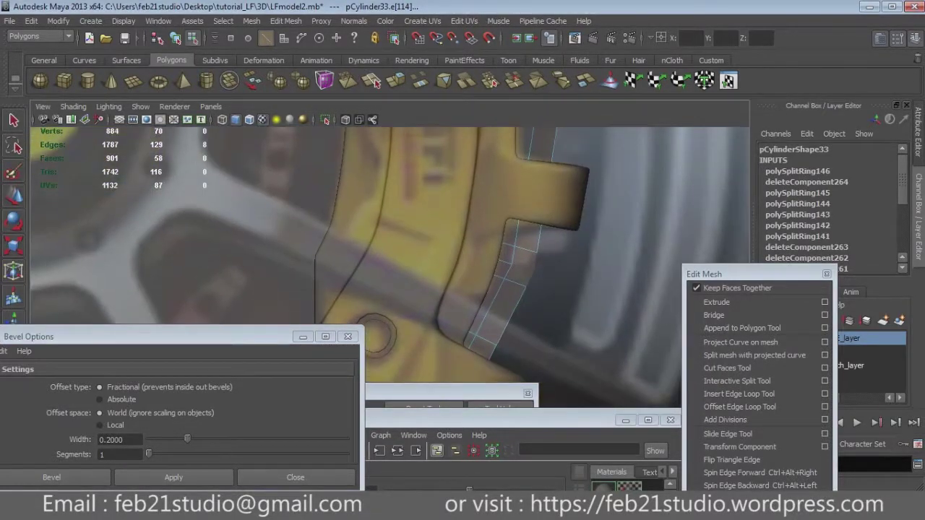
key(q)
key(F8)
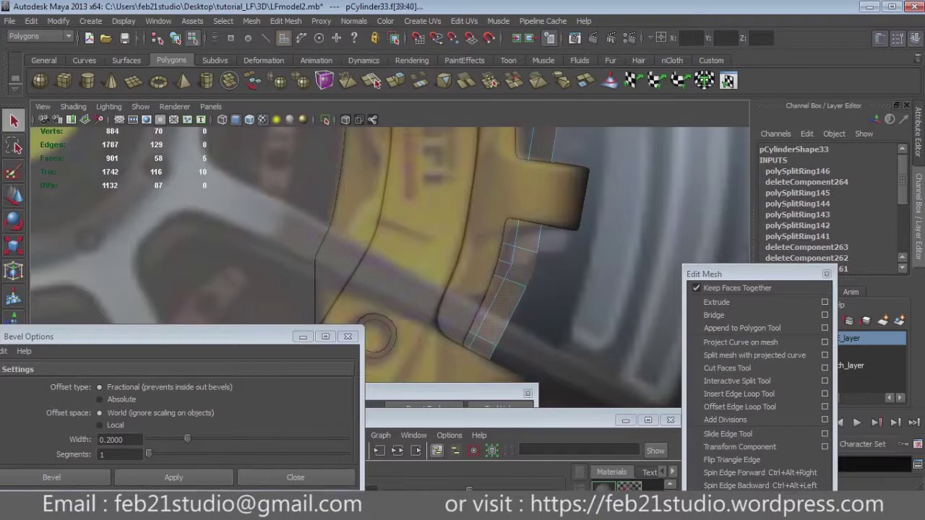
key(4)
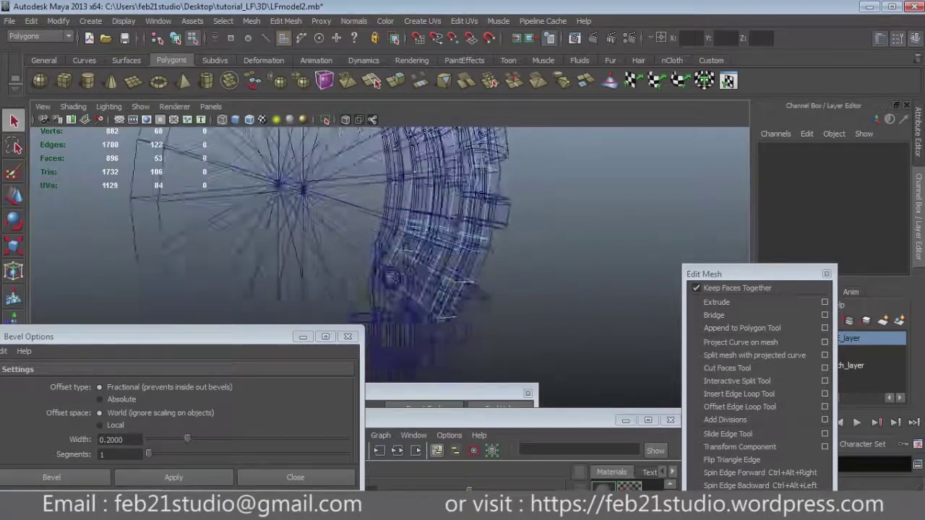
key(6)
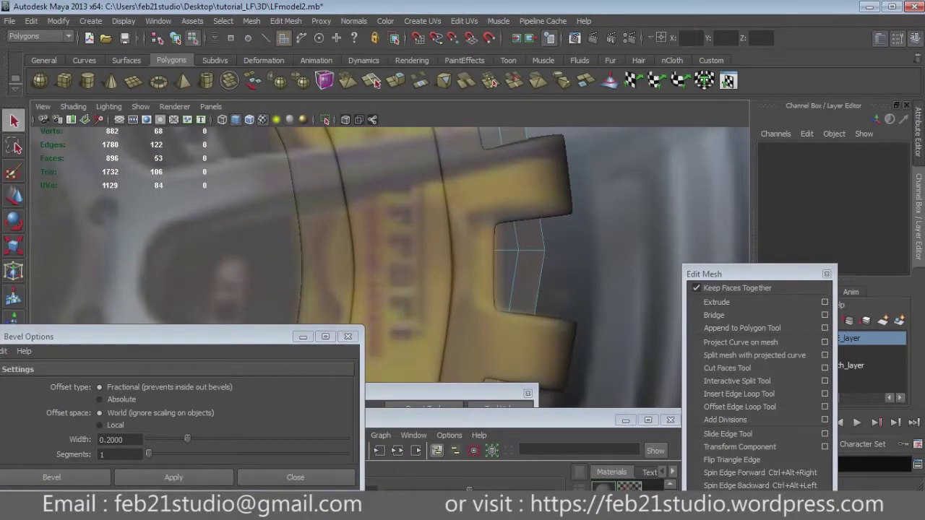
scroll(390, 260, down, 5)
scroll(390, 261, up, 4)
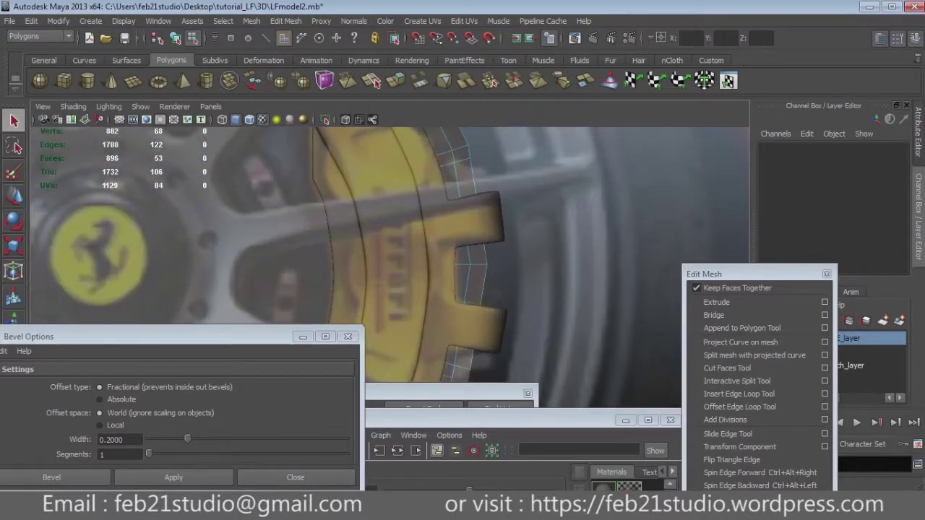
key(4)
alt+drag(391, 260, 394, 263)
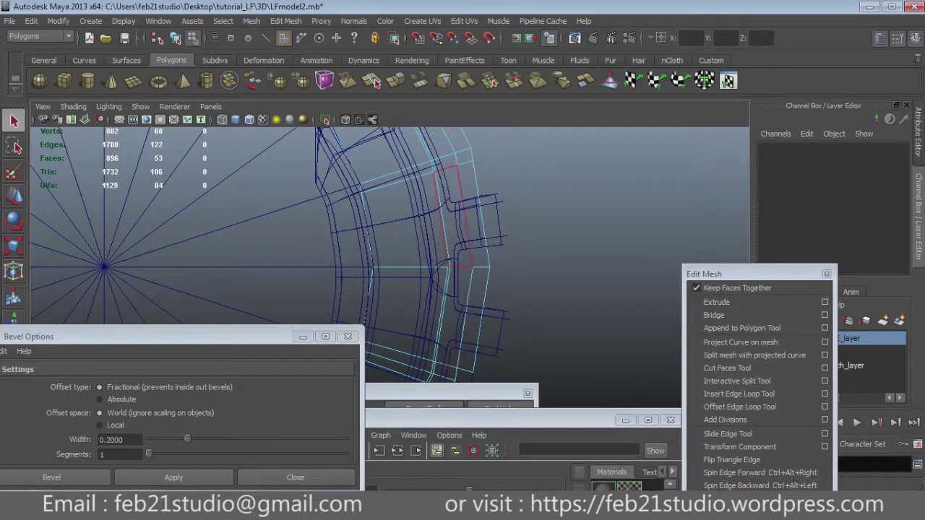
Step: Insert an edge loop across a caliper tab and delete selected faces around the wheel
click(739, 394)
click(440, 323)
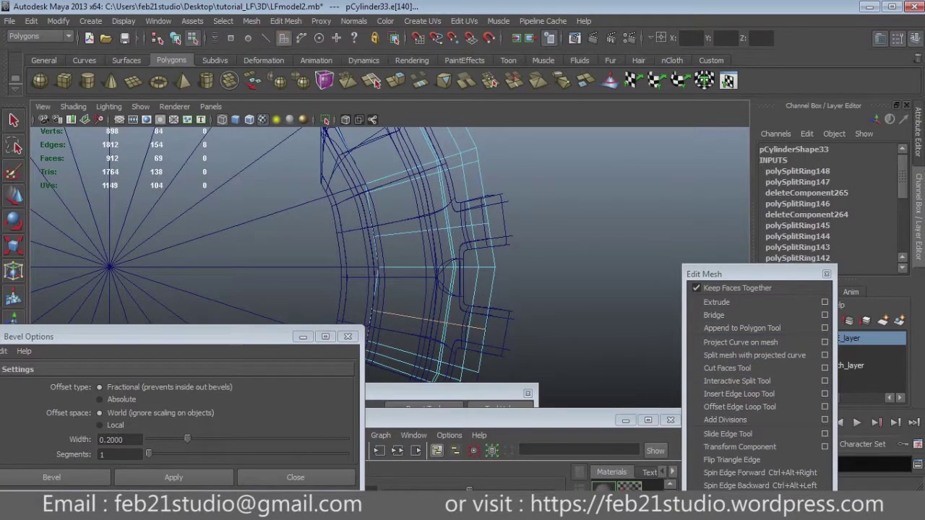
alt+drag(463, 246, 506, 253)
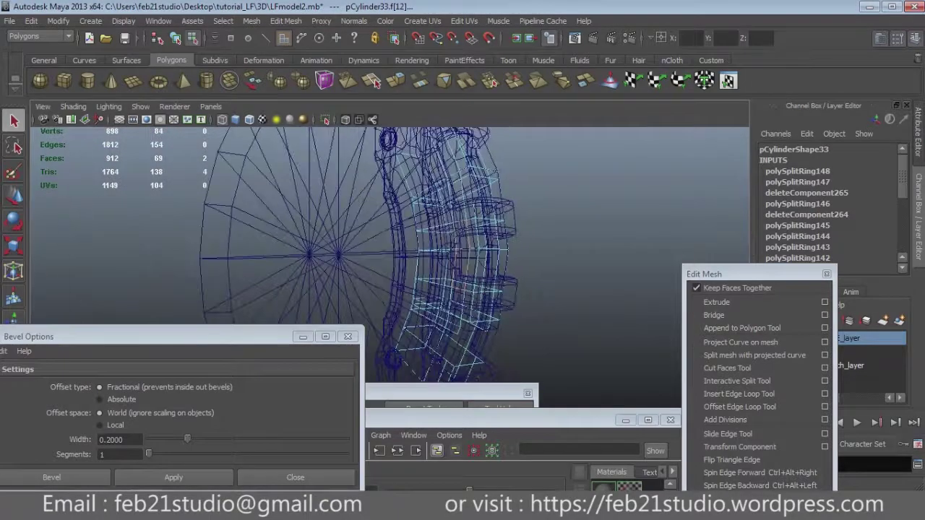
key(Delete)
alt+drag(433, 253, 542, 253)
key(Delete)
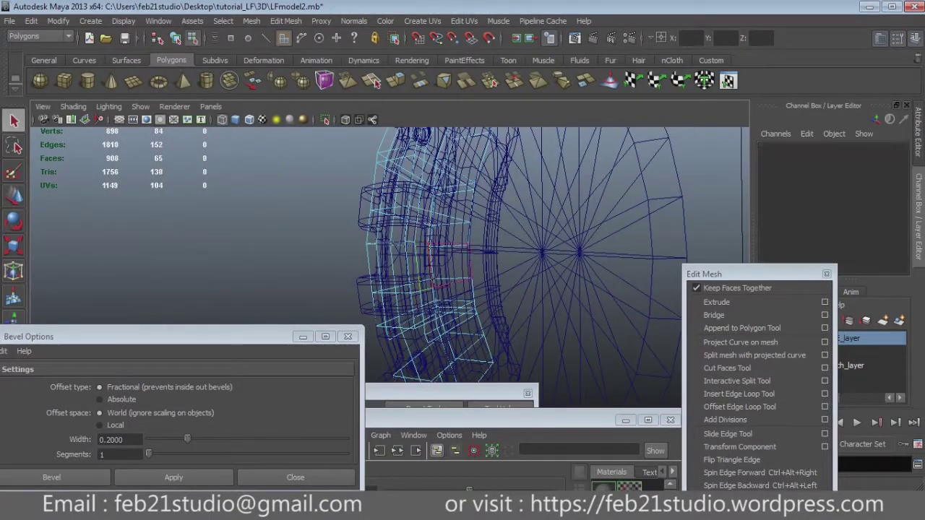
alt+drag(433, 253, 506, 253)
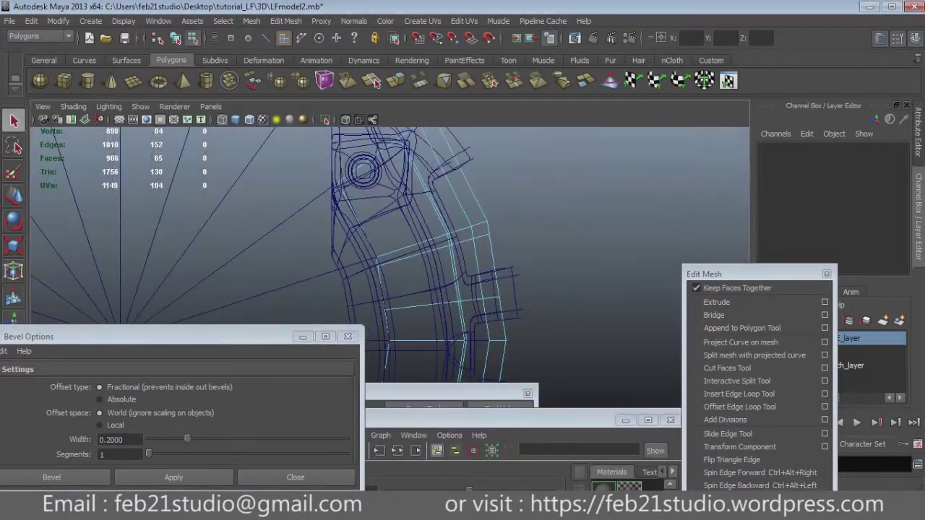
key(6)
key(Delete)
Step: Split a strip of caliper tab faces with another edge loop, then view the wheel in wireframe
click(484, 196)
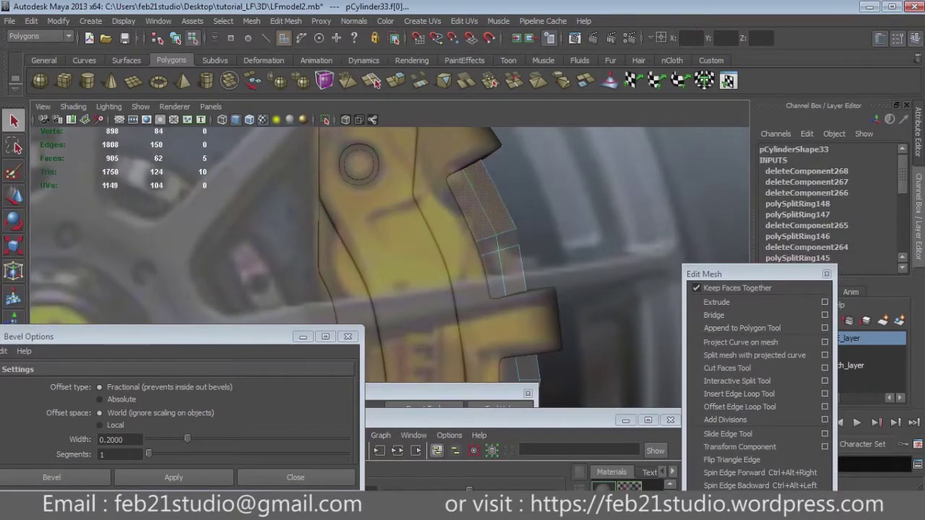
click(739, 394)
click(450, 204)
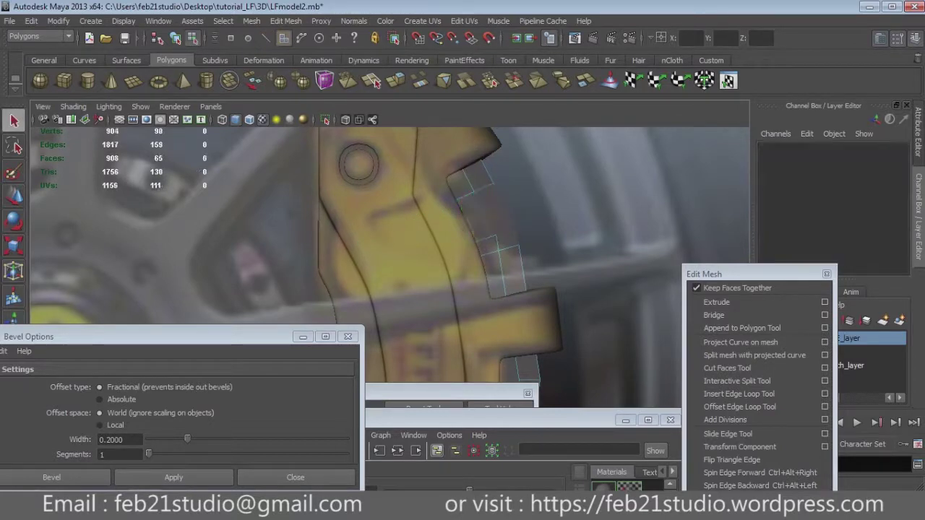
scroll(390, 253, down, 5)
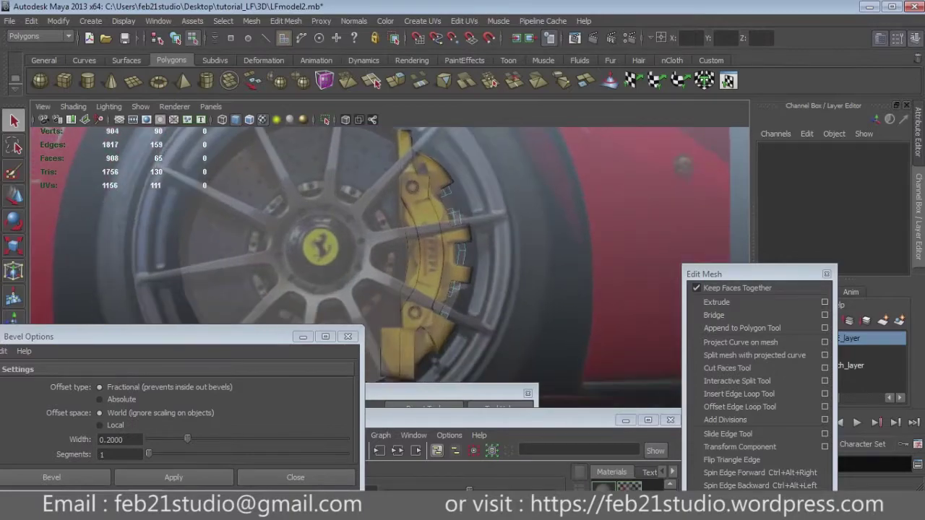
key(space)
key(space)
alt+drag(361, 253, 506, 252)
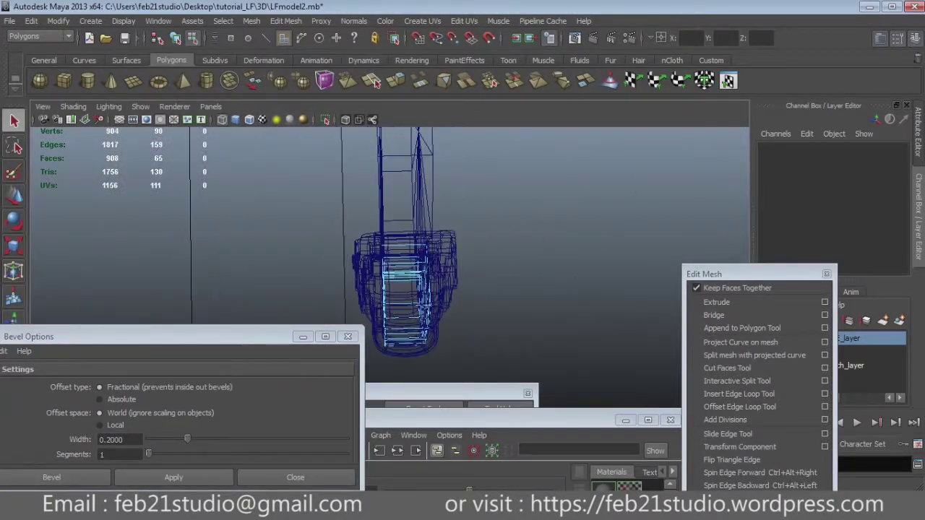
Step: Delete the unwanted caliper faces
key(Delete)
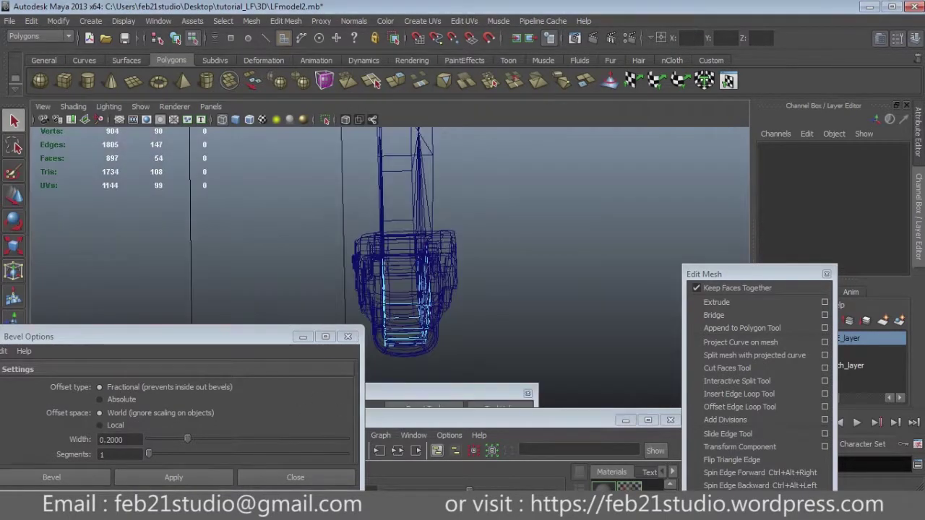
alt+drag(433, 253, 542, 253)
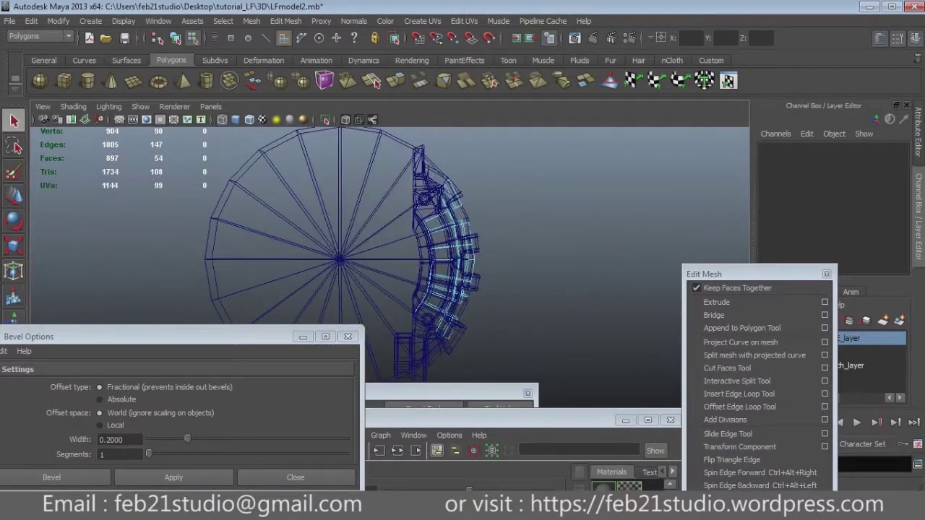
alt+drag(434, 253, 506, 253)
Step: Extrude the chosen caliper faces outward to thicken the caliper
click(716, 302)
click(542, 214)
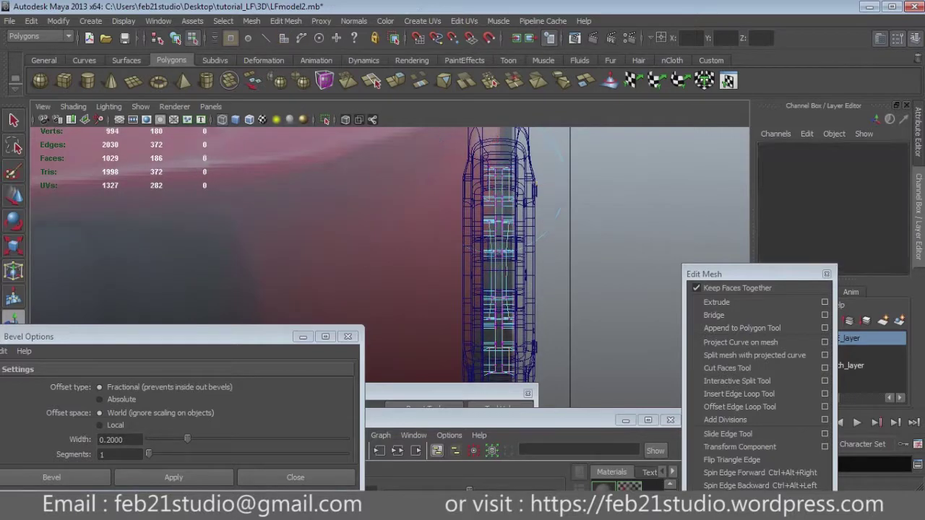
click(503, 239)
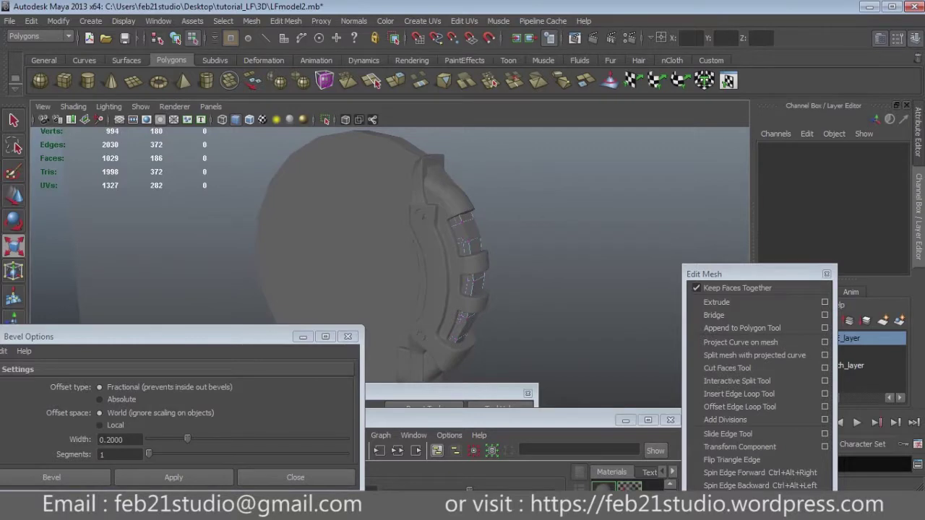
Step: Select the whole brake disc object and view it in wireframe
key(4)
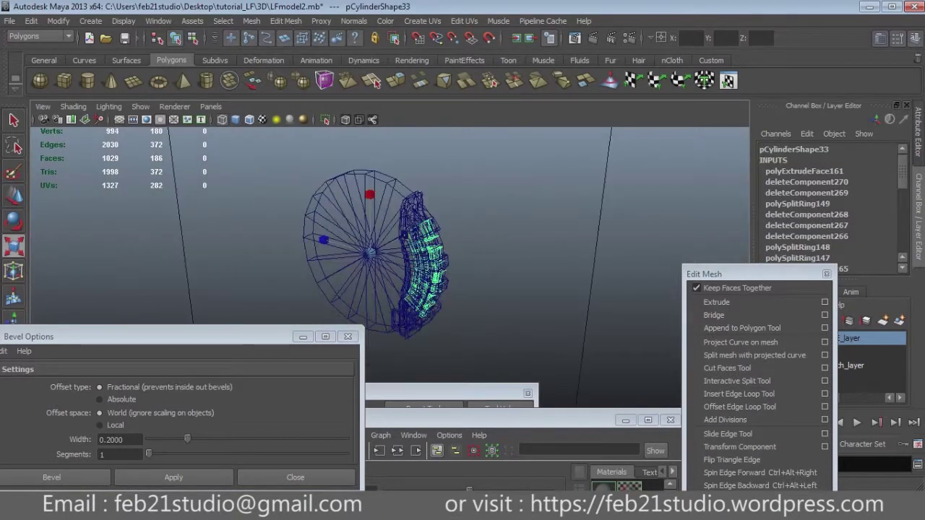
key(q)
click(397, 260)
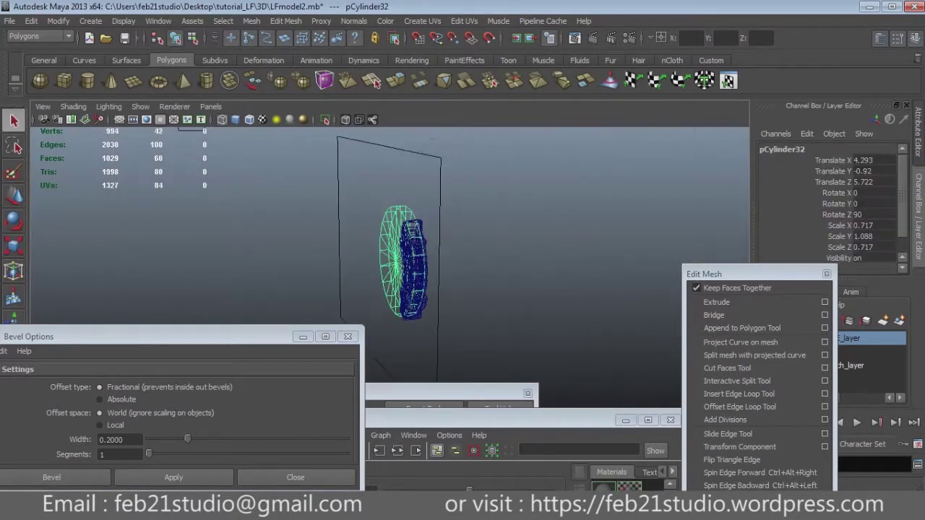
key(5)
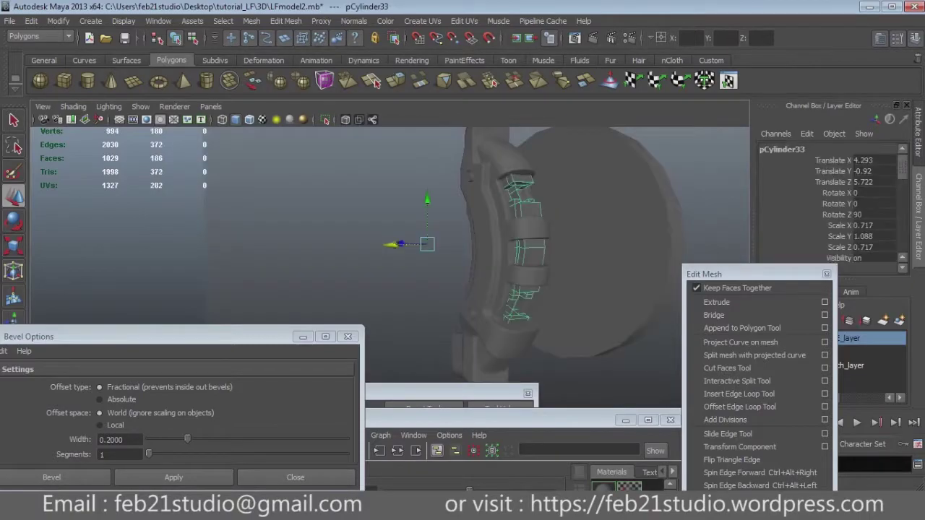
key(4)
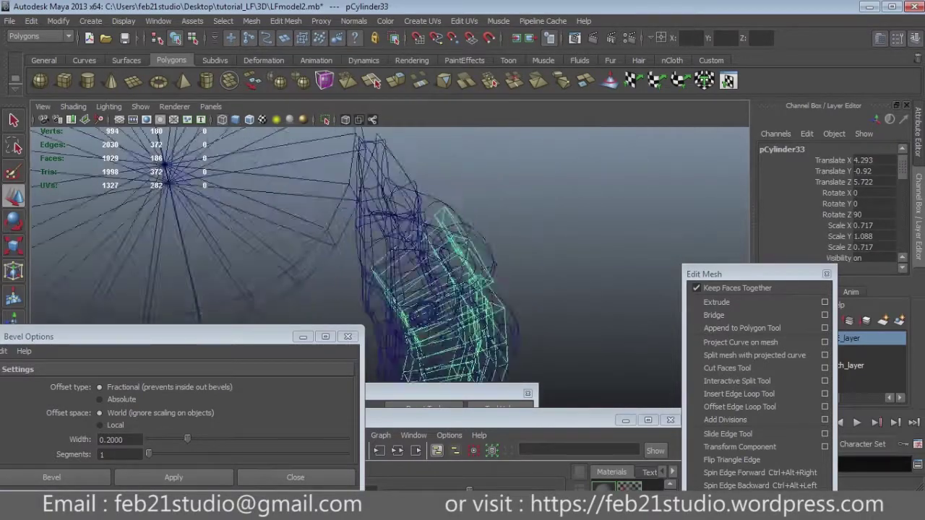
Step: Pick caliper edges in edge mode and make the bevel Width field editable
key(F8)
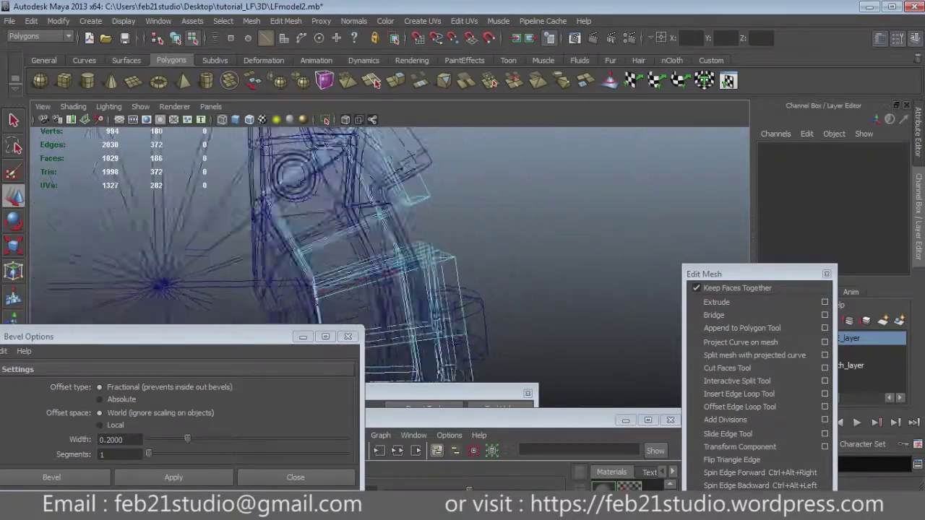
click(373, 190)
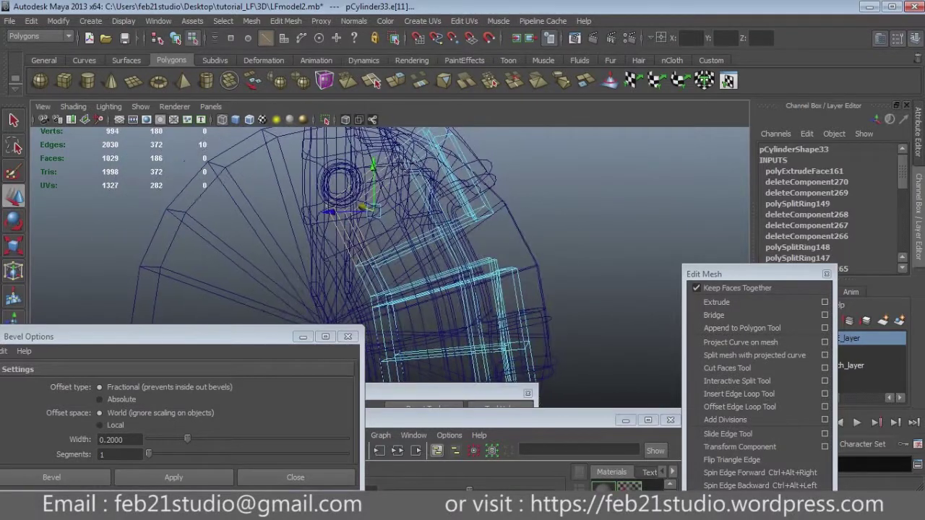
mouse_move(376, 268)
alt+mouse_down()
mouse_move(405, 260)
mouse_move(402, 319)
mouse_move(454, 290)
mouse_move(470, 296)
mouse_move(463, 304)
mouse_move(434, 289)
alt+mouse_up()
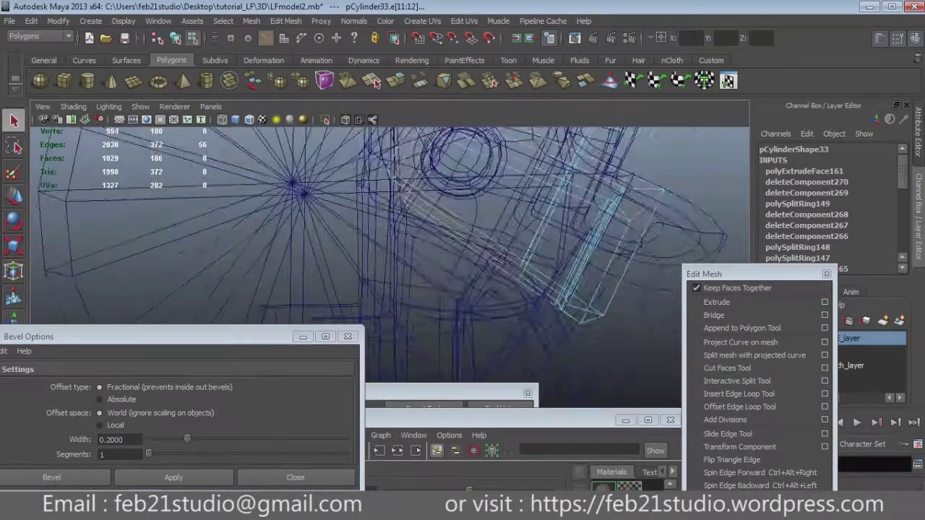
mouse_move(433, 289)
alt+mouse_down()
mouse_move(289, 253)
mouse_move(340, 232)
mouse_move(483, 217)
mouse_move(404, 239)
alt+mouse_up()
click(122, 439)
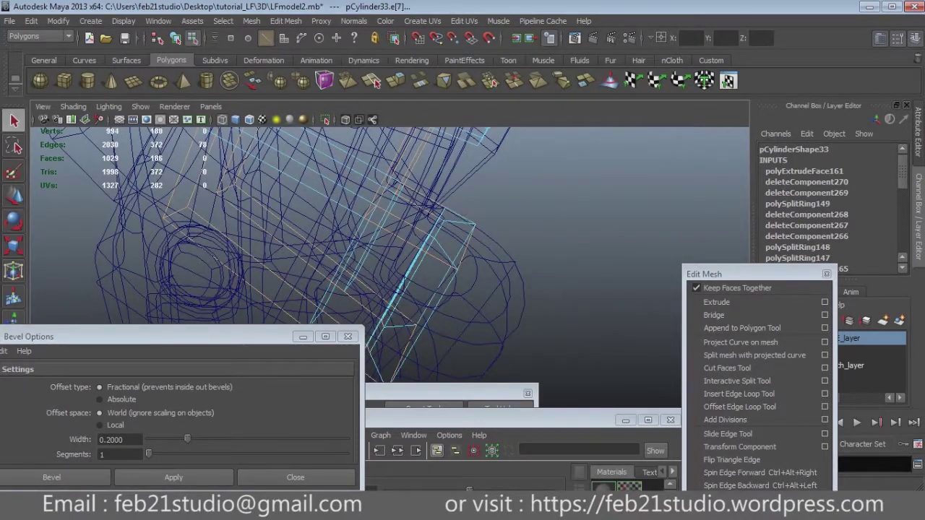
Step: Add caliper corner edges to the selection from several angles, reaching about 113 edges
scroll(404, 238, up, 2)
scroll(405, 238, up, 2)
scroll(404, 238, up, 2)
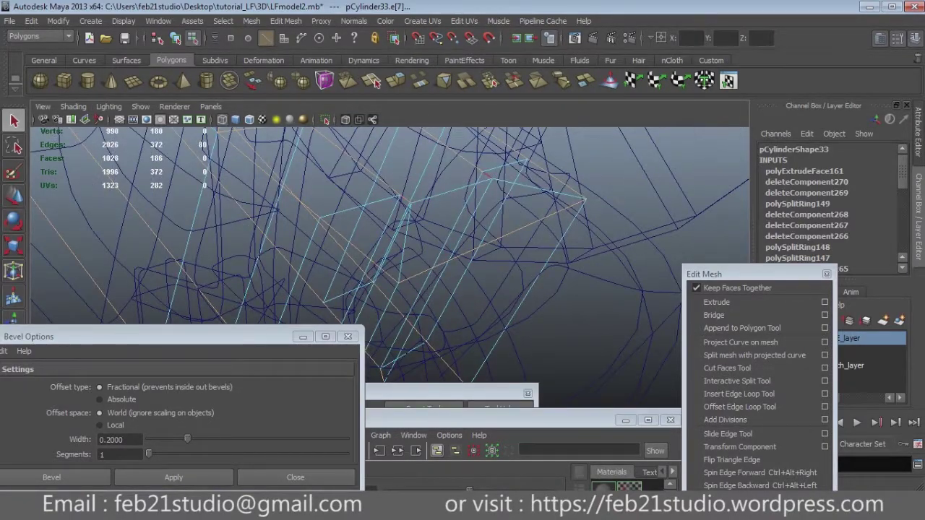
scroll(390, 253, down, 3)
mouse_move(390, 253)
alt+mouse_down()
mouse_move(463, 239)
mouse_move(404, 253)
mouse_move(433, 231)
alt+mouse_up()
scroll(404, 239, up, 2)
scroll(405, 239, up, 3)
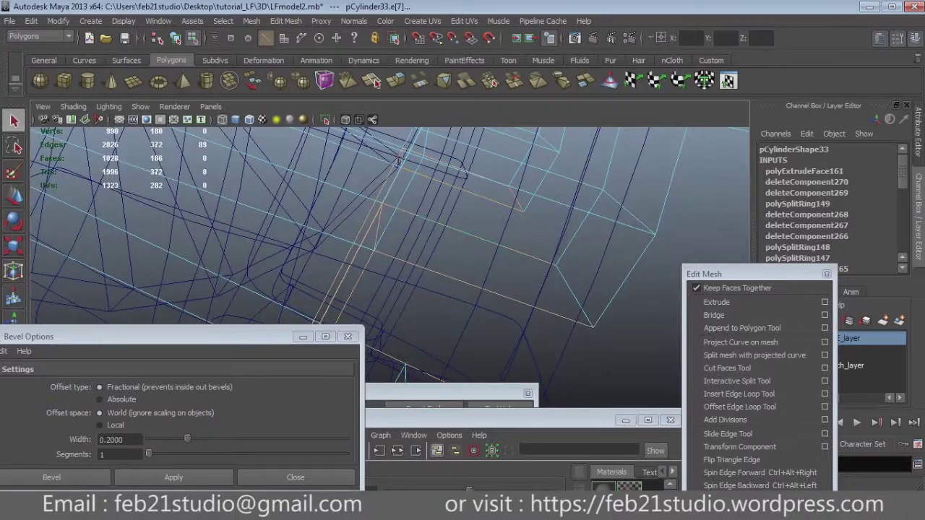
alt+drag(397, 160, 347, 188)
scroll(346, 187, down, 2)
mouse_move(549, 274)
alt+mouse_down()
mouse_move(582, 296)
mouse_move(579, 305)
mouse_move(542, 286)
alt+mouse_up()
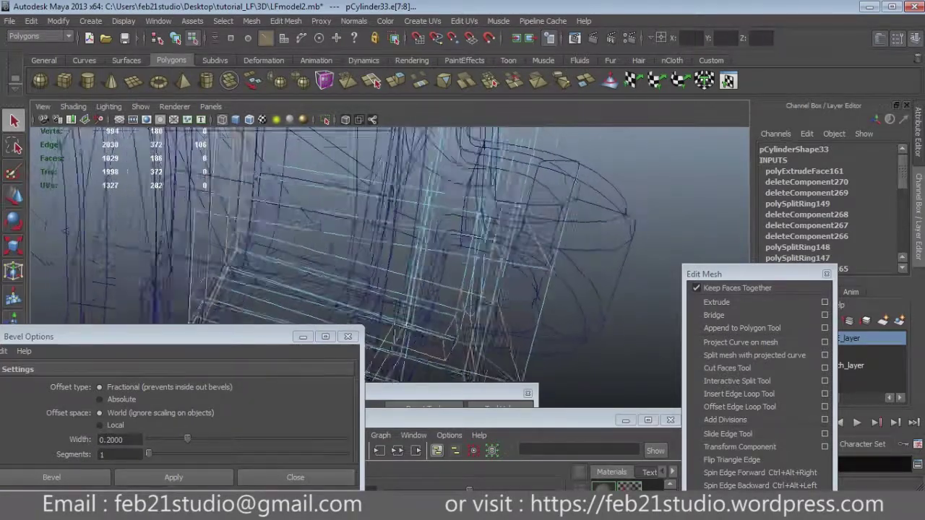
alt+drag(521, 303, 427, 254)
click(694, 181)
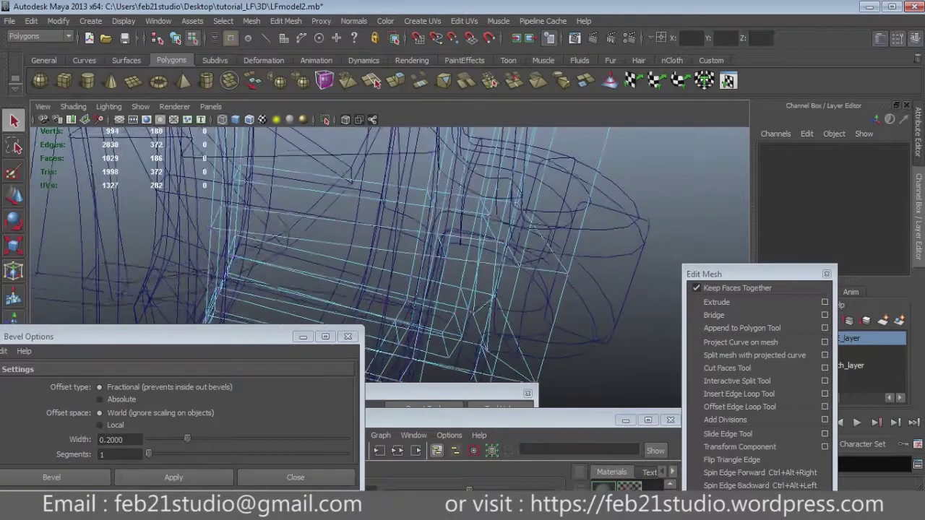
Step: Pick individual caliper vertices near the bolt-hole corner, then clear the selection
click(476, 204)
alt+drag(476, 205, 469, 201)
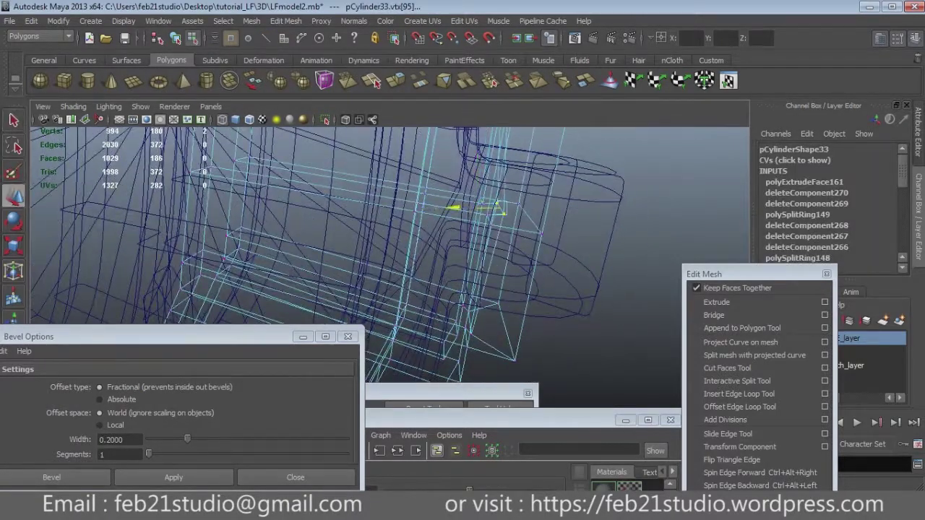
key(space)
scroll(454, 302, up, 3)
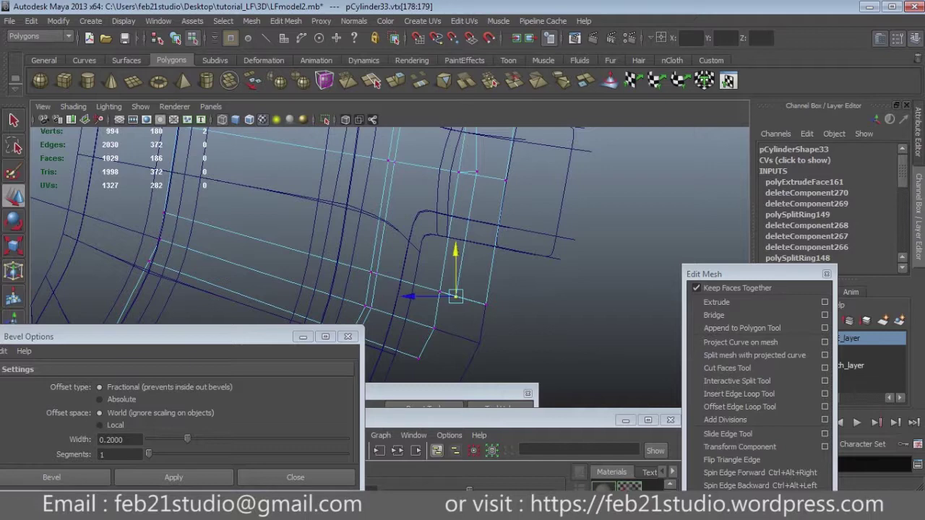
mouse_move(434, 289)
alt+mouse_down()
mouse_move(463, 275)
mouse_move(433, 275)
alt+mouse_up()
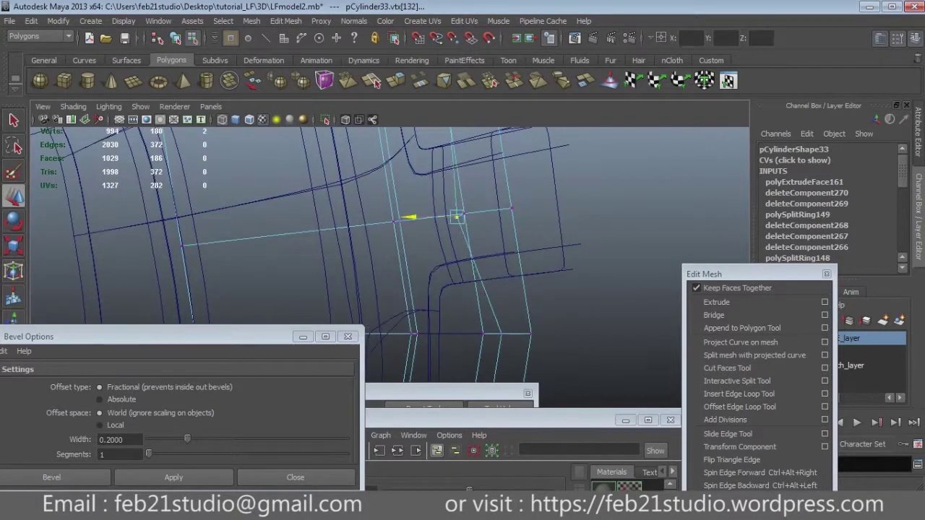
alt+drag(434, 253, 448, 289)
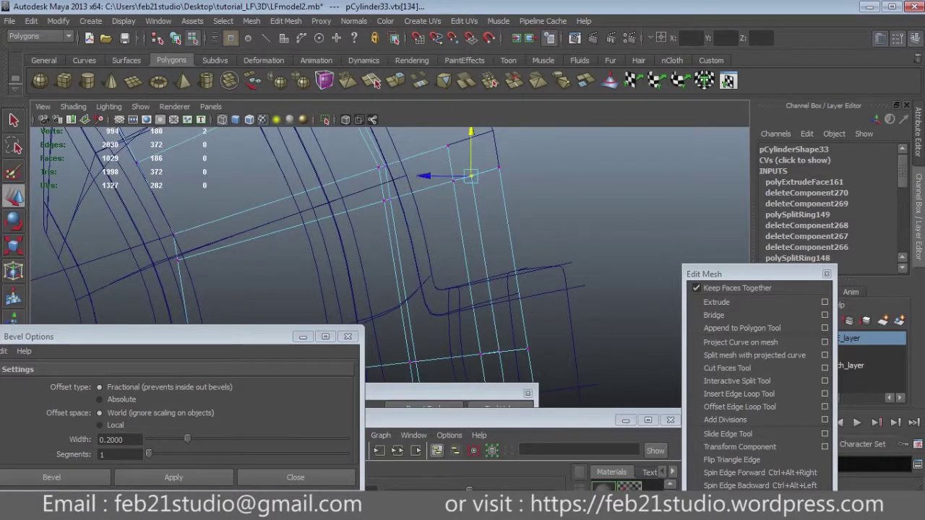
scroll(462, 239, up, 5)
scroll(463, 238, up, 3)
scroll(463, 238, up, 2)
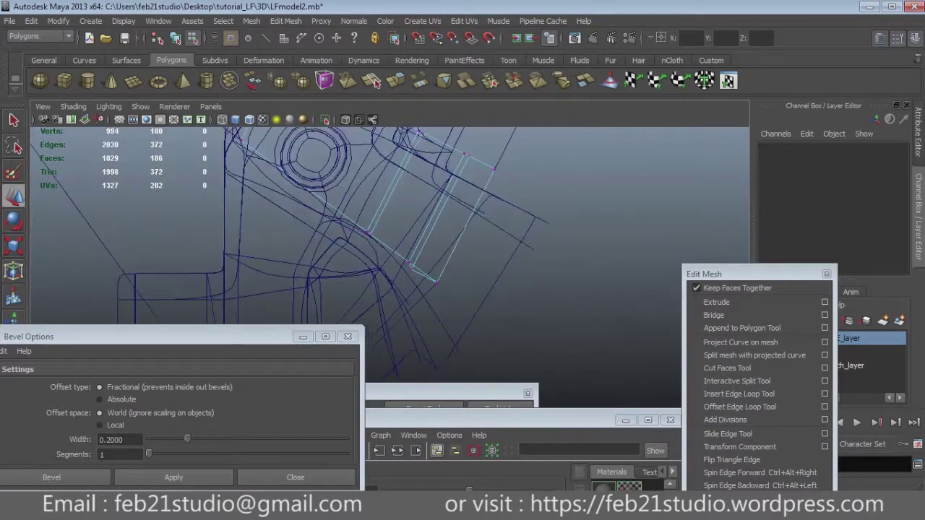
click(412, 253)
alt+middle_drag(411, 265, 407, 293)
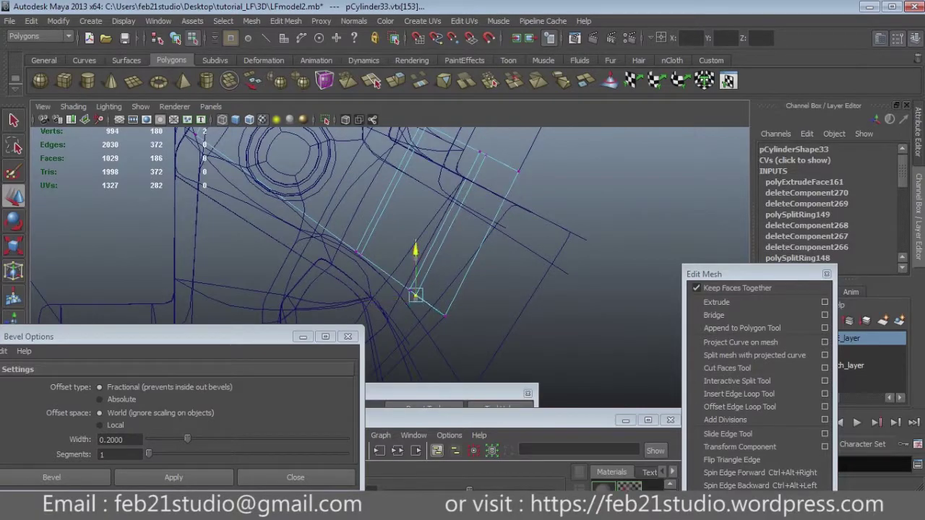
click(578, 217)
Step: Select a group of caliper edges around the bolt-hole corner in the wireframe view
scroll(462, 238, down, 5)
scroll(462, 238, up, 3)
scroll(462, 239, up, 3)
mouse_move(462, 238)
alt+mouse_down()
mouse_move(404, 253)
mouse_move(412, 239)
mouse_move(383, 217)
alt+mouse_up()
scroll(463, 239, up, 3)
scroll(462, 238, down, 3)
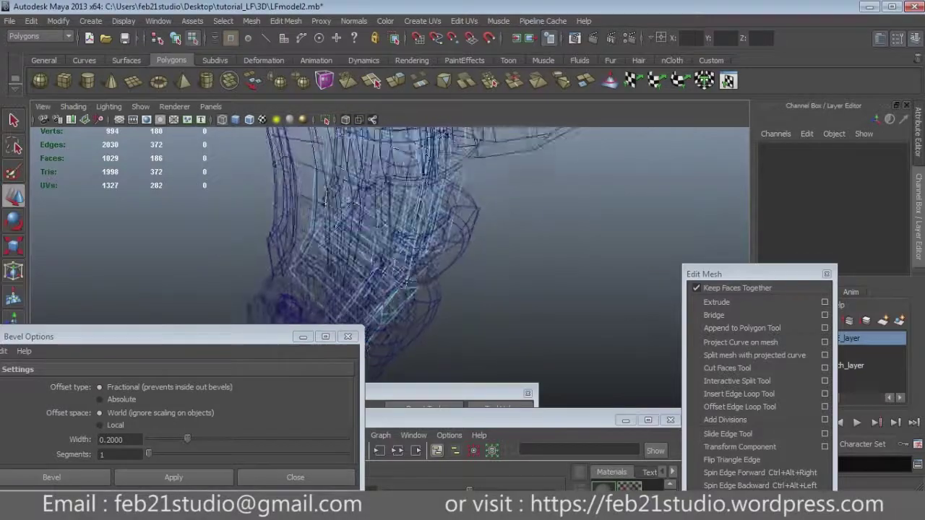
alt+drag(384, 216, 365, 199)
click(354, 246)
scroll(416, 253, up, 3)
scroll(415, 253, up, 3)
scroll(416, 253, up, 2)
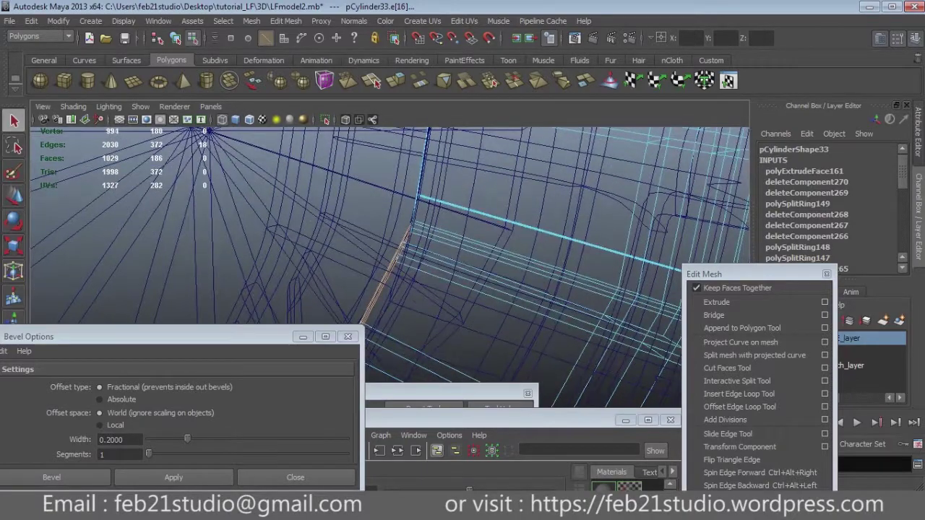
mouse_move(397, 238)
alt+mouse_down()
mouse_move(369, 224)
mouse_move(398, 235)
mouse_move(376, 224)
mouse_move(398, 235)
mouse_move(383, 228)
alt+mouse_up()
shift+click(419, 289)
Step: Check the four-view layout, then select a corner vertex on the caliper and zoom in closely
key(space)
alt+drag(571, 217, 564, 214)
key(space)
alt+drag(434, 253, 419, 246)
click(371, 176)
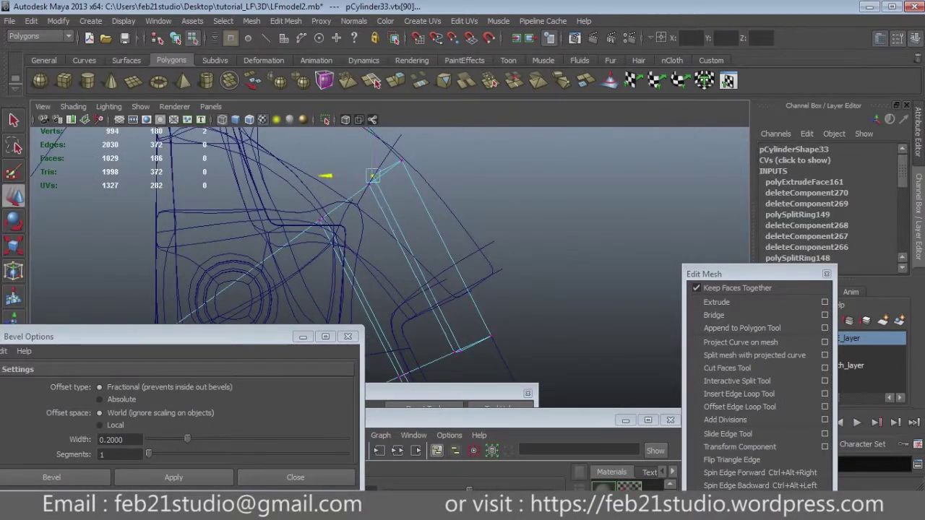
alt+drag(462, 347, 457, 339)
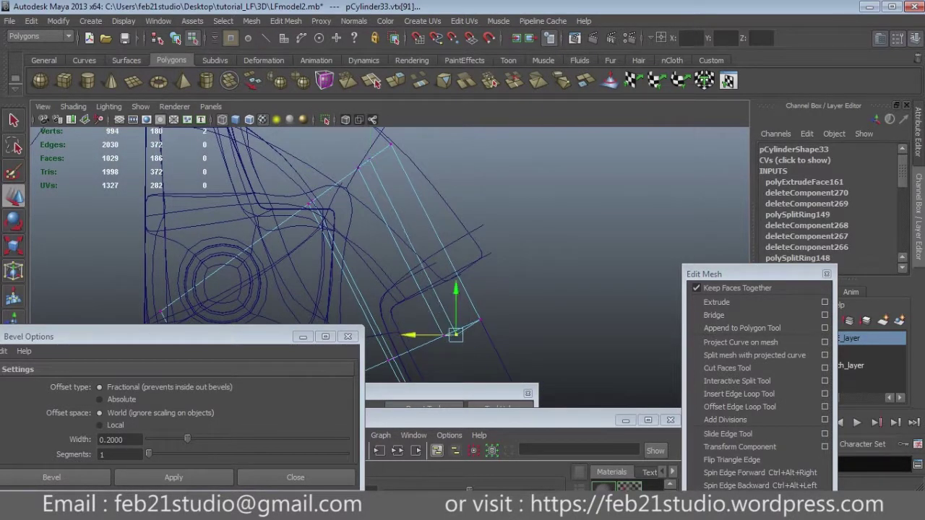
scroll(391, 253, up, 3)
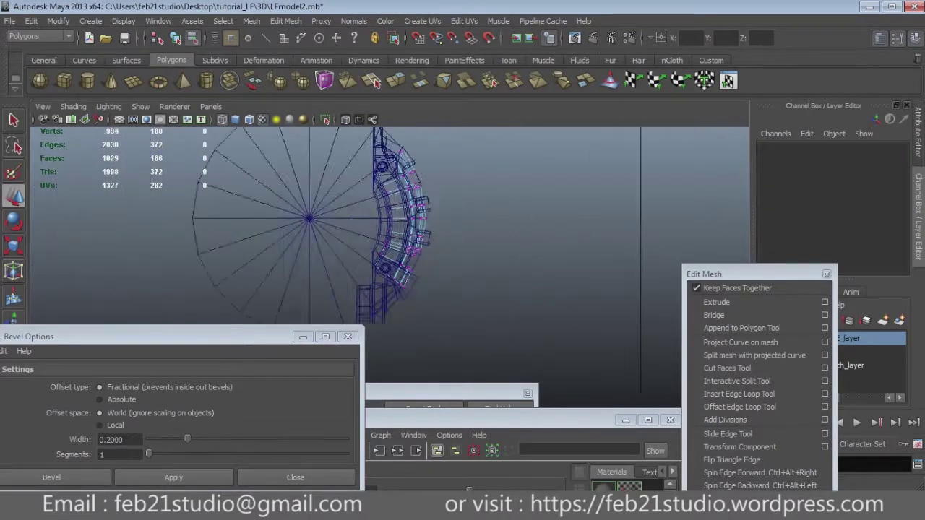
scroll(370, 202, up, 2)
scroll(370, 203, up, 2)
scroll(370, 203, up, 2)
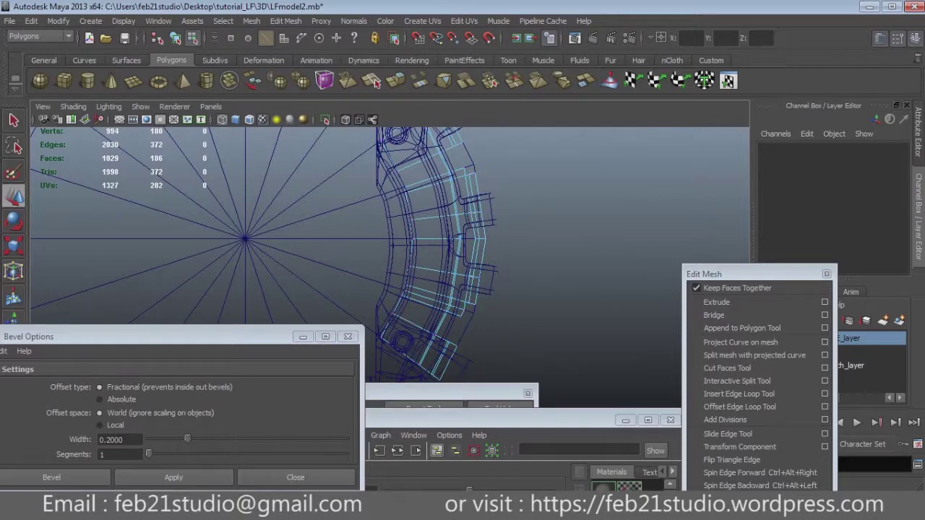
scroll(462, 253, up, 1)
scroll(463, 253, up, 1)
scroll(463, 253, up, 1)
scroll(463, 253, up, 1)
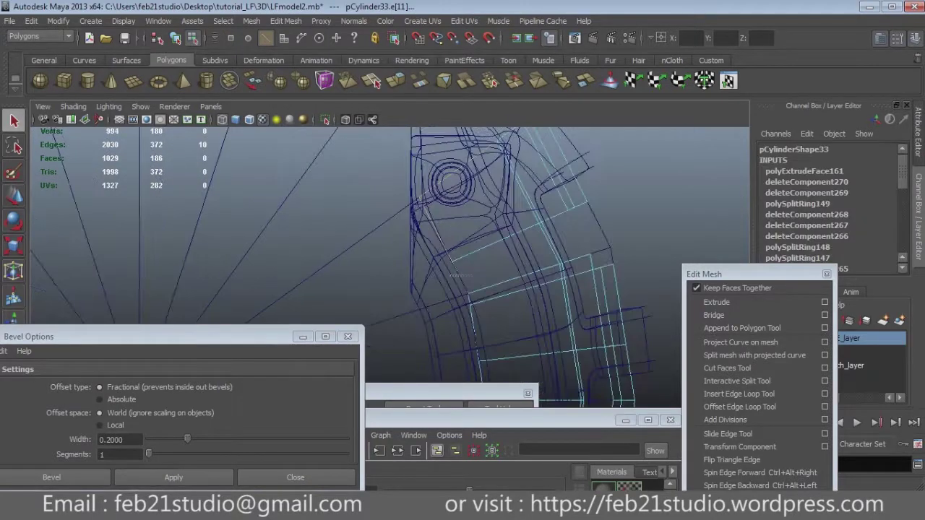
Step: Zoom in closely on the caliper's slot edges
scroll(451, 275, up, 2)
scroll(427, 297, up, 1)
scroll(441, 281, up, 1)
scroll(455, 264, up, 1)
scroll(472, 246, up, 1)
scroll(463, 267, up, 1)
scroll(463, 267, up, 1)
scroll(462, 268, up, 1)
scroll(462, 267, up, 1)
scroll(463, 267, up, 1)
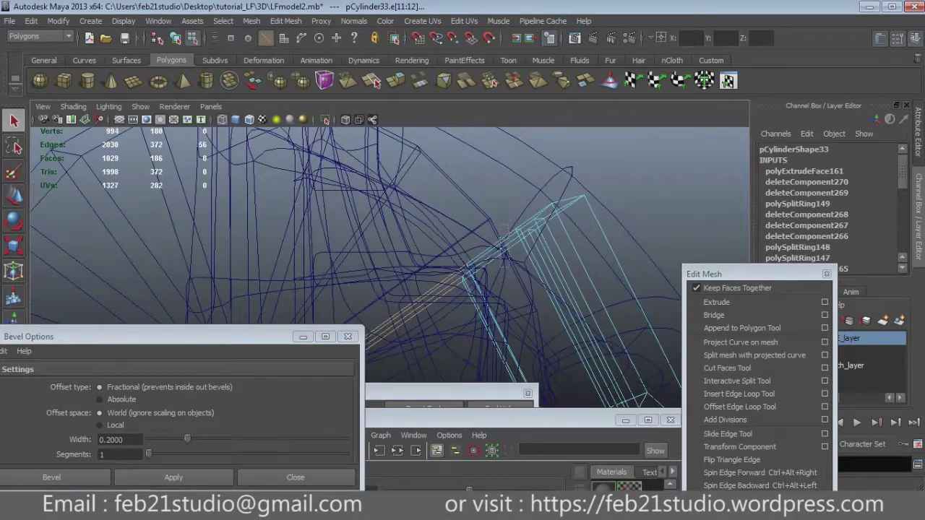
scroll(463, 267, up, 2)
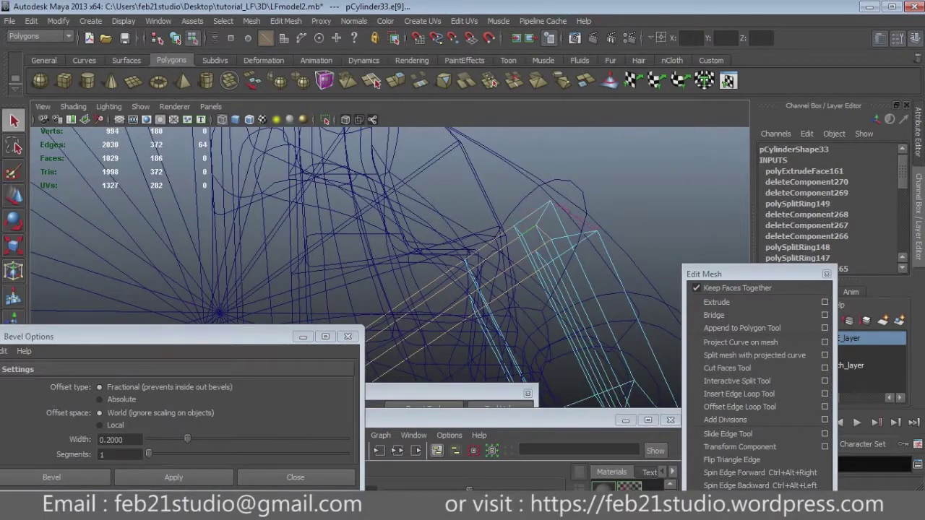
scroll(462, 267, up, 1)
scroll(463, 267, up, 1)
scroll(462, 267, up, 1)
scroll(463, 267, up, 1)
scroll(562, 279, up, 1)
Step: Work around the caliper's curved side, adding slot edges until over 130 are selected
alt+drag(562, 278, 601, 287)
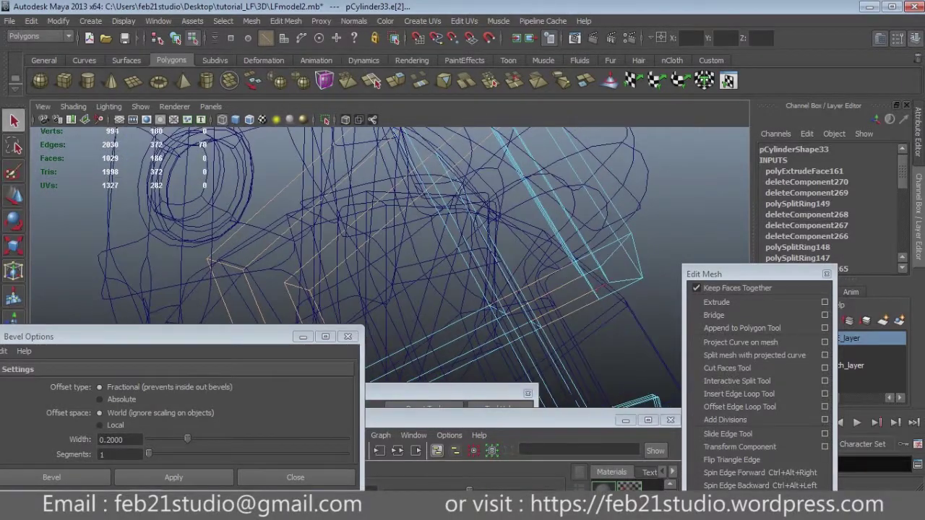
mouse_move(434, 253)
alt+mouse_down()
mouse_move(549, 238)
mouse_move(434, 238)
alt+mouse_up()
alt+drag(506, 253, 477, 249)
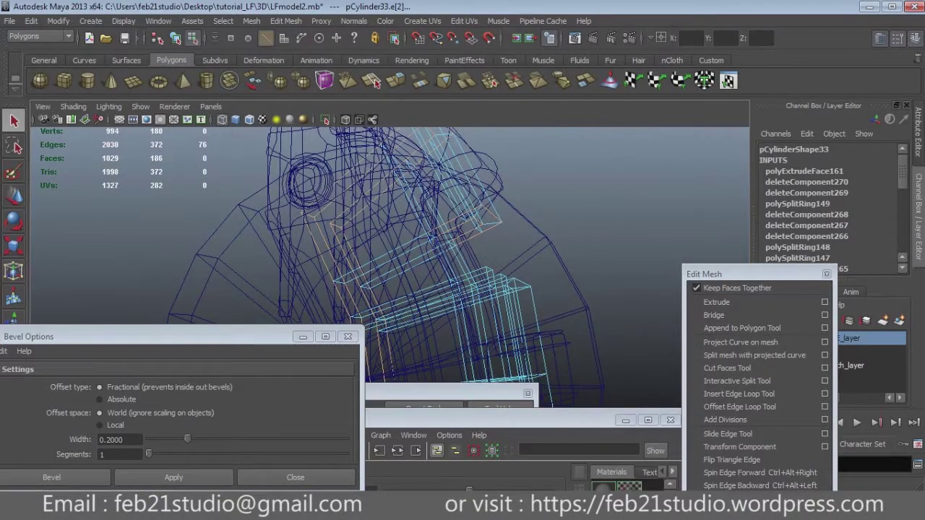
alt+right_drag(506, 253, 549, 253)
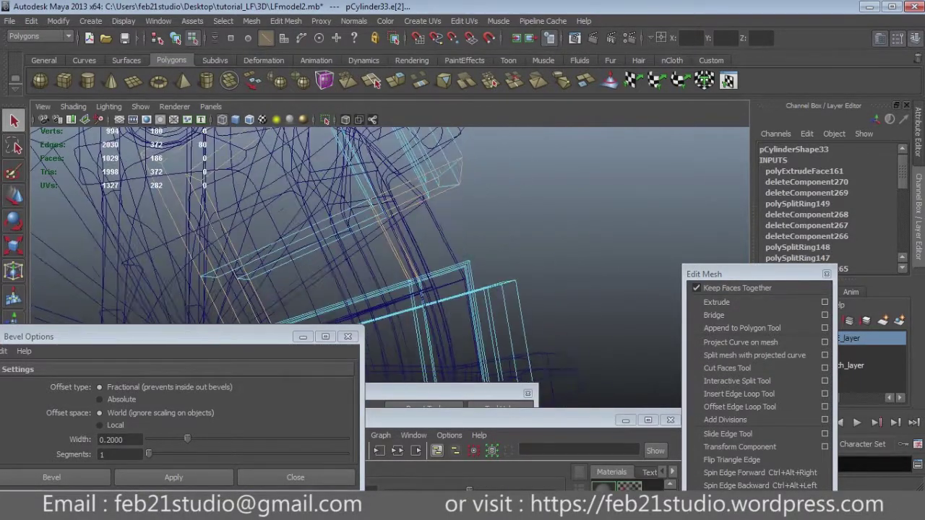
alt+drag(506, 253, 463, 246)
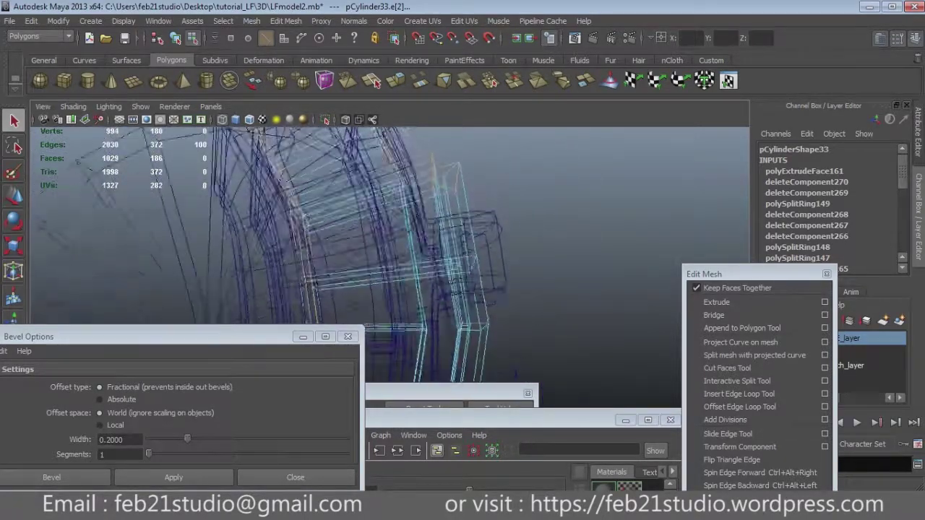
alt+drag(506, 253, 463, 246)
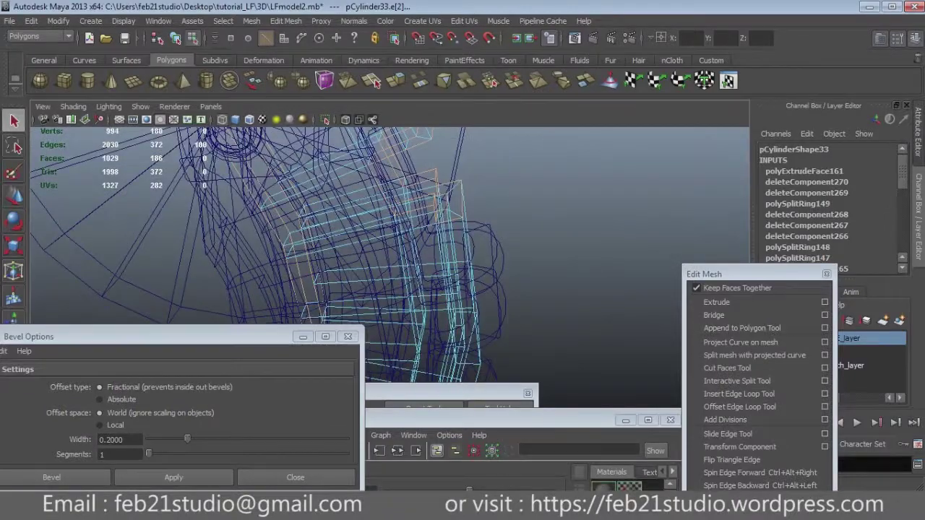
mouse_move(506, 253)
alt+mouse_down()
mouse_move(499, 285)
mouse_move(522, 226)
mouse_move(498, 217)
alt+mouse_up()
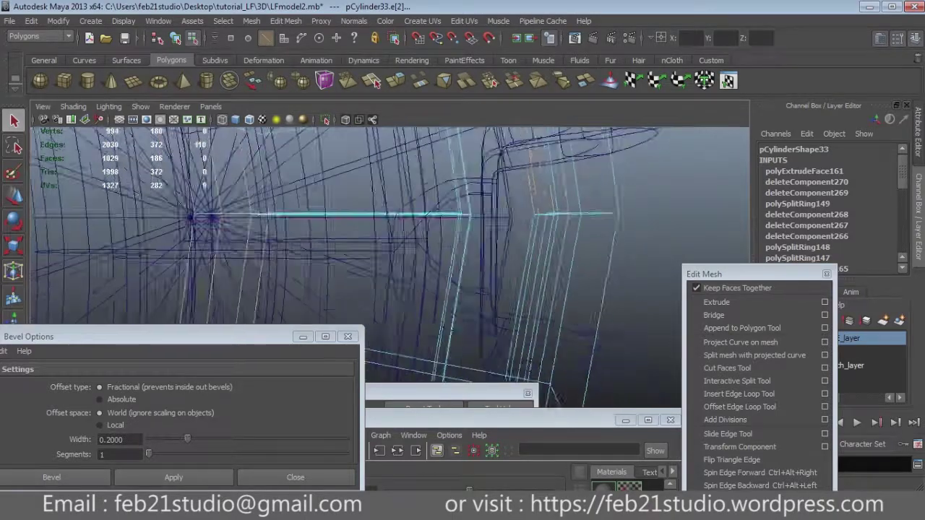
alt+drag(470, 273, 560, 169)
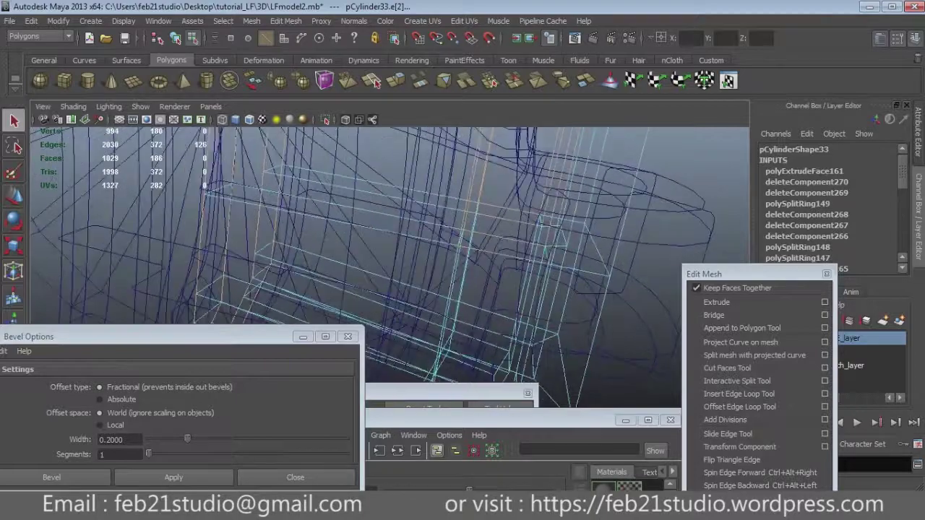
mouse_move(521, 239)
alt+mouse_down()
mouse_move(477, 242)
mouse_move(534, 243)
alt+mouse_up()
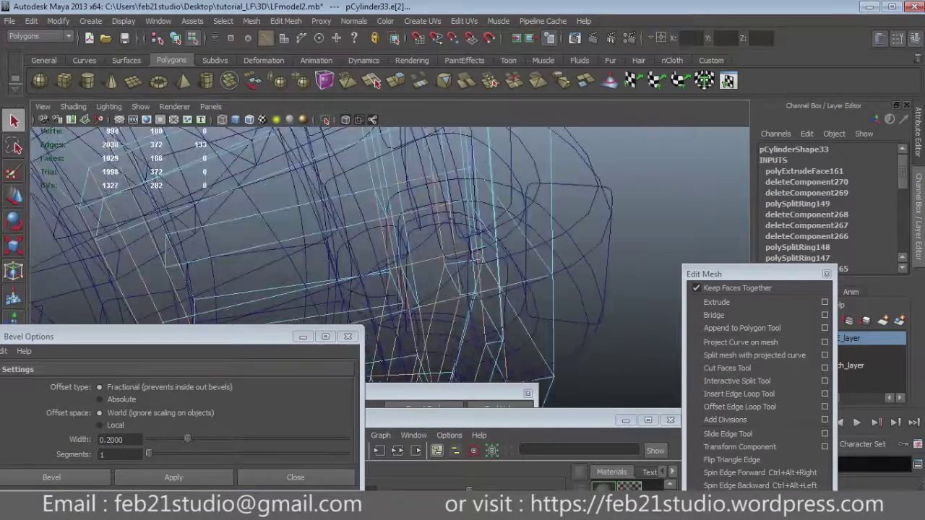
scroll(534, 242, up, 3)
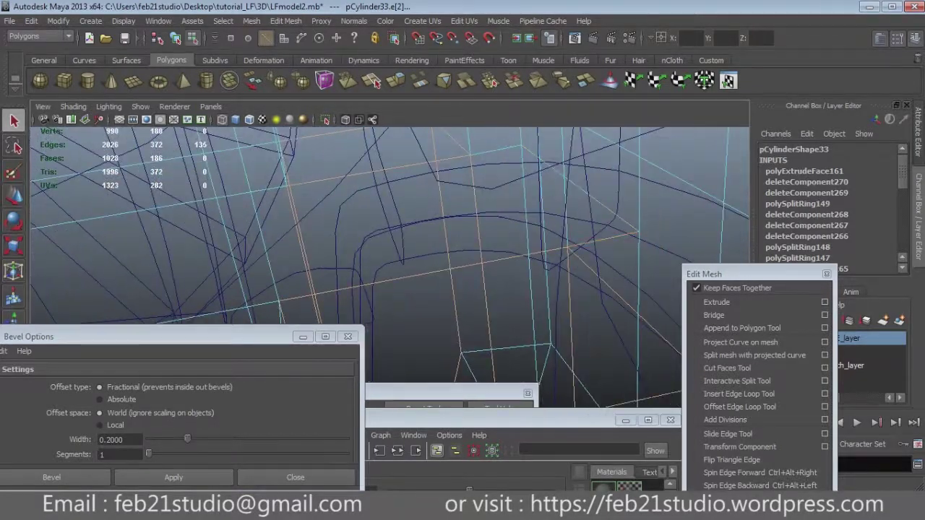
Step: Add the far-side slot edges to the selection and set the bevel width to 0.2
alt+drag(534, 242, 506, 246)
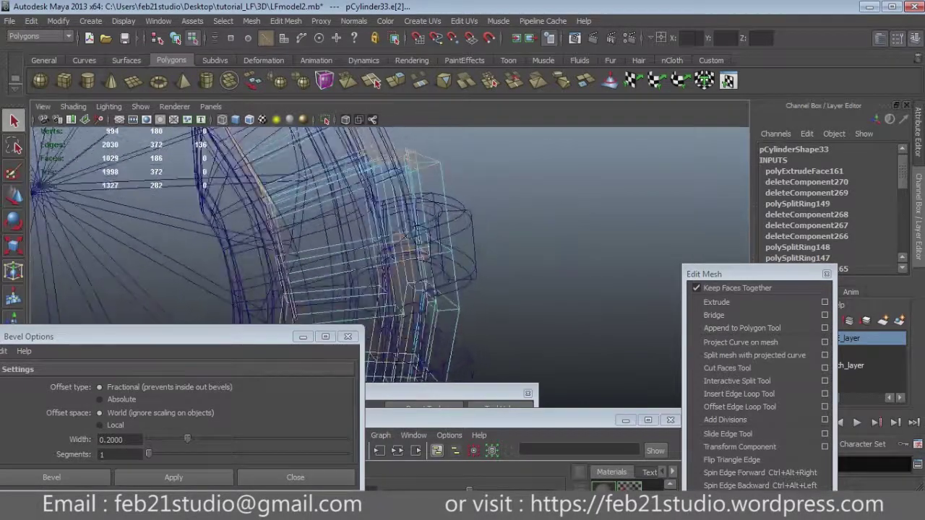
alt+drag(434, 253, 651, 206)
alt+drag(526, 307, 477, 232)
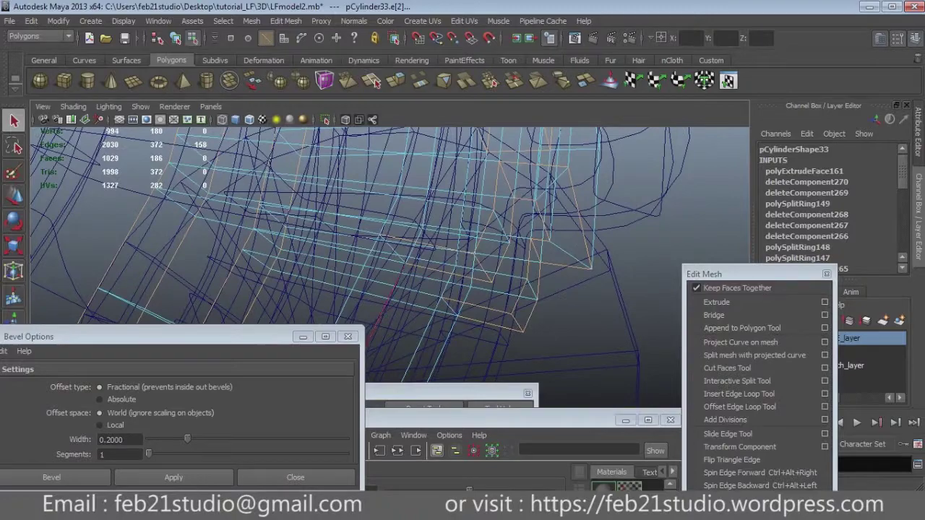
alt+drag(429, 373, 520, 361)
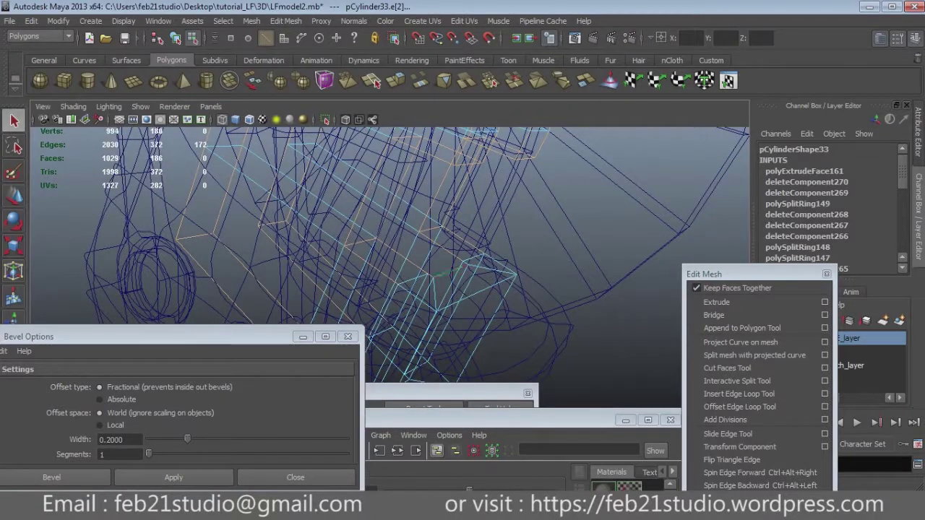
alt+drag(520, 361, 661, 333)
click(120, 439)
Step: Apply the 0.2 bevel to the slot edges and inspect the shaded caliper in object mode
click(175, 478)
key(5)
key(F8)
drag(723, 274, 556, 355)
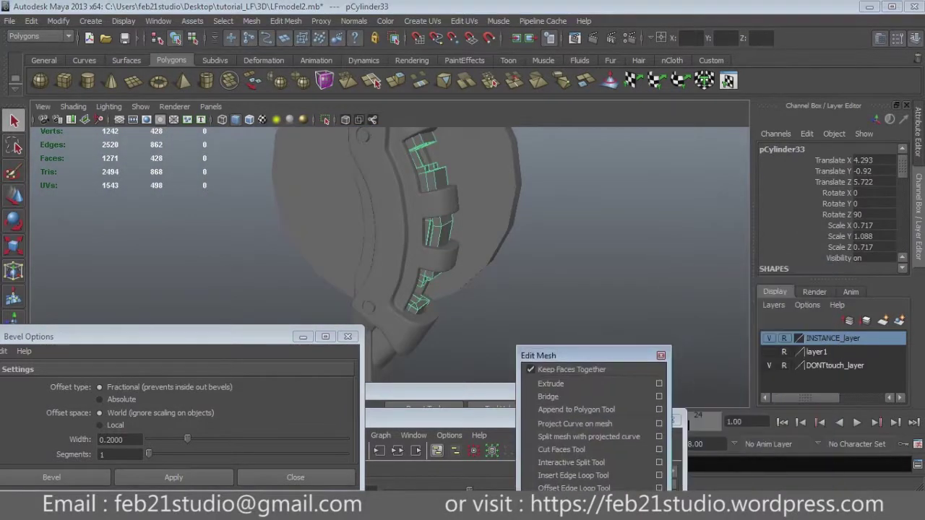
key(ctrl+a)
click(506, 216)
mouse_move(326, 253)
alt+mouse_down()
mouse_move(433, 231)
mouse_move(491, 260)
mouse_move(434, 231)
alt+mouse_up()
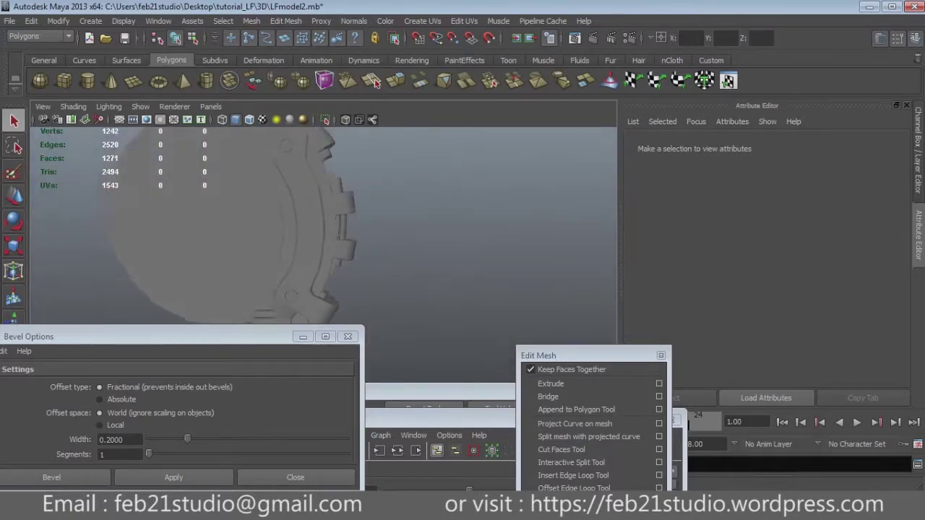
Step: Show the wheel in wireframe, frame the whole model, and select the caliper with the Move tool
key(4)
key(a)
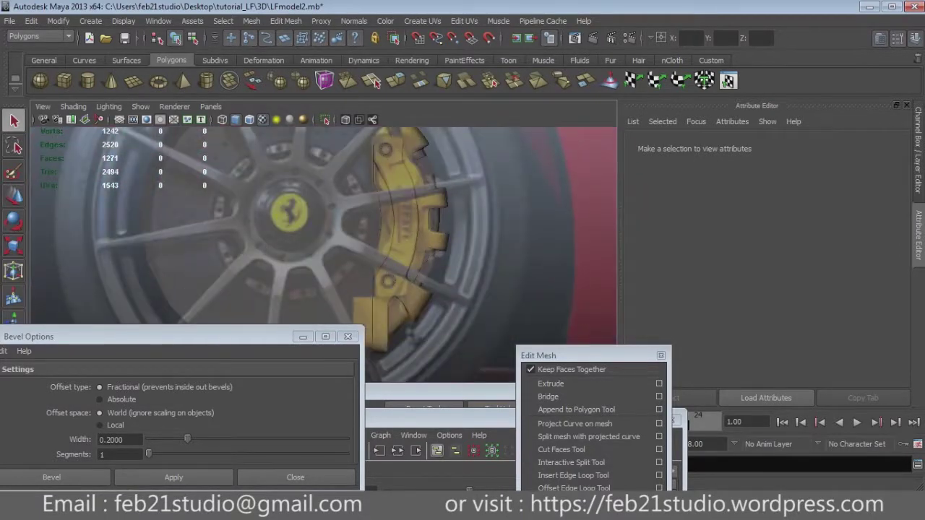
click(427, 217)
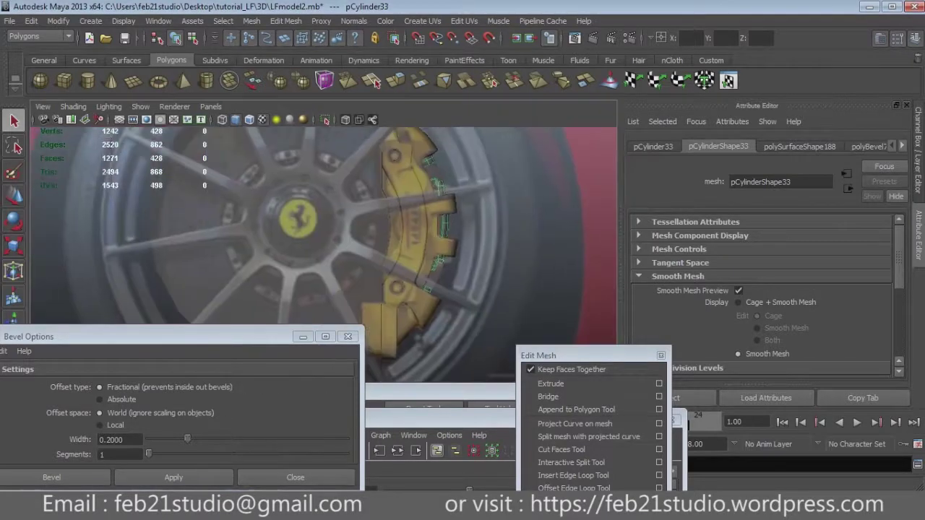
key(w)
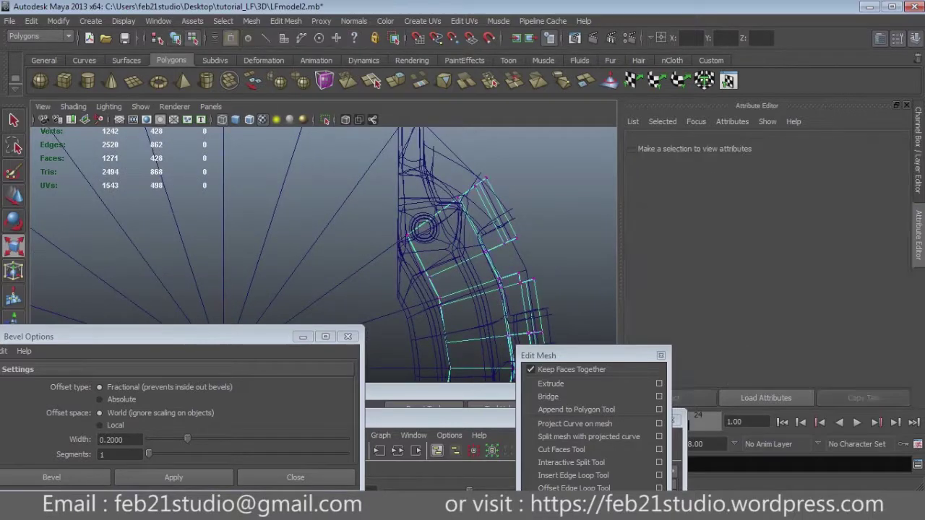
Step: Switch back to the Move tool for positioning the thin disc cylinder beside the caliper
key(w)
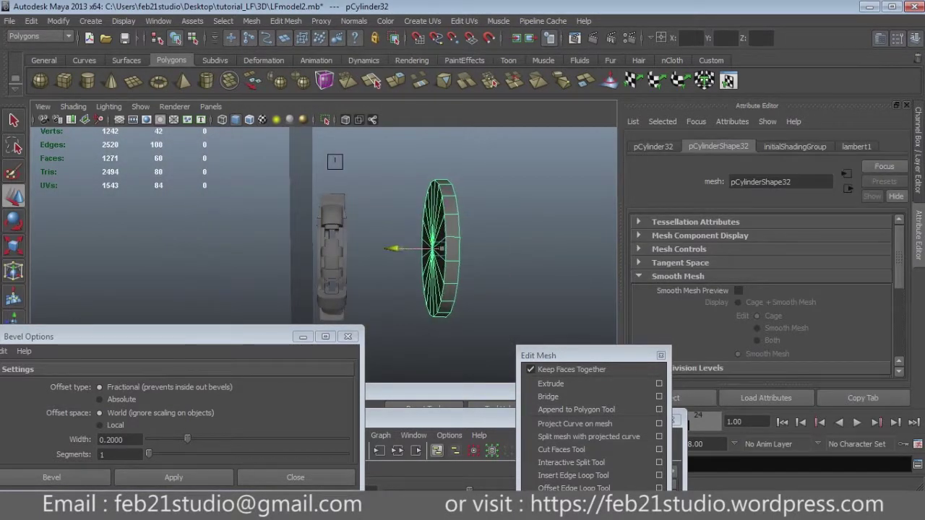
Step: Use the front and side views to centre the disc cylinder over the wheel hub
key(space)
key(space)
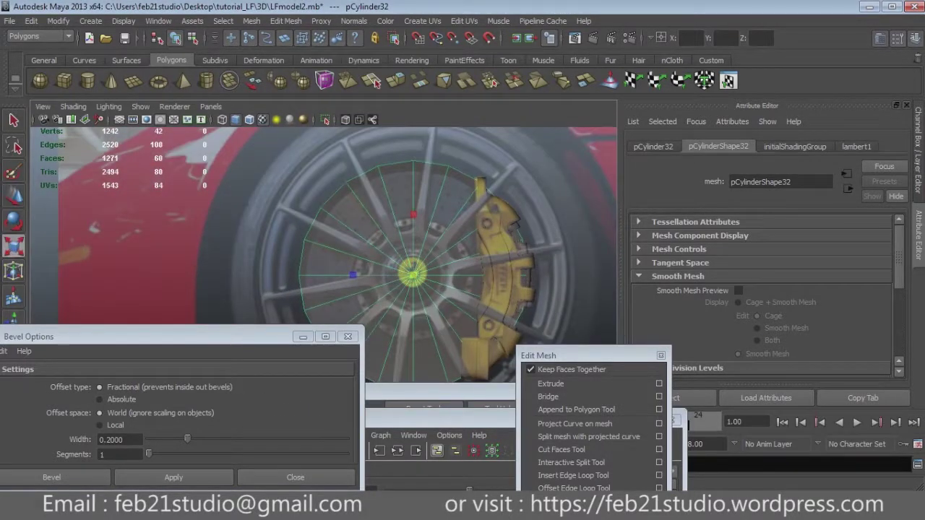
key(space)
key(space)
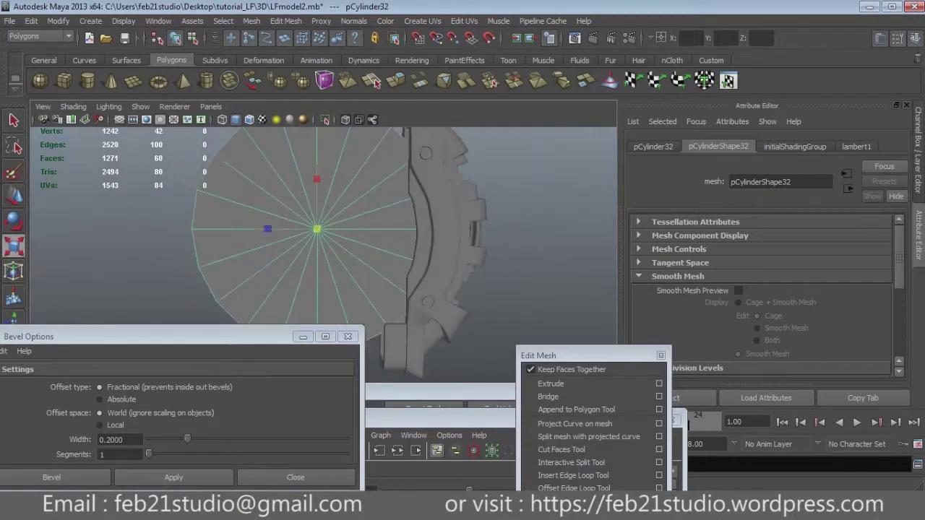
key(space)
key(space)
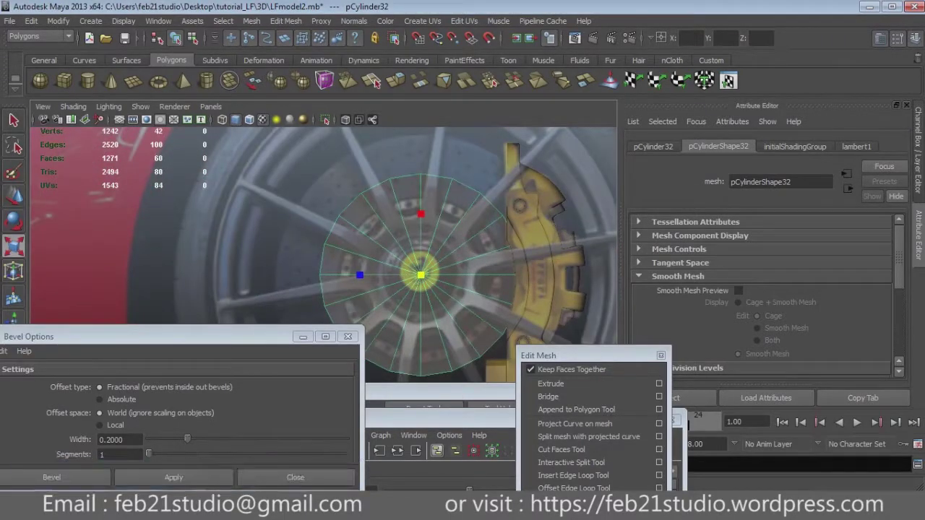
click(181, 477)
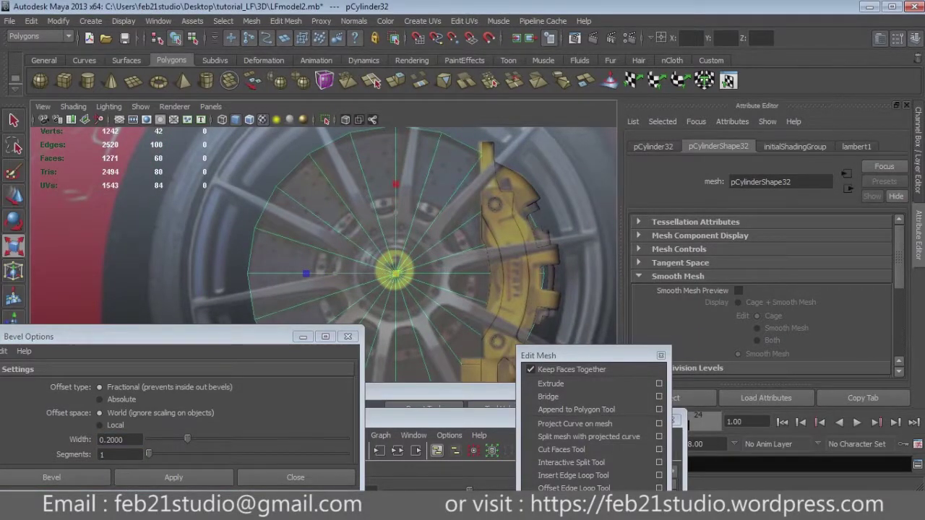
key(space)
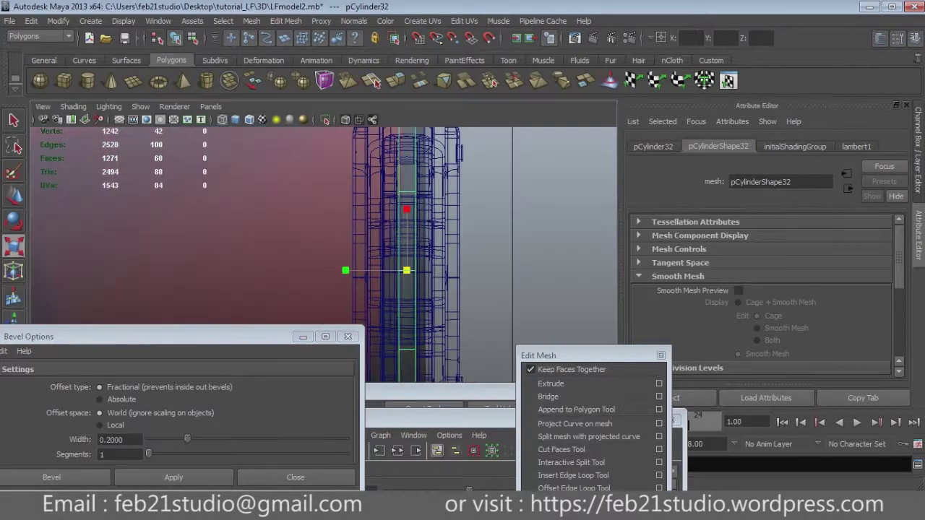
key(space)
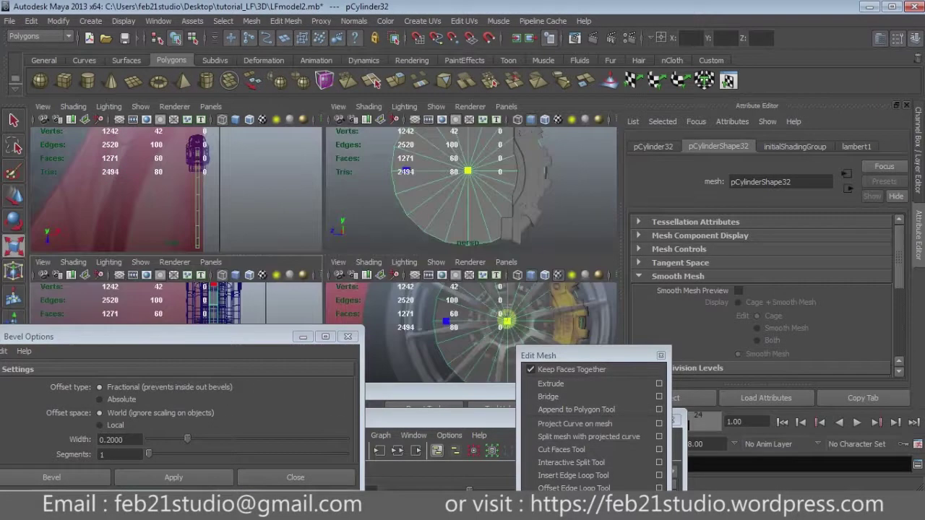
Step: Move and scale the stud cylinder onto the caliper using the front and side views
key(space)
scroll(396, 236, up, 2)
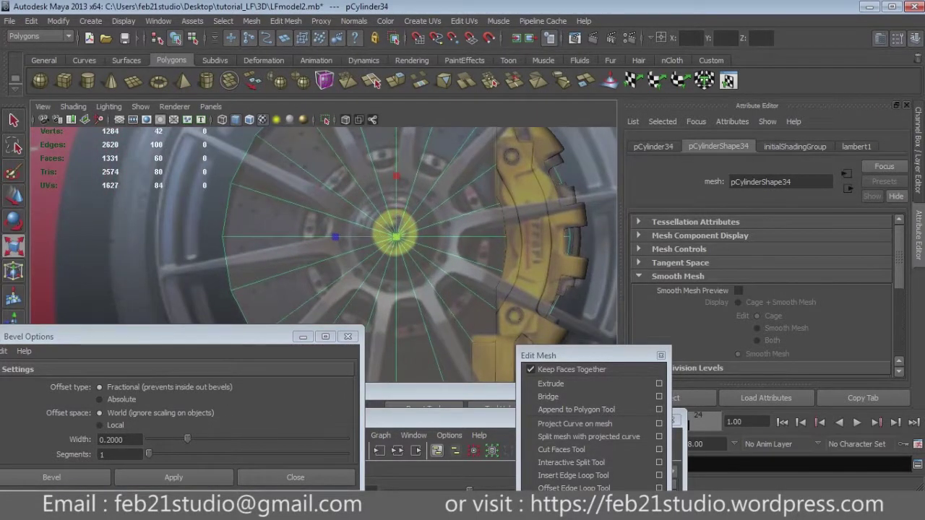
key(space)
key(space)
key(w)
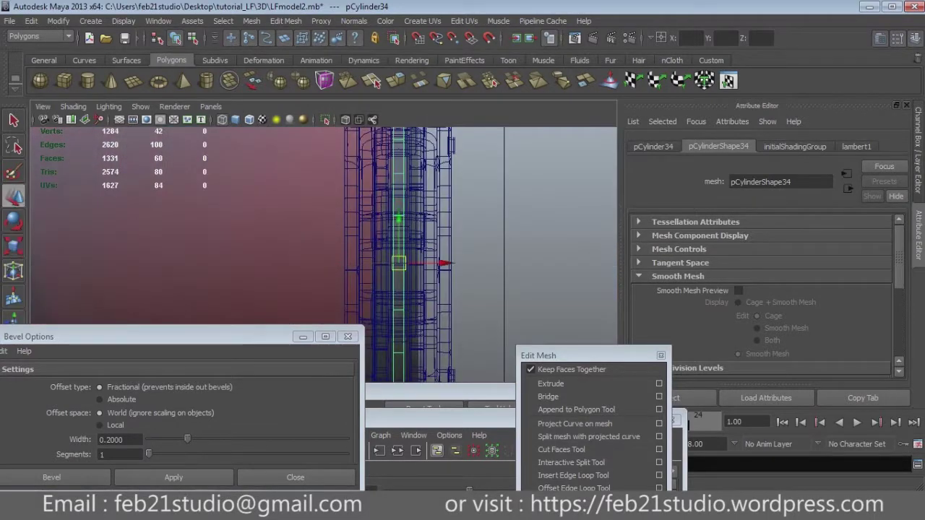
key(r)
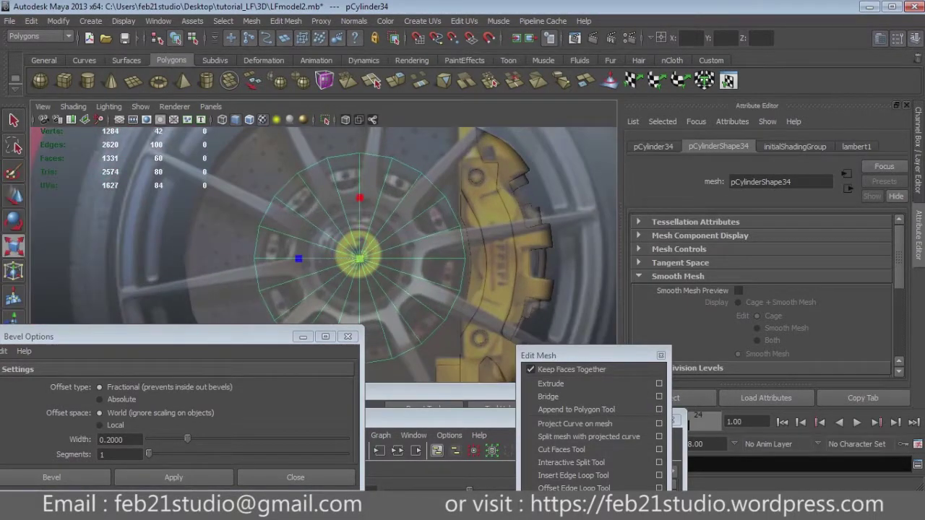
key(w)
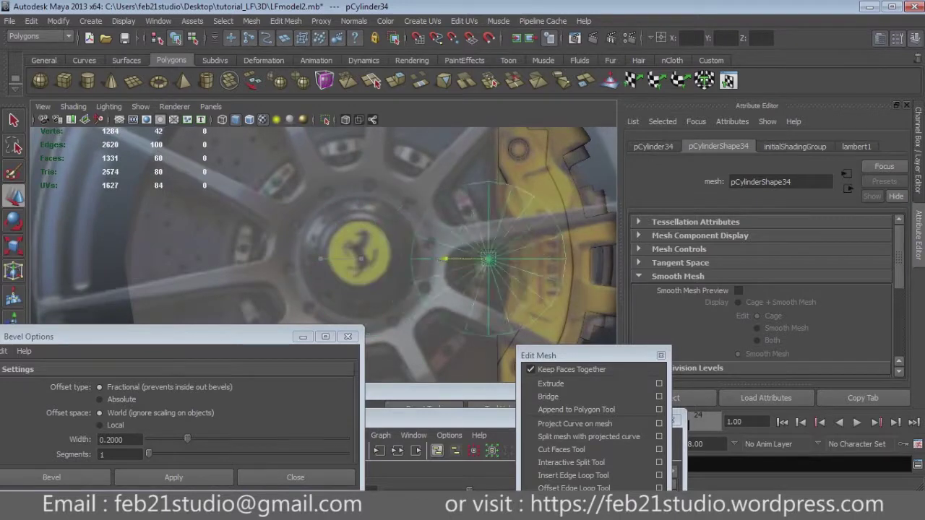
key(r)
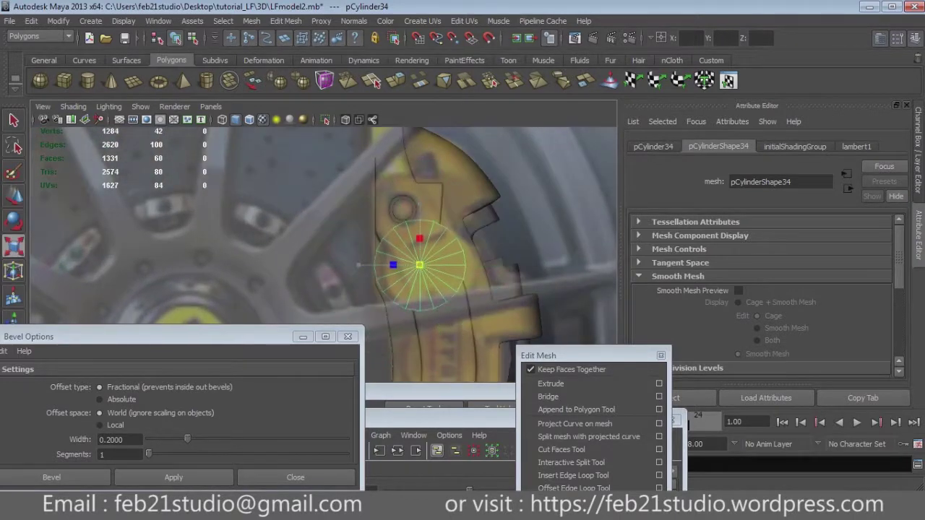
alt+drag(419, 266, 405, 277)
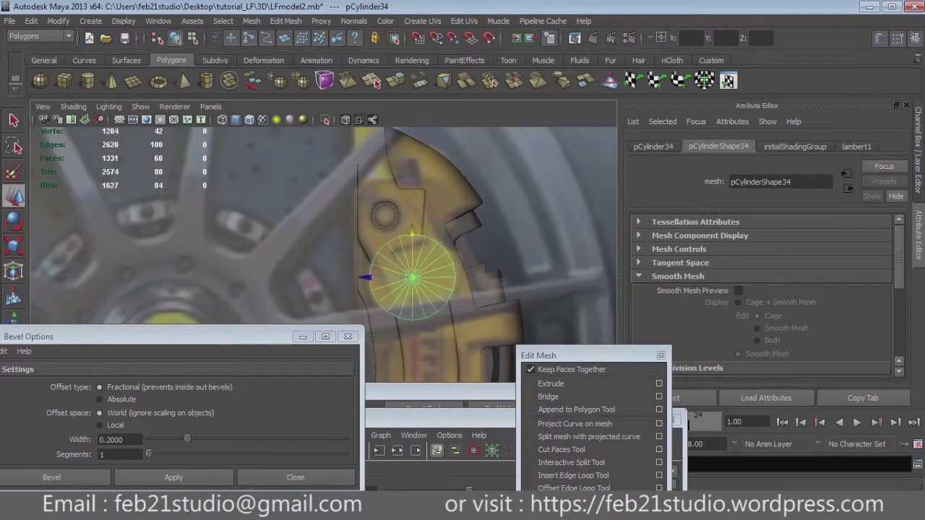
Step: Refine the cylinder's position and size on the yellow caliper in a single side view
key(space)
key(space)
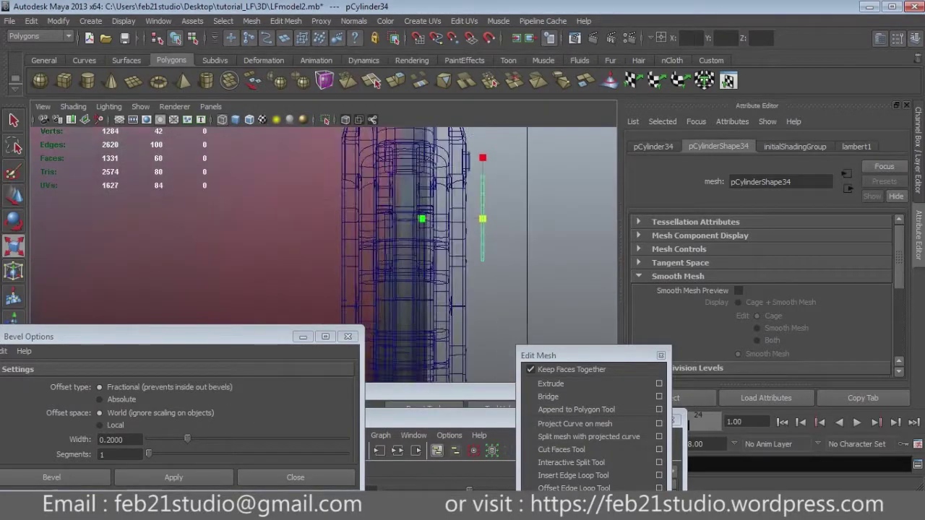
key(w)
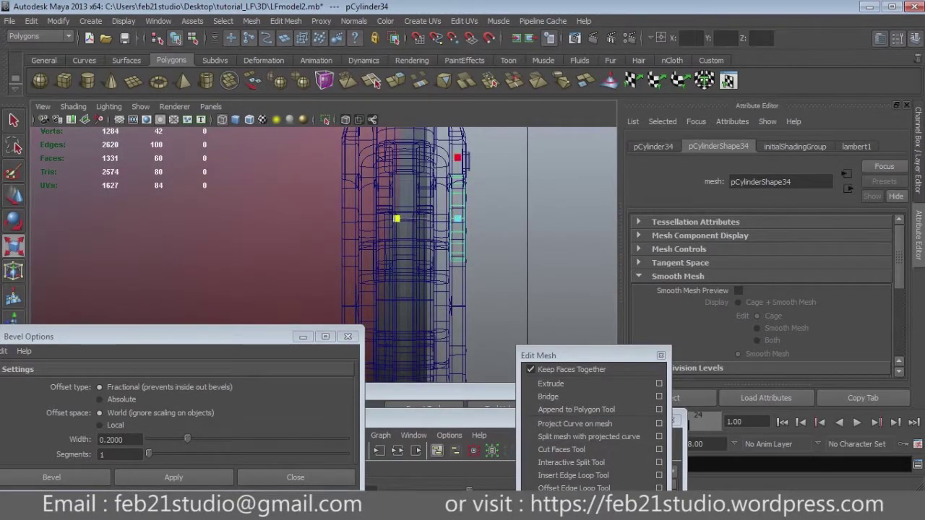
key(w)
scroll(405, 253, up, 1)
scroll(404, 253, up, 1)
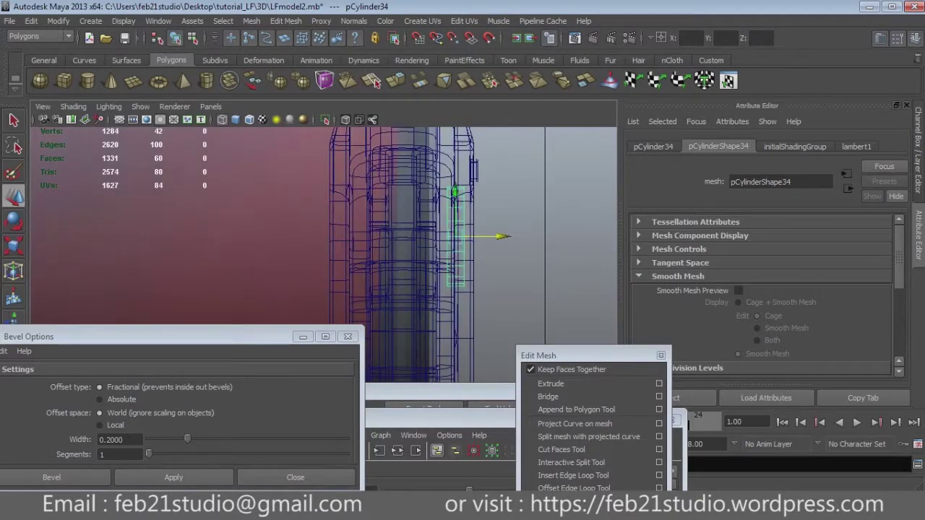
key(r)
key(w)
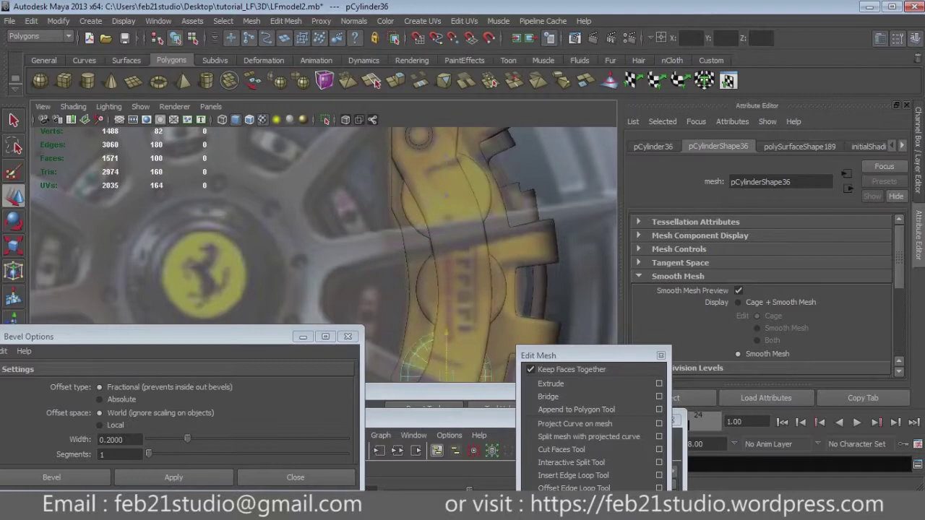
scroll(324, 253, down, 5)
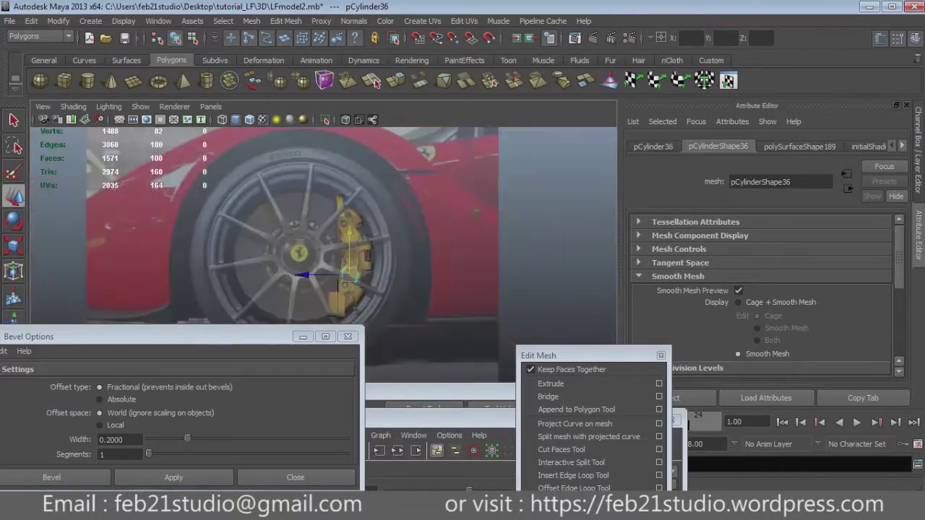
Step: Hide the car reference and select the disc cylinder at the caliper's centre
key(space)
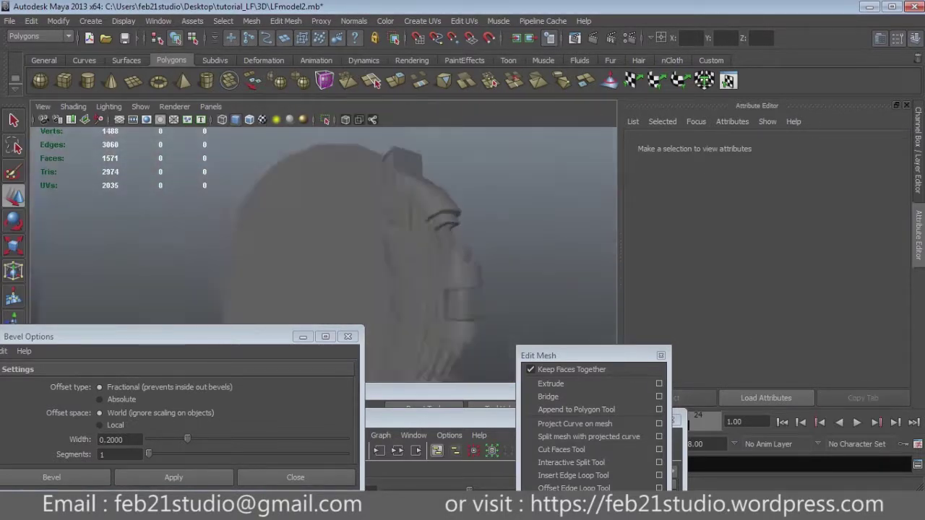
alt+drag(325, 253, 434, 253)
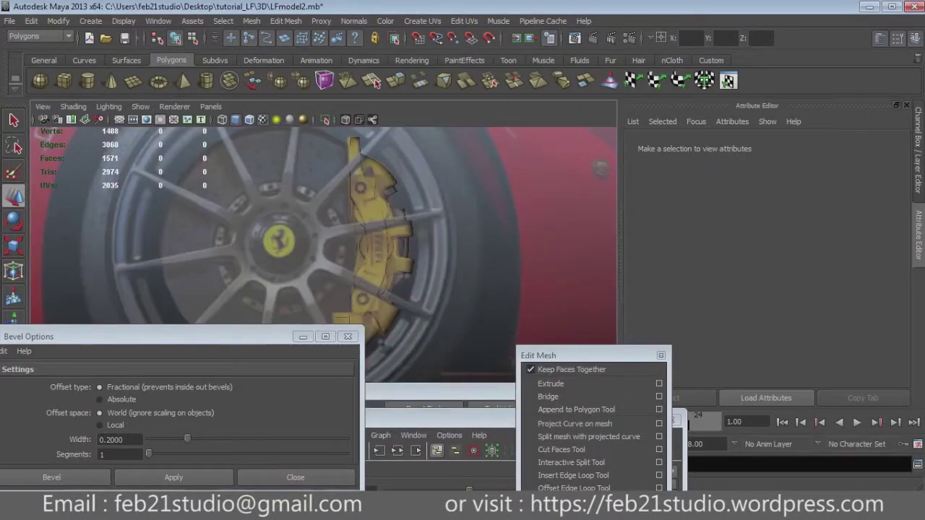
click(416, 262)
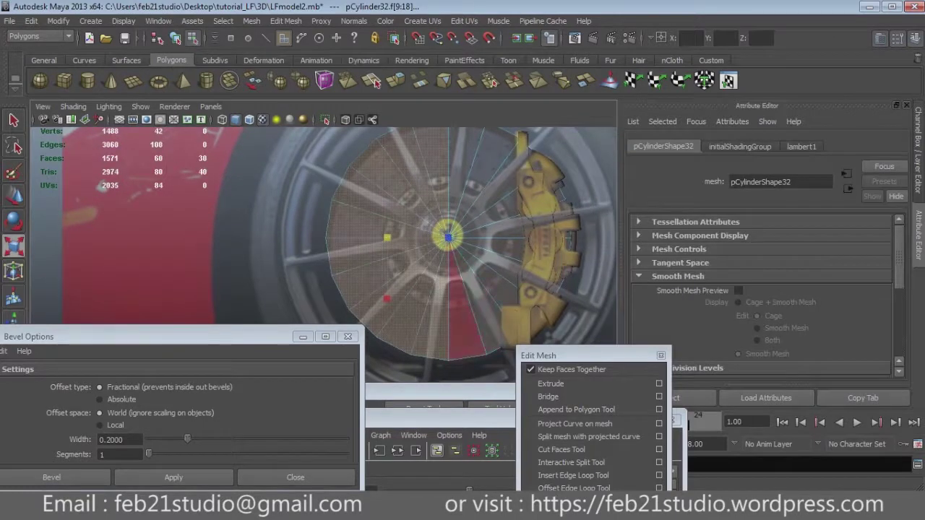
Step: Extrude half of the disc's faces and delete the unwanted faces, leaving a curved strip
key(space)
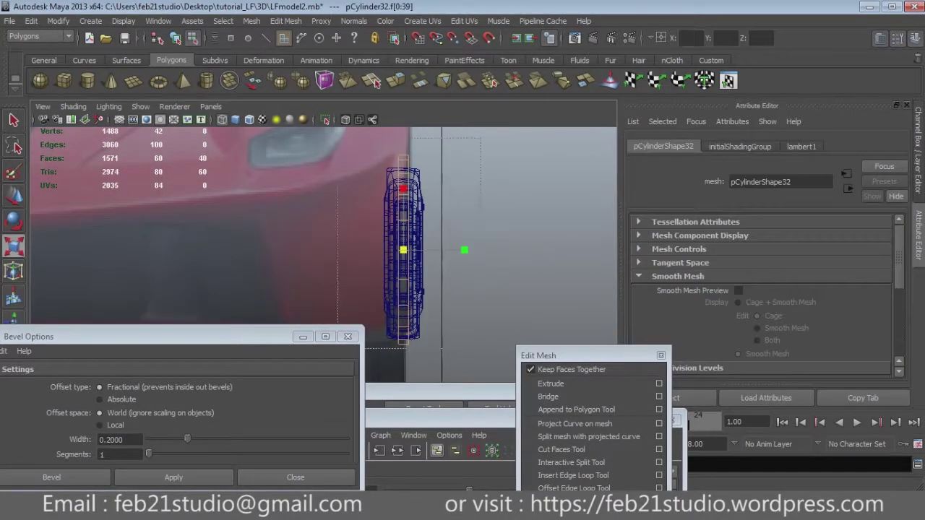
key(space)
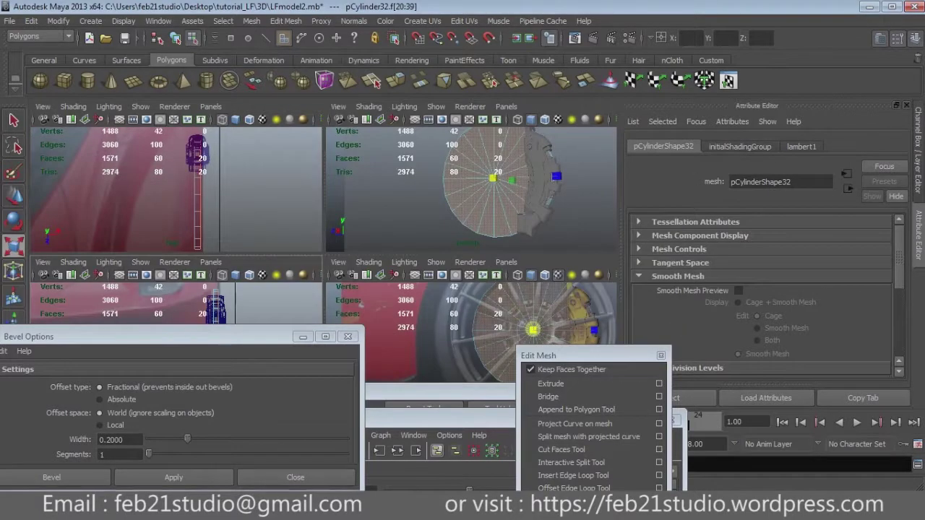
key(ctrl+e)
key(space)
key(space)
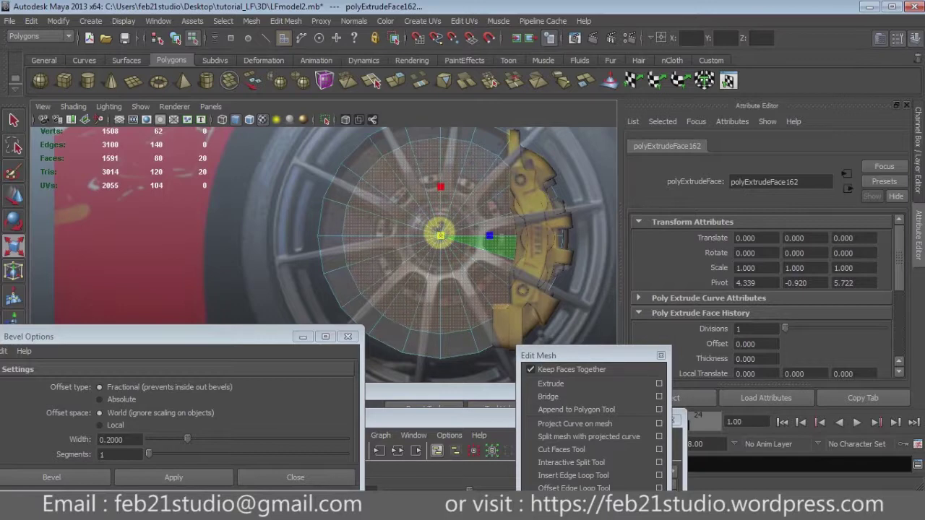
key(space)
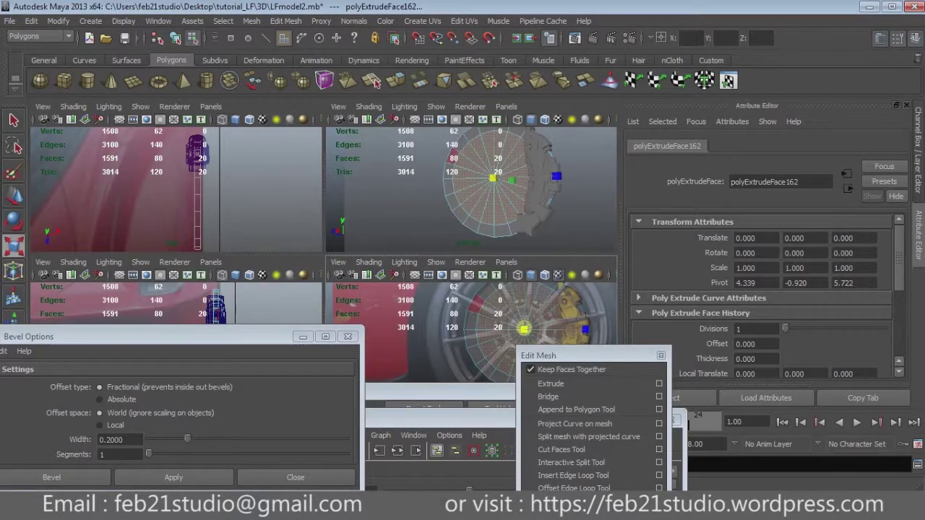
key(Delete)
key(space)
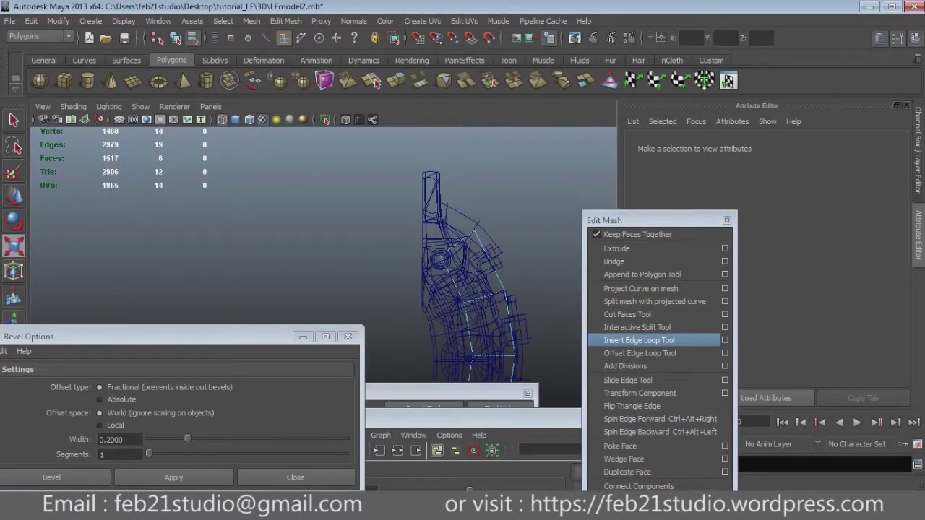
Step: Insert an edge loop on the curved caliper strip and extrude the new faces outward
click(639, 340)
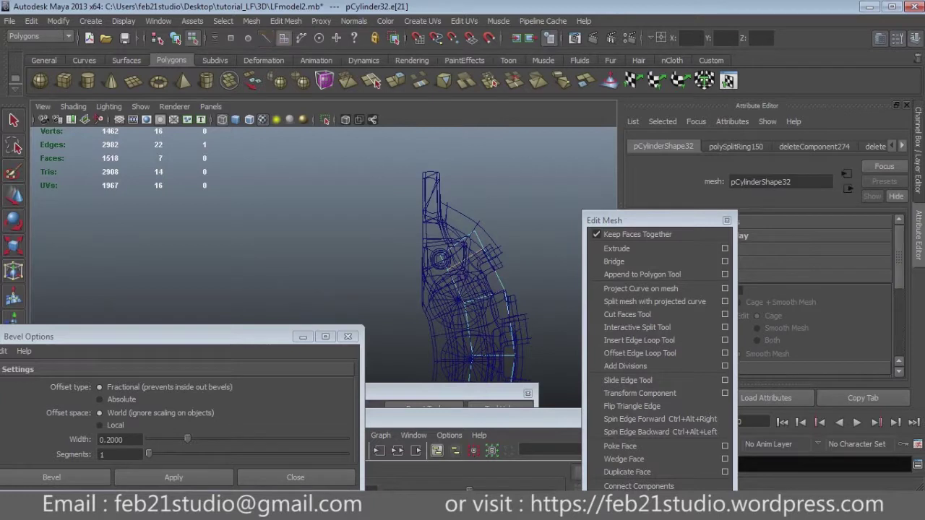
key(ctrl+z)
scroll(433, 253, down, 5)
scroll(434, 253, up, 6)
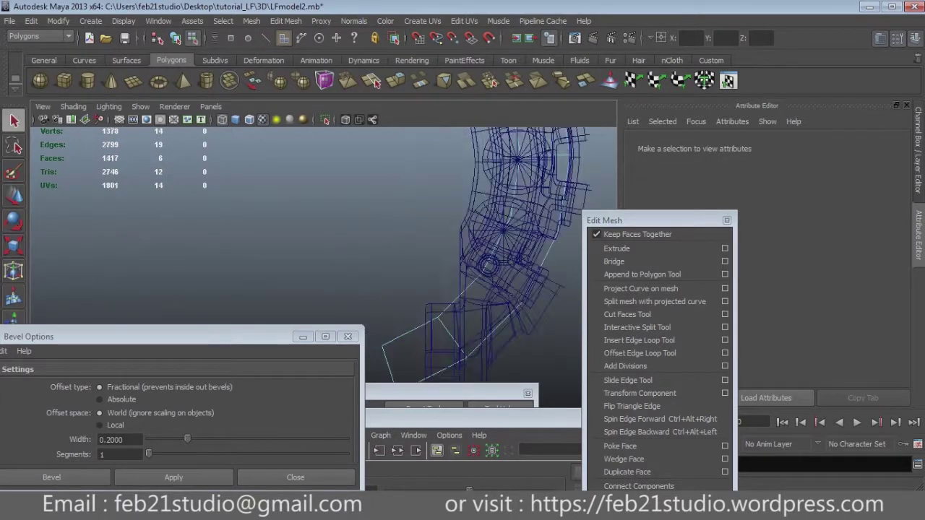
alt+middle_drag(477, 253, 453, 253)
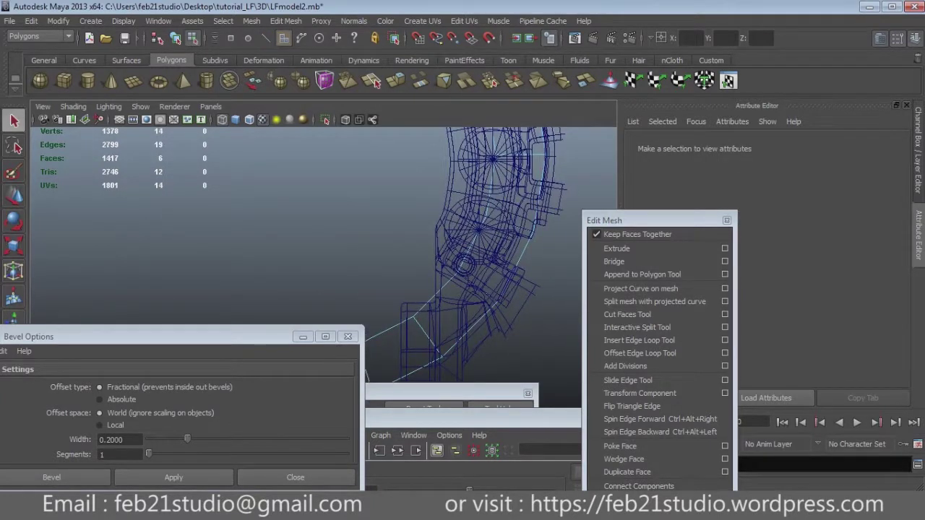
click(639, 340)
key(ctrl+z)
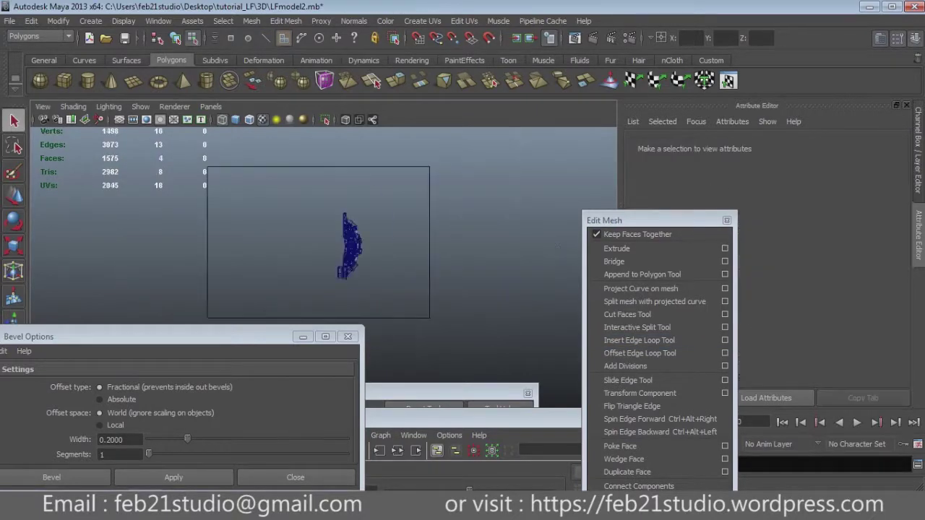
click(616, 248)
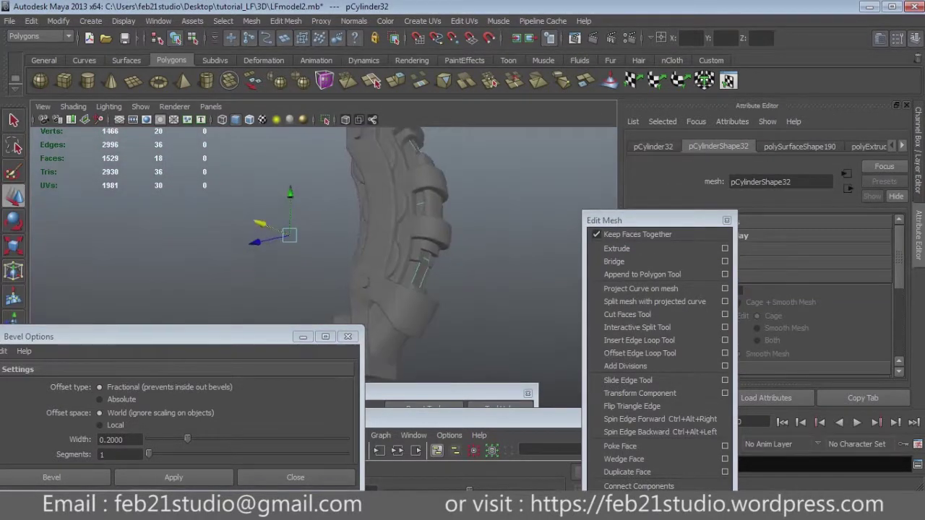
Step: Bevel three ridge edges on the curved piece and check it from another side
key(4)
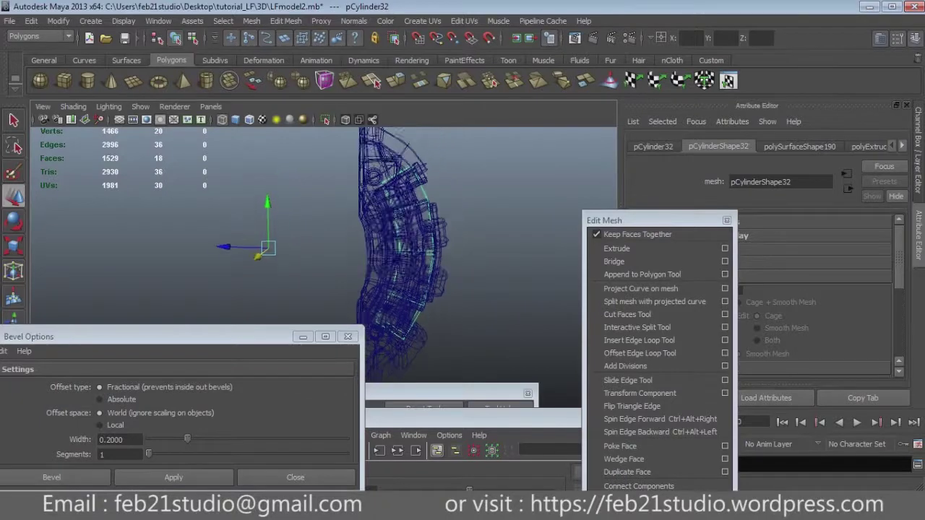
key(space)
key(space)
click(474, 231)
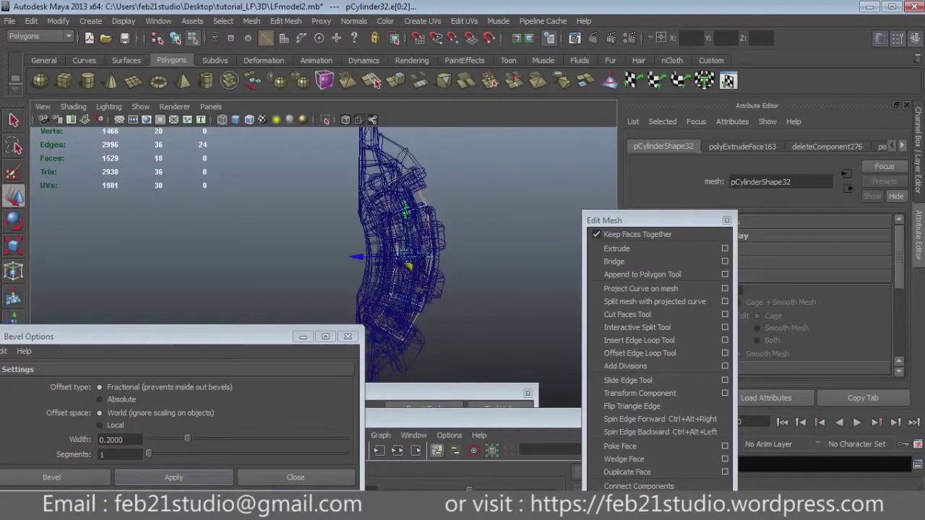
key(g)
key(5)
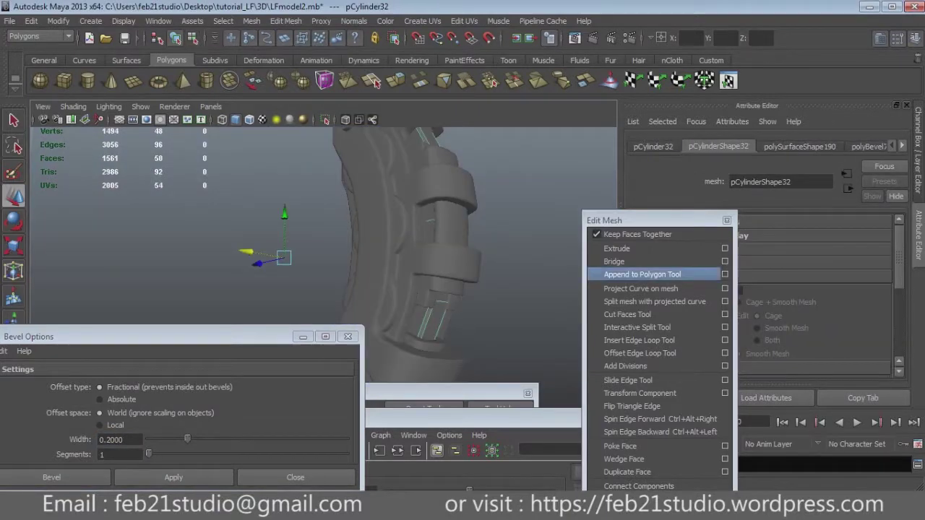
drag(615, 220, 722, 377)
alt+drag(325, 253, 463, 253)
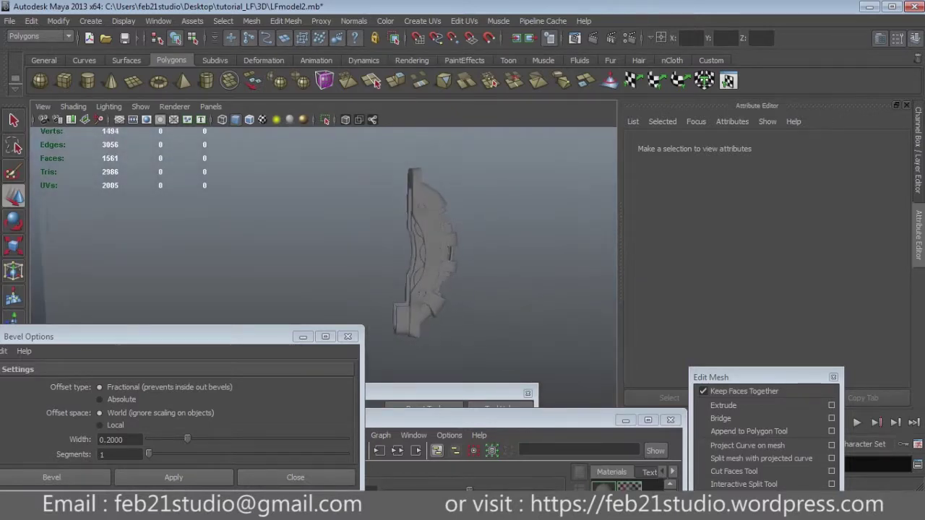
Step: Give the disc pCylinder25 six sides by setting Subdivisions Axis to 6
alt+drag(463, 253, 506, 253)
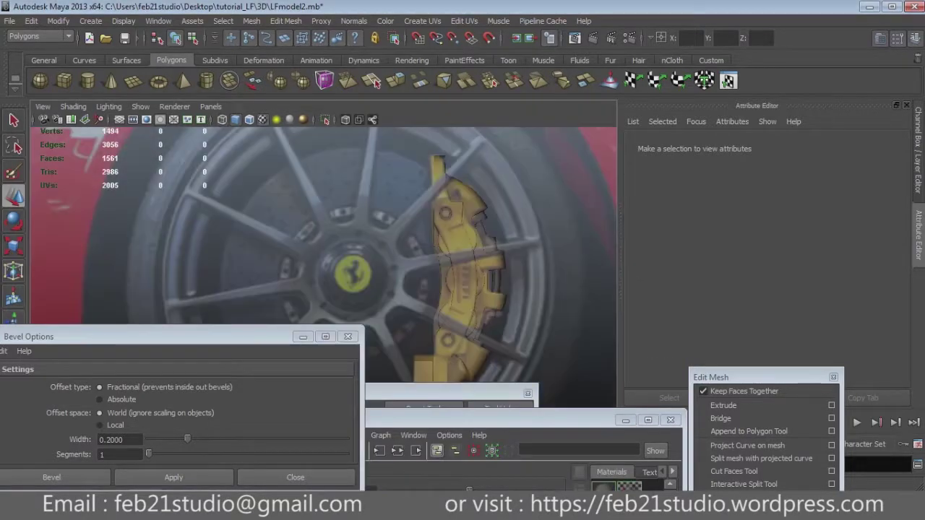
scroll(325, 268, down, 1)
scroll(325, 267, down, 2)
scroll(325, 267, down, 3)
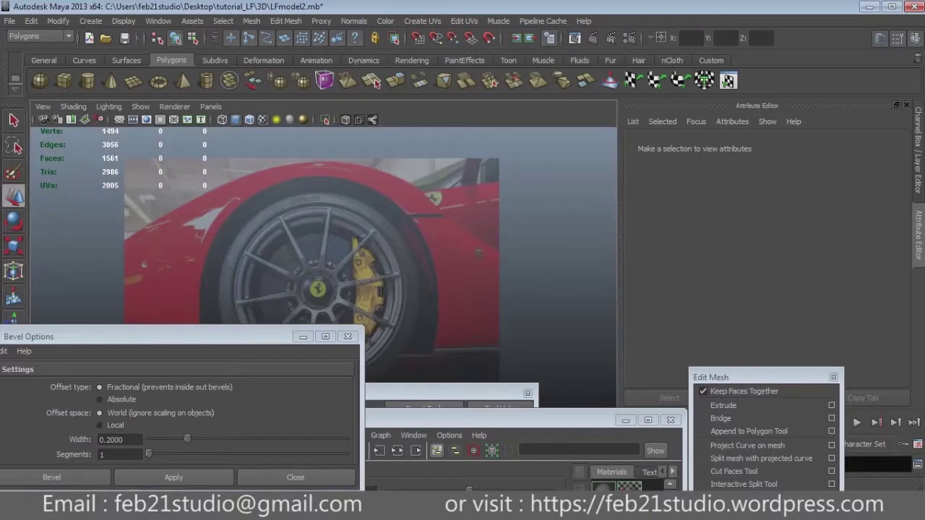
alt+drag(463, 253, 505, 253)
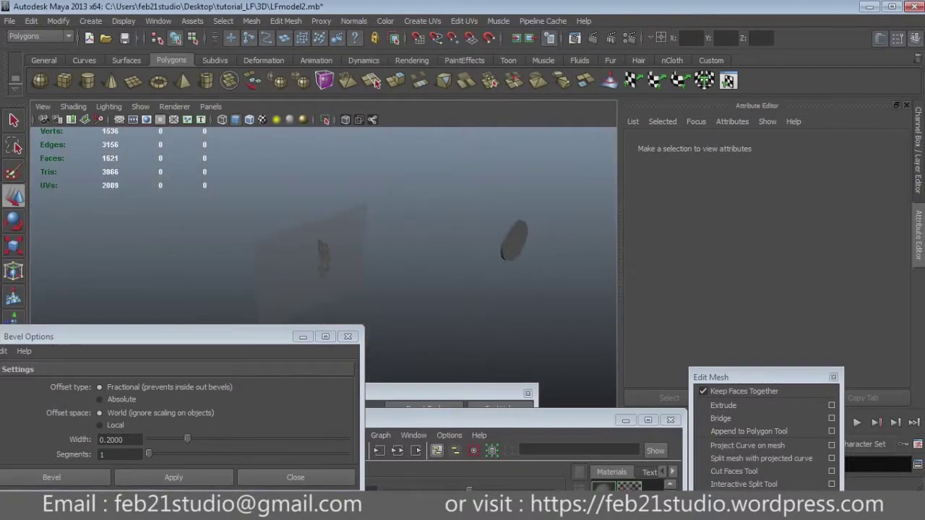
click(513, 241)
click(533, 259)
key(ctrl+a)
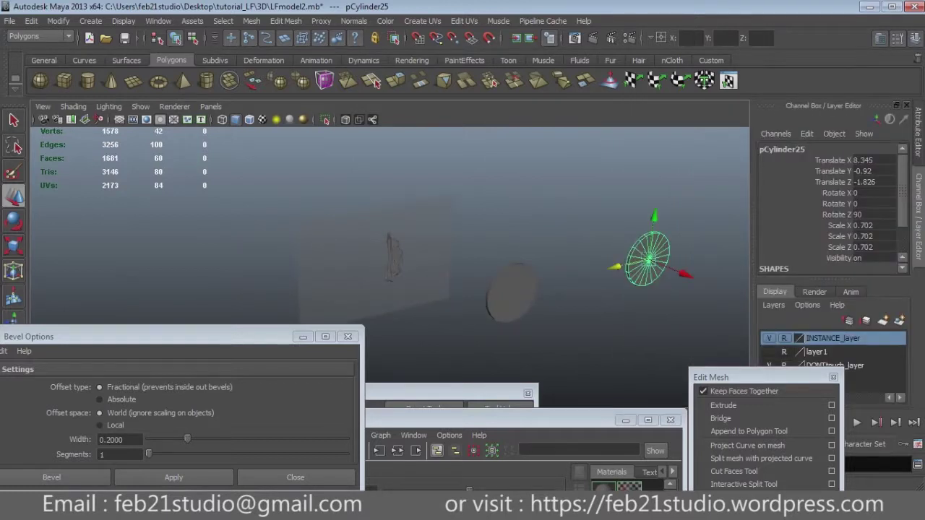
scroll(831, 209, down, 2)
scroll(832, 210, down, 2)
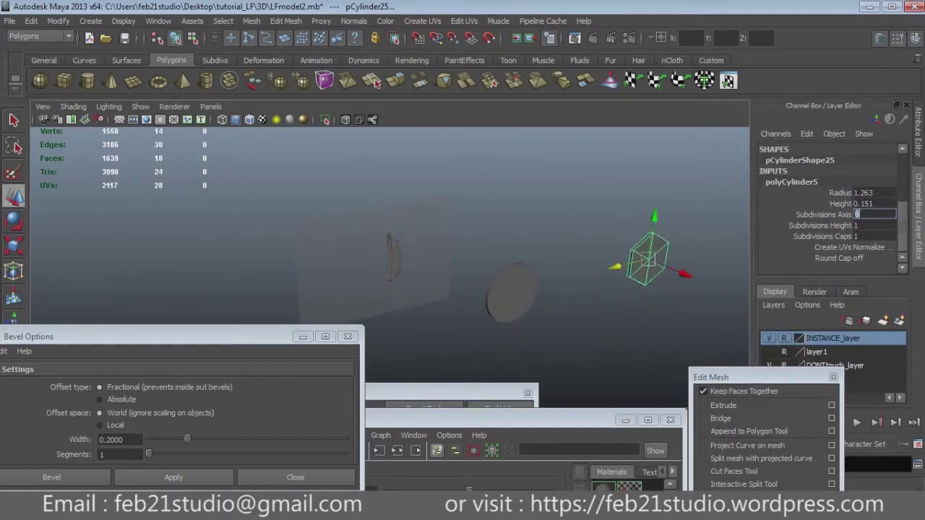
key(Return)
alt+middle_drag(506, 260, 477, 260)
Step: Duplicate the six-sided disc and lay the copy flat with Rotate Z 0
key(ctrl+d)
key(f)
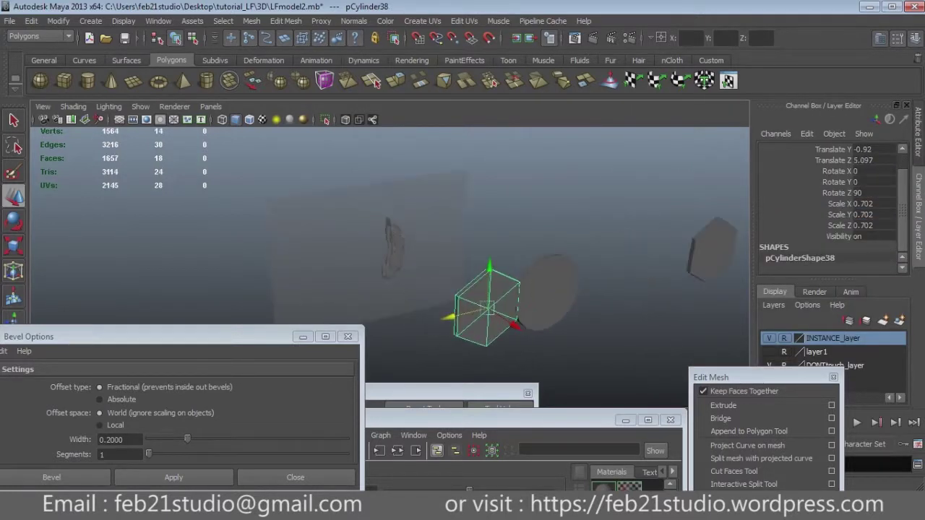
key(e)
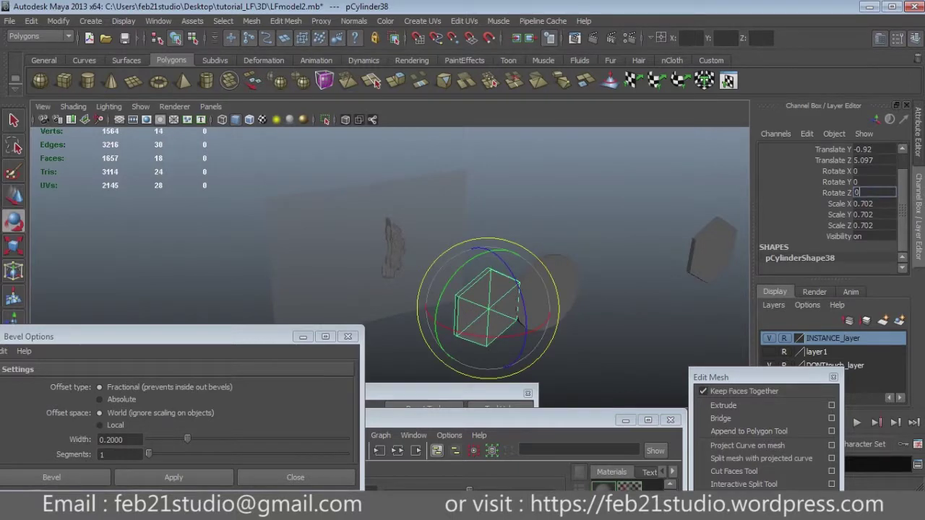
alt+drag(518, 309, 463, 289)
Step: Raise the cylinder toward the hub and scale it to about 0.095 X/Z and 0.254 Y
key(w)
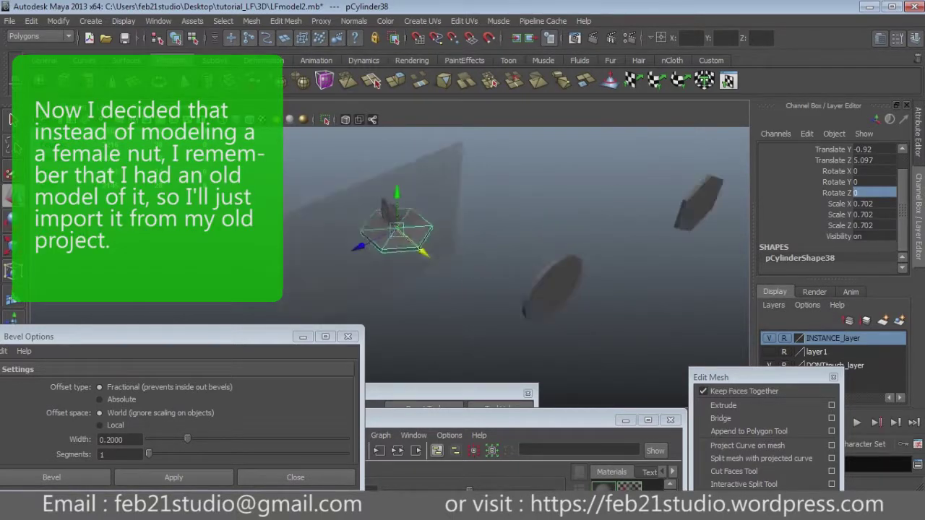
alt+drag(506, 289, 469, 274)
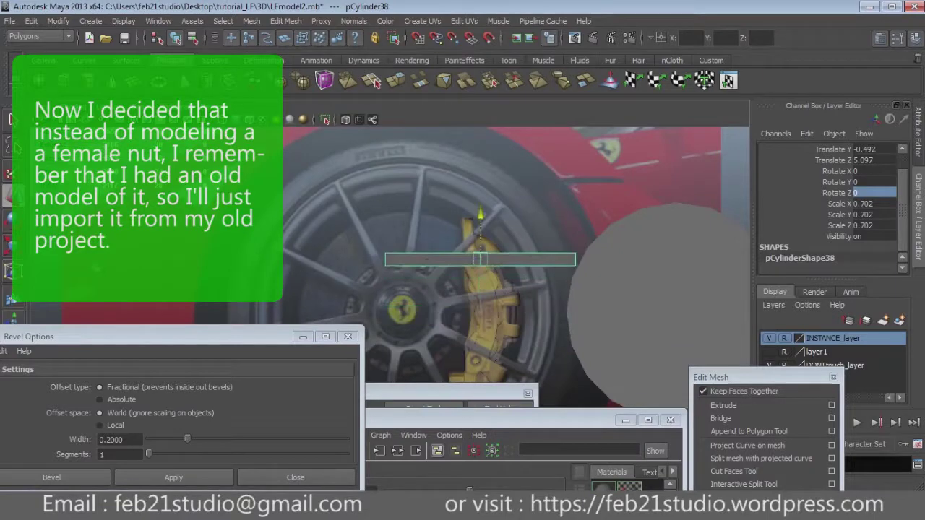
key(r)
scroll(480, 261, up, 3)
mouse_move(480, 261)
mouse_down()
mouse_move(455, 262)
mouse_move(462, 273)
mouse_up()
scroll(495, 271, up, 3)
mouse_move(506, 217)
alt+mouse_down()
mouse_move(463, 216)
mouse_move(477, 217)
alt+mouse_up()
scroll(441, 299, up, 3)
scroll(442, 298, up, 2)
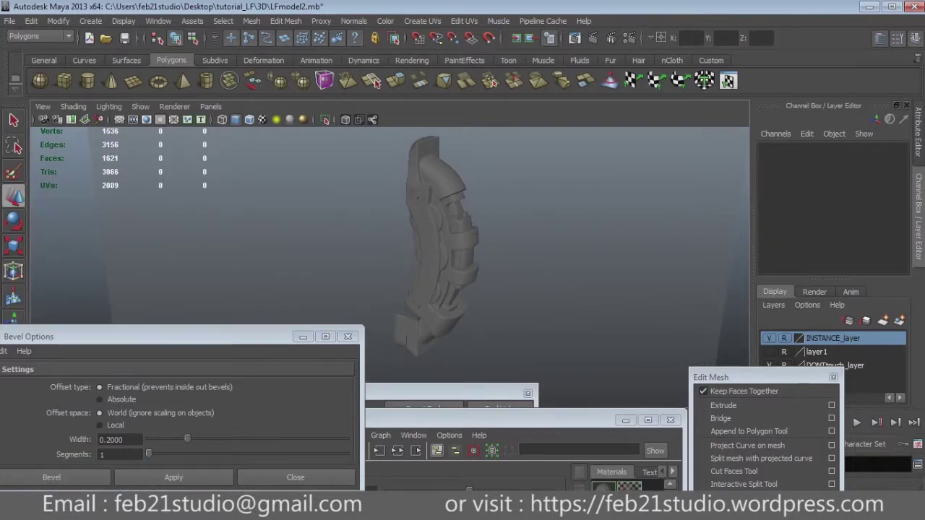
click(10, 20)
Step: Open renderSCENE10-13-18.mb from F:\BUILDING1proj09-15-18\3D
click(44, 50)
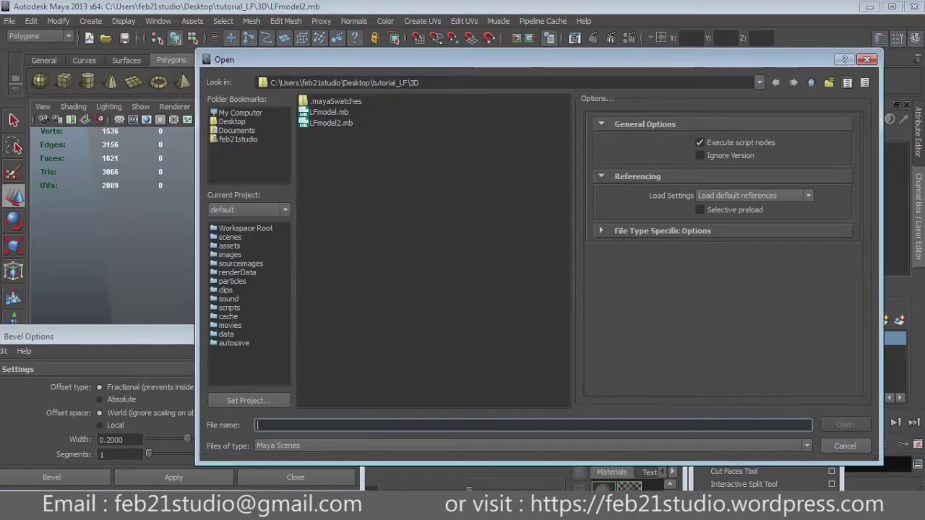
click(240, 112)
double_click(318, 134)
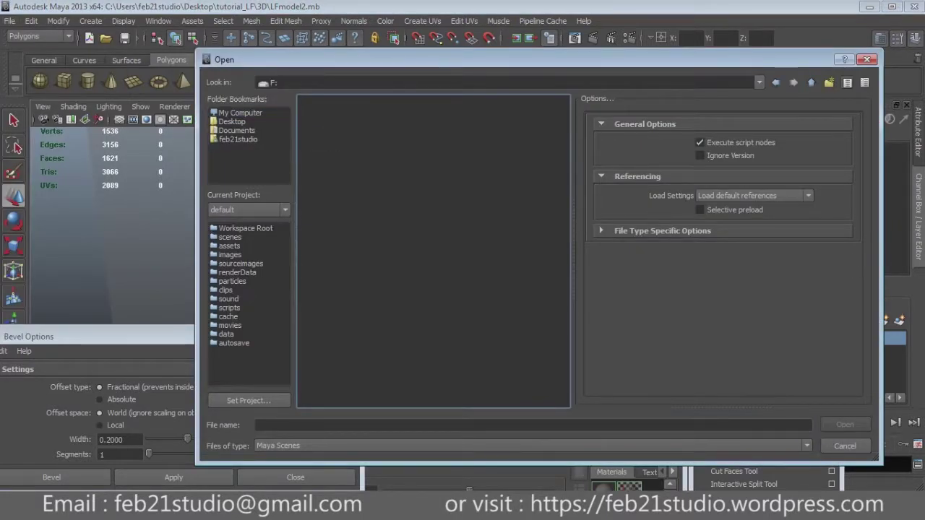
double_click(328, 105)
double_click(352, 144)
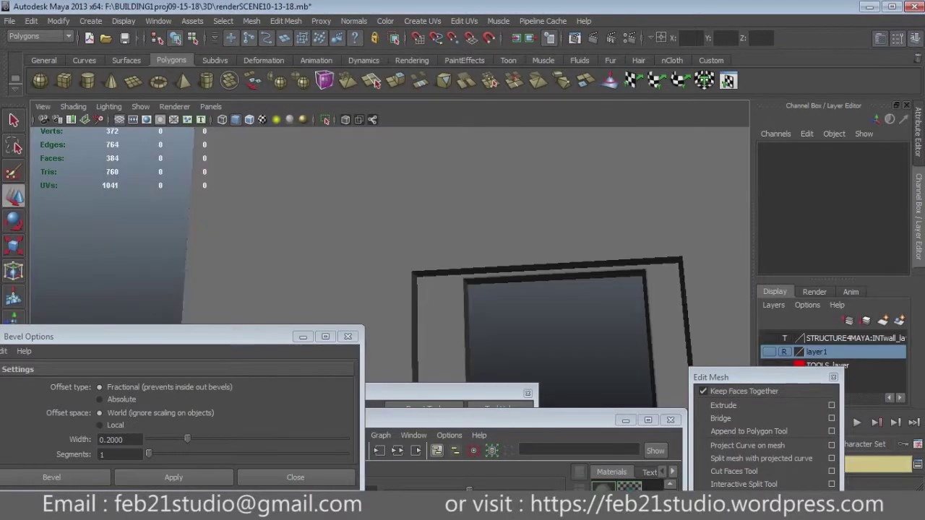
Step: Frame the hinged door panel and separate its mesh into individual pieces
key(f)
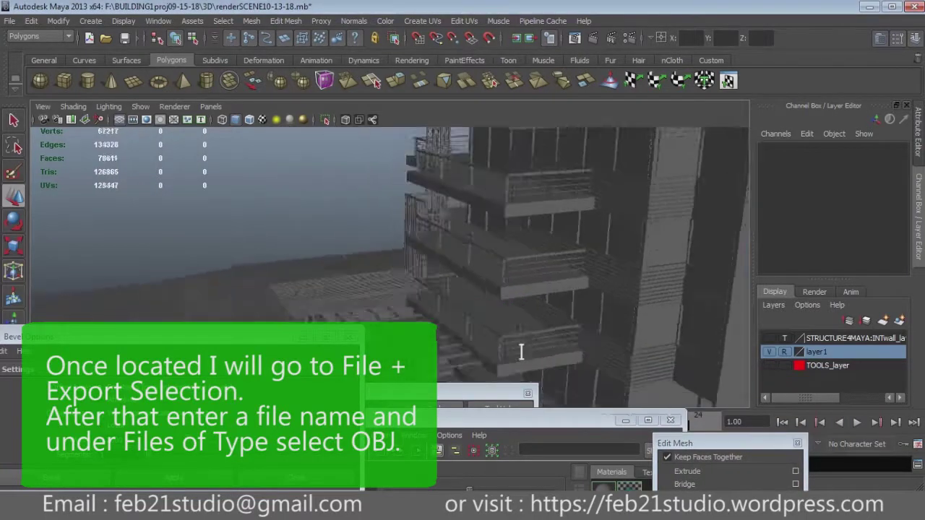
key(f)
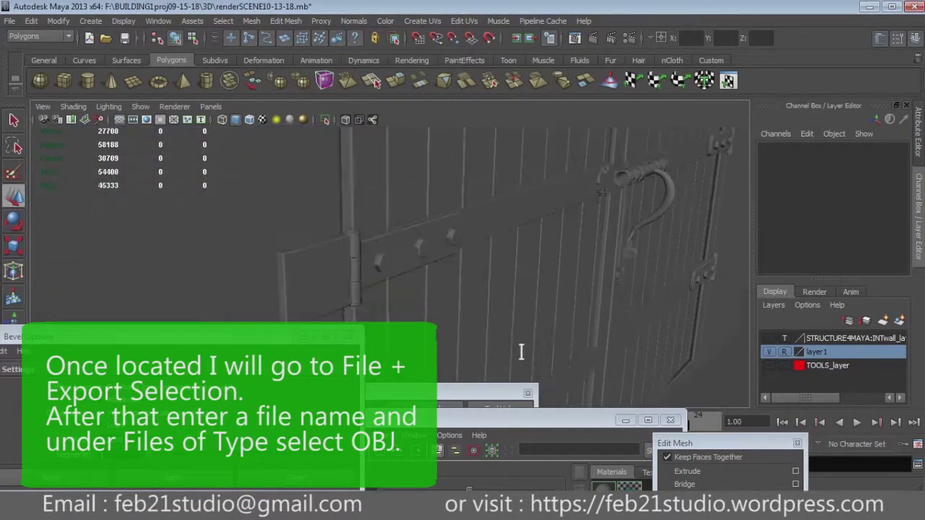
click(520, 352)
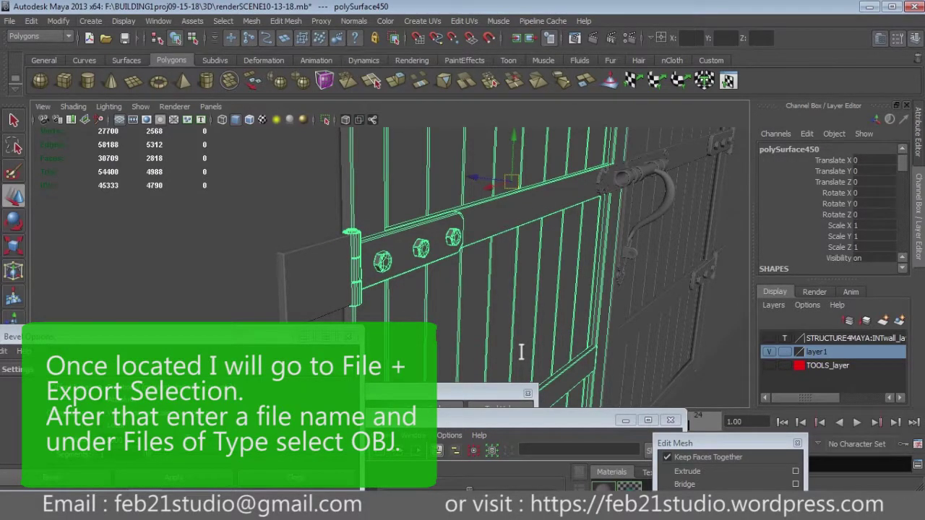
click(252, 20)
click(347, 34)
Step: Select one hinge nut, centre its pivot and frame it in view
click(420, 248)
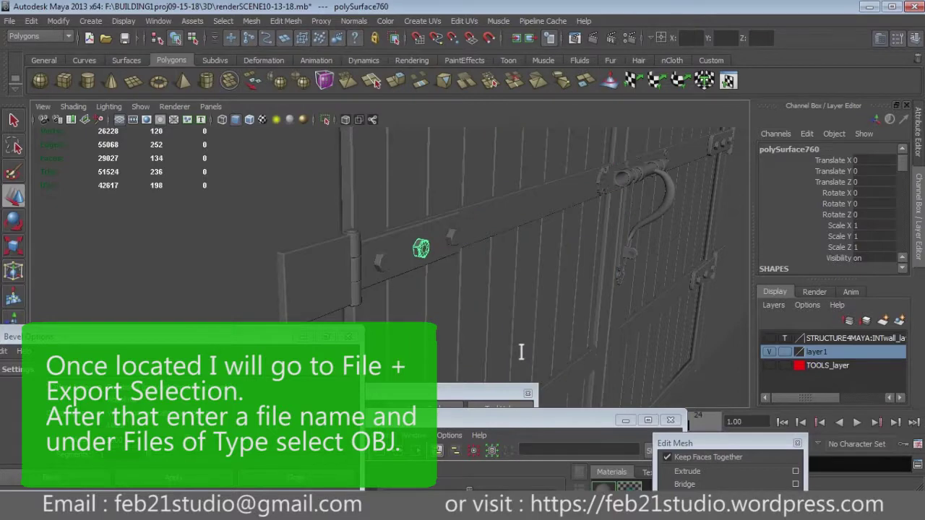
click(58, 21)
click(73, 147)
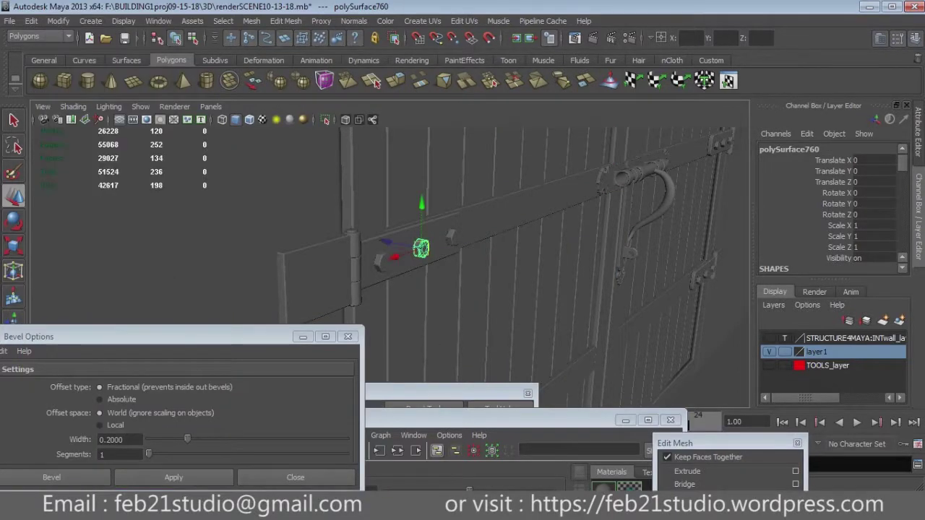
key(f)
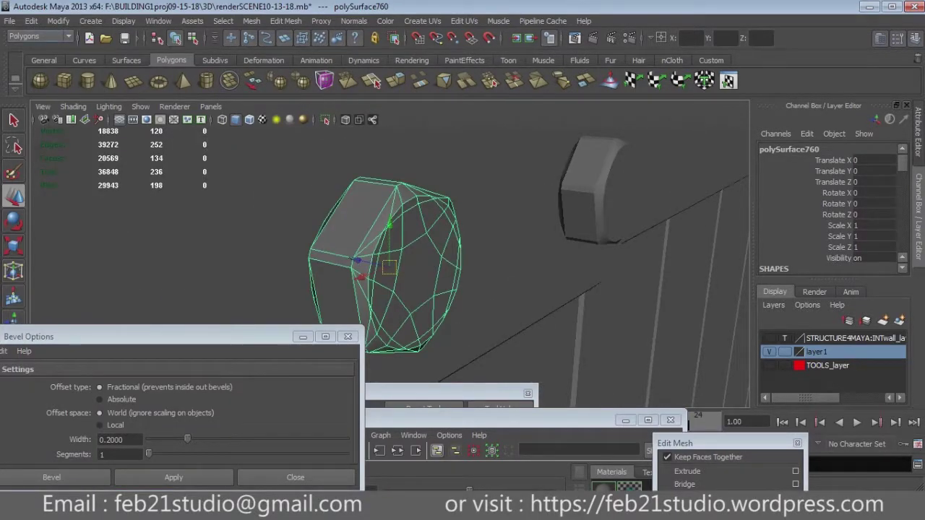
click(10, 21)
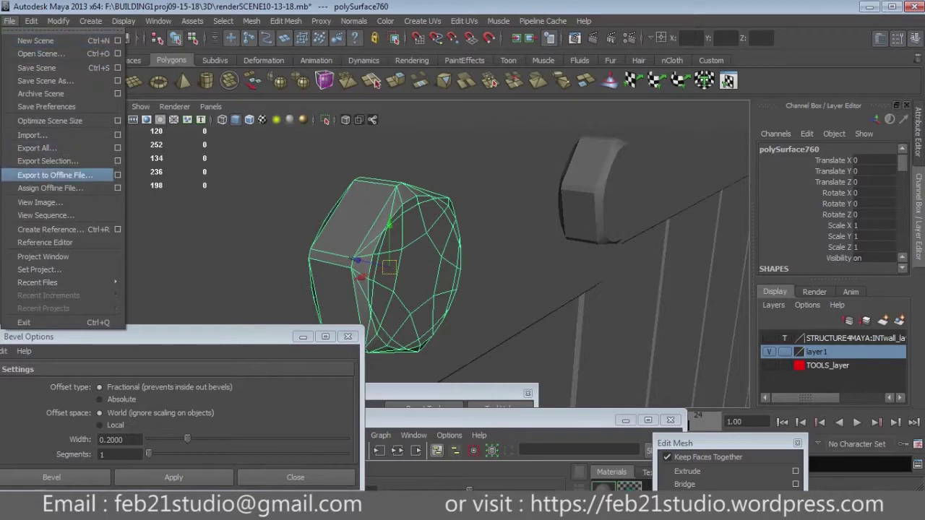
Step: Check the Export Selection formats list, find no OBJ, and cancel the export
click(47, 160)
click(528, 446)
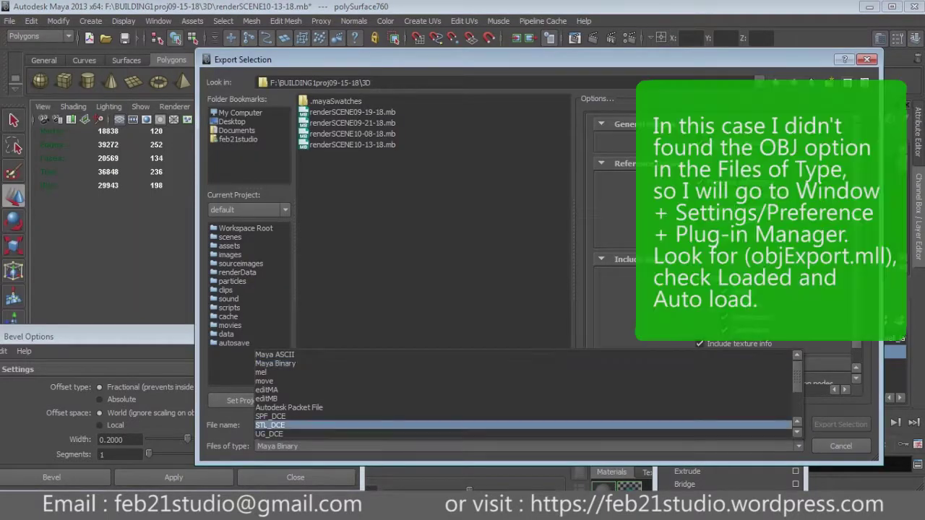
scroll(524, 394, down, 5)
scroll(524, 394, up, 2)
scroll(524, 394, up, 1)
scroll(524, 394, up, 1)
key(Escape)
key(Escape)
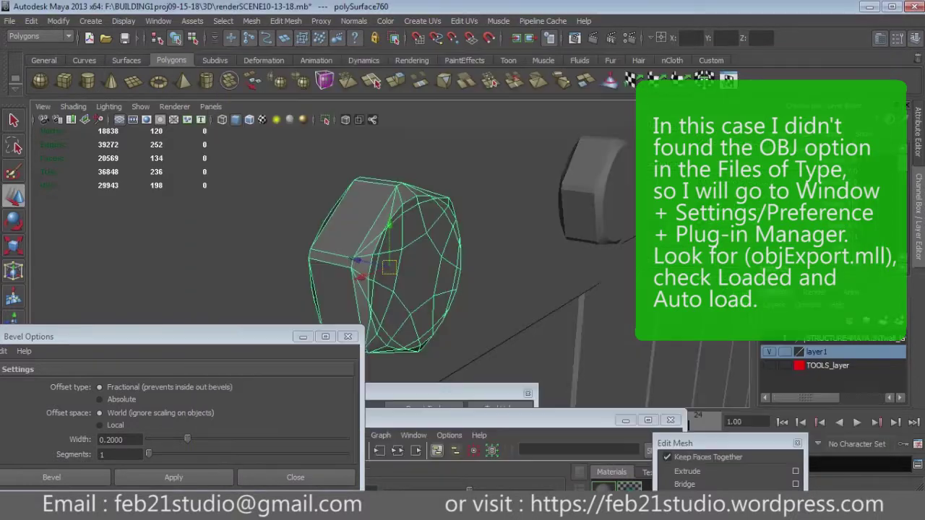
Step: Load the objExport.mll plug-in in the Plug-in Manager
click(158, 20)
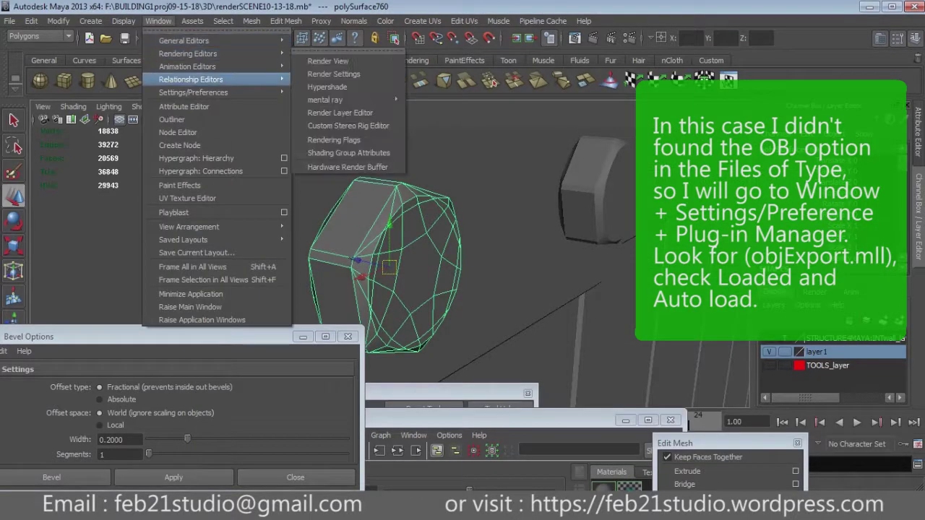
click(339, 206)
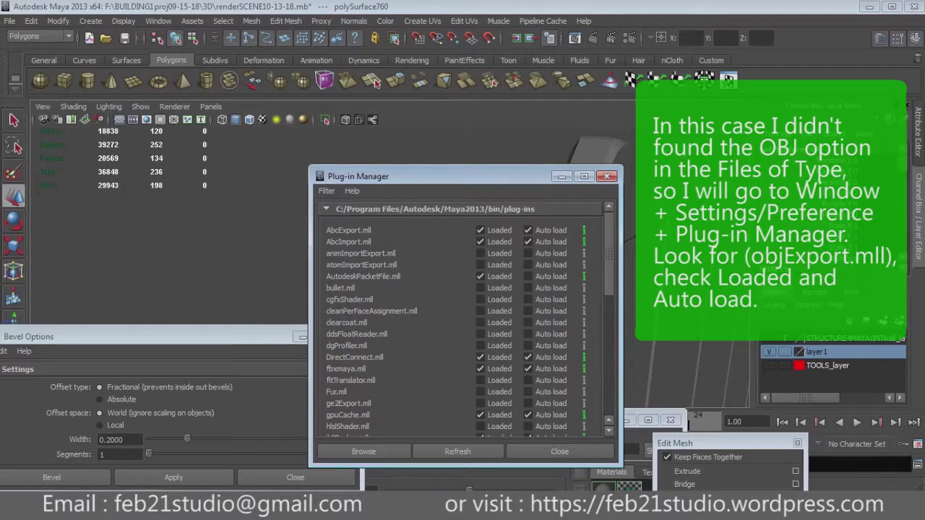
scroll(462, 318, down, 1)
scroll(462, 318, down, 1)
scroll(463, 318, down, 1)
scroll(462, 318, down, 1)
scroll(462, 318, down, 1)
scroll(463, 318, down, 2)
scroll(463, 318, down, 1)
scroll(463, 318, down, 1)
click(481, 378)
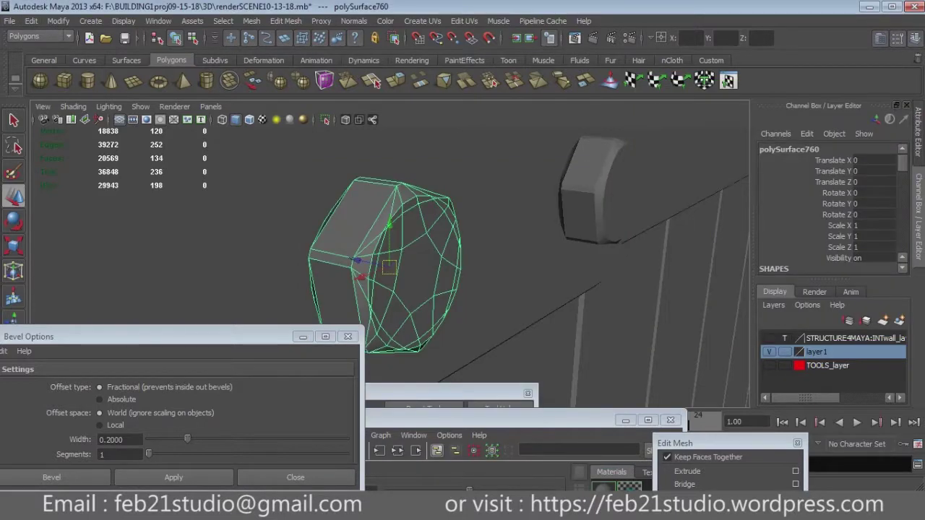
click(31, 21)
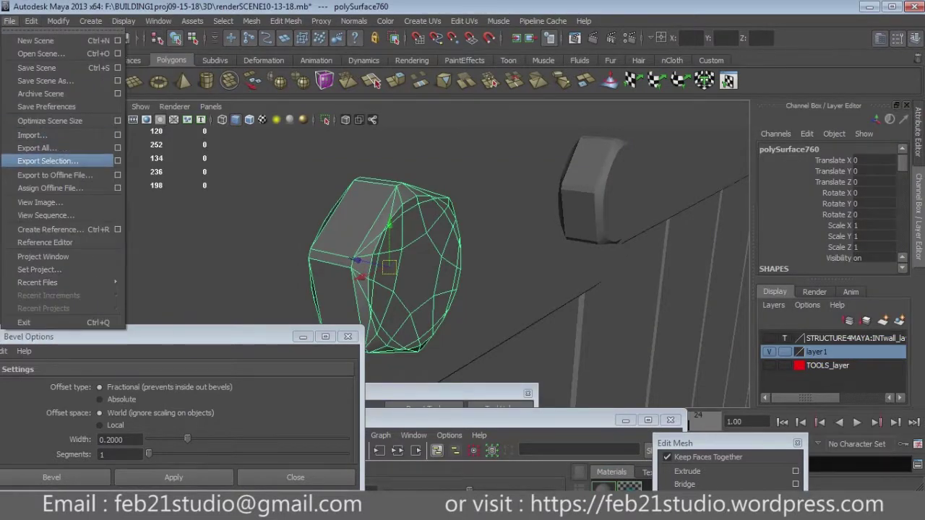
Step: Export the selected nut as OBJ named SCREW into a new tutorial_LF\OBJ folder
click(48, 161)
click(289, 446)
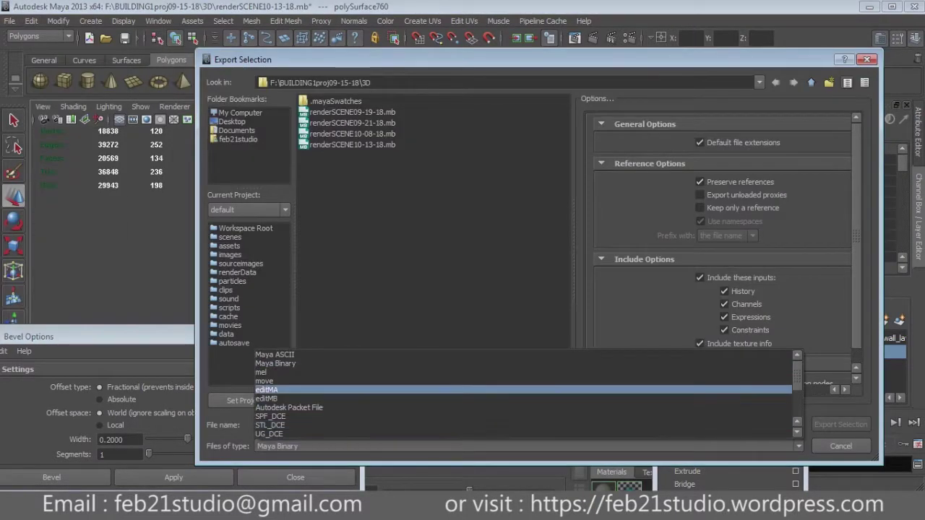
click(273, 434)
click(232, 121)
click(828, 83)
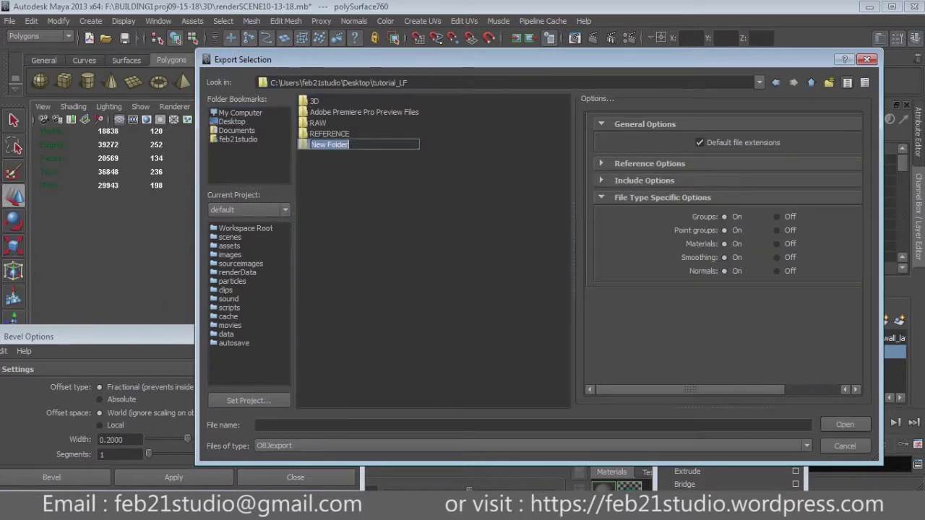
text(OBJ)
key(Return)
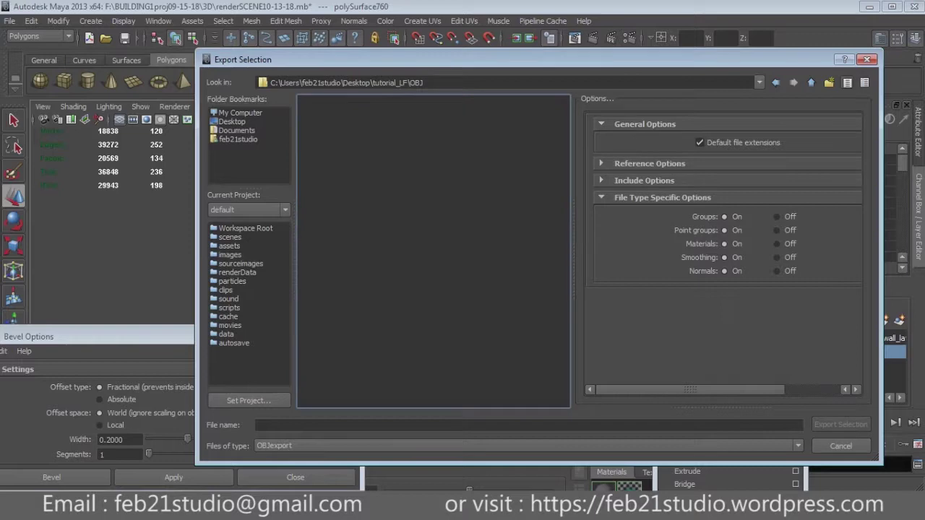
text(SCREW)
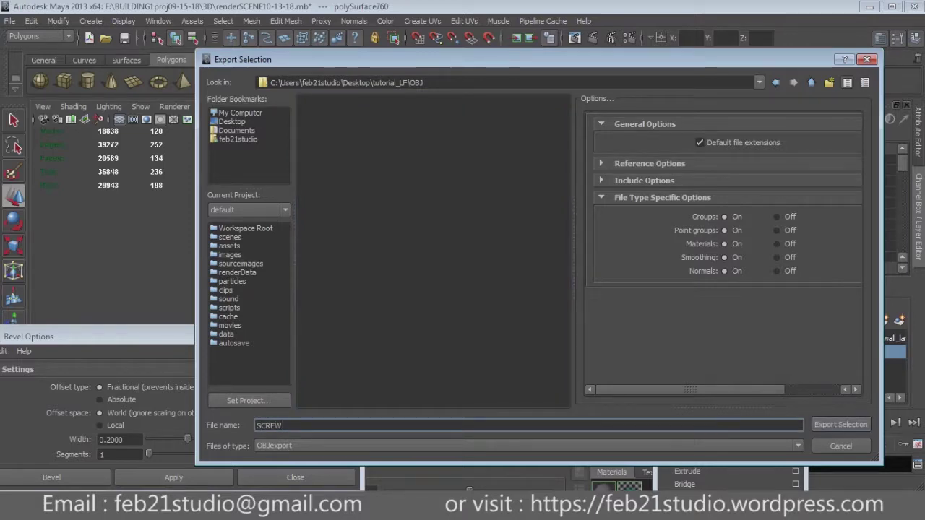
key(Return)
click(9, 21)
click(36, 51)
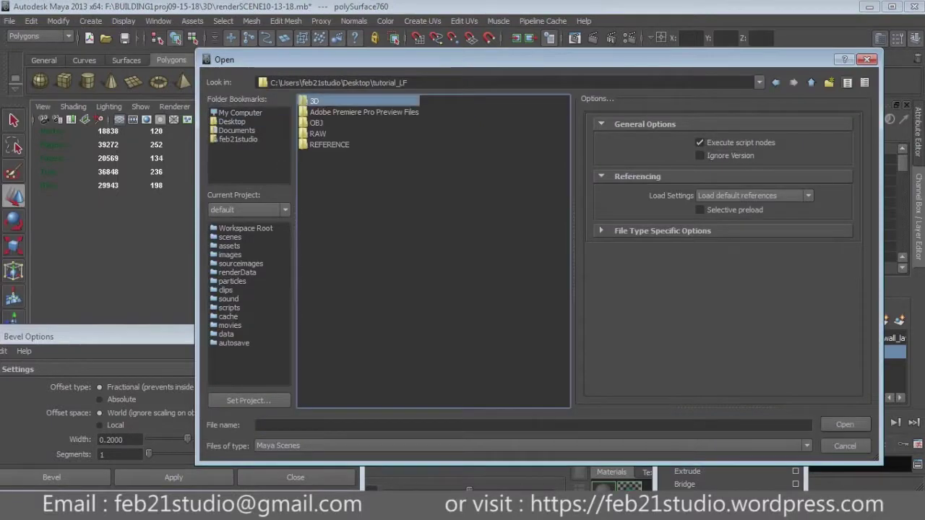
Step: Reopen LFmodel2.mb from the 3D folder, leaving the building scene
double_click(315, 100)
click(321, 123)
click(845, 425)
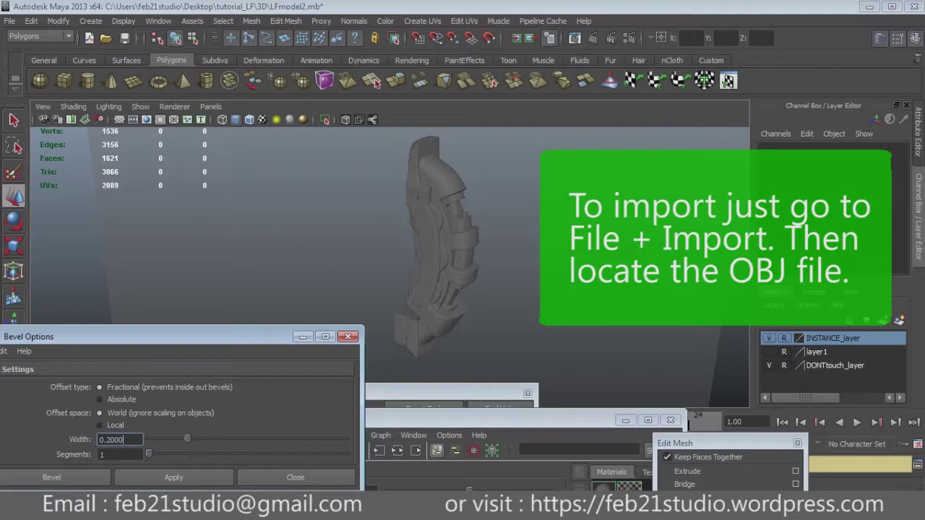
Step: Import OBJ\SCREW.obj into the scene and accept the grouping warning
click(9, 20)
click(33, 135)
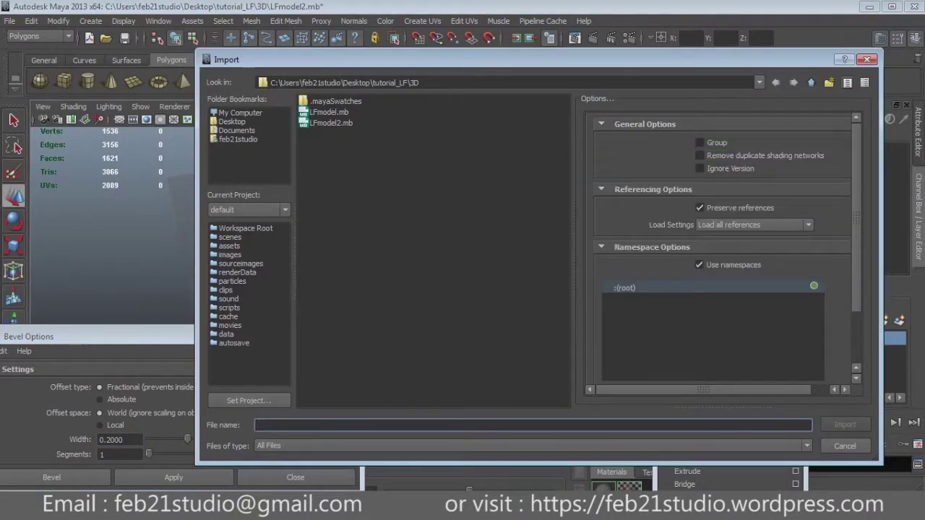
click(811, 82)
double_click(318, 123)
click(322, 112)
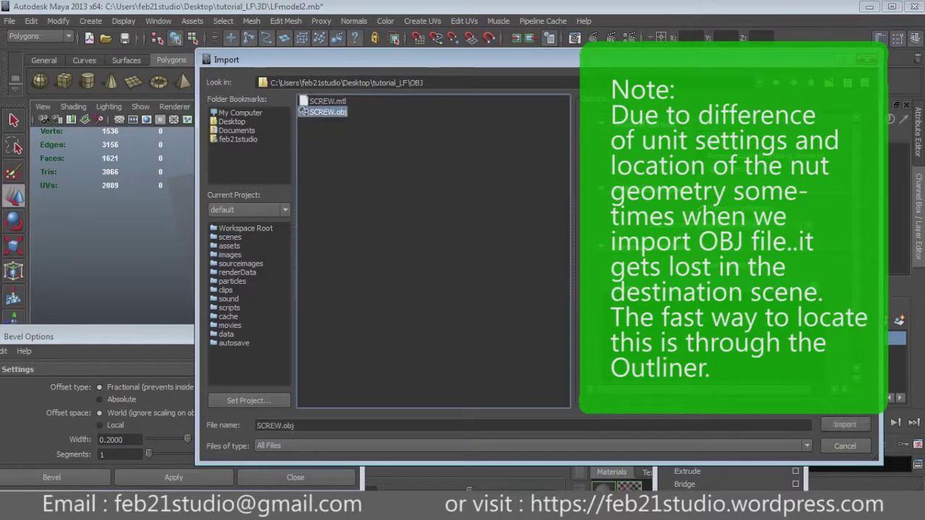
click(845, 425)
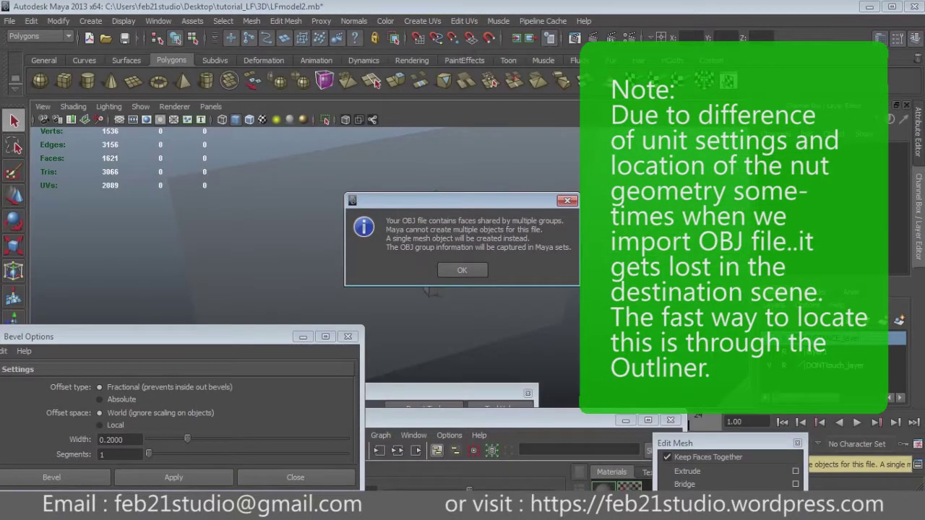
key(Return)
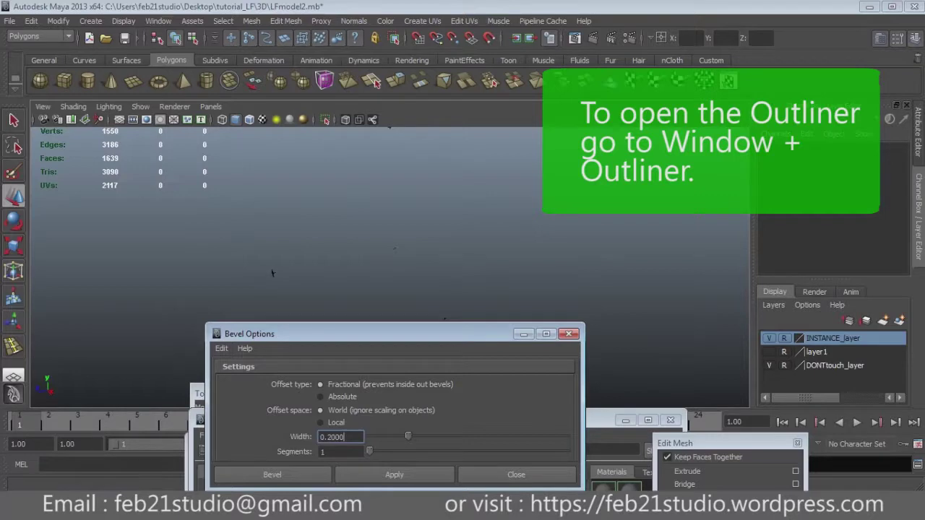
click(158, 21)
click(239, 118)
Step: Select SCREW:default1, list the scene's cameras and open the front camera's attributes
scroll(152, 296, down, 10)
click(147, 371)
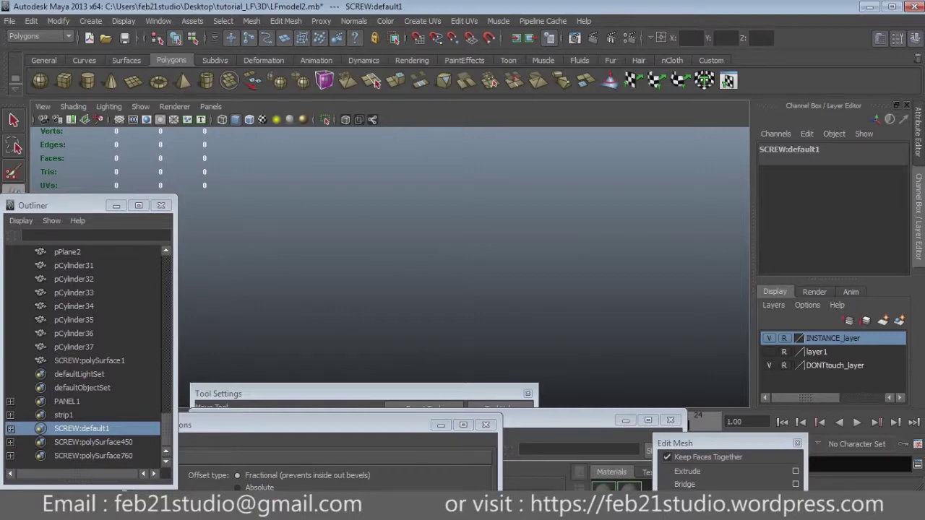
click(654, 279)
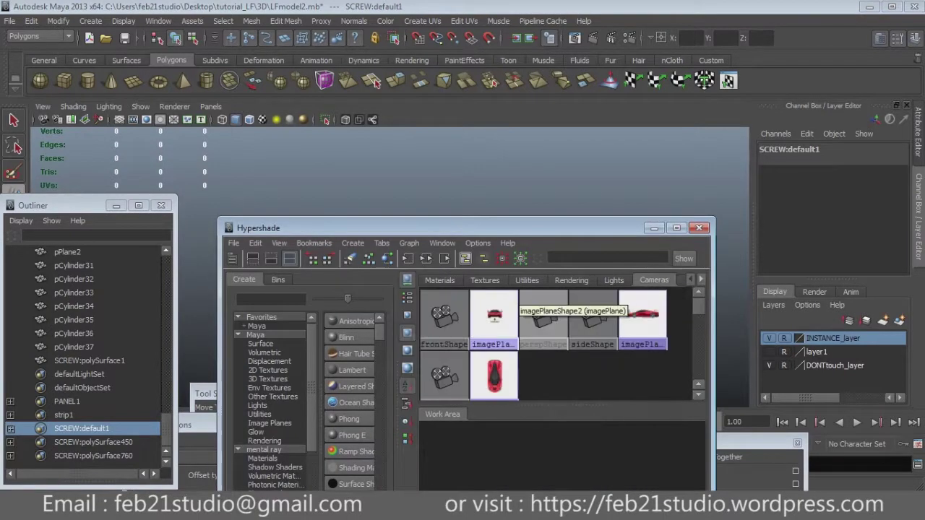
click(445, 315)
drag(434, 227, 241, 223)
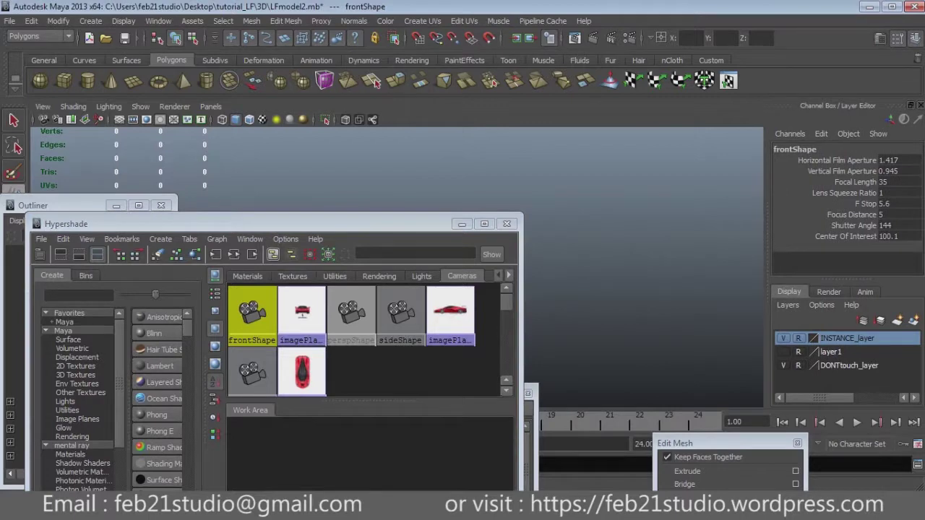
key(ctrl+a)
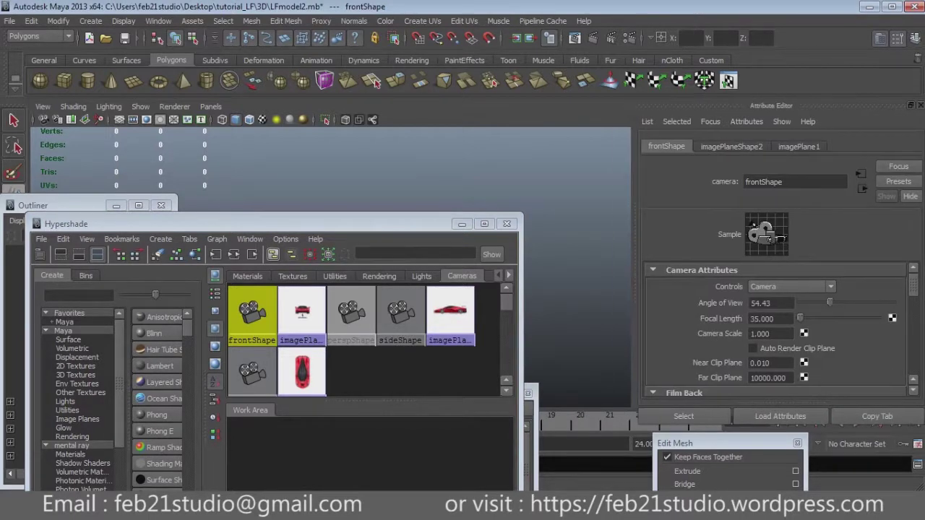
key(ctrl+a)
drag(144, 224, 341, 253)
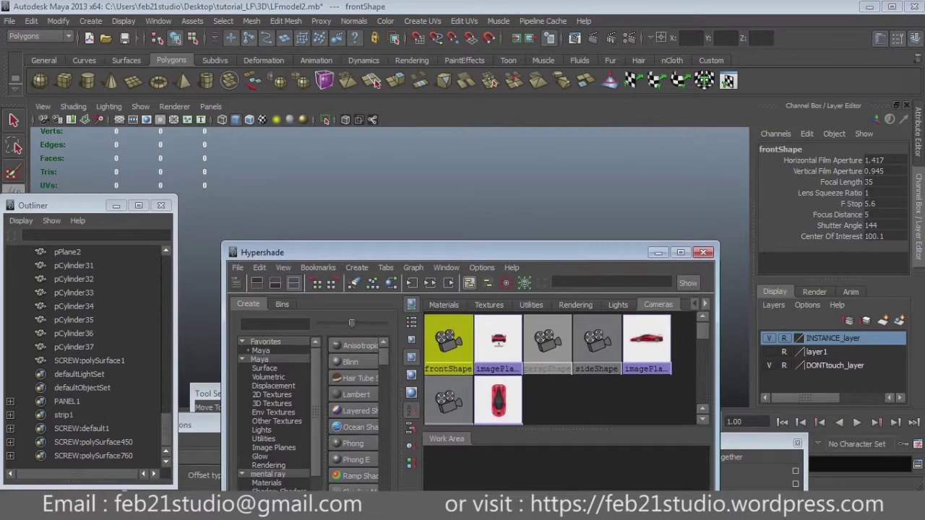
click(81, 429)
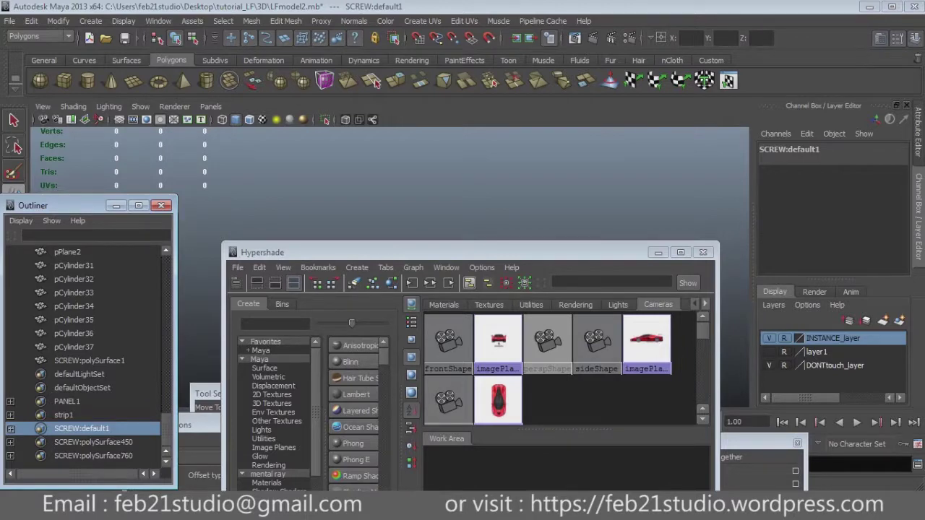
drag(361, 252, 292, 191)
Step: Review clip planes on frontShape, perspShape, sideShape and topShape, then reselect SCREW:default1
click(378, 279)
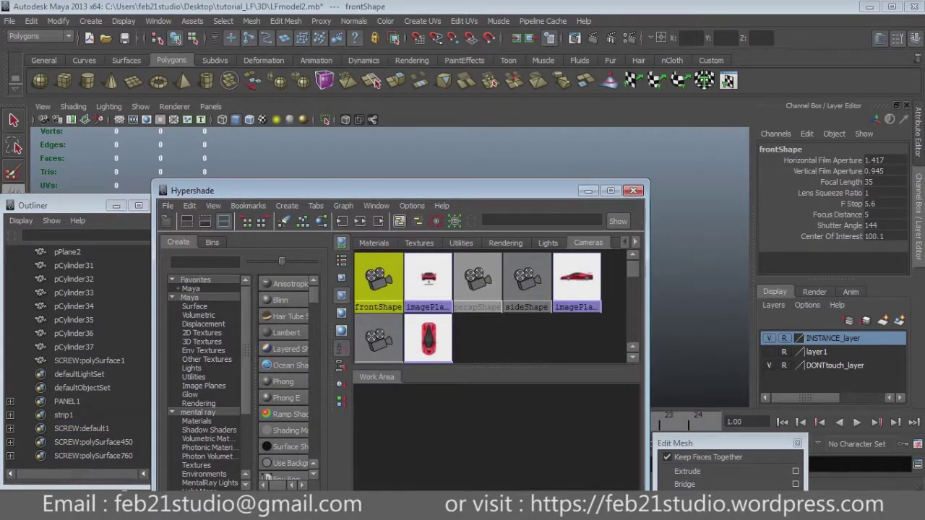
key(ctrl+a)
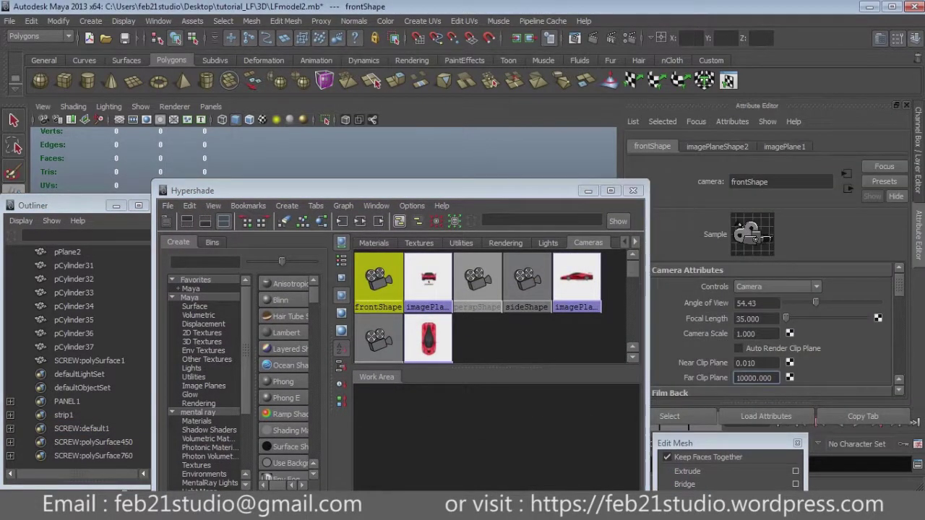
click(477, 279)
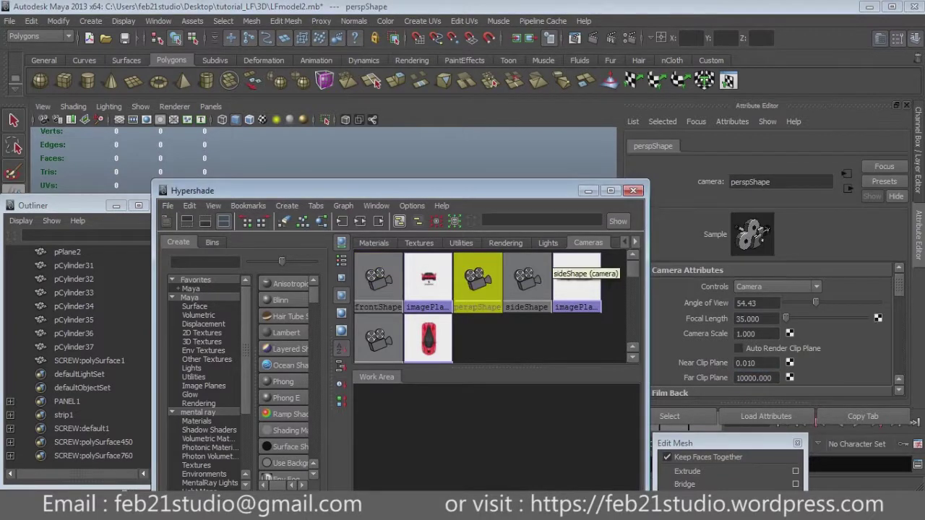
click(526, 278)
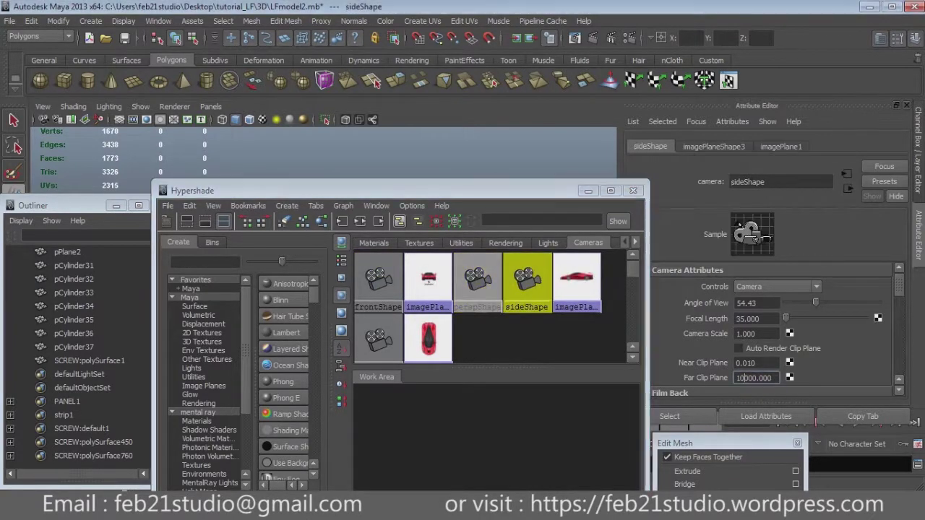
click(378, 338)
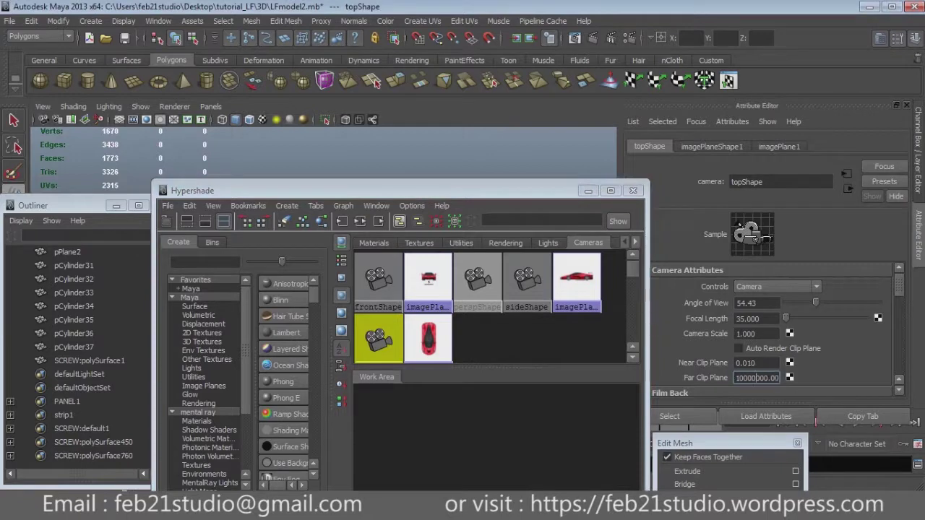
drag(289, 191, 340, 425)
alt+middle_drag(433, 311, 316, 180)
click(81, 429)
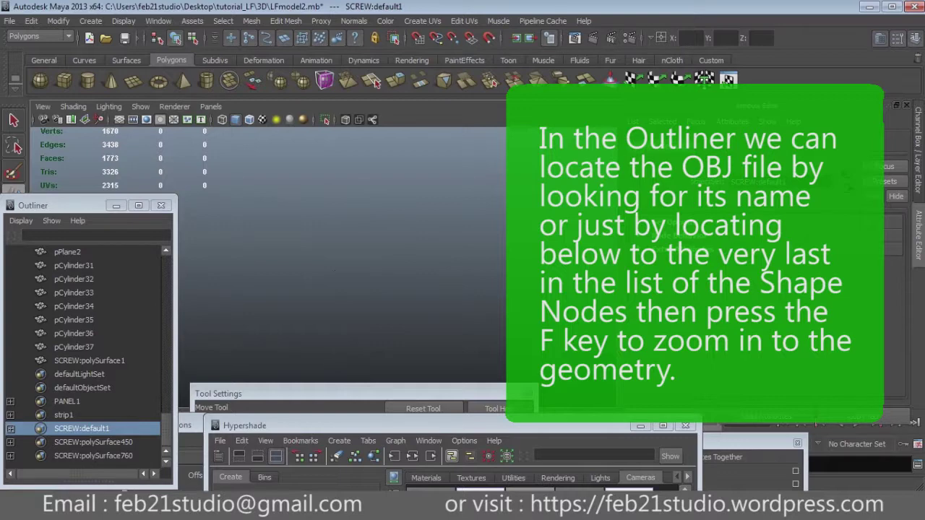
Step: Close Hypershade, then select and frame SCREW:polySurface1 in the perspective view
drag(244, 426, 212, 302)
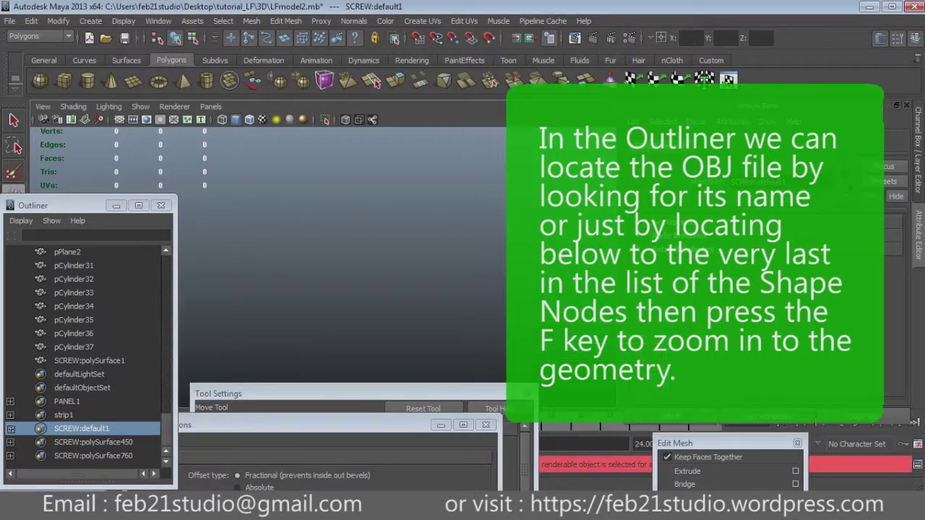
click(658, 302)
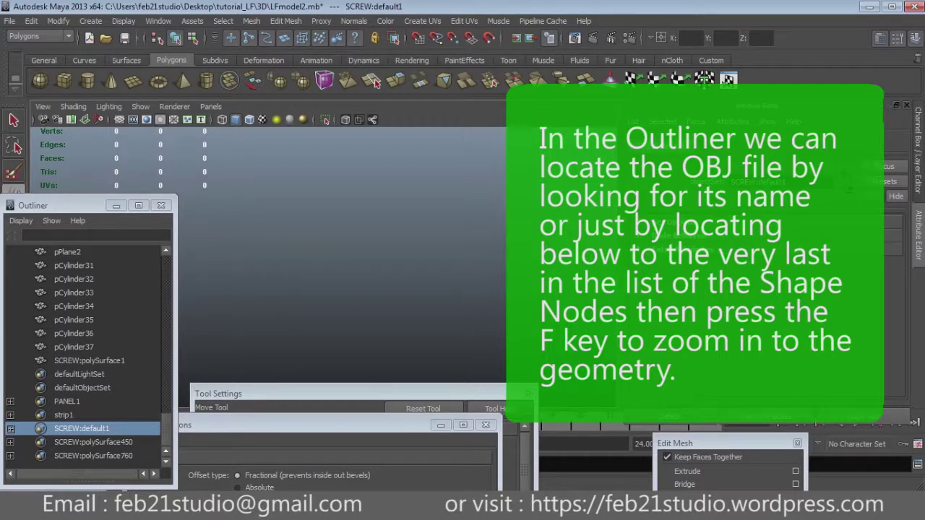
click(89, 360)
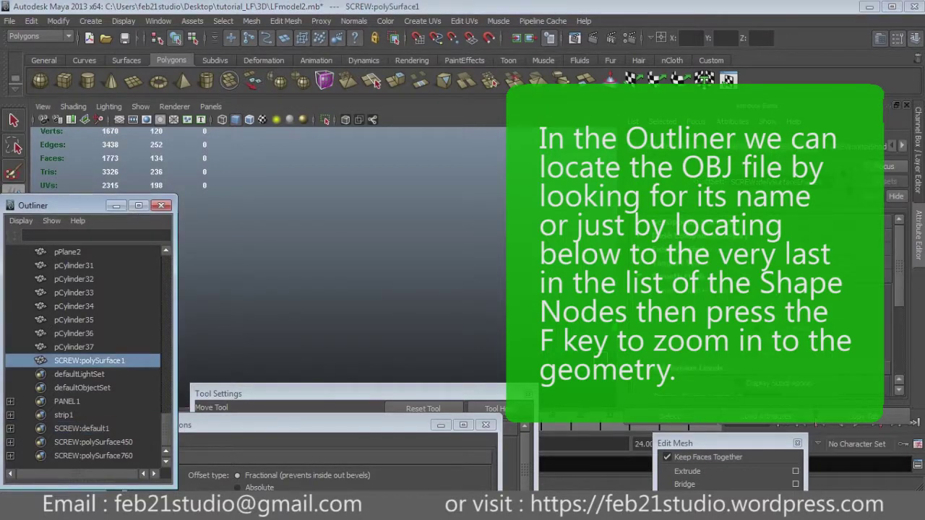
key(f)
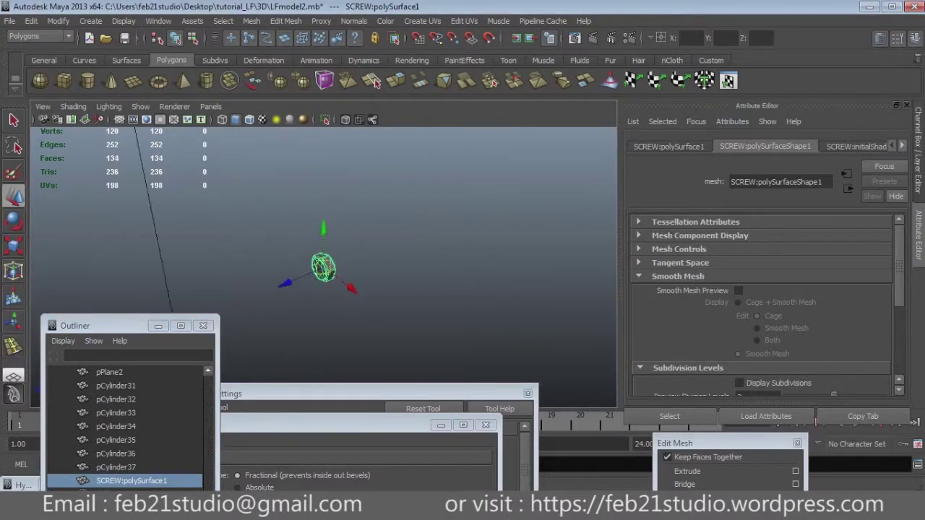
mouse_move(325, 289)
alt+mouse_down()
mouse_move(405, 275)
mouse_move(404, 333)
mouse_move(347, 304)
alt+mouse_up()
Step: Switch to the single top view, zoom out and adjust the viewport Show options
key(space)
key(space)
key(f)
scroll(323, 267, down, 5)
scroll(395, 304, down, 2)
scroll(395, 303, down, 2)
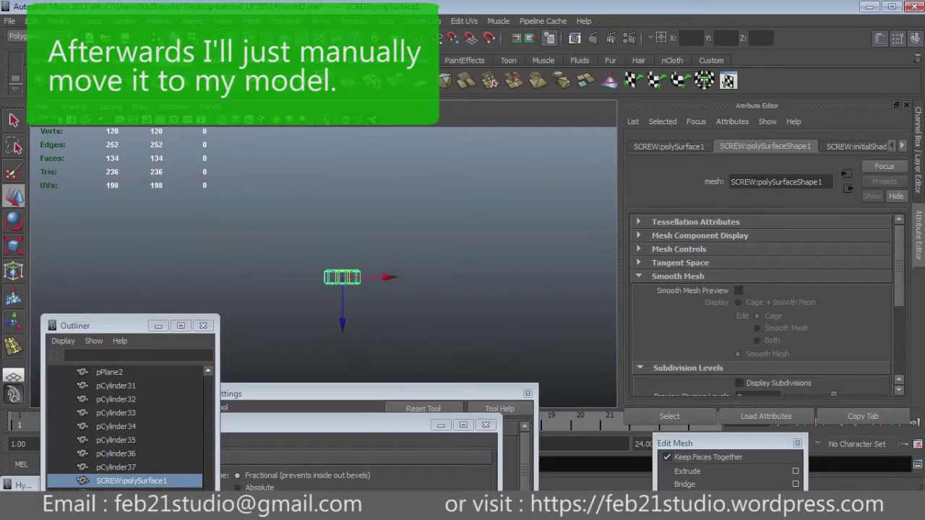
scroll(320, 266, down, 1)
click(139, 106)
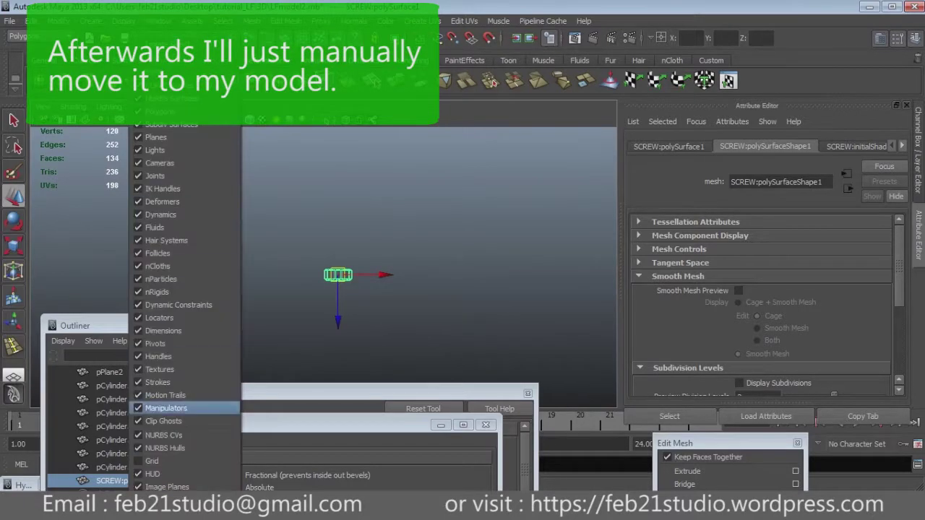
click(151, 407)
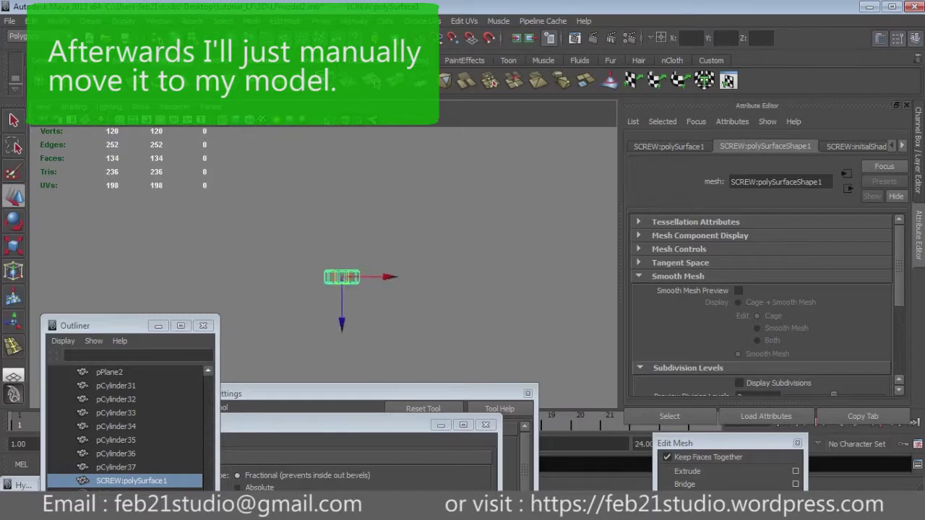
Step: Pan and tumble the view to find the screw over the car reference
scroll(324, 268, up, 2)
scroll(323, 267, up, 2)
scroll(324, 268, up, 2)
scroll(324, 278, down, 2)
drag(419, 361, 420, 231)
scroll(324, 278, down, 2)
scroll(324, 277, down, 2)
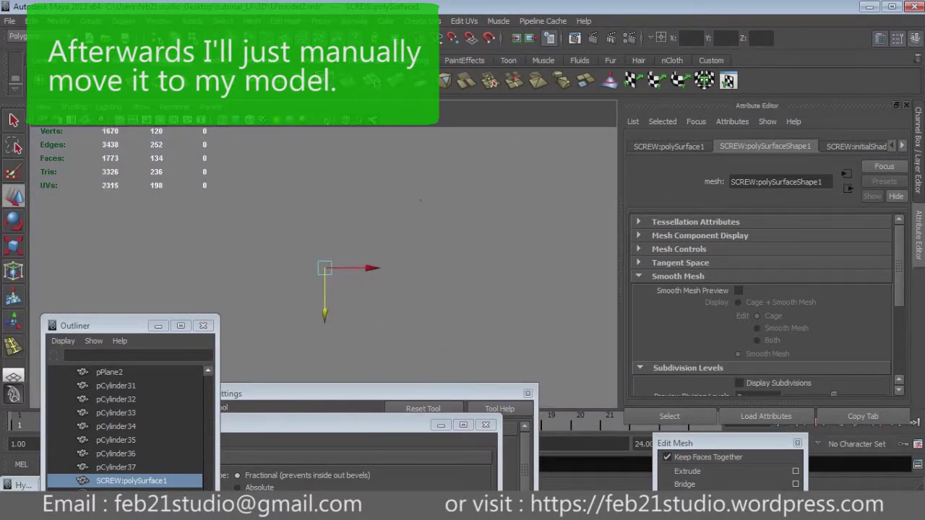
alt+drag(403, 211, 347, 229)
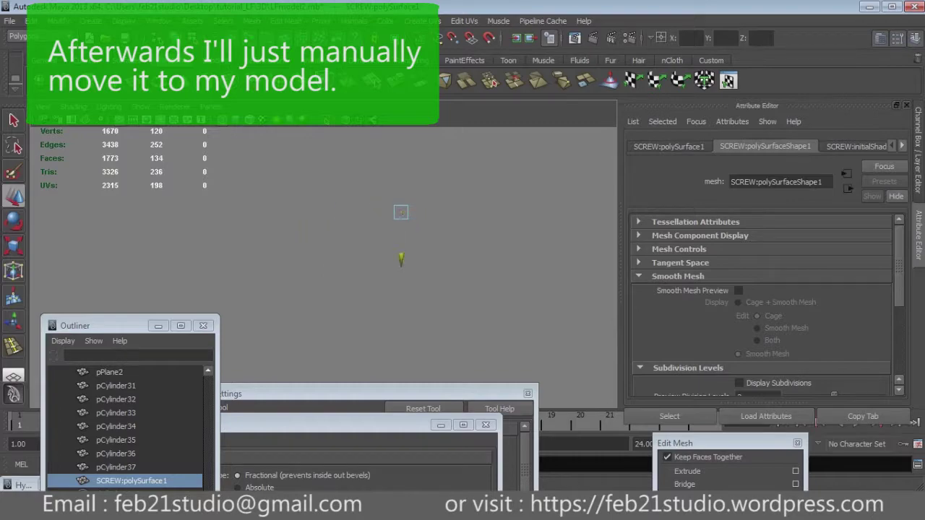
mouse_move(347, 229)
alt+mouse_down()
mouse_move(373, 229)
mouse_move(397, 189)
alt+mouse_up()
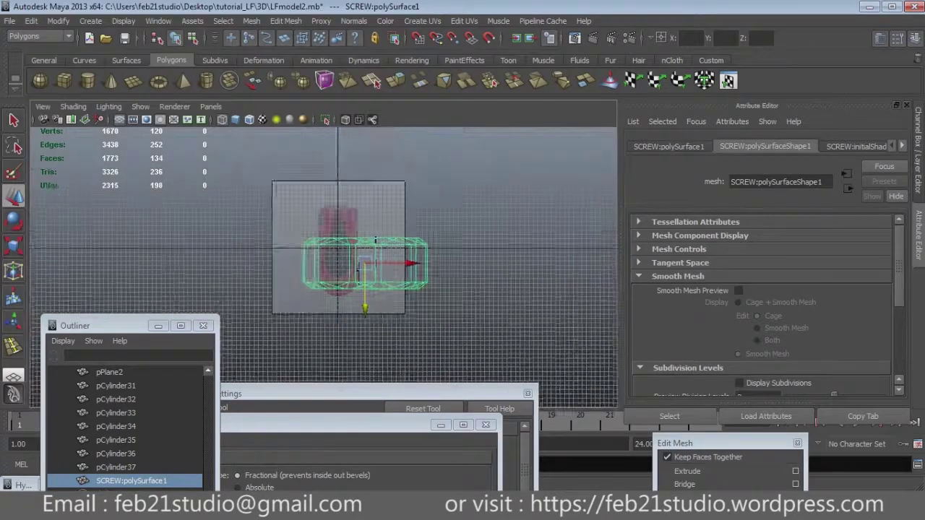
scroll(405, 198, up, 6)
alt+middle_drag(405, 197, 372, 204)
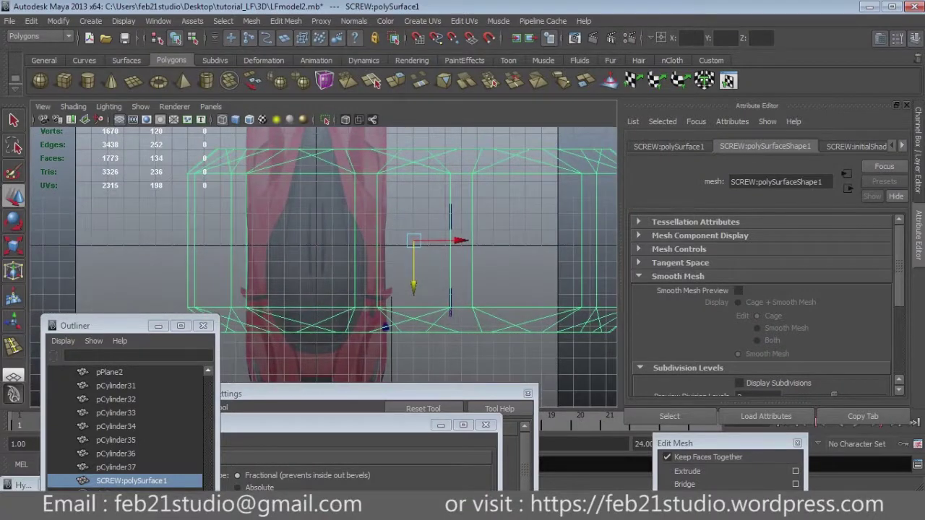
Step: Hide the car image, grid and geometry via the Show menu, then undo to restore objects
click(140, 106)
click(209, 419)
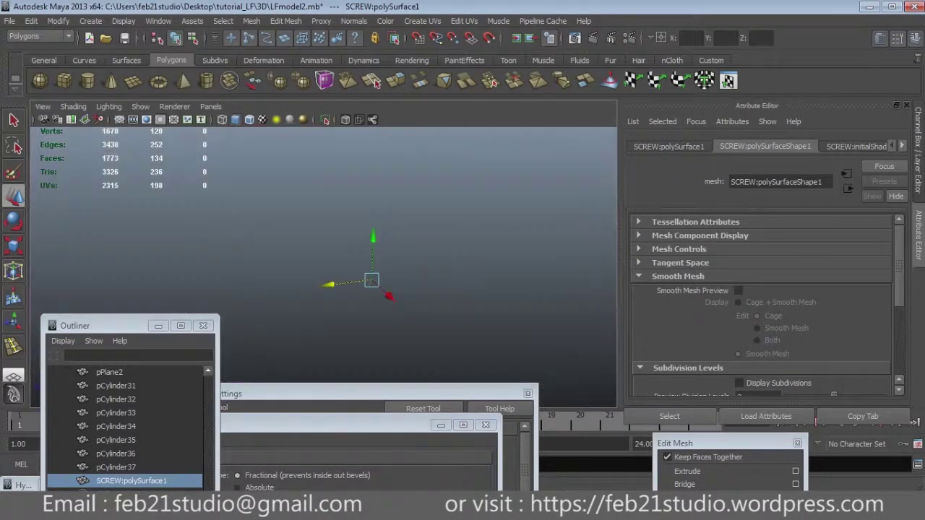
key(ctrl+z)
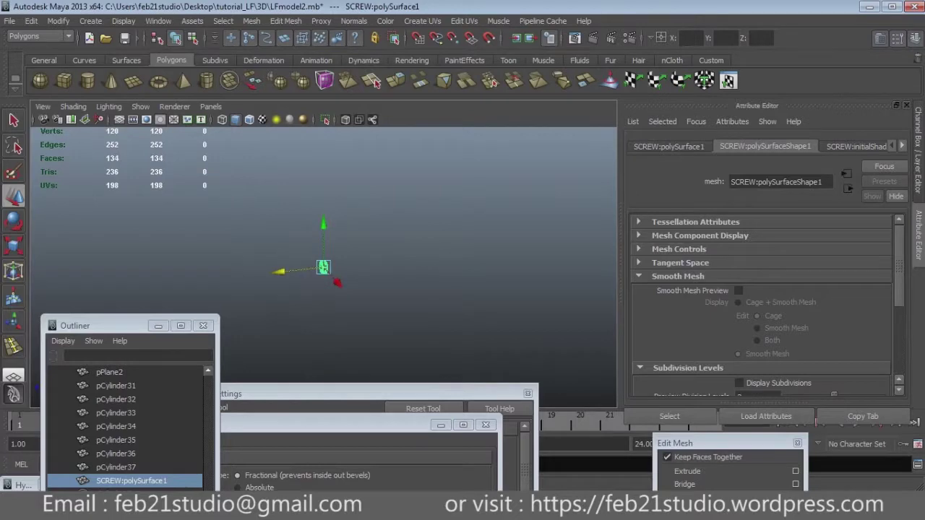
Step: Reselect the screw, rotate it 90° on X and scale it to 0.003
key(ctrl+z)
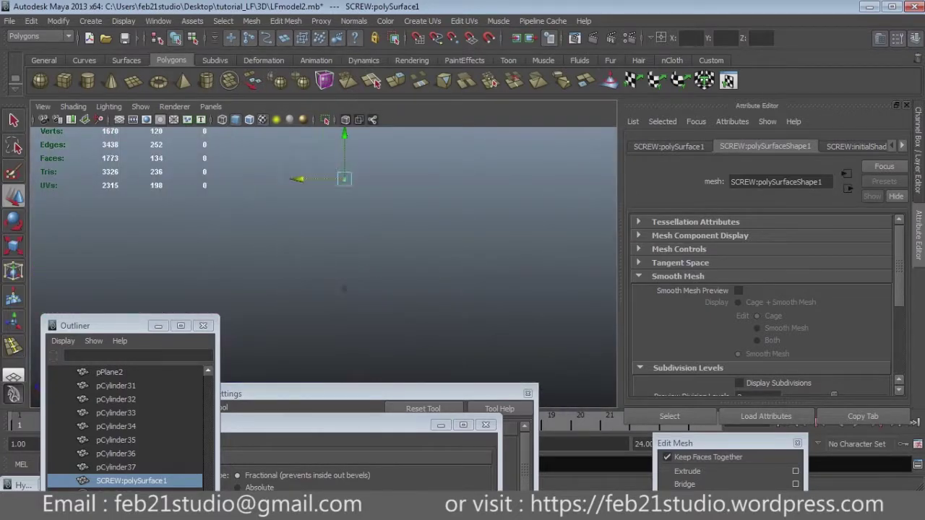
key(f)
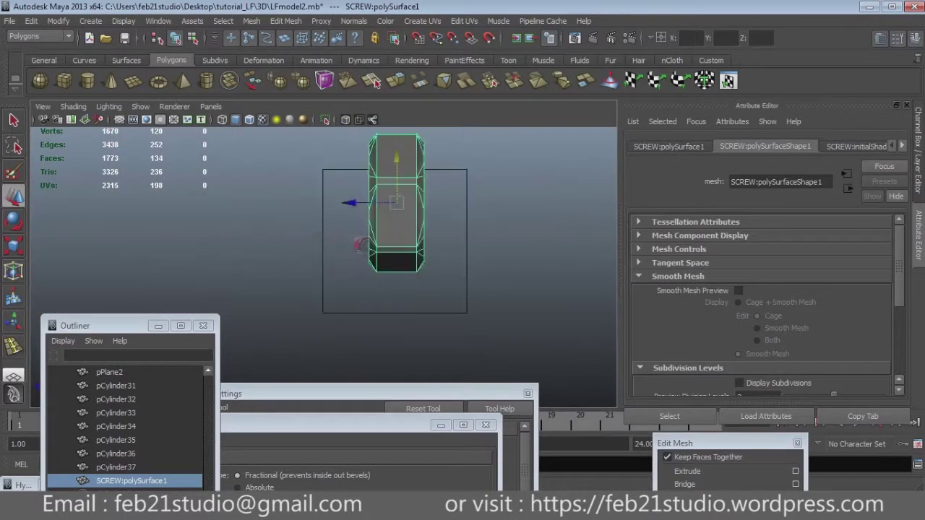
key(e)
key(ctrl+a)
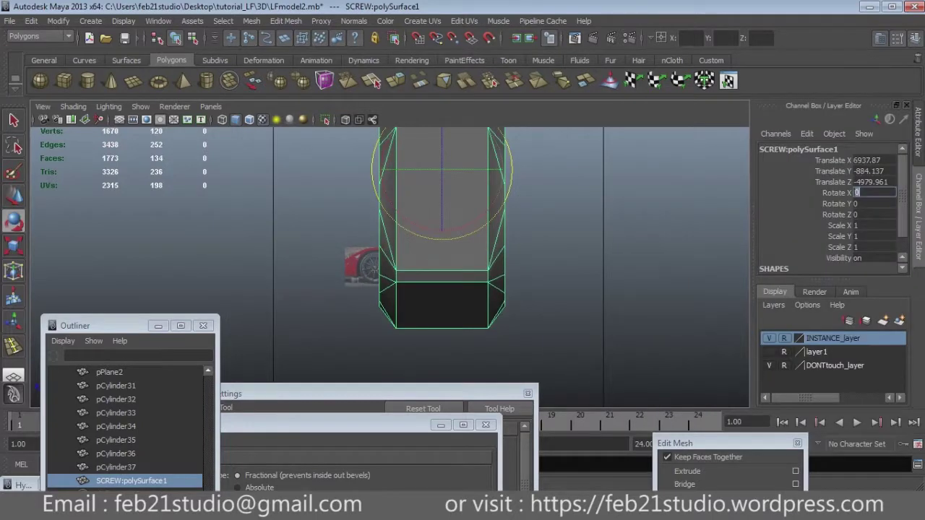
text(90)
key(Return)
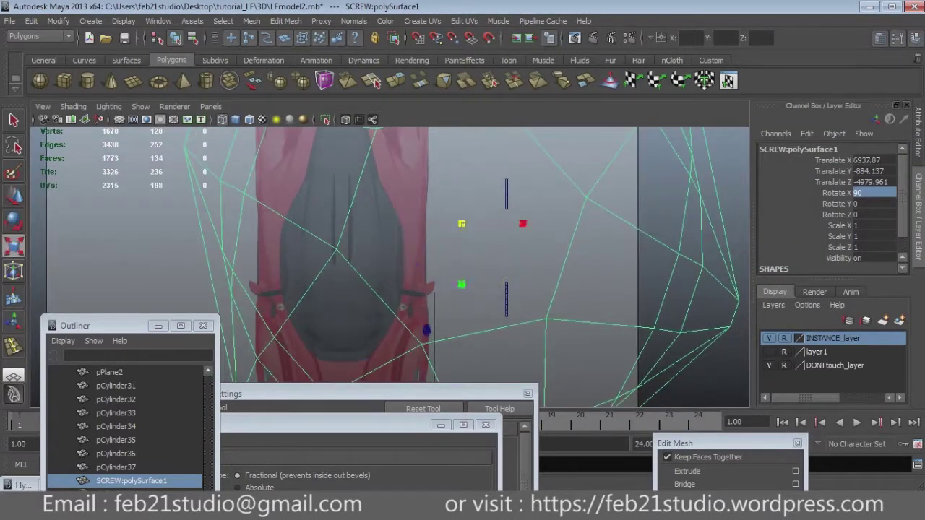
drag(461, 223, 405, 223)
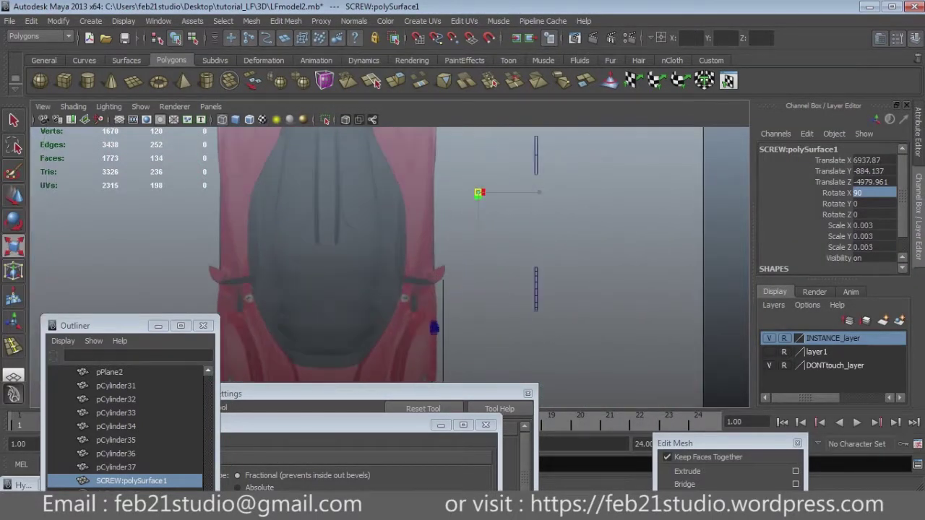
Step: Move the screw toward the front wheel's caliper and zoom to check its placement
key(w)
key(f)
mouse_move(640, 299)
mouse_down()
mouse_move(571, 282)
mouse_move(376, 282)
mouse_up()
mouse_move(412, 253)
alt+mouse_down()
mouse_move(405, 191)
mouse_move(404, 265)
mouse_move(415, 199)
alt+mouse_up()
scroll(408, 299, up, 10)
scroll(408, 206, down, 2)
scroll(409, 206, down, 5)
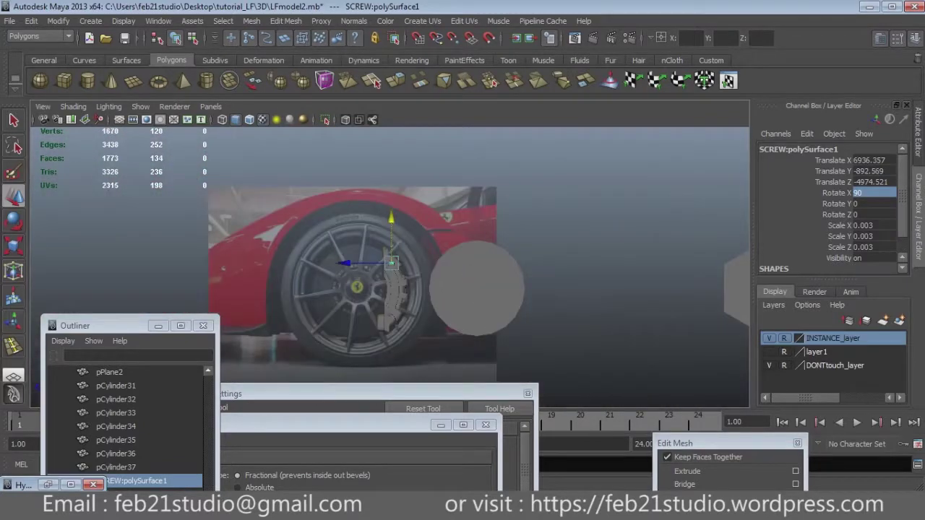
scroll(408, 206, down, 3)
scroll(390, 268, up, 3)
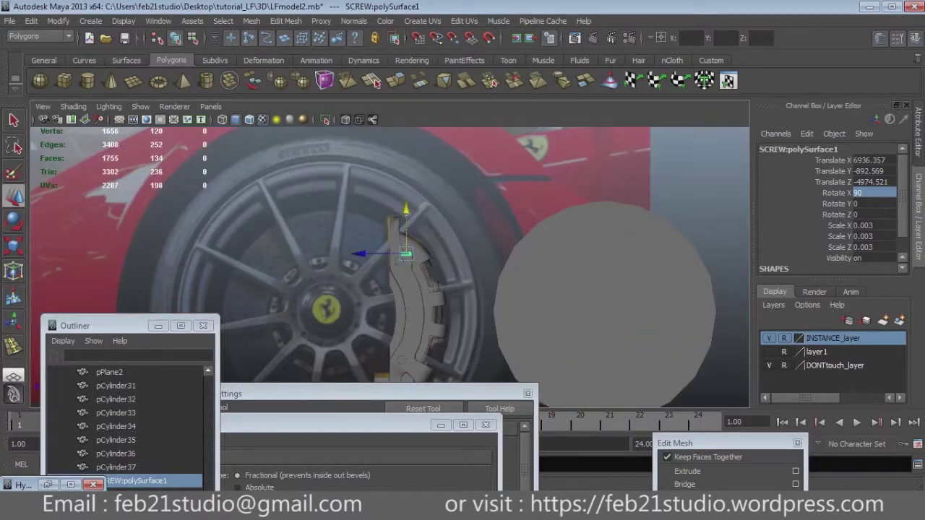
scroll(409, 260, up, 3)
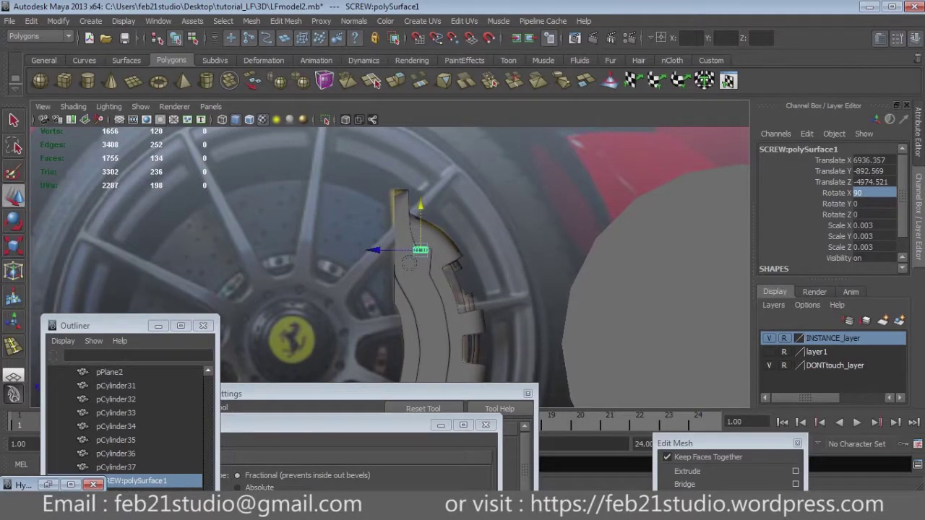
click(47, 484)
Step: List the scene cameras in Hypershade and open the sideShape camera's attributes
click(608, 355)
drag(434, 302, 273, 213)
click(237, 300)
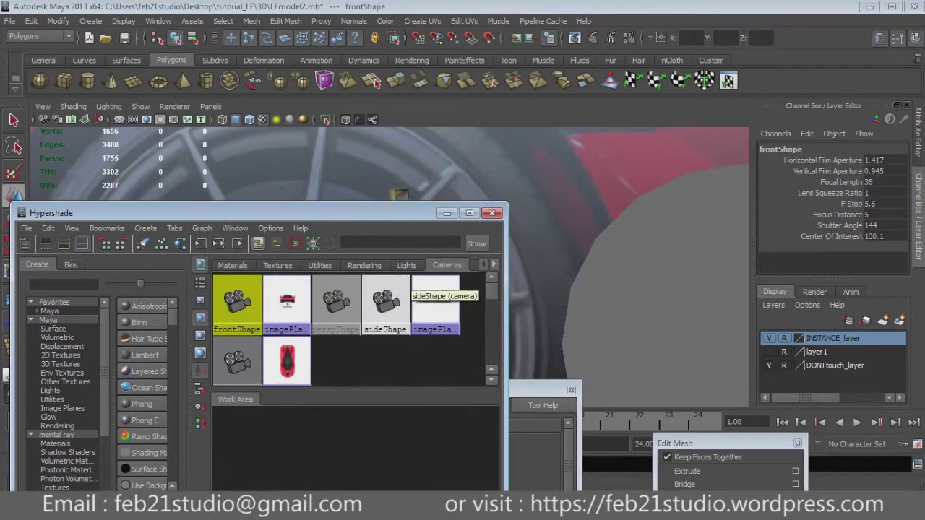
drag(217, 213, 222, 430)
drag(325, 389, 463, 380)
drag(108, 430, 39, 246)
double_click(320, 336)
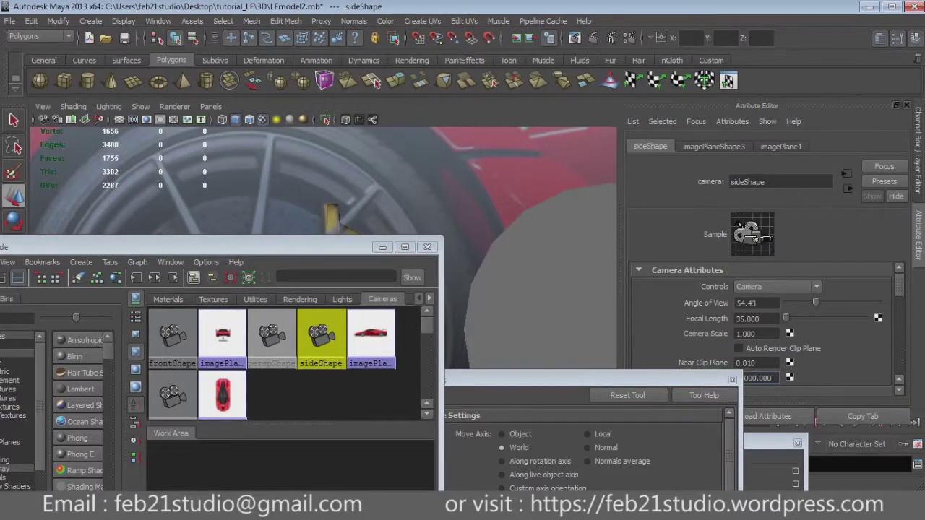
drag(216, 246, 274, 401)
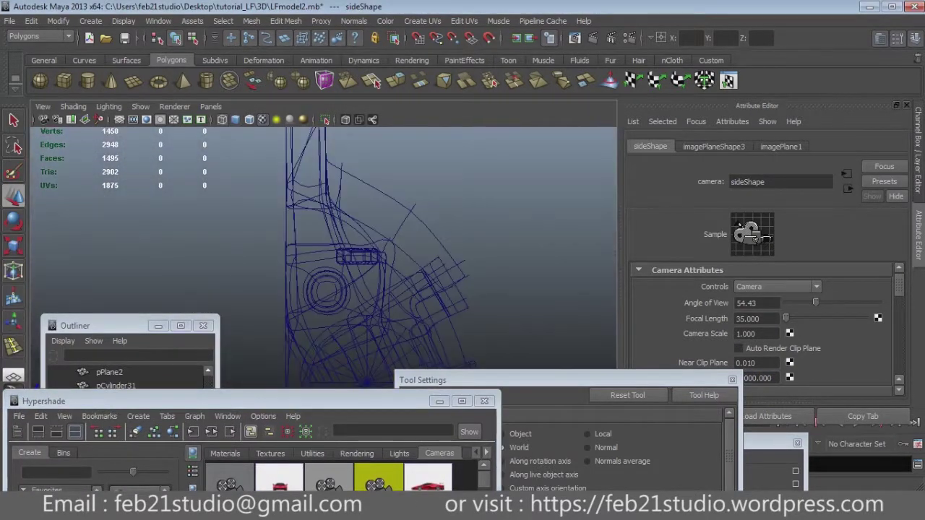
Step: Select the screw and zoom in close on it against the caliper
click(359, 256)
scroll(359, 256, up, 3)
scroll(359, 256, up, 2)
scroll(359, 256, up, 2)
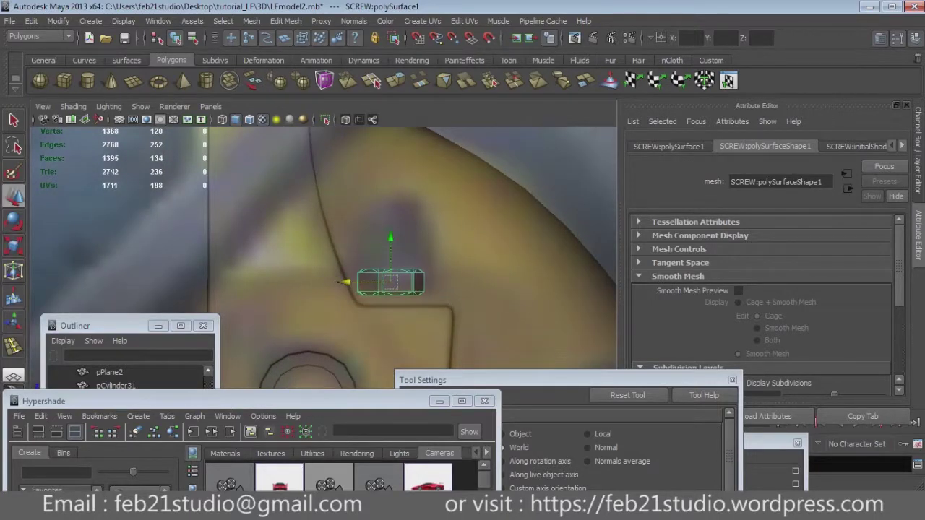
Step: Widen the screw horizontally and select its top vertices to raise them
key(r)
drag(327, 281, 316, 280)
key(w)
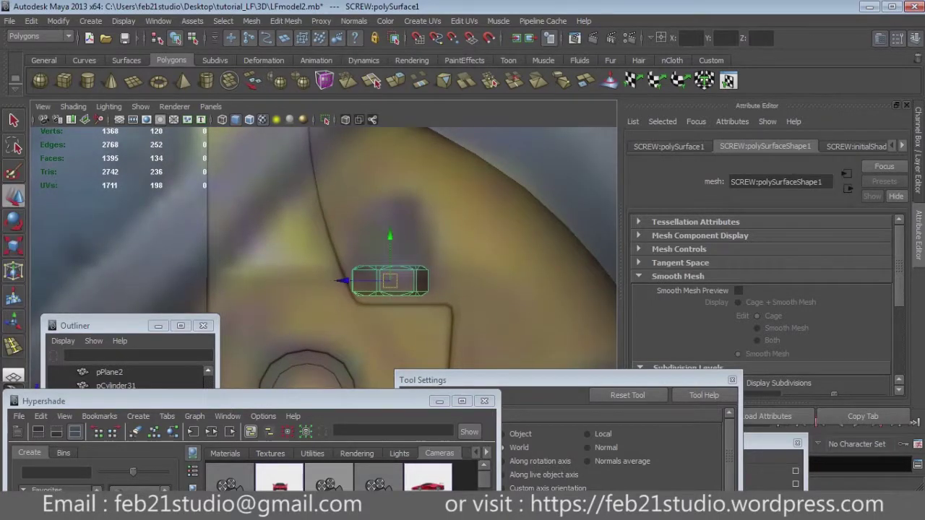
key(F8)
drag(340, 225, 442, 249)
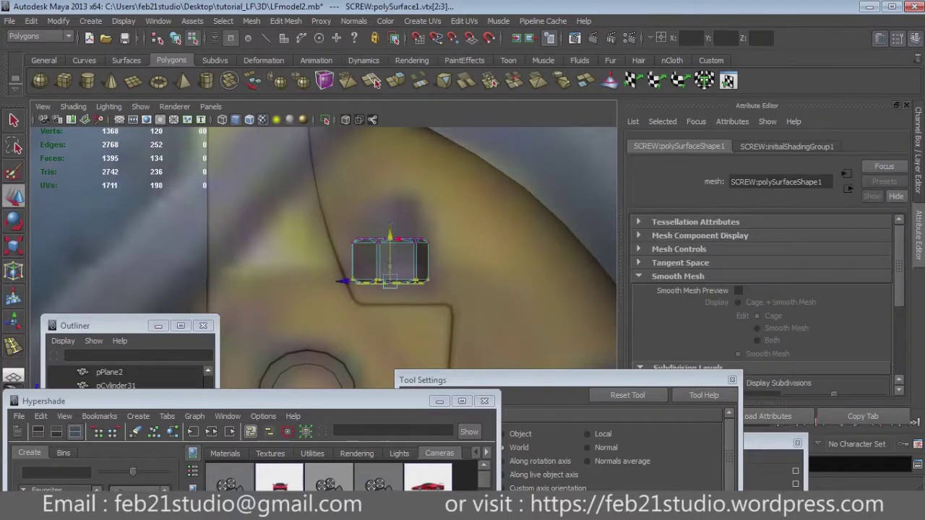
key(F8)
Step: Orbit around the screw, then undo back to the rotated disc pCylinder37
mouse_move(390, 276)
alt+mouse_down()
mouse_move(324, 252)
mouse_move(303, 231)
mouse_move(221, 354)
alt+mouse_up()
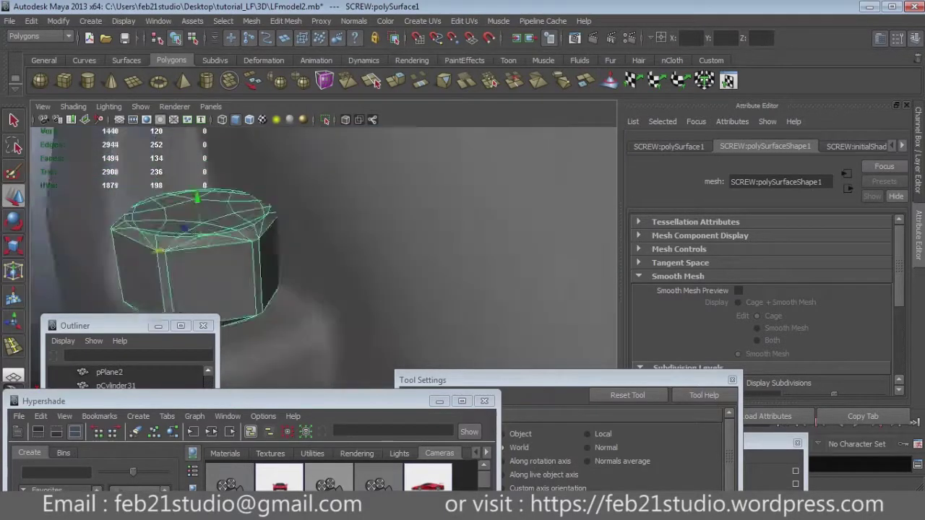
alt+drag(221, 355, 390, 276)
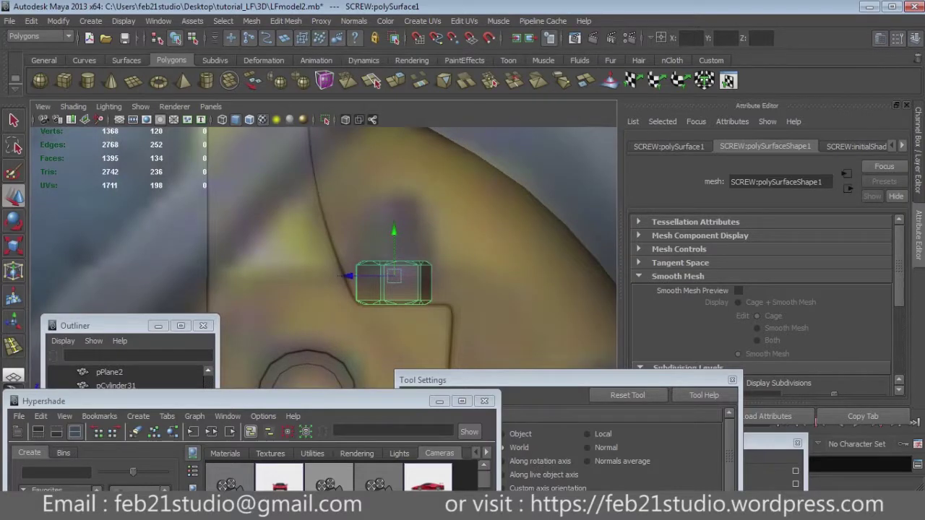
key(ctrl+z)
key(ctrl+z)
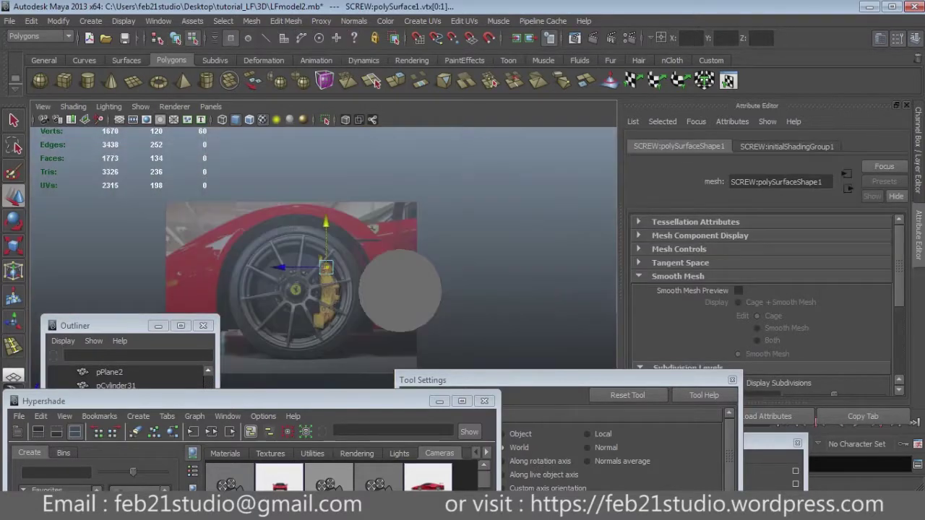
key(ctrl+z)
key(ctrl+z)
key(ctrl+z)
key(ctrl+z)
key(ctrl+z)
key(ctrl+z)
key(ctrl+z)
key(ctrl+z)
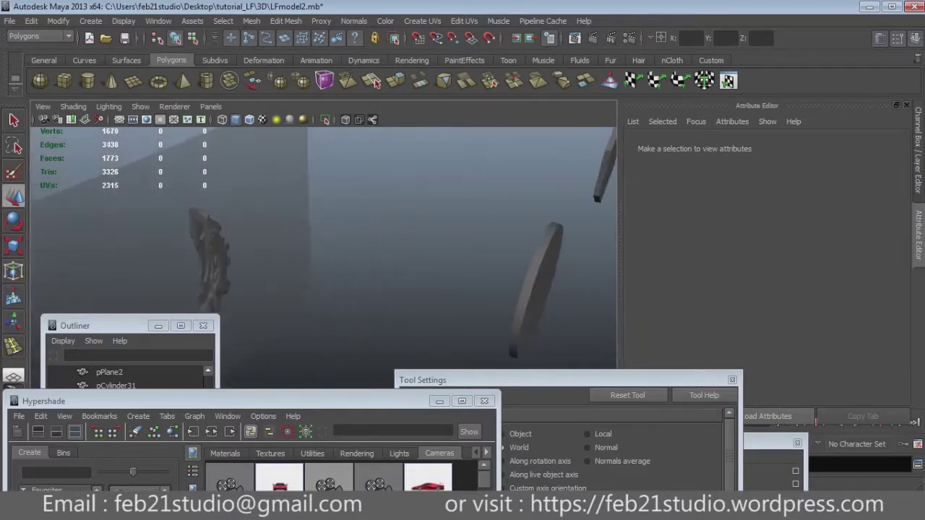
key(ctrl+z)
key(ctrl+z)
key(ctrl+z)
key(ctrl+z)
key(ctrl+z)
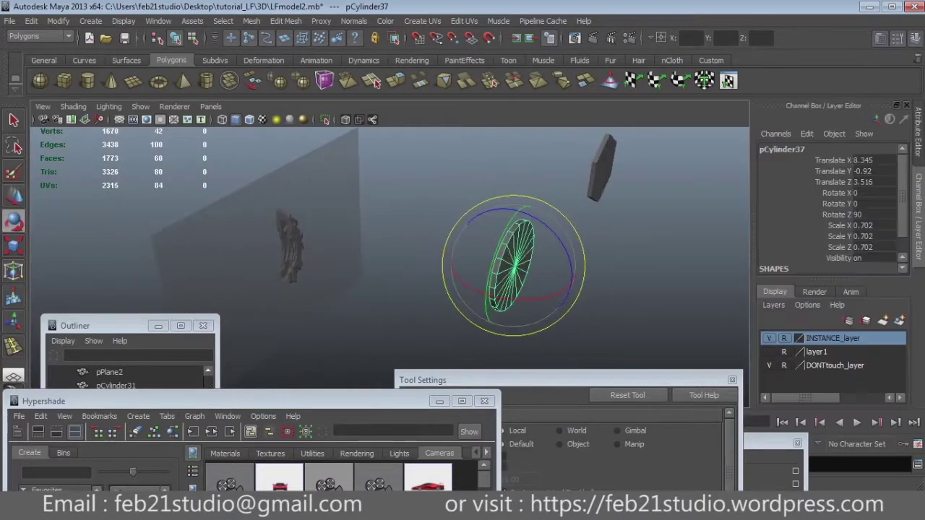
key(ctrl+z)
Step: Undo the cylinder's 90° rotation and earlier moves to restore its original state
key(ctrl+z)
key(ctrl+z)
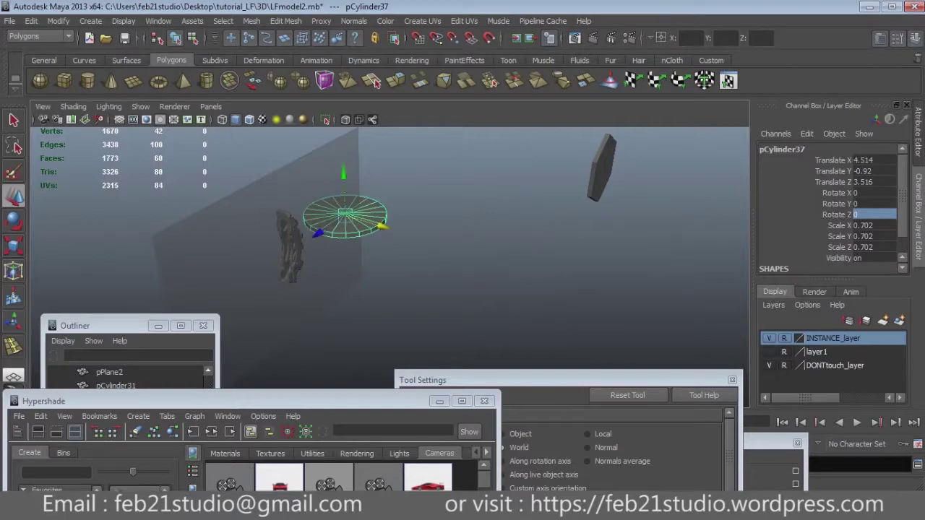
key(ctrl+z)
key(ctrl+z)
key(ctrl+z)
key(ctrl+z)
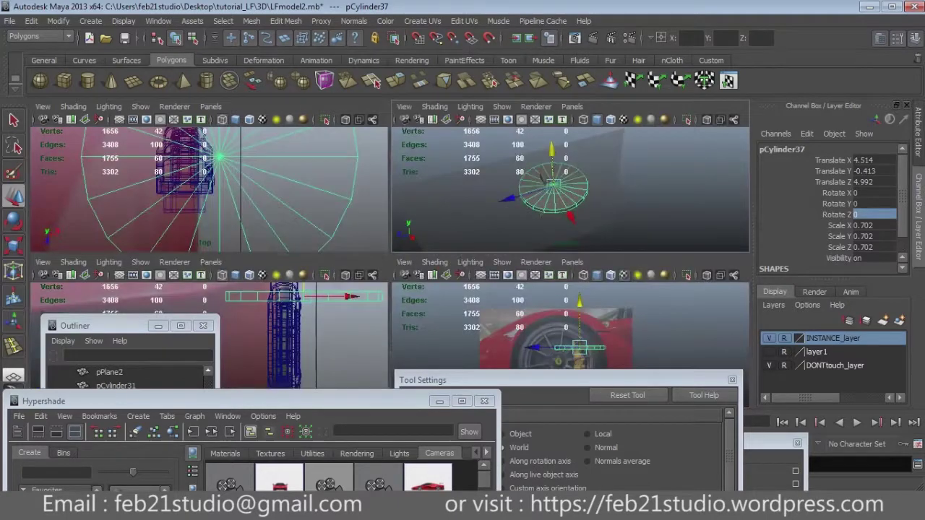
key(ctrl+z)
key(space)
key(ctrl+z)
key(ctrl+z)
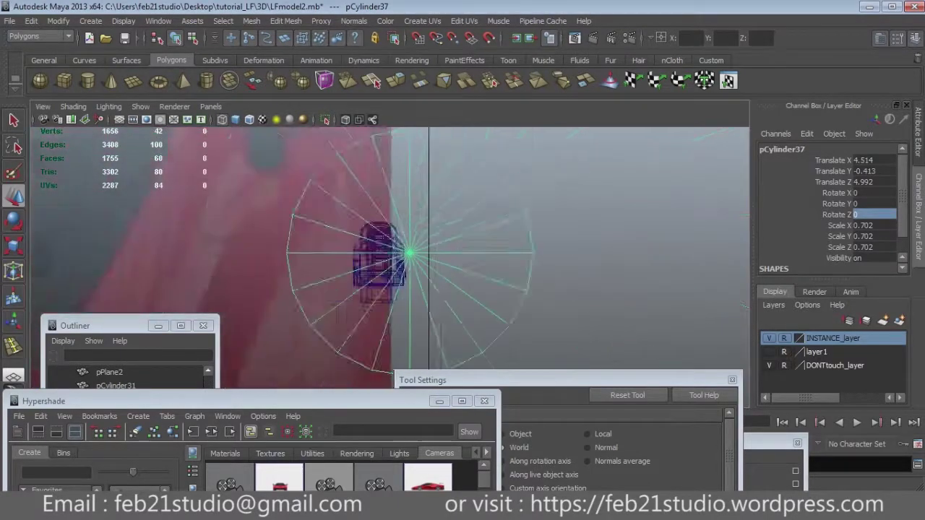
key(ctrl+z)
key(ctrl+z)
key(ctrl+z)
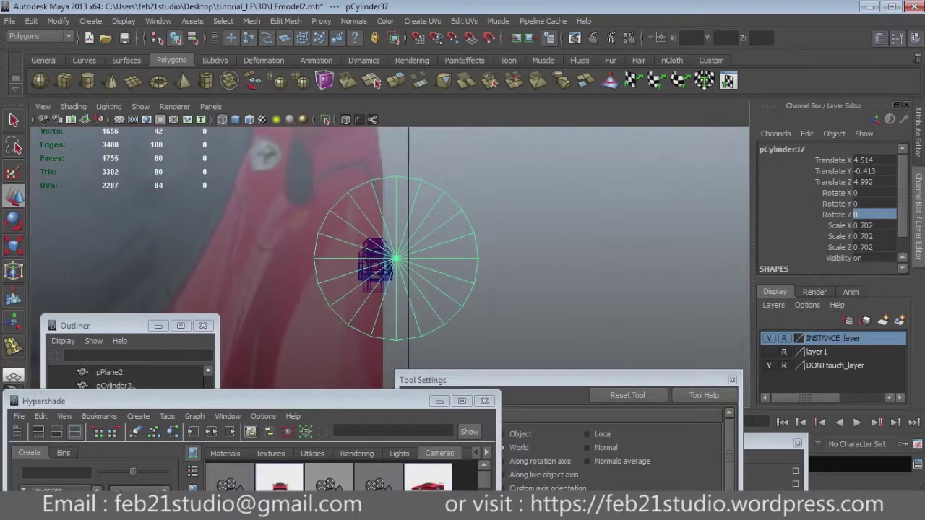
key(ctrl+z)
key(ctrl+z)
key(ctrl+z)
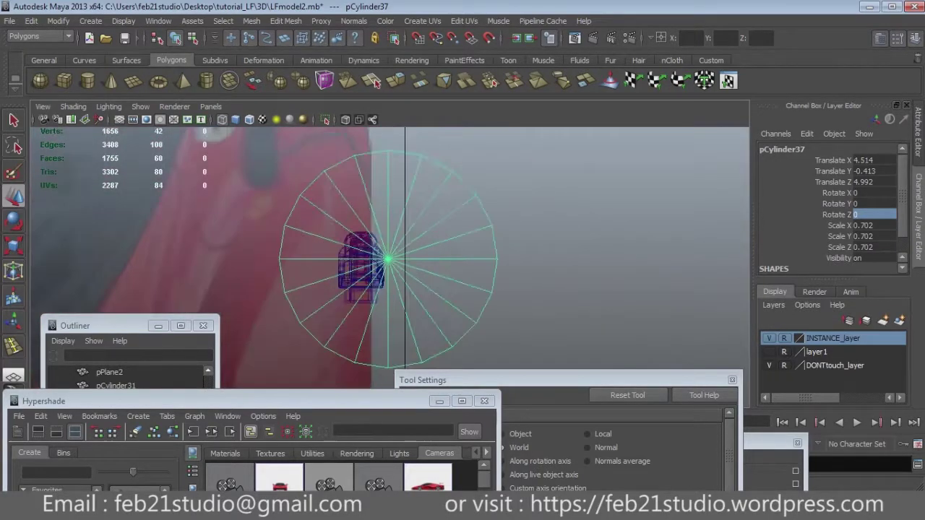
key(ctrl+z)
key(space)
key(ctrl+z)
key(ctrl+z)
key(r)
key(ctrl+z)
key(ctrl+z)
key(ctrl+z)
Step: Scale the cylinder into a thin tall stud of about 0.014 × 0.278 × 0.014
key(ctrl+z)
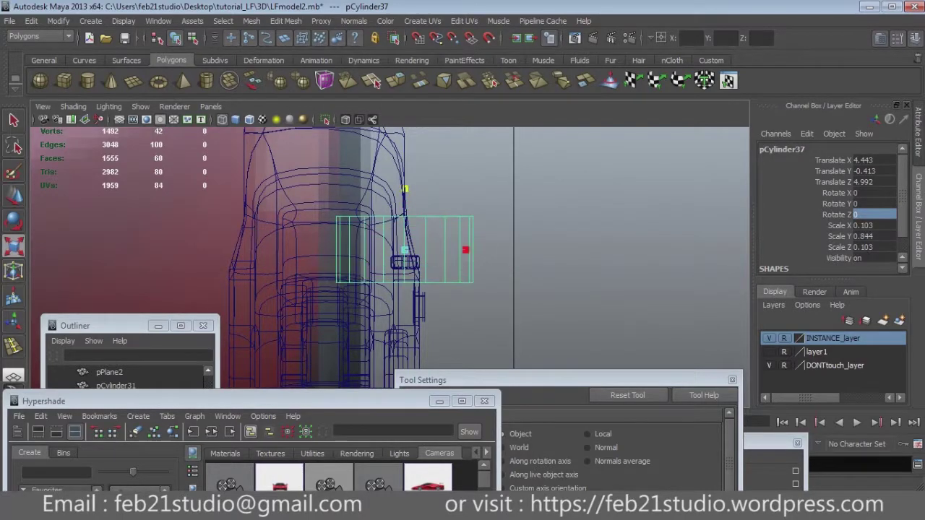
key(ctrl+z)
scroll(404, 250, up, 3)
scroll(408, 245, up, 2)
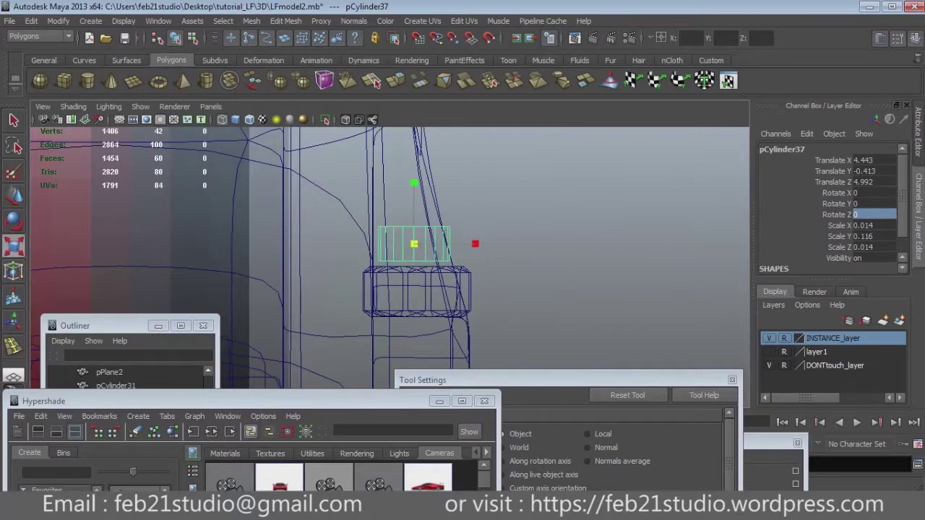
key(ctrl+z)
key(f)
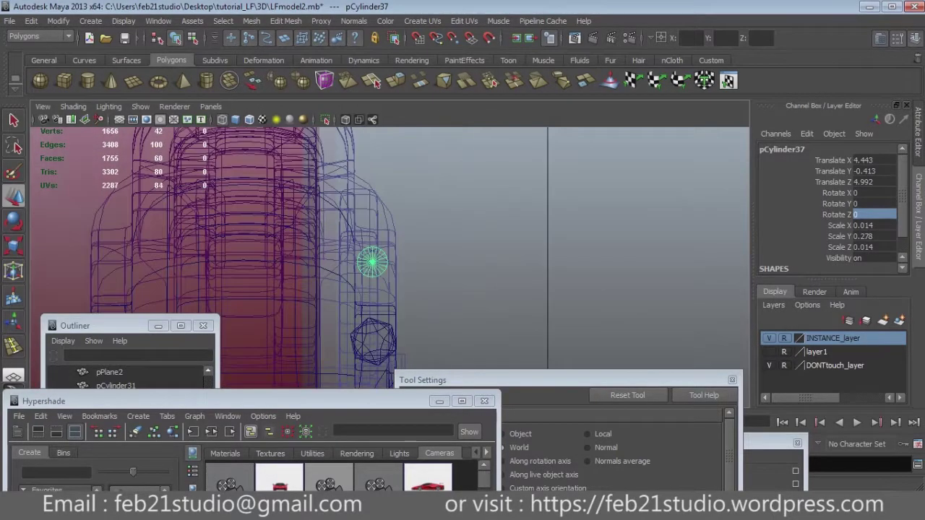
key(6)
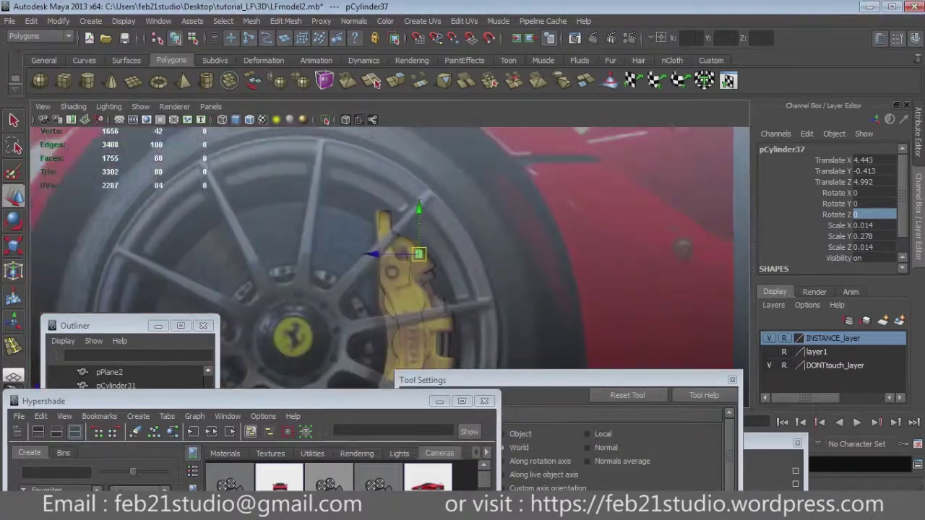
key(f)
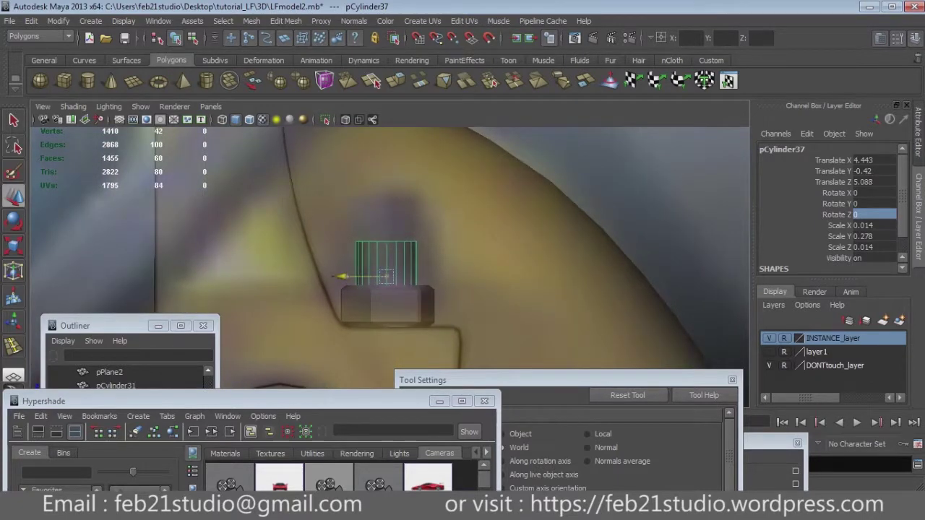
Step: Center the stud on top of the nut using the four-view layout
key(space)
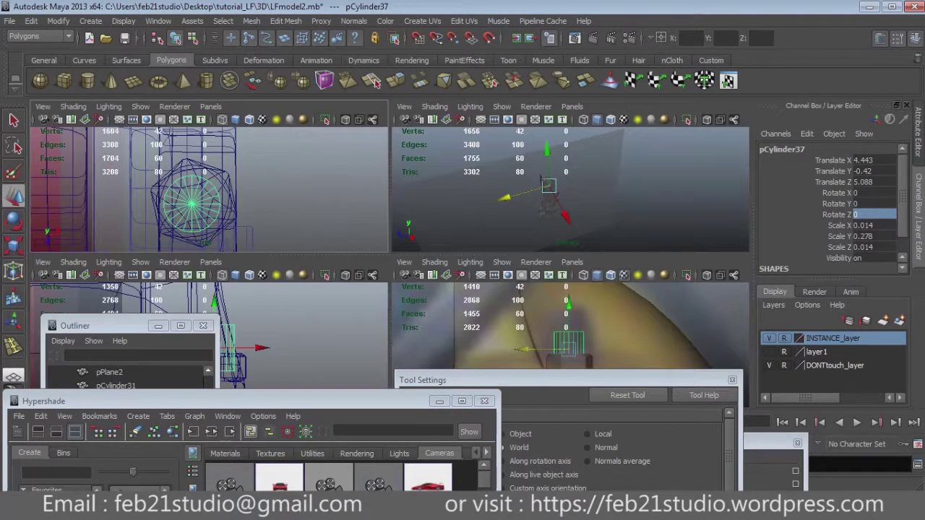
key(f)
key(f)
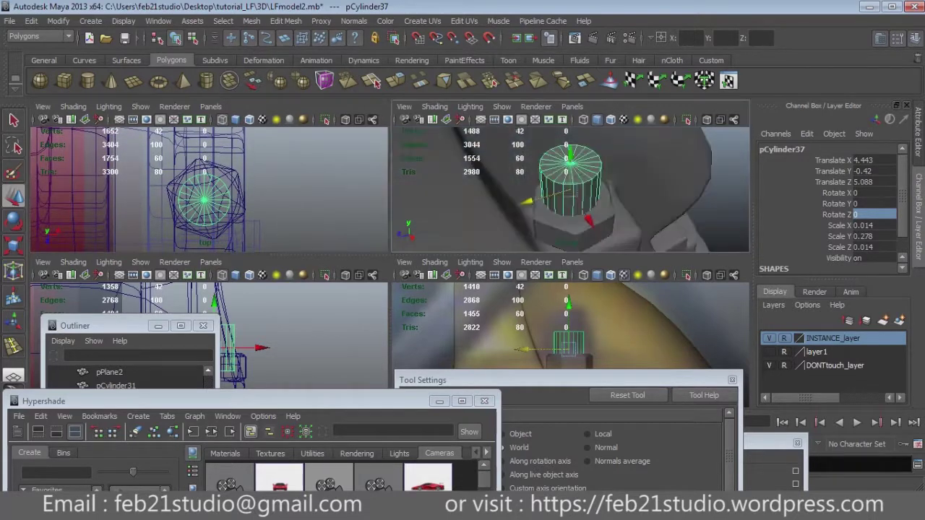
drag(571, 190, 591, 218)
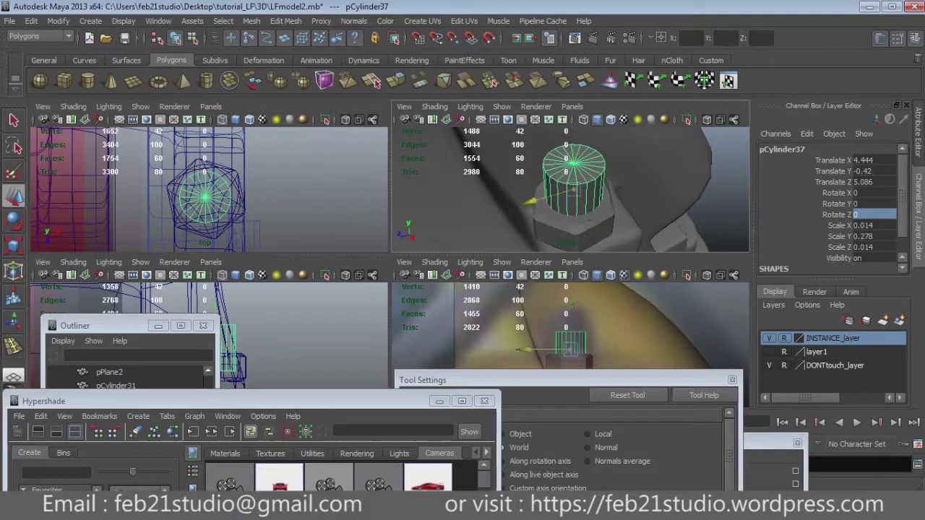
drag(573, 189, 591, 220)
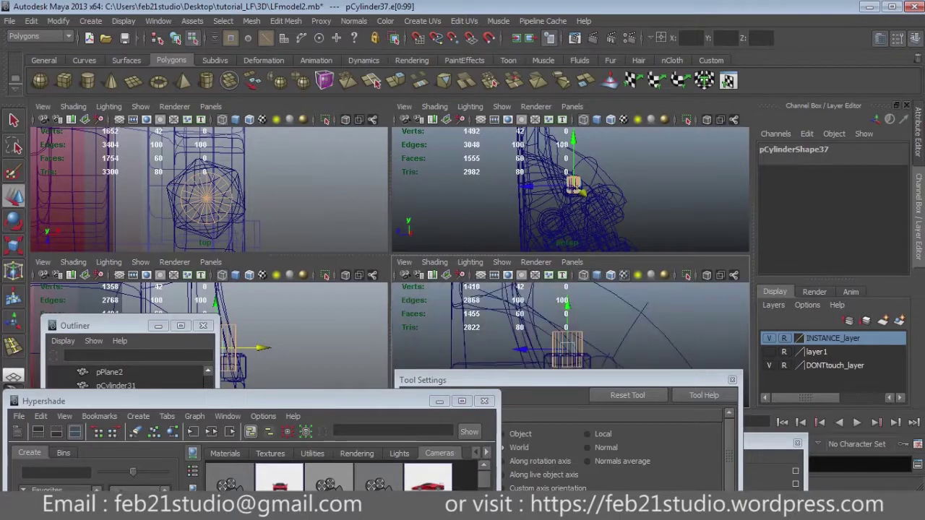
Step: Undo the 0.2-width stud bevel, then reselect pCylinder37 and SCREW:polySurface1
key(space)
key(f)
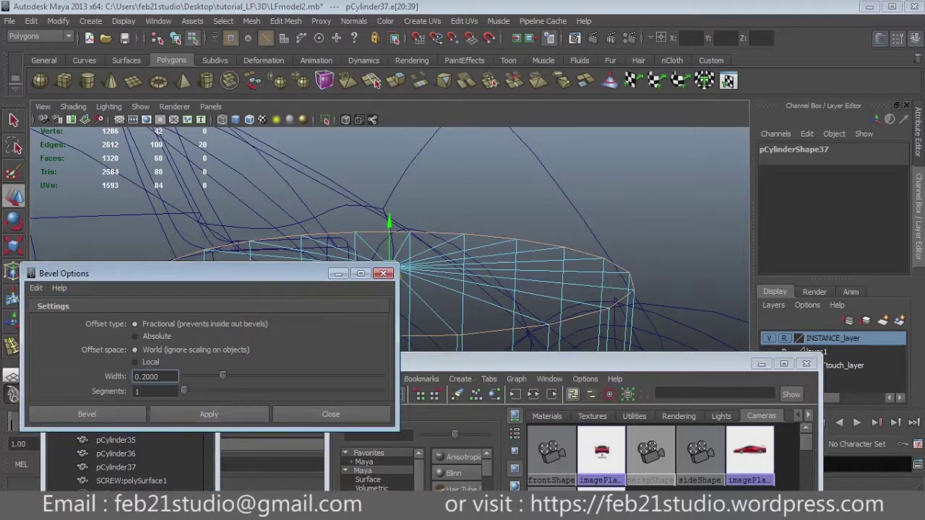
key(ctrl+z)
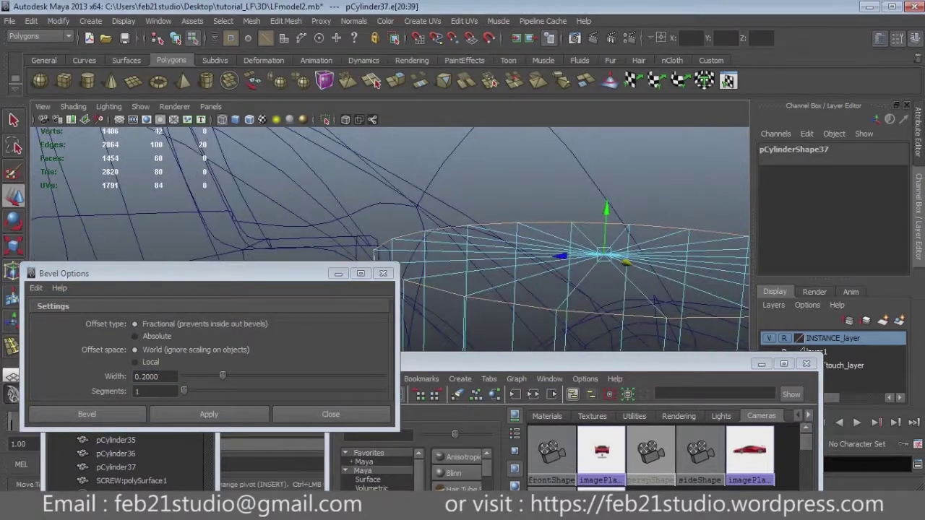
text(0.1000)
click(115, 467)
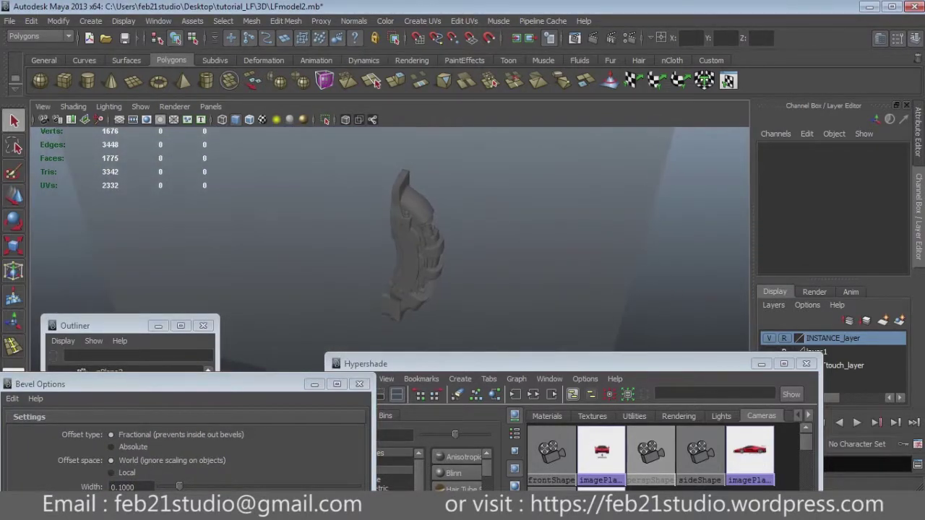
click(386, 253)
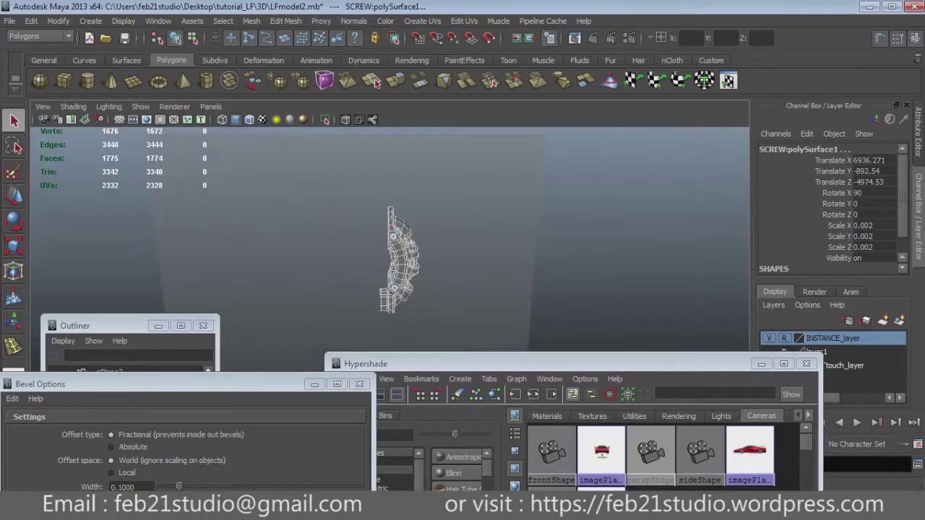
Step: Group the caliper parts, center the group's pivot, and show layer1 with the car body
key(ctrl+g)
click(58, 21)
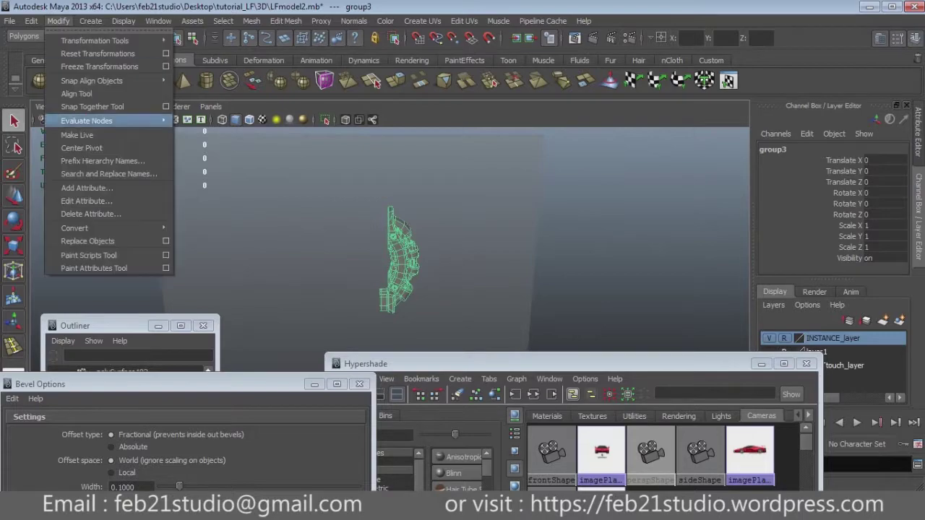
click(84, 62)
click(769, 352)
Step: Slide the caliper group left along X into the front wheel, checking the side view
key(w)
drag(401, 263, 383, 263)
key(4)
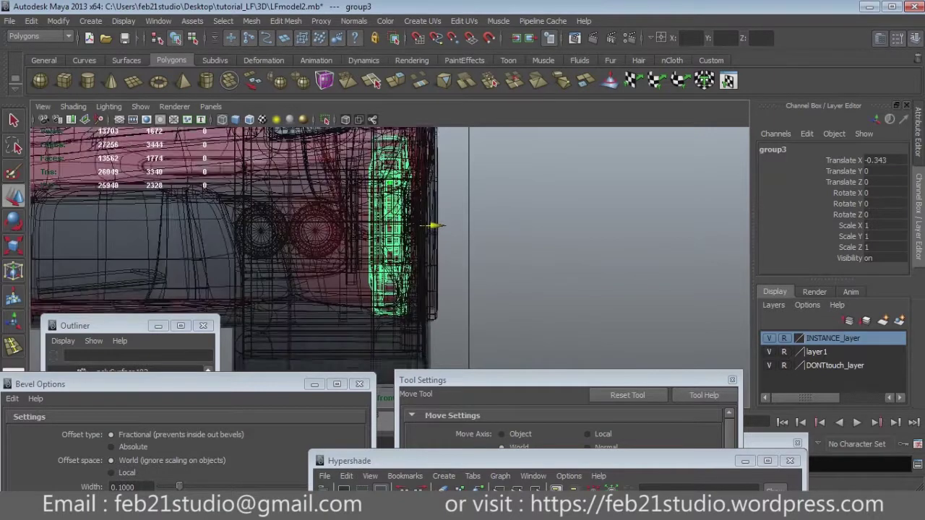
alt+middle_drag(434, 245, 464, 271)
scroll(434, 246, up, 2)
drag(506, 248, 447, 248)
key(space)
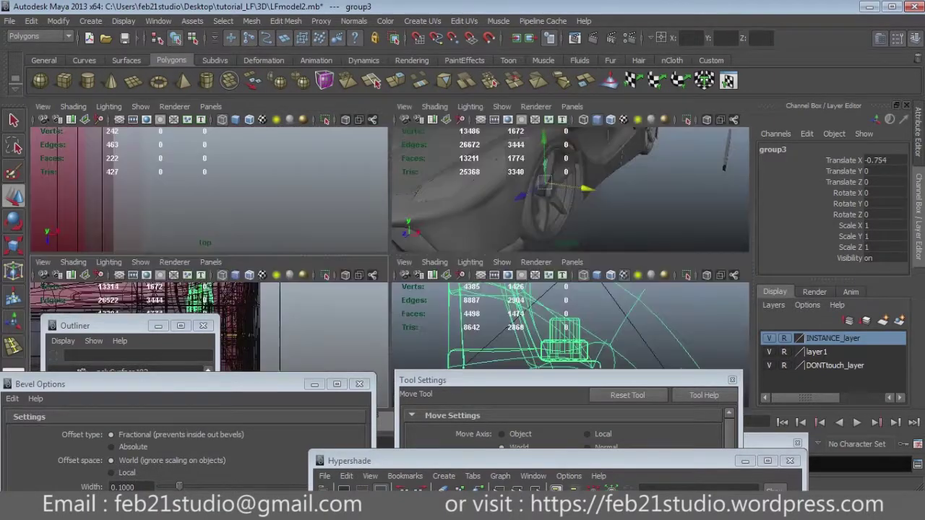
key(space)
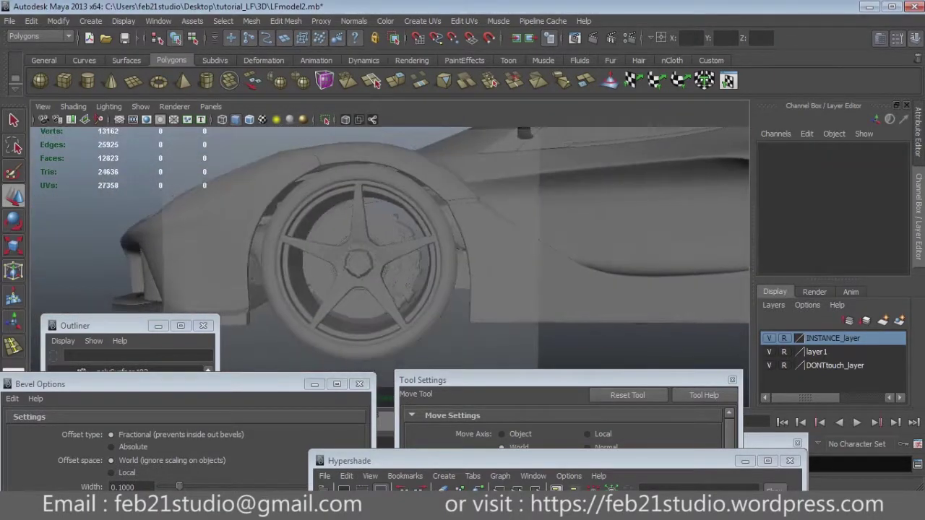
key(space)
key(space)
scroll(347, 289, up, 3)
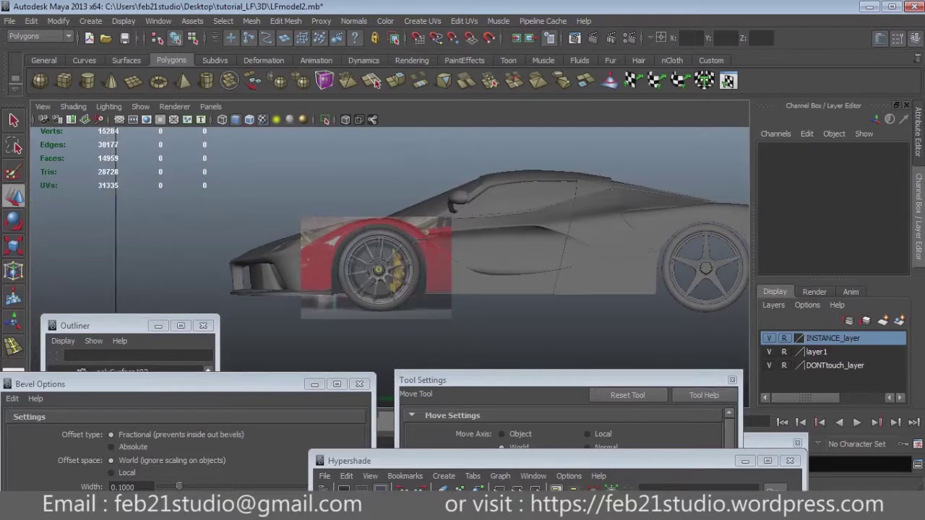
scroll(376, 260, up, 2)
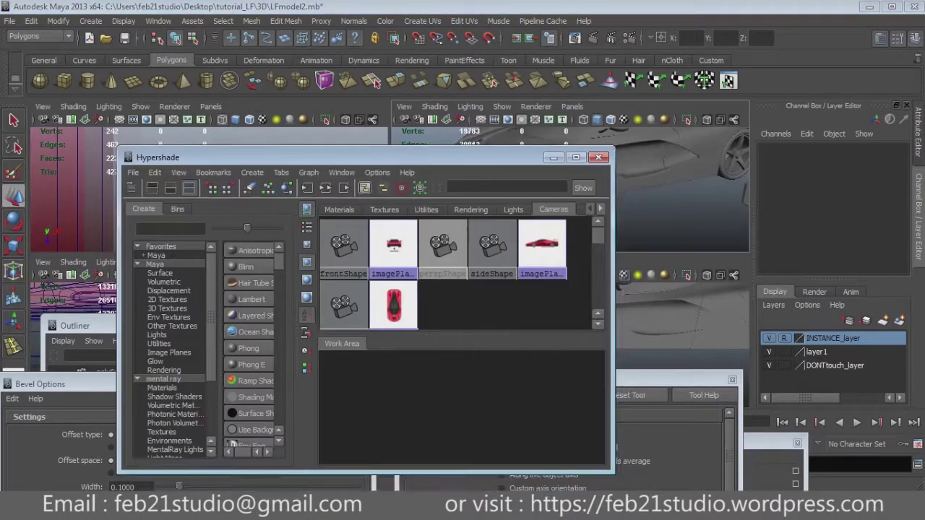
Step: Open the side reference image settings, then select the caliper's parent group3
double_click(539, 246)
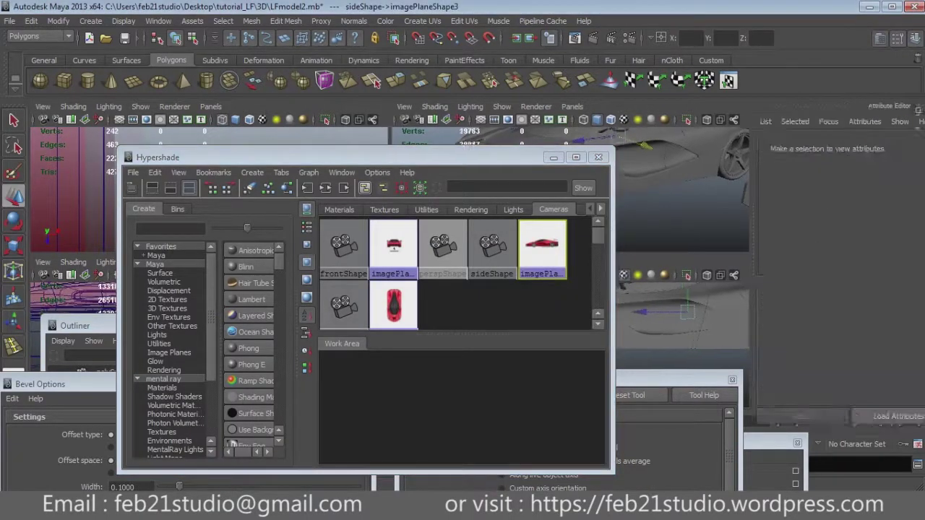
drag(325, 156, 238, 330)
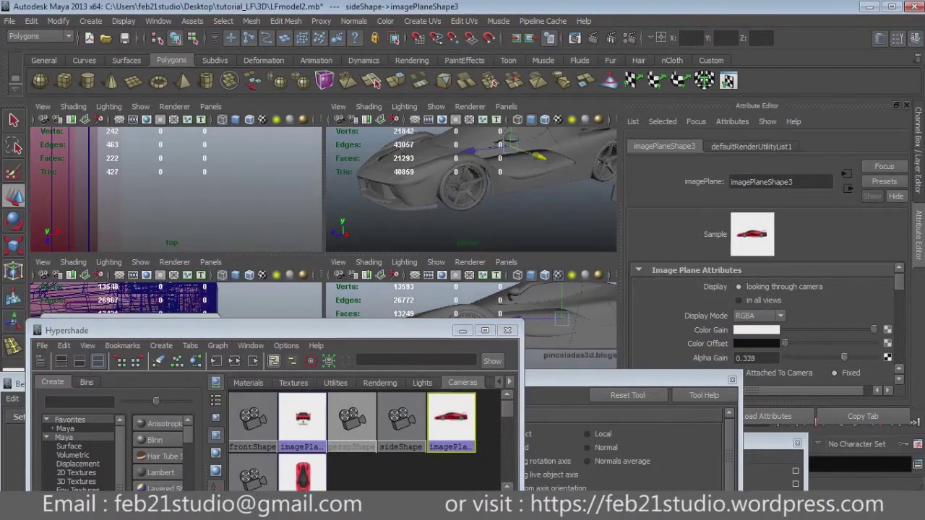
scroll(325, 246, up, 10)
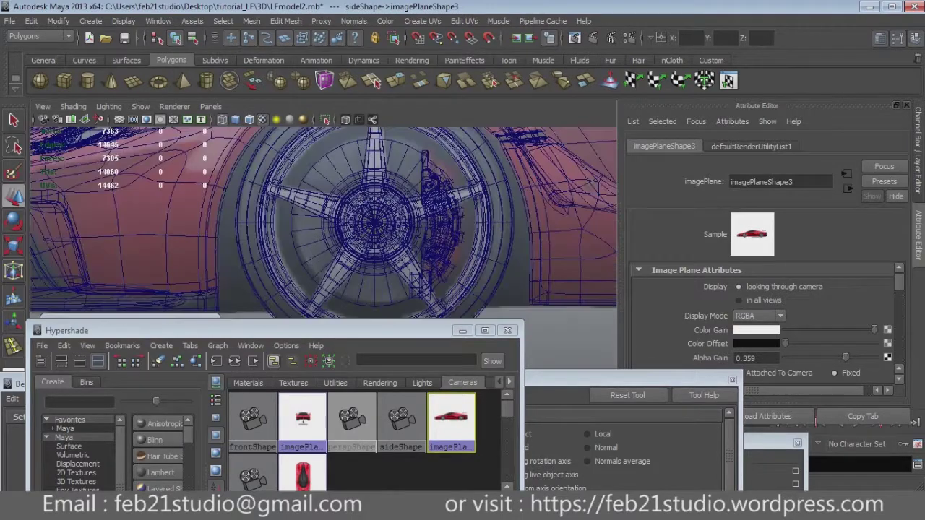
click(455, 216)
key(Up)
alt+drag(361, 217, 390, 181)
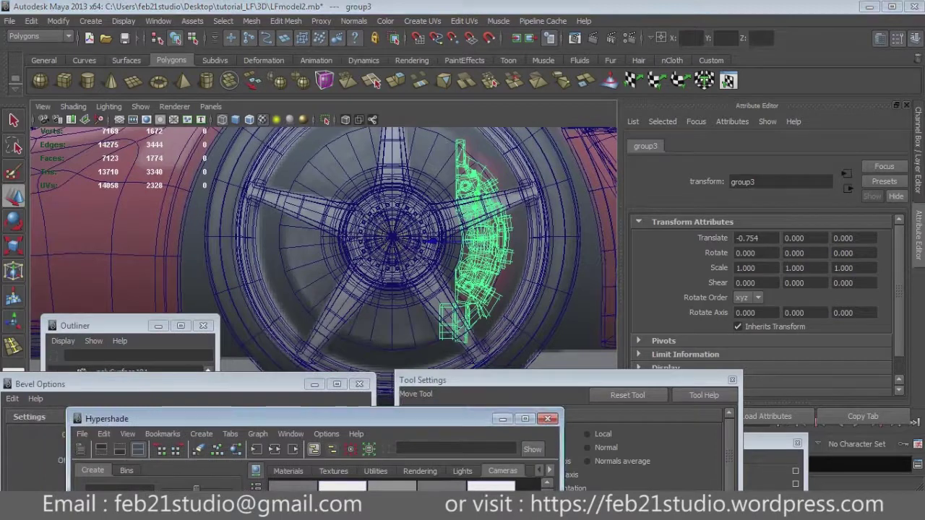
alt+drag(391, 217, 375, 239)
Step: Scale group3 up to about 1.159 and nudge it to translate -0.754, 0.016, -0.058
key(r)
mouse_move(460, 255)
mouse_down()
mouse_move(480, 255)
mouse_move(461, 202)
mouse_up()
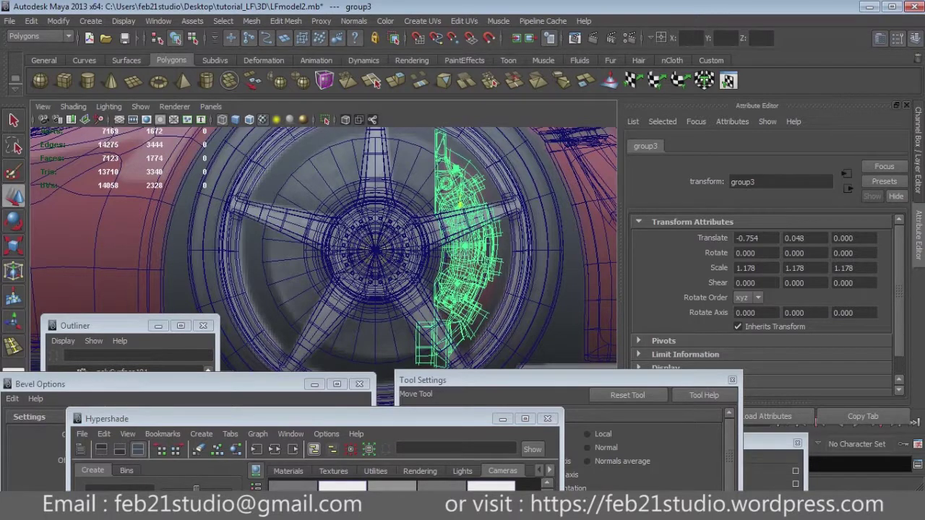
drag(461, 249, 459, 248)
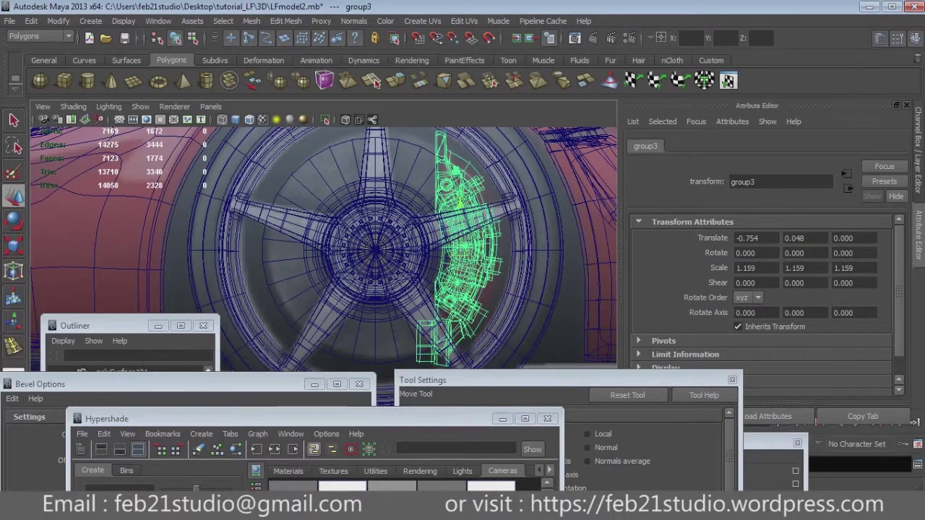
drag(460, 202, 460, 197)
mouse_move(413, 245)
mouse_down()
mouse_move(423, 245)
mouse_move(421, 254)
mouse_up()
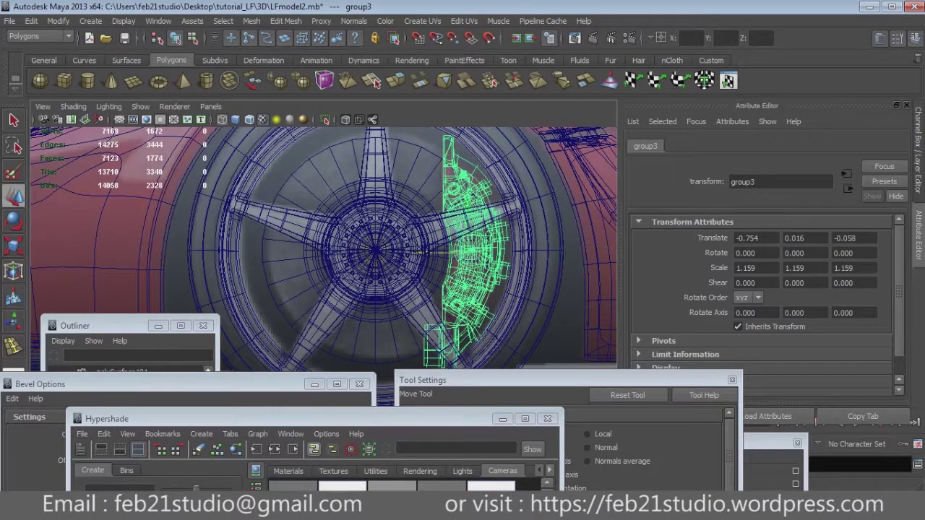
alt+middle_drag(420, 254, 421, 231)
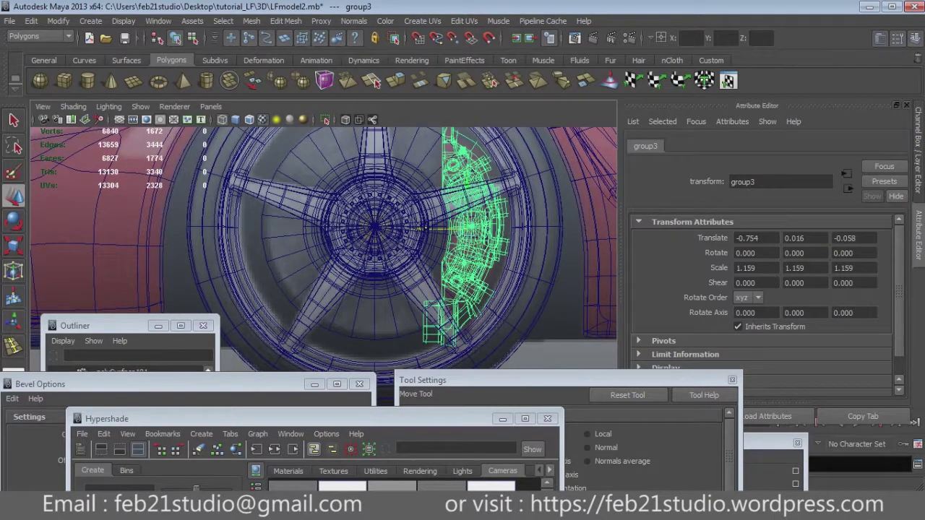
scroll(381, 269, up, 3)
scroll(382, 269, up, 3)
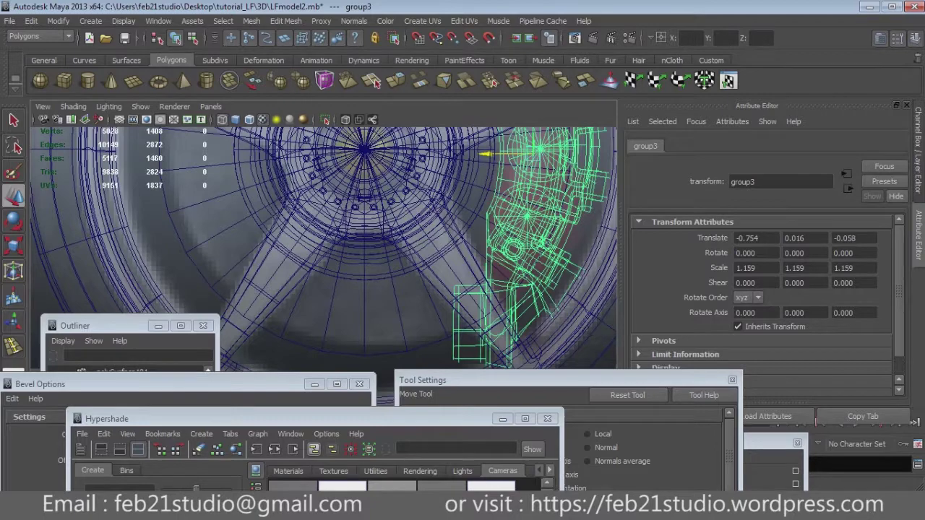
key(space)
key(space)
Step: Frame the caliper body in a wireframe hub close-up, then reselect group3
key(f)
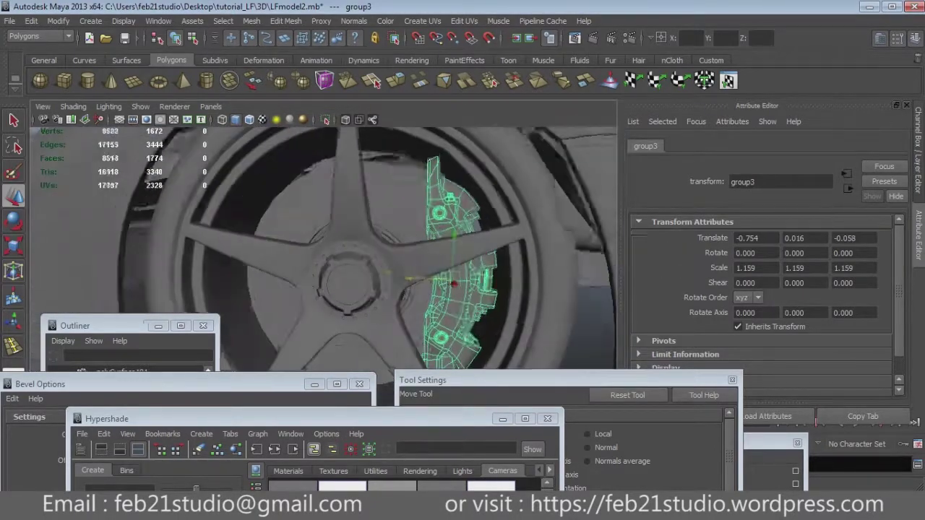
alt+drag(326, 253, 231, 253)
key(space)
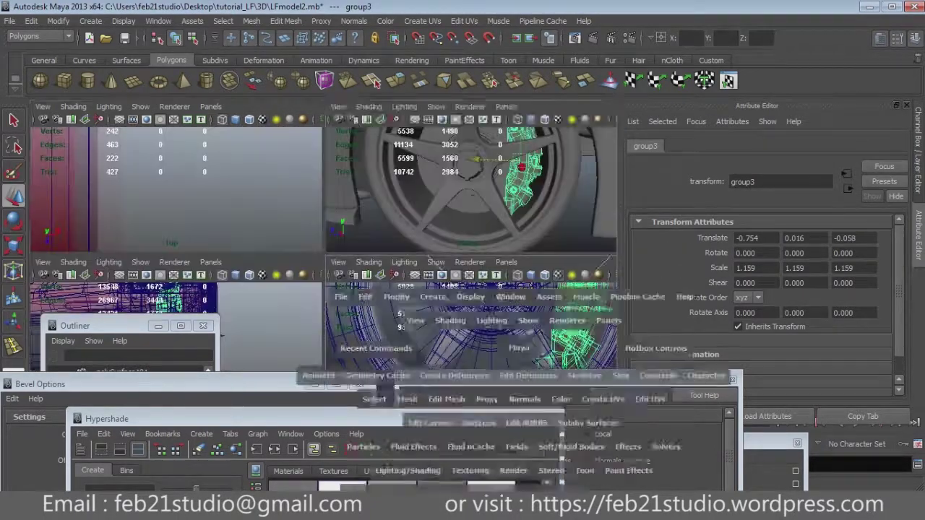
key(space)
key(Down)
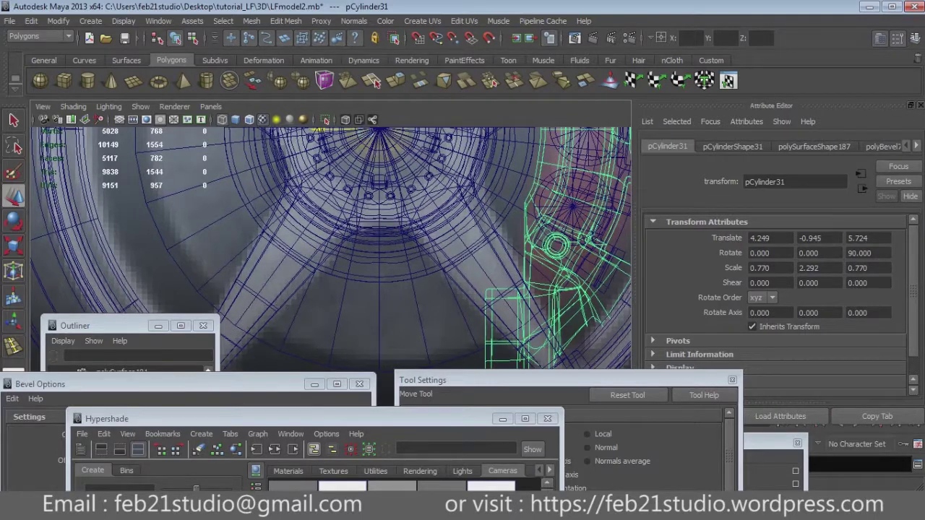
key(Down)
key(f)
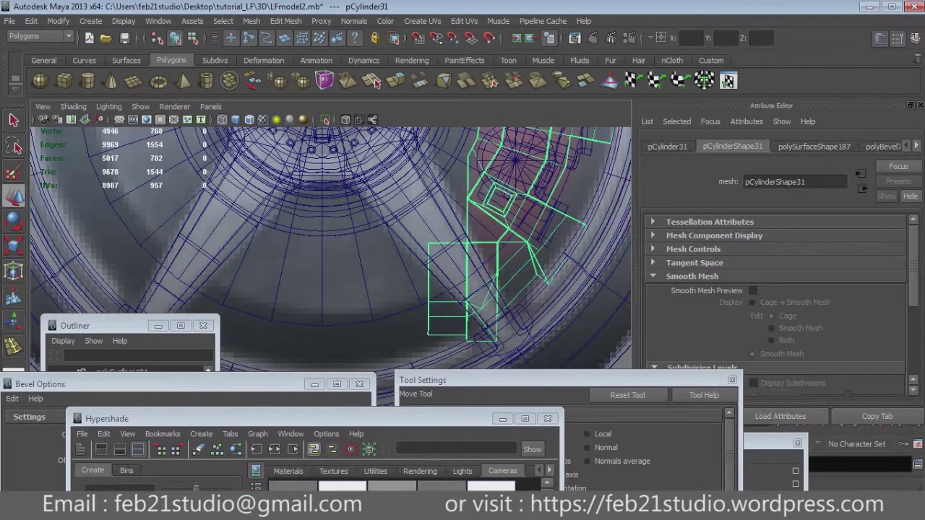
scroll(330, 246, down, 5)
key(Up)
key(Up)
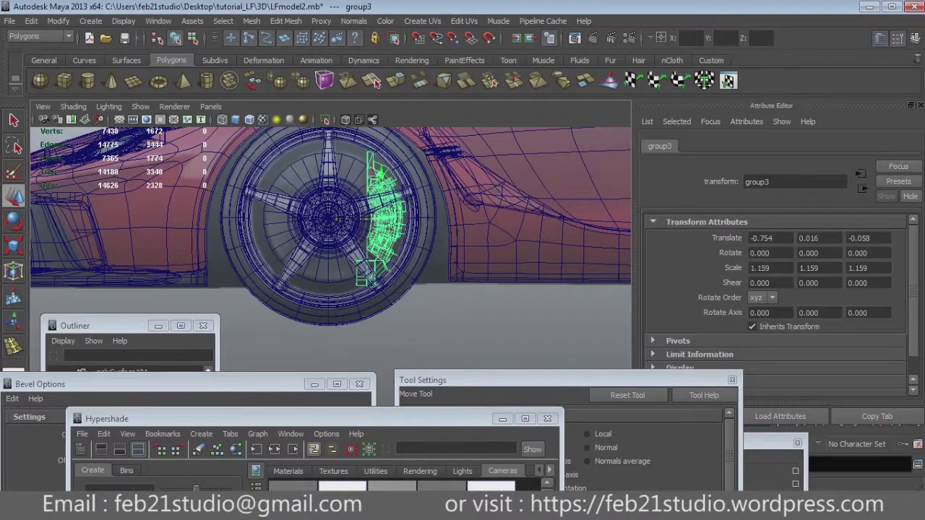
scroll(329, 231, up, 5)
Step: Scale group3 down to 1.034 and raise it to translate Y 0.052
key(r)
mouse_move(425, 228)
mouse_down()
mouse_move(409, 229)
mouse_move(431, 251)
mouse_up()
drag(425, 208, 325, 211)
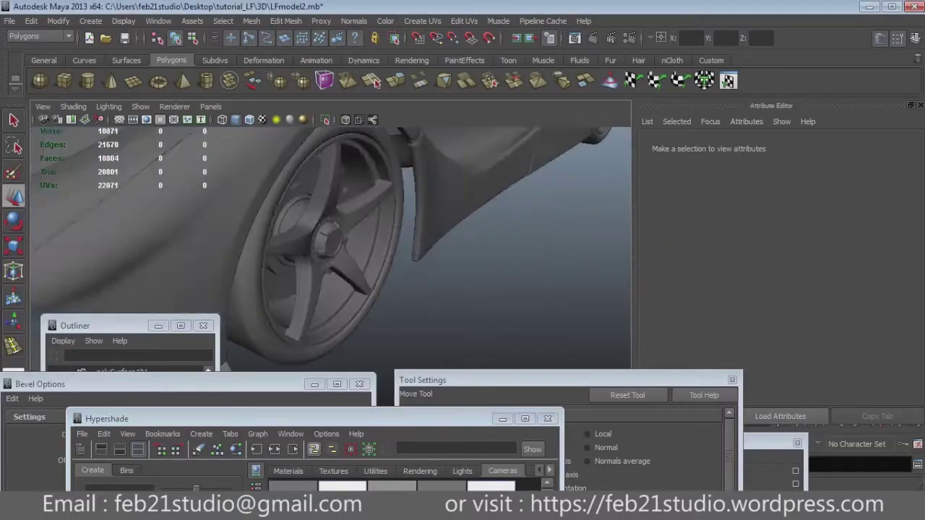
key(q)
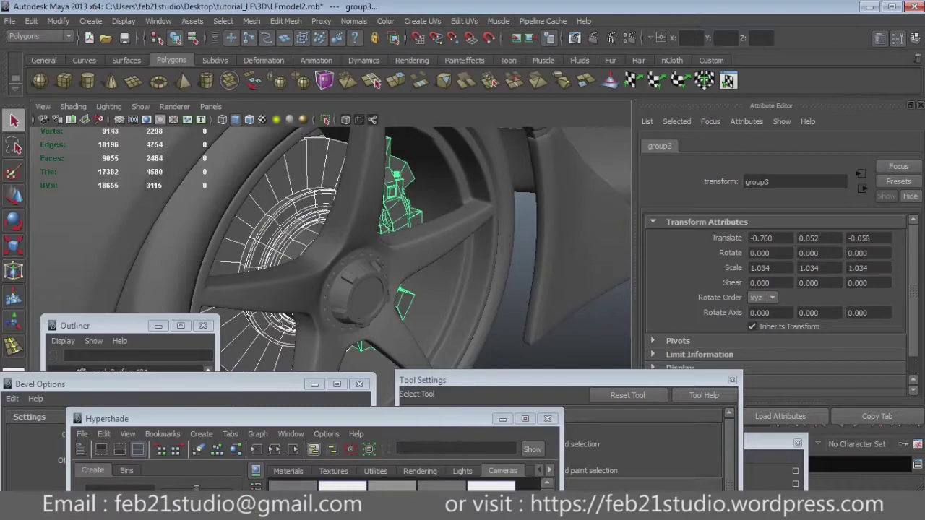
Step: Activate the Move tool on group3 to shift it along X
key(w)
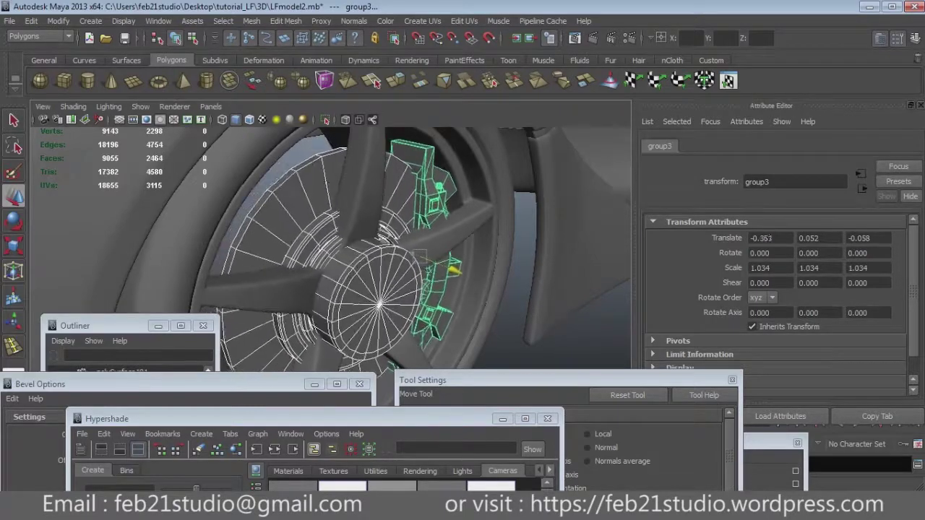
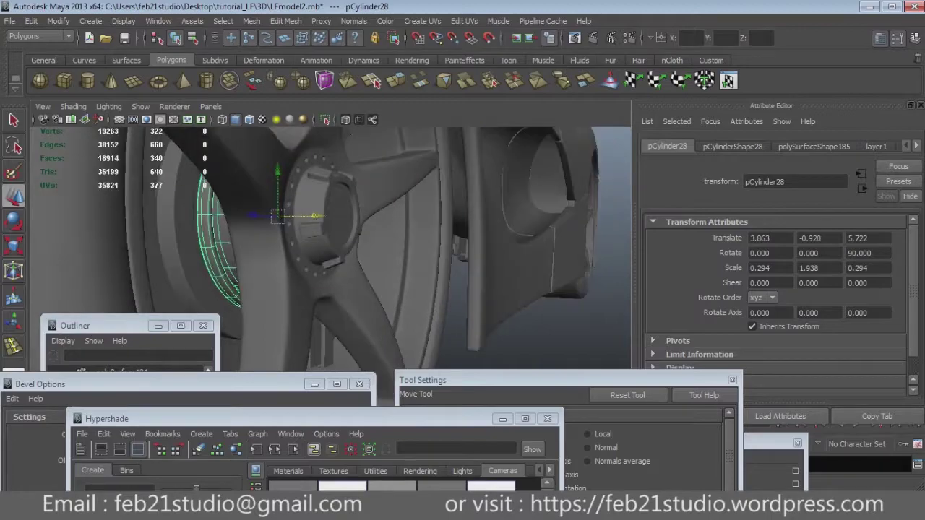
Step: Pull back from the wheel close-up to frame the whole LaFerrari, returning to the Select Tool
key(4)
alt+drag(337, 216, 434, 216)
key(5)
key(a)
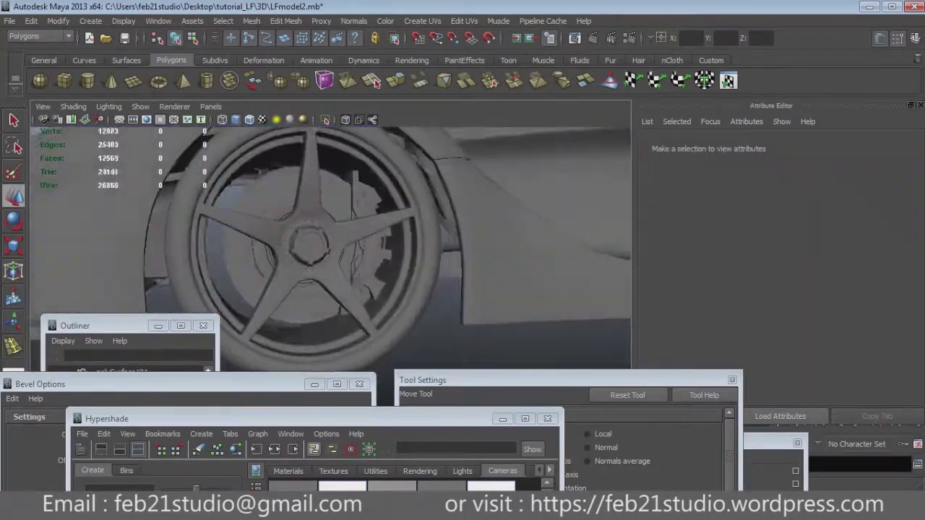
key(q)
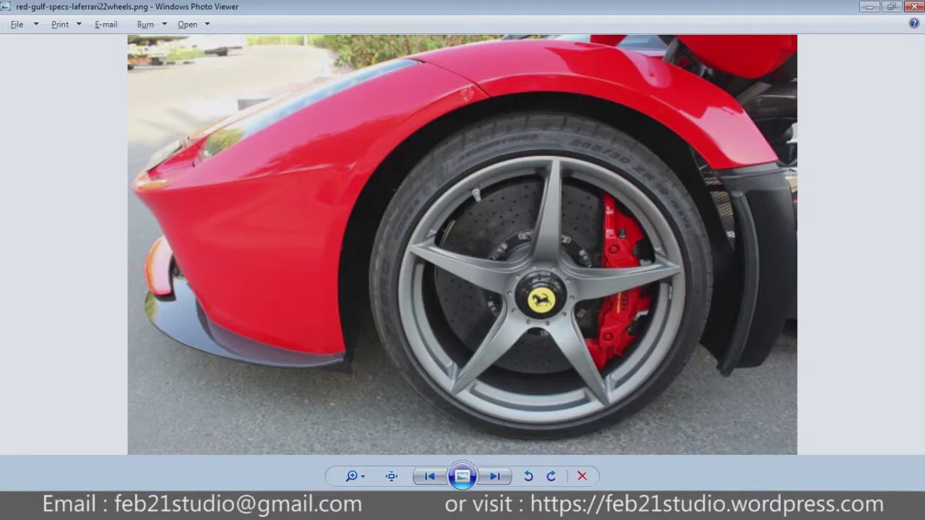
Step: Step through the reference photos to the 2015-ferrari-laferrari-wheel-2.jpg wheel close-up
key(Right)
key(Right)
key(Right)
key(Right)
key(Left)
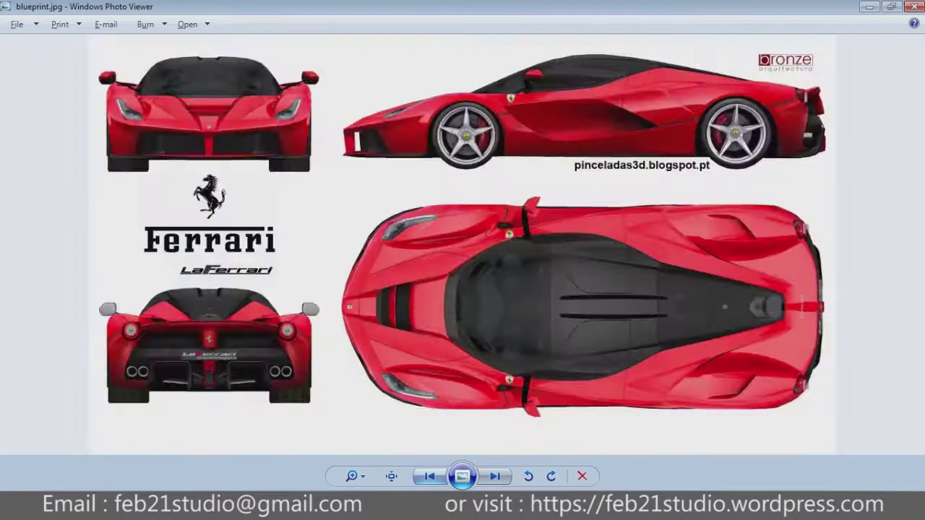
key(Left)
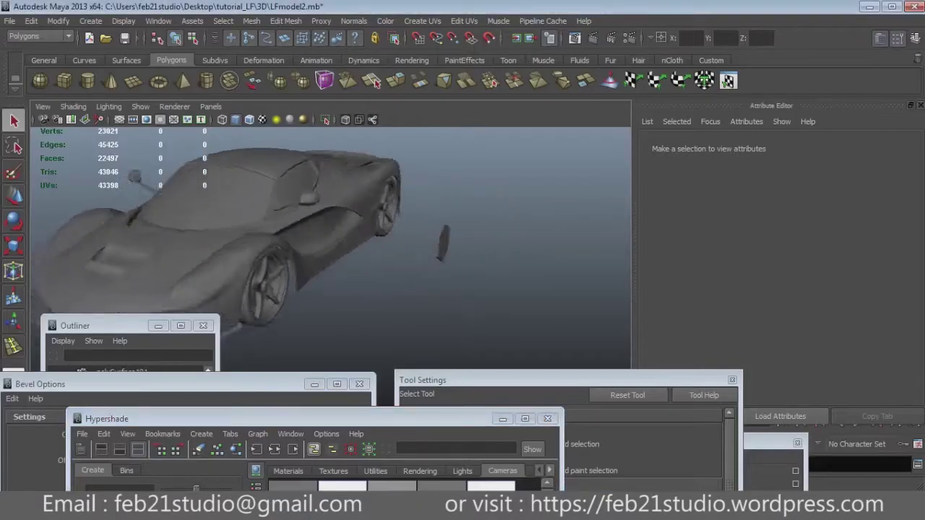
Step: Move the caliper group3 along X from -0.543 to -0.519 inside the front wheel
click(217, 181)
key(Up)
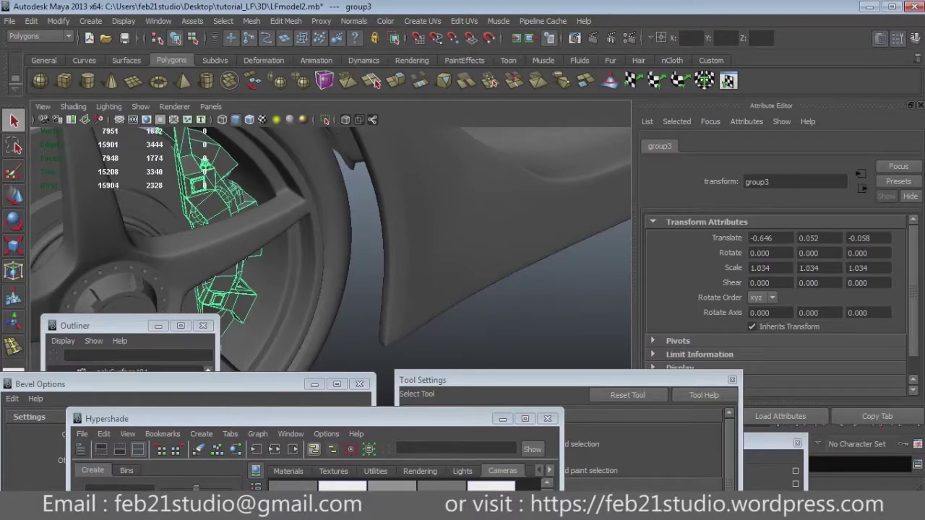
key(f)
key(w)
mouse_move(314, 305)
mouse_down()
mouse_move(326, 314)
mouse_move(405, 274)
mouse_move(339, 245)
mouse_move(390, 260)
mouse_up()
mouse_move(394, 298)
mouse_down()
mouse_move(408, 303)
mouse_move(289, 238)
mouse_move(311, 246)
mouse_up()
click(289, 239)
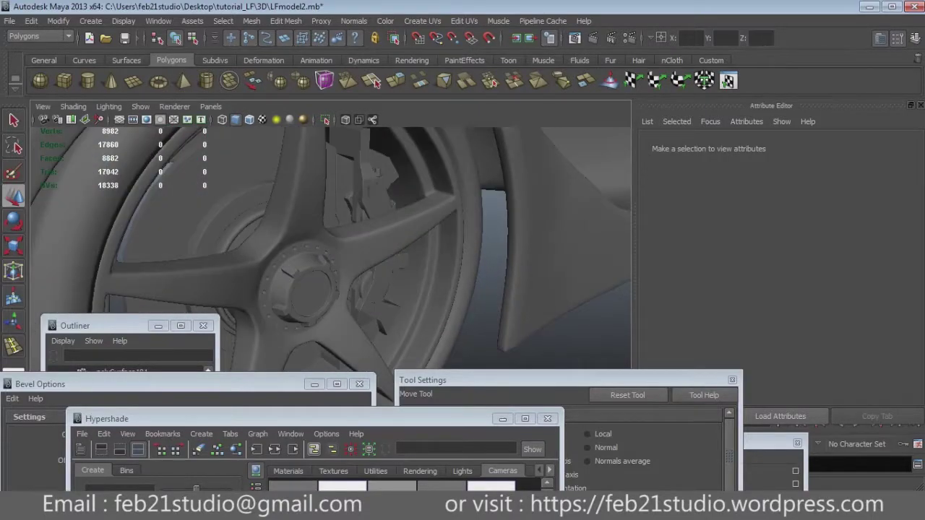
Step: Reselect the caliper group and box-select pCylinder33's vertices in the orthographic wireframe view
click(365, 181)
key(Up)
key(space)
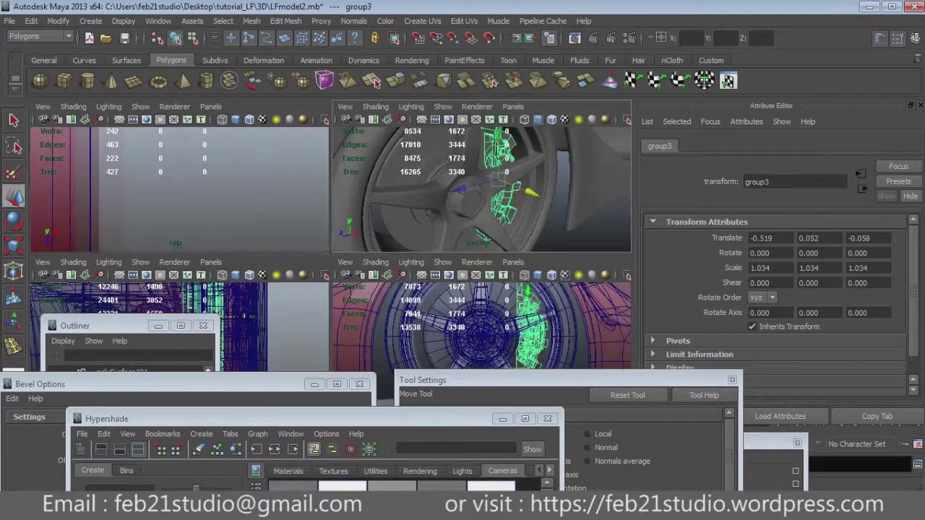
key(space)
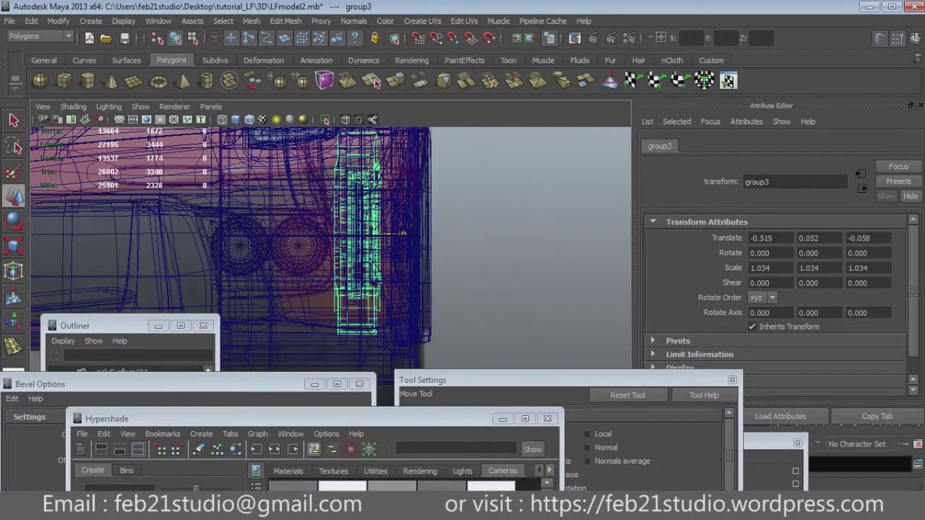
key(F8)
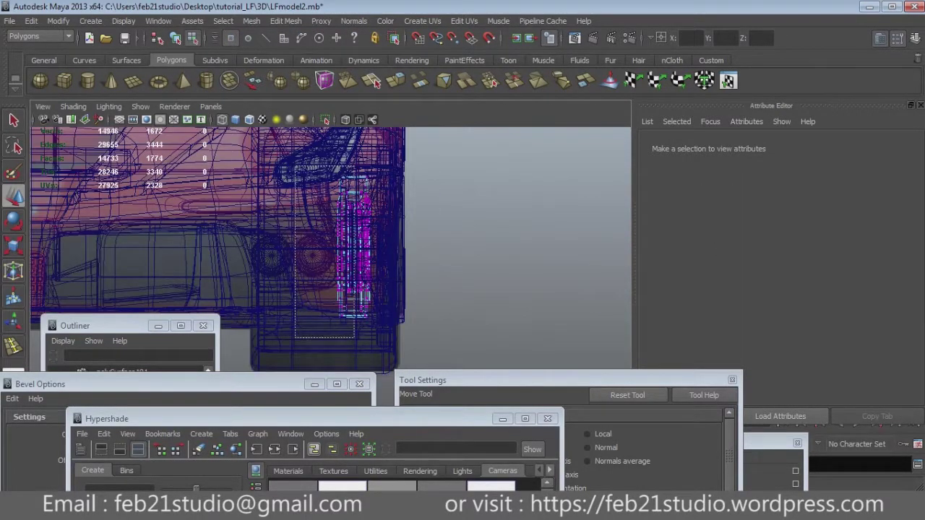
drag(295, 183, 355, 338)
key(f)
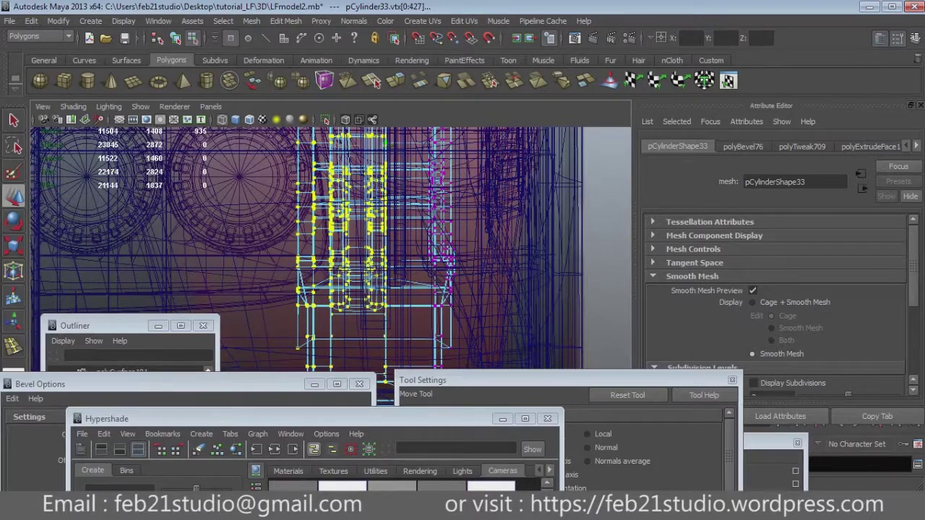
Step: Return to shaded view, orbit around the wheel and select the brake caliper group3
key(5)
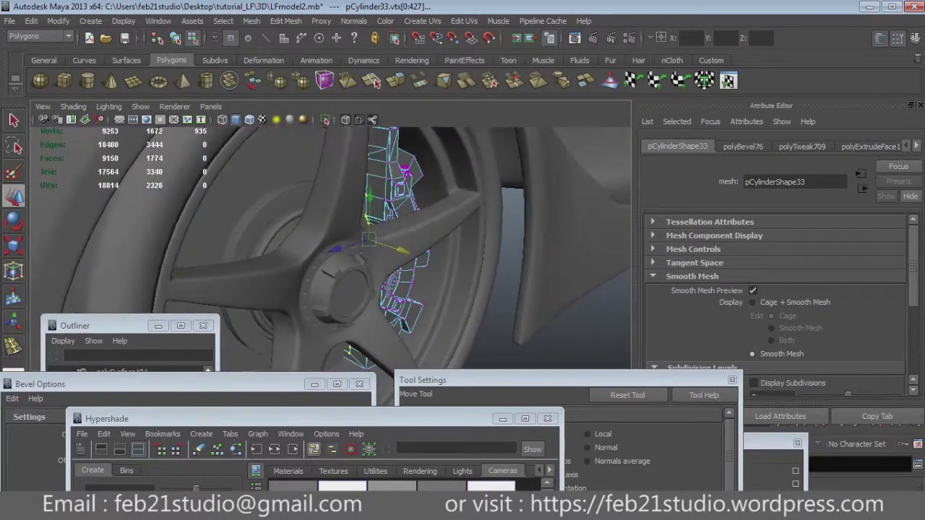
click(336, 289)
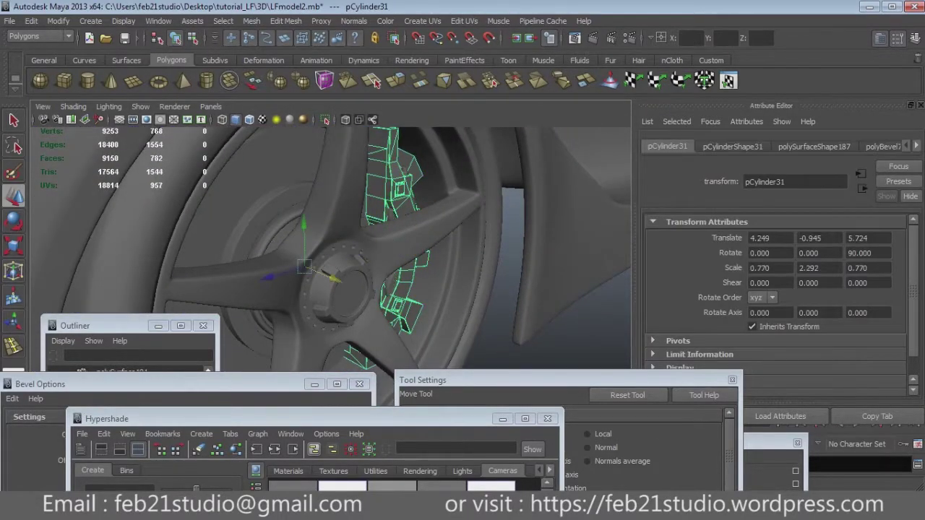
click(563, 217)
alt+drag(434, 253, 506, 239)
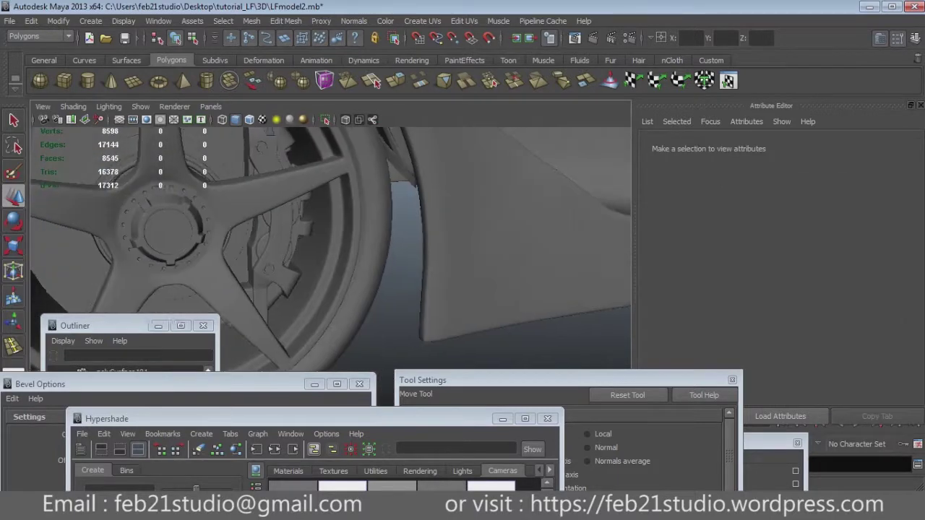
key(q)
alt+drag(434, 253, 362, 245)
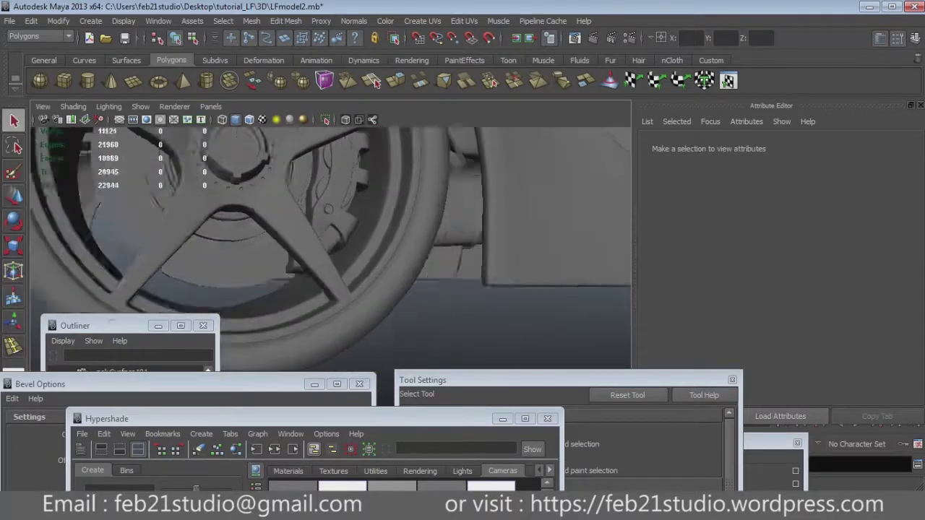
scroll(325, 246, down, 5)
mouse_move(325, 246)
alt+mouse_down()
mouse_move(405, 231)
mouse_move(238, 245)
alt+mouse_up()
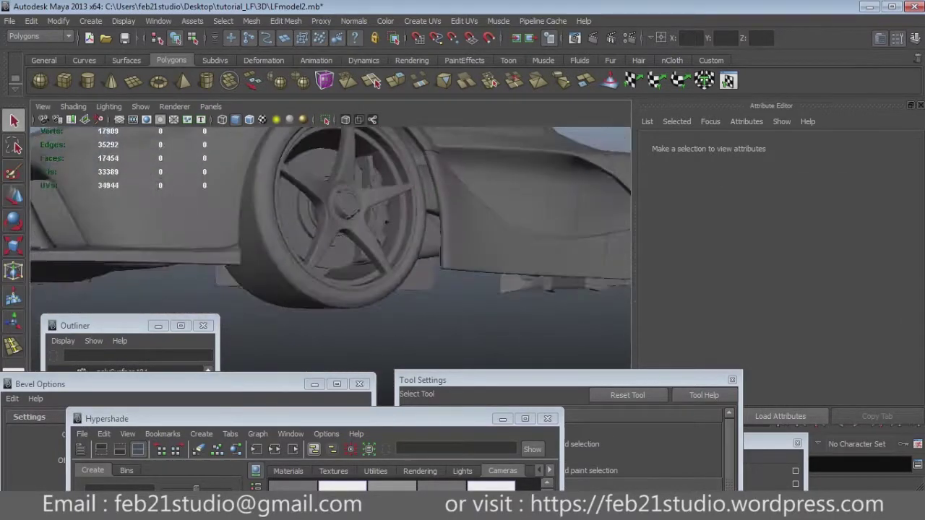
click(328, 210)
Step: Scale group3 uniformly to 1.090 and check its fit inside the rim from several angles
key(r)
mouse_move(326, 246)
alt+mouse_down()
mouse_move(275, 217)
mouse_move(289, 231)
mouse_move(260, 231)
alt+mouse_up()
drag(432, 273, 405, 273)
alt+drag(405, 273, 389, 308)
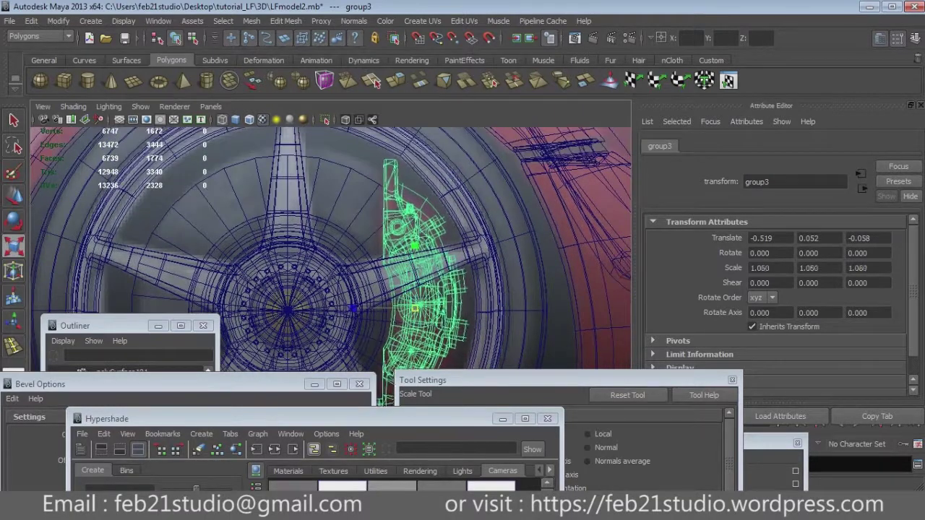
alt+drag(325, 246, 268, 217)
click(563, 181)
alt+drag(326, 246, 282, 235)
click(415, 191)
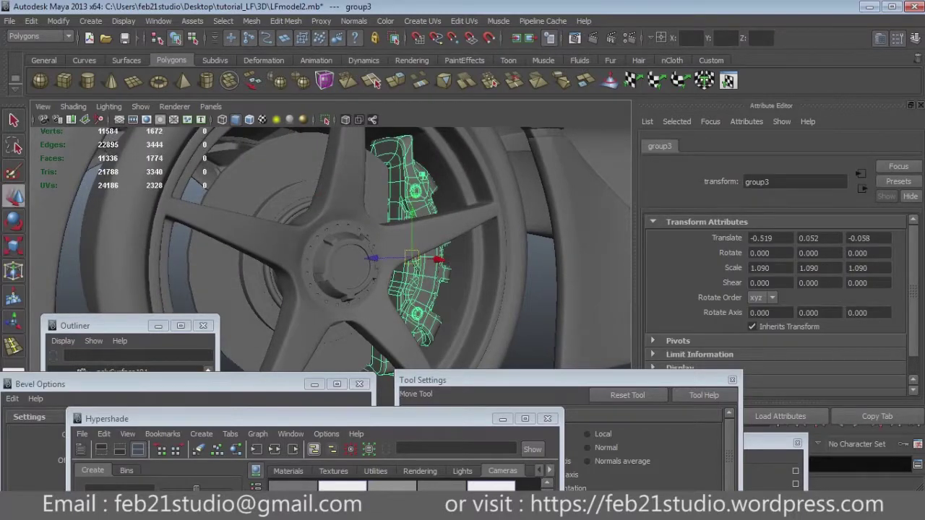
alt+drag(325, 246, 267, 232)
Step: Select the brake disc pCylinder26 and shrink it slightly
click(145, 203)
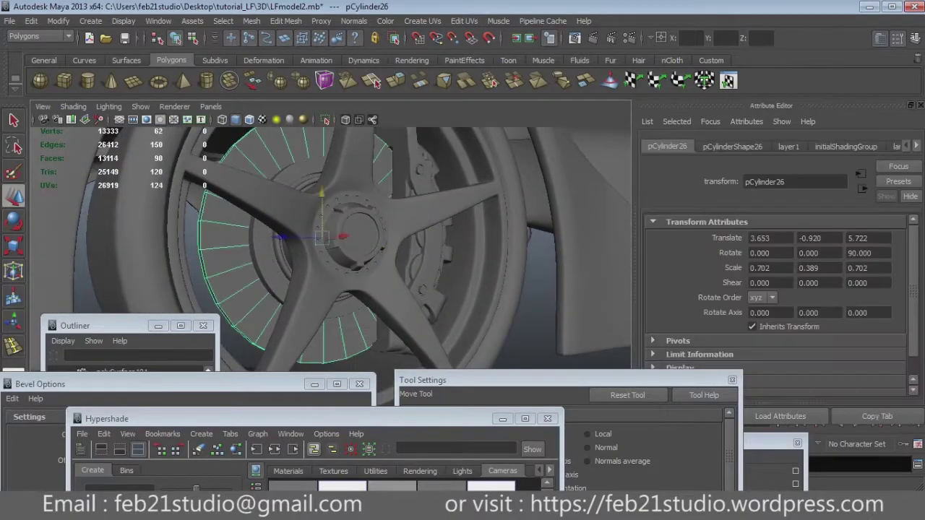
key(space)
key(space)
key(space)
key(space)
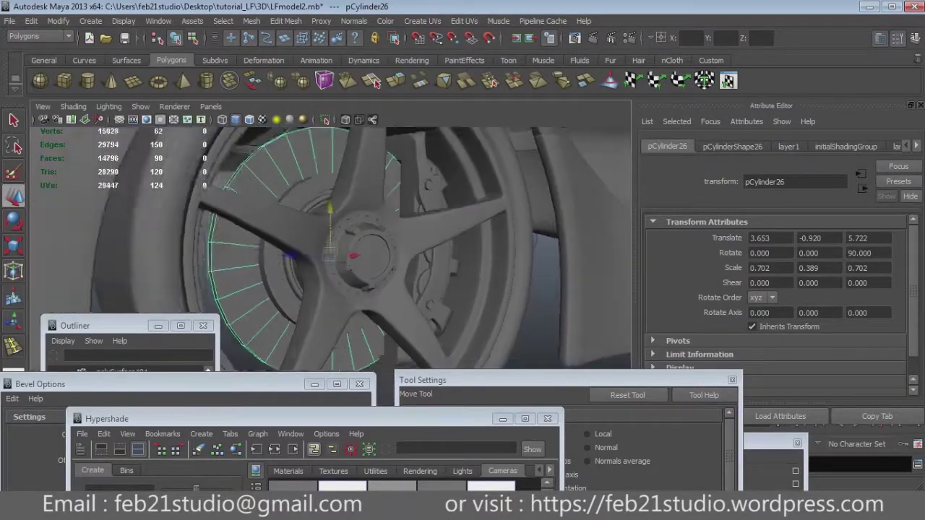
key(r)
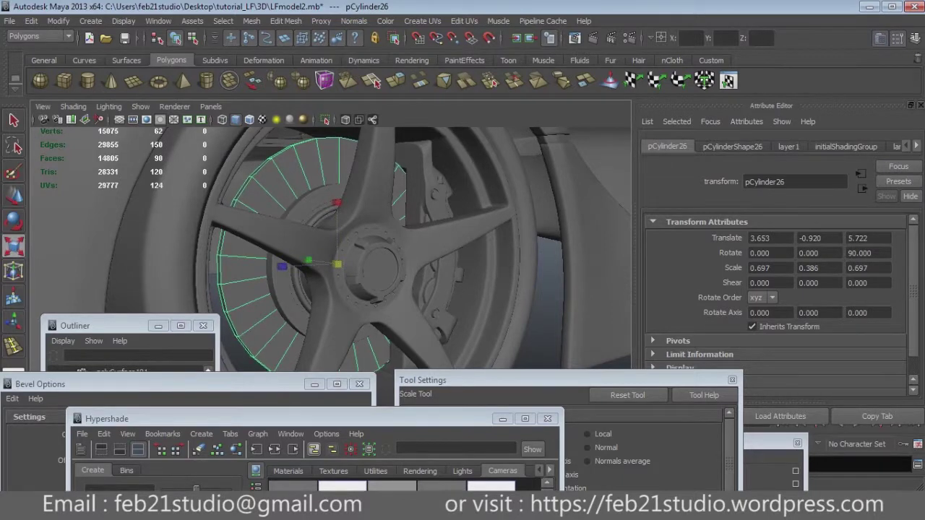
click(325, 245)
mouse_move(325, 246)
alt+mouse_down()
mouse_move(281, 235)
mouse_move(390, 253)
alt+mouse_up()
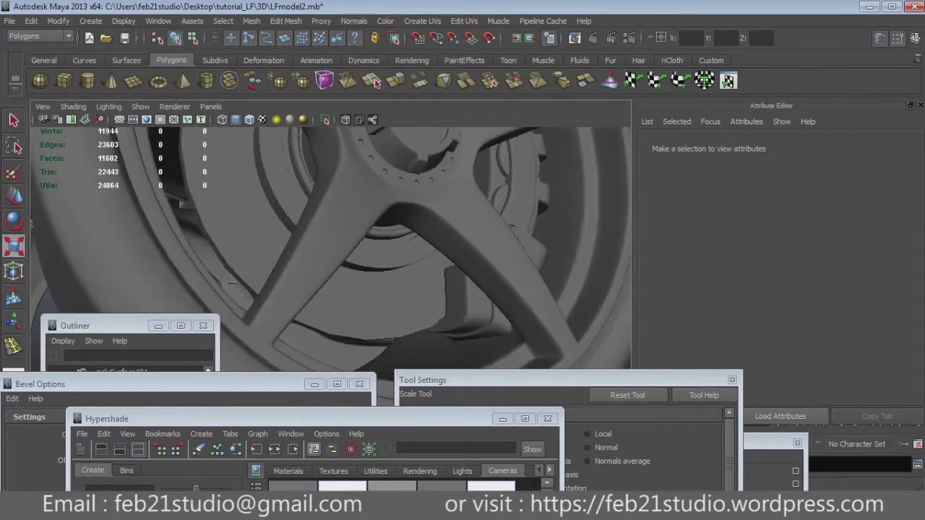
Step: Select the caliper group3 and lift it a little in Y
click(390, 289)
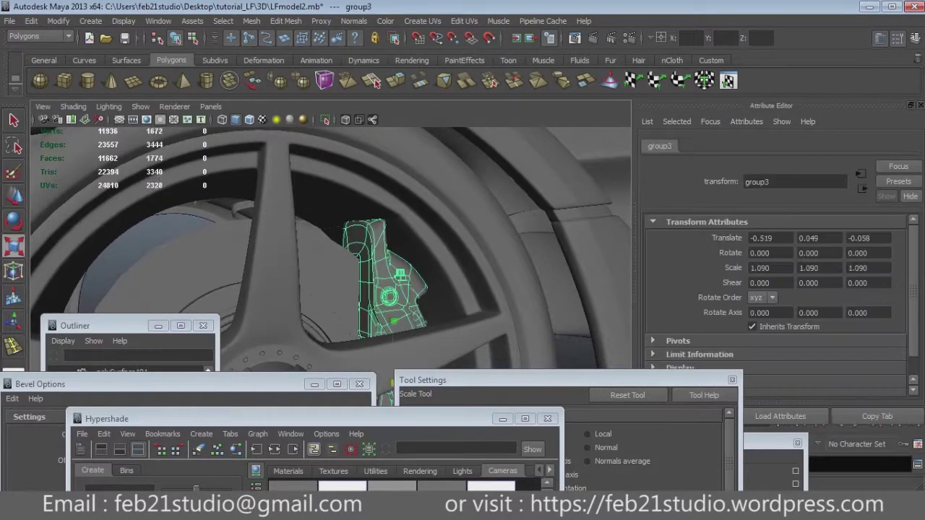
alt+drag(325, 246, 347, 250)
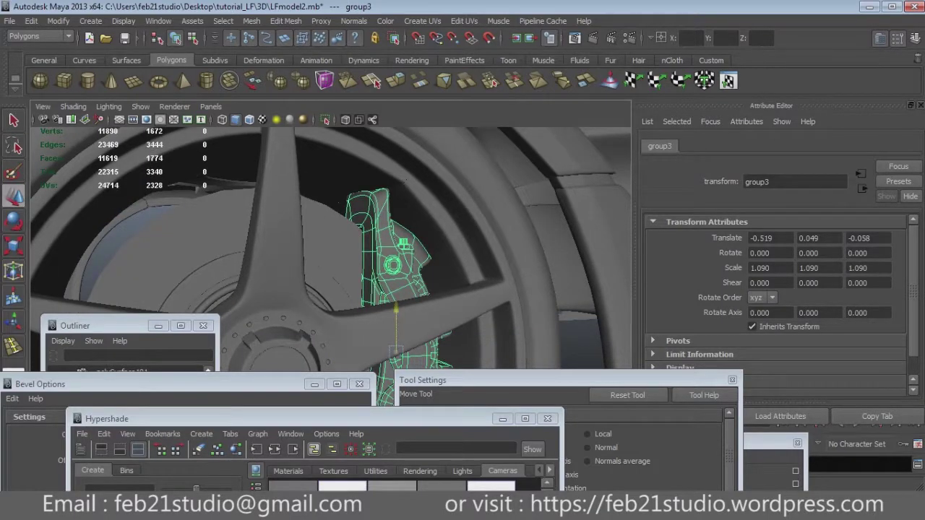
click(325, 246)
mouse_move(325, 246)
alt+mouse_down()
mouse_move(390, 256)
mouse_move(347, 249)
mouse_move(391, 256)
mouse_move(383, 249)
alt+mouse_up()
Step: Slide the brake disc along X in wireframe so it sits within the wheel
key(q)
click(239, 238)
key(space)
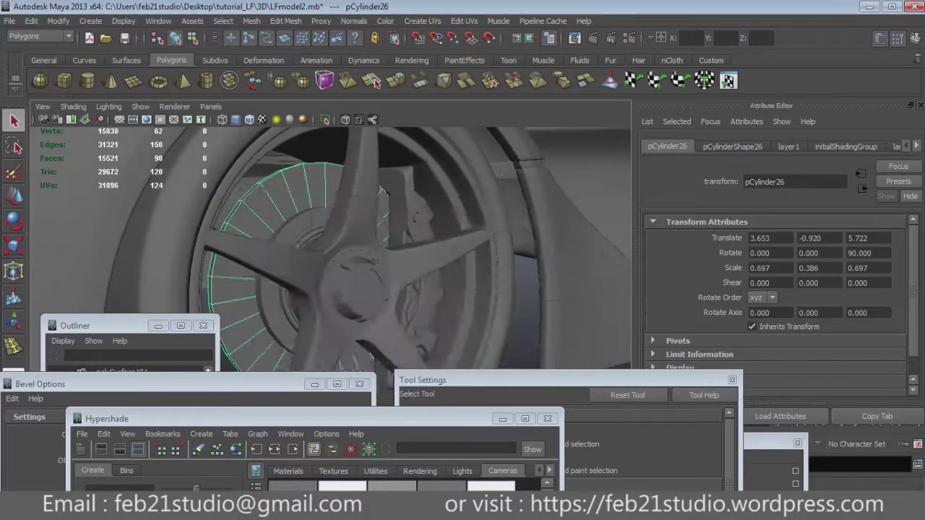
key(4)
alt+drag(325, 246, 376, 246)
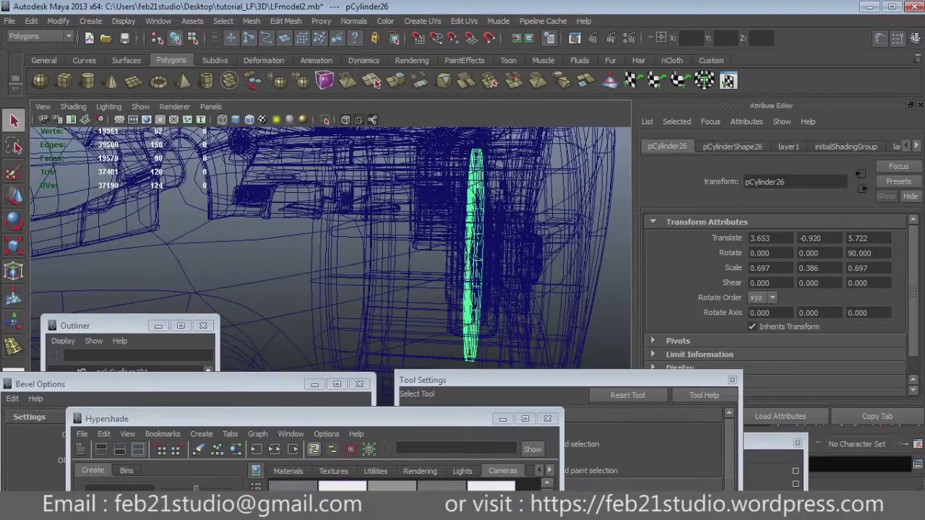
key(w)
drag(506, 258, 491, 258)
alt+drag(325, 246, 451, 246)
key(5)
click(578, 325)
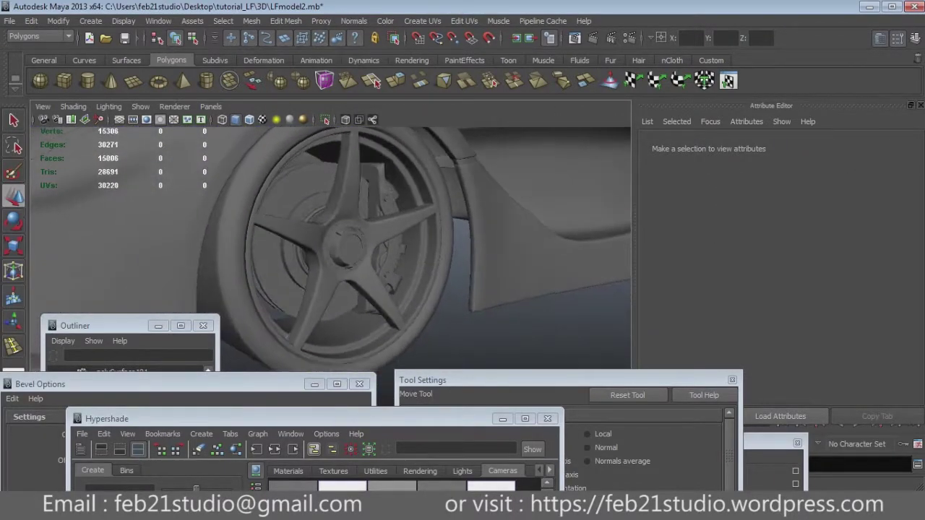
Step: Shrink the disc cylinder at the wheel uniformly to 0.656
key(space)
key(space)
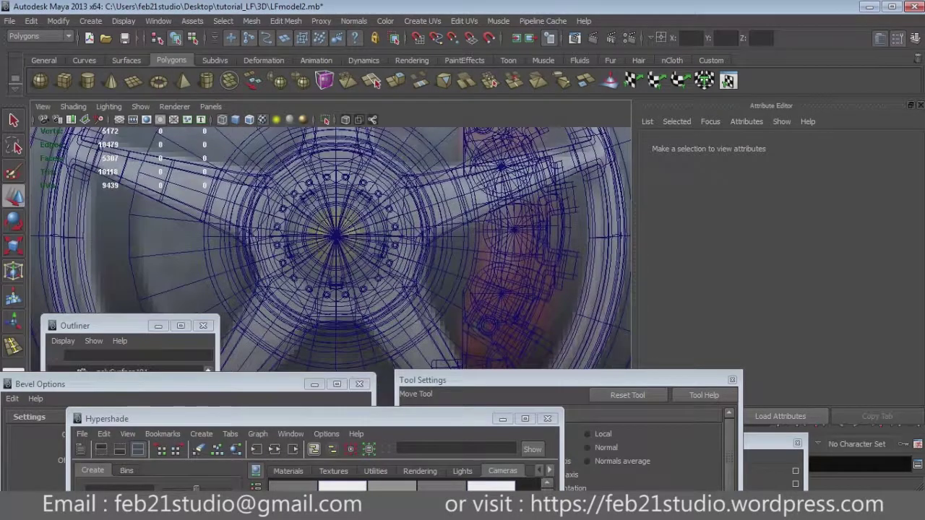
key(space)
key(space)
click(347, 238)
key(r)
key(space)
key(space)
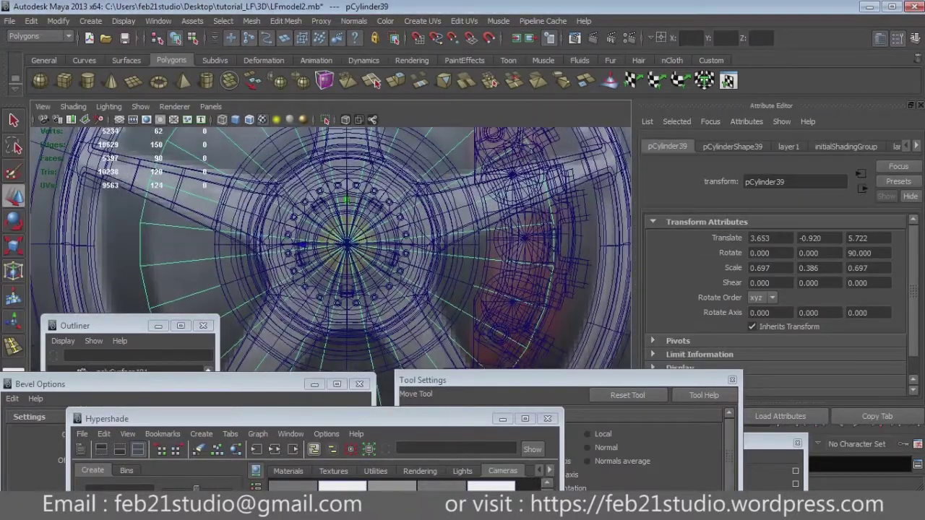
drag(347, 244, 332, 244)
key(space)
key(space)
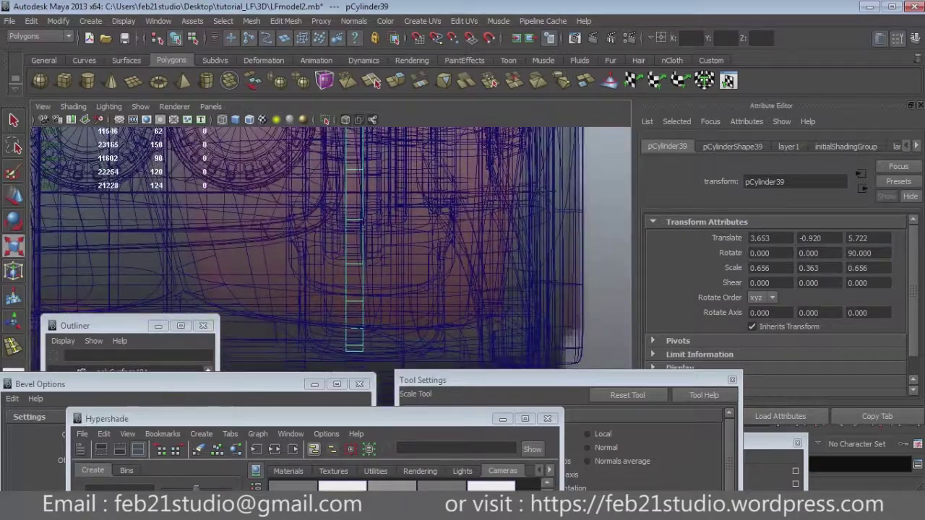
scroll(314, 249, down, 3)
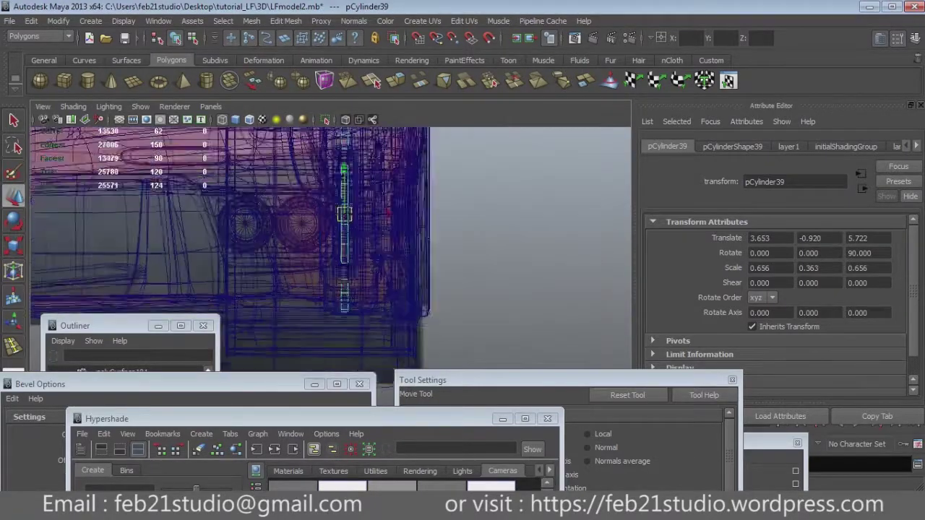
Step: Stretch the thin cylinder piece to a Scale Y of about 0.744
key(w)
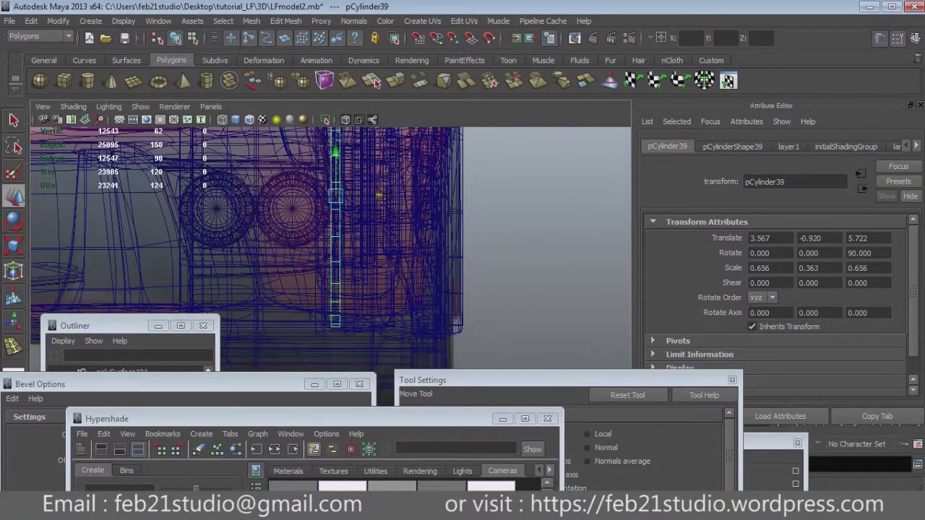
key(w)
scroll(284, 248, up, 2)
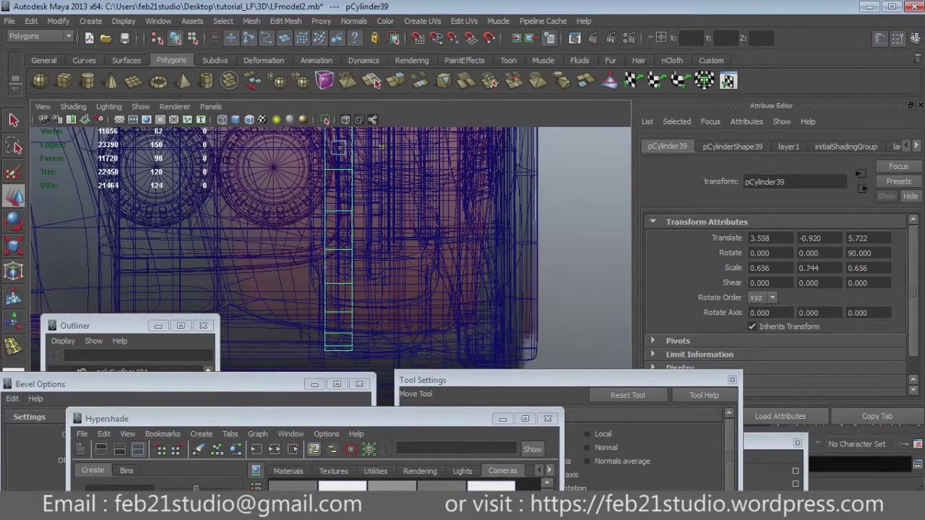
key(r)
Step: Return to smooth shading, orbit to the car's side and select the brake caliper
key(5)
click(578, 325)
alt+drag(326, 238, 398, 231)
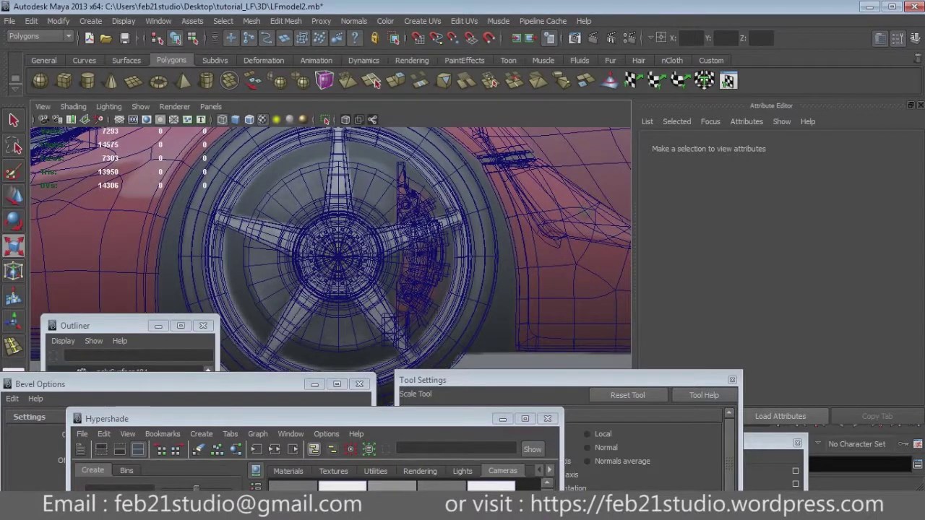
key(q)
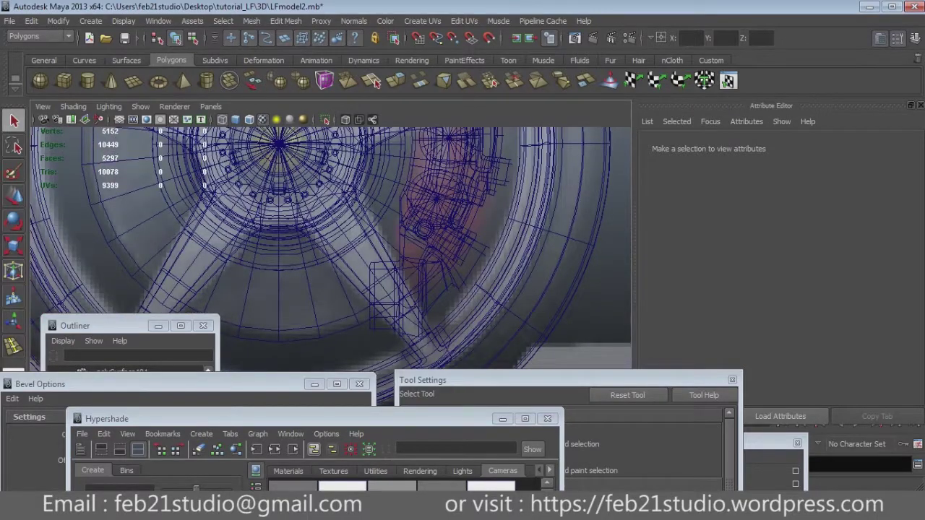
click(426, 239)
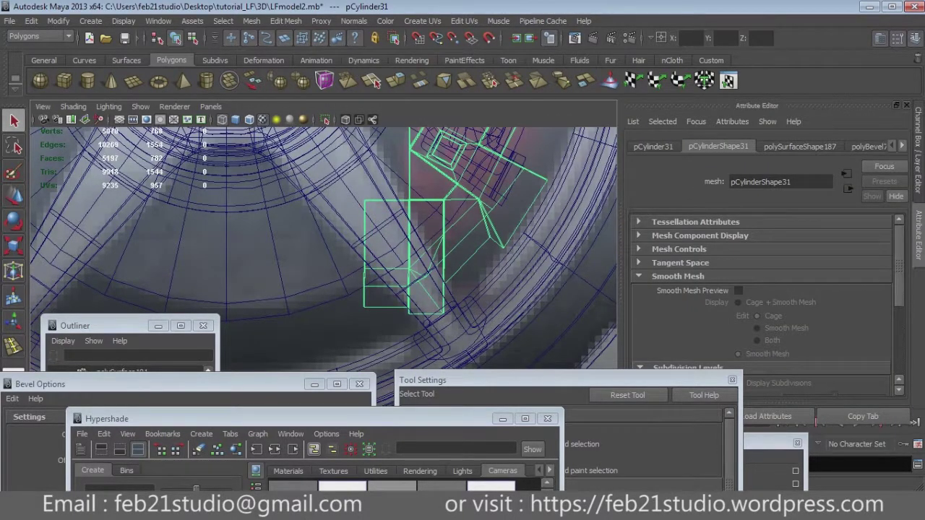
Step: Raise pCylinder31's lower caliper vertices slightly in Y so it fits inside the wheel
key(F8)
drag(354, 246, 452, 311)
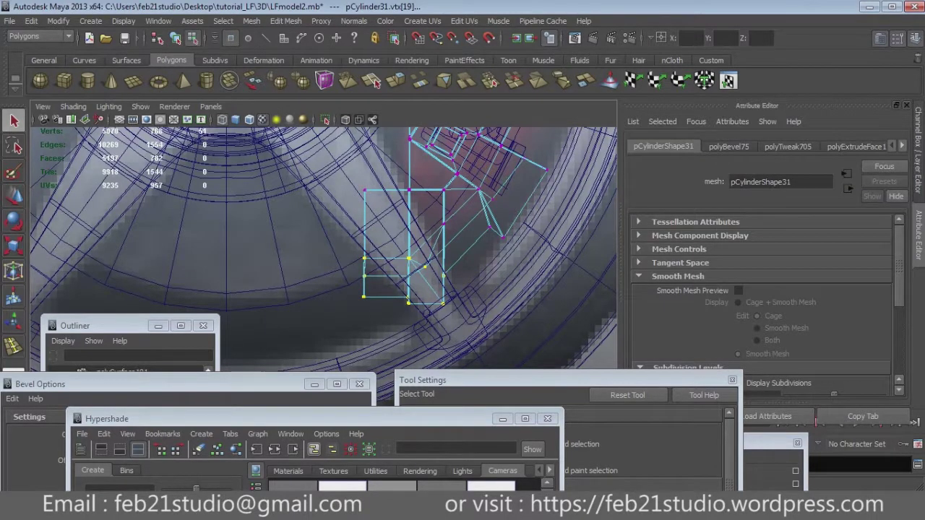
key(w)
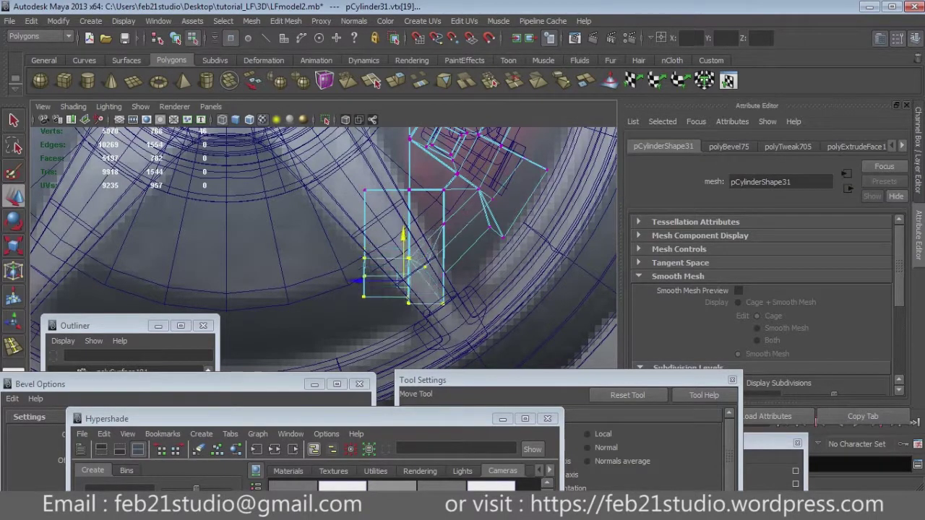
mouse_move(403, 237)
mouse_down()
mouse_move(402, 225)
mouse_move(404, 237)
mouse_up()
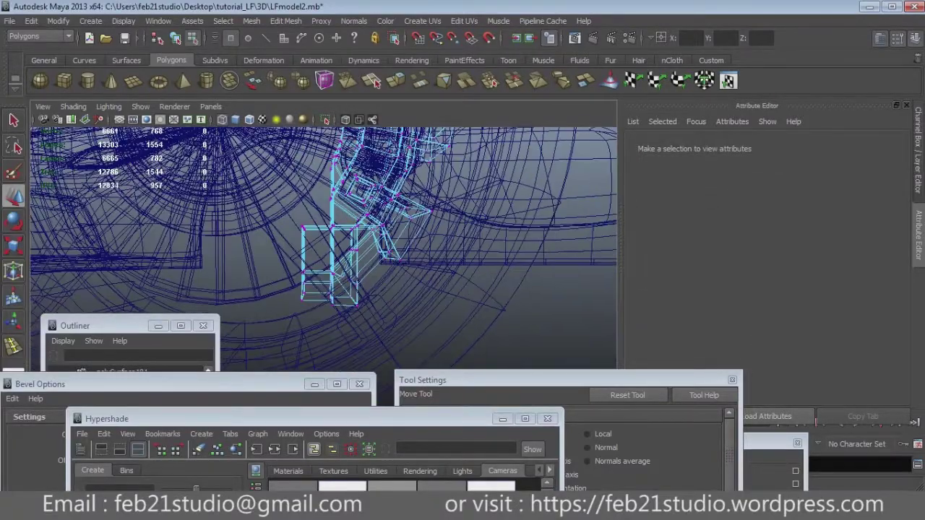
click(329, 268)
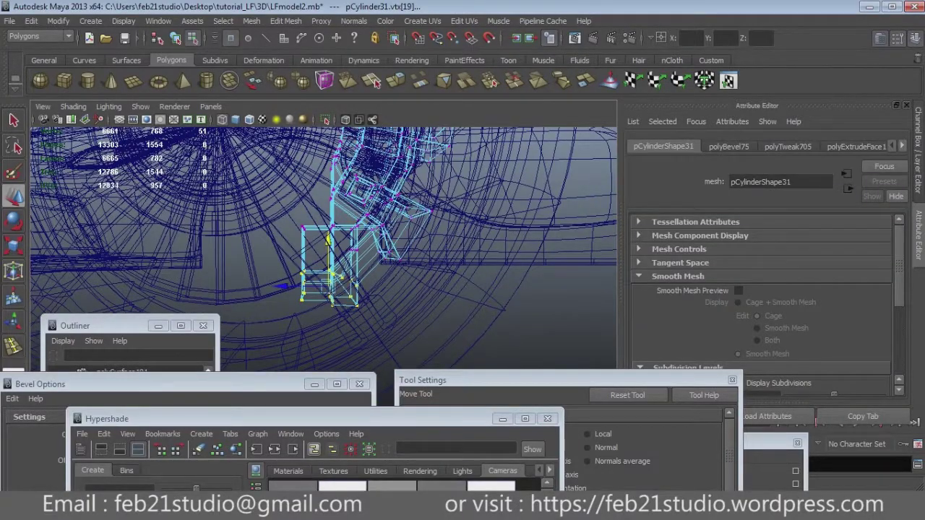
key(5)
key(q)
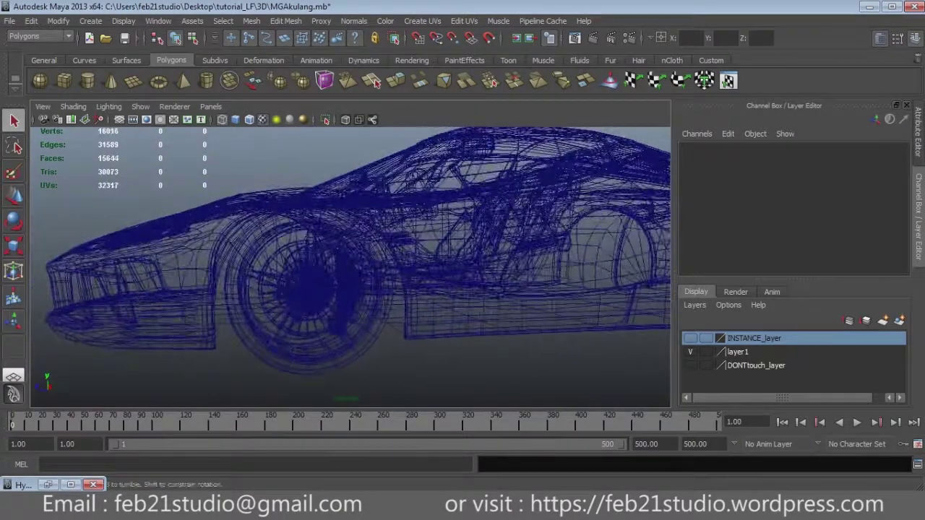
Step: Create a polygon cube and move it against the car's flank down to the front wheel
key(space)
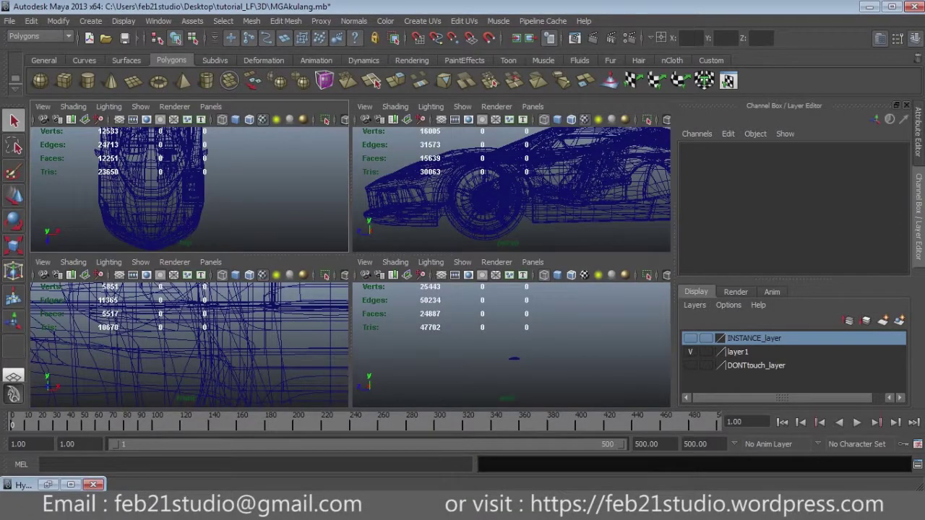
key(space)
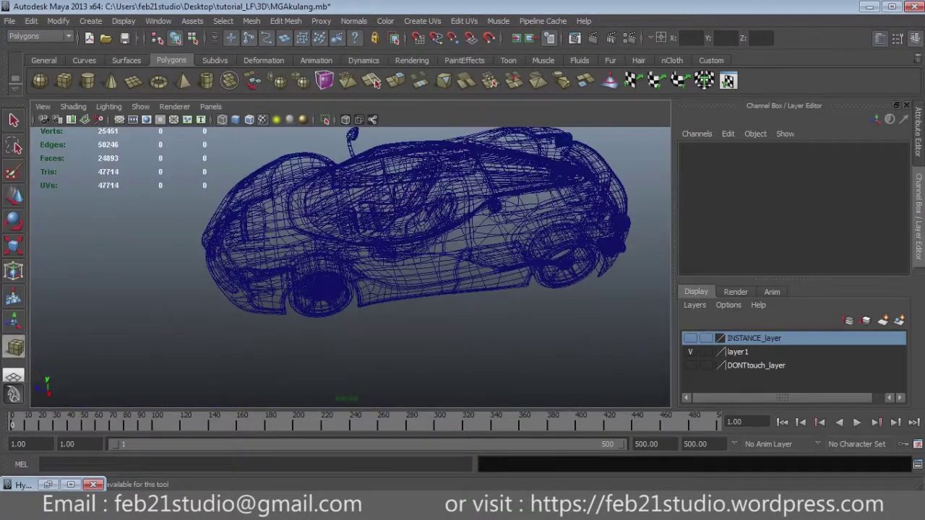
drag(307, 380, 365, 339)
key(space)
key(space)
scroll(347, 289, up, 3)
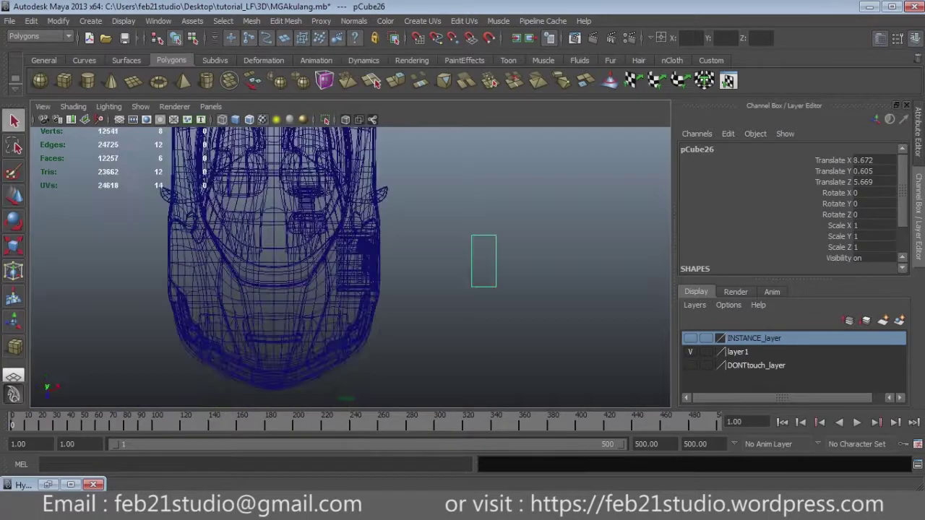
key(w)
drag(506, 238, 419, 232)
scroll(397, 238, up, 3)
drag(396, 278, 396, 286)
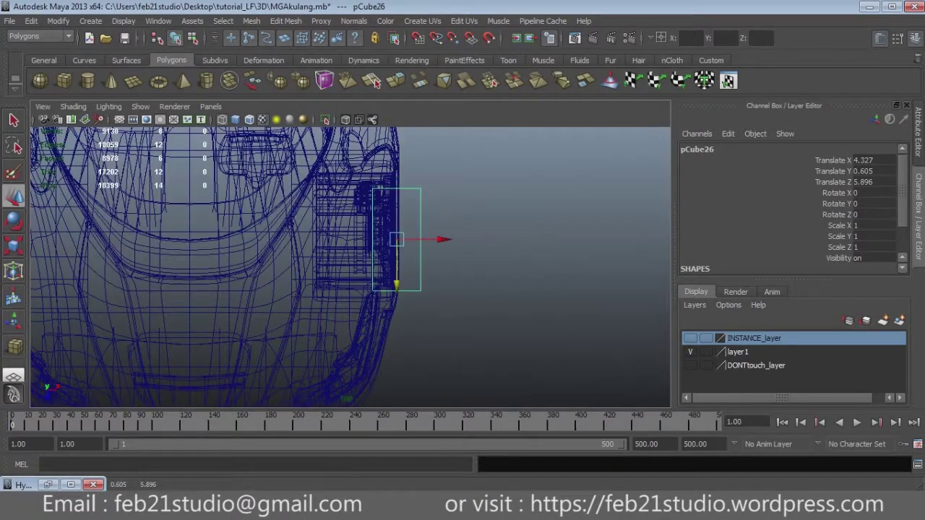
key(space)
scroll(347, 268, down, 3)
scroll(346, 268, down, 3)
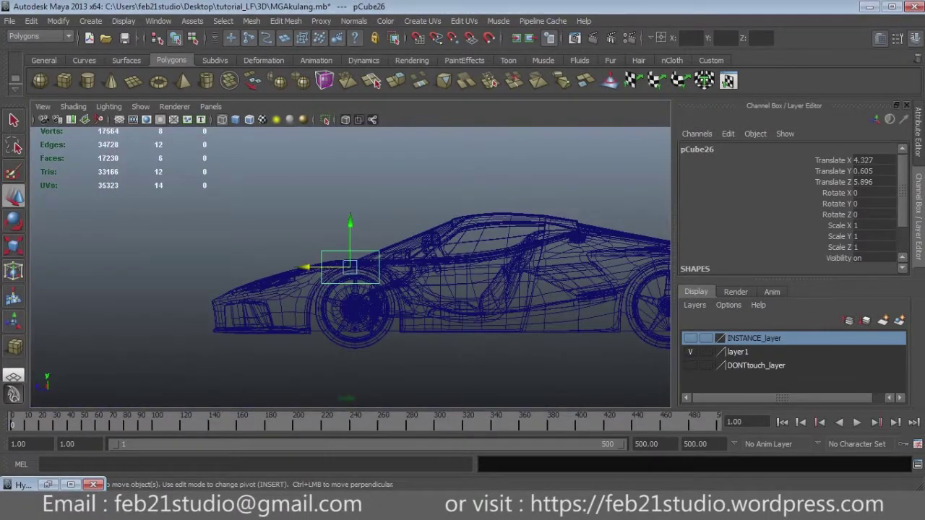
scroll(350, 267, up, 2)
scroll(350, 267, up, 3)
drag(362, 196, 361, 237)
scroll(340, 239, up, 3)
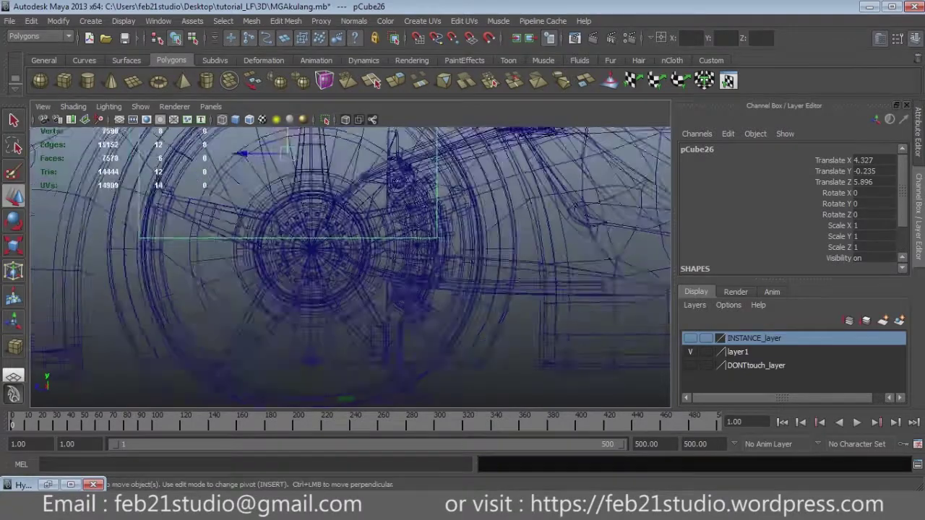
Step: Shrink the cube to a 0.072 uniform scale and lower it onto the wheel's top
key(r)
mouse_move(299, 170)
mouse_down()
mouse_move(232, 181)
mouse_move(269, 179)
mouse_up()
scroll(289, 217, up, 2)
key(w)
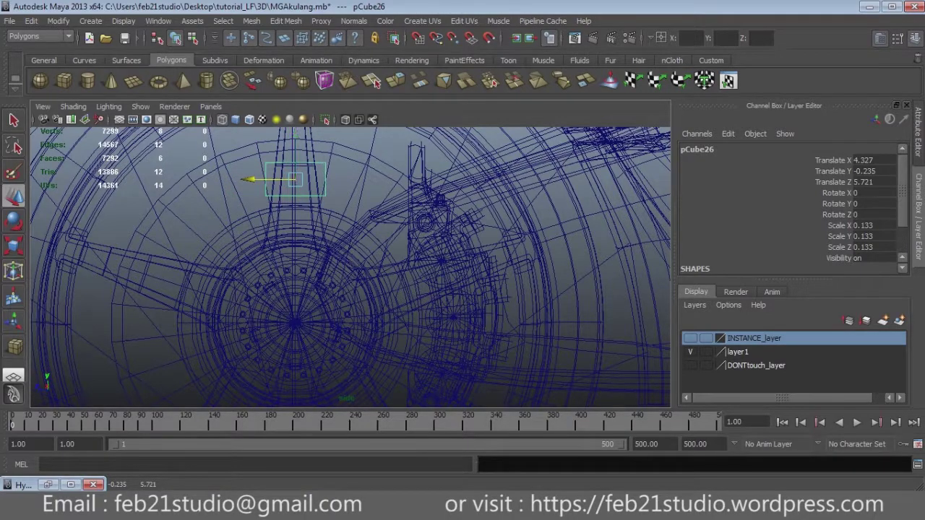
drag(295, 155, 295, 173)
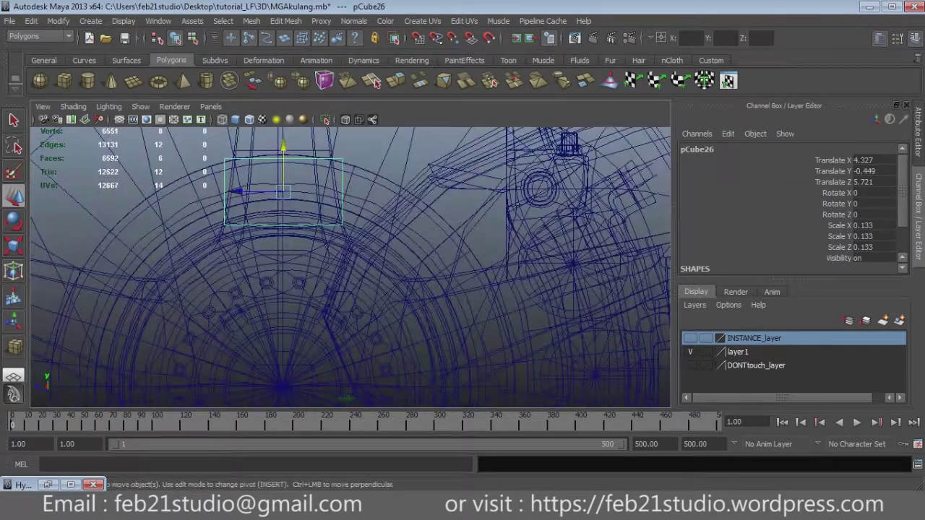
scroll(347, 239, up, 3)
scroll(350, 263, down, 5)
scroll(350, 264, up, 3)
scroll(350, 264, up, 2)
Step: Slide the cube inward along X to 3.778 and nudge it slightly upward
alt+drag(347, 261, 404, 239)
scroll(350, 264, down, 4)
scroll(289, 304, up, 3)
scroll(289, 304, up, 2)
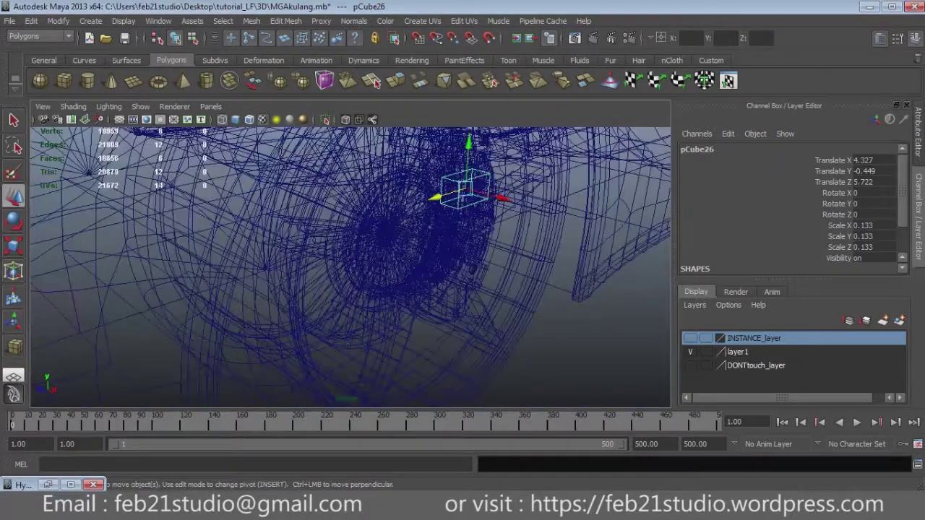
key(5)
alt+drag(347, 261, 404, 275)
mouse_move(506, 264)
mouse_down()
mouse_move(376, 231)
mouse_move(427, 216)
mouse_up()
mouse_move(350, 268)
alt+mouse_down()
mouse_move(434, 253)
mouse_move(390, 303)
mouse_move(462, 239)
mouse_move(434, 217)
alt+mouse_up()
scroll(351, 267, up, 2)
key(r)
key(w)
drag(450, 166, 450, 155)
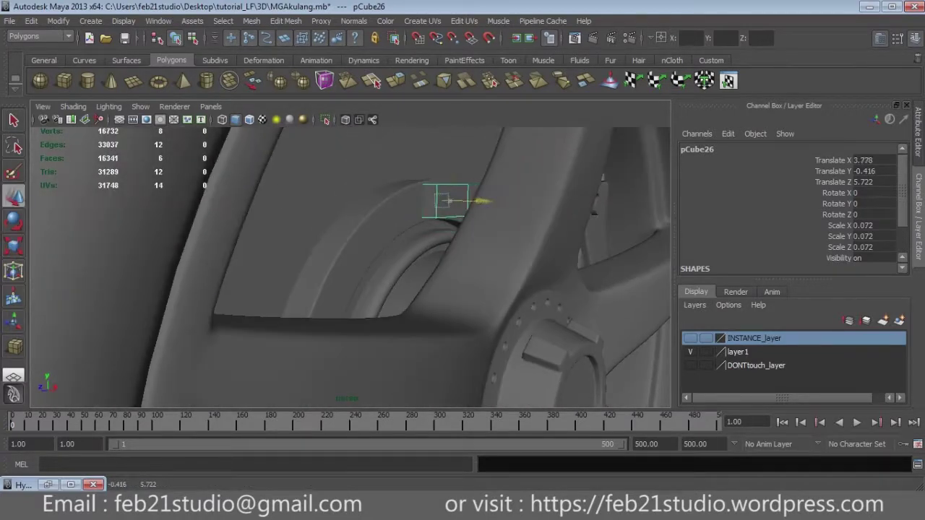
key(4)
key(space)
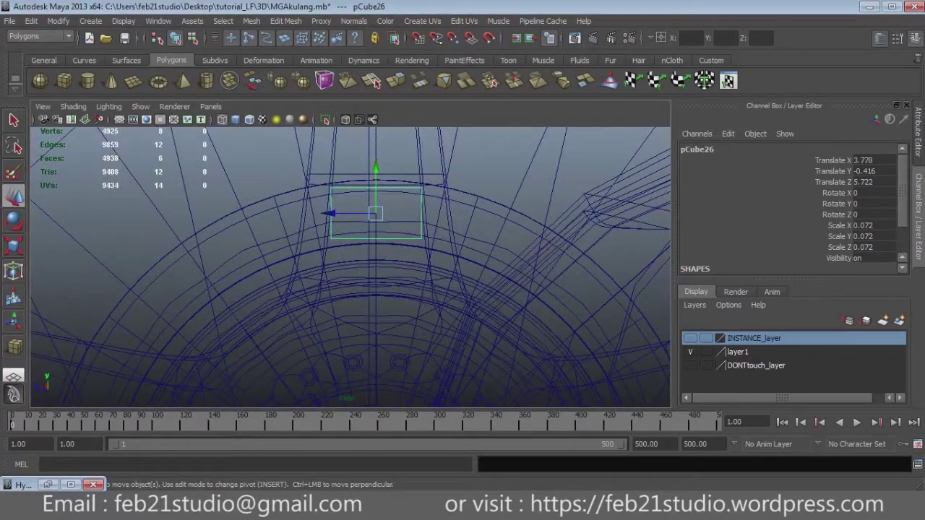
key(r)
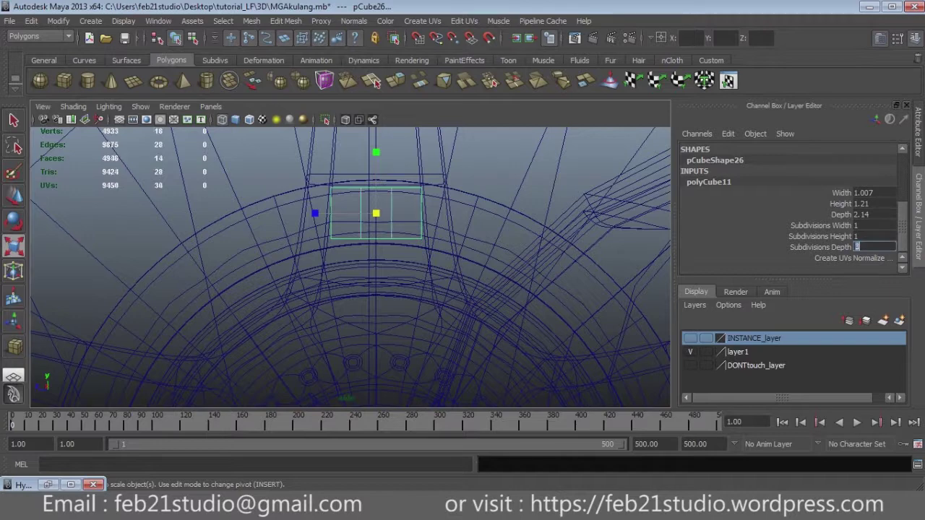
Step: Set polyCube11's depth subdivisions to 3, try 5, then undo that change
key(Return)
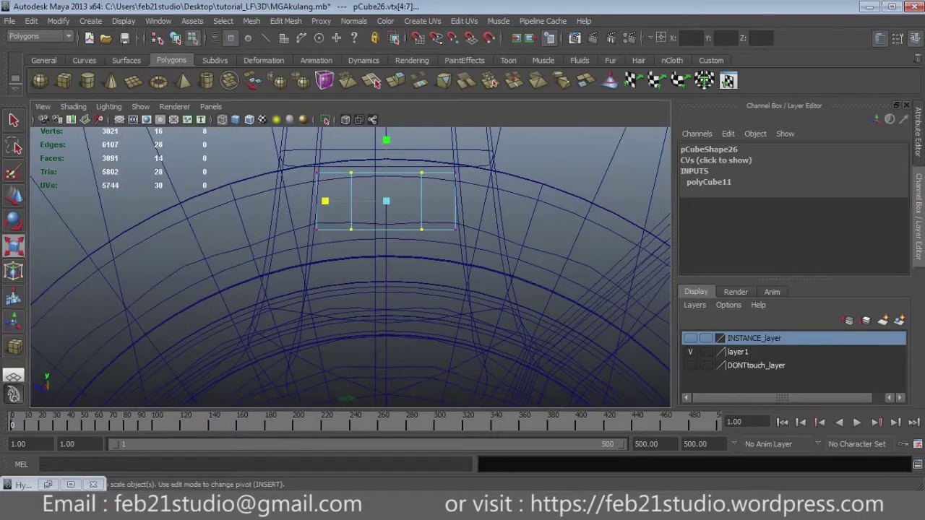
key(ctrl+z)
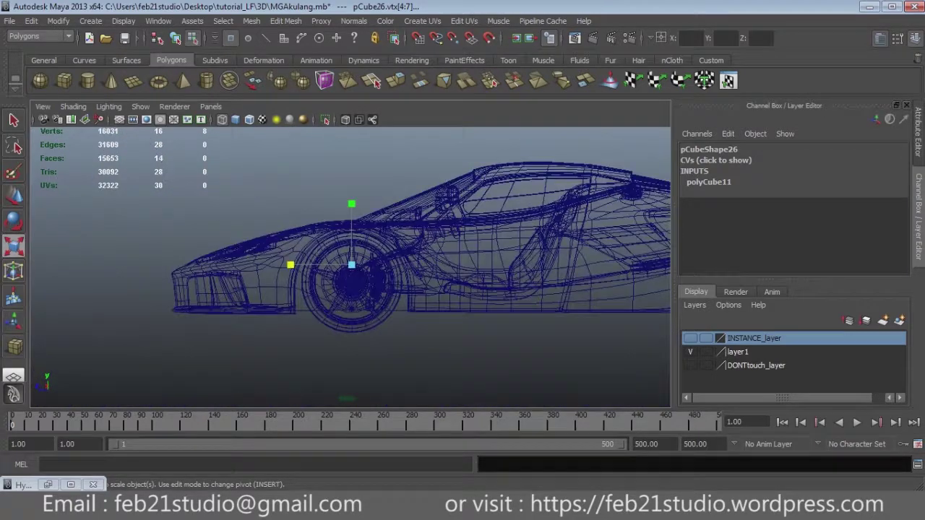
key(ctrl+z)
key(ctrl+z)
key(ctrl+z)
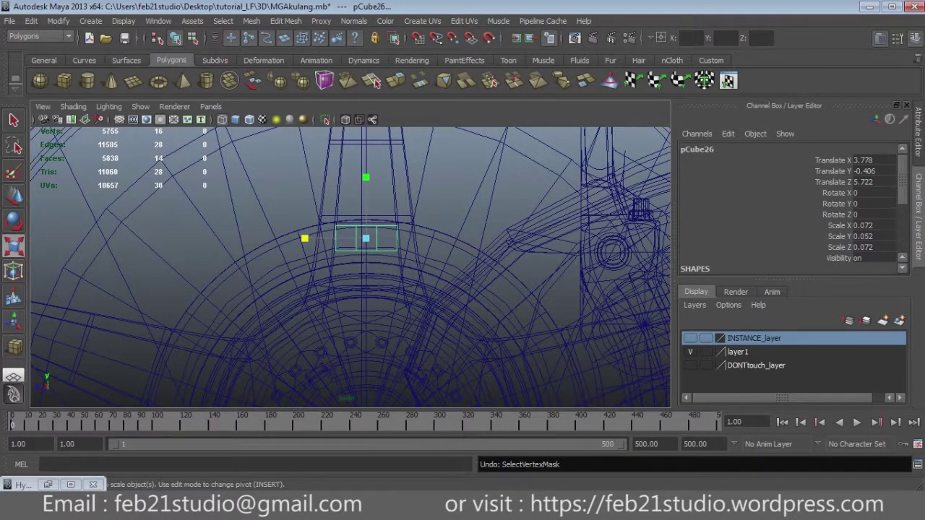
scroll(791, 202, down, 3)
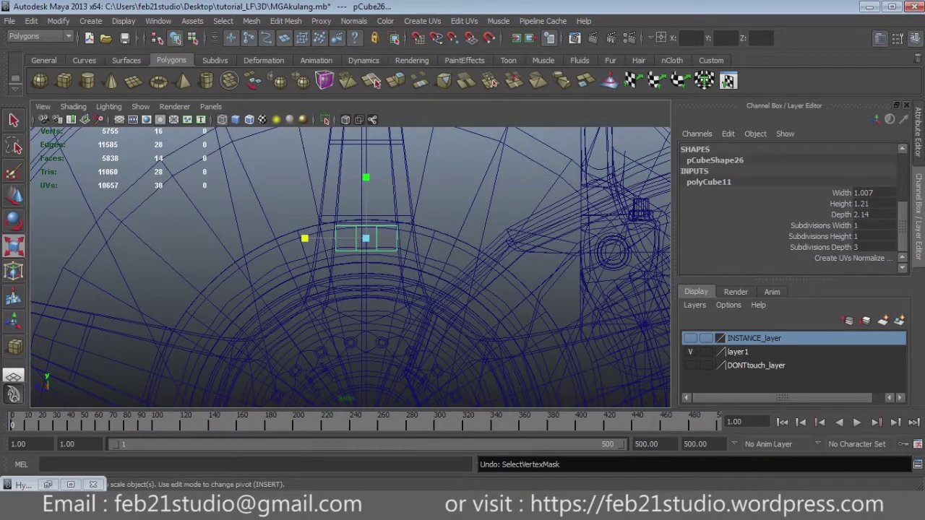
key(Return)
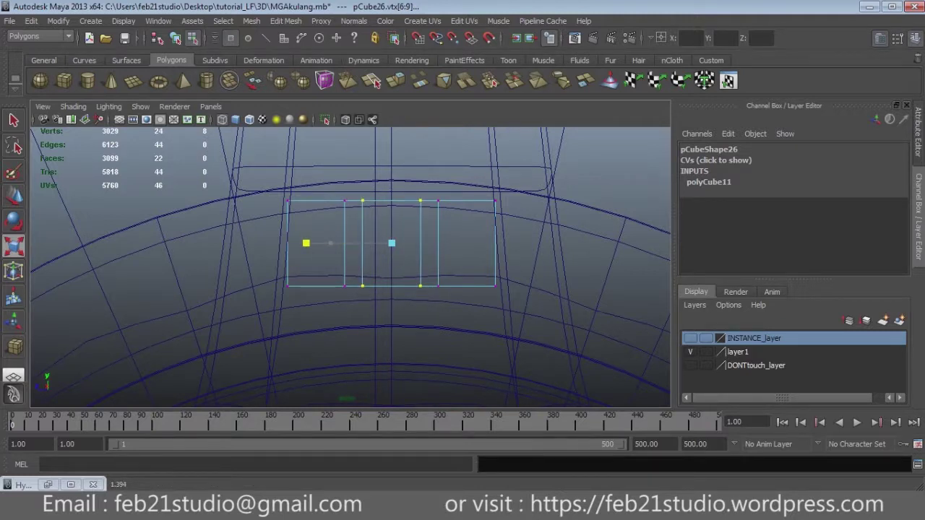
key(ctrl+z)
key(ctrl+z)
key(ctrl+z)
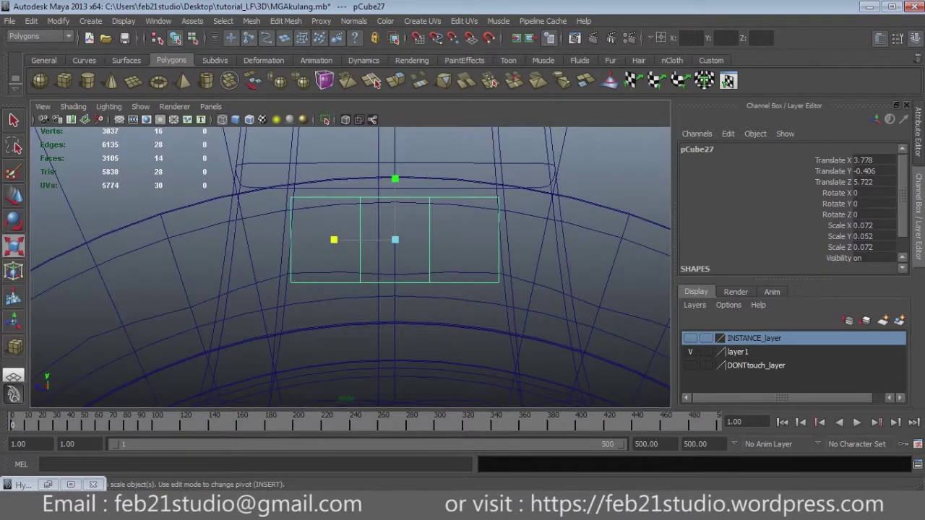
Step: Pull the copied cube's left vertices inward in vertex mode
key(F9)
drag(333, 239, 359, 239)
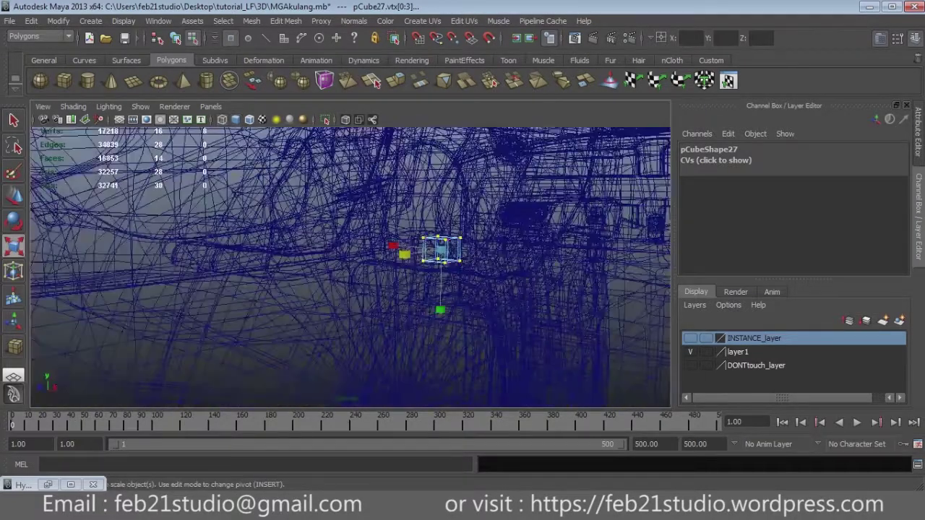
alt+drag(394, 289, 505, 275)
alt+drag(433, 274, 361, 260)
click(369, 268)
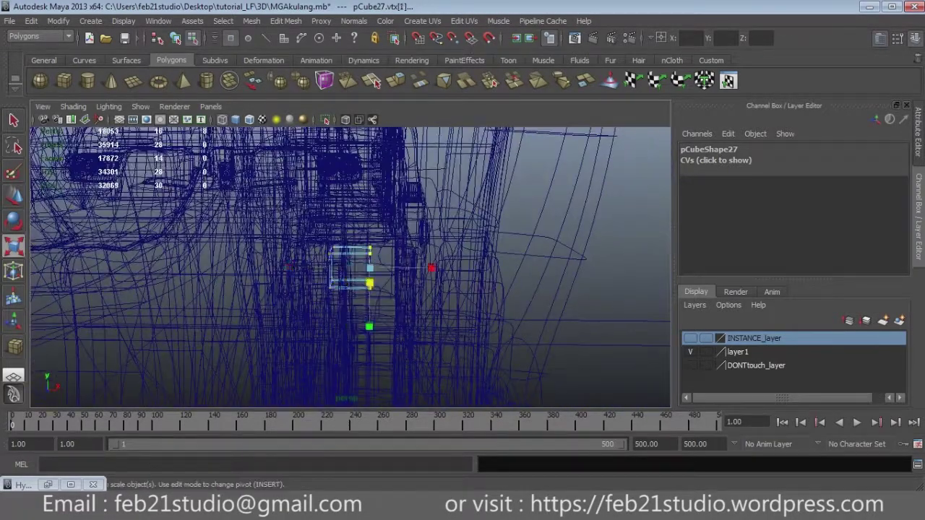
Step: Isolate the cube, select one of its edges and open the Edit Mesh menu
key(ctrl+1)
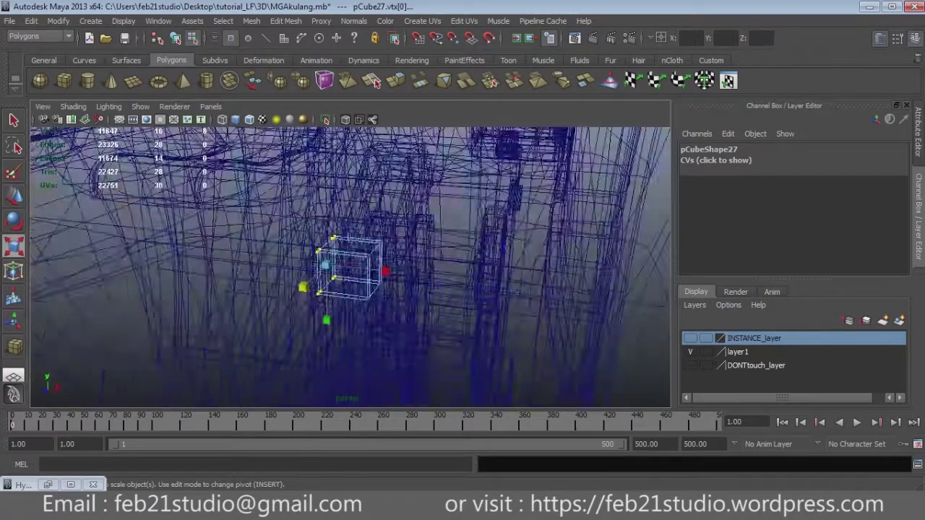
mouse_move(347, 267)
alt+mouse_down()
mouse_move(405, 260)
mouse_move(455, 370)
alt+mouse_up()
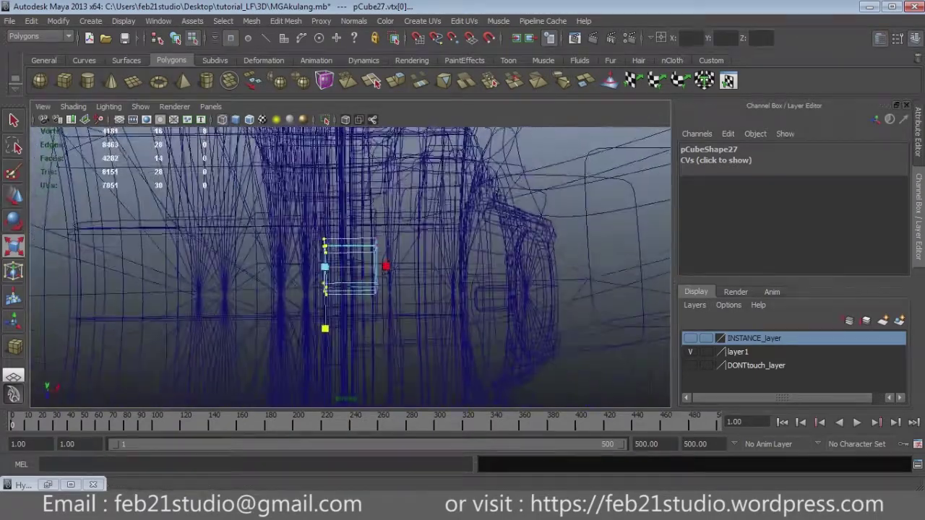
key(space)
key(space)
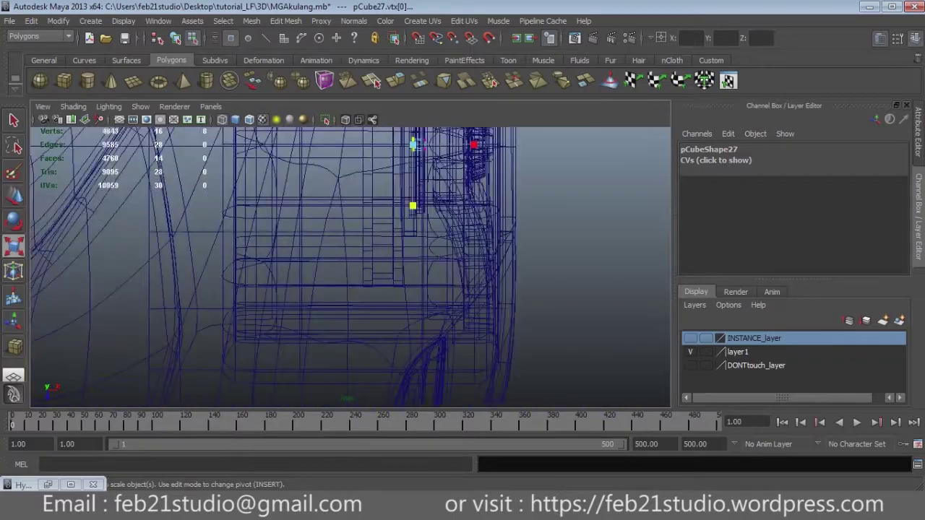
scroll(419, 210, down, 5)
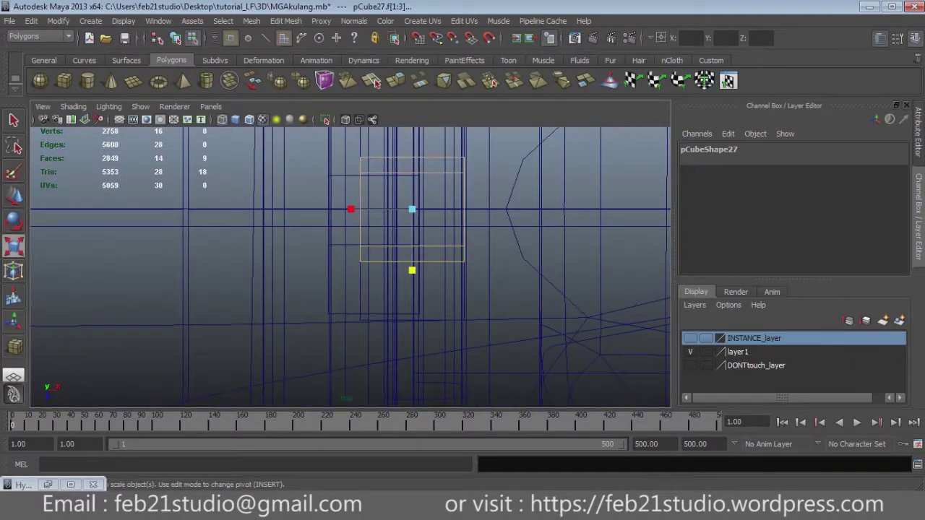
key(space)
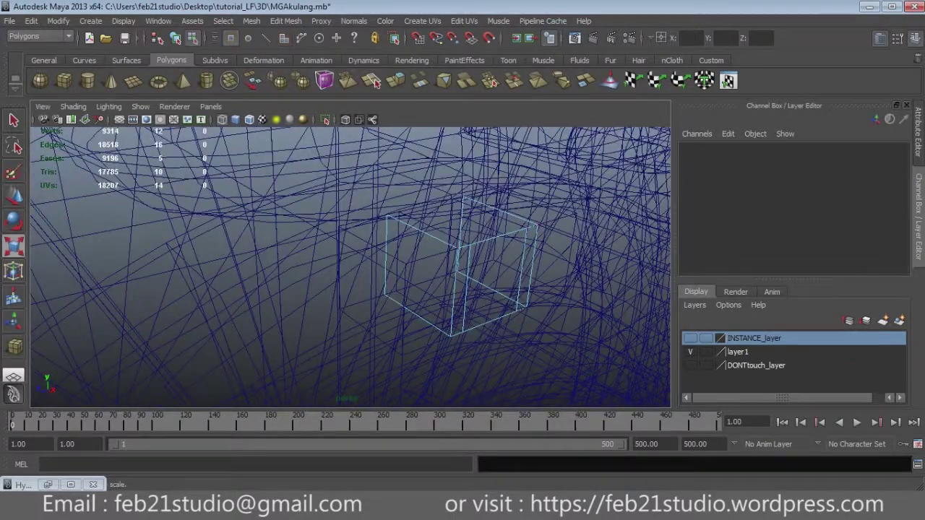
key(ctrl+e)
click(286, 20)
click(340, 28)
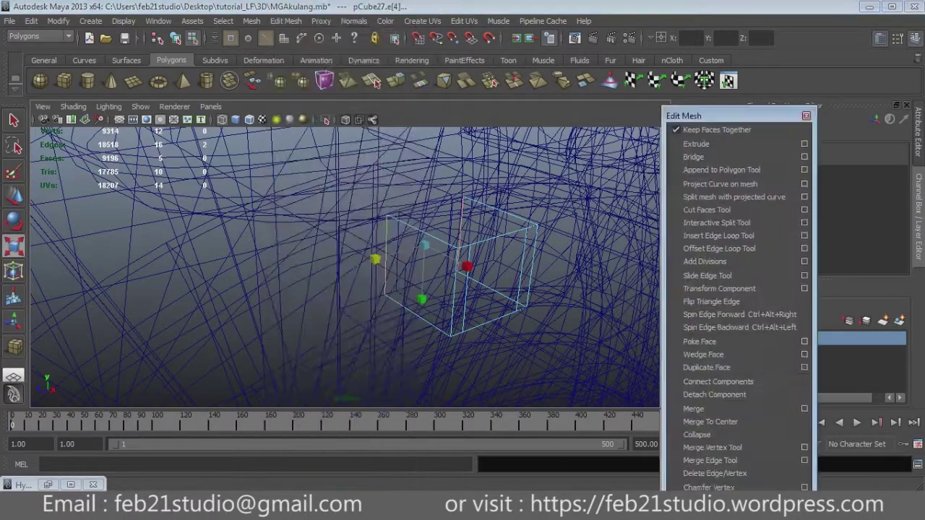
Step: Tear off Edit Mesh as a floating list and extrude the cube's edge twice
drag(697, 128, 745, 133)
key(space)
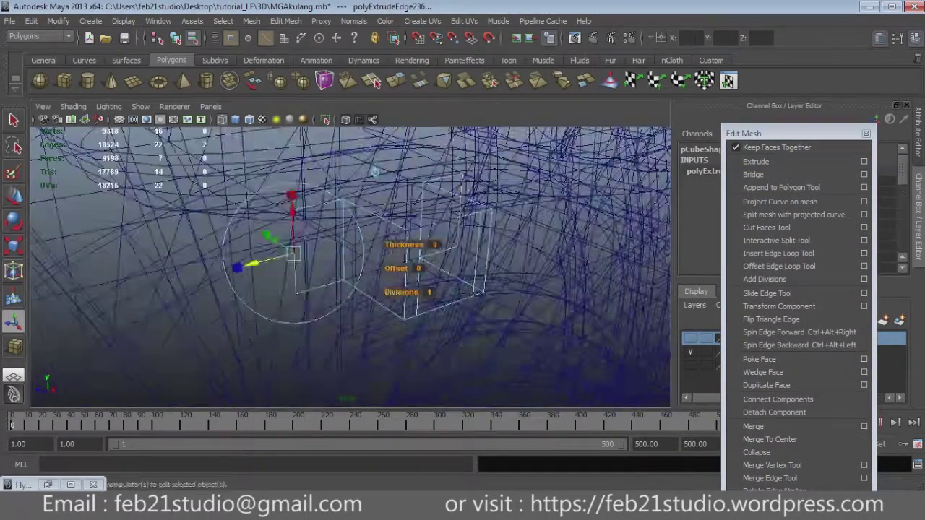
alt+drag(347, 275, 404, 260)
click(756, 161)
alt+drag(520, 221, 481, 197)
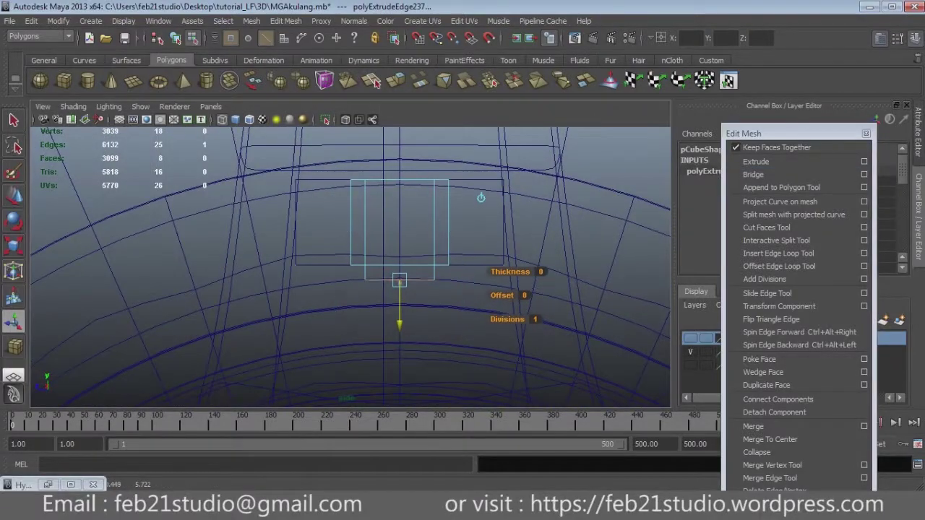
click(756, 161)
mouse_move(433, 253)
alt+mouse_down()
mouse_move(433, 217)
mouse_move(349, 266)
alt+mouse_up()
scroll(350, 266, up, 5)
Step: Slide the new edge along X, raise it, and scale both vertex columns apart
drag(436, 274, 448, 274)
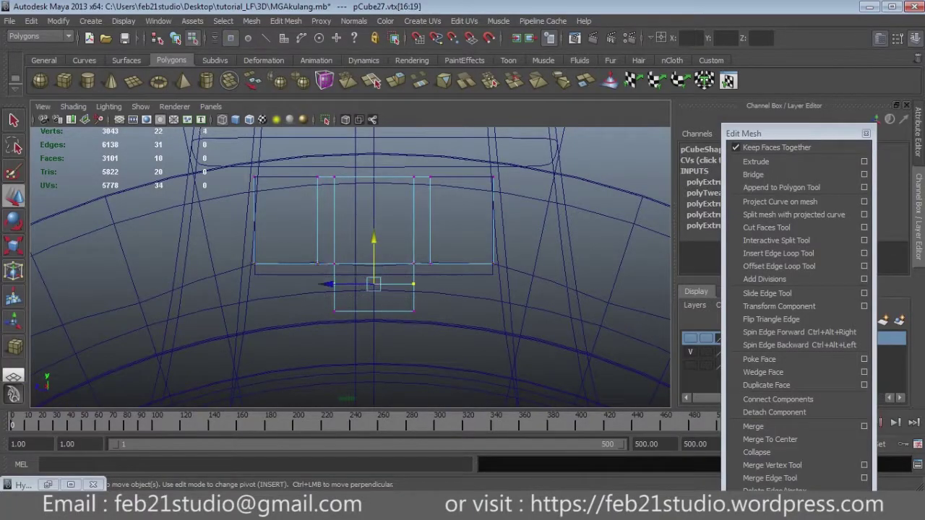
drag(374, 239, 373, 235)
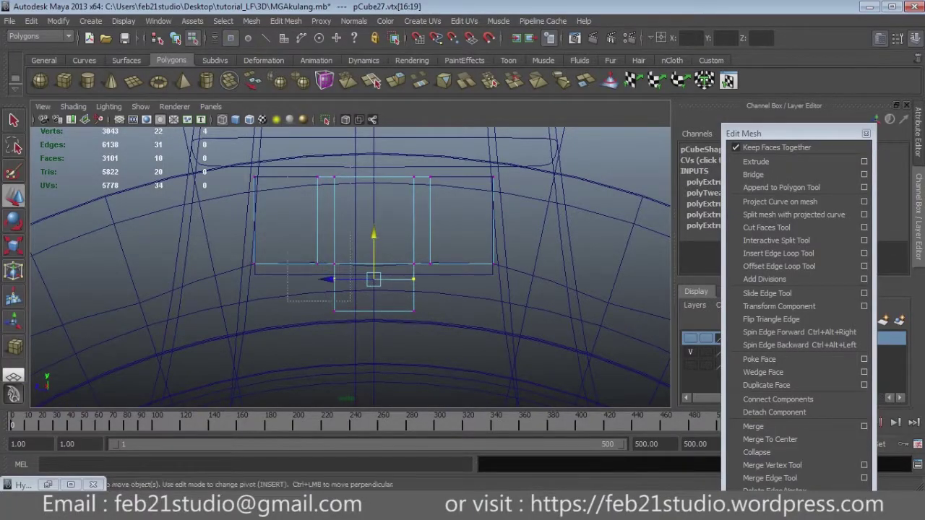
drag(289, 244, 271, 244)
shift+drag(401, 166, 440, 318)
key(r)
mouse_move(311, 244)
mouse_down()
mouse_move(285, 244)
mouse_move(306, 244)
mouse_up()
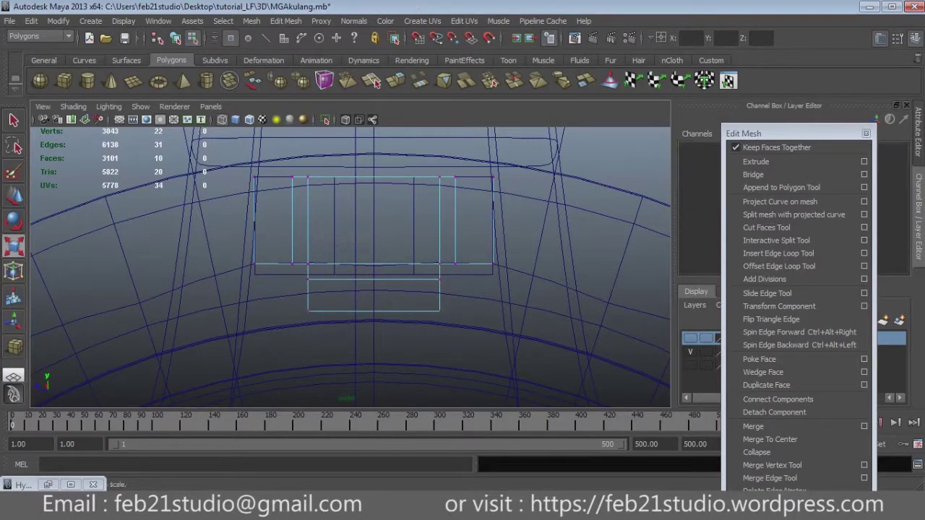
Step: In the top view, push the cube's right-side vertices left to narrow it
key(space)
key(space)
key(5)
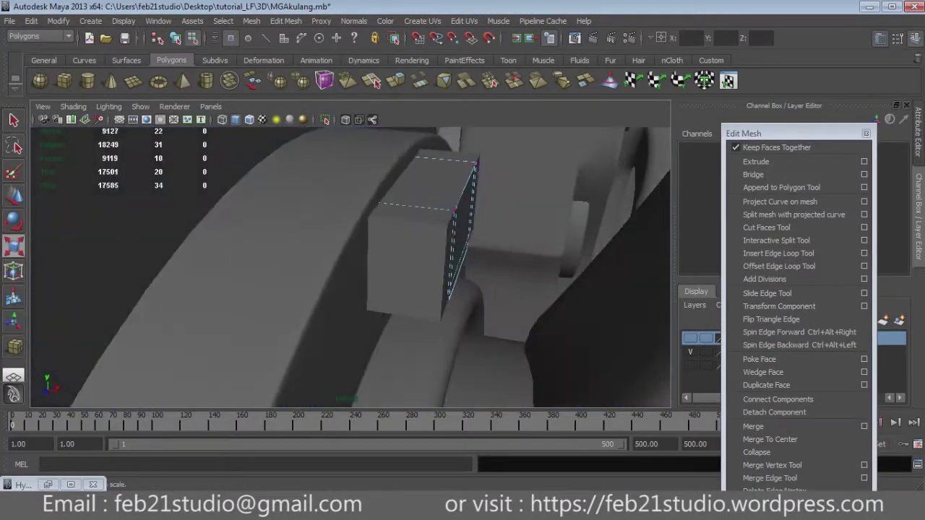
click(433, 217)
key(space)
key(space)
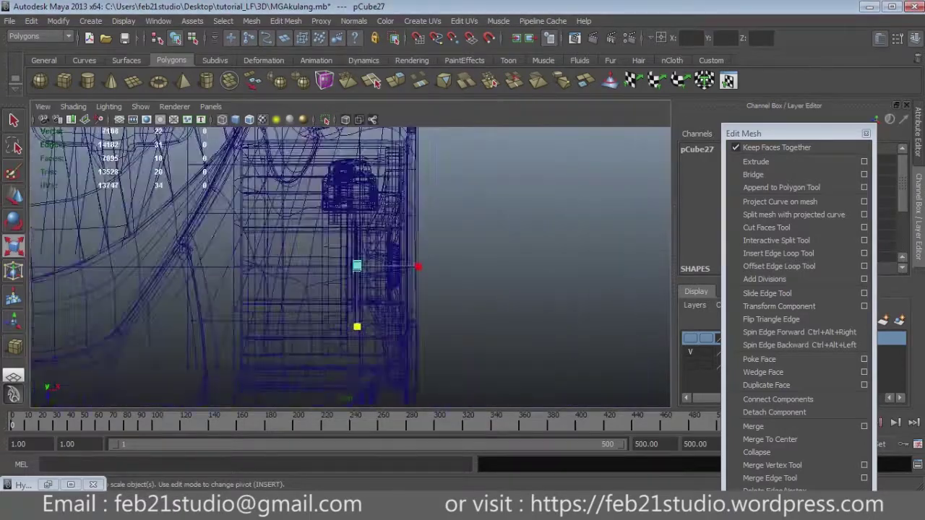
key(space)
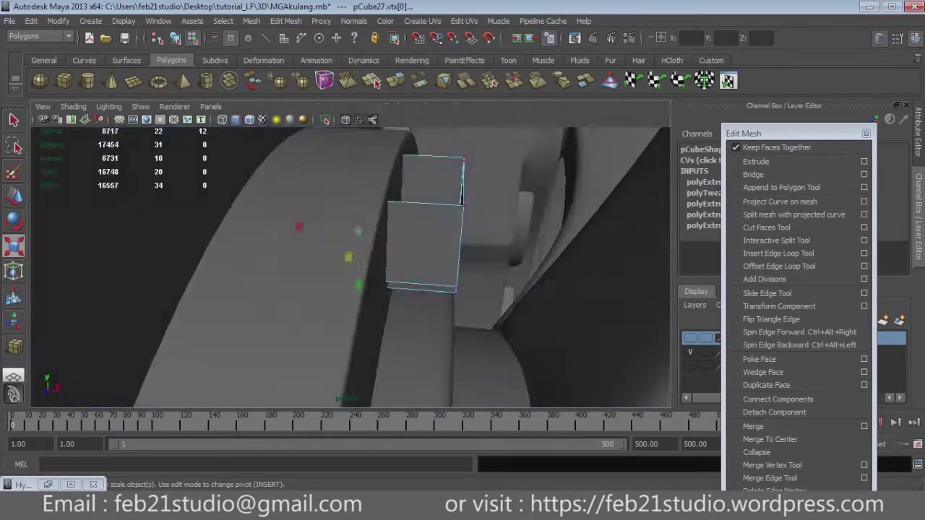
key(w)
drag(481, 144, 430, 303)
drag(463, 225, 441, 225)
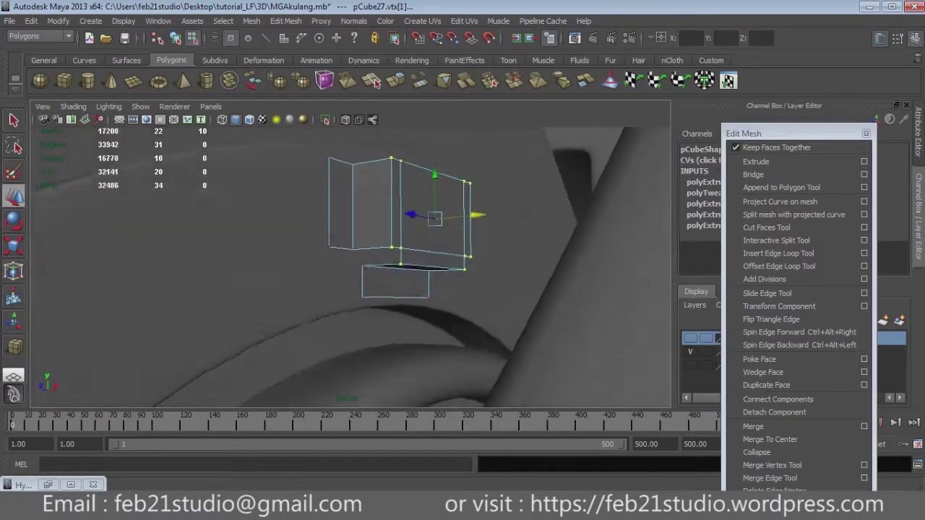
Step: Extrude the selected faces from the front view
key(space)
key(space)
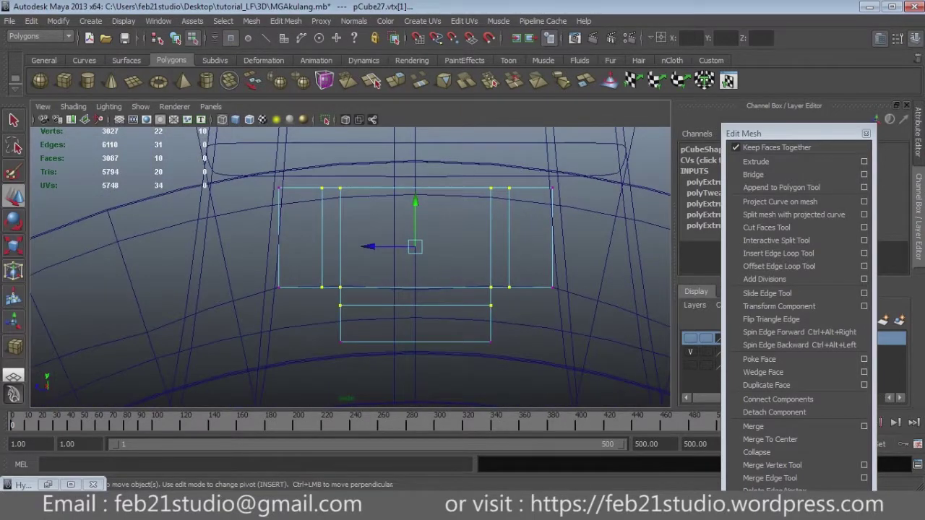
click(755, 161)
key(space)
key(space)
Step: Check the extruded liner piece's profile in the front view and wireframe perspective
alt+drag(390, 239, 437, 212)
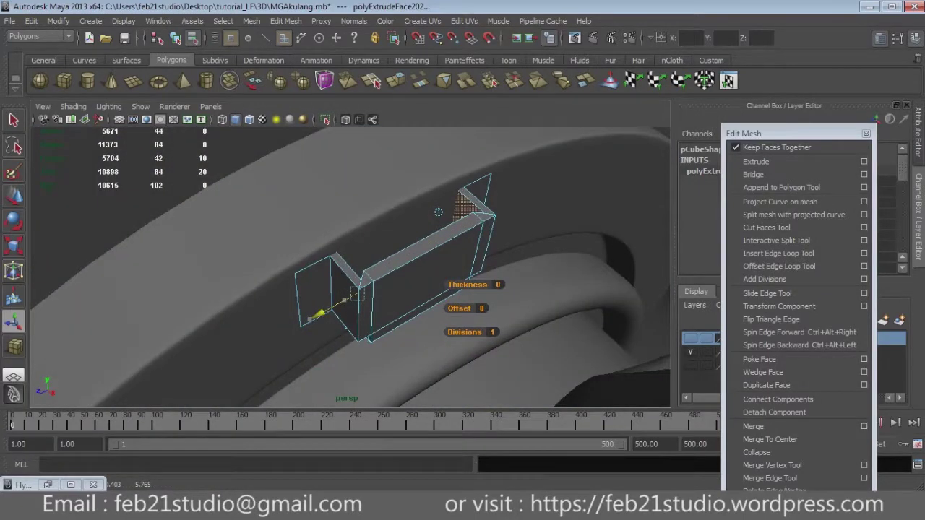
key(space)
key(space)
alt+middle_drag(495, 207, 527, 241)
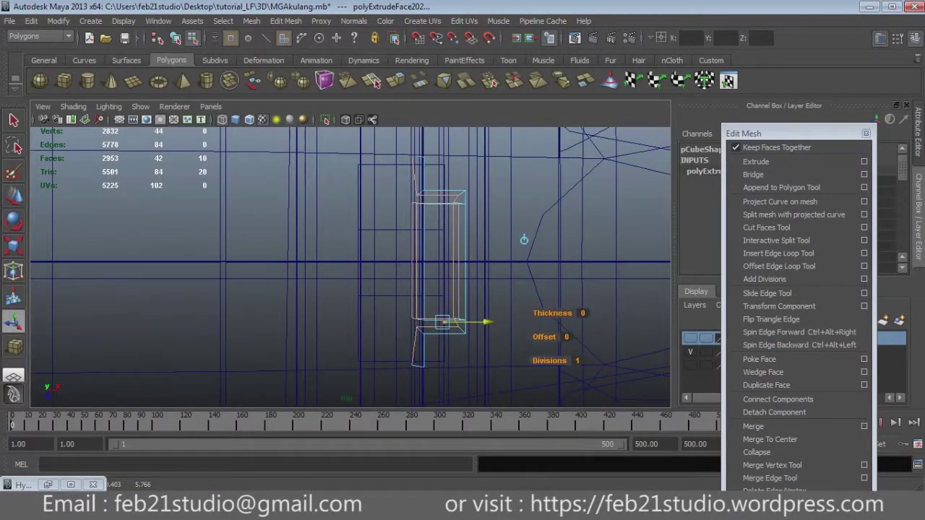
alt+middle_drag(526, 239, 525, 247)
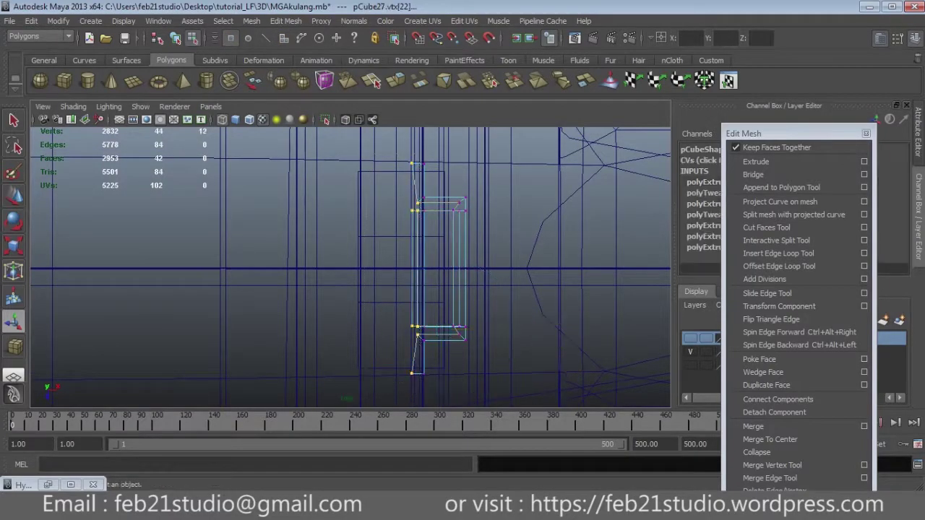
key(space)
key(space)
key(4)
key(space)
key(space)
key(r)
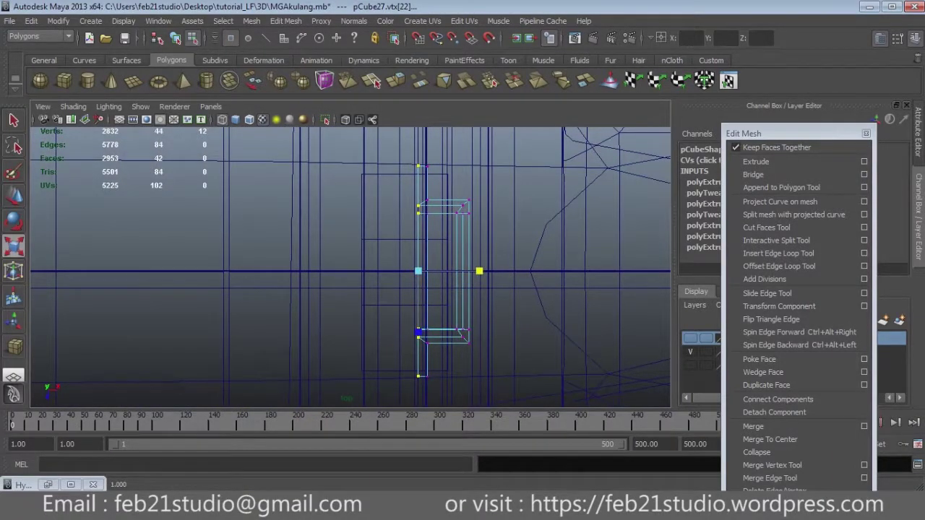
alt+drag(347, 267, 433, 239)
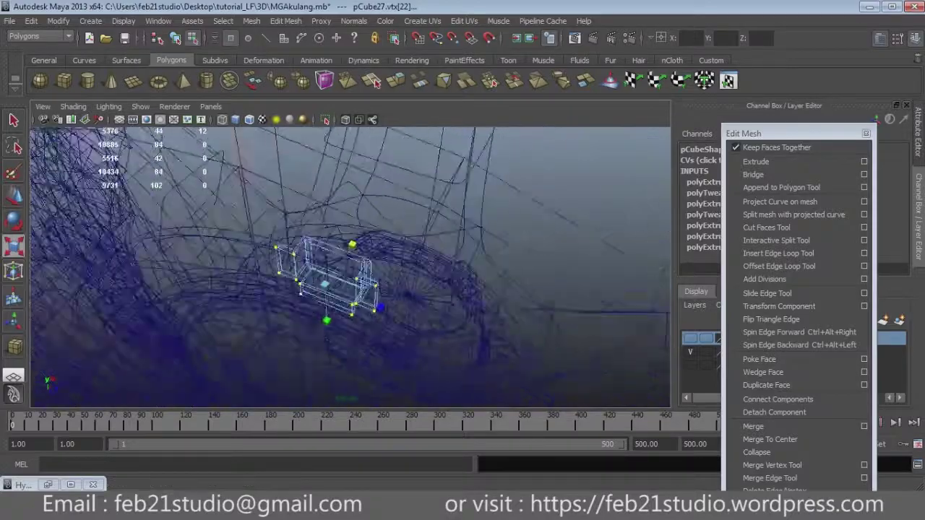
mouse_move(347, 268)
alt+mouse_down()
mouse_move(376, 246)
mouse_move(390, 261)
mouse_move(361, 260)
alt+mouse_up()
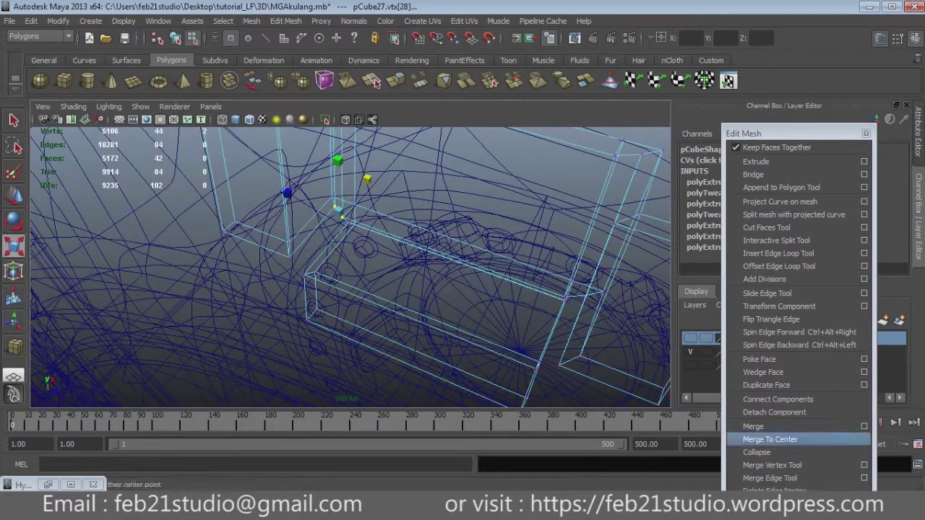
Step: Merge the chosen liner vertices and try moving and scaling them from several angles
click(770, 439)
alt+drag(347, 267, 404, 253)
alt+drag(347, 268, 412, 257)
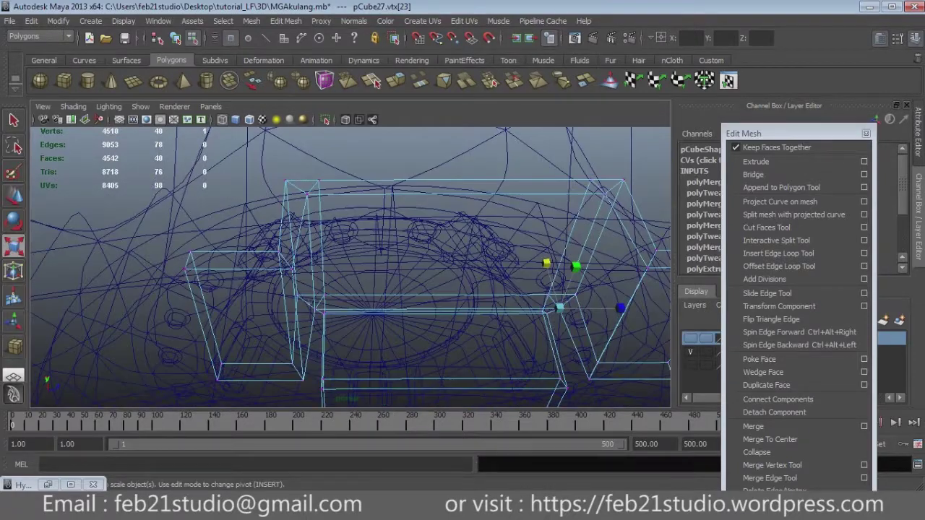
alt+drag(347, 267, 404, 256)
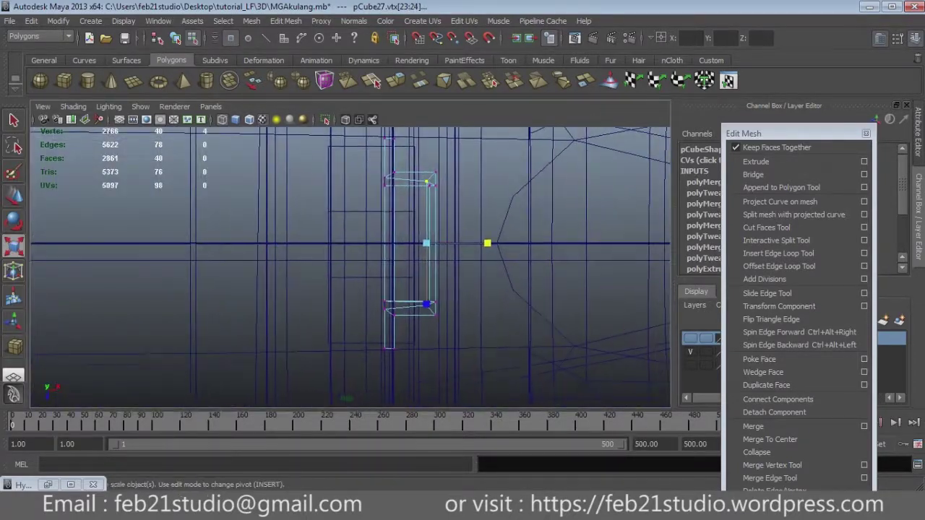
key(w)
alt+middle_drag(429, 244, 388, 265)
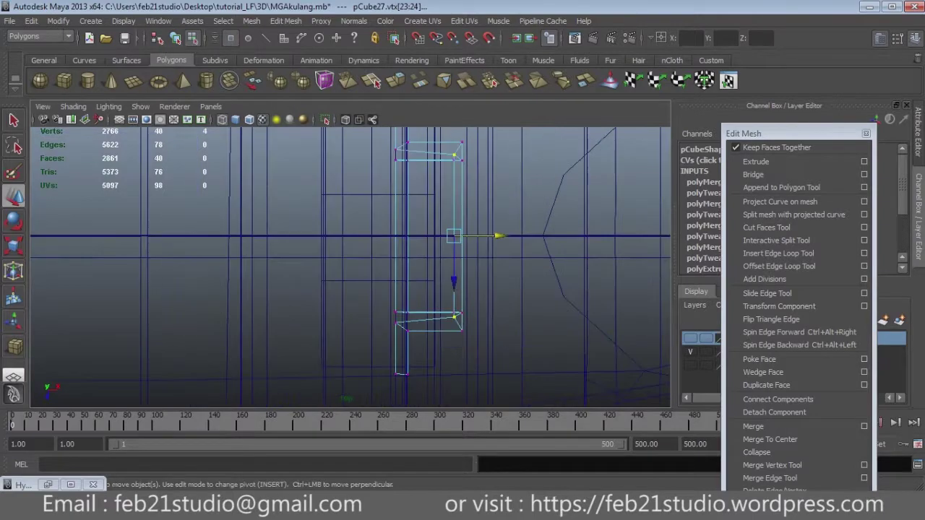
key(r)
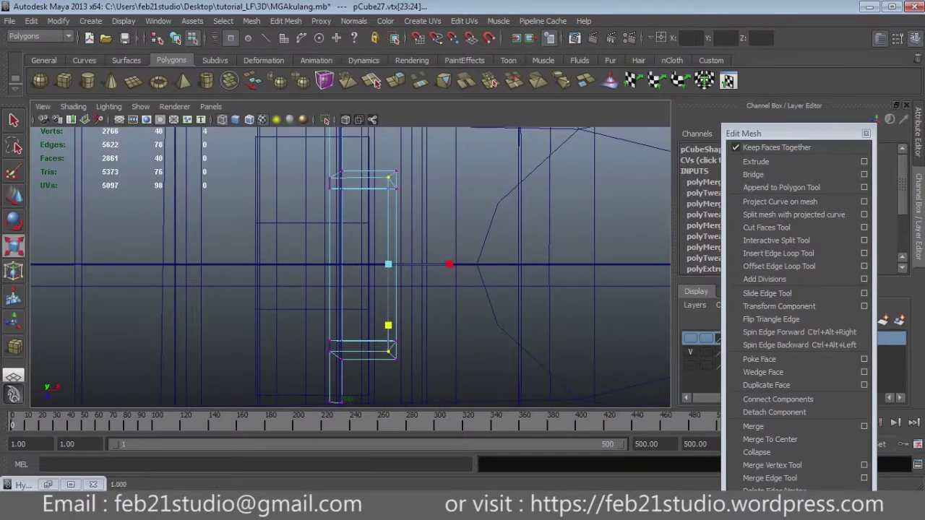
scroll(372, 340, up, 2)
scroll(350, 267, down, 3)
scroll(350, 267, up, 2)
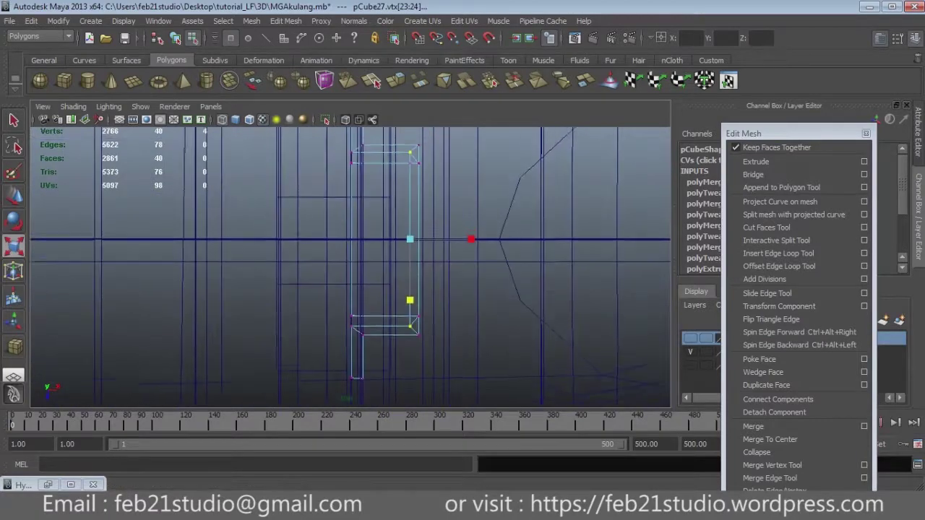
mouse_move(351, 268)
alt+mouse_down()
mouse_move(350, 216)
mouse_move(369, 230)
alt+mouse_up()
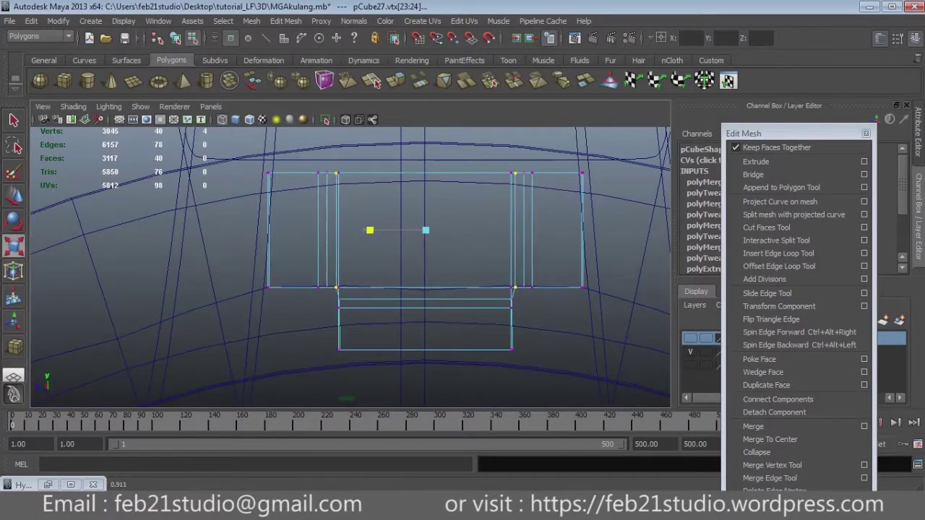
Step: Undo the bad vertex merges and return to the front orthographic view
key(space)
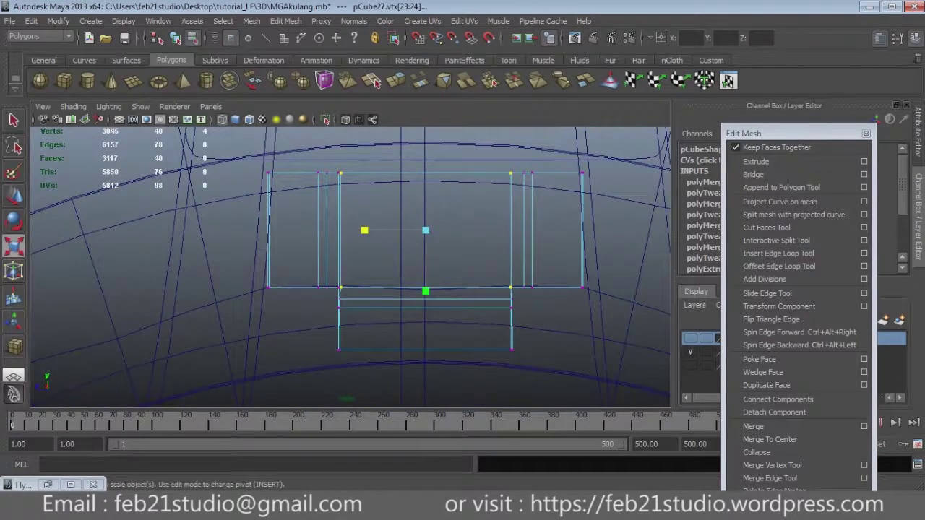
key(ctrl+z)
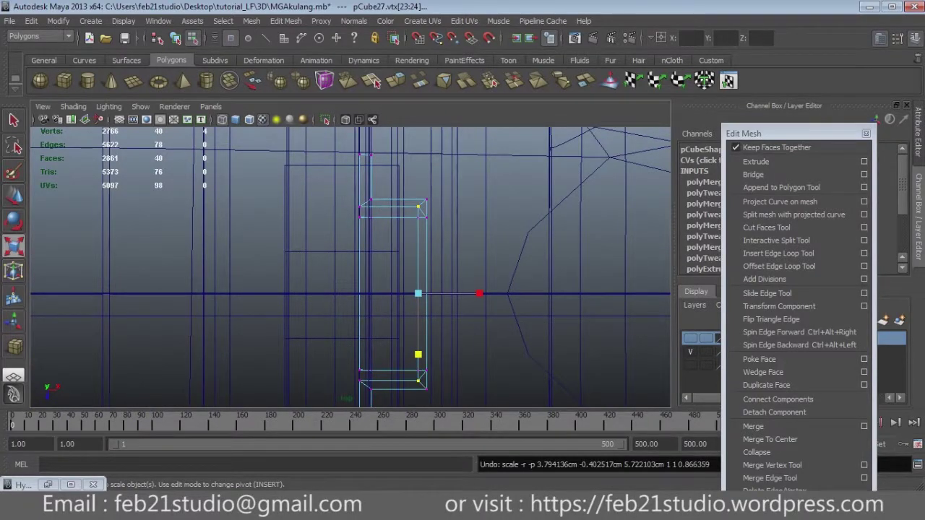
key(space)
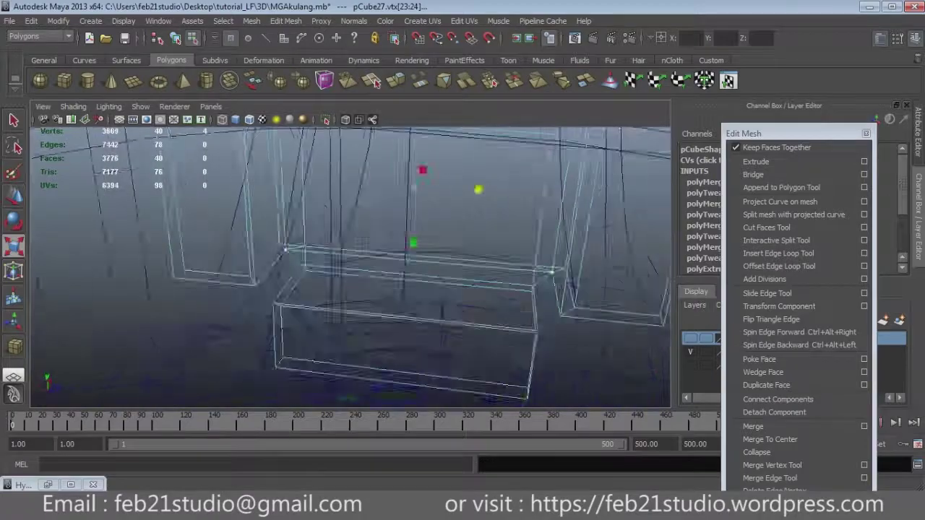
key(ctrl+z)
key(ctrl+z)
key(ctrl+z)
key(ctrl+z)
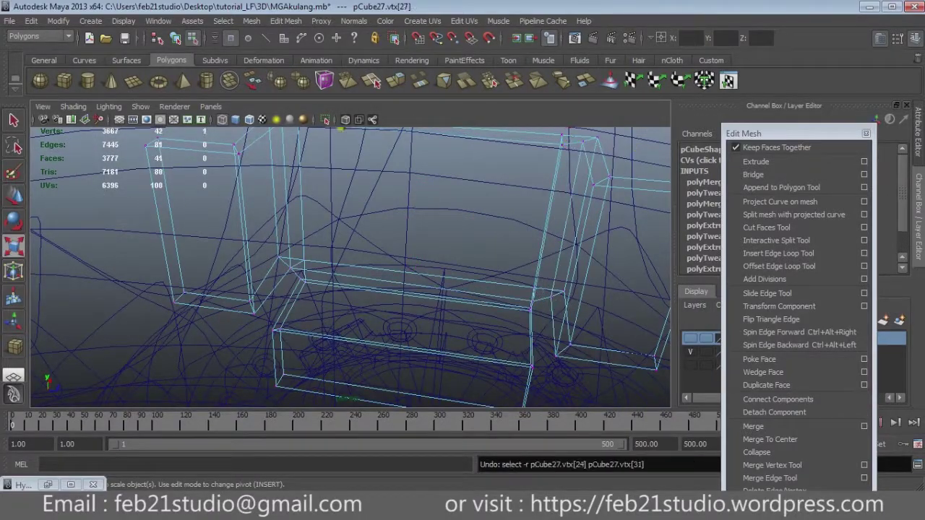
key(ctrl+z)
alt+drag(340, 275, 396, 259)
key(space)
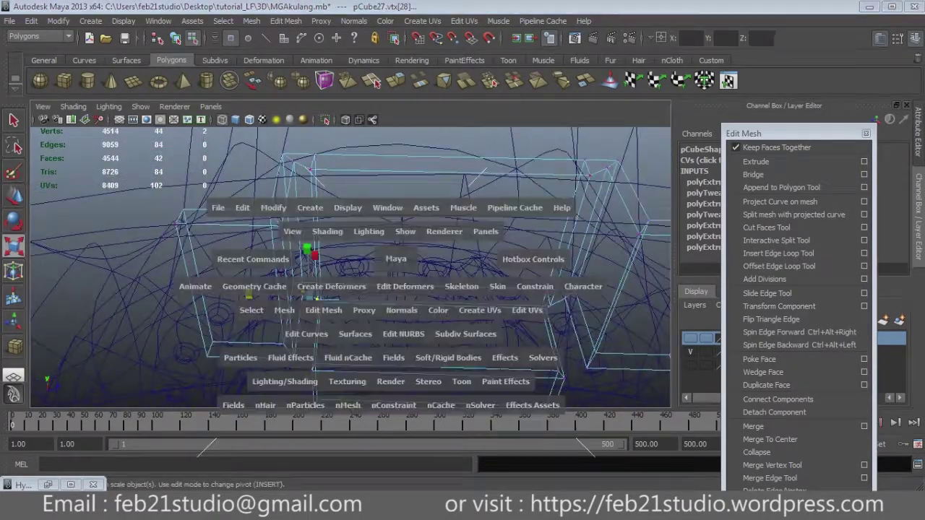
key(space)
alt+drag(396, 259, 434, 238)
key(space)
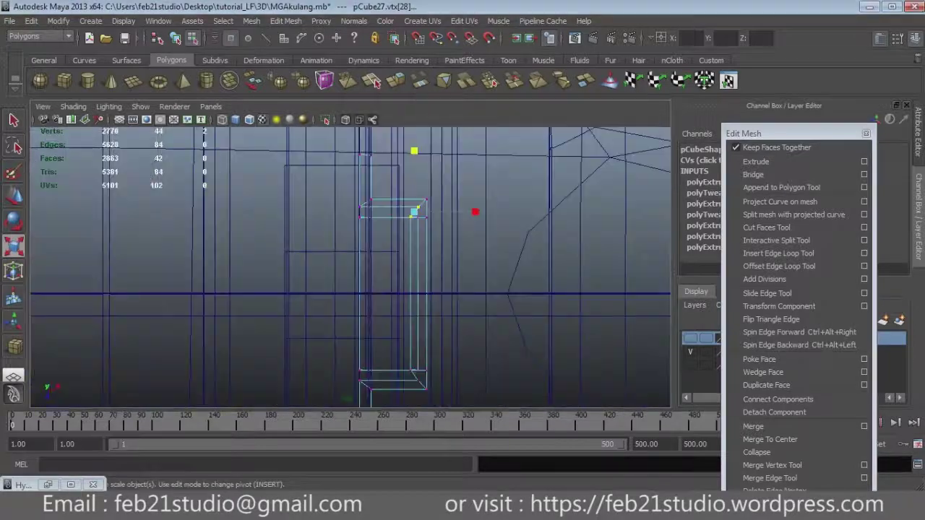
scroll(346, 383, up, 2)
Step: Shift the vertex column slightly right and scale the top vertex row to fit
key(w)
drag(474, 264, 481, 264)
alt+middle_drag(433, 289, 429, 292)
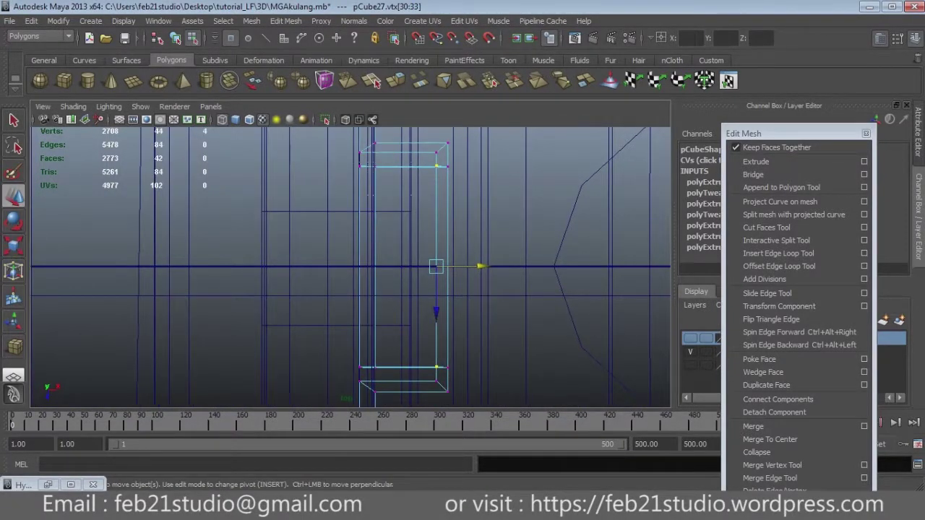
drag(347, 153, 462, 178)
key(r)
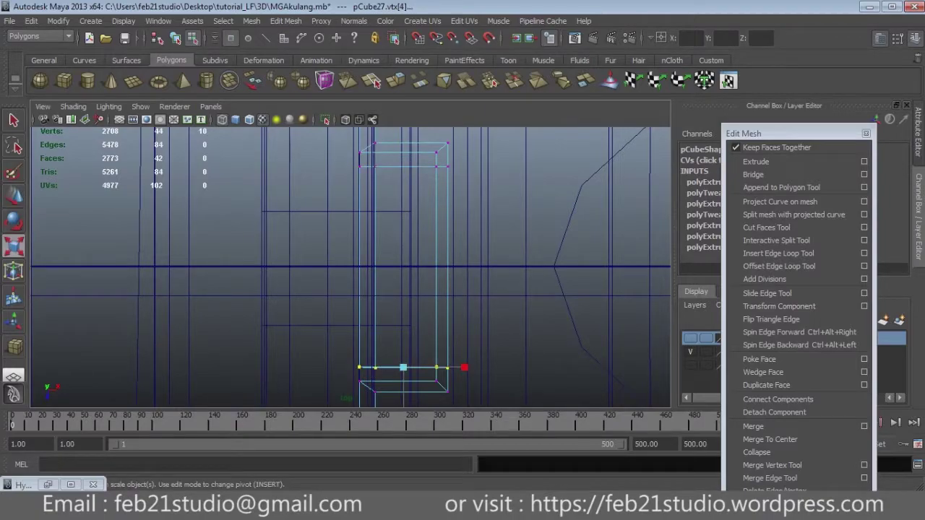
alt+middle_drag(351, 325, 351, 270)
key(space)
alt+drag(441, 252, 372, 302)
key(space)
key(space)
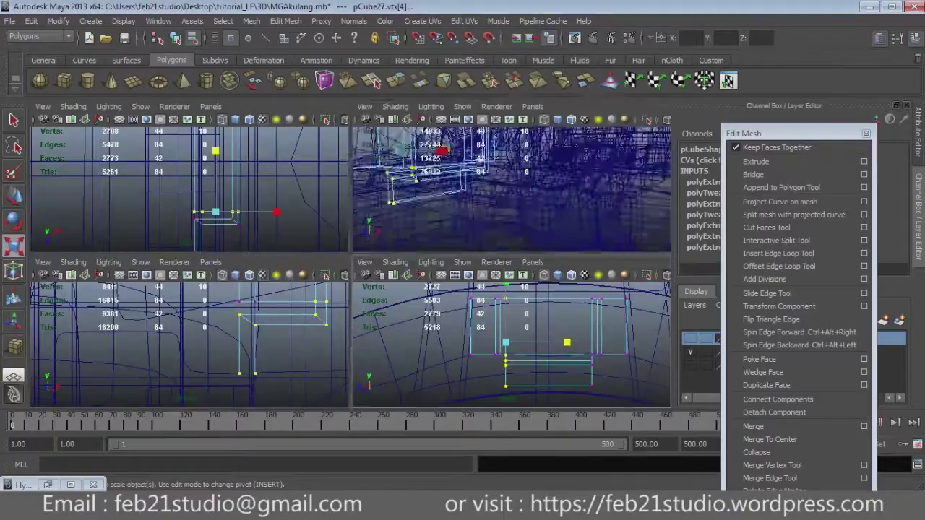
key(space)
alt+drag(347, 260, 285, 285)
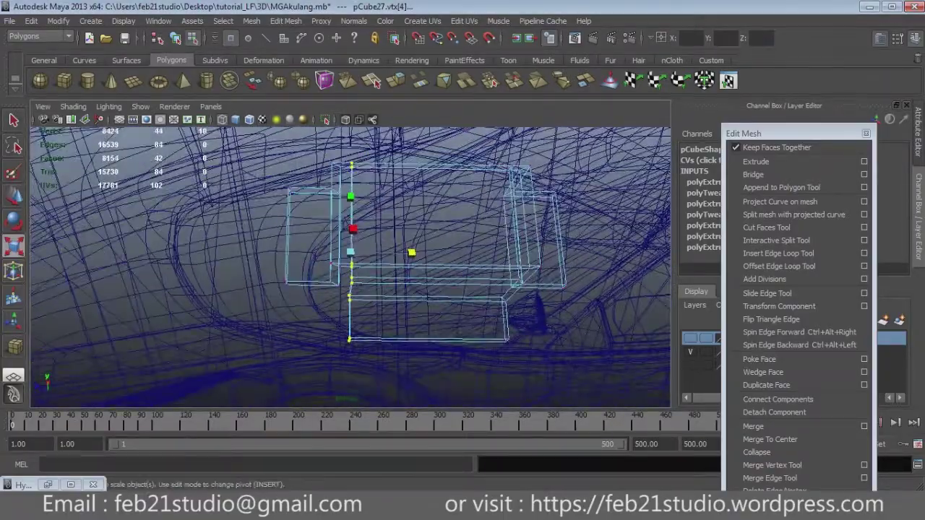
key(space)
key(space)
key(space)
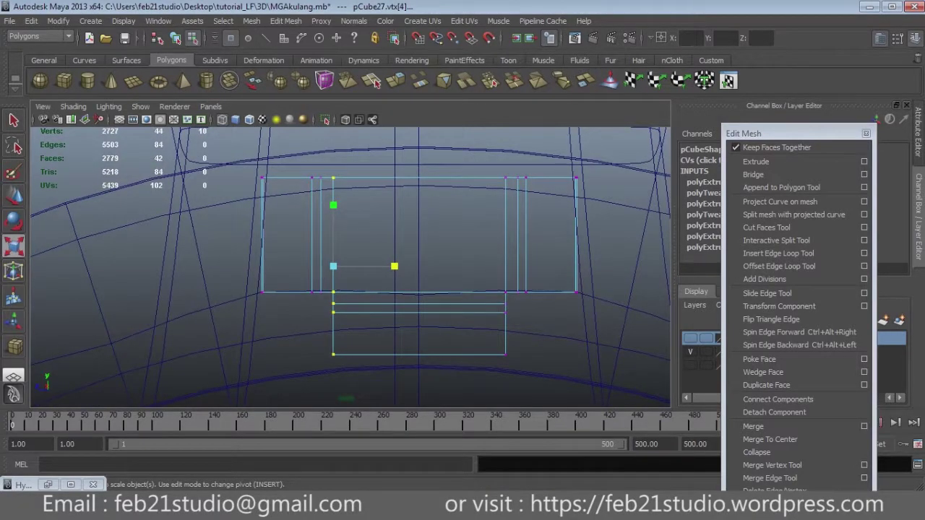
alt+drag(347, 260, 307, 231)
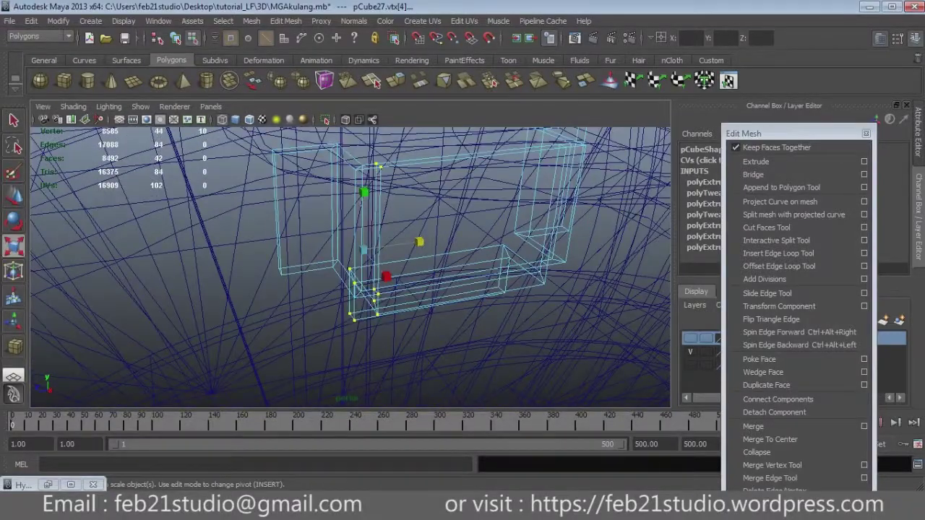
Step: Pick the liner's edges in edge mode and open Bevel Options
key(q)
key(F10)
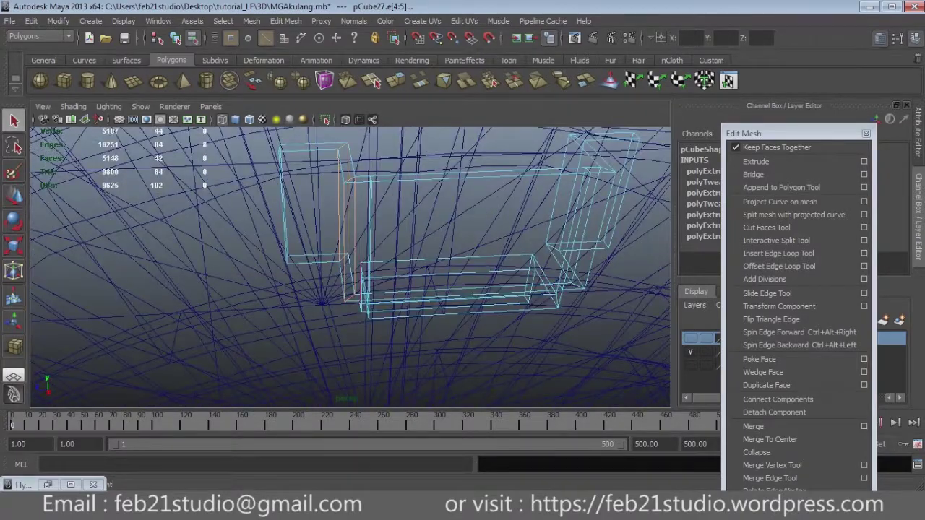
mouse_move(347, 267)
alt+mouse_down()
mouse_move(405, 239)
mouse_move(340, 260)
alt+mouse_up()
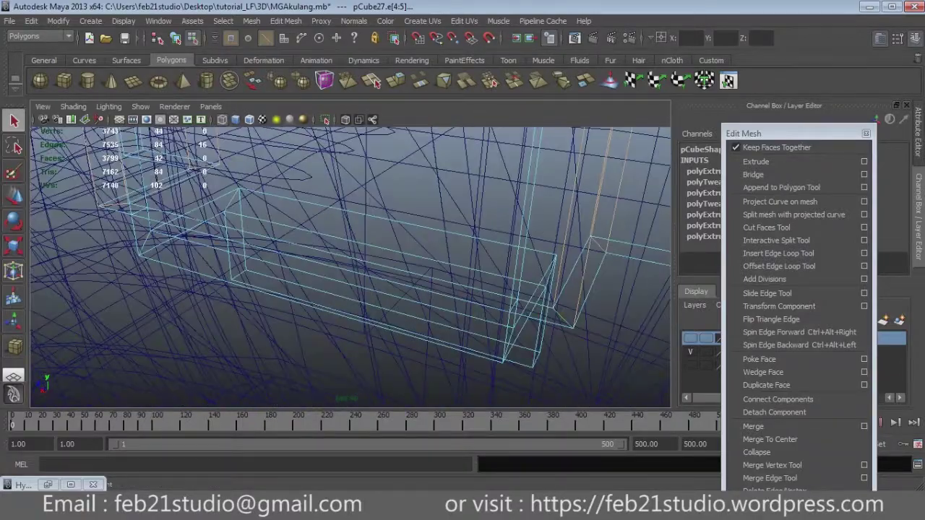
alt+right_drag(340, 260, 304, 275)
alt+drag(304, 275, 318, 267)
alt+right_drag(318, 267, 362, 253)
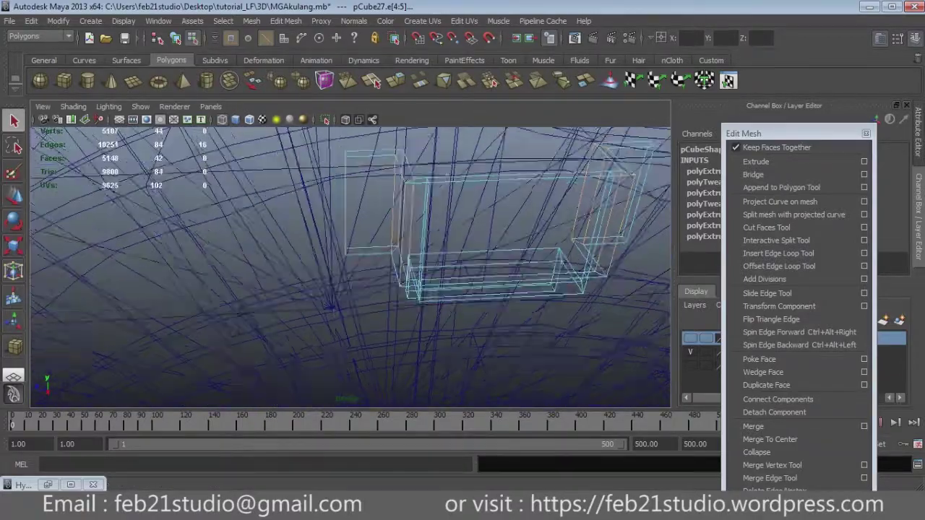
alt+drag(361, 253, 333, 268)
alt+right_drag(332, 268, 361, 253)
mouse_move(362, 253)
alt+mouse_down()
mouse_move(318, 264)
mouse_move(333, 260)
alt+mouse_up()
alt+right_drag(347, 260, 376, 245)
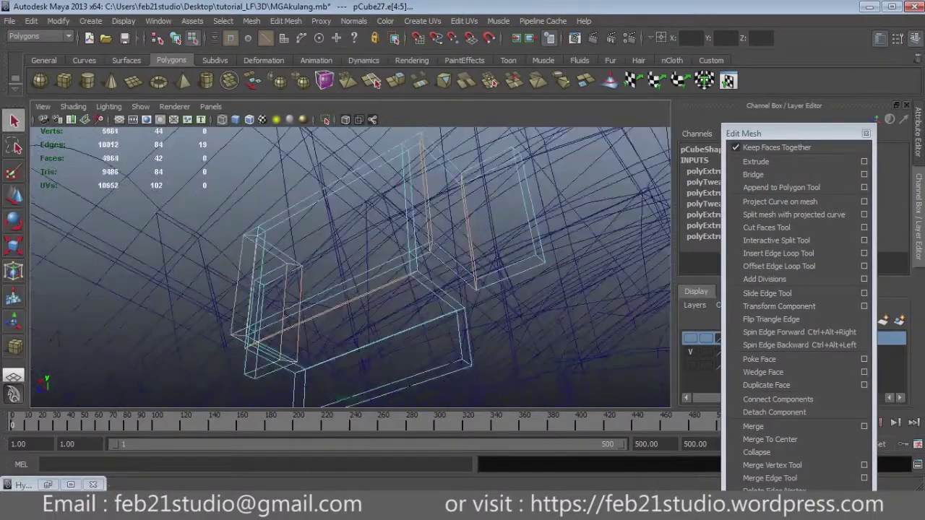
alt+drag(376, 245, 362, 253)
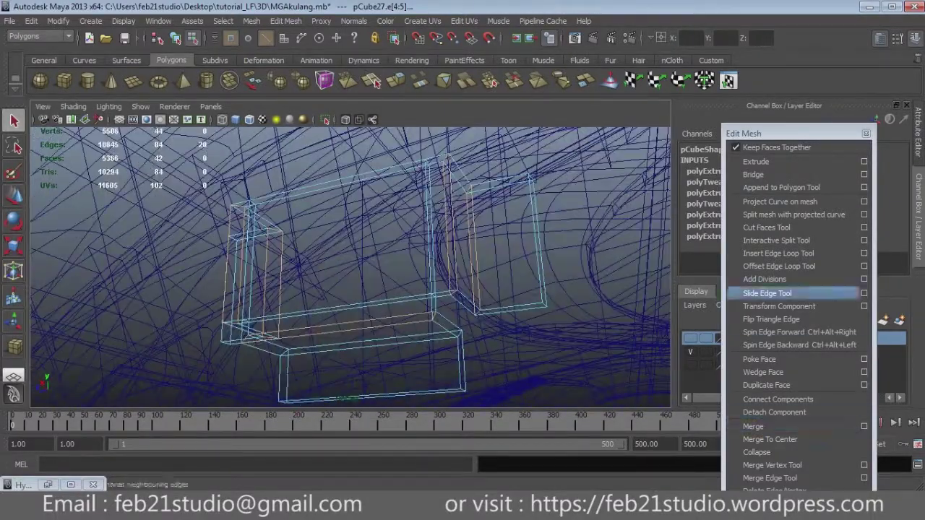
drag(795, 133, 797, 84)
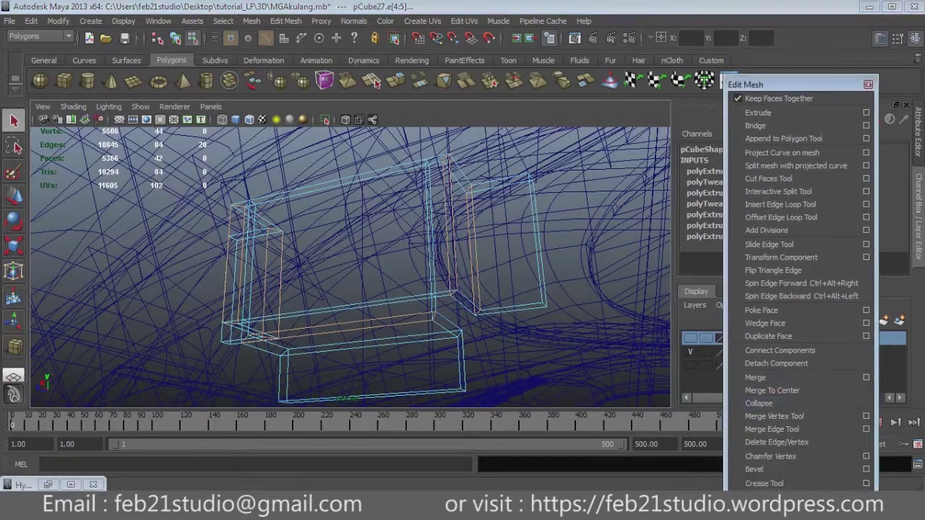
click(866, 469)
Step: Set the bevel to 2 segments at width 0.5931 and apply it to the edges
drag(470, 57, 101, 155)
alt+drag(362, 289, 434, 275)
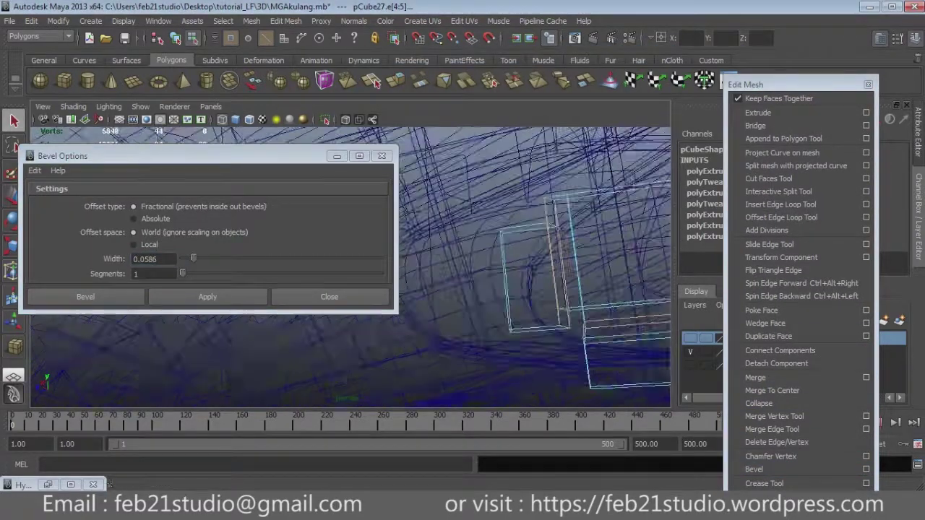
drag(183, 273, 308, 258)
click(207, 297)
key(ctrl+z)
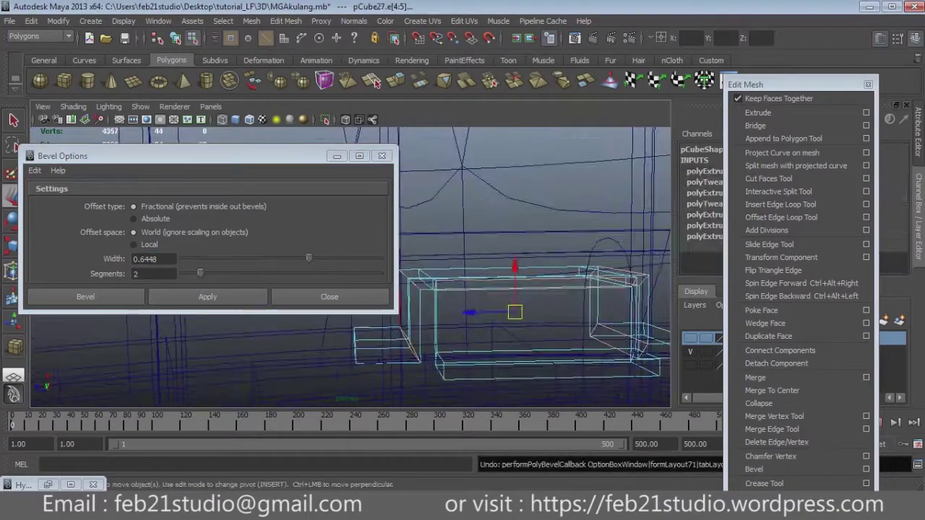
click(208, 296)
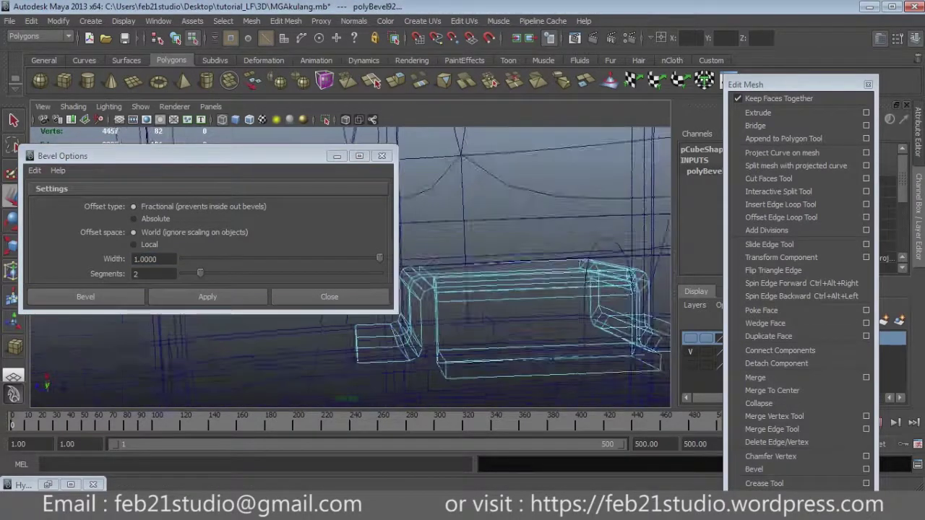
Step: Compare the bevel via undo and redo, keep the 0.5931 bevel, then select the whole liner
alt+drag(506, 289, 593, 268)
key(ctrl+z)
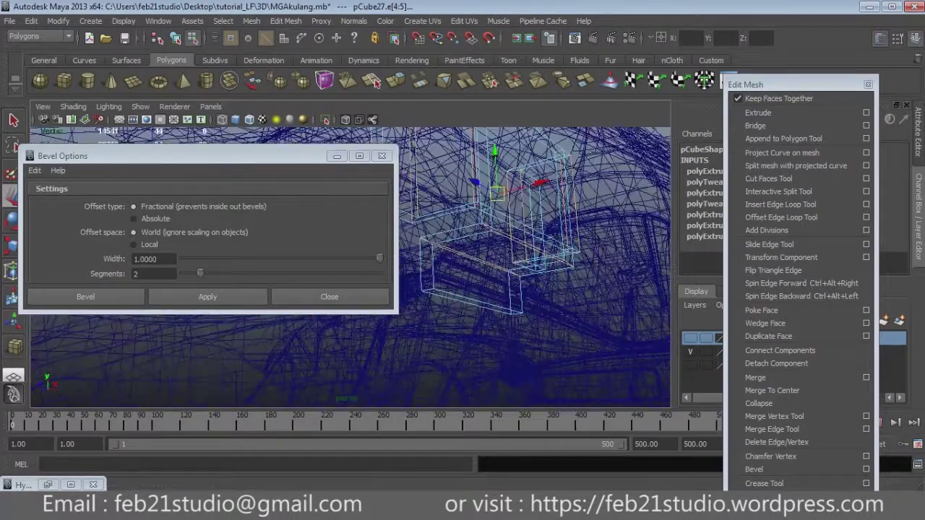
key(f)
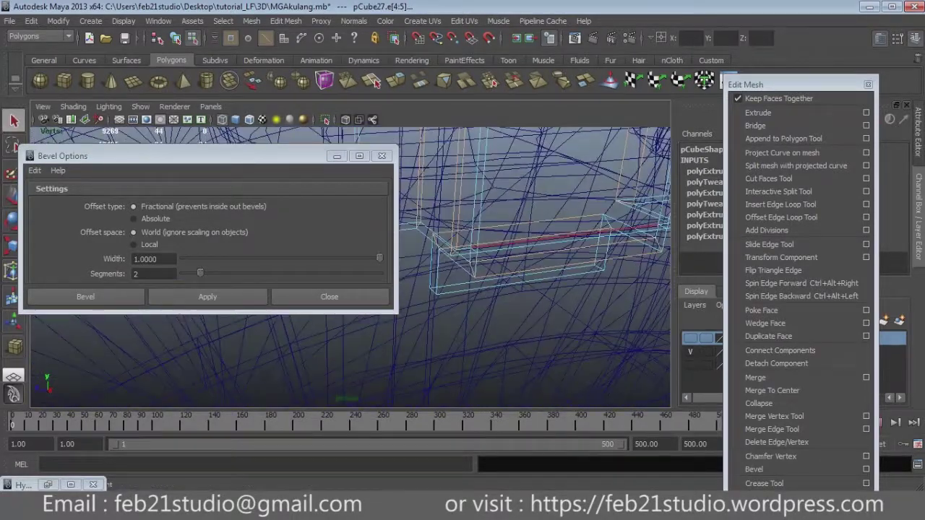
key(shift+z)
key([)
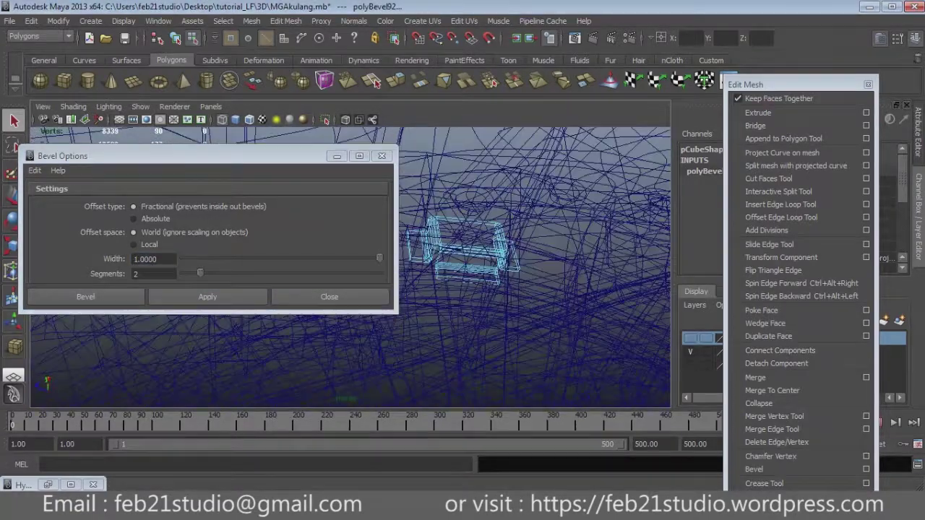
key(z)
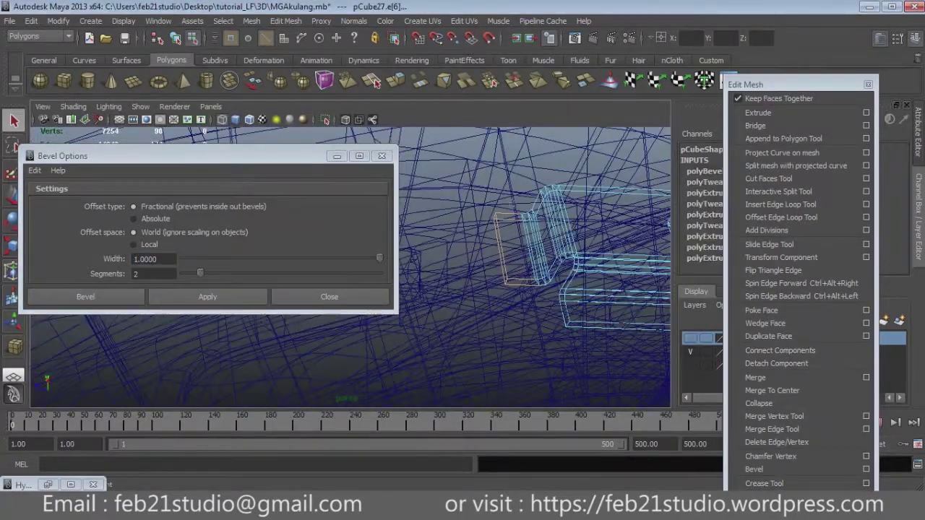
key(z)
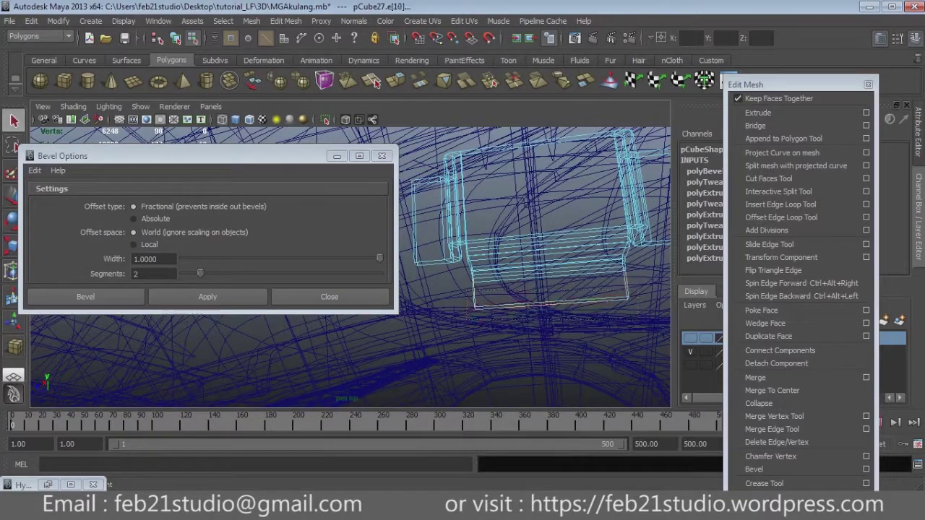
key(z)
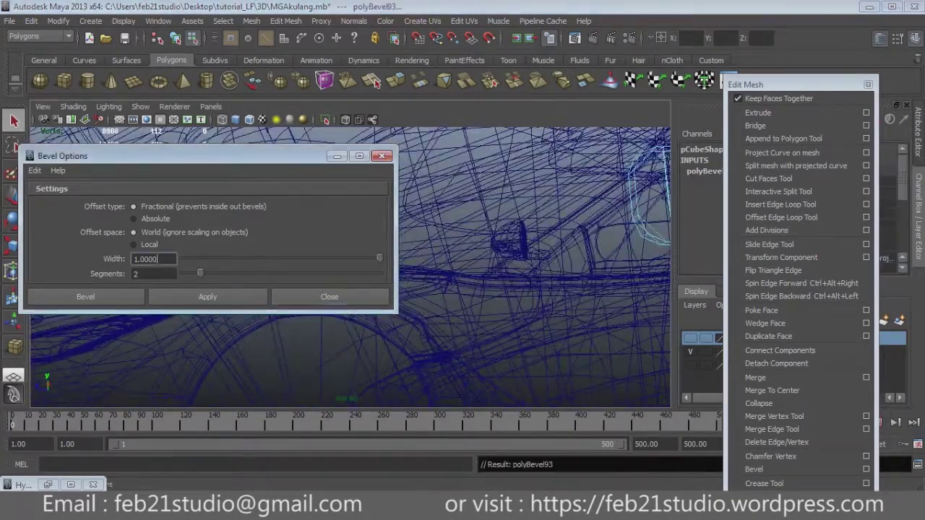
key(z)
scroll(351, 260, down, 5)
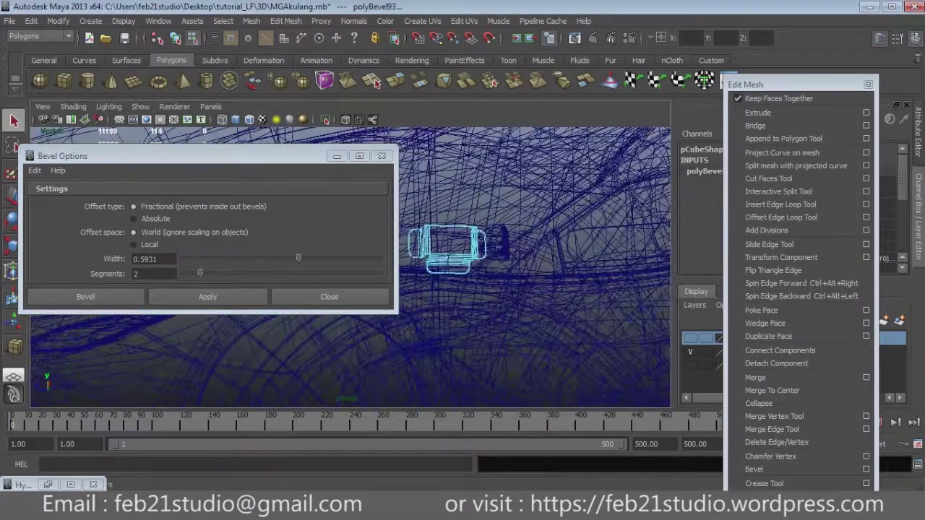
key(F8)
key(bracketleft)
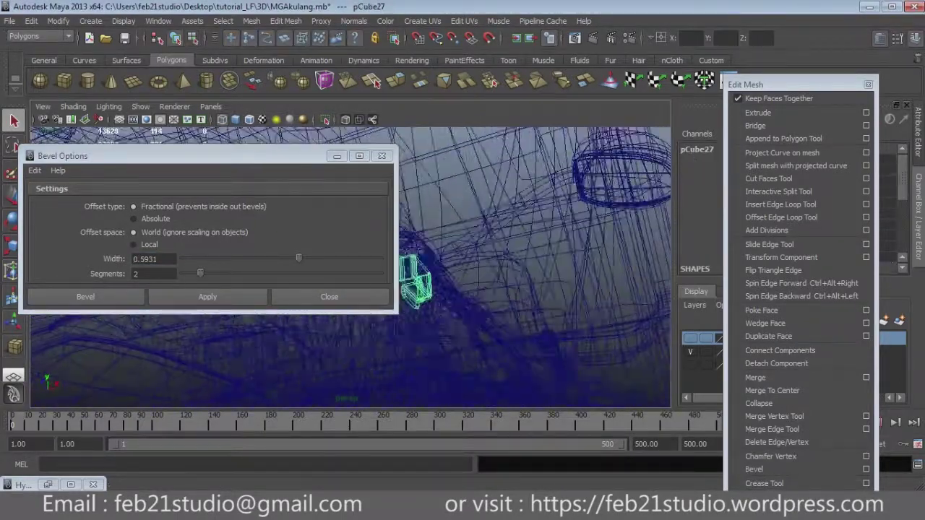
Step: Duplicate the brake bolt, combine its pieces into one mesh and center its pivot
scroll(462, 246, up, 3)
key(5)
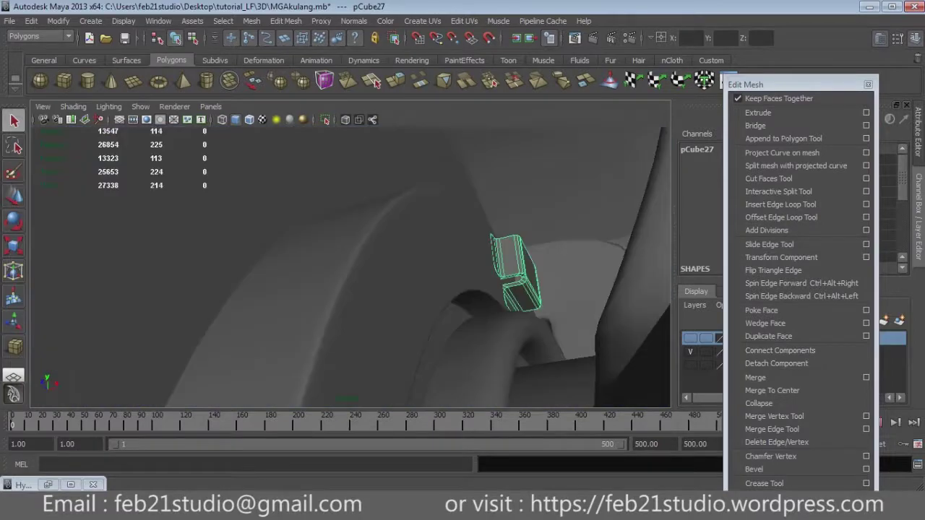
scroll(455, 246, up, 5)
alt+drag(347, 260, 405, 253)
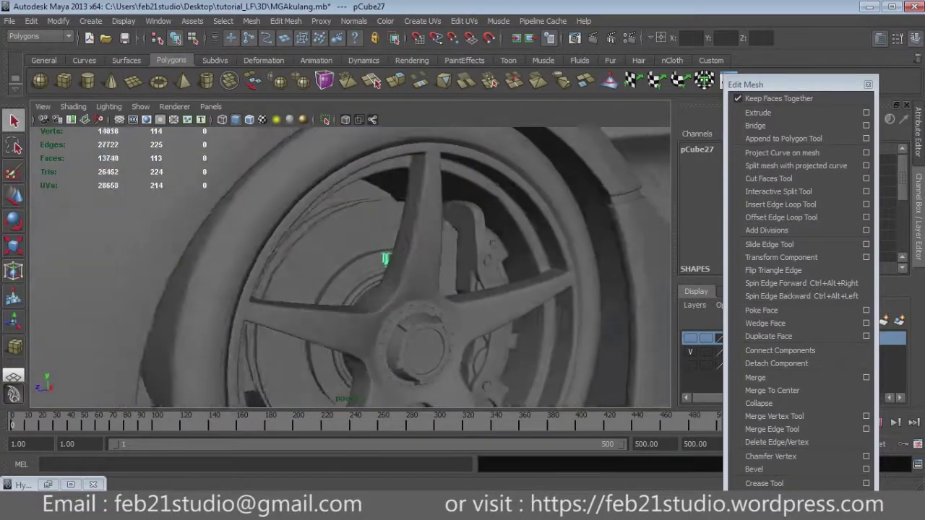
click(431, 209)
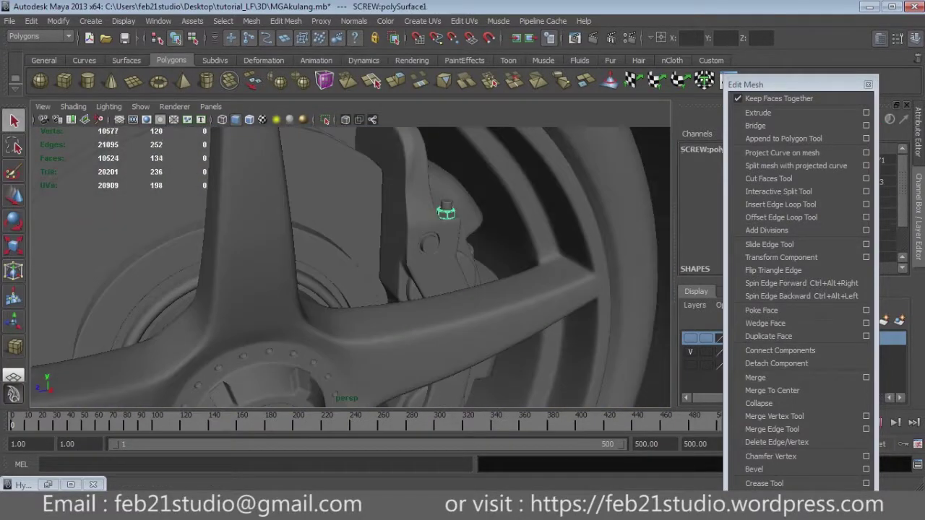
alt+drag(434, 206, 463, 217)
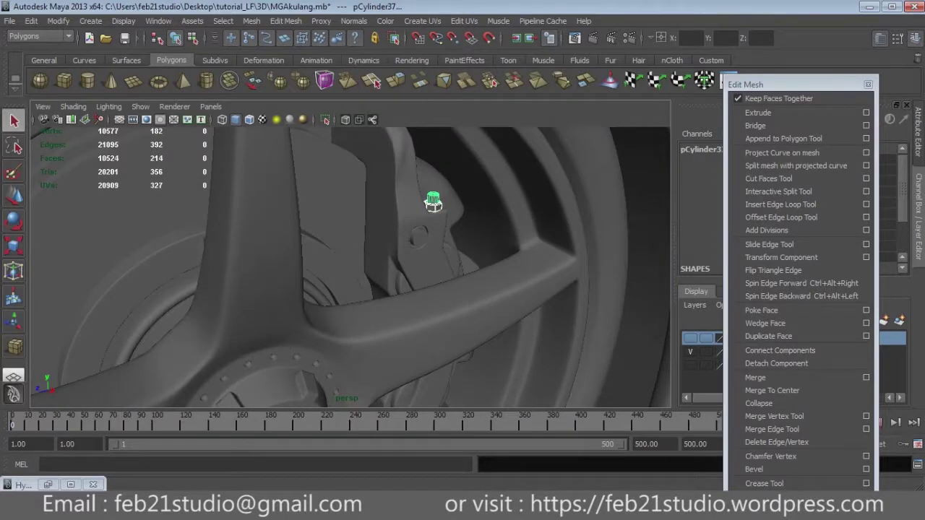
key(ctrl+d)
click(58, 20)
click(260, 41)
click(58, 20)
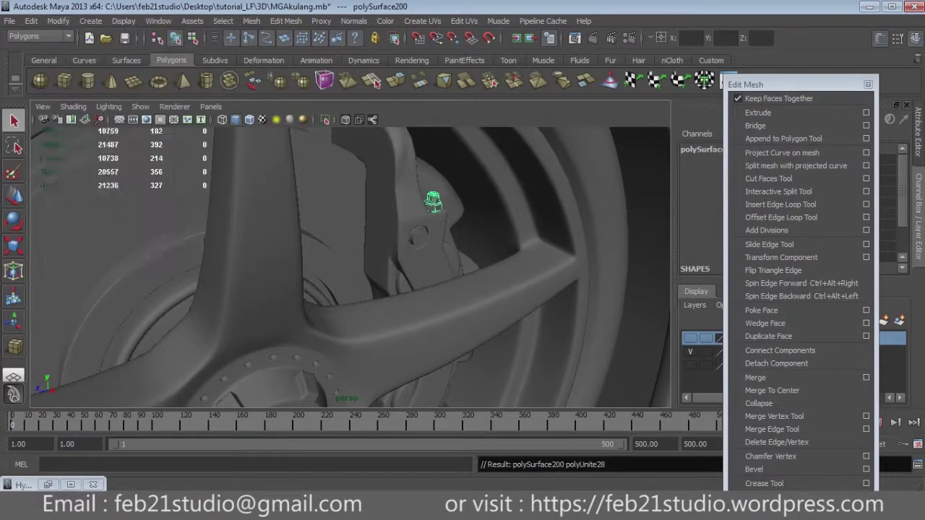
click(81, 147)
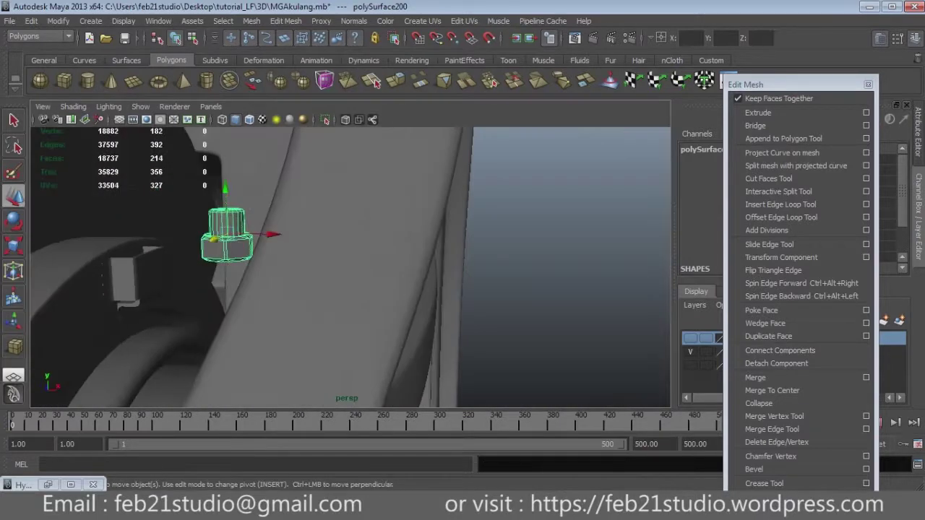
Step: Set the combined bolt's Rotate Z to -90 in the Channel Box
key(e)
drag(781, 84, 626, 355)
click(867, 215)
text(90)
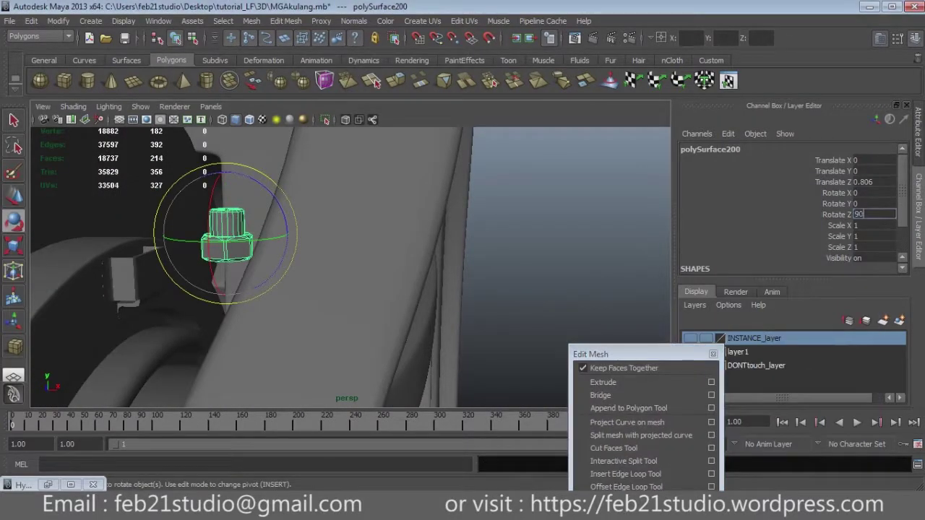
key(Return)
text(0)
key(Return)
scroll(347, 267, down, 3)
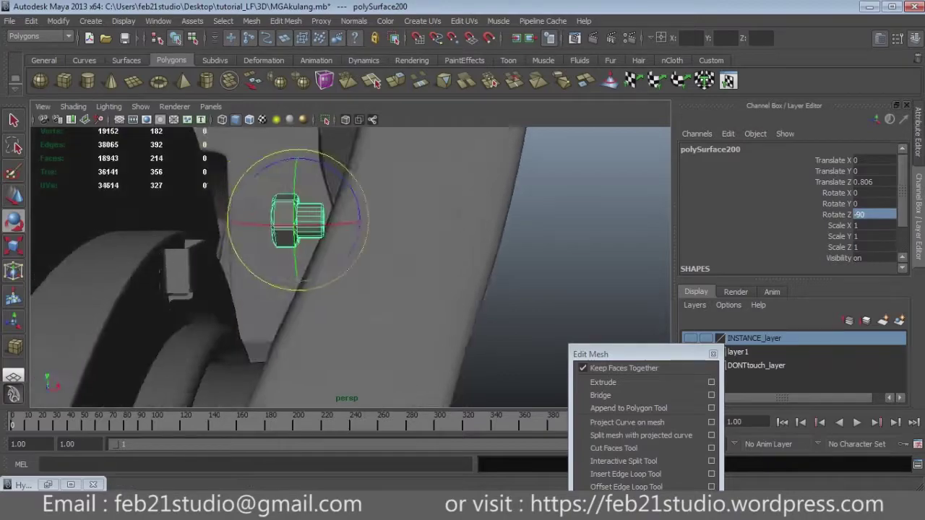
key(space)
key(space)
scroll(347, 260, down, 5)
scroll(347, 260, up, 4)
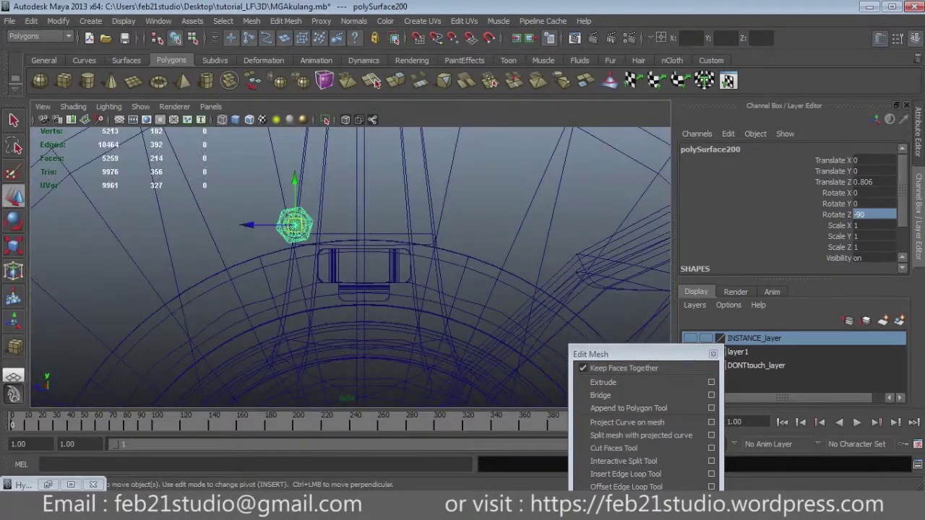
key(alt+Tab)
key(alt+Tab)
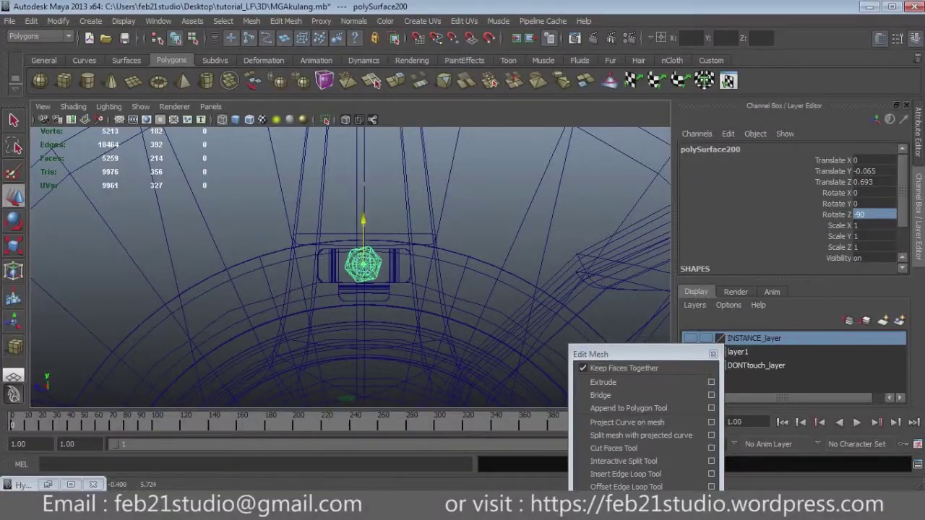
Step: Shrink the bolt to about two-thirds, slide it along X to -0.128, and thin it
mouse_move(367, 267)
mouse_down()
mouse_move(347, 267)
mouse_move(404, 267)
mouse_up()
scroll(346, 268, down, 4)
key(w)
scroll(459, 239, up, 5)
mouse_move(491, 237)
mouse_down()
mouse_move(504, 236)
mouse_move(469, 236)
mouse_up()
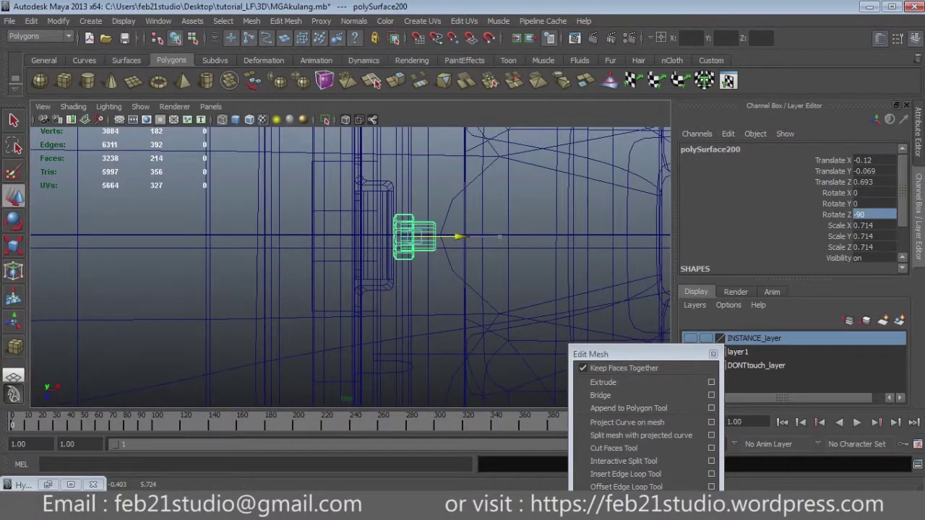
scroll(459, 236, up, 2)
scroll(460, 236, up, 2)
key(r)
drag(498, 244, 476, 244)
key(w)
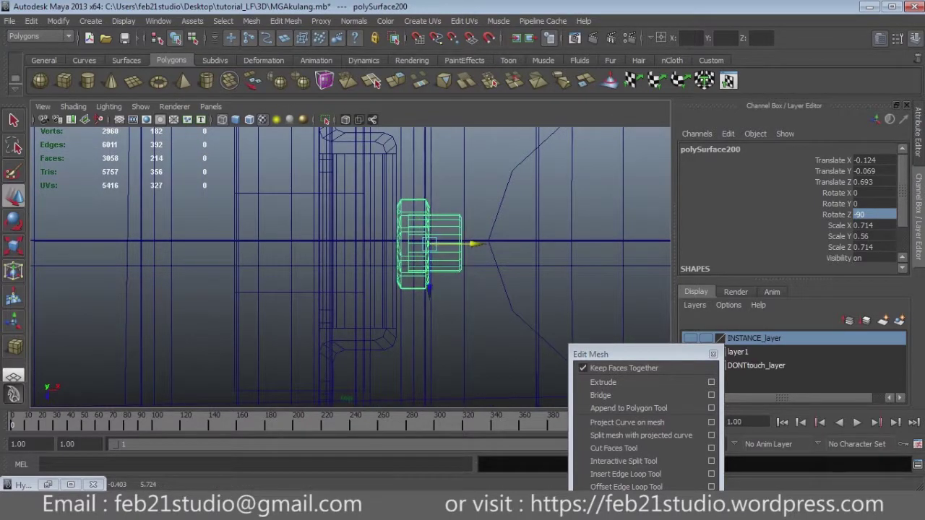
Step: Shrink the bolt a little more, to scale 0.587/0.461/0.587
key(F8)
key(5)
mouse_move(429, 288)
alt+mouse_down()
mouse_move(311, 238)
mouse_move(163, 238)
alt+mouse_up()
key(F8)
key(r)
alt+drag(217, 289, 376, 260)
Step: Check the bolt's fit in the side view and add the small block to the selection
key(4)
scroll(376, 260, up, 2)
scroll(376, 260, down, 4)
scroll(375, 261, up, 4)
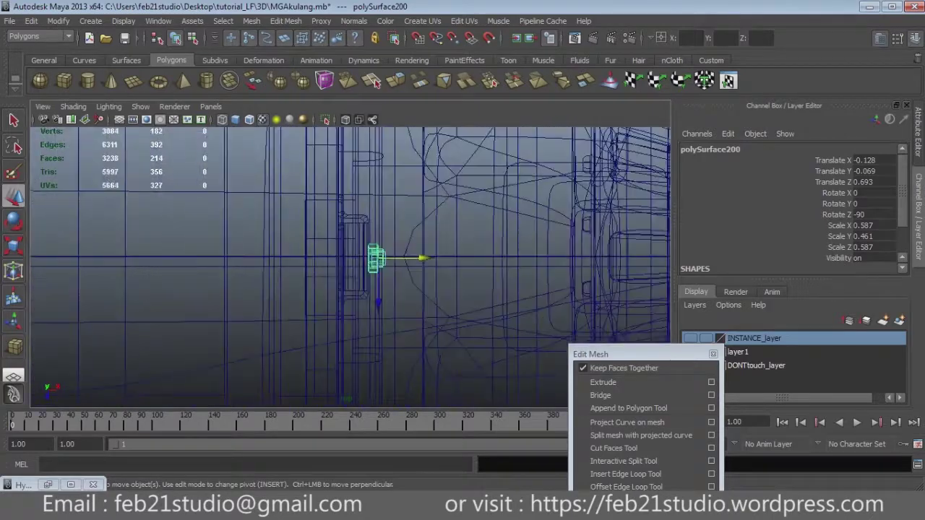
key(space)
key(space)
mouse_move(289, 289)
alt+mouse_down()
mouse_move(390, 217)
mouse_move(448, 232)
mouse_move(405, 245)
alt+mouse_up()
click(426, 187)
Step: Combine the bolt and block into polySurface201 and center its pivot
click(251, 21)
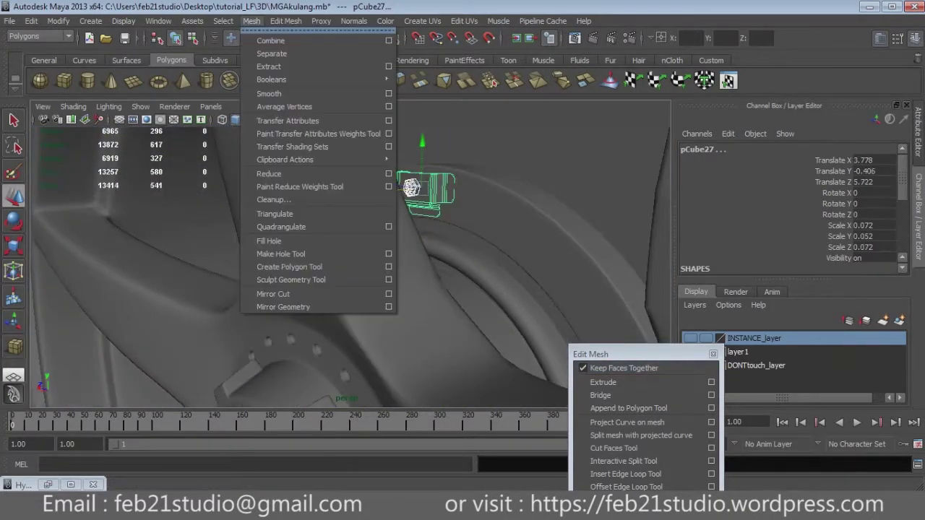
click(270, 40)
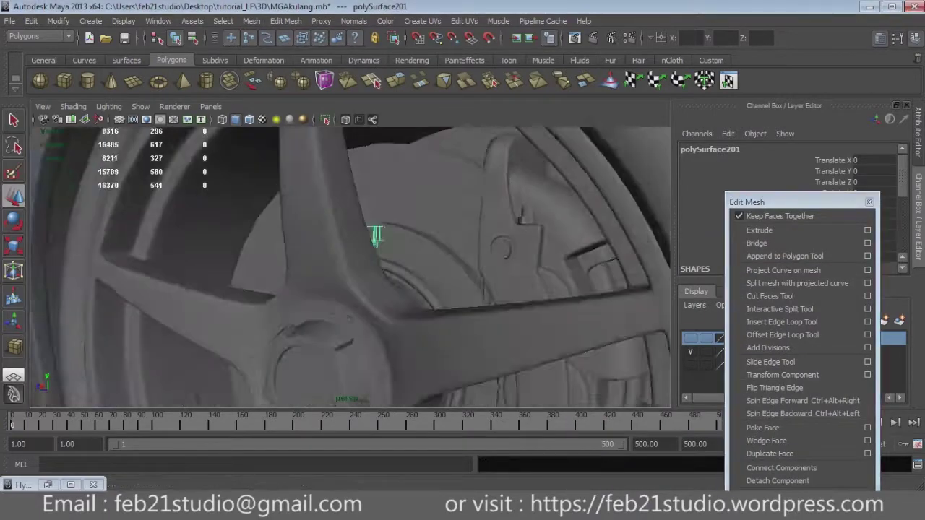
key(space)
key(space)
click(58, 21)
click(81, 148)
scroll(362, 246, up, 5)
Step: Move polySurface201's pivot down to the front wheel hub centre
key(Insert)
scroll(350, 264, up, 2)
scroll(350, 264, up, 2)
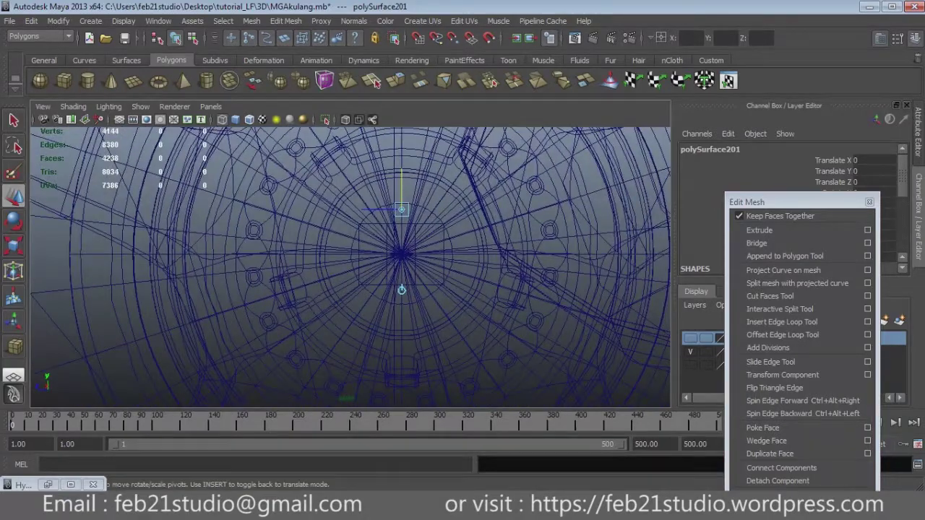
drag(401, 210, 402, 252)
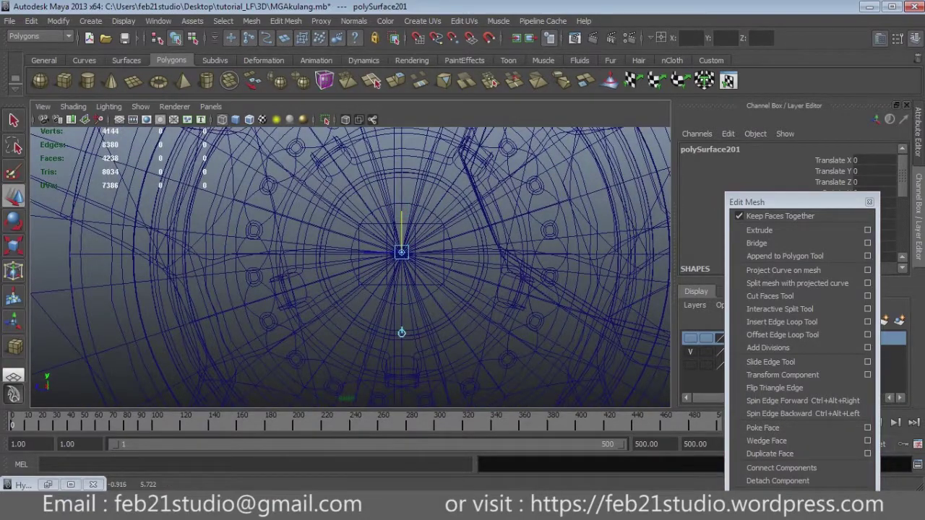
scroll(339, 266, up, 2)
scroll(339, 266, up, 1)
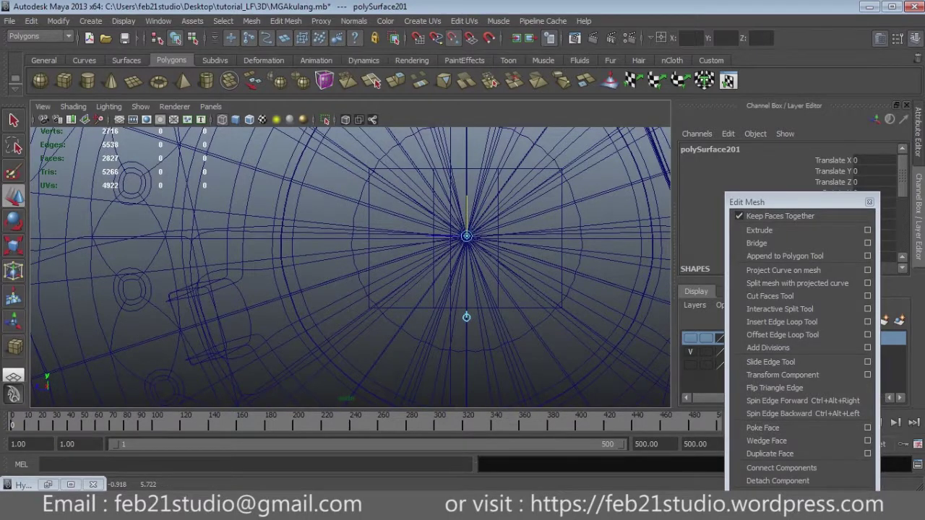
scroll(347, 259, up, 1)
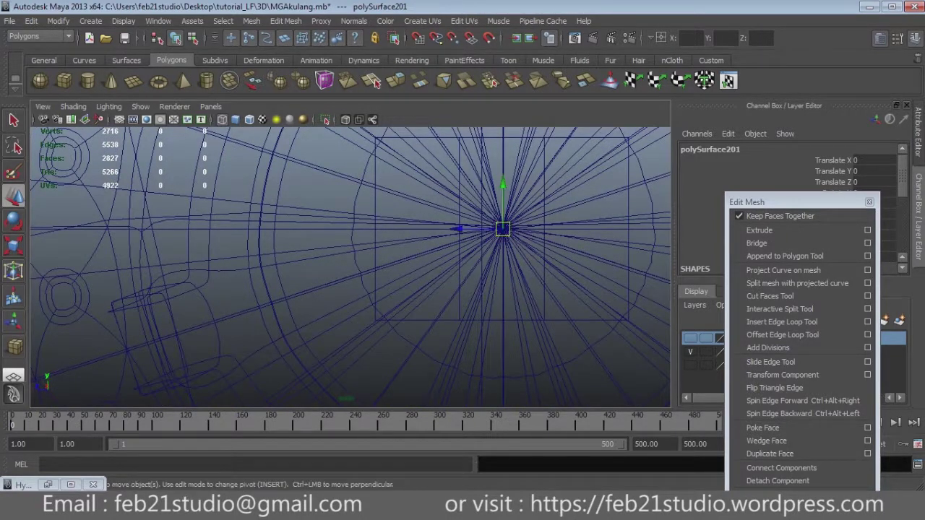
scroll(347, 259, down, 5)
scroll(347, 259, up, 3)
scroll(347, 258, up, 1)
drag(752, 202, 762, 220)
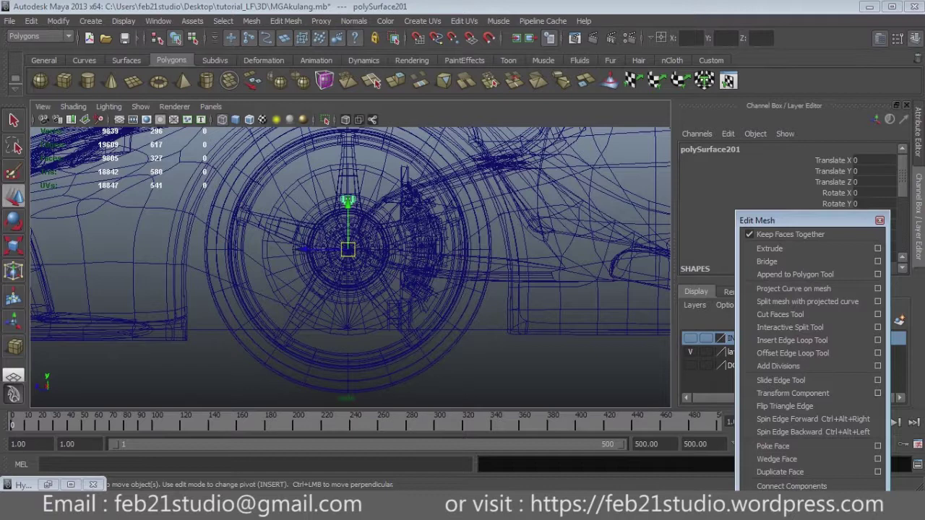
click(31, 20)
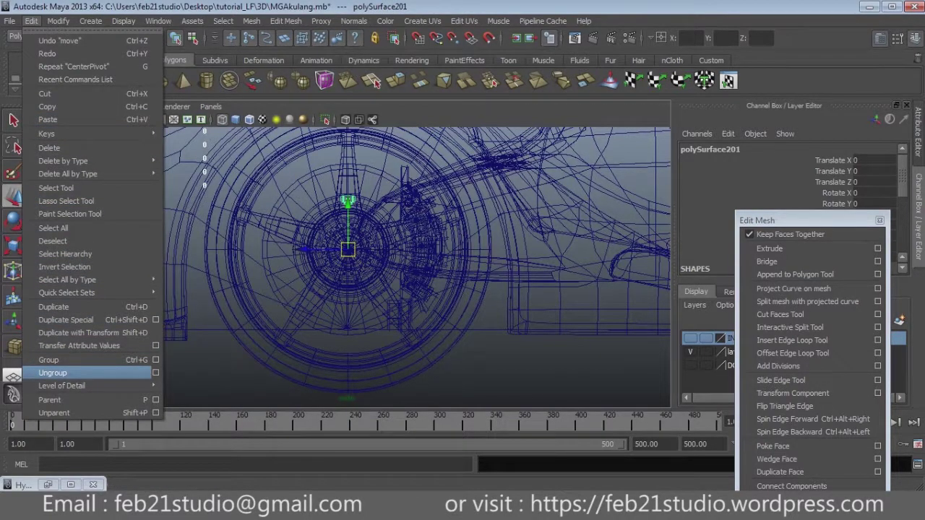
Step: Duplicate Special the part into 9 copies, each rotated 36° on X
click(155, 319)
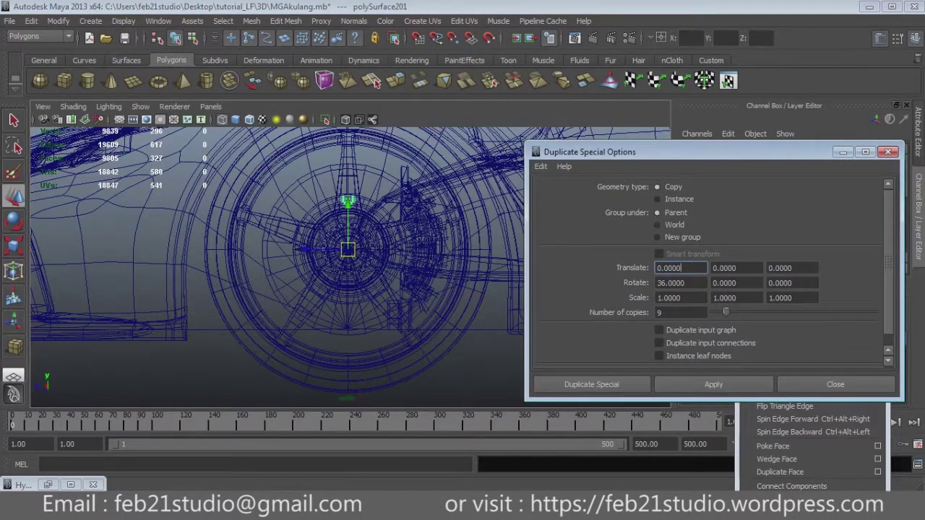
scroll(395, 261, up, 2)
scroll(396, 260, up, 3)
scroll(395, 261, up, 2)
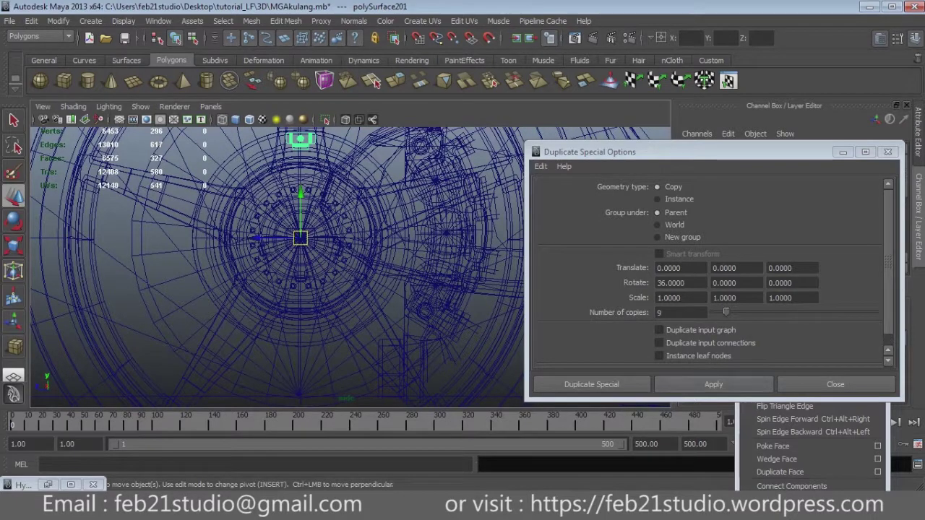
key(ctrl+shift+d)
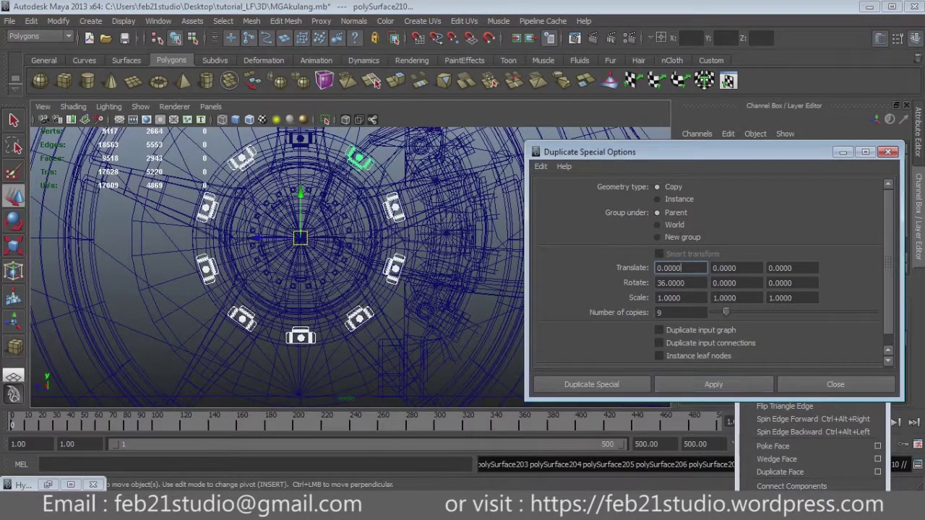
key(space)
key(space)
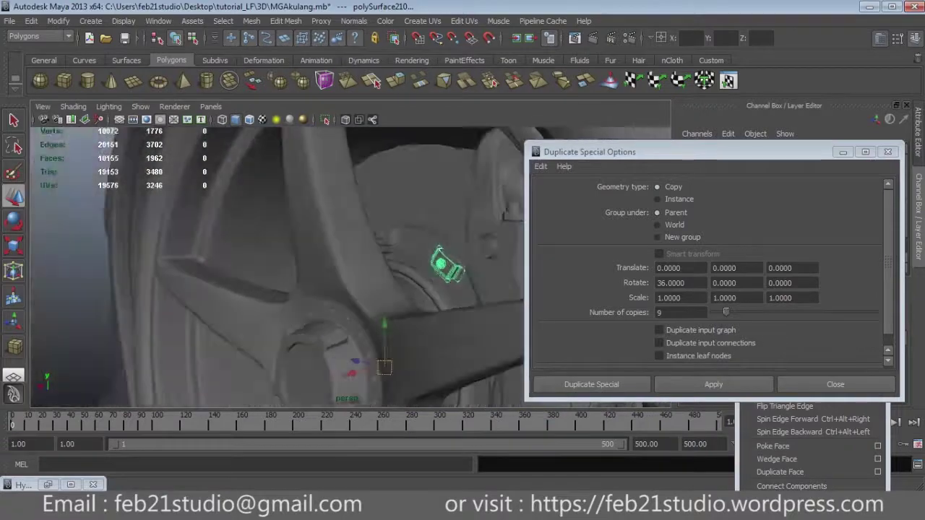
mouse_move(274, 267)
alt+mouse_down()
mouse_move(303, 238)
mouse_move(217, 246)
alt+mouse_up()
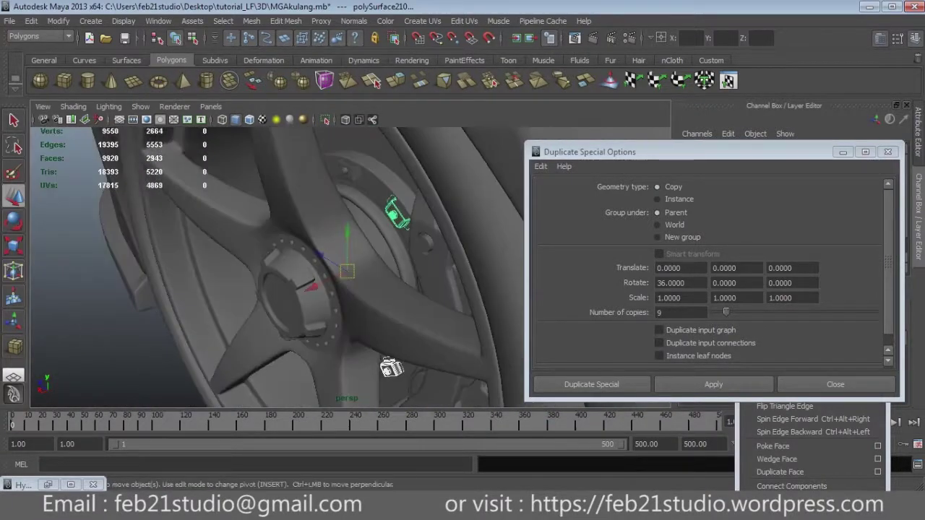
Step: Inspect the hub ring, then repeat and undo the nine-copy duplication
click(350, 172)
key(ctrl+z)
key(ctrl+z)
key(ctrl+z)
alt+drag(289, 268, 224, 257)
key(ctrl+shift+d)
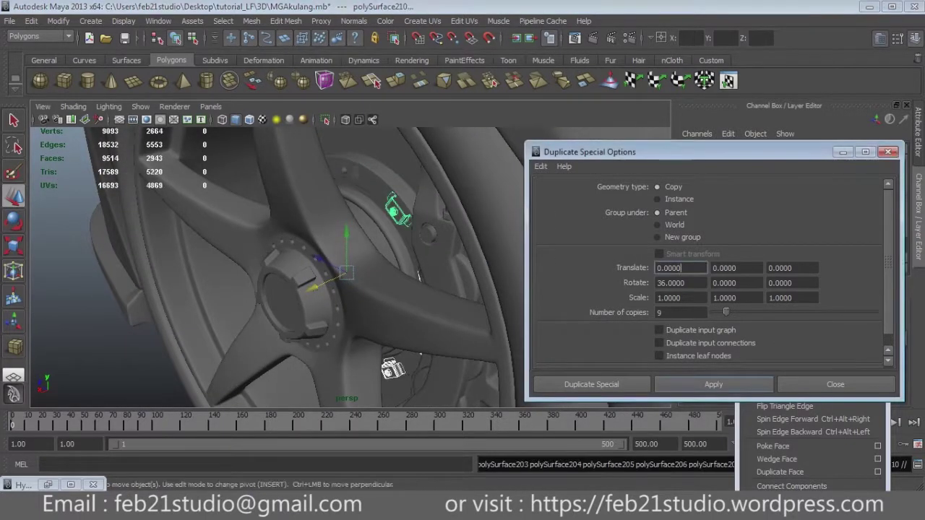
key(ctrl+z)
key(ctrl+z)
key(ctrl+z)
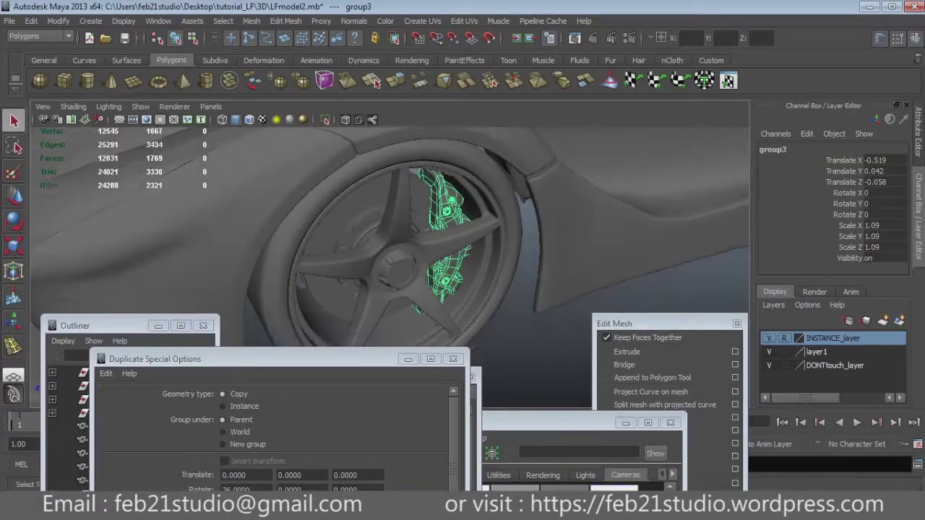
Step: Frame the wheel in shaded view and select the brake disc, hub ring and block parts
key(f)
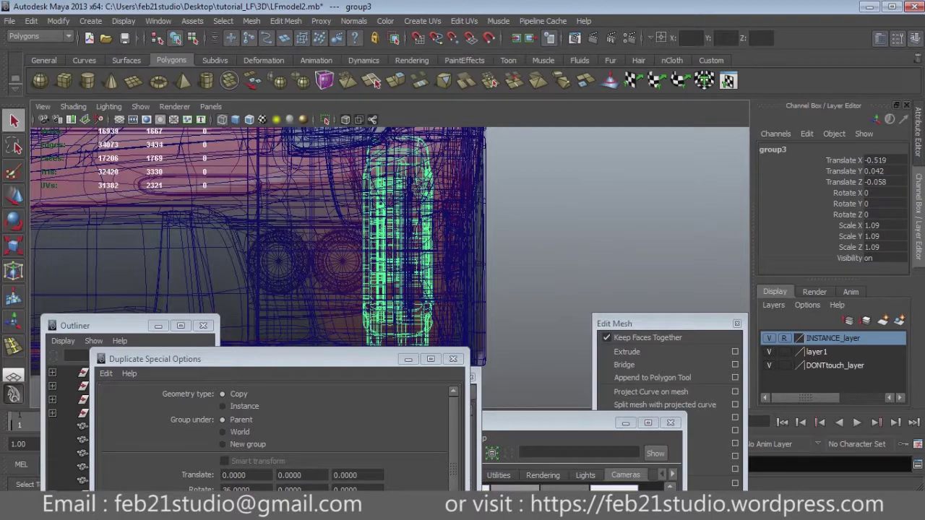
key(5)
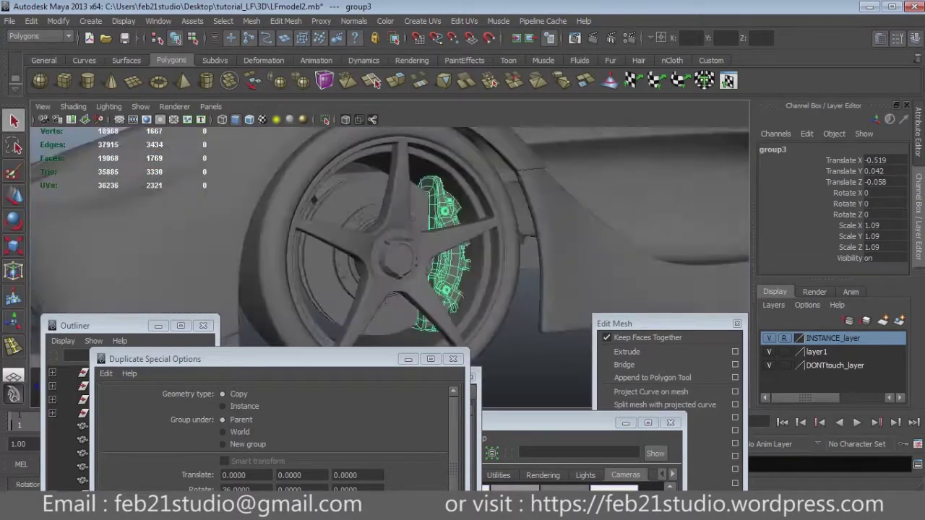
alt+drag(434, 290, 475, 294)
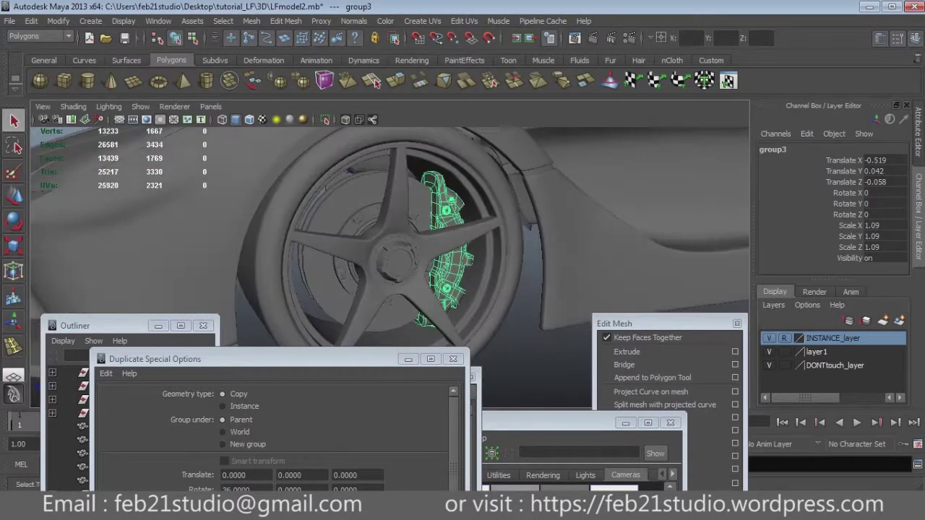
mouse_move(433, 289)
alt+mouse_down()
mouse_move(470, 293)
mouse_move(463, 303)
mouse_move(477, 296)
alt+mouse_up()
click(329, 187)
click(434, 217)
scroll(463, 268, up, 3)
click(419, 195)
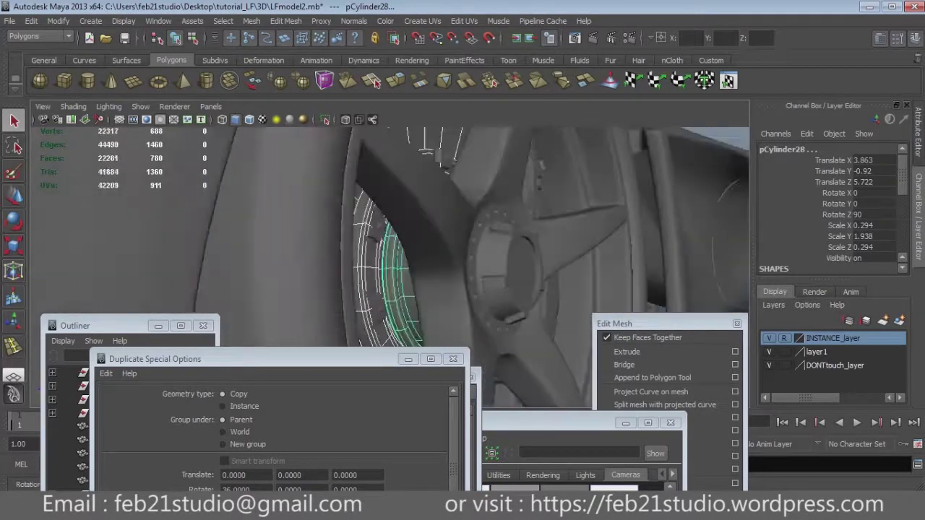
click(396, 171)
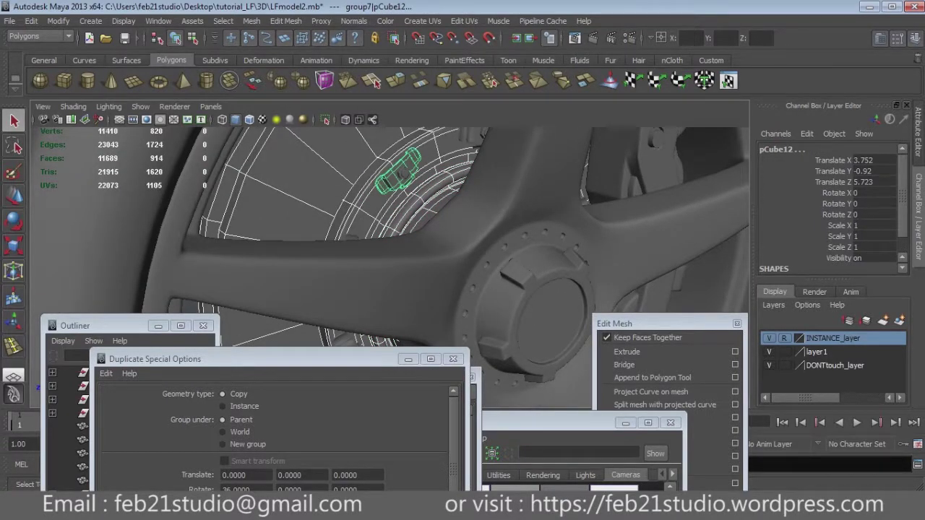
click(397, 170)
Step: Add the remaining small bolt and bracket pieces around the disc to the selection
mouse_move(434, 289)
alt+mouse_down()
mouse_move(463, 274)
mouse_move(405, 296)
alt+mouse_up()
click(403, 145)
click(406, 181)
click(517, 231)
click(524, 282)
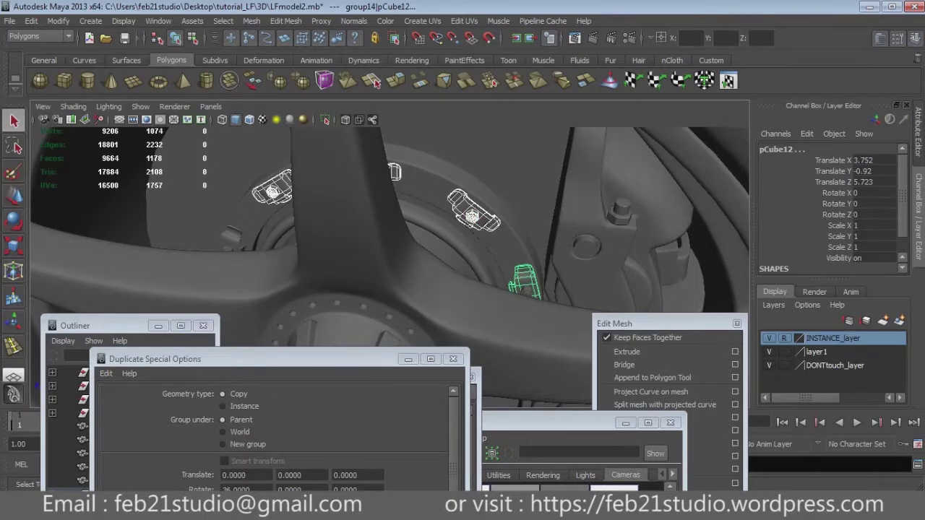
alt+drag(433, 290, 405, 303)
click(492, 253)
alt+drag(493, 252, 448, 289)
click(499, 278)
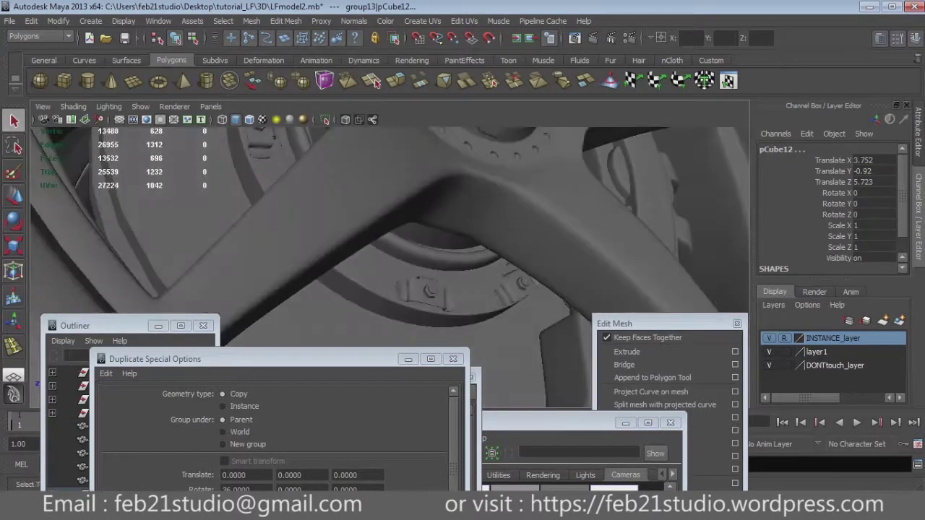
click(518, 288)
click(424, 294)
alt+drag(424, 293, 362, 311)
click(318, 256)
mouse_move(318, 256)
alt+mouse_down()
mouse_move(322, 217)
mouse_move(455, 135)
mouse_move(488, 141)
mouse_move(454, 178)
alt+mouse_up()
click(321, 216)
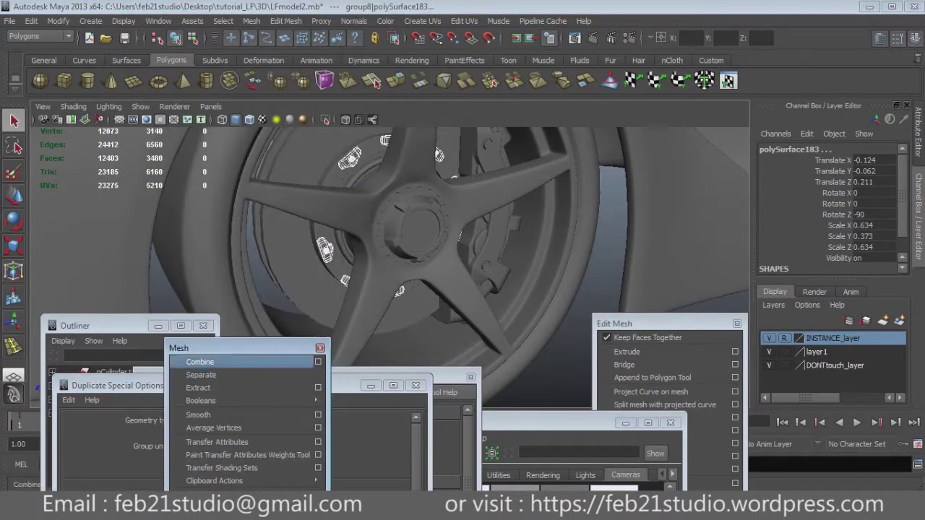
Step: Combine the brackets, center their pivot, and group them with the disc pieces as group16
click(58, 20)
click(72, 147)
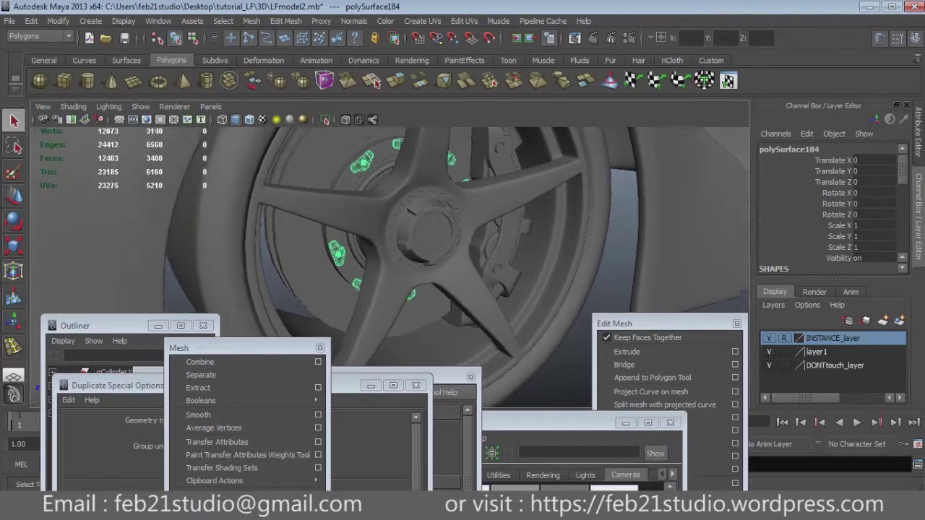
alt+drag(463, 217, 506, 217)
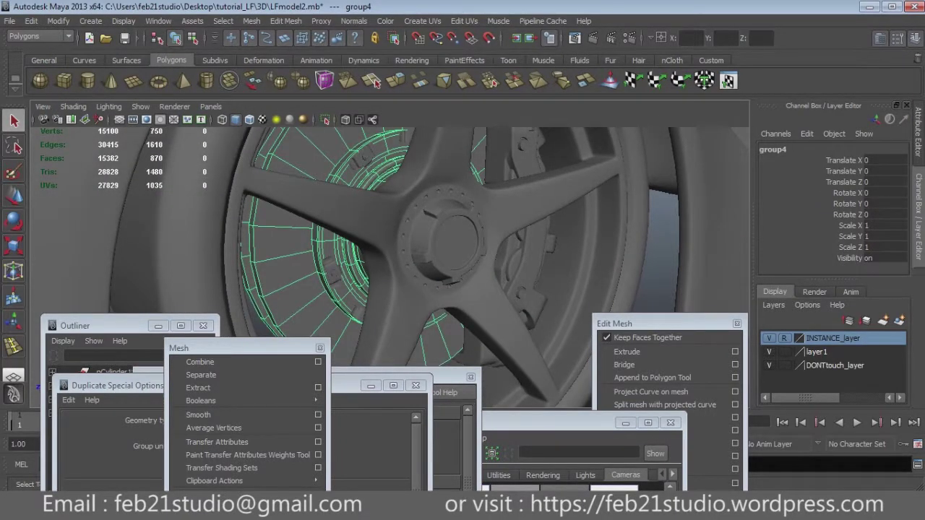
key(Down)
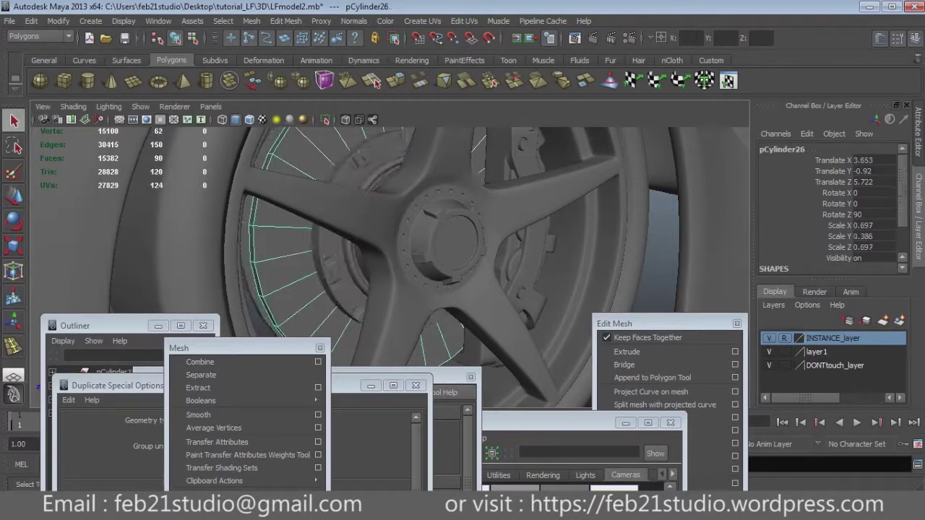
key(Right)
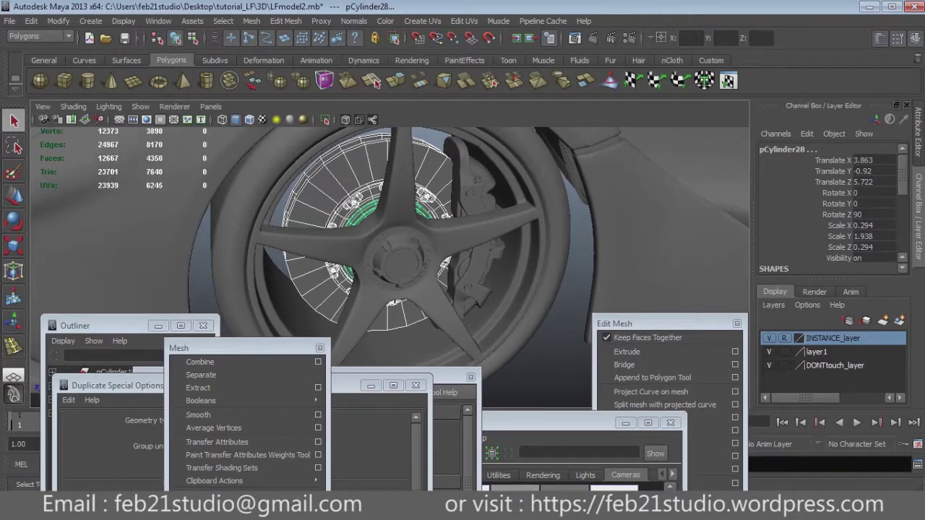
key(ctrl+g)
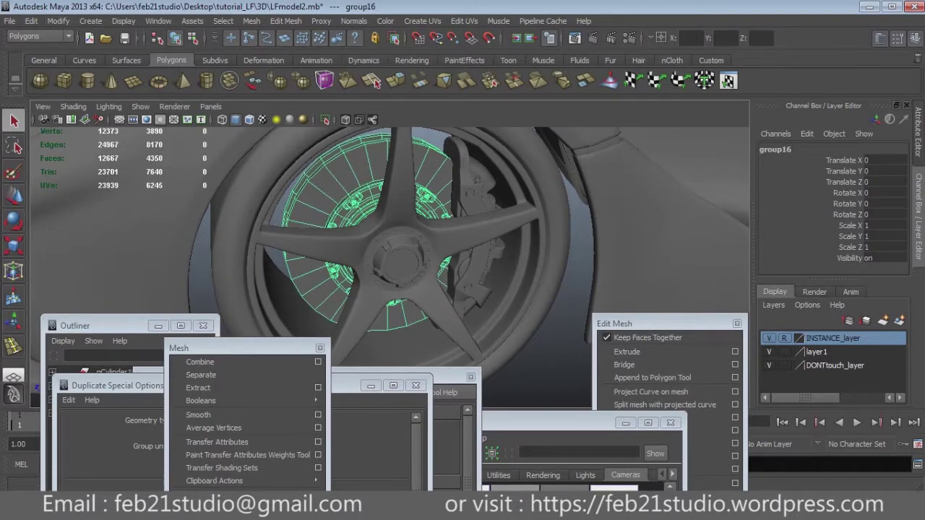
Step: Center group16's pivot, position the brake caliper, and group it with the disc
click(58, 20)
click(83, 147)
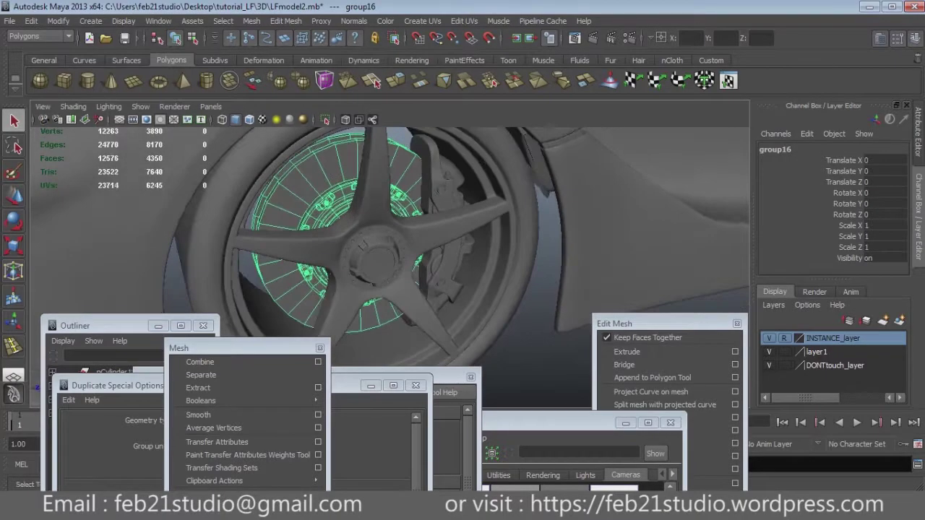
key(w)
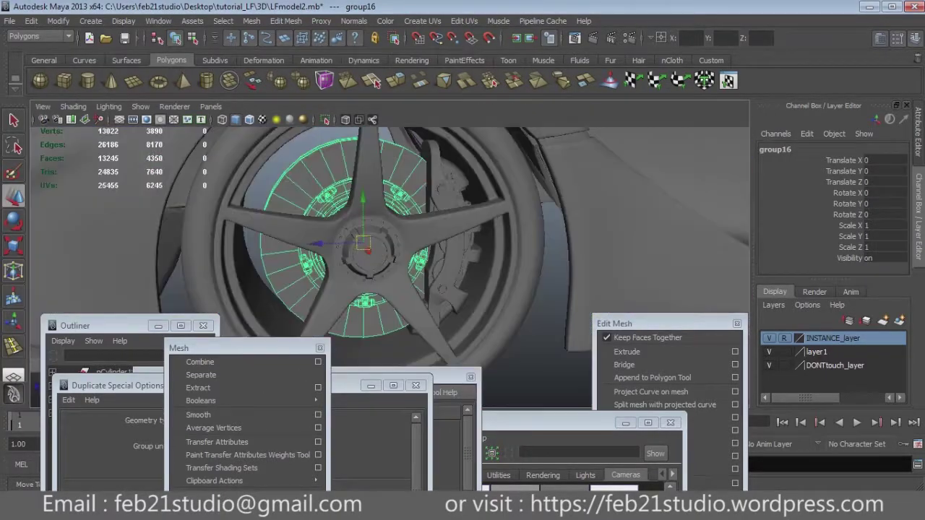
key(q)
click(441, 217)
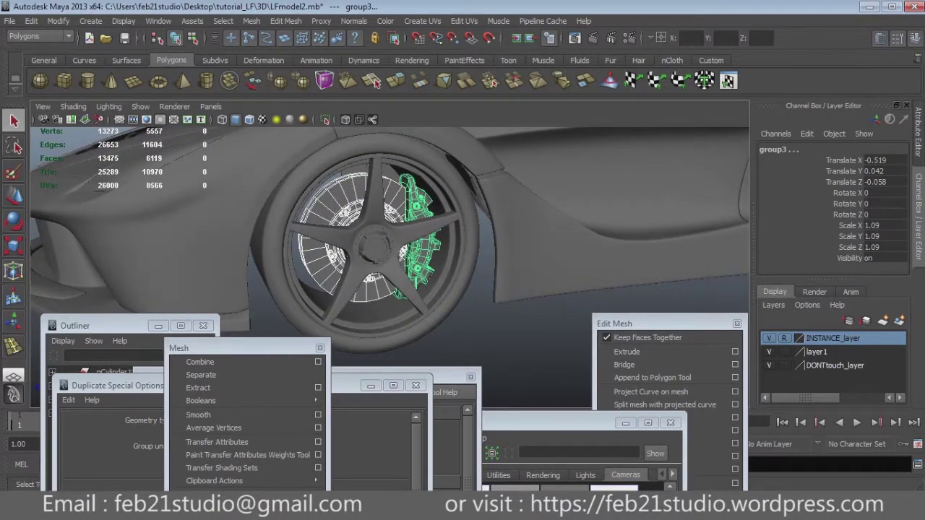
key(w)
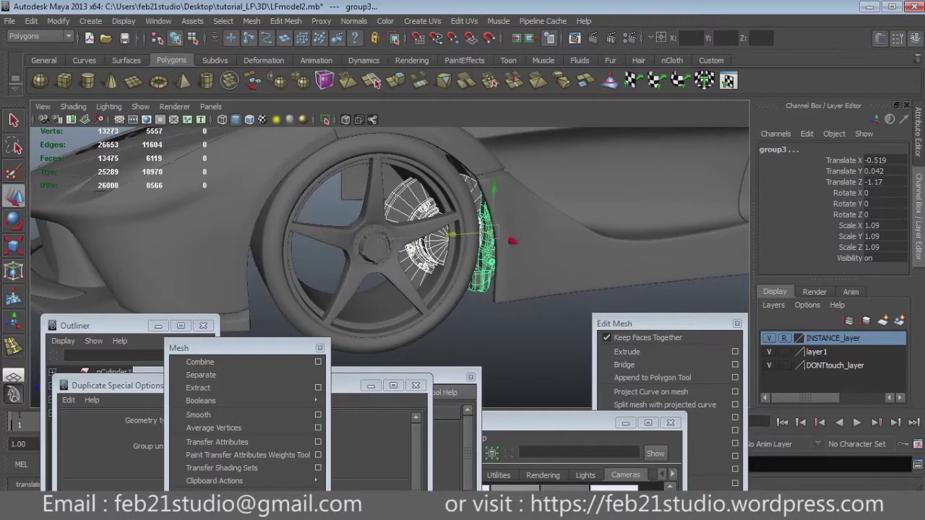
key(ctrl+g)
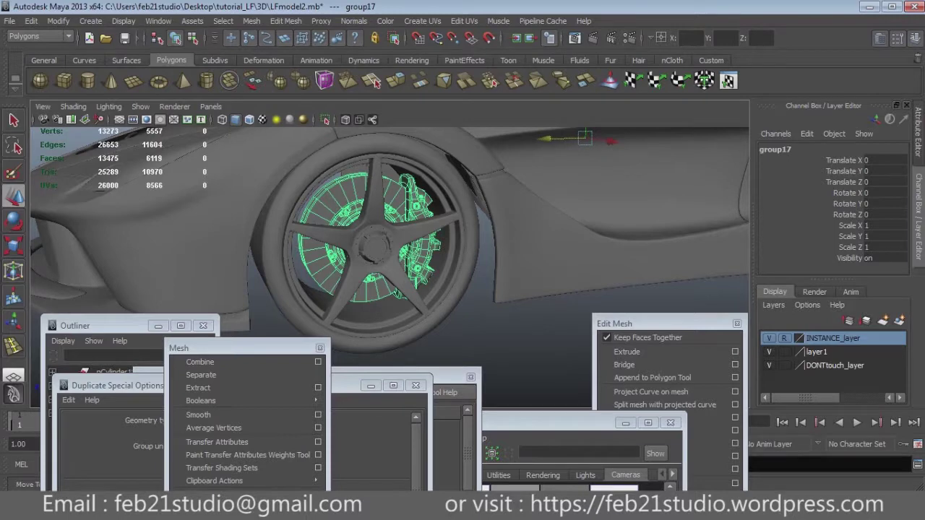
Step: Select the brake disc and caliper together and group them as group17
key(Down)
alt+drag(434, 239, 361, 230)
key(Right)
key(Right)
key(Right)
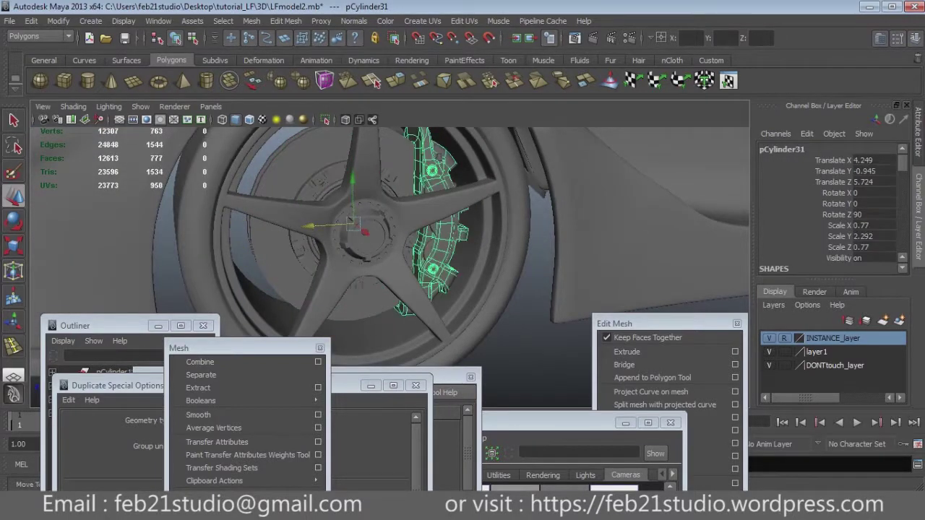
key(q)
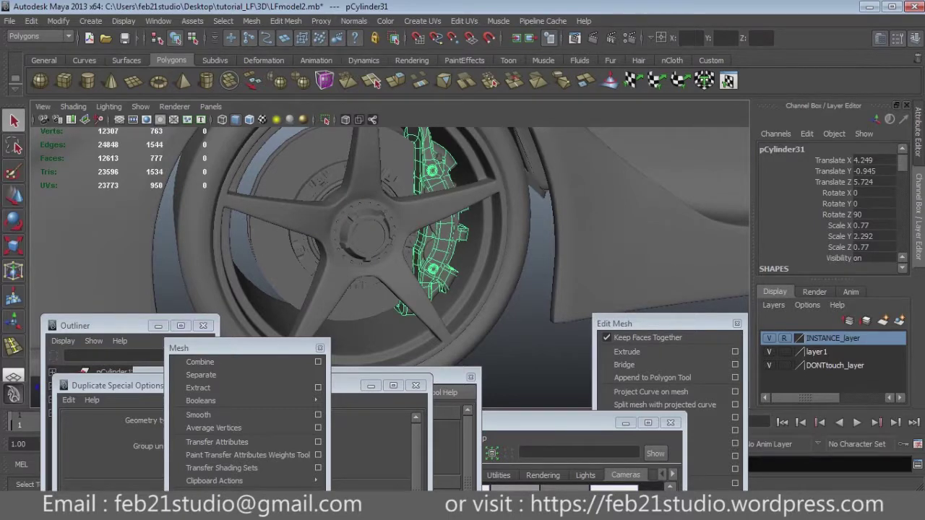
alt+drag(390, 238, 434, 238)
key(Left)
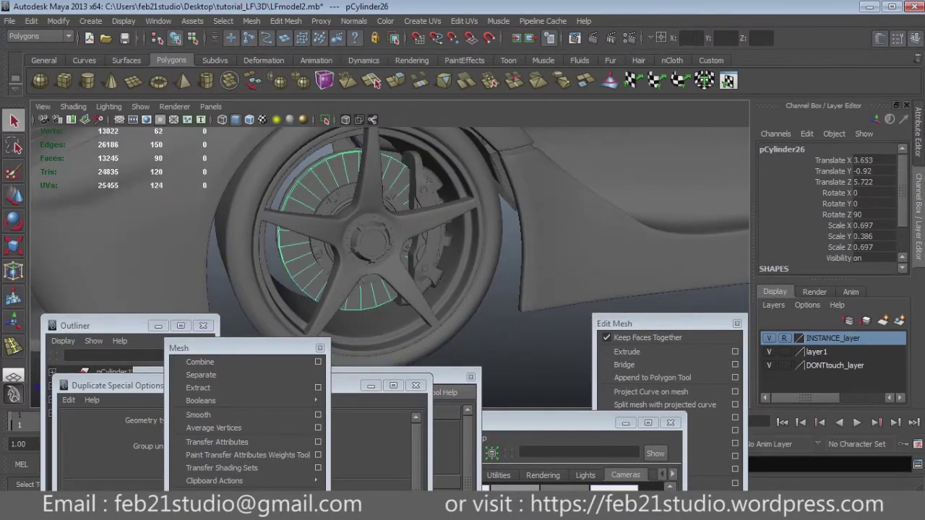
shift+click(425, 217)
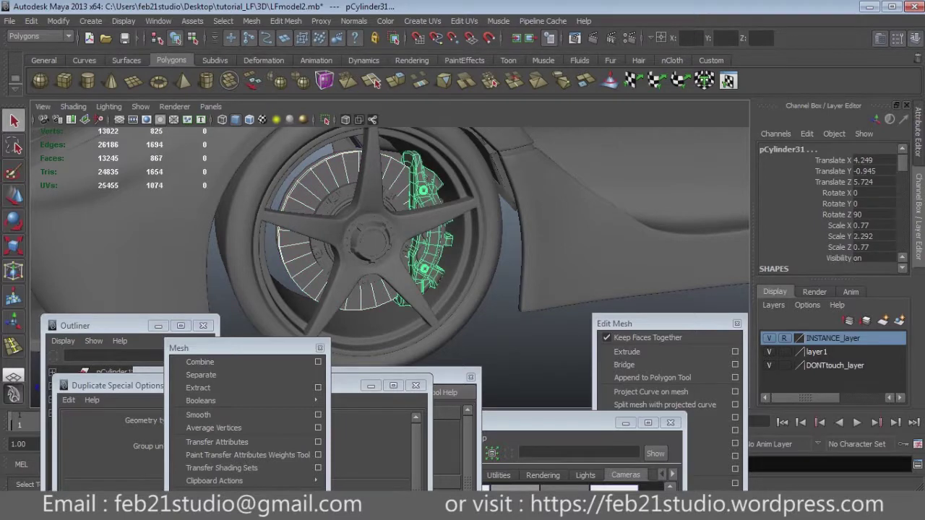
key(ctrl+g)
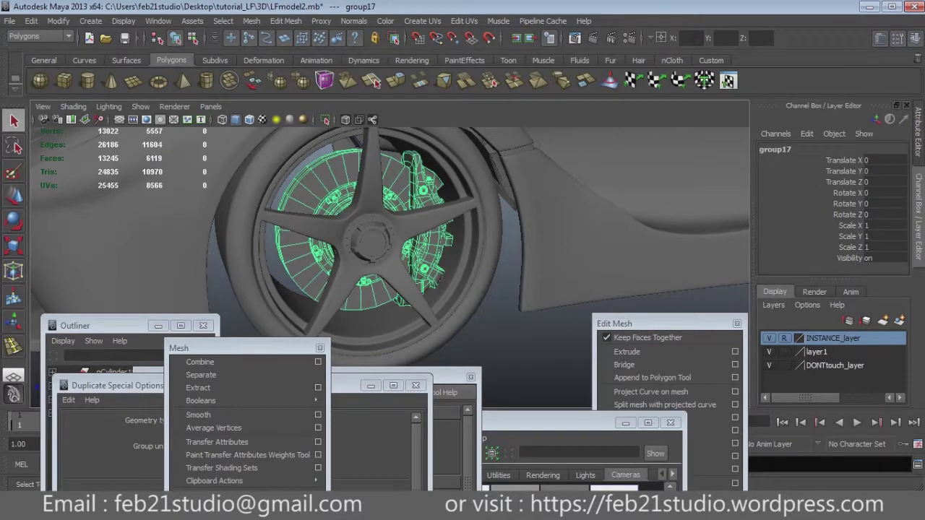
Step: Duplicate the brake assembly as group18 and center the copy's pivot
key(w)
scroll(390, 246, down, 5)
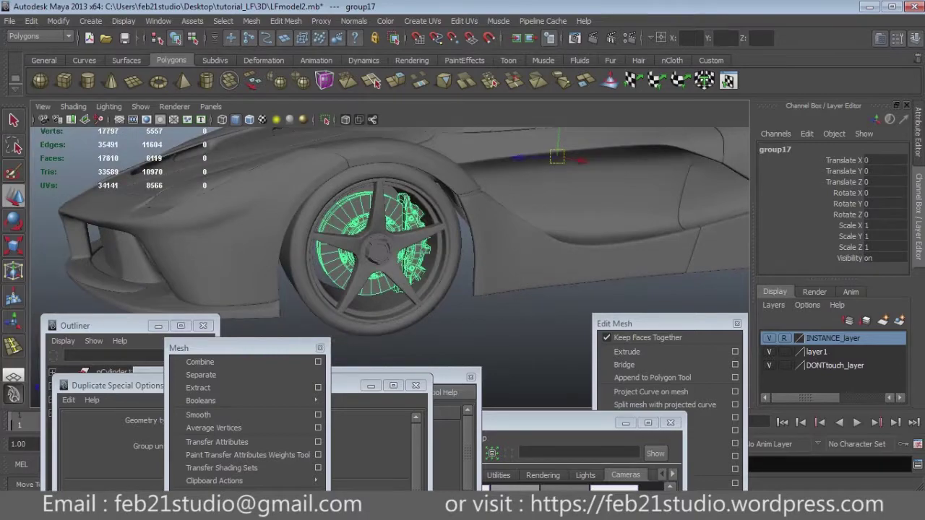
click(517, 157)
key(ctrl+d)
click(59, 21)
click(68, 147)
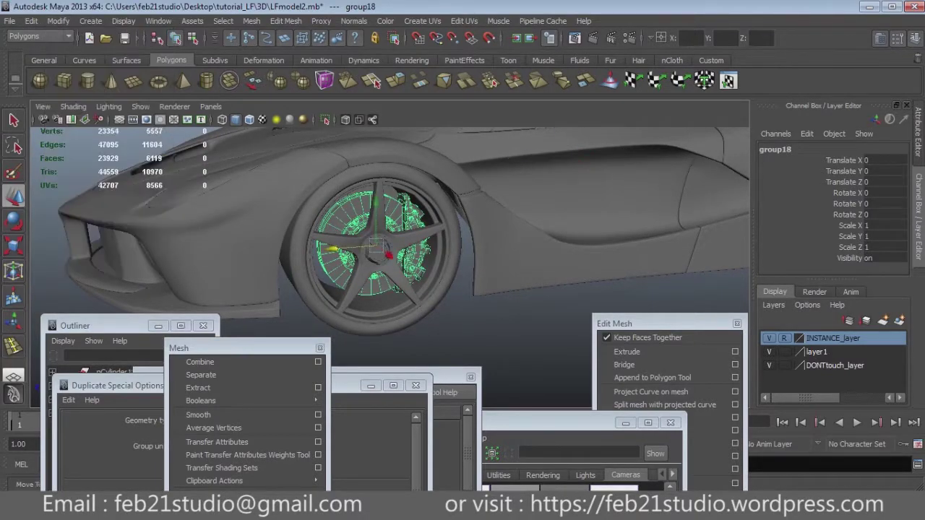
Step: Mirror the copied brake assembly with Scale Z -1, placing it at Translate Z -11.531
key(space)
key(space)
key(f)
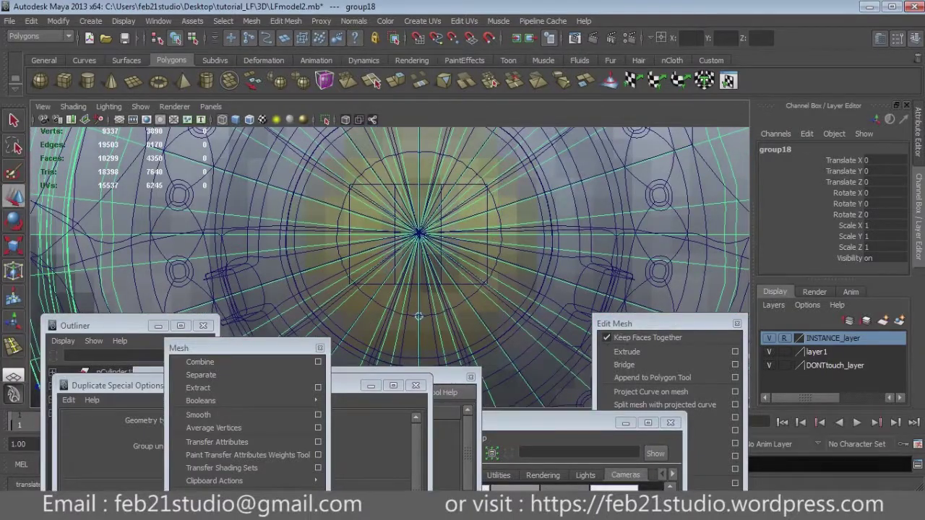
scroll(426, 268, up, 3)
scroll(426, 267, up, 2)
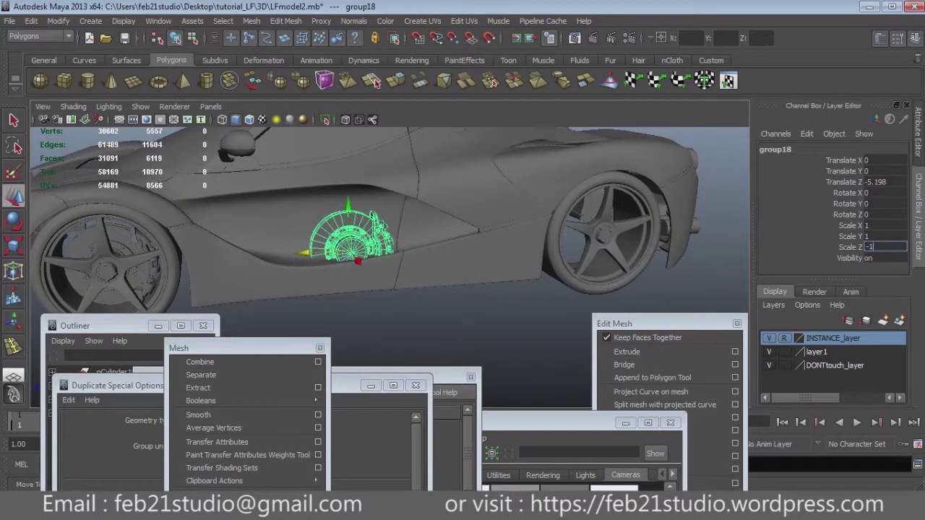
key(Return)
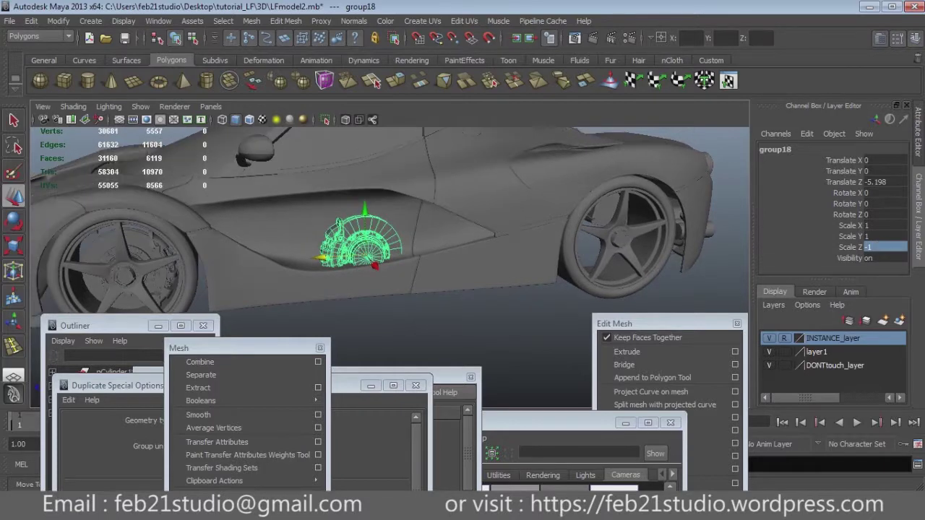
click(340, 224)
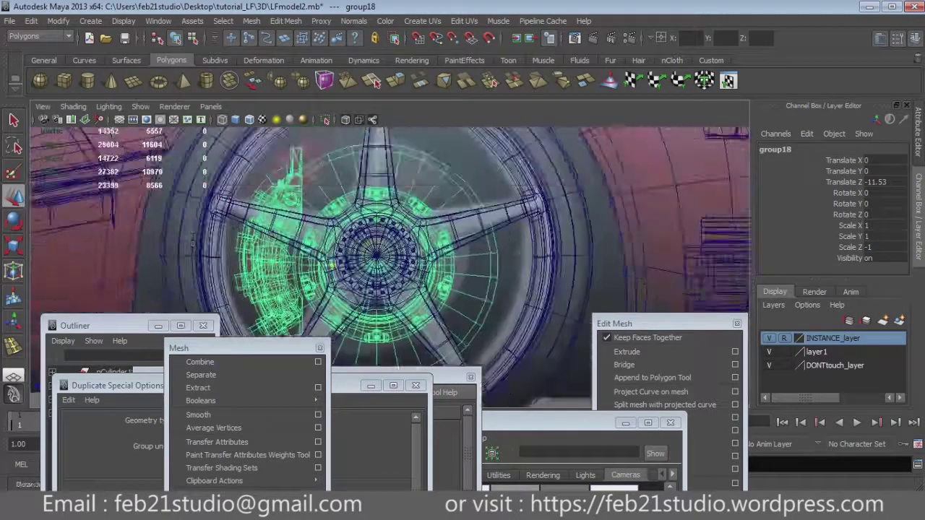
Step: Raise the mirrored brake assembly to Translate Y 0.066 so it centres on the hub
scroll(388, 231, up, 5)
scroll(386, 265, up, 3)
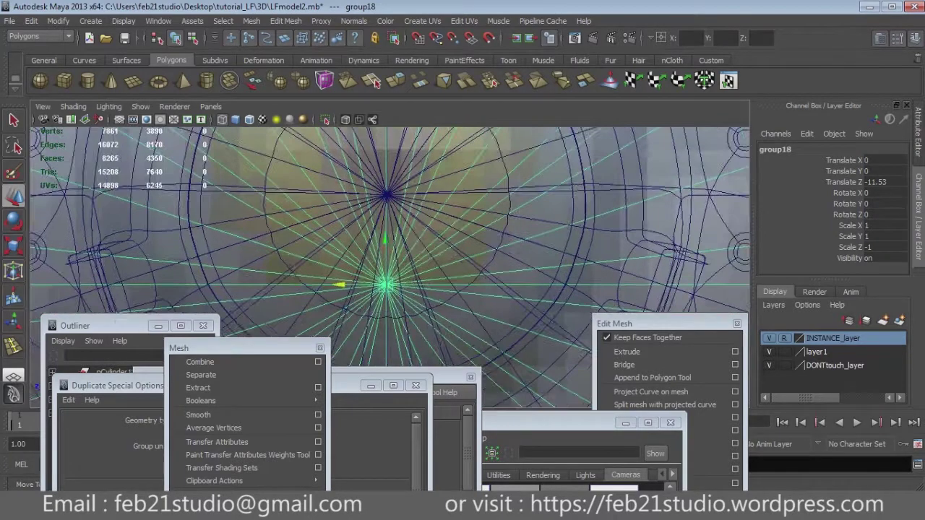
drag(387, 239, 387, 148)
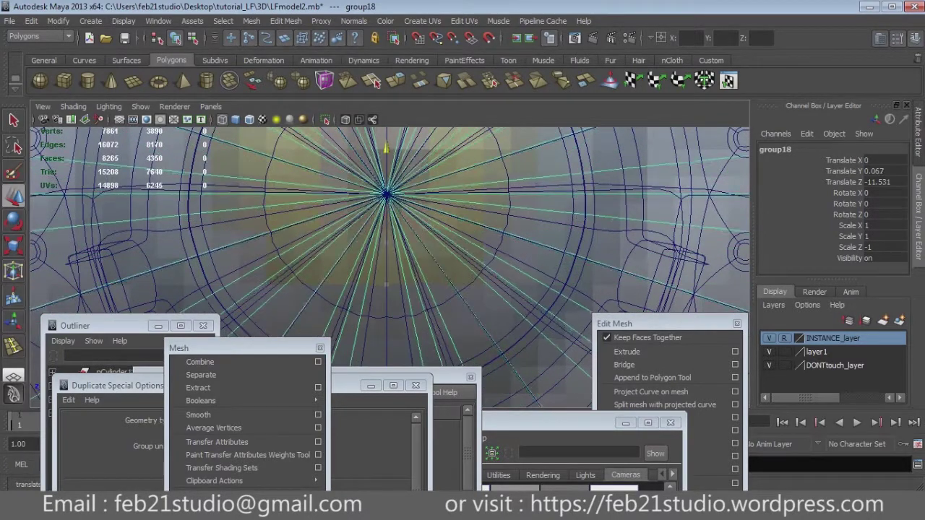
key(space)
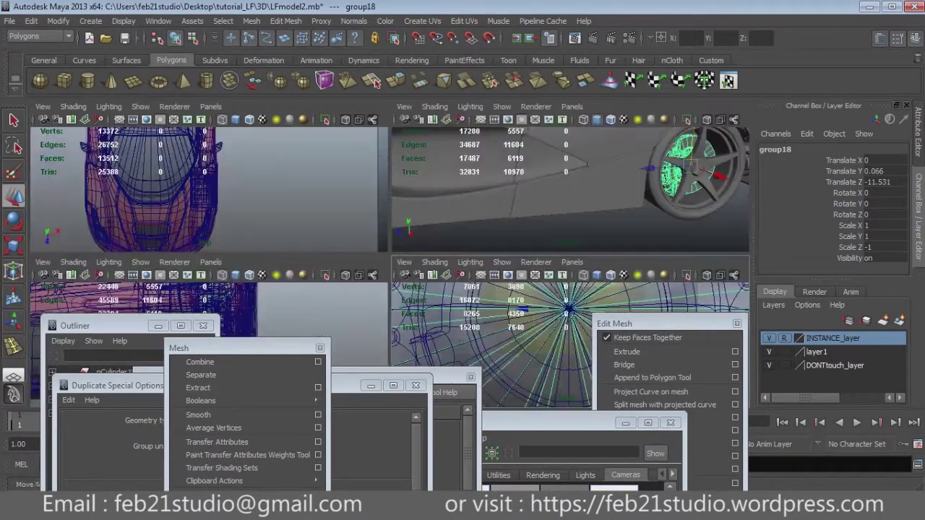
key(space)
scroll(391, 268, up, 3)
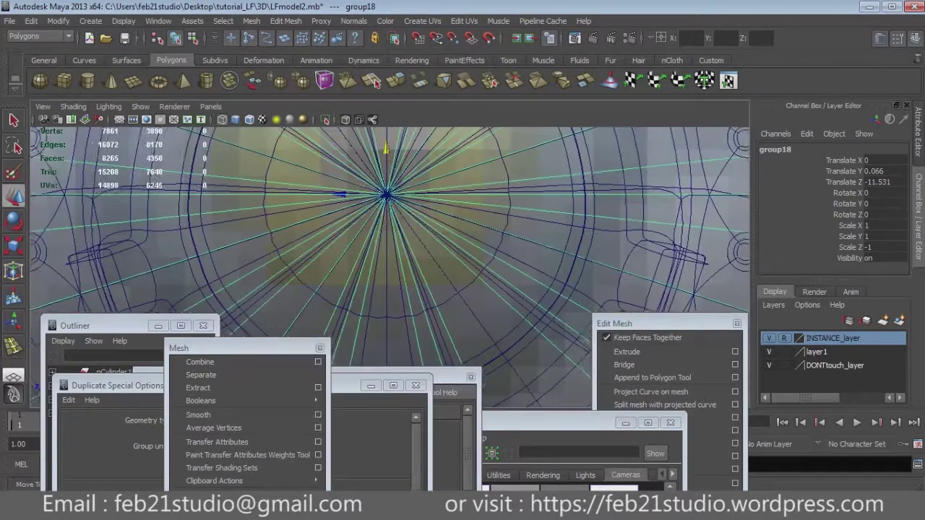
scroll(419, 253, up, 2)
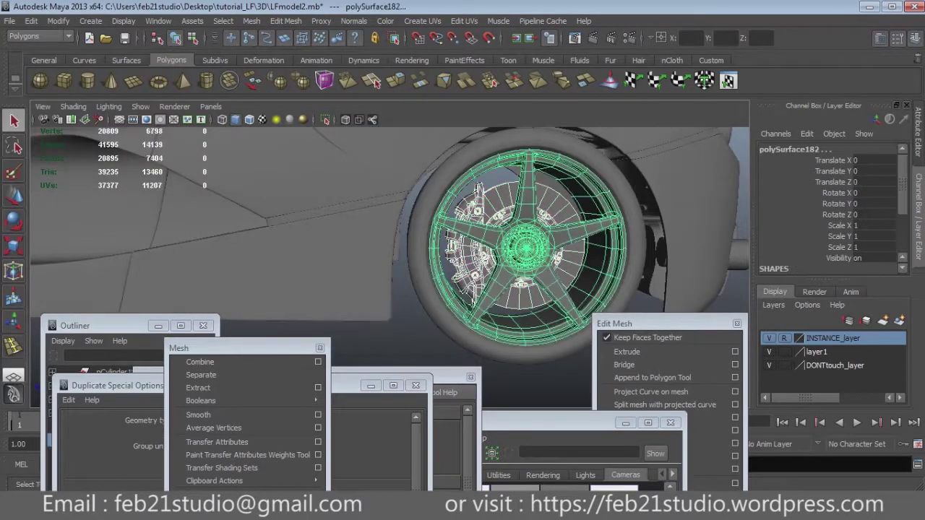
Step: Select the rear tyre pCylinder30 with the Move tool active
click(423, 304)
key(space)
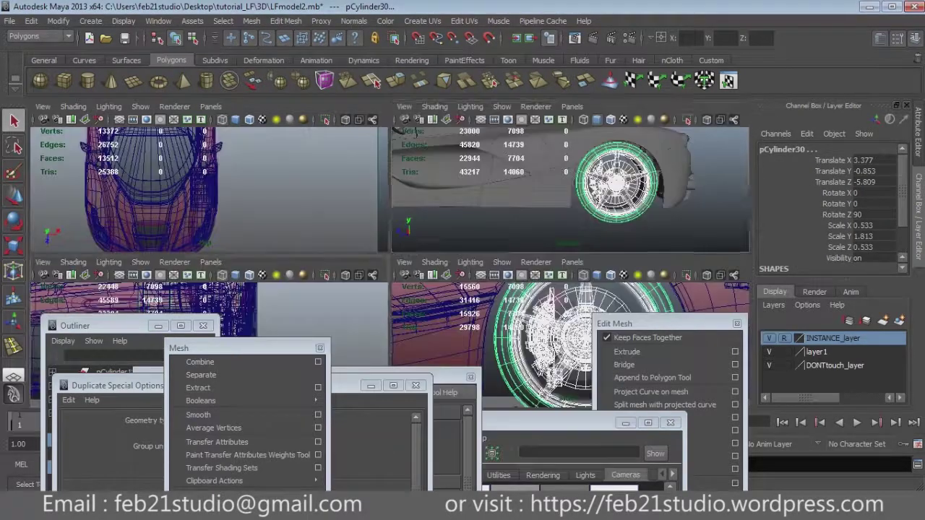
key(space)
key(w)
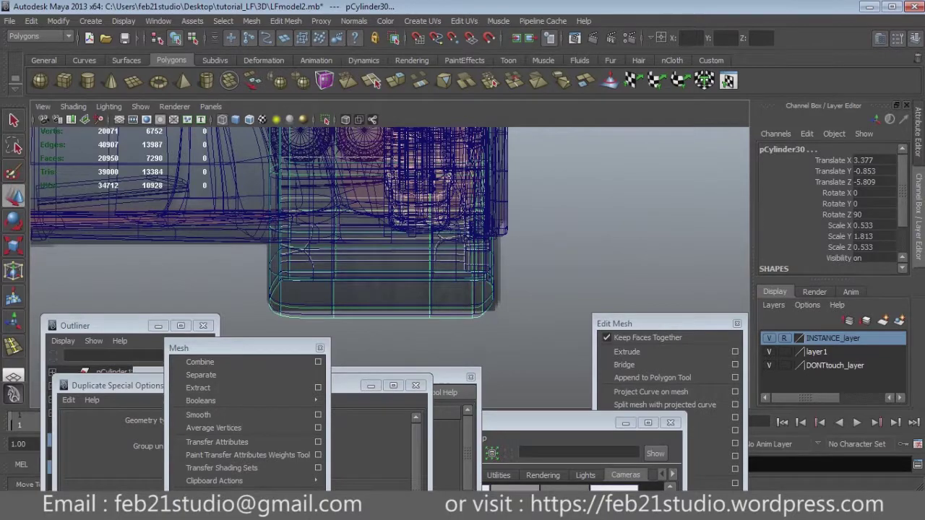
key(space)
key(space)
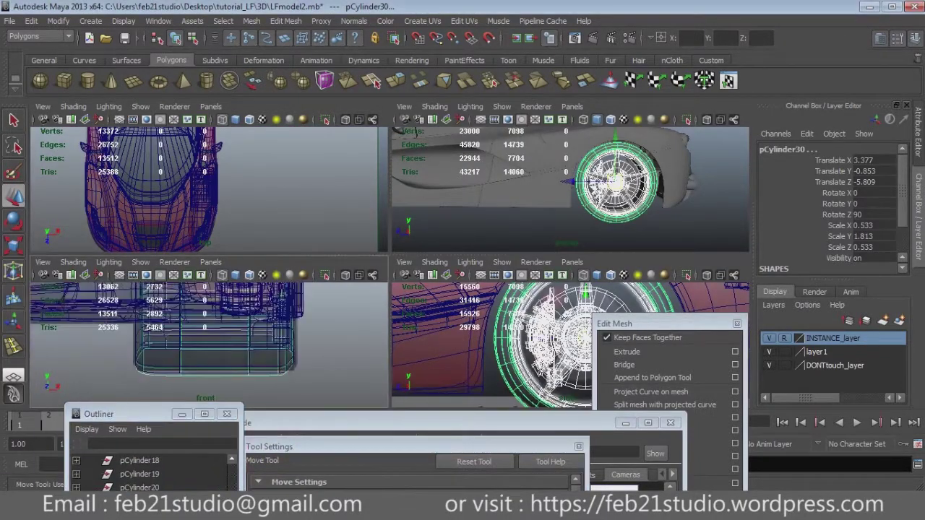
Step: Nudge the rear tyre up to Translate Y -0.826
scroll(209, 339, up, 2)
scroll(571, 189, up, 3)
drag(217, 339, 217, 335)
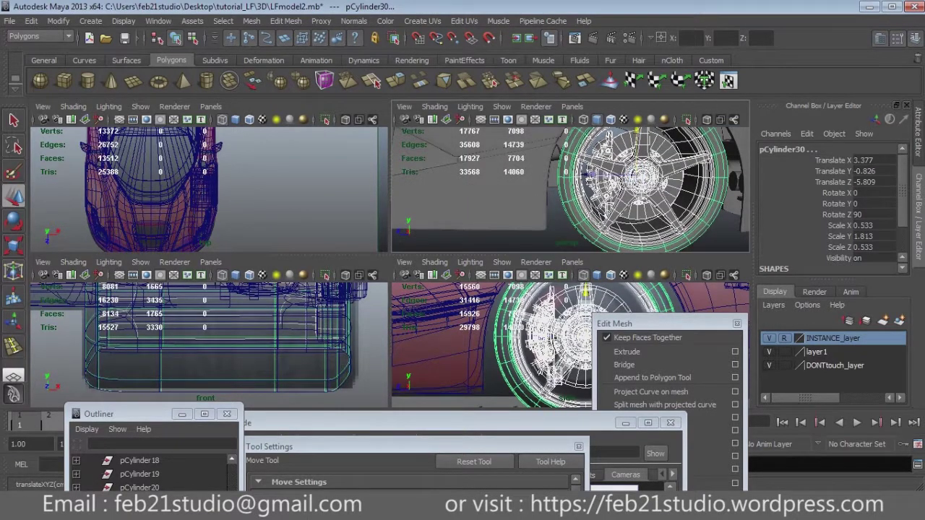
key(space)
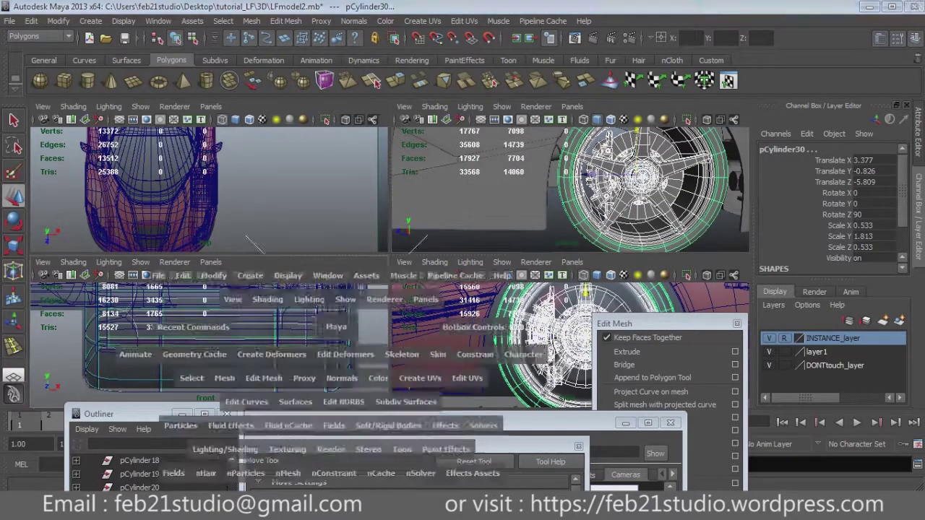
scroll(238, 260, up, 2)
scroll(238, 261, up, 2)
scroll(289, 180, up, 2)
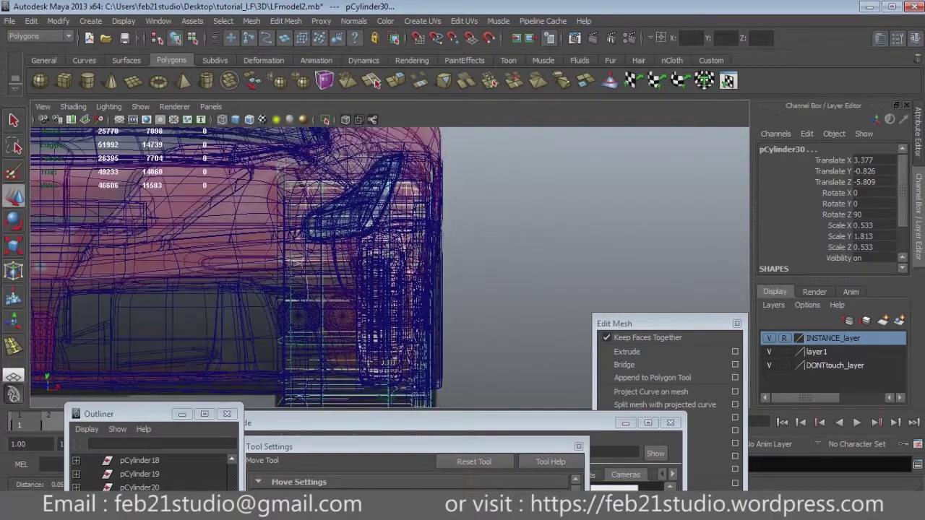
scroll(246, 217, up, 2)
scroll(246, 217, up, 2)
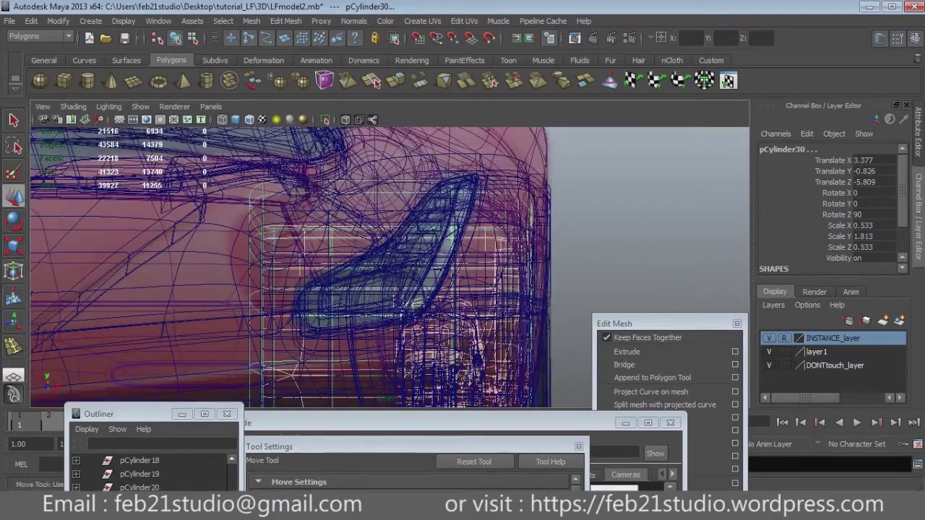
scroll(390, 267, down, 3)
scroll(391, 267, down, 3)
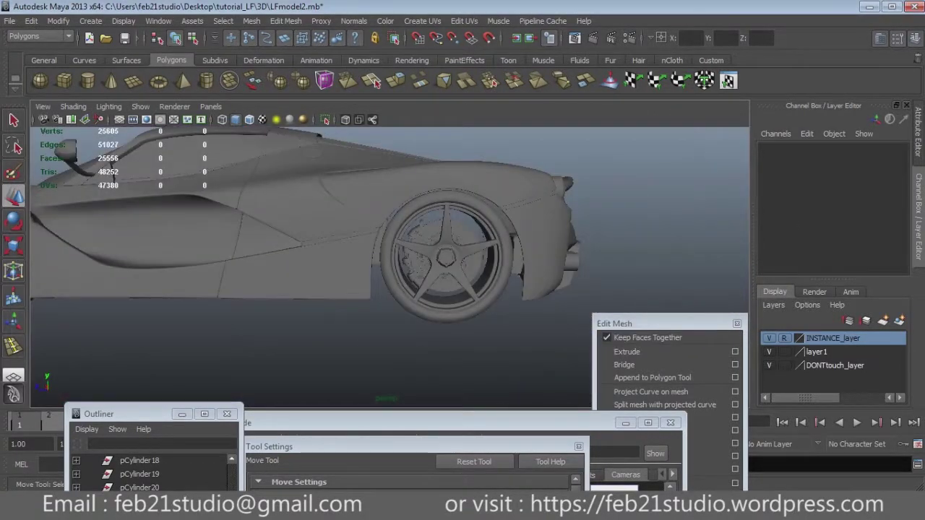
Step: Select the whole front wheel group and duplicate it with Ctrl+D
click(446, 259)
key(q)
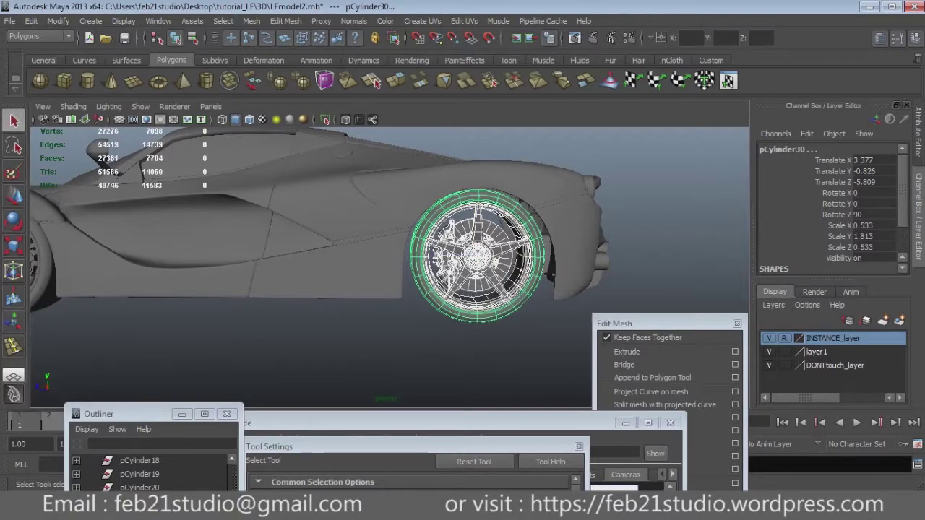
click(190, 242)
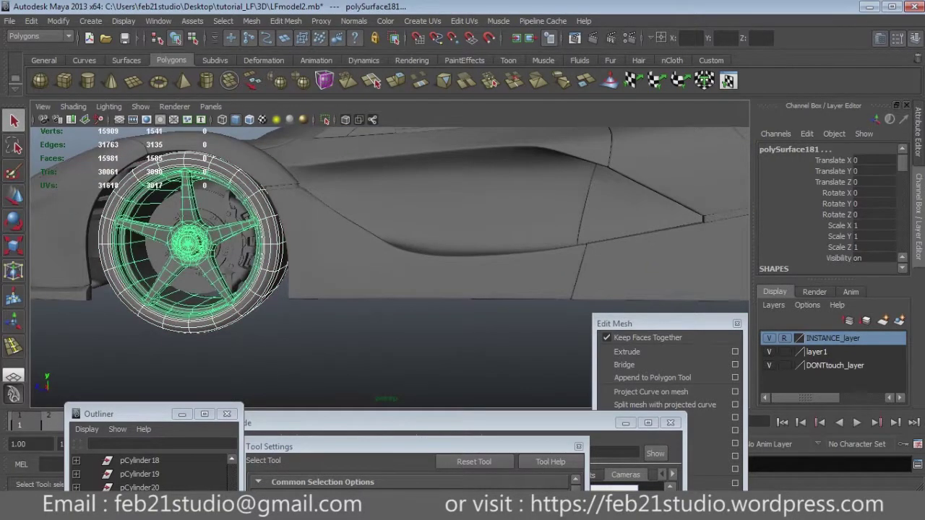
alt+drag(390, 260, 463, 239)
click(166, 206)
key(Up)
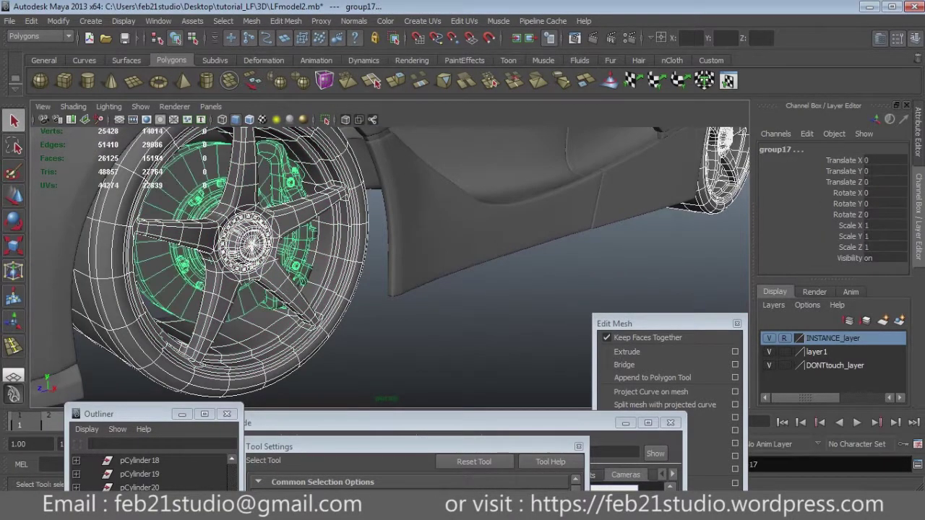
scroll(390, 267, down, 5)
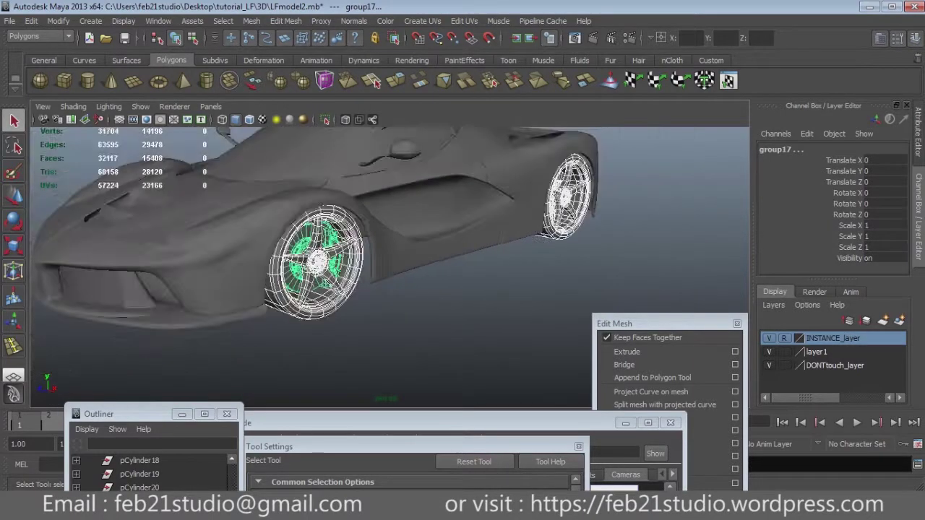
key(ctrl+d)
key(ctrl+d)
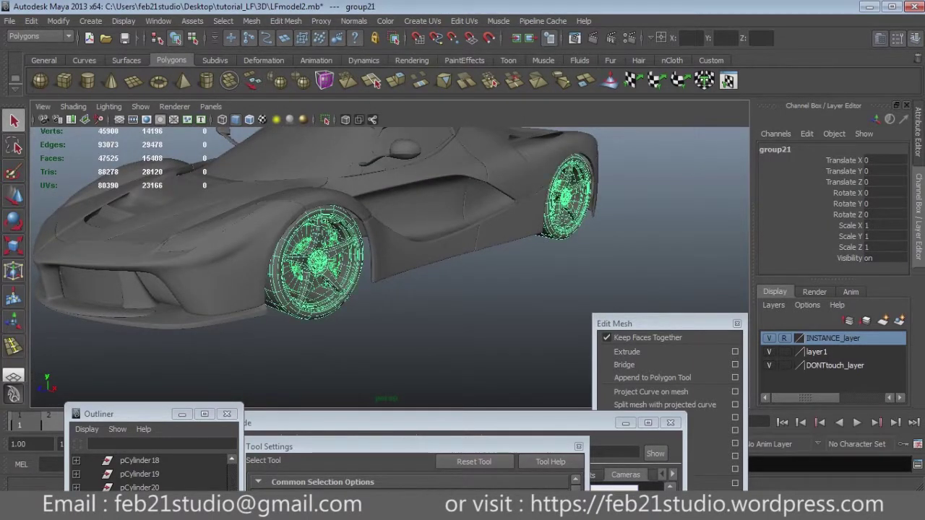
Step: Mirror the wheel copy to the car's opposite side with Scale X -1
scroll(325, 231, down, 5)
scroll(325, 231, down, 2)
key(4)
key(w)
alt+drag(326, 252, 433, 253)
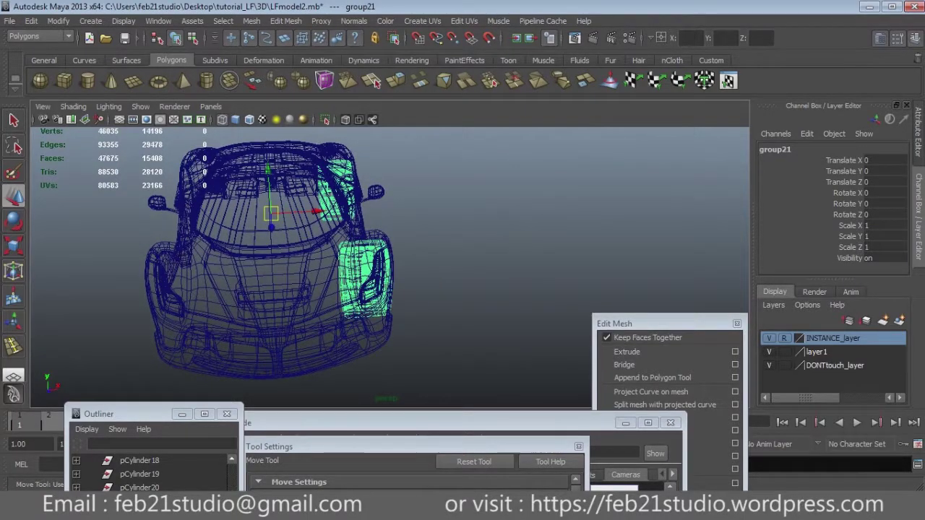
key(space)
key(space)
scroll(390, 268, up, 3)
key(space)
key(space)
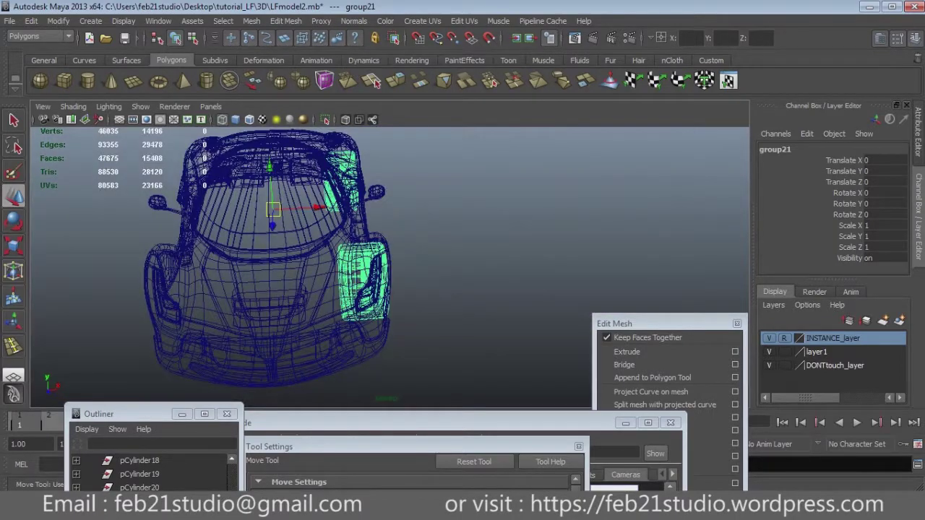
text(-1)
key(Return)
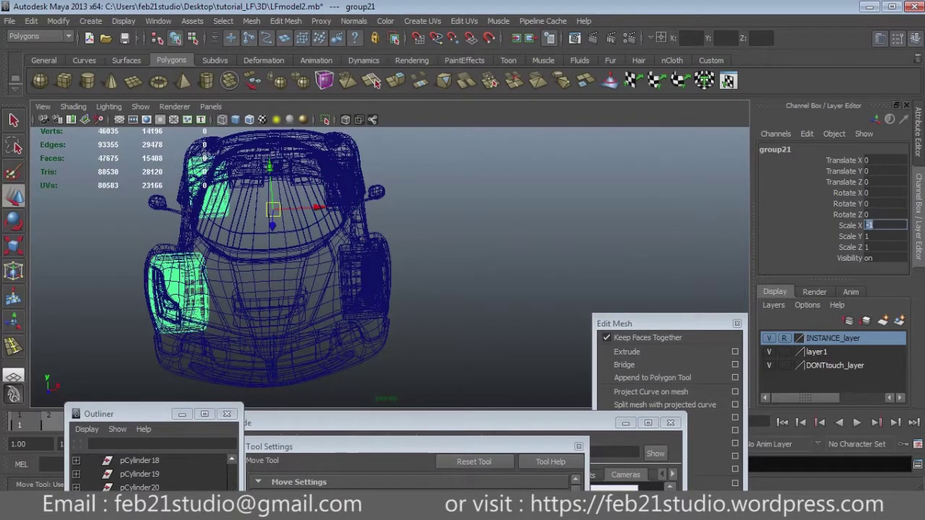
click(506, 347)
alt+drag(289, 253, 470, 232)
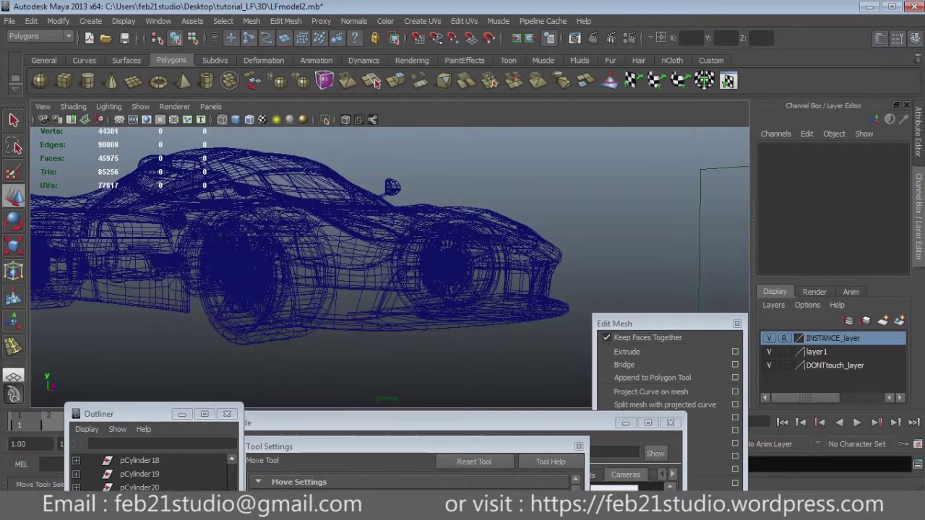
Step: Orbit around the smooth-shaded car to inspect the fitted wheels and underside
key(5)
key(q)
scroll(390, 267, up, 5)
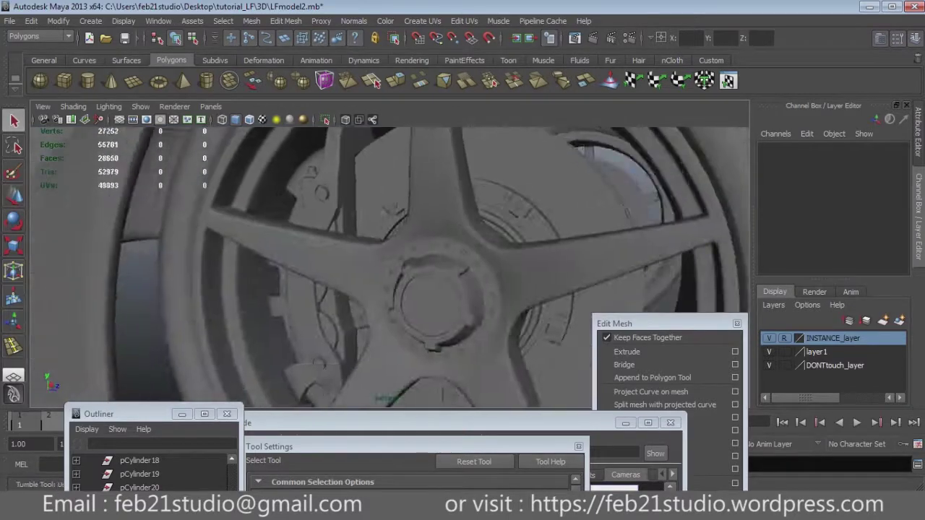
scroll(390, 268, up, 3)
scroll(390, 267, down, 5)
alt+drag(390, 268, 434, 246)
scroll(390, 267, down, 2)
mouse_move(390, 267)
alt+mouse_down()
mouse_move(362, 282)
mouse_move(332, 253)
alt+mouse_up()
scroll(390, 268, up, 2)
scroll(390, 268, down, 4)
mouse_move(390, 267)
alt+mouse_down()
mouse_move(376, 274)
mouse_move(347, 260)
mouse_move(376, 271)
mouse_move(347, 264)
mouse_move(433, 269)
mouse_move(405, 304)
mouse_move(448, 260)
mouse_move(462, 263)
alt+mouse_up()
scroll(390, 268, down, 5)
scroll(390, 267, down, 2)
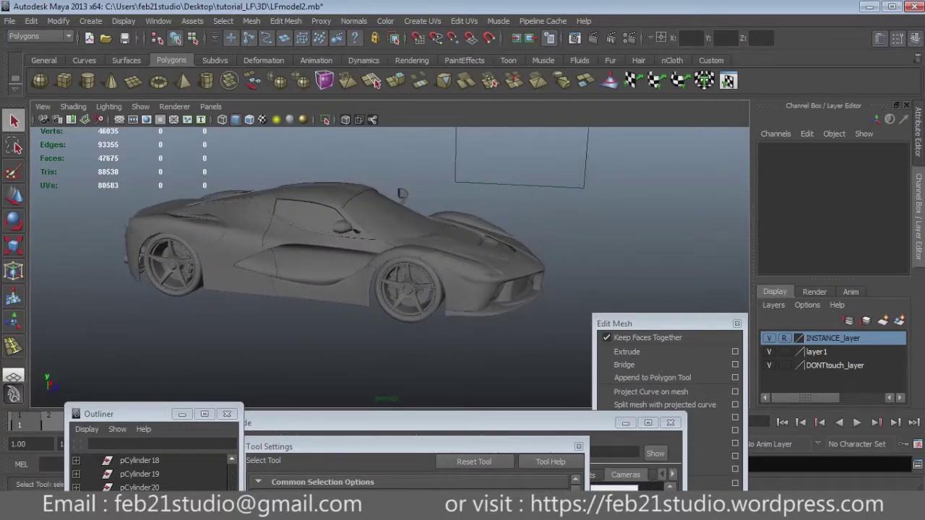
scroll(390, 267, up, 3)
alt+drag(390, 268, 477, 269)
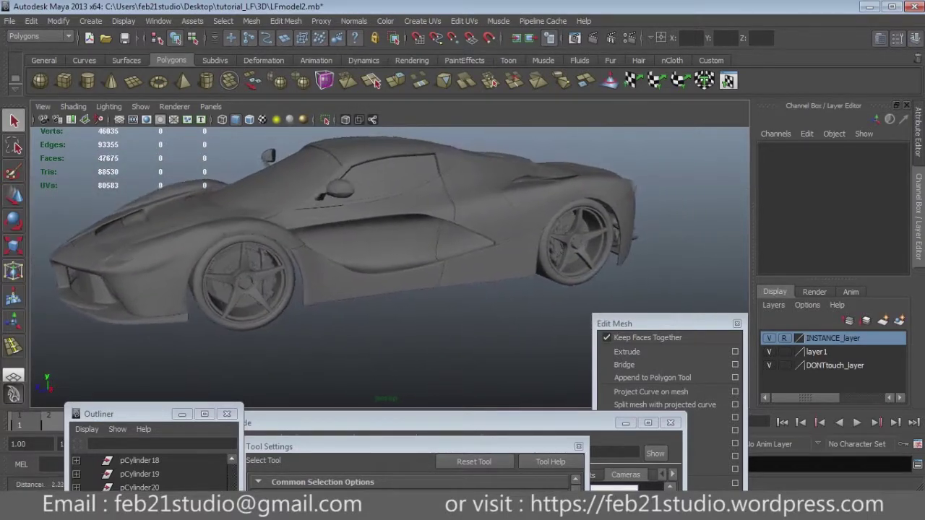
mouse_move(390, 267)
alt+mouse_down()
mouse_move(434, 289)
mouse_move(448, 217)
mouse_move(405, 271)
mouse_move(441, 280)
mouse_move(434, 245)
mouse_move(456, 250)
alt+mouse_up()
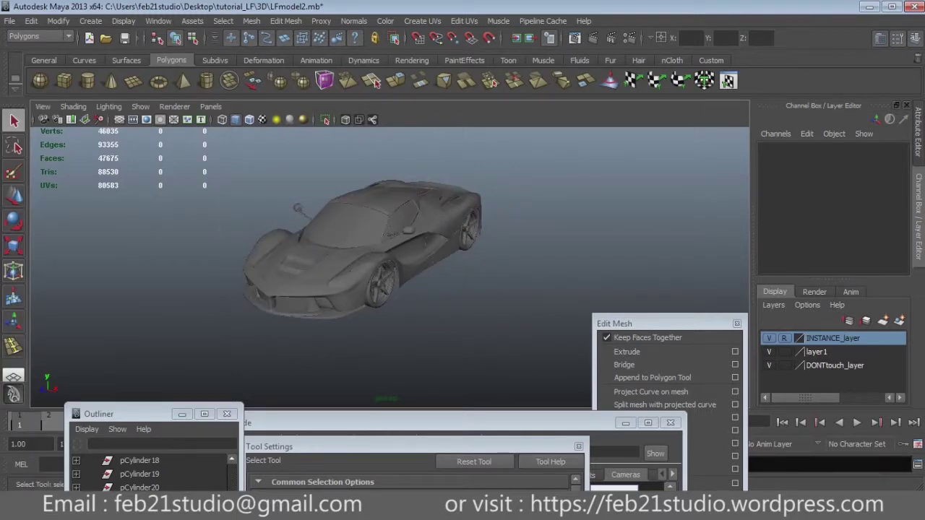
Step: Set layer1 to reference and select its car body objects
click(362, 246)
right_click(817, 352)
click(809, 365)
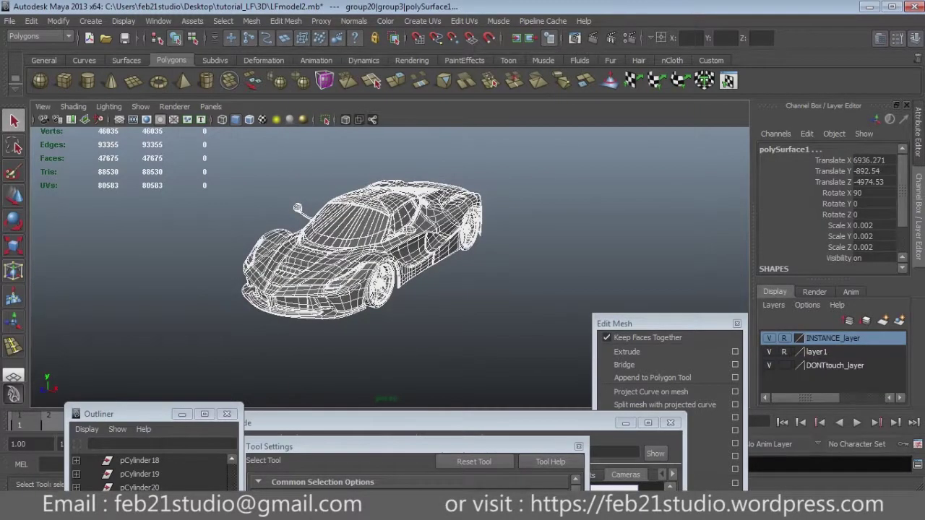
Step: Rotate the new cylinder pCylinder43 to 90 degrees on Z
key(5)
mouse_move(390, 246)
alt+mouse_down()
mouse_move(563, 250)
mouse_move(557, 231)
mouse_move(549, 318)
mouse_move(509, 266)
mouse_move(506, 304)
mouse_move(499, 275)
mouse_move(502, 311)
mouse_move(506, 268)
alt+mouse_up()
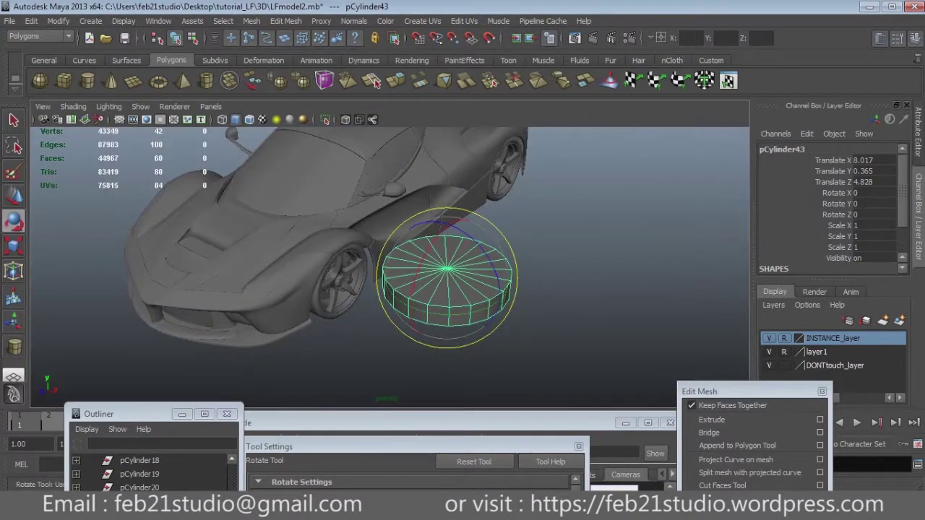
mouse_move(428, 226)
mouse_down()
mouse_move(469, 230)
mouse_move(499, 249)
mouse_up()
text(90)
key(Return)
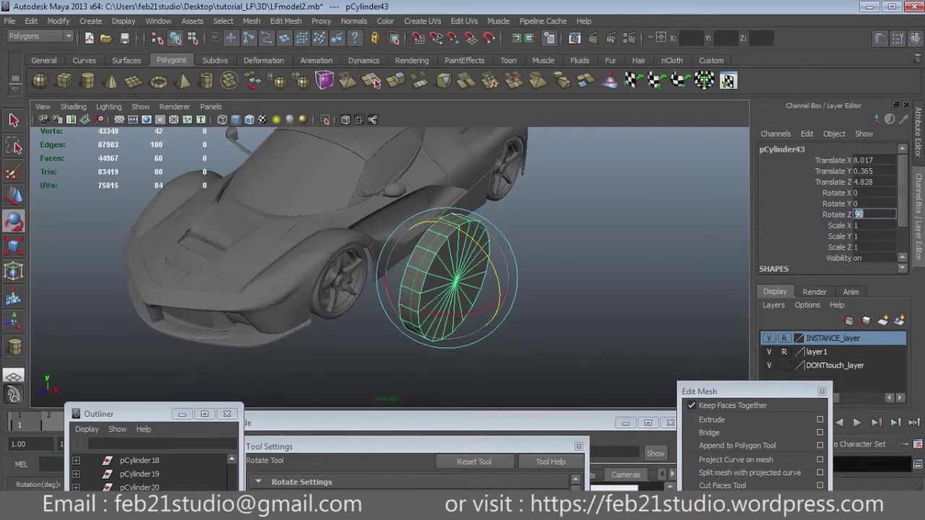
Step: Lower the cylinder to Translate Y -1.216 at the front wheel
mouse_move(434, 289)
alt+mouse_down()
mouse_move(520, 246)
mouse_move(448, 274)
mouse_move(491, 231)
mouse_move(477, 260)
alt+mouse_up()
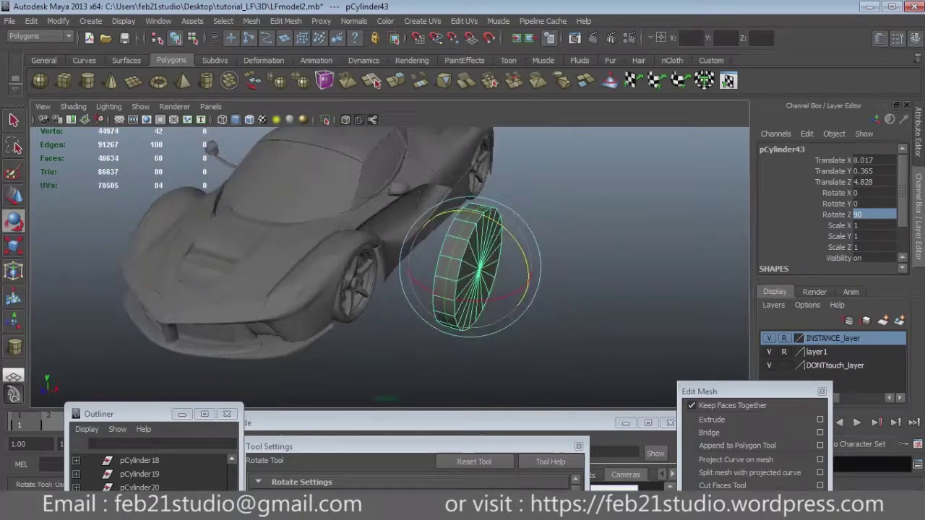
alt+right_drag(433, 289, 492, 289)
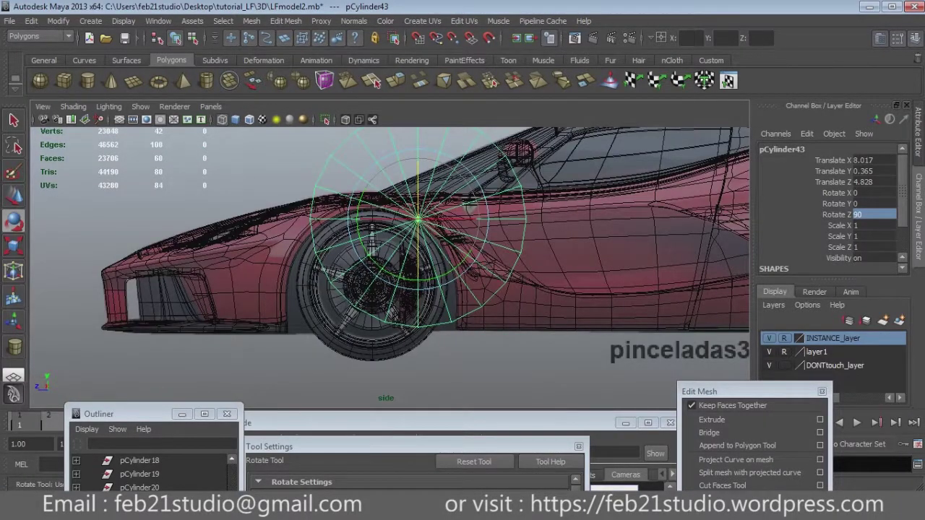
scroll(390, 267, down, 5)
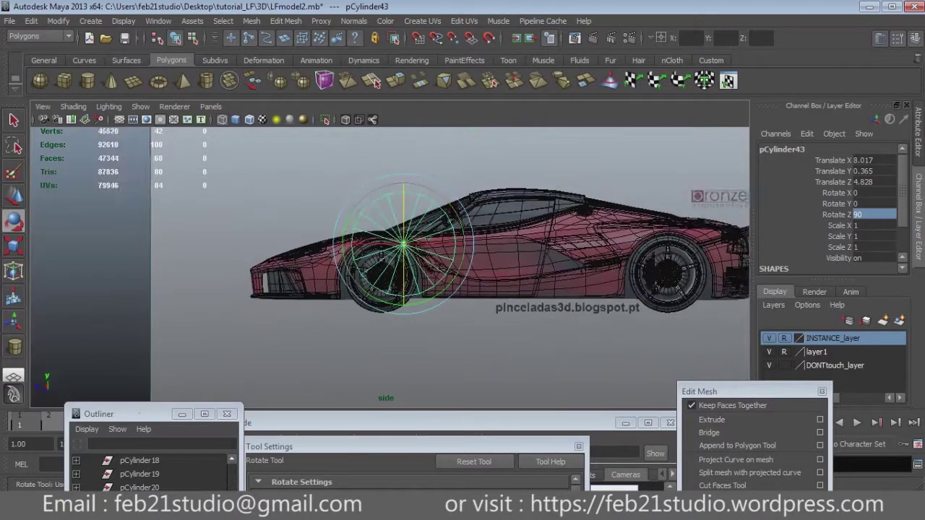
scroll(391, 260, up, 3)
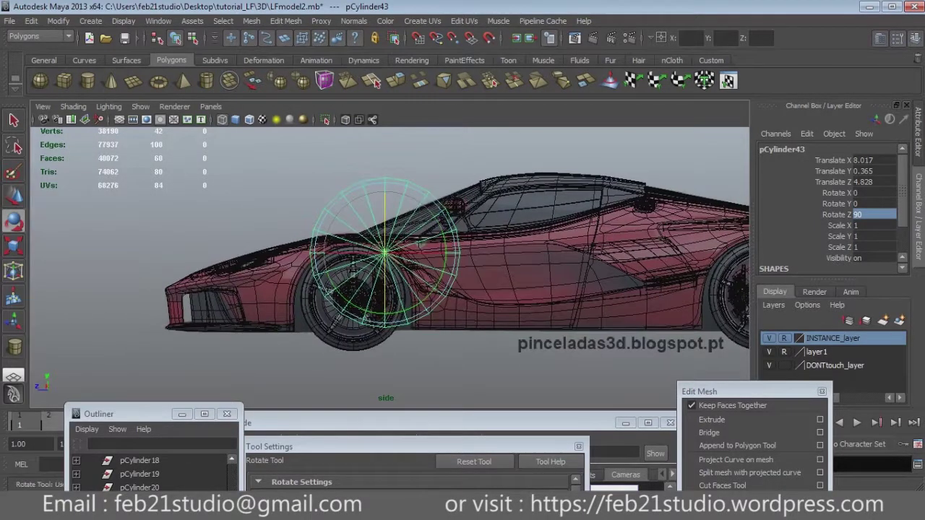
key(w)
drag(419, 224, 419, 246)
Step: Move pCylinder43 down and over the front wheel
middle_drag(419, 245, 419, 250)
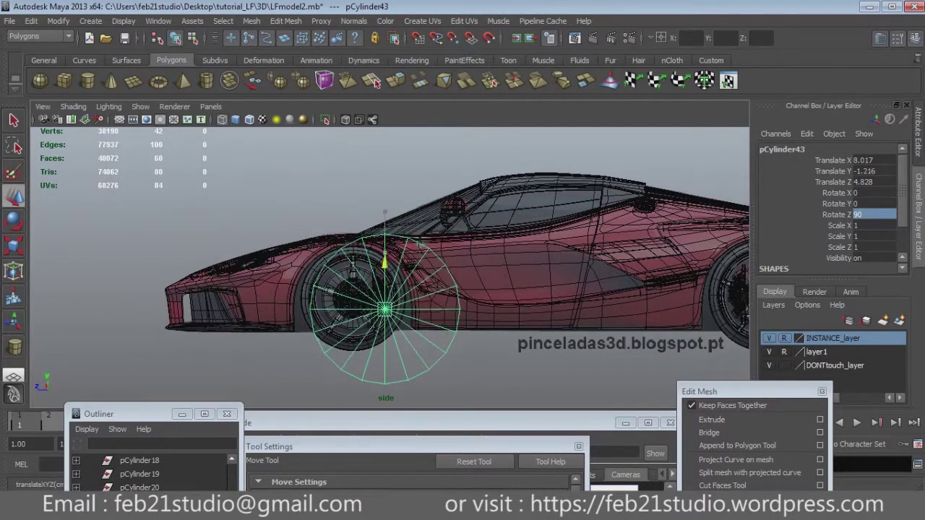
scroll(419, 250, up, 1)
scroll(419, 250, up, 2)
middle_drag(565, 174, 503, 173)
alt+middle_drag(433, 289, 451, 272)
mouse_move(381, 289)
middle_down()
mouse_move(382, 302)
mouse_move(347, 302)
middle_up()
Step: Scale the cylinder to 0.805 and centre it at Y -1.06, Z 5.734
key(r)
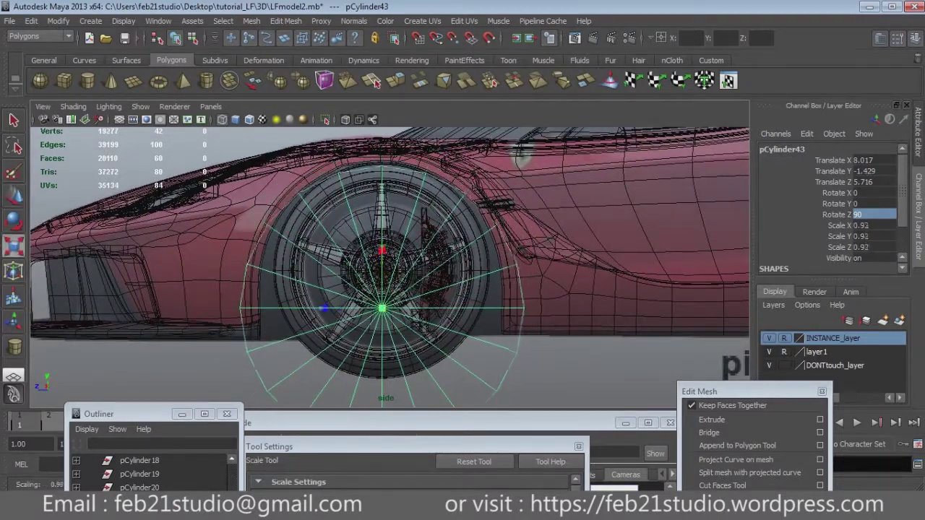
alt+middle_drag(434, 289, 409, 292)
key(w)
middle_drag(318, 312, 333, 312)
key(r)
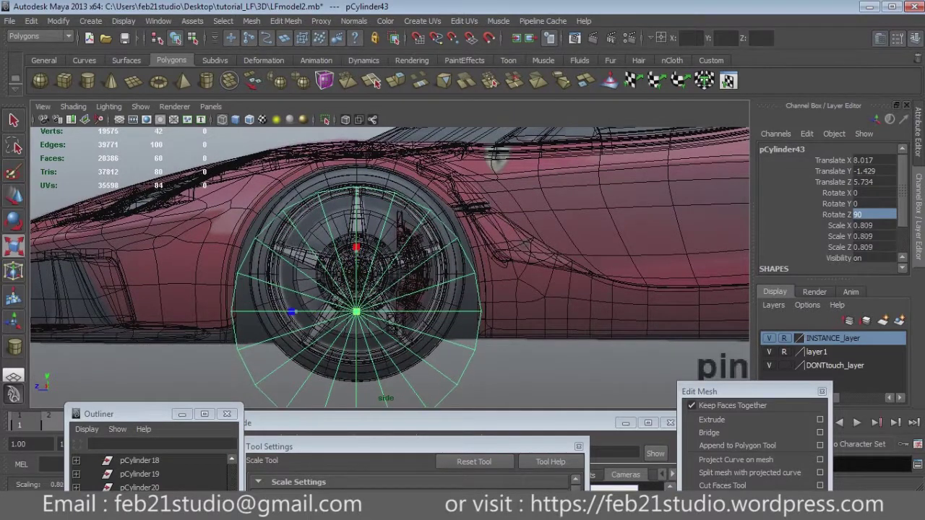
key(w)
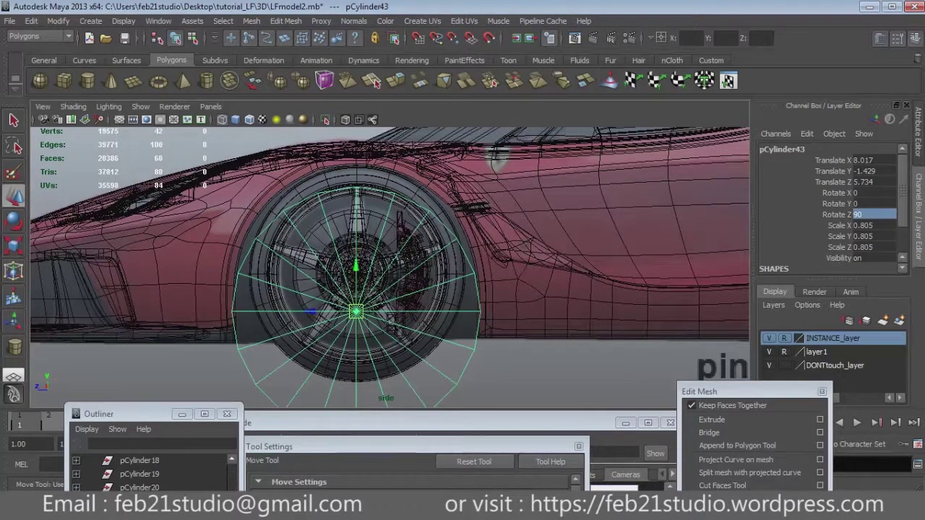
middle_drag(382, 312, 381, 284)
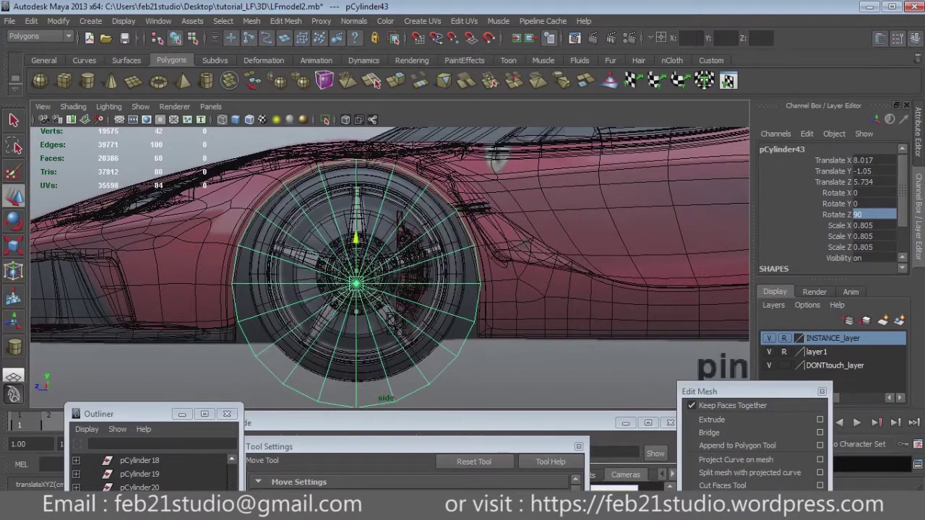
scroll(276, 260, down, 1)
scroll(275, 260, down, 3)
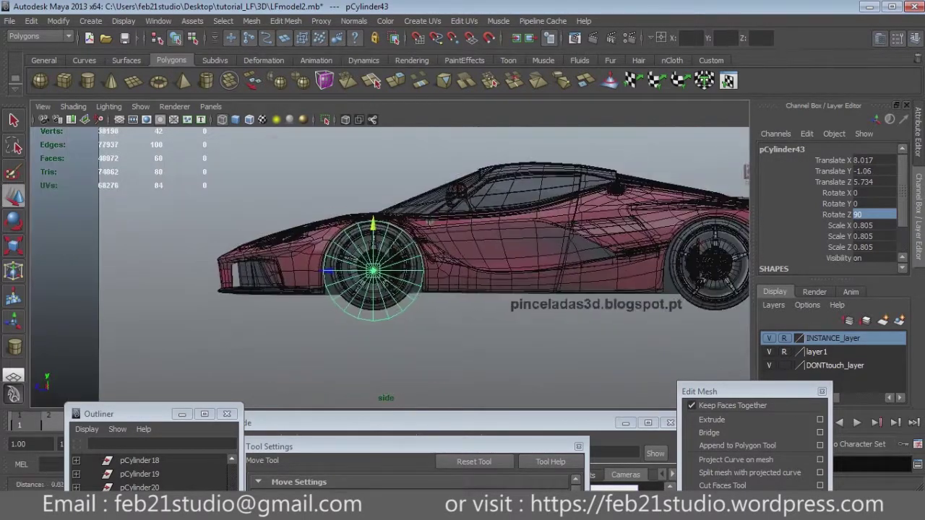
scroll(275, 260, down, 1)
alt+middle_drag(314, 261, 276, 265)
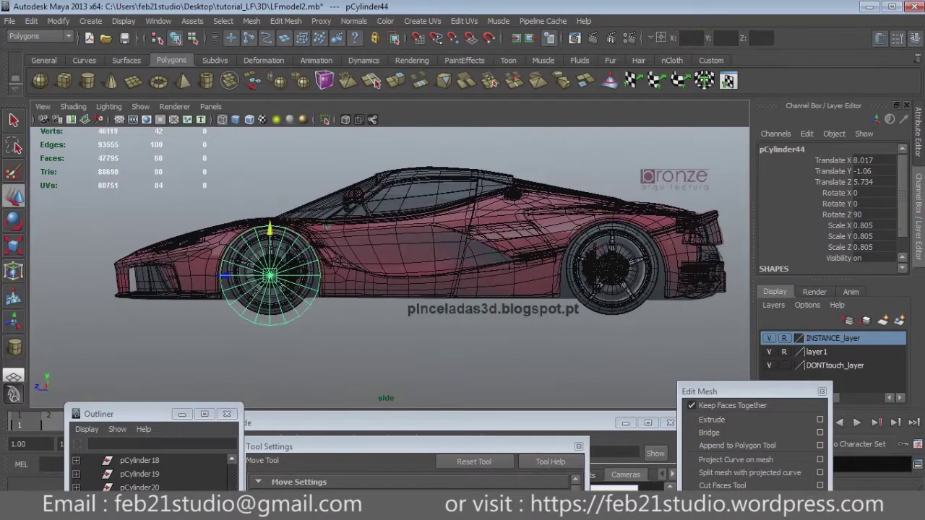
Step: Move pCylinder44 onto the rear wheel at Z -5.824 and scale it to 0.881
drag(225, 276, 570, 276)
key(f)
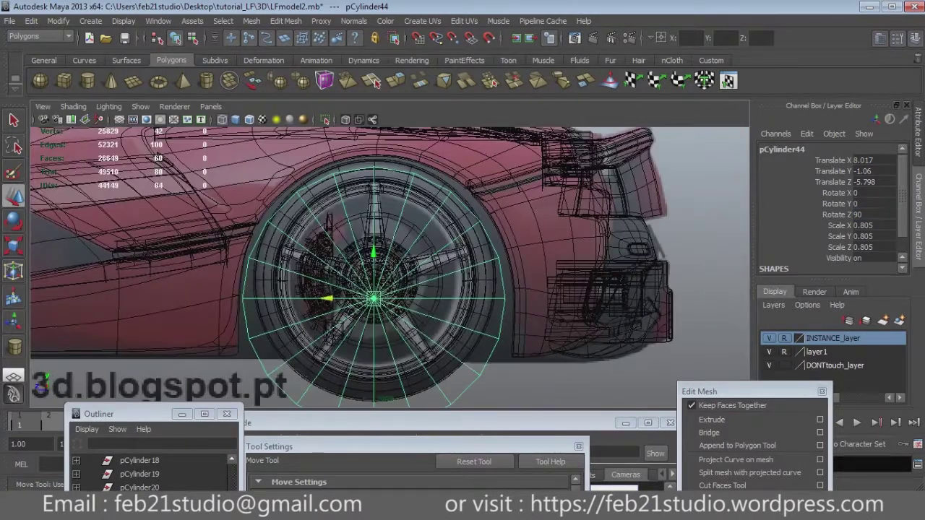
drag(373, 299, 394, 298)
key(r)
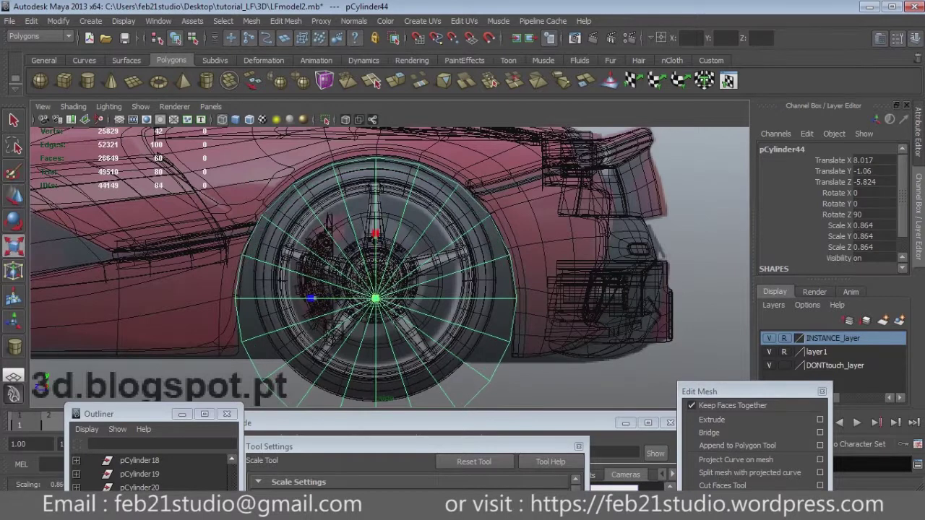
key(w)
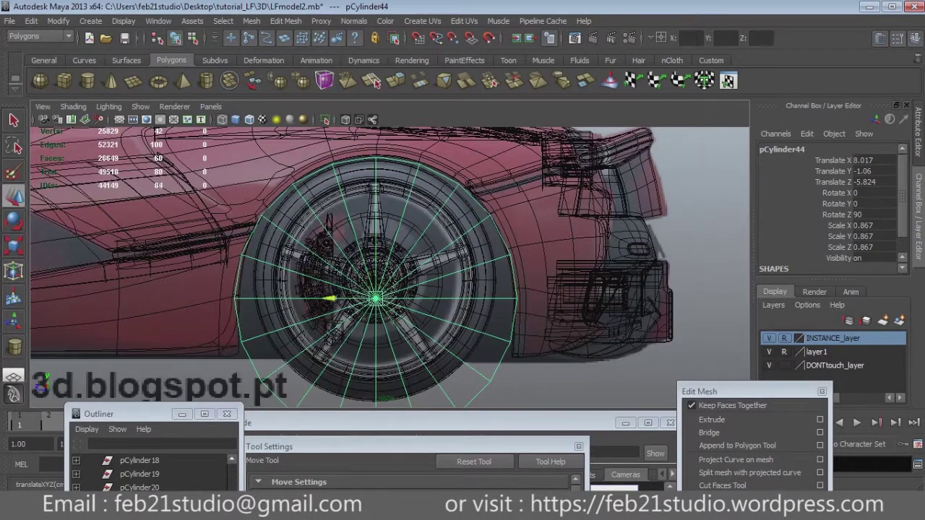
key(r)
drag(376, 299, 384, 299)
key(w)
drag(376, 252, 376, 247)
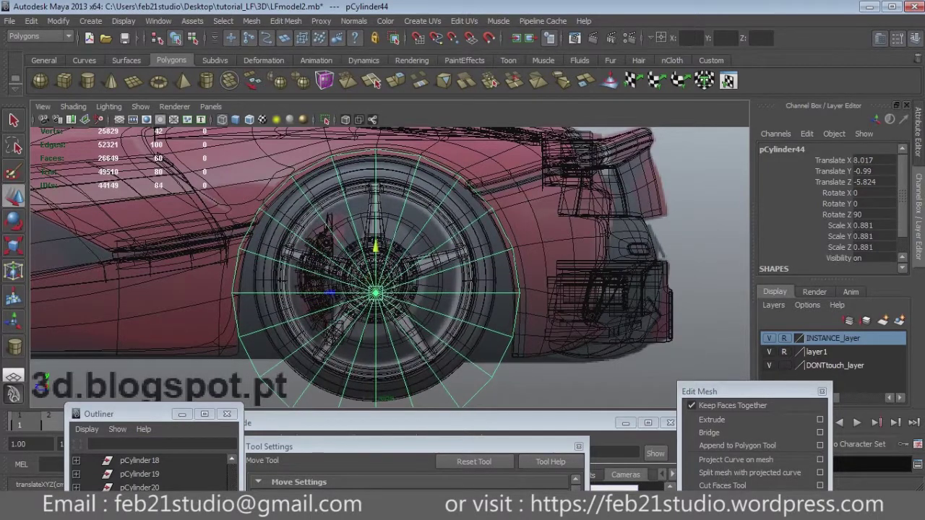
scroll(375, 289, down, 3)
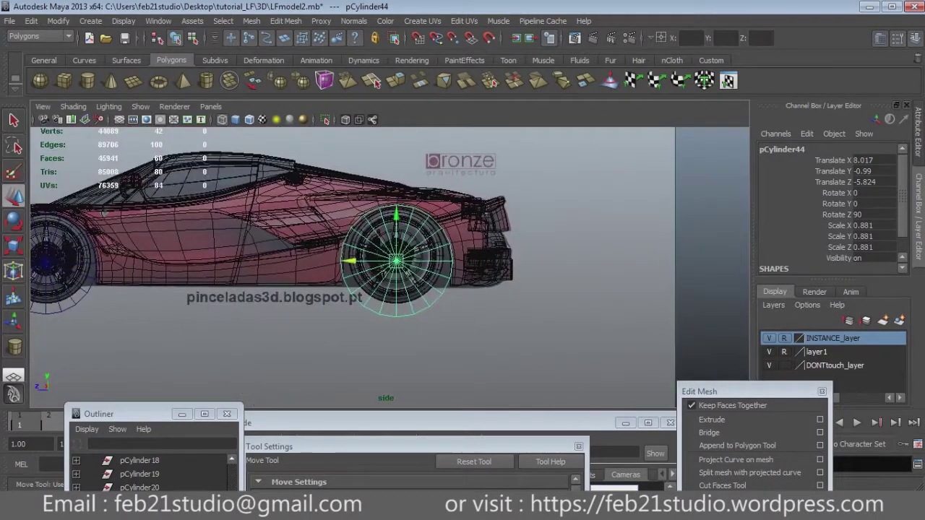
scroll(391, 260, up, 3)
Step: Delete the lower half faces of the rear cylinder
key(F11)
drag(293, 274, 510, 365)
key(Delete)
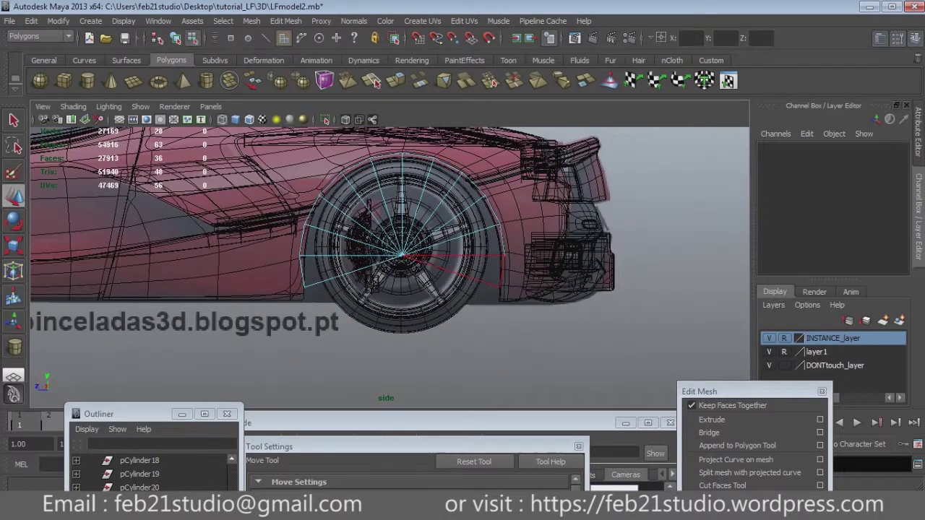
Step: Pull the rear arch's centre and bottom vertices lower
scroll(434, 238, up, 1)
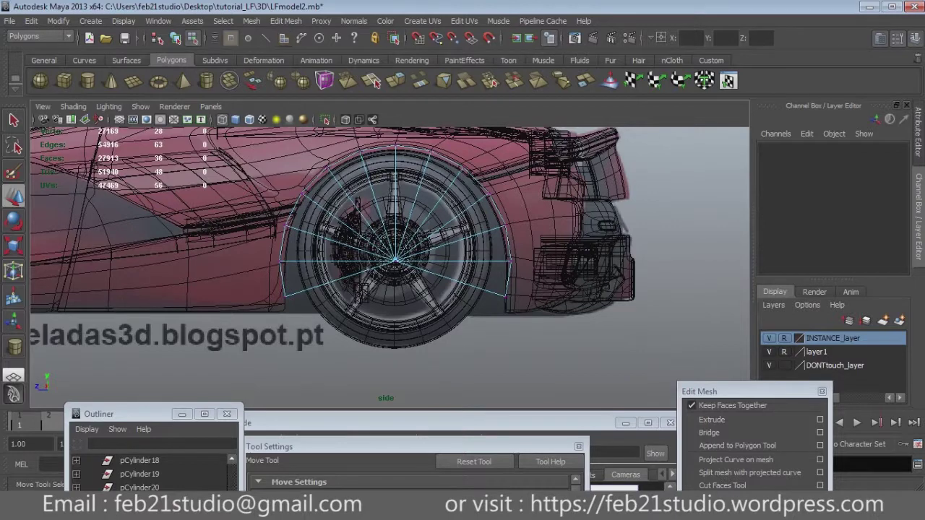
drag(383, 245, 408, 269)
scroll(395, 258, up, 1)
drag(397, 217, 397, 265)
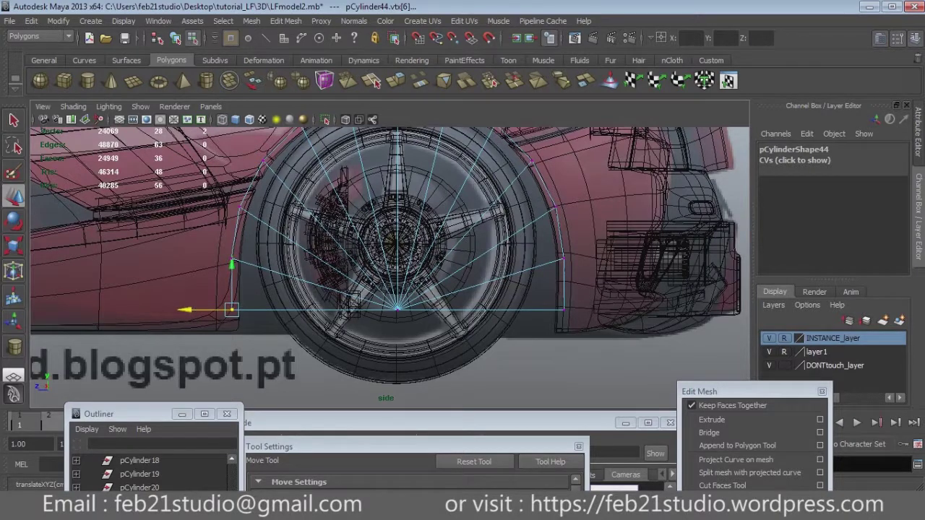
drag(398, 267, 397, 284)
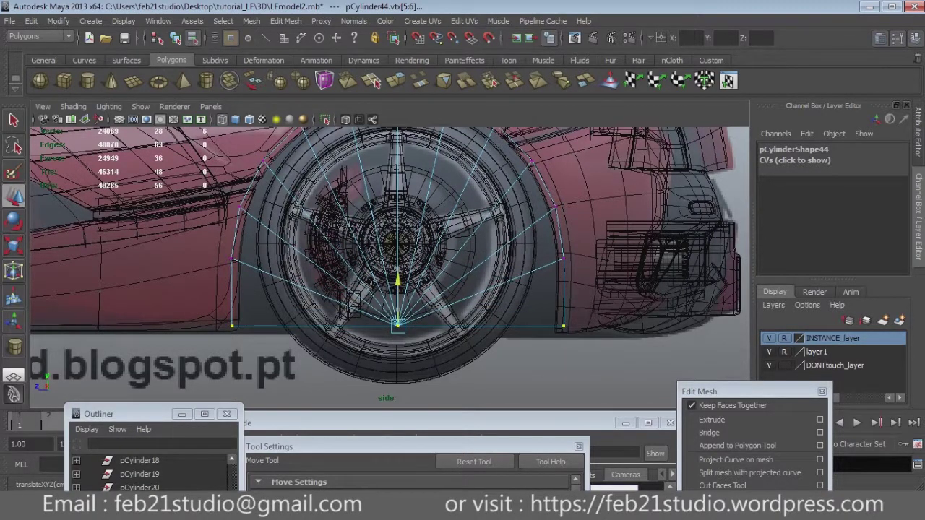
click(230, 194)
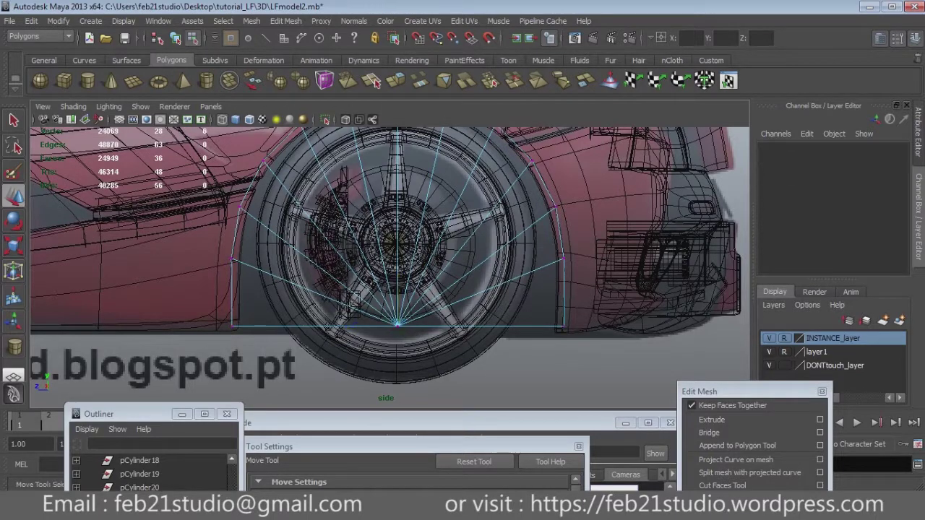
Step: Delete the lower faces of the front cylinder pCylinder43
scroll(230, 194, down, 5)
scroll(230, 193, up, 2)
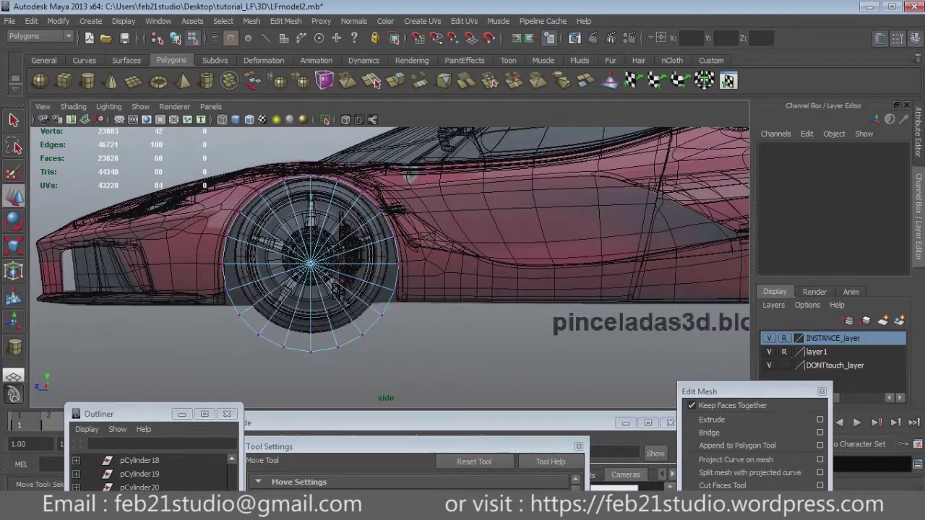
drag(231, 318, 404, 357)
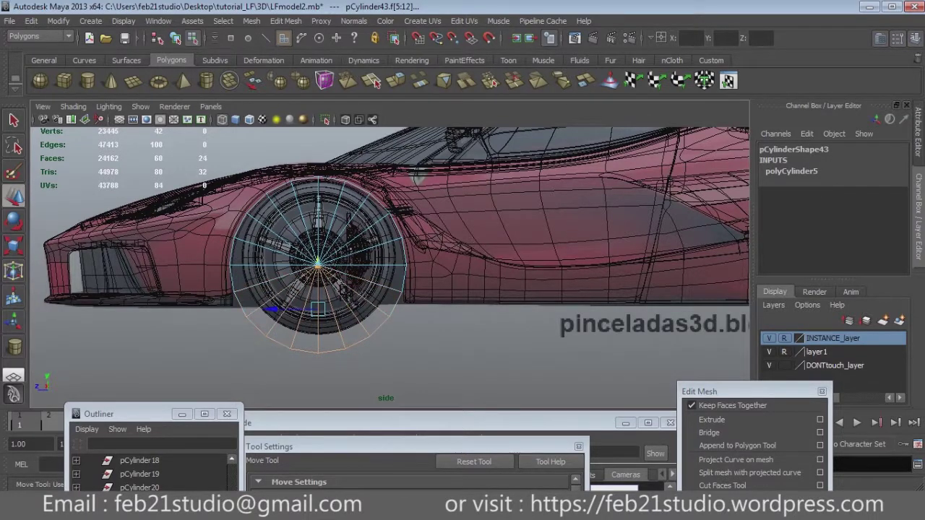
key(Delete)
Step: Pull the front arch's centre vertices down and select both end vertices
scroll(318, 264, up, 3)
key(F9)
drag(268, 282, 304, 311)
drag(287, 253, 287, 272)
drag(173, 263, 157, 326)
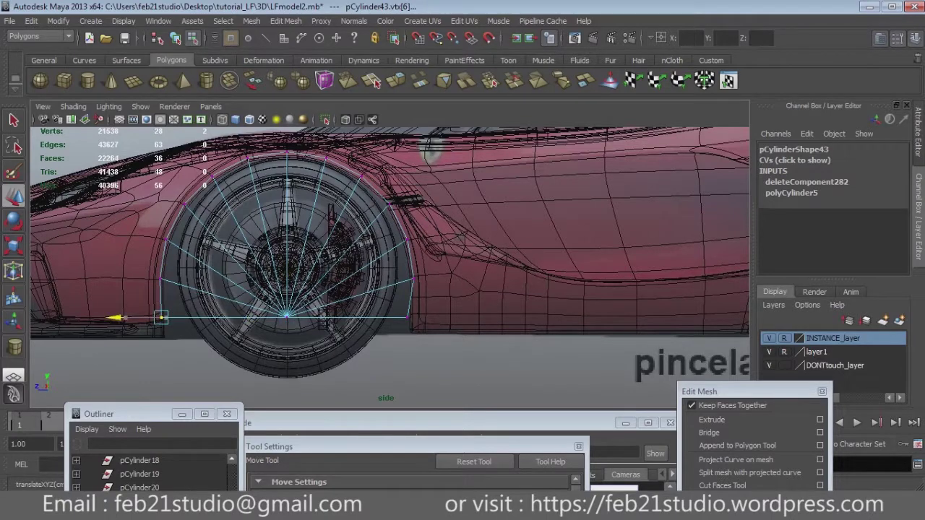
drag(399, 264, 428, 334)
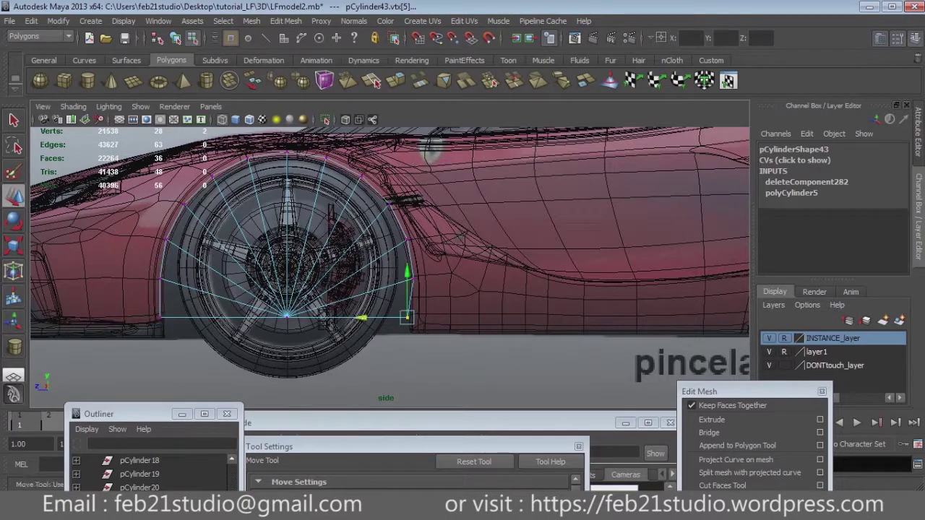
key(space)
key(space)
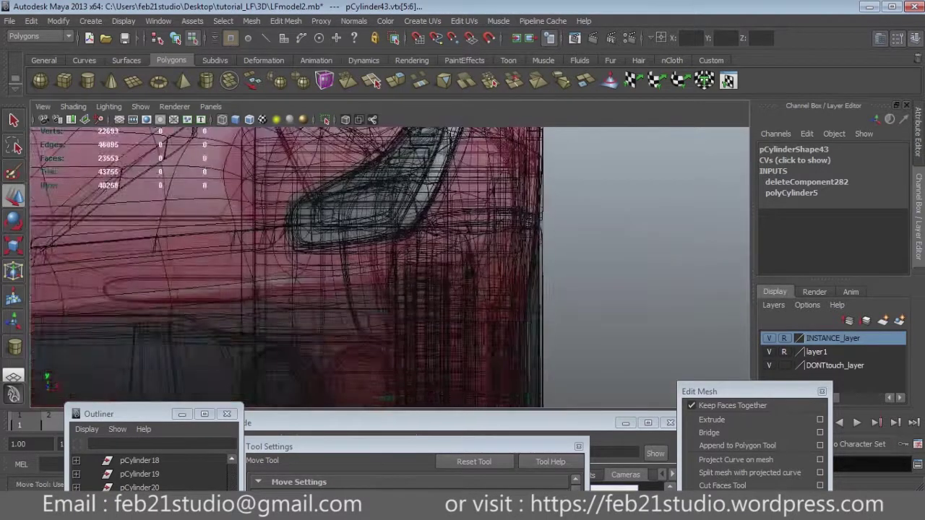
Step: Lower the front arch piece's selected bottom vertices further down in the front view
key(f)
drag(409, 287, 409, 307)
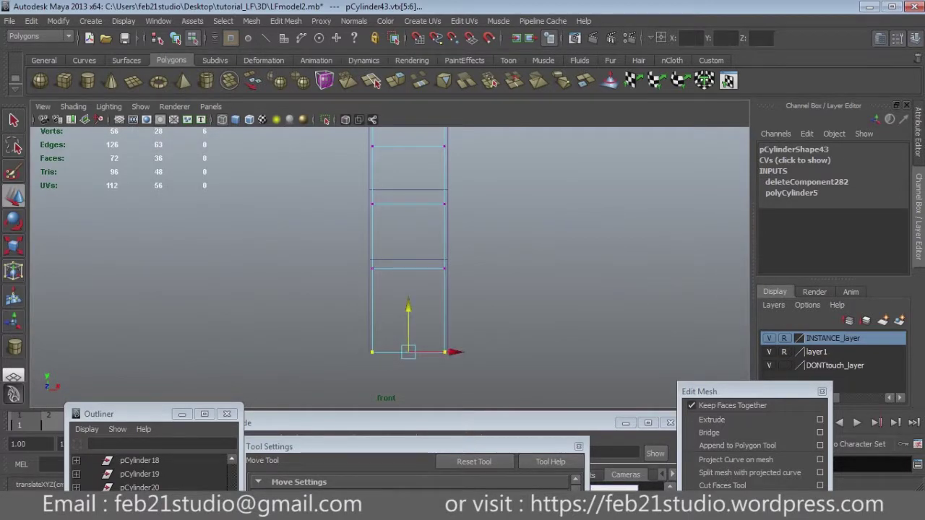
scroll(409, 274, down, 5)
scroll(397, 260, up, 4)
Step: Select the left and right vertex columns of the arch strip
drag(357, 144, 383, 375)
scroll(383, 275, up, 1)
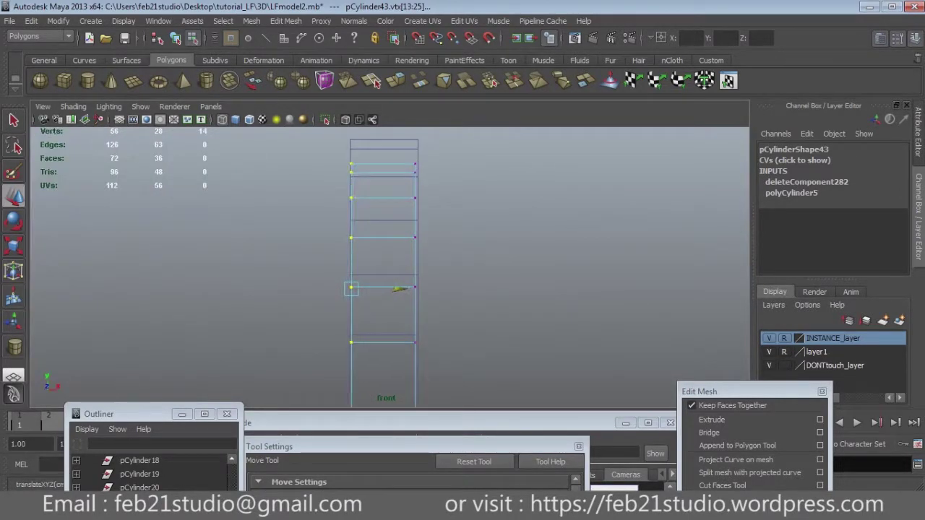
scroll(398, 275, down, 4)
drag(416, 191, 391, 357)
scroll(397, 274, up, 4)
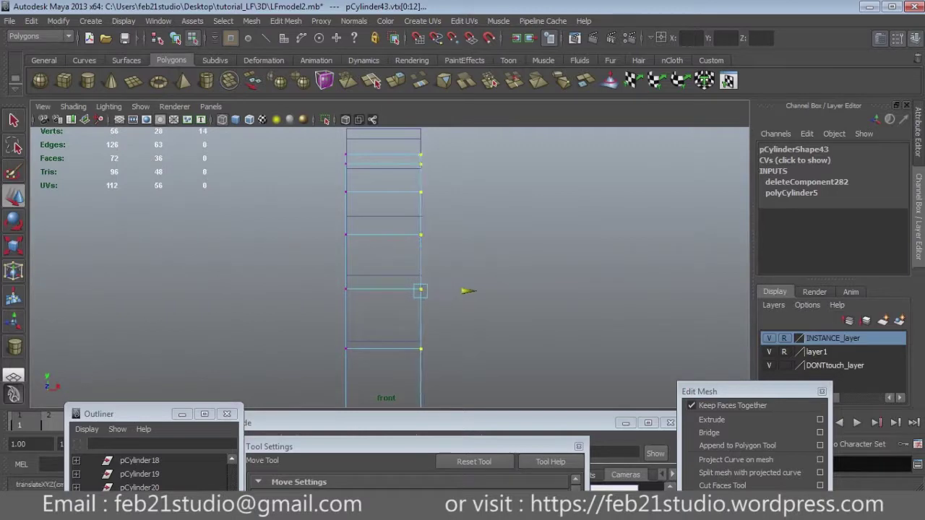
scroll(390, 275, down, 4)
Step: Nudge the left vertex column slightly left, then check both arch pieces in perspective
drag(365, 188, 390, 340)
scroll(390, 274, up, 3)
scroll(391, 275, up, 1)
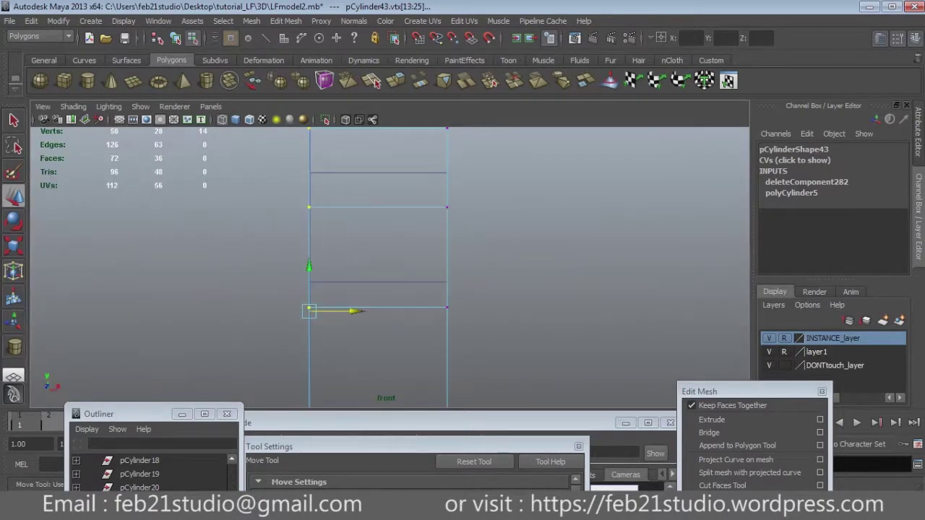
drag(358, 311, 357, 311)
scroll(390, 268, down, 4)
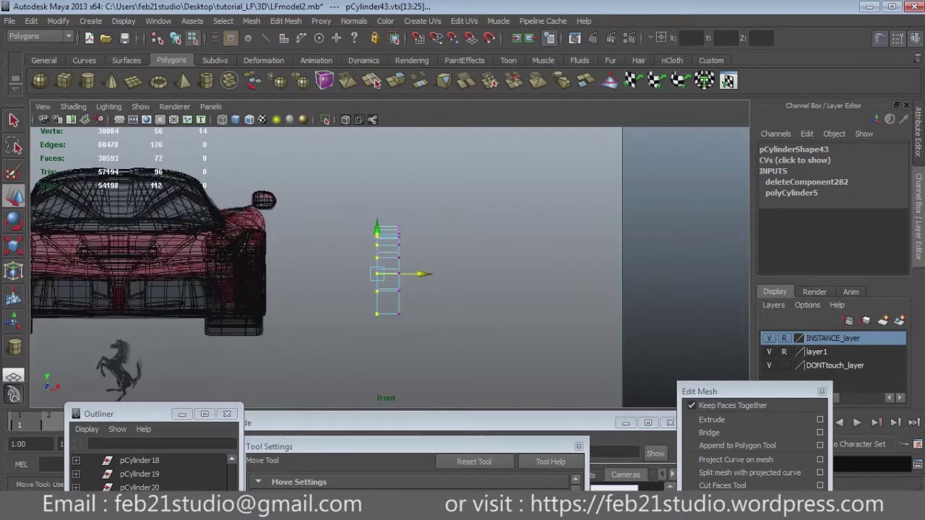
click(373, 79)
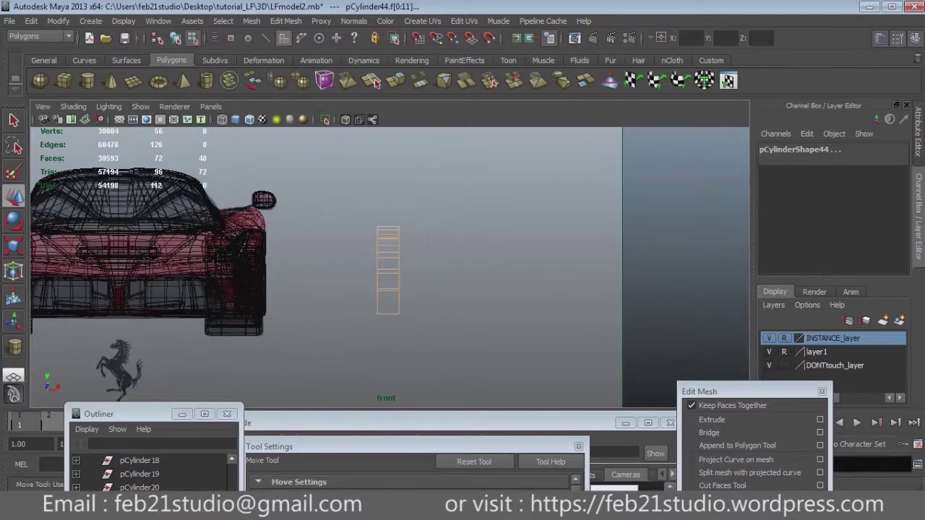
key(space)
key(space)
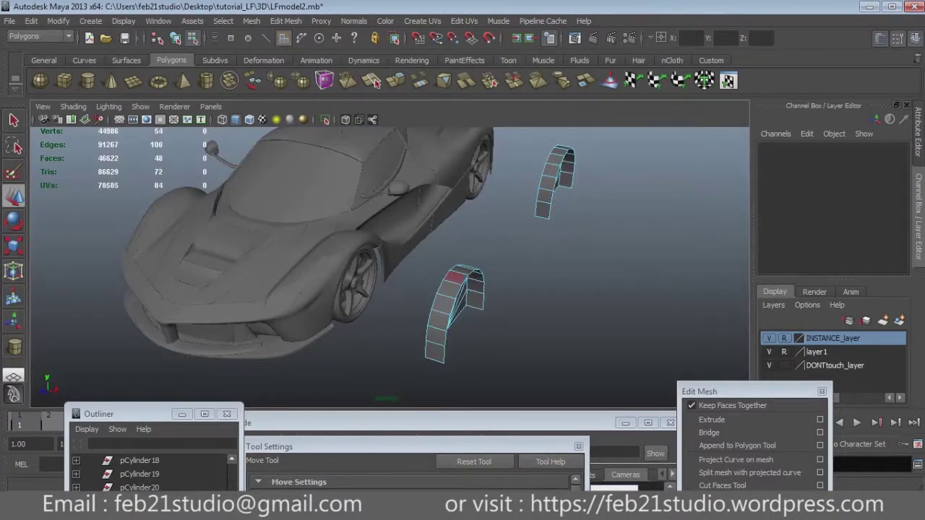
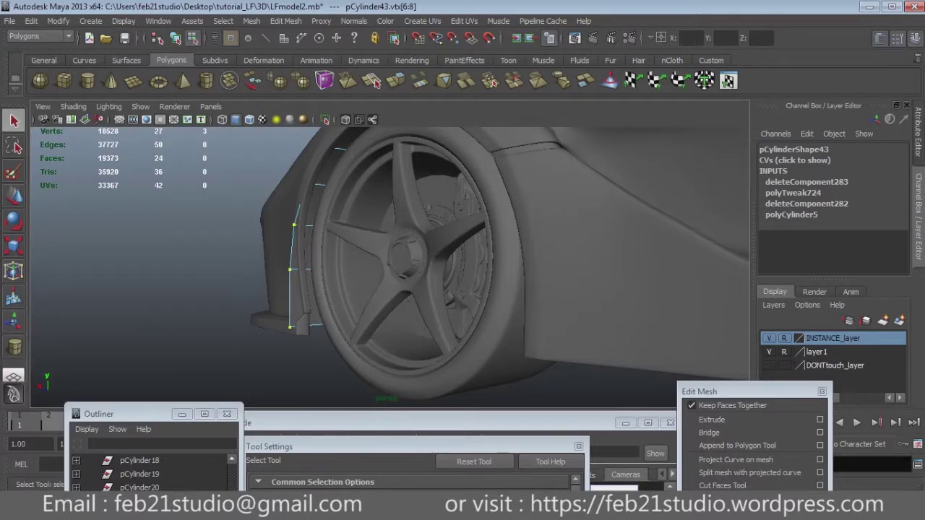
Step: Save the car scene and frame the front wheel in wireframe with the Move tool ready
key(a)
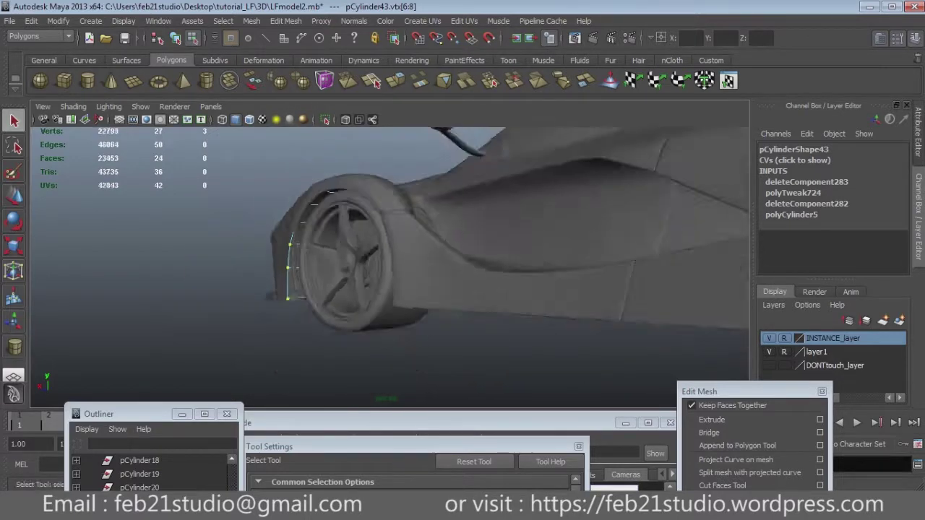
key(ctrl+s)
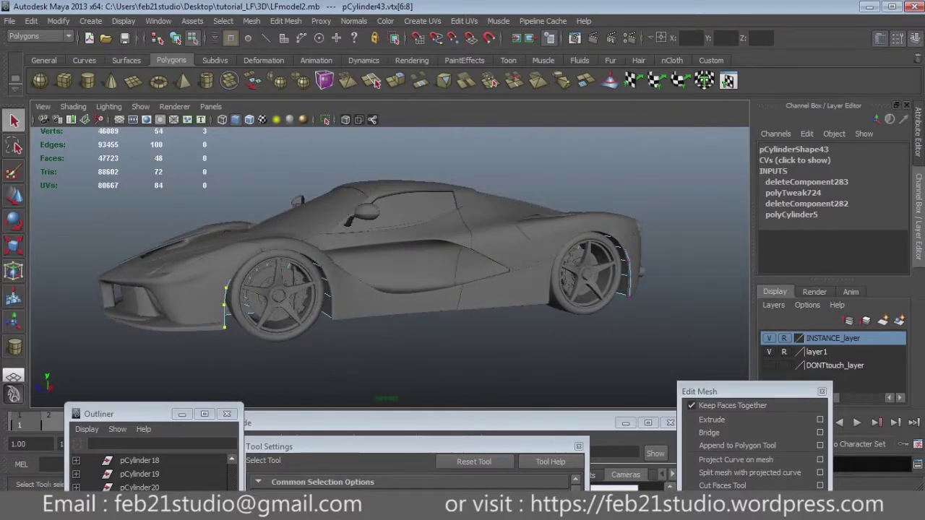
click(374, 80)
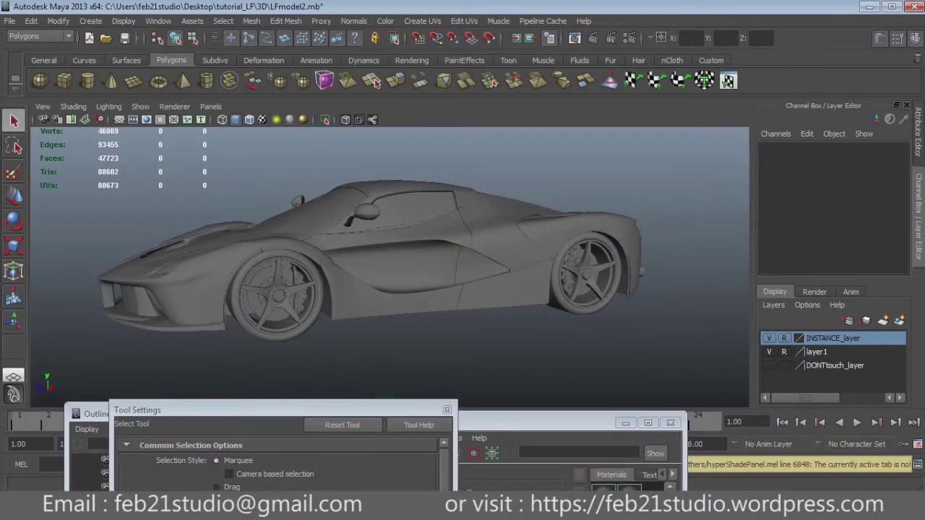
key(f)
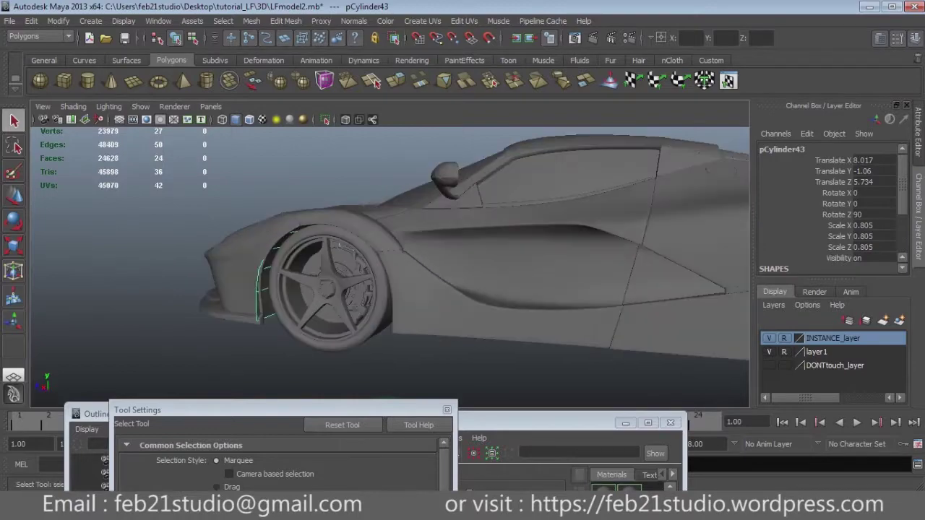
key(F8)
key(4)
key(F8)
key(5)
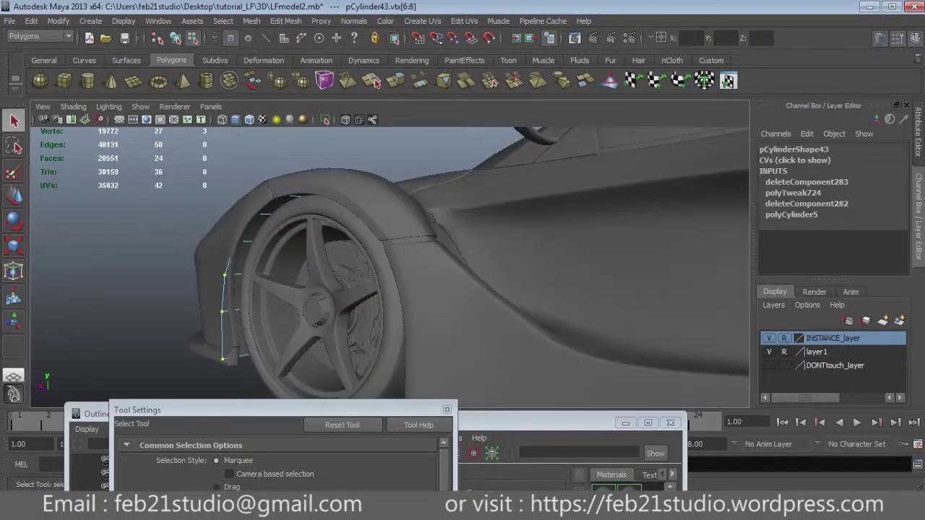
key(w)
Step: Reposition pCylinder43's liner vertices, checking the fit in side, four-view and perspective wireframe
alt+drag(239, 303, 301, 295)
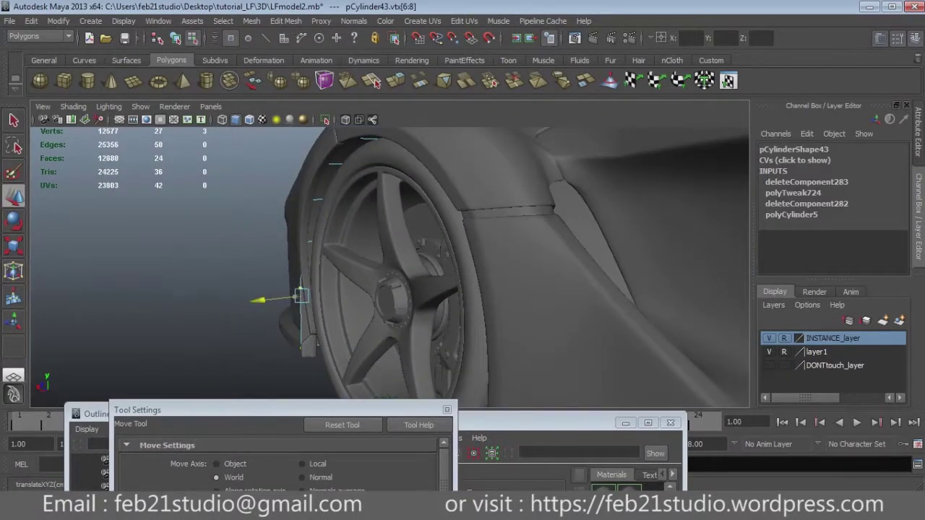
key(space)
click(347, 285)
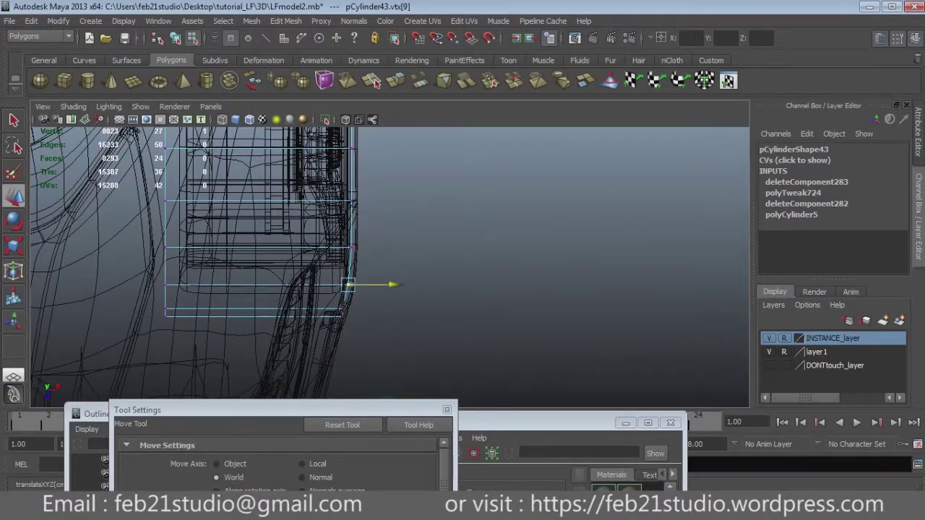
key(ctrl+z)
key(ctrl+z)
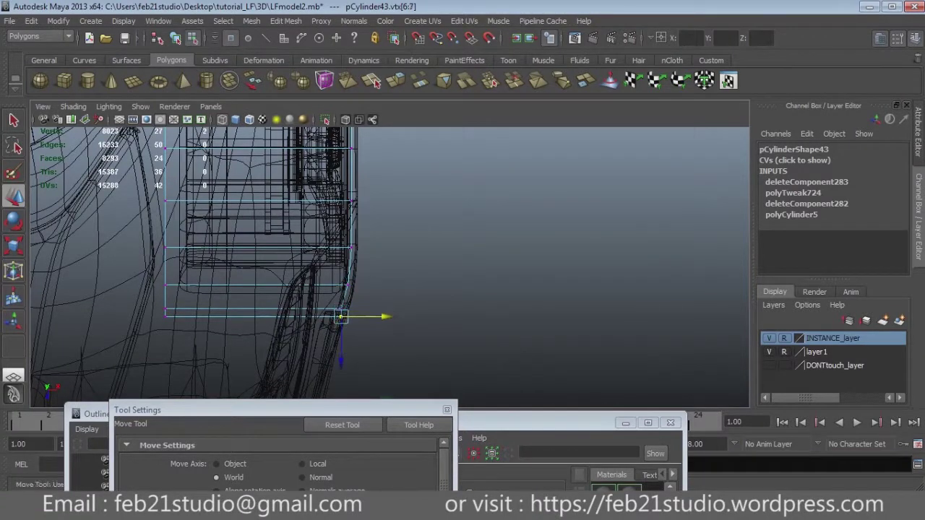
key(ctrl+z)
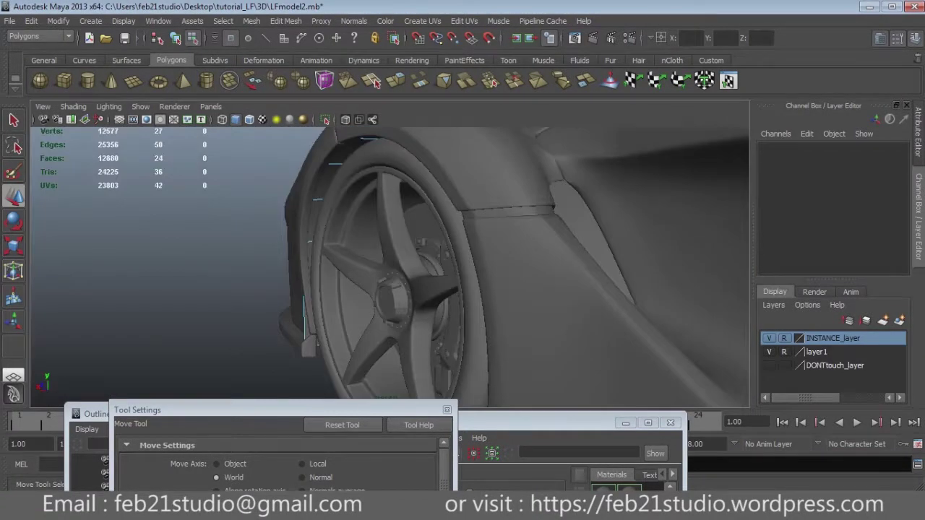
key(ctrl+z)
key(ctrl+z)
key(ctrl+z)
key(ctrl+z)
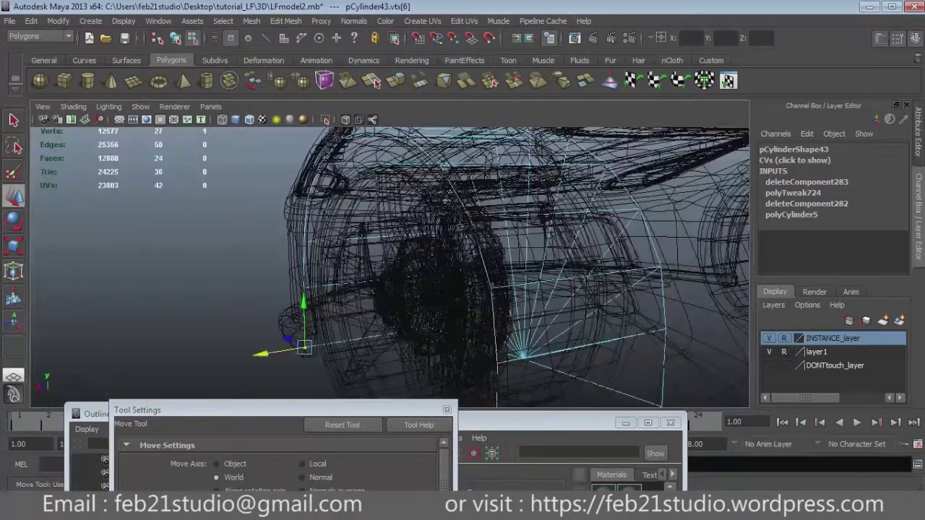
key(ctrl+z)
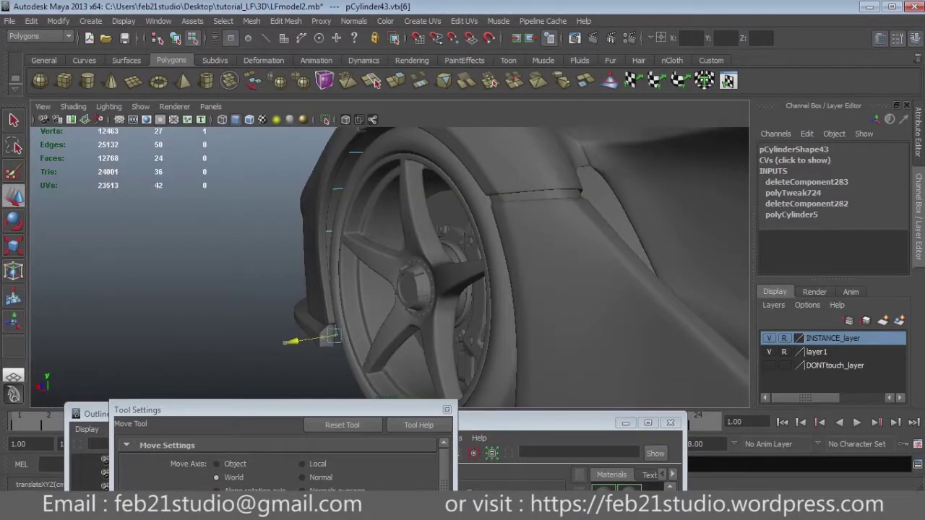
key(ctrl+z)
key(ctrl+z)
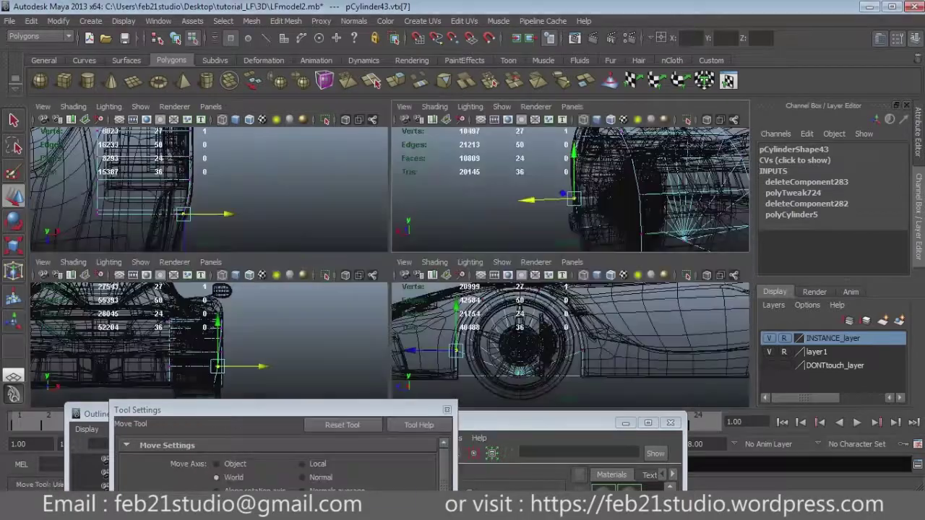
key(ctrl+z)
key(ctrl+z)
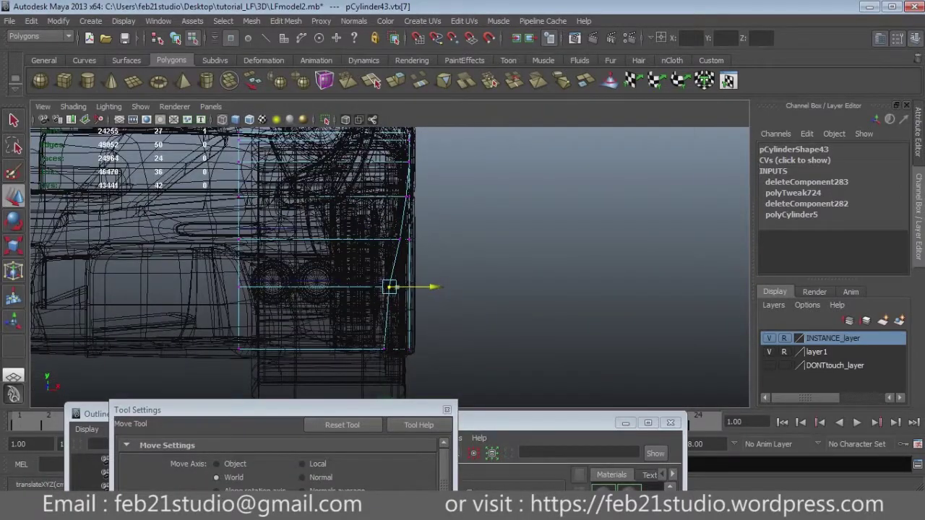
key(ctrl+z)
key(ctrl+z)
key(ctrl+z)
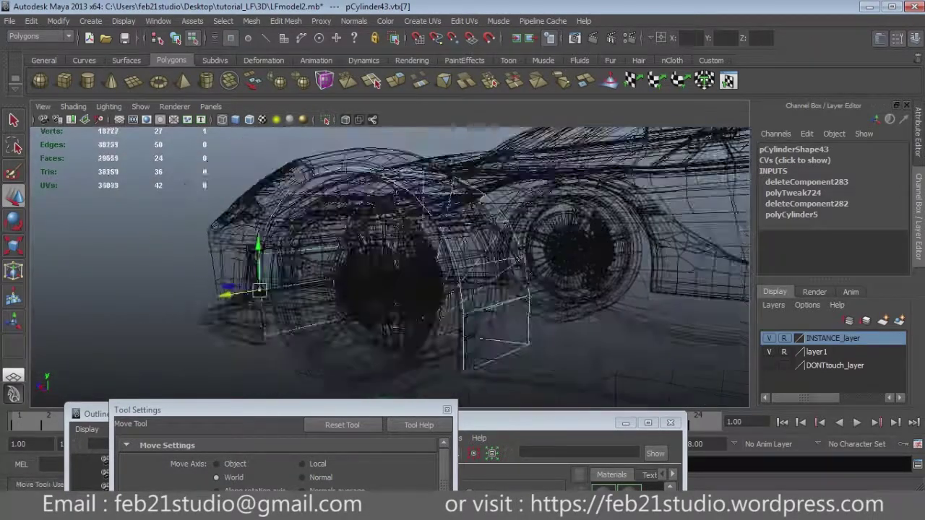
key(ctrl+z)
key(ctrl+z)
key(ctrl+z)
key(ctrl+z)
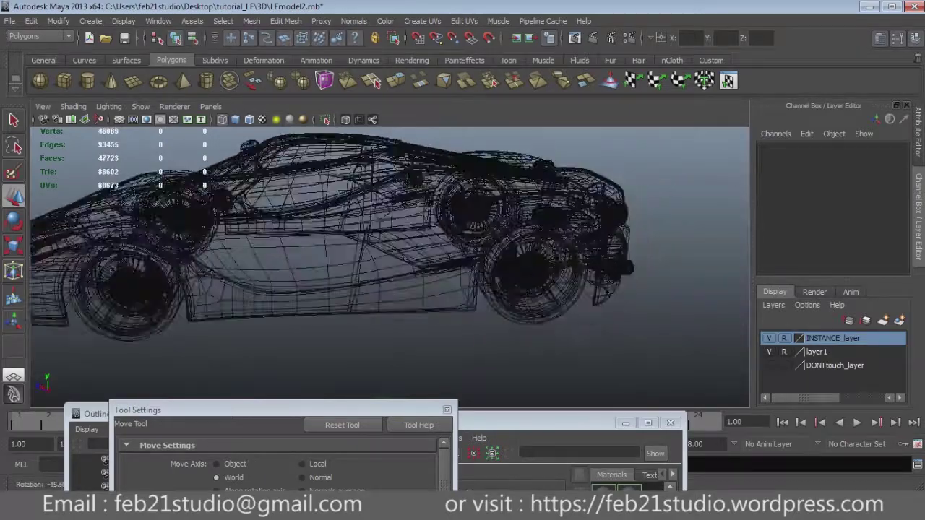
key(ctrl+z)
key(ctrl+z)
Step: Select four vertices on pCylinder44's liner and check them from several close-up angles
key(ctrl+z)
key(ctrl+z)
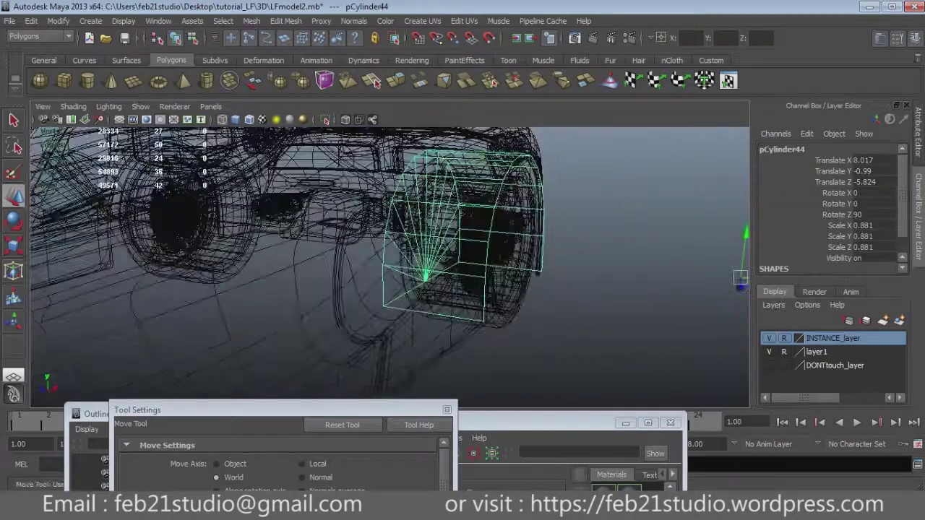
key(ctrl+z)
key(ctrl+z)
key(ctrl+z)
key(ctrl+z)
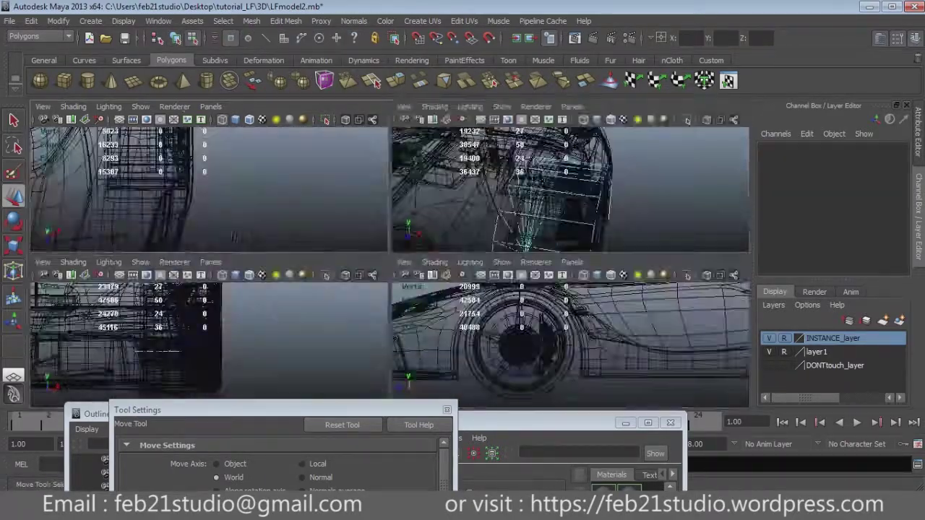
key(ctrl+z)
key(ctrl+z)
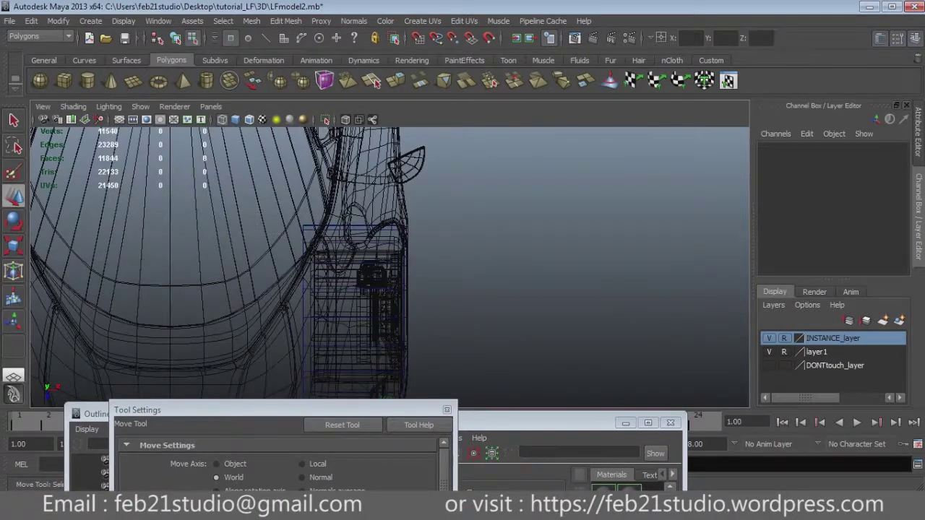
key(ctrl+z)
key(ctrl+z)
key(ctrl+z)
key(ctrl+z)
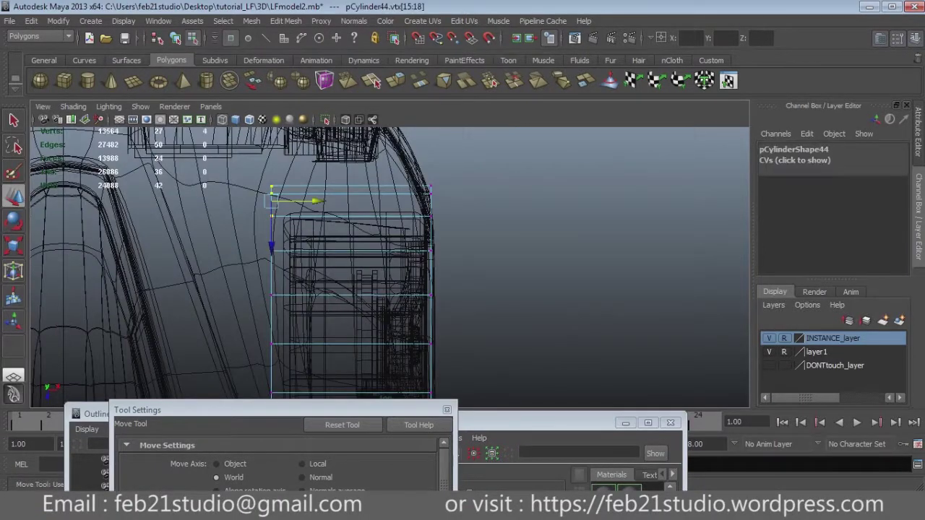
key(ctrl+z)
key(ctrl+z)
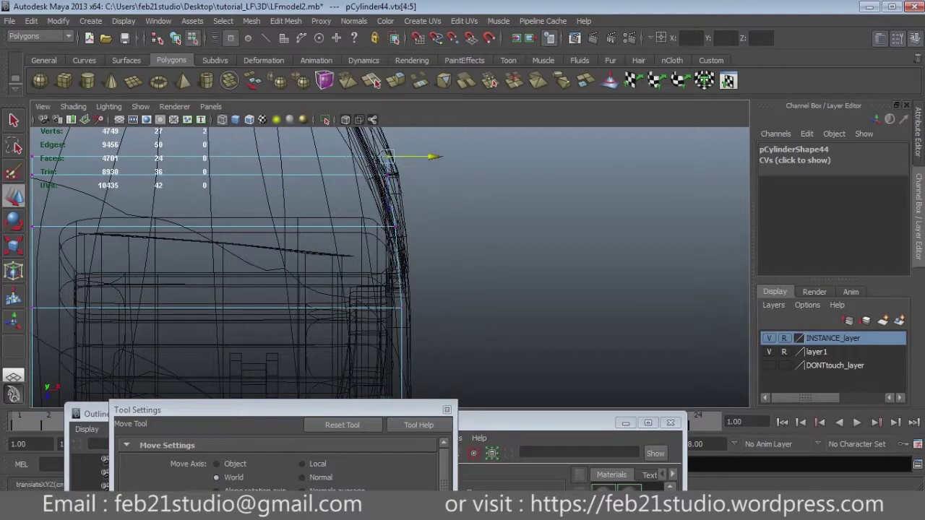
key(ctrl+z)
key(ctrl+z)
key(ctrl+z)
key(ctrl+z)
key(ctrl+z)
key(ctrl+z)
key(ctrl+z)
key(ctrl+z)
key(ctrl+z)
key(ctrl+z)
key(ctrl+z)
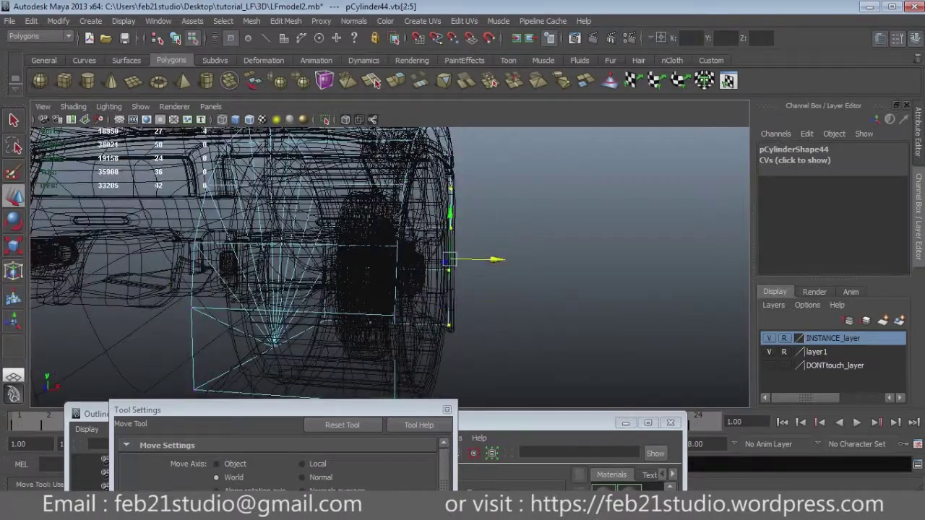
key(ctrl+z)
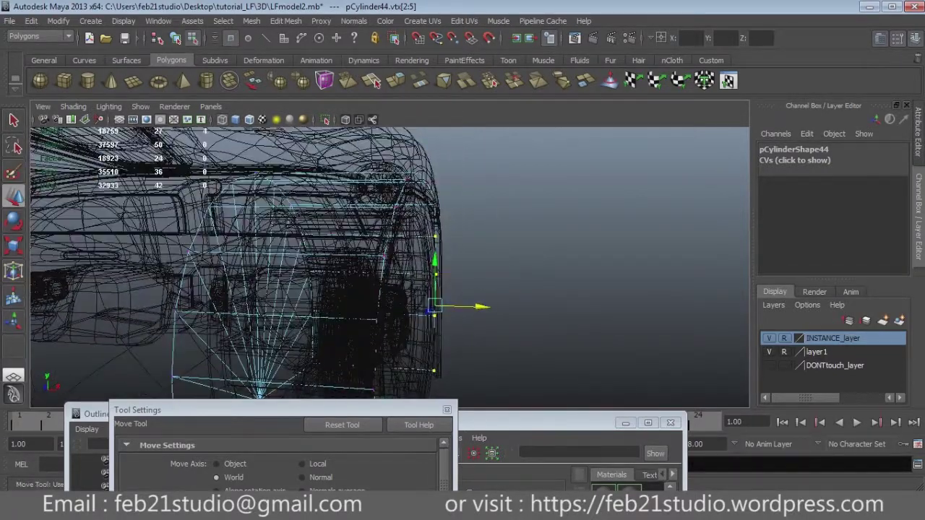
key(ctrl+z)
key(ctrl+z)
key(ctrl+z)
key(ctrl+z)
key(ctrl+z)
key(ctrl+z)
key(ctrl+z)
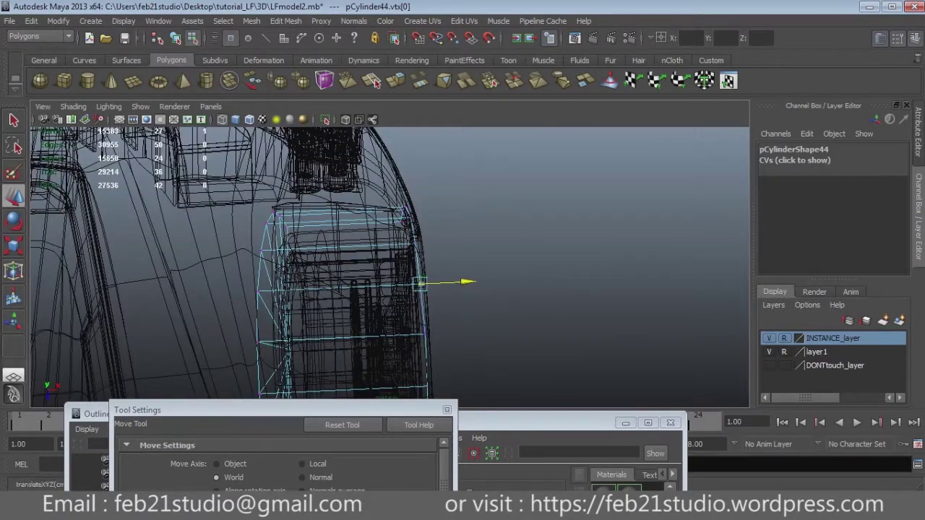
key(ctrl+z)
key(ctrl+z)
Step: Adjust the next liner vertices to follow the fender, then float the Edit Mesh menu as a panel
key(ctrl+z)
key(ctrl+z)
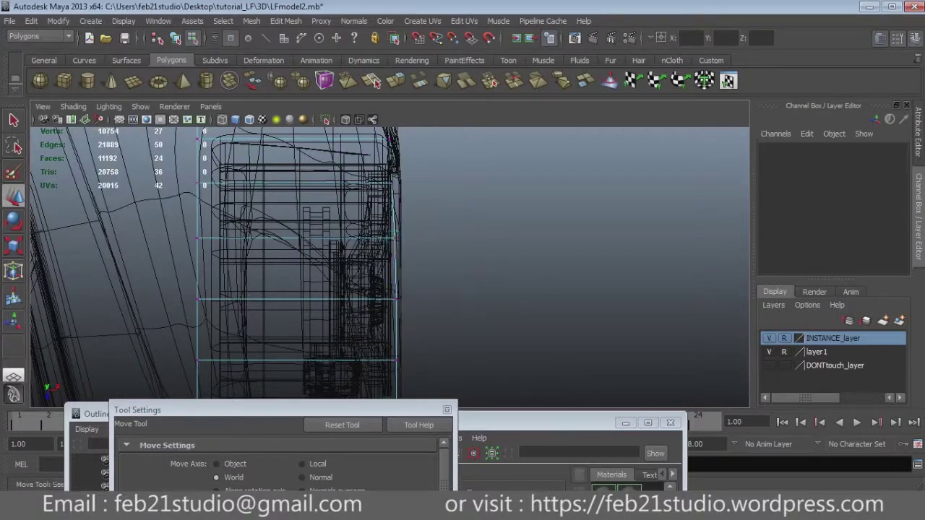
key(ctrl+z)
key(ctrl+z)
key(ctrl+z)
key(ctrl+z)
key(ctrl+z)
key(ctrl+z)
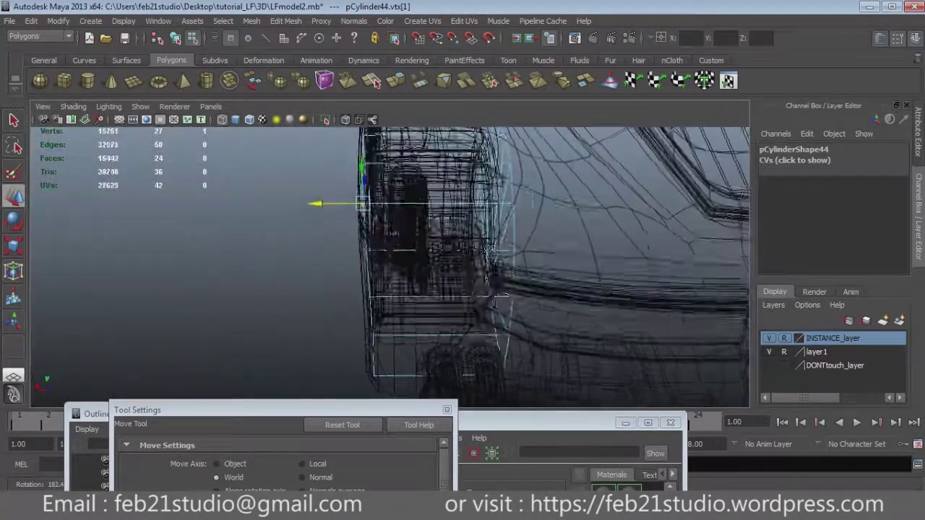
key(ctrl+z)
key(ctrl+z)
key(ctrl+z)
key(ctrl+z)
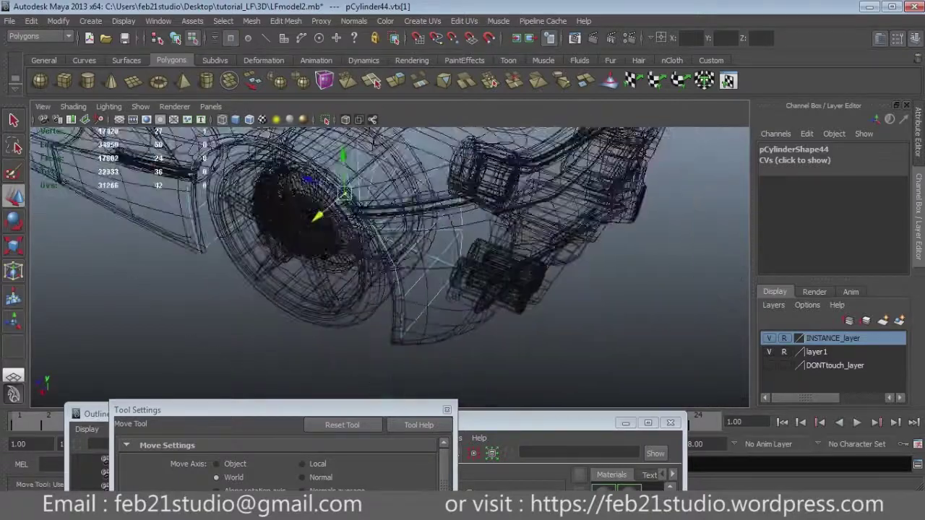
key(ctrl+z)
key(ctrl+z)
key(ctrl+z)
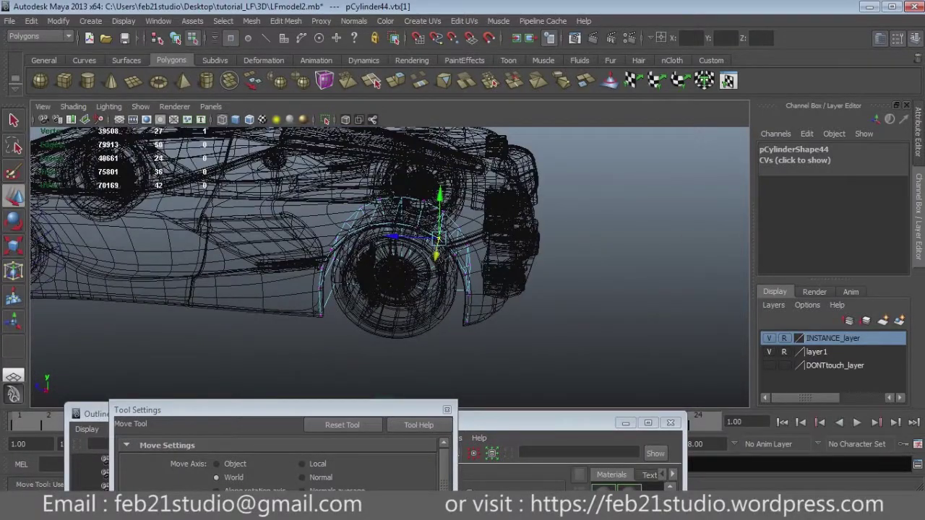
key(ctrl+z)
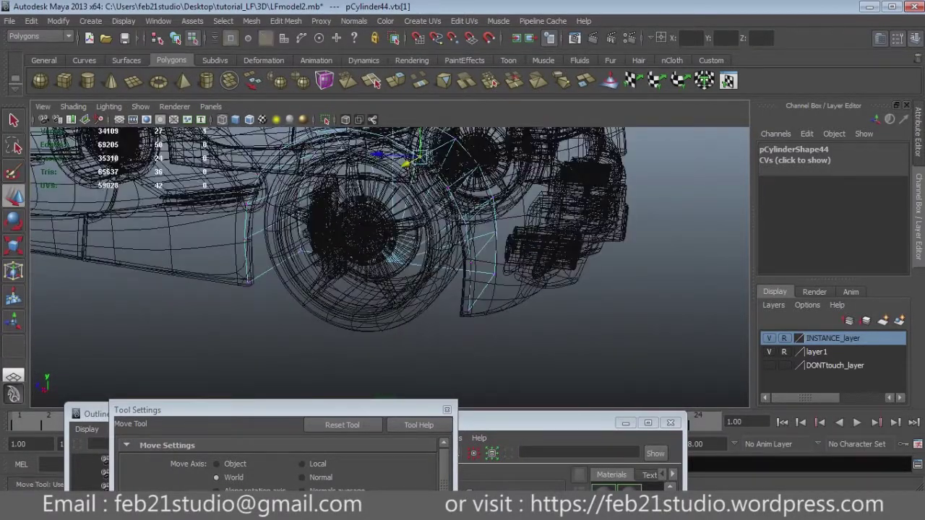
key(ctrl+z)
key(ctrl+z)
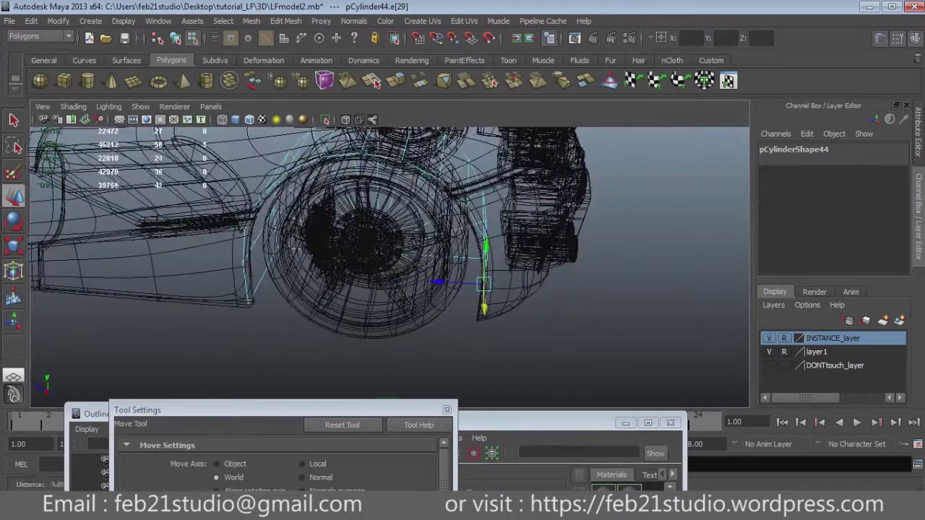
key(ctrl+z)
click(285, 21)
Step: Tear off the Edit Mesh panel and extrude the wheel-arch edge outward
click(418, 27)
key(ctrl+z)
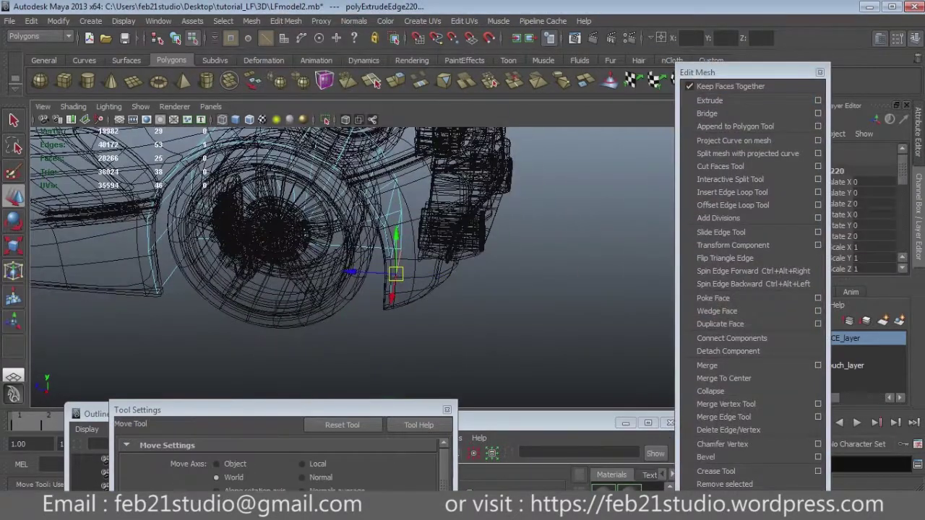
key(ctrl+z)
key(ctrl+z)
key(ctrl+z)
key(ctrl+z)
key(ctrl+z)
key(ctrl+z)
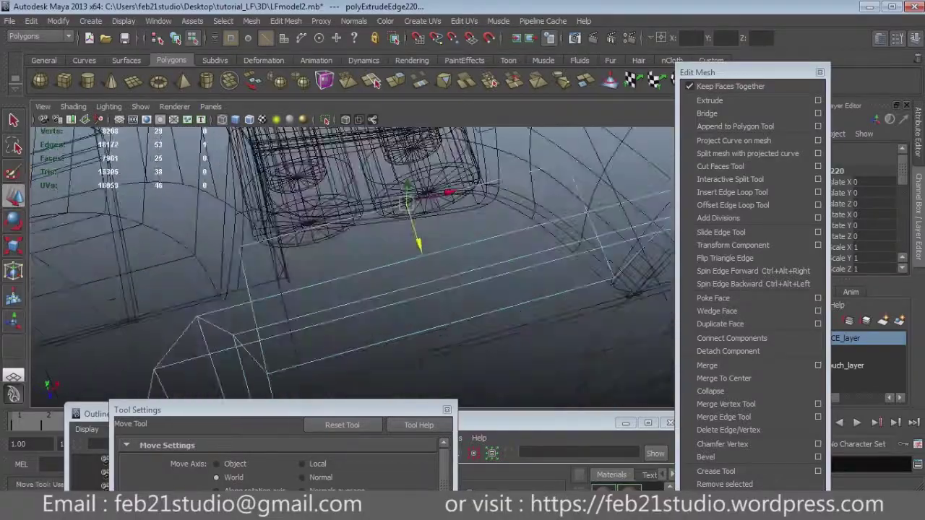
key(ctrl+z)
key(ctrl+z)
key(ctrl+z)
key(ctrl+z)
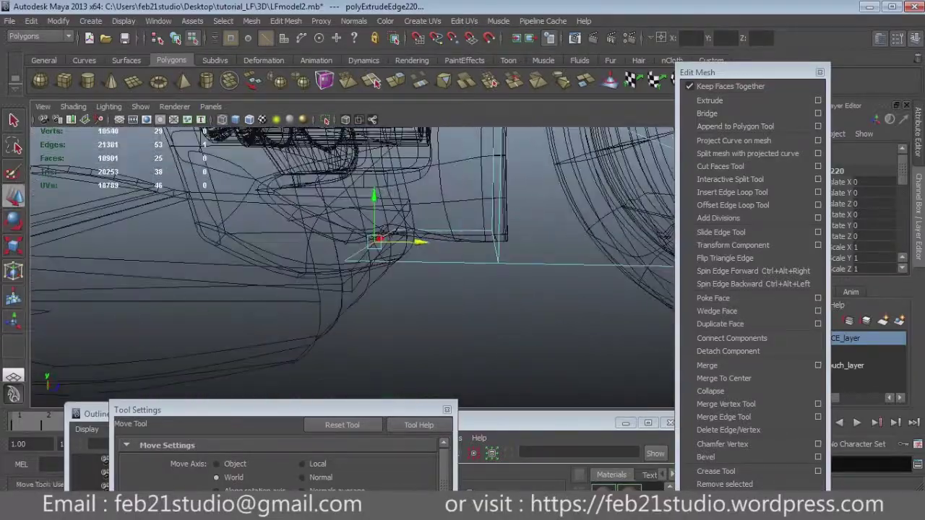
key(ctrl+z)
key(ctrl+z)
key(ctrl+z)
key(ctrl+z)
key(ctrl+z)
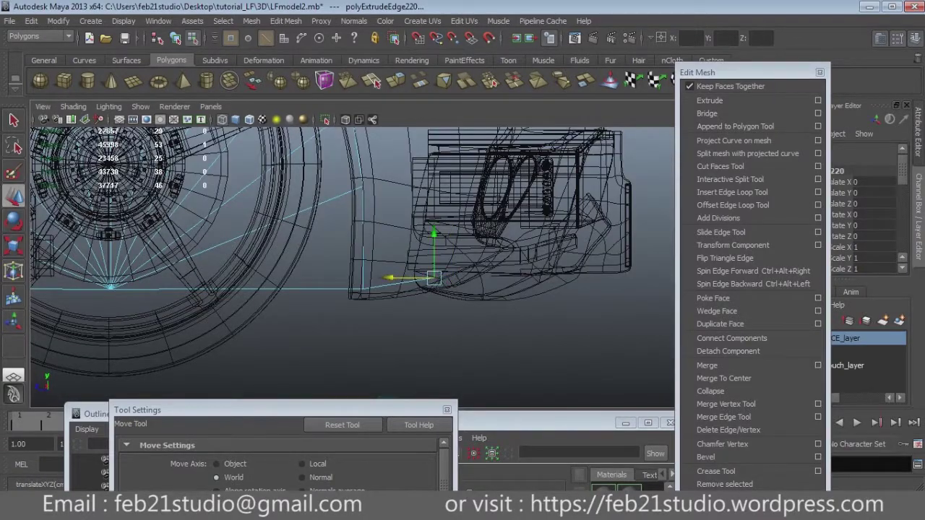
key(ctrl+z)
key(ctrl+z)
key(ctrl+z)
key(ctrl+z)
key(ctrl+z)
key(ctrl+z)
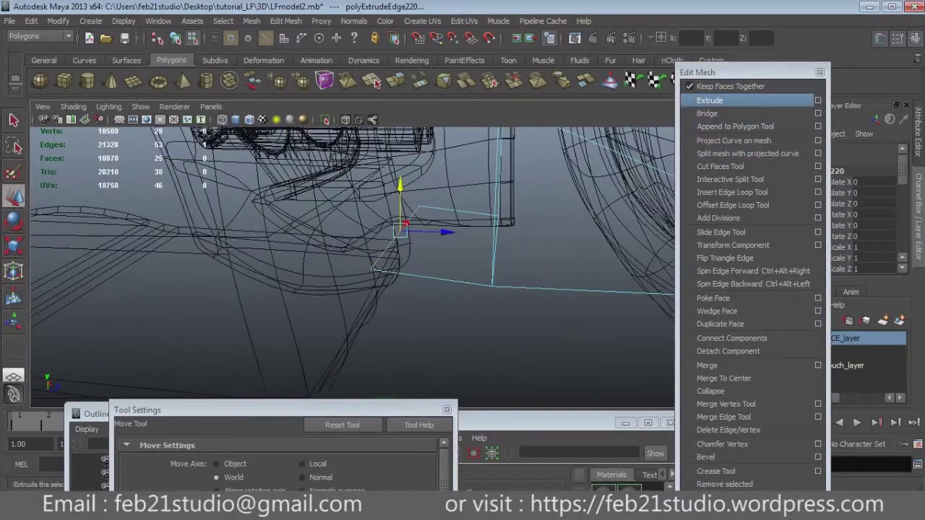
click(710, 100)
key(ctrl+z)
key(ctrl+z)
key(ctrl+z)
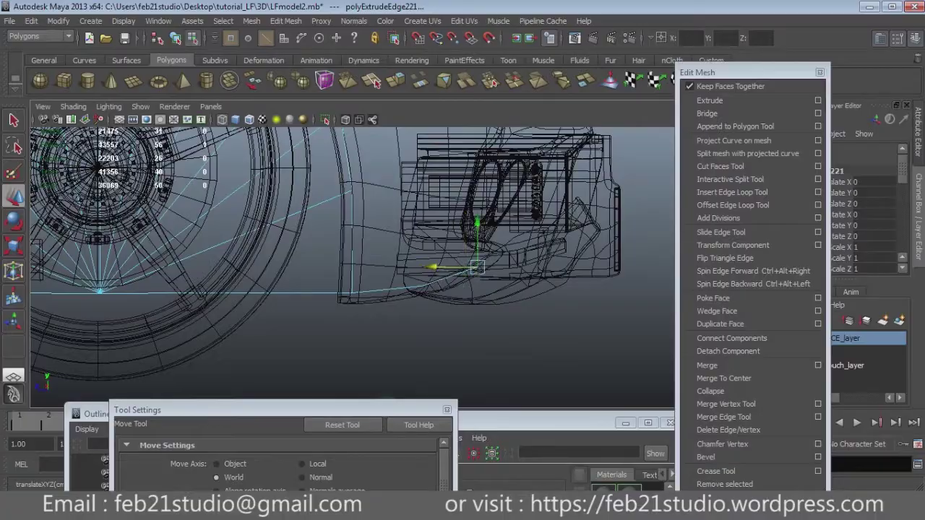
key(ctrl+z)
key(ctrl+z)
key(ctrl+z)
key(ctrl+z)
key(ctrl+z)
key(ctrl+z)
key(ctrl+z)
key(ctrl+z)
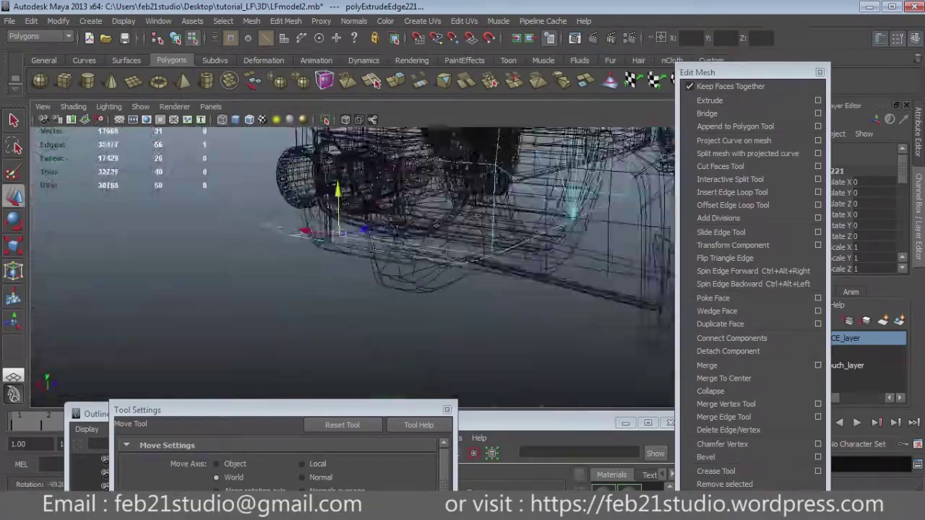
key(ctrl+z)
key(ctrl+z)
key(ctrl+z)
key(ctrl+z)
key(ctrl+z)
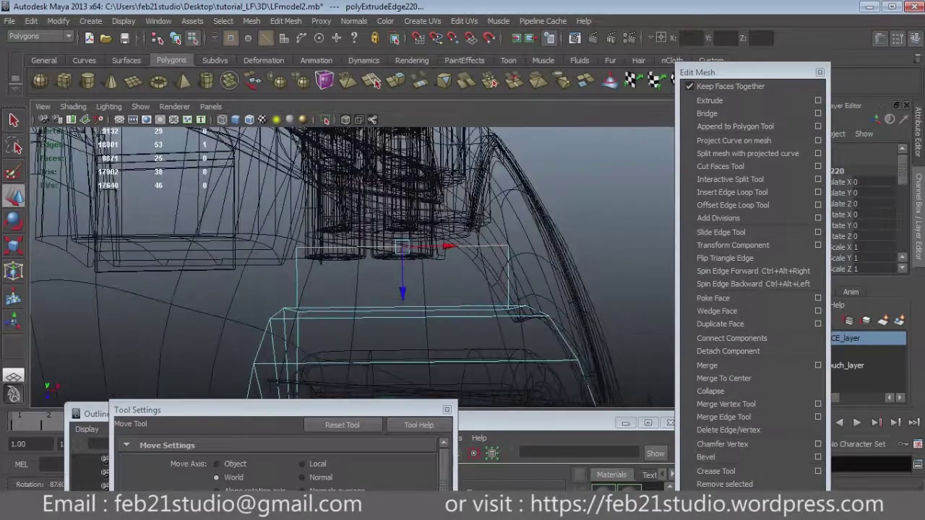
key(ctrl+z)
key(ctrl+z)
key(ctrl+z)
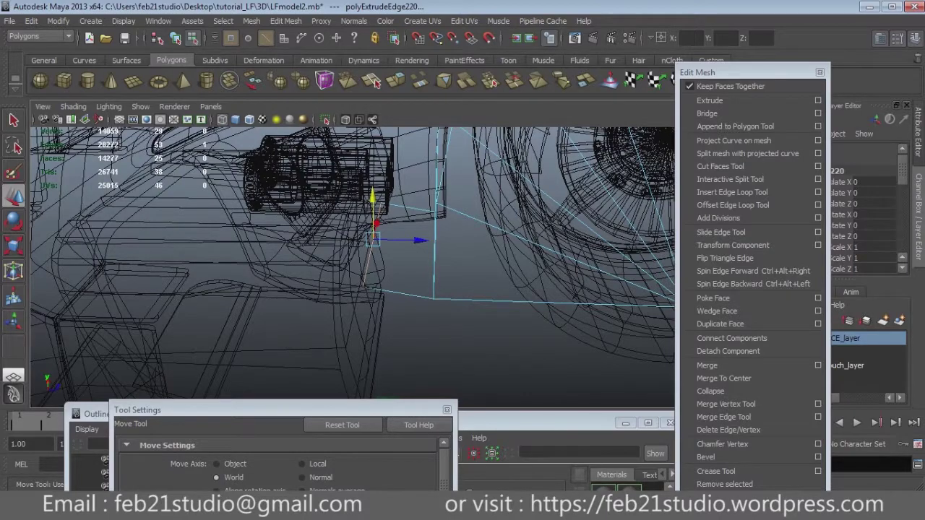
Step: Move the arch corner vertices so the trim wraps down along the lower body
alt+drag(361, 275, 390, 304)
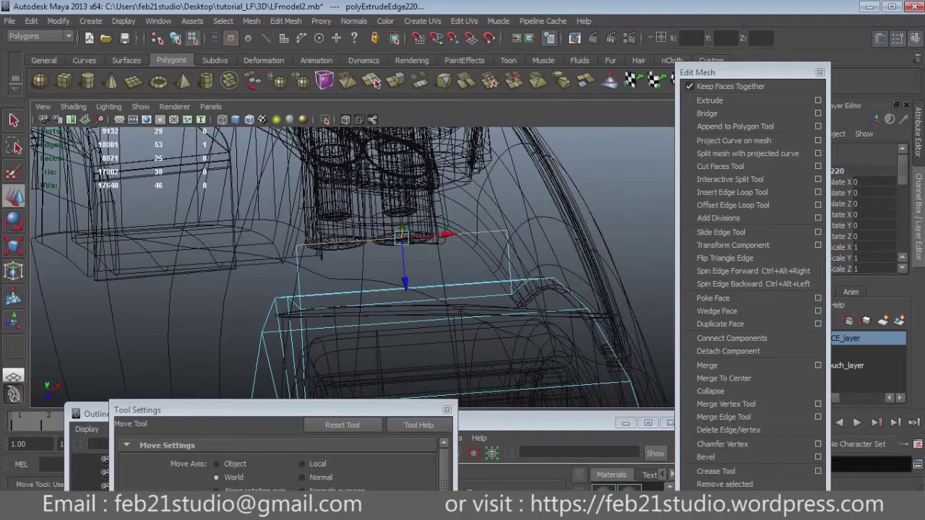
click(516, 231)
click(475, 227)
alt+drag(361, 275, 419, 304)
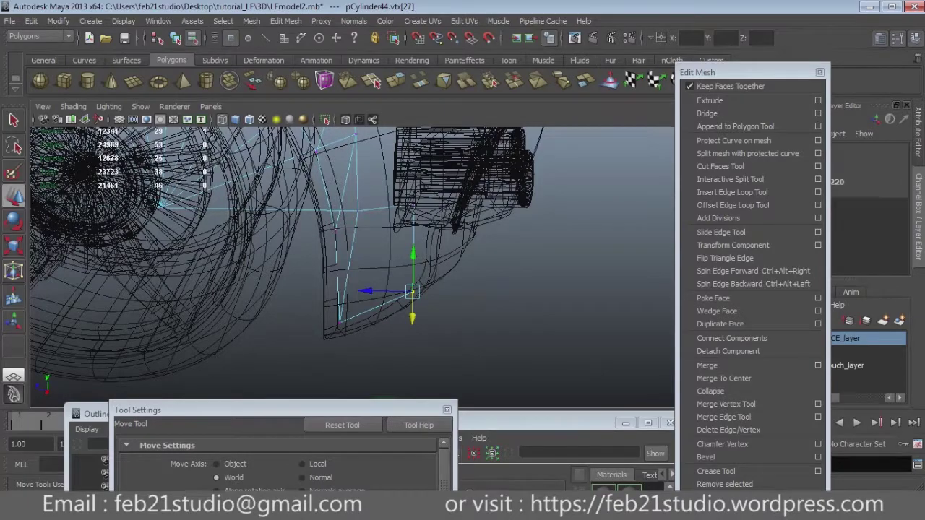
mouse_move(419, 303)
alt+mouse_down()
mouse_move(477, 274)
mouse_move(448, 289)
alt+mouse_up()
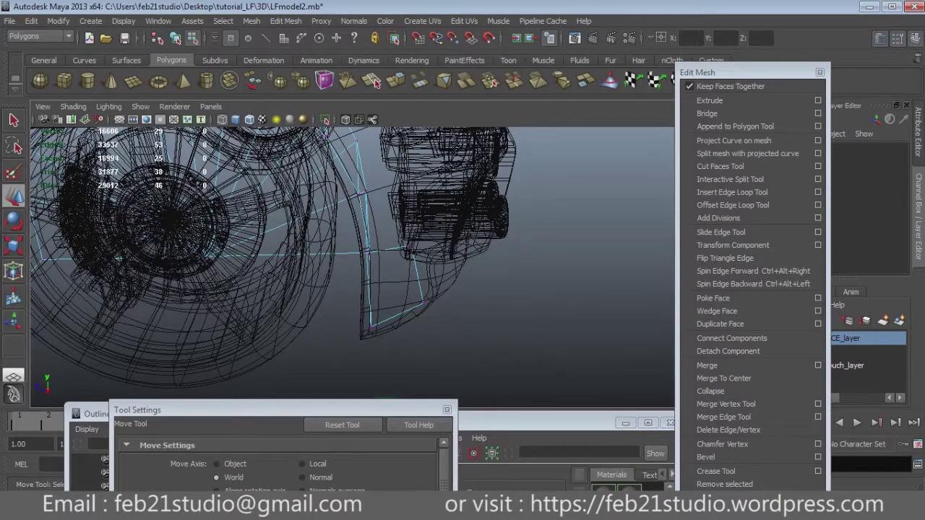
alt+drag(448, 289, 420, 303)
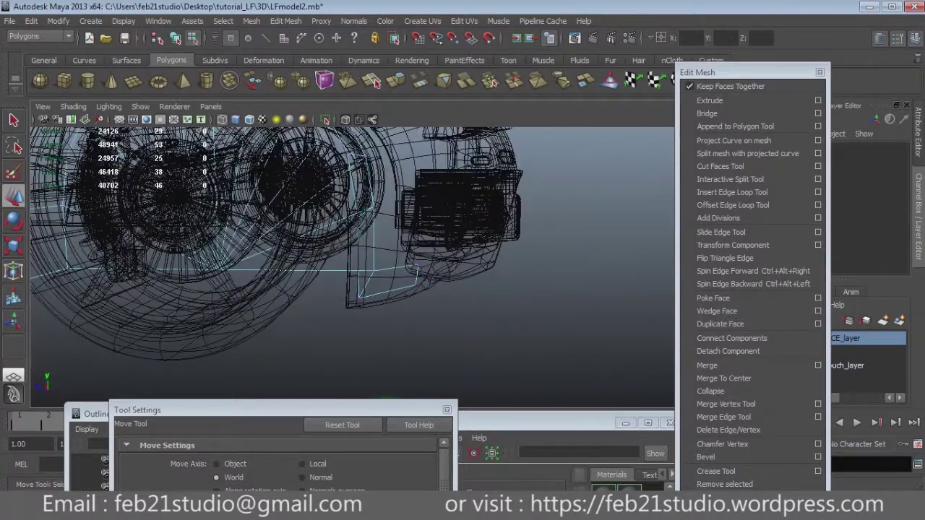
alt+drag(426, 217, 428, 222)
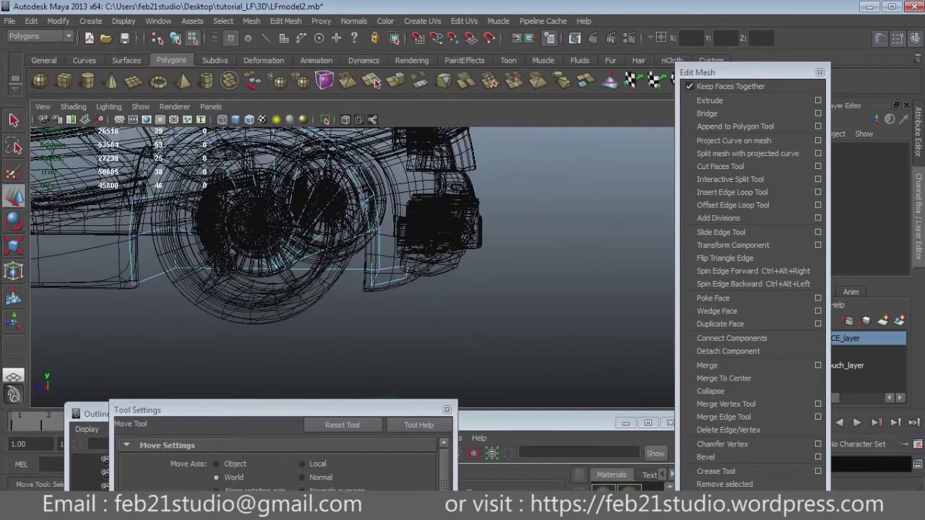
alt+middle_drag(347, 231, 347, 242)
alt+drag(347, 243, 304, 239)
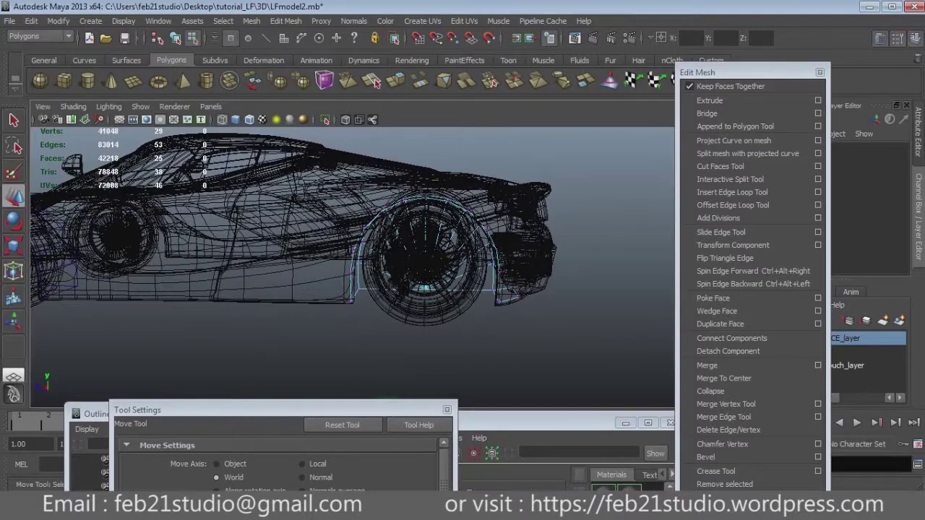
scroll(352, 236, down, 3)
mouse_move(347, 238)
alt+mouse_down()
mouse_move(361, 230)
mouse_move(383, 238)
mouse_move(351, 236)
alt+mouse_up()
Step: Select both wheel-arch cylinders together and float the tool settings out of the dock
click(506, 260)
key(q)
shift+click(269, 260)
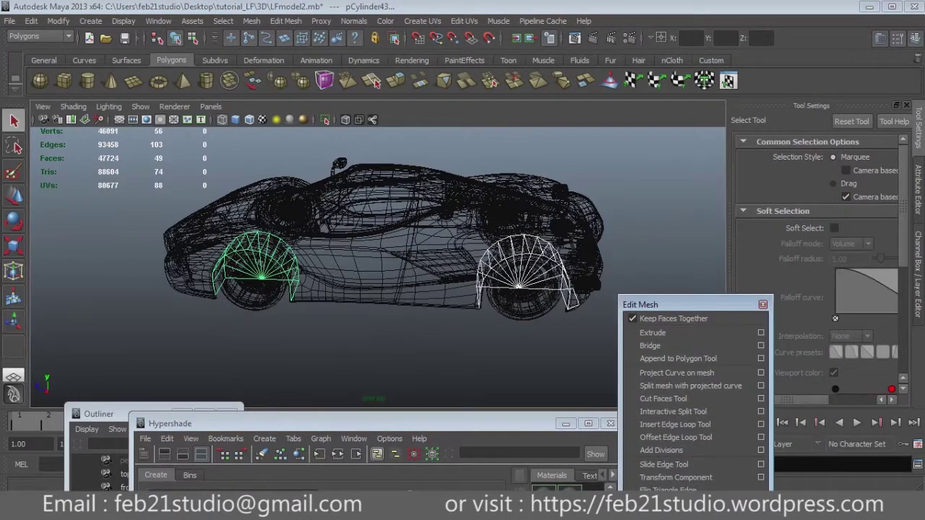
mouse_move(376, 239)
alt+mouse_down()
mouse_move(376, 275)
mouse_move(376, 232)
mouse_move(340, 231)
mouse_move(376, 239)
mouse_move(358, 243)
alt+mouse_up()
mouse_move(812, 105)
mouse_down()
mouse_move(463, 295)
mouse_move(304, 321)
mouse_move(285, 380)
mouse_move(289, 433)
mouse_up()
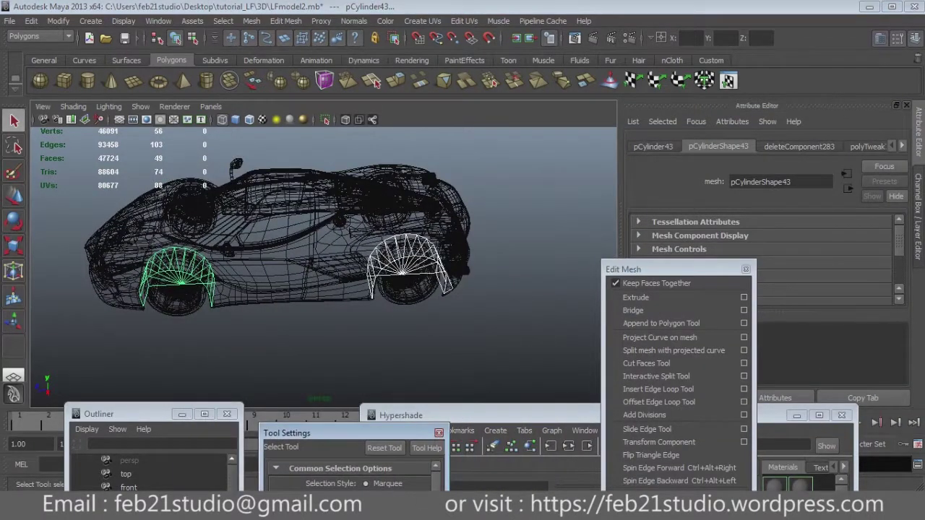
alt+middle_drag(289, 238, 333, 238)
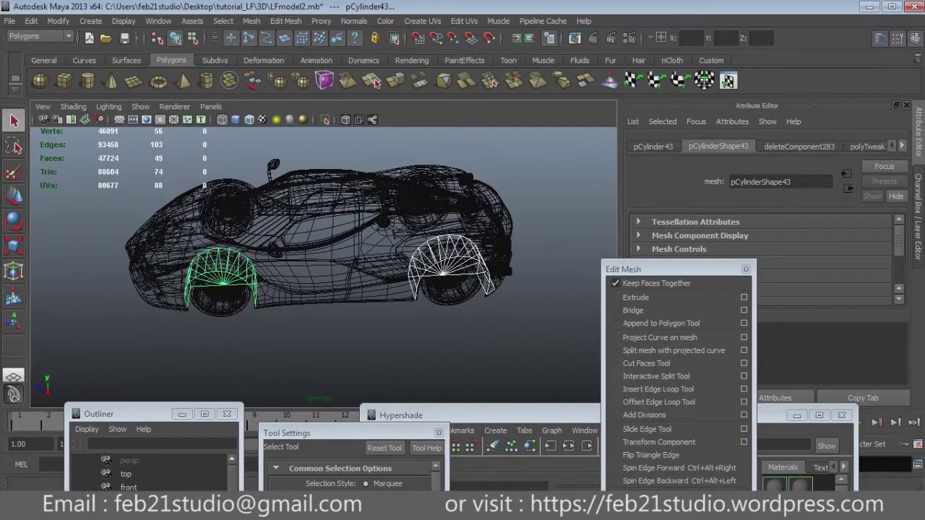
Step: Combine the two wheel arches into one mesh from the torn-off Mesh menu
click(251, 21)
click(318, 32)
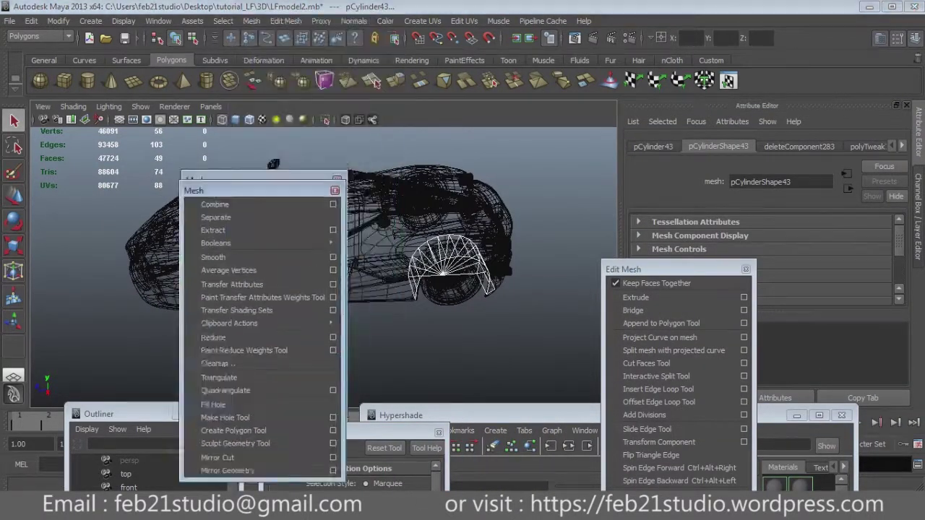
drag(238, 171, 122, 341)
click(98, 354)
key(w)
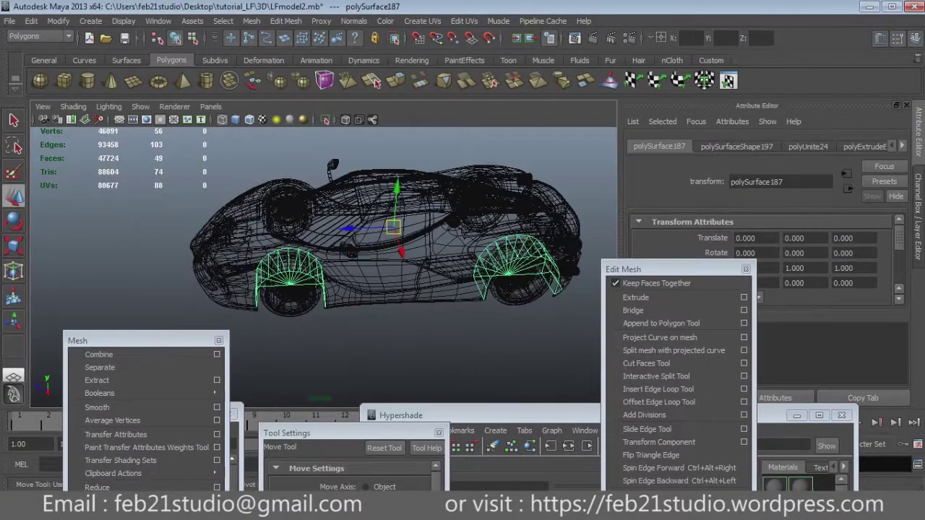
Step: Extrude an edge along the car's lower body
alt+drag(361, 239, 434, 202)
click(405, 361)
click(474, 280)
click(636, 297)
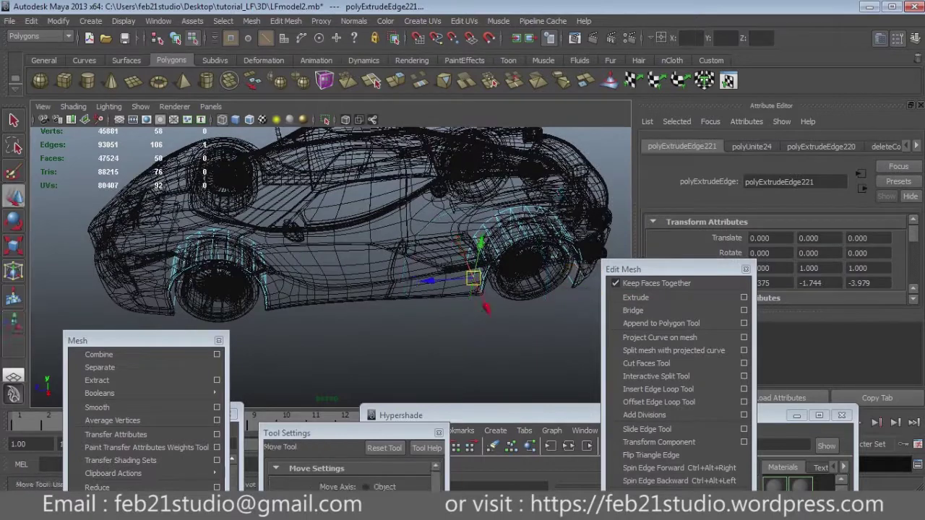
scroll(331, 242, up, 3)
scroll(331, 243, up, 3)
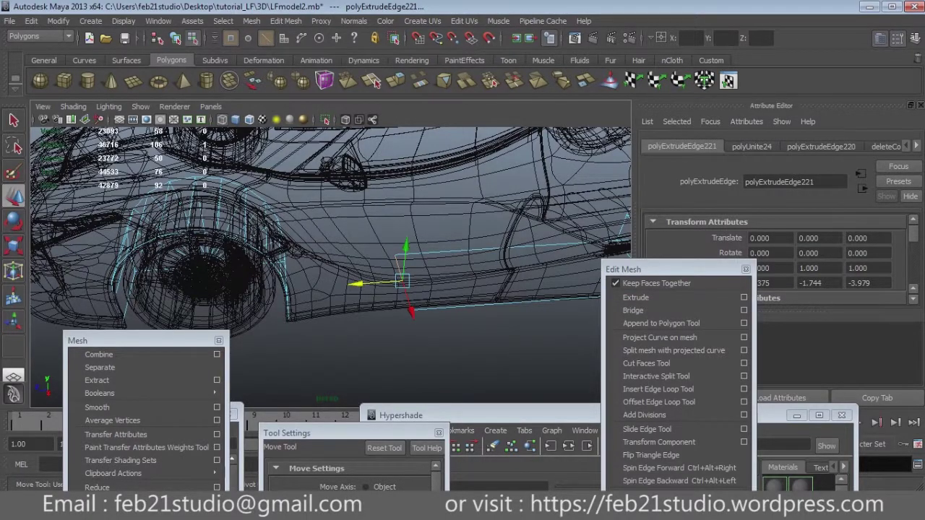
scroll(332, 286, up, 3)
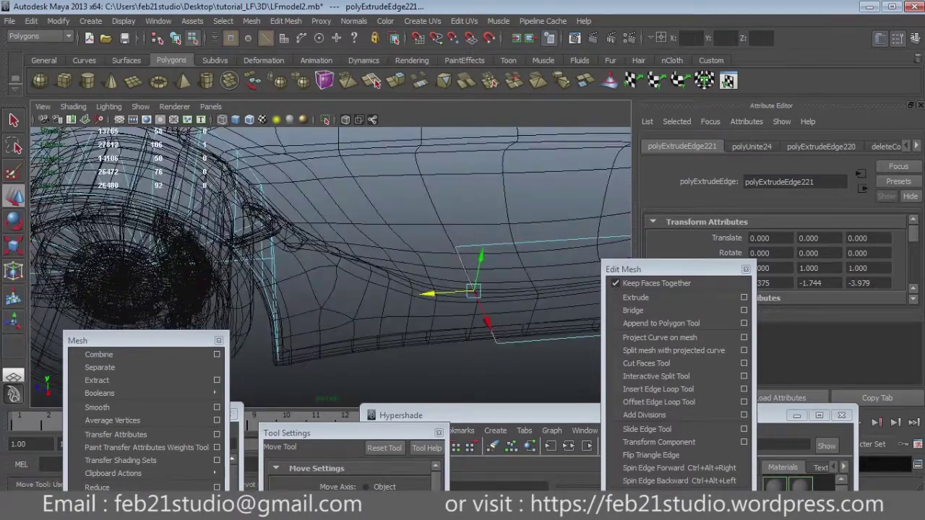
Step: Position the new strip's end vertices along the lower side between the wheels
mouse_move(332, 303)
alt+mouse_down()
mouse_move(332, 264)
mouse_move(364, 258)
alt+mouse_up()
click(326, 232)
alt+drag(326, 232, 327, 230)
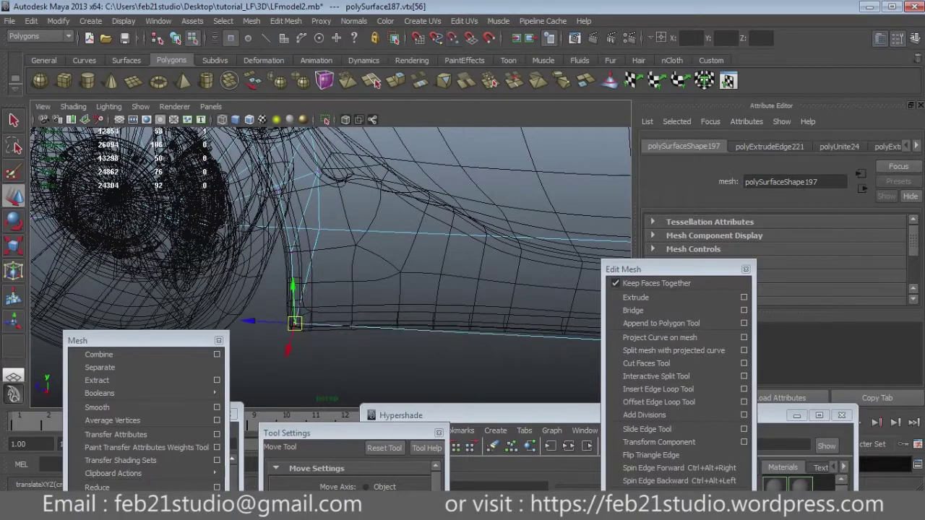
alt+drag(296, 324, 318, 289)
click(307, 275)
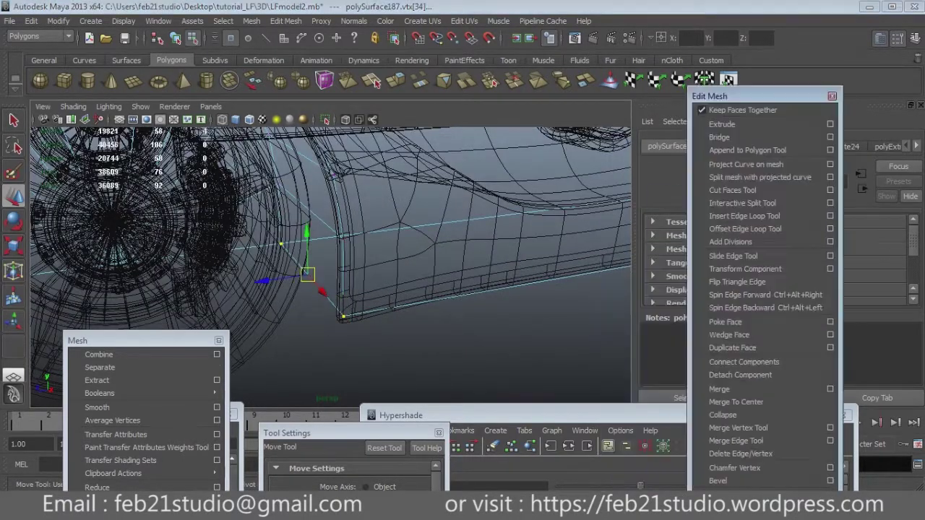
drag(712, 96, 716, 84)
scroll(325, 253, down, 3)
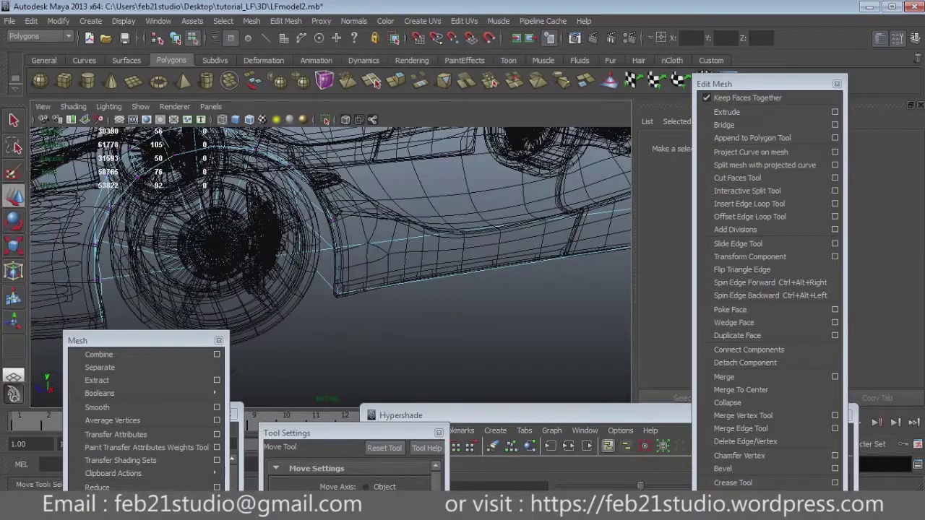
click(506, 415)
alt+drag(325, 217, 375, 209)
mouse_move(325, 238)
alt+mouse_down()
mouse_move(209, 217)
mouse_move(238, 217)
alt+mouse_up()
alt+right_drag(239, 217, 202, 217)
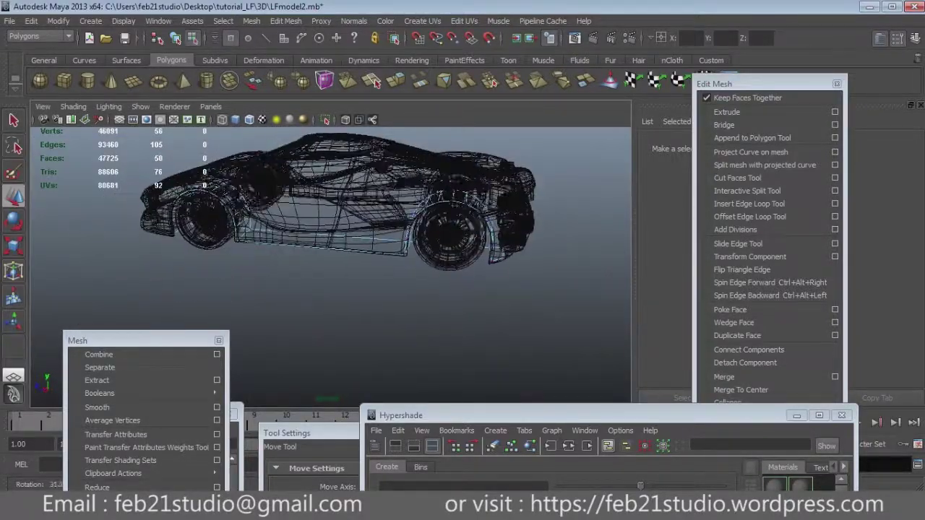
Step: Extrude the panel's arch edge and inspect it in shaded, smoothed and wireframe displays
alt+drag(202, 217, 189, 216)
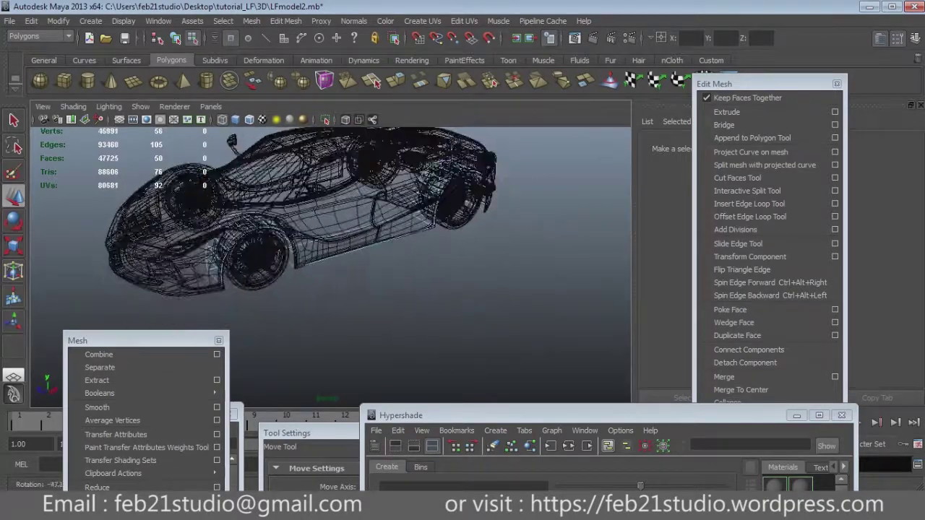
alt+right_drag(189, 217, 231, 217)
alt+drag(231, 217, 216, 217)
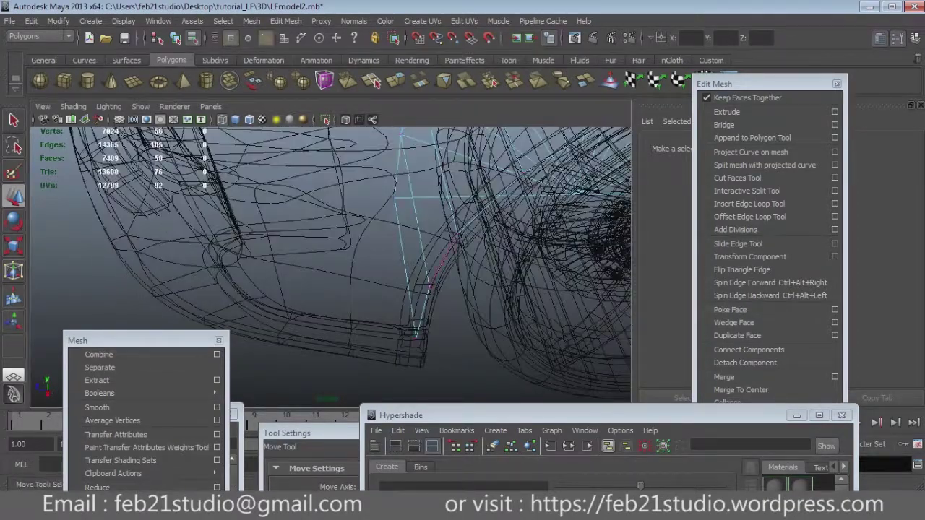
click(726, 112)
key(w)
mouse_move(333, 260)
alt+mouse_down()
mouse_move(361, 260)
mouse_move(405, 238)
mouse_move(332, 258)
alt+mouse_up()
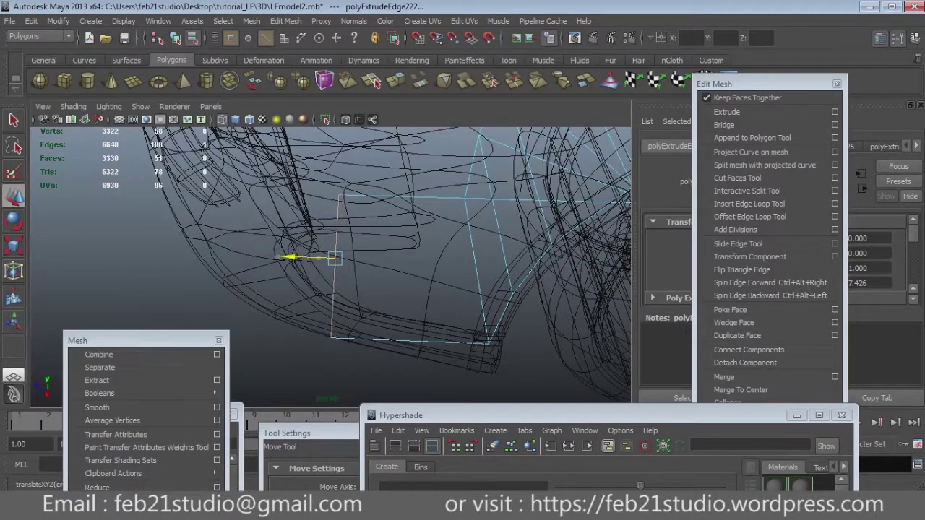
key(3)
key(5)
mouse_move(333, 258)
alt+mouse_down()
mouse_move(368, 242)
mouse_move(434, 249)
mouse_move(390, 253)
alt+mouse_up()
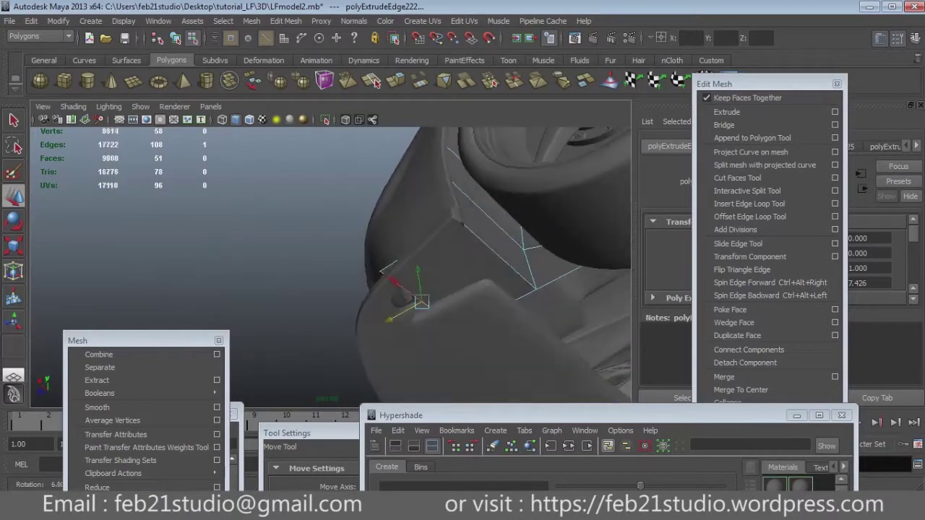
key(4)
key(1)
mouse_move(391, 253)
alt+mouse_down()
mouse_move(434, 231)
mouse_move(412, 239)
mouse_move(433, 246)
alt+mouse_up()
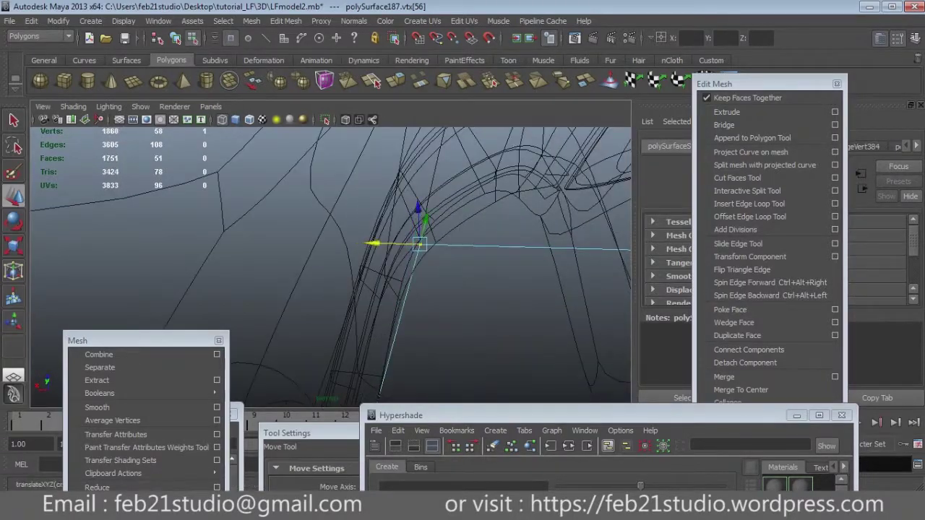
key(5)
mouse_move(412, 239)
alt+mouse_down()
mouse_move(361, 261)
mouse_move(390, 239)
mouse_move(333, 267)
alt+mouse_up()
key(4)
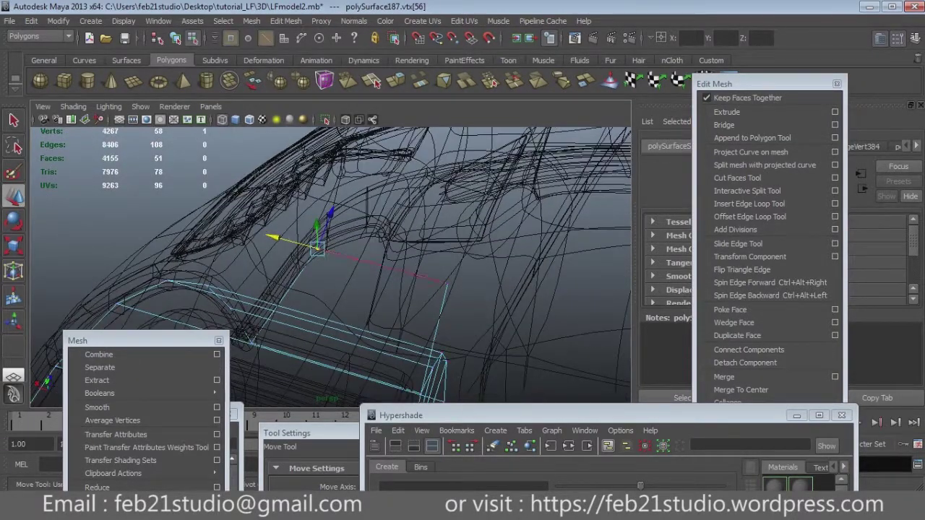
Step: Extrude the next border edge and pull its vertices out along the side bodywork
click(726, 112)
mouse_move(404, 261)
alt+mouse_down()
mouse_move(434, 246)
mouse_move(405, 274)
mouse_move(390, 273)
alt+mouse_up()
key(w)
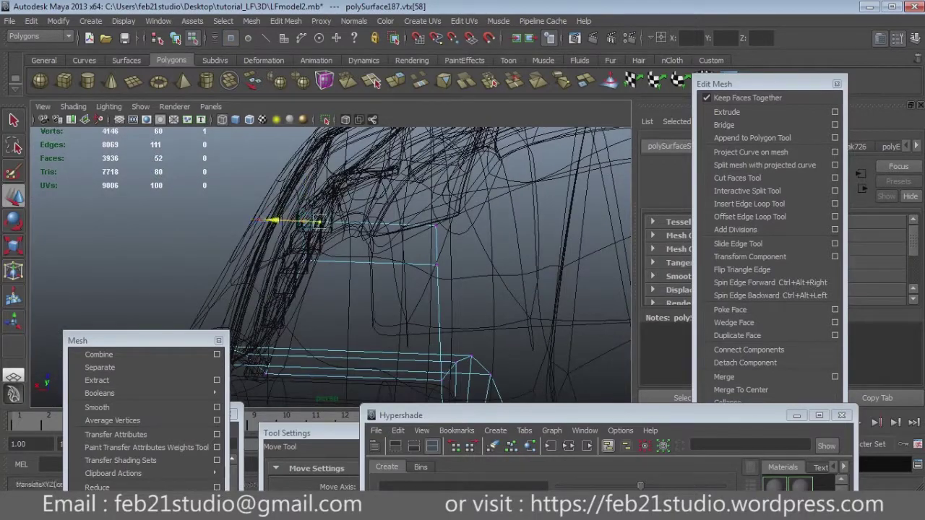
alt+drag(405, 274, 325, 290)
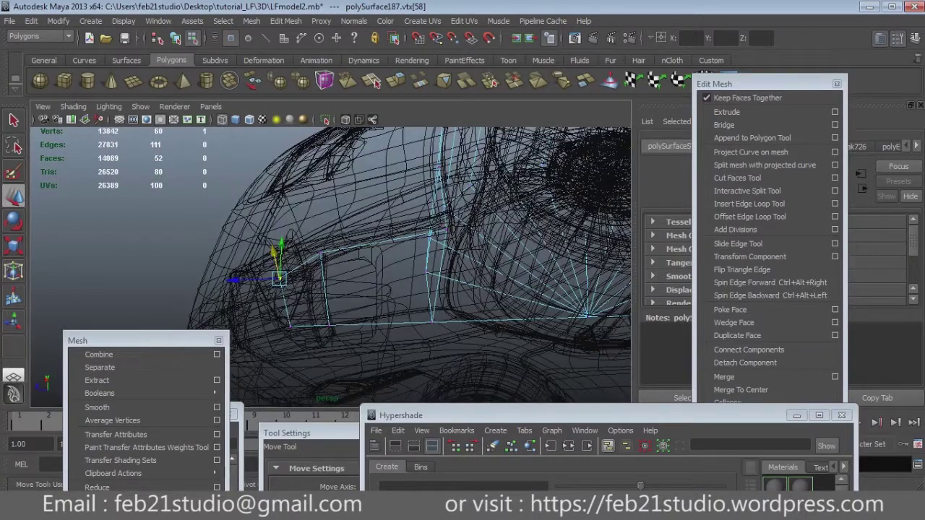
key(5)
mouse_move(382, 320)
alt+mouse_down()
mouse_move(269, 266)
mouse_move(505, 354)
alt+mouse_up()
key(4)
mouse_move(405, 274)
alt+mouse_down()
mouse_move(332, 245)
mouse_move(390, 289)
alt+mouse_up()
mouse_move(361, 261)
alt+mouse_down()
mouse_move(304, 216)
mouse_move(275, 274)
mouse_move(304, 260)
alt+mouse_up()
key(space)
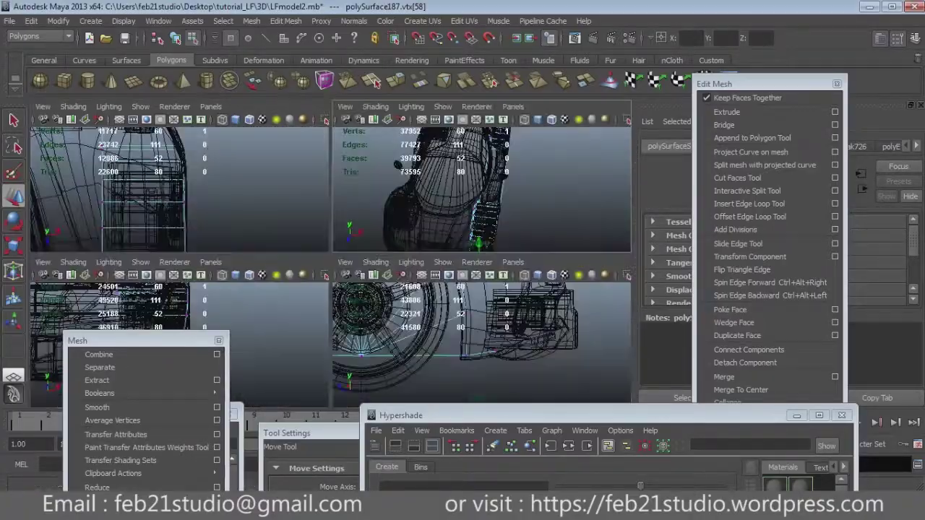
Step: Select the panel's border edges e[95:96] and frame them in the view
key(space)
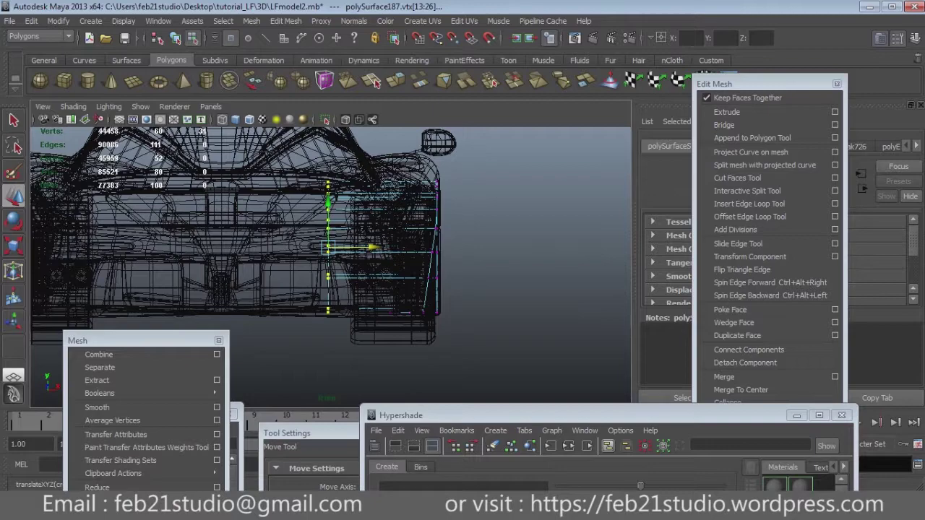
alt+drag(325, 253, 303, 199)
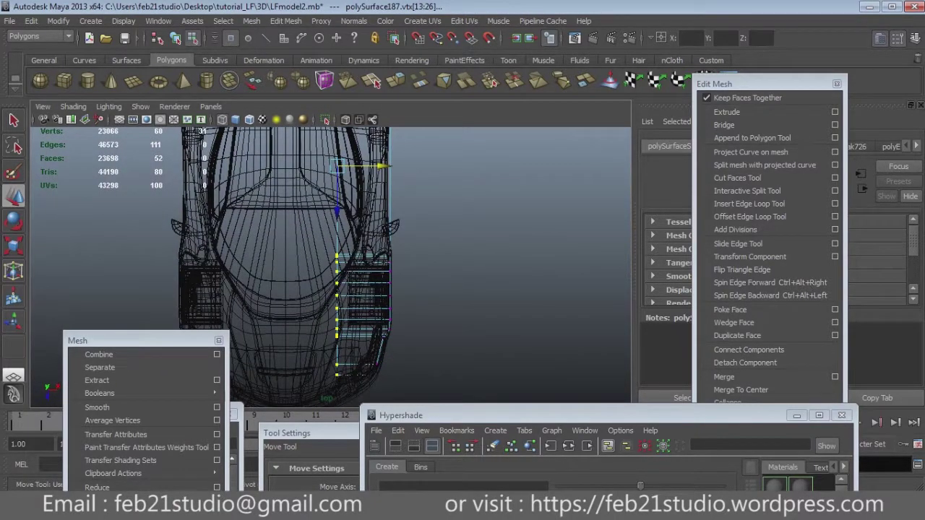
mouse_move(304, 199)
alt+mouse_down()
mouse_move(261, 246)
mouse_move(282, 209)
alt+mouse_up()
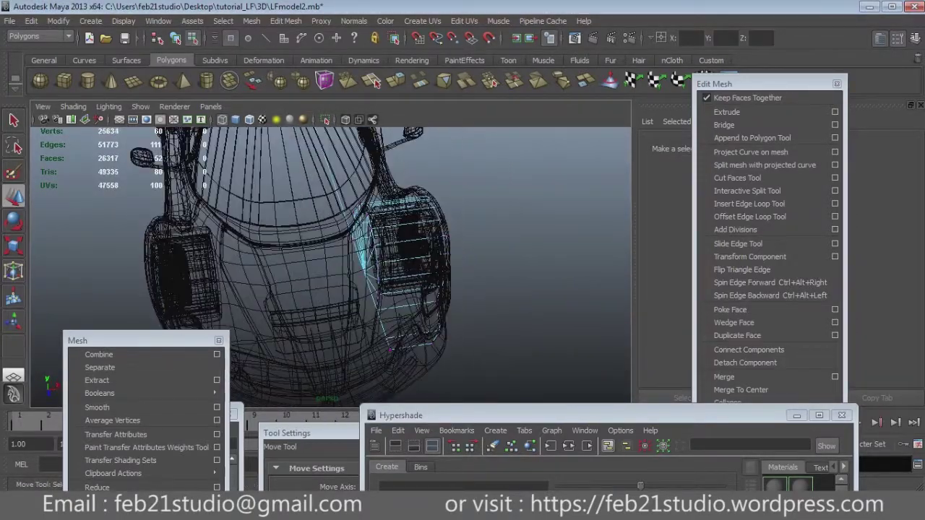
click(390, 345)
key(q)
key(f)
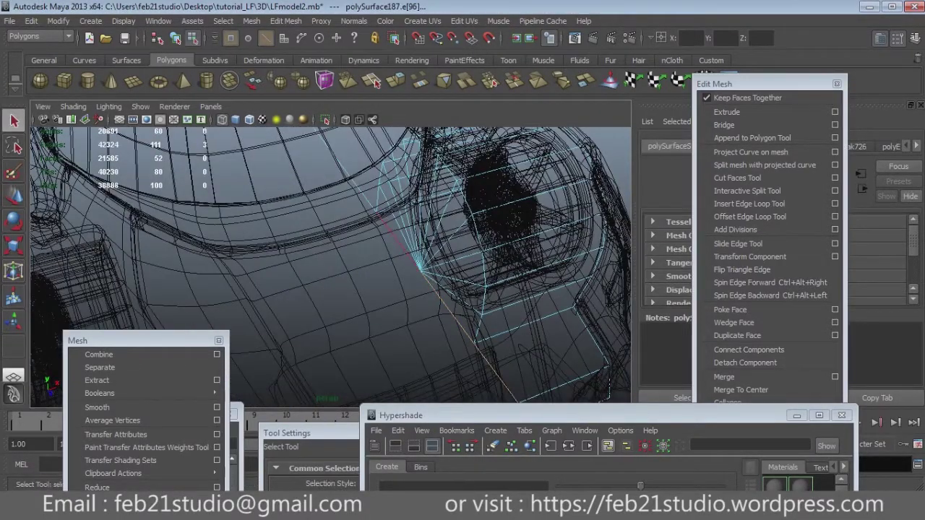
scroll(331, 266, down, 3)
scroll(331, 267, up, 3)
scroll(331, 267, up, 3)
scroll(331, 266, down, 2)
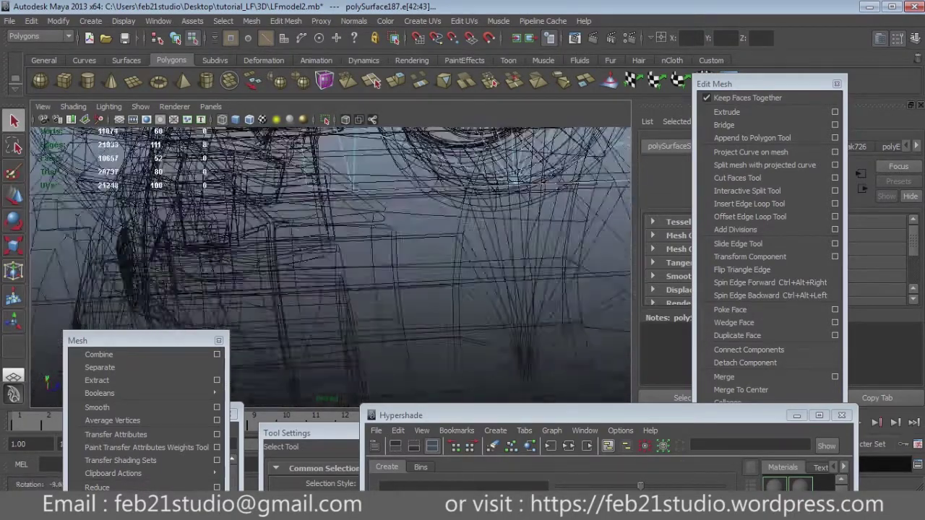
scroll(331, 266, down, 3)
Step: Extrude edges e[95:96] and start moving them with the Move tool
key(5)
alt+drag(331, 266, 376, 246)
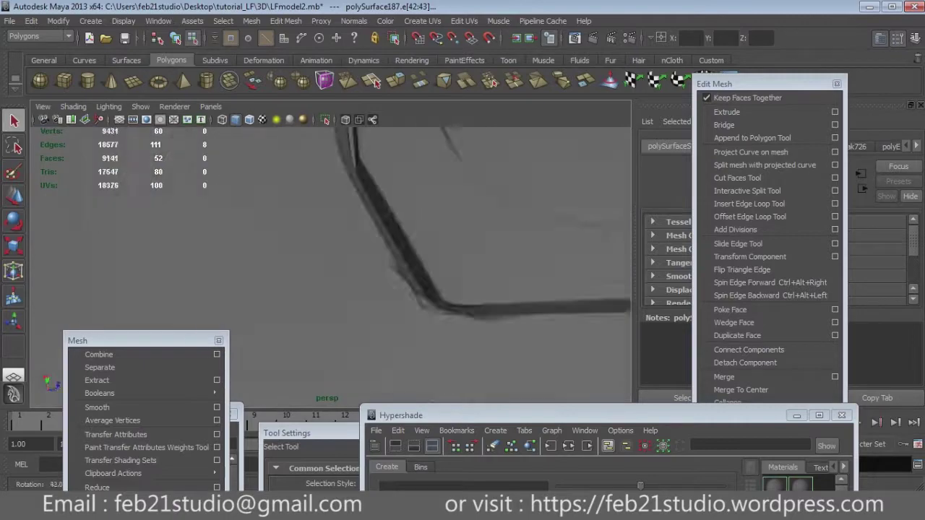
key(4)
alt+drag(331, 266, 433, 231)
click(726, 112)
key(w)
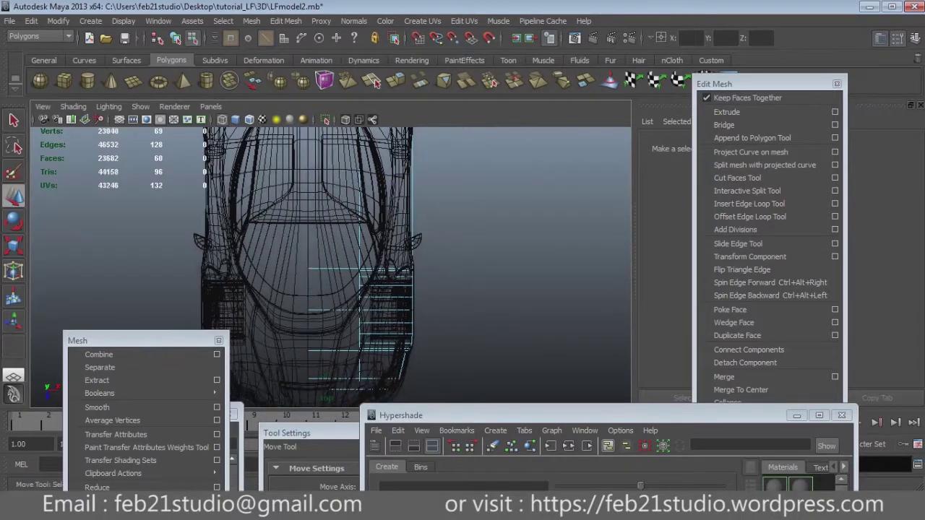
Step: Activate the Insert Edge Loop Tool and preview a loop across the trim strip under the dashboard
alt+drag(397, 238, 325, 239)
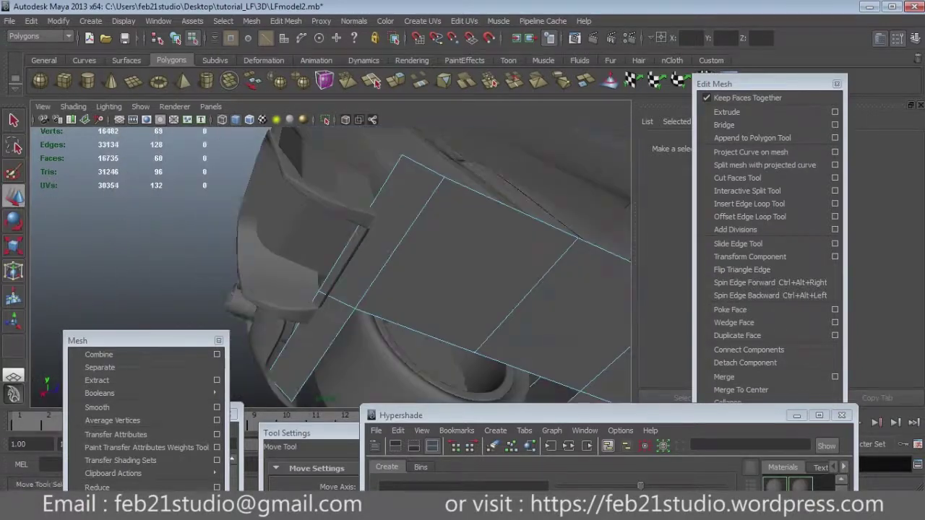
alt+drag(325, 260, 441, 232)
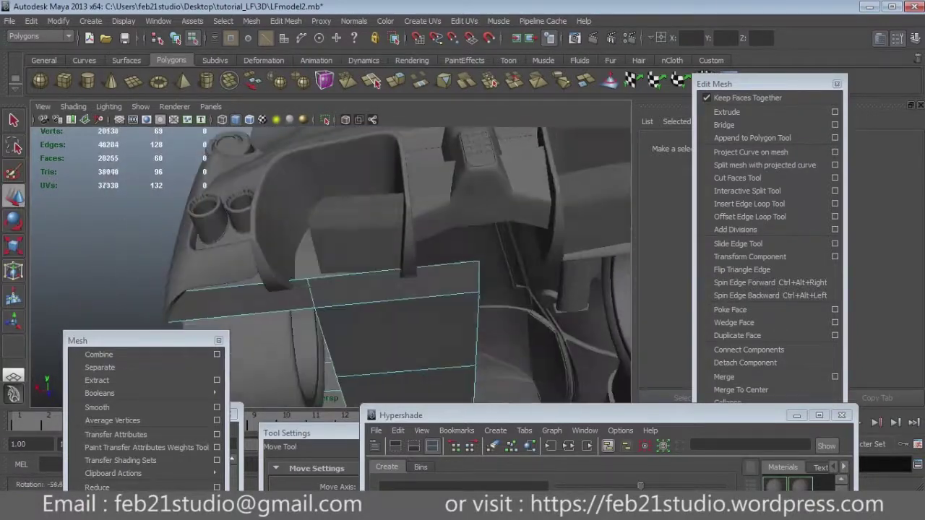
key(space)
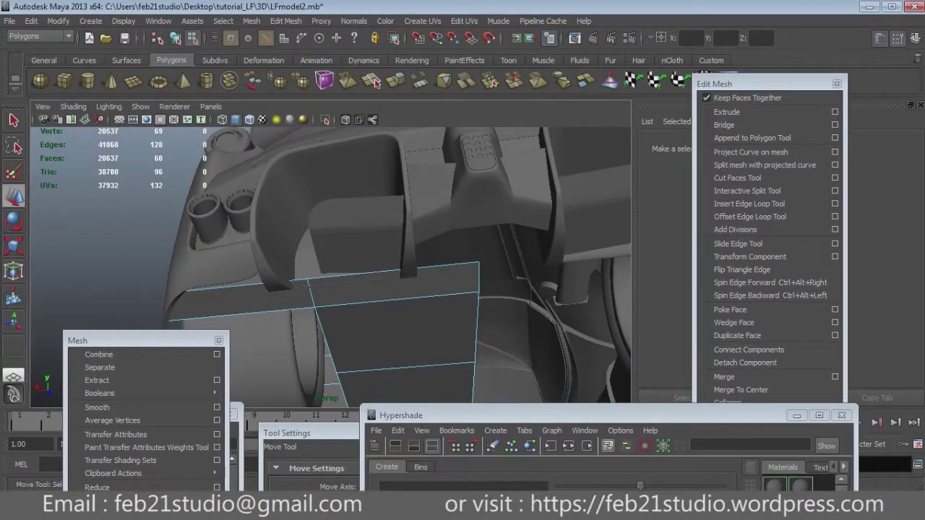
key(space)
key(space)
key(4)
alt+drag(333, 260, 502, 218)
click(747, 191)
alt+drag(329, 292, 351, 278)
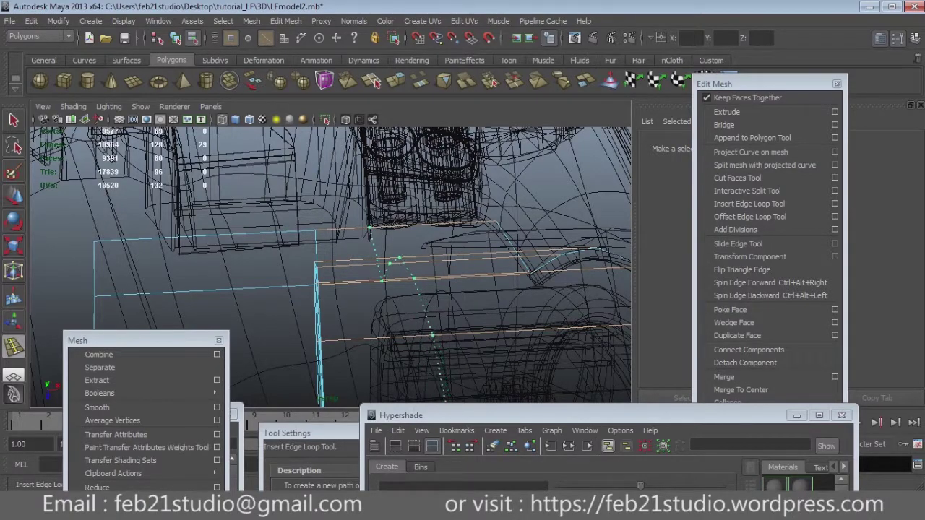
Step: Select an edge of the trim panel and inspect it from several angles in wireframe and shaded views
click(399, 258)
alt+drag(398, 258, 491, 231)
alt+drag(331, 267, 404, 253)
key(5)
key(f)
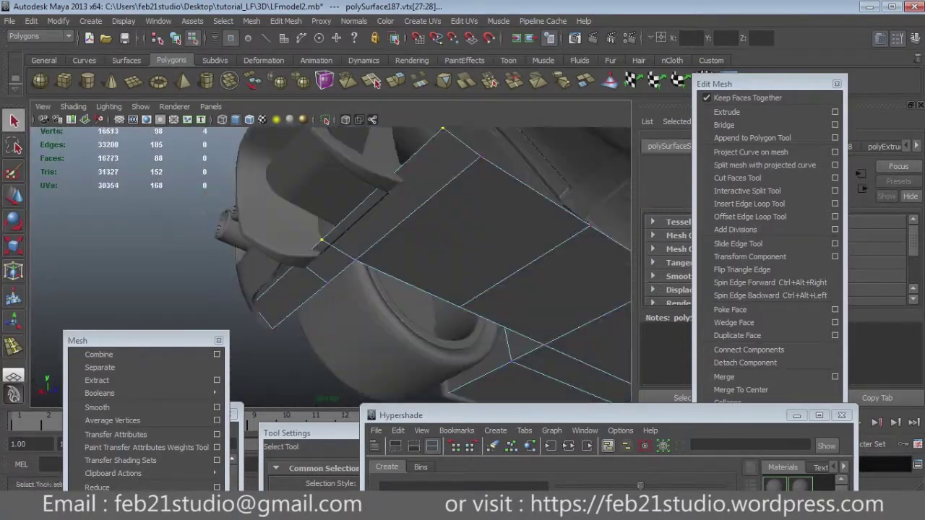
alt+drag(336, 233, 420, 246)
key(4)
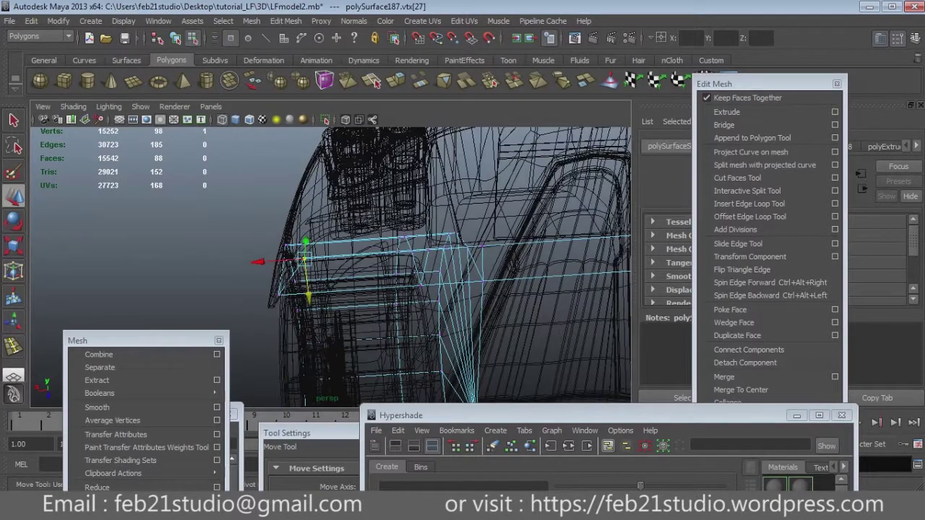
key(5)
alt+drag(419, 246, 391, 239)
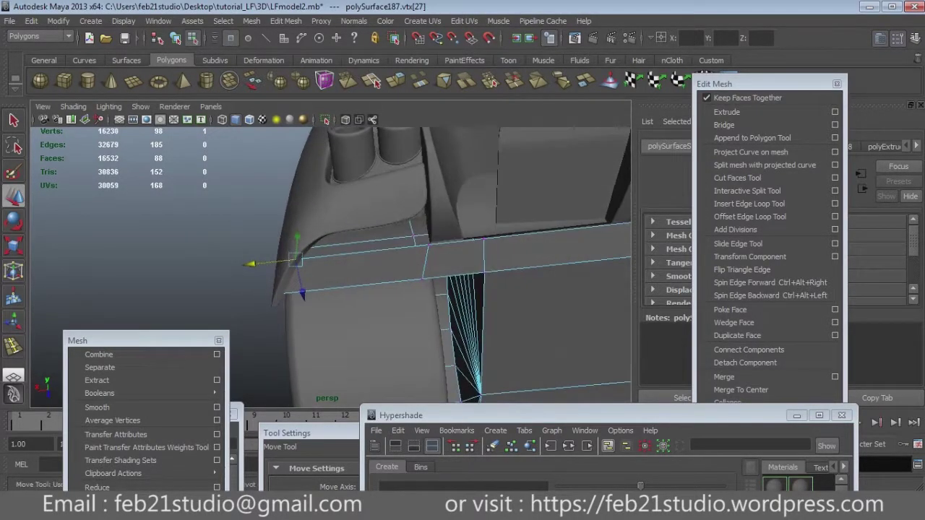
key(4)
key(5)
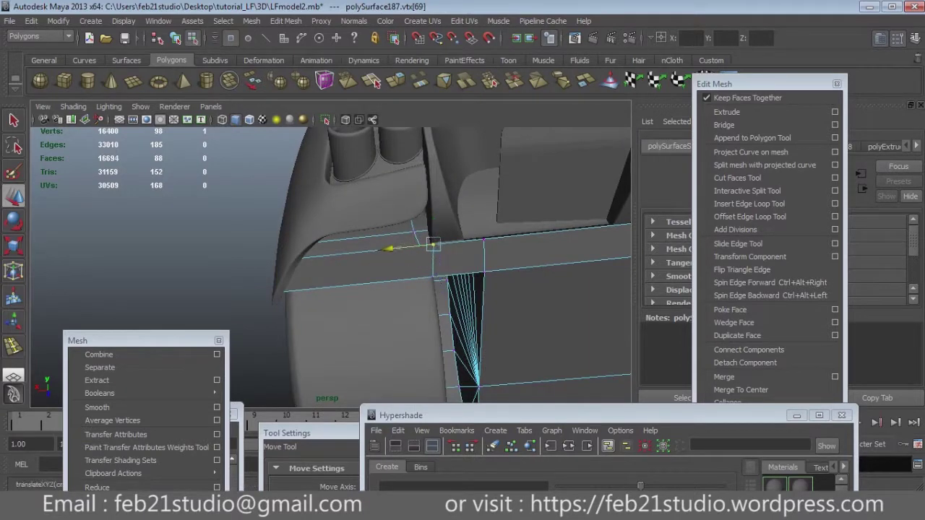
key(4)
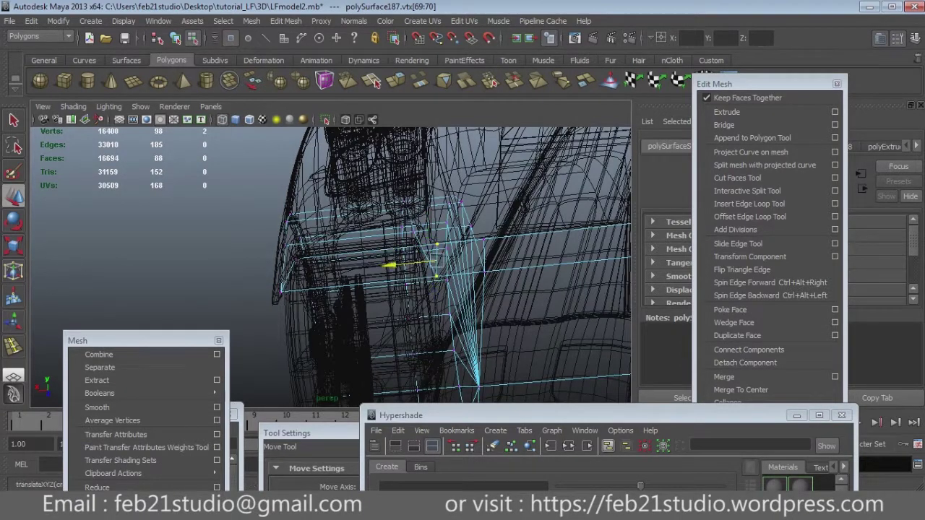
key(5)
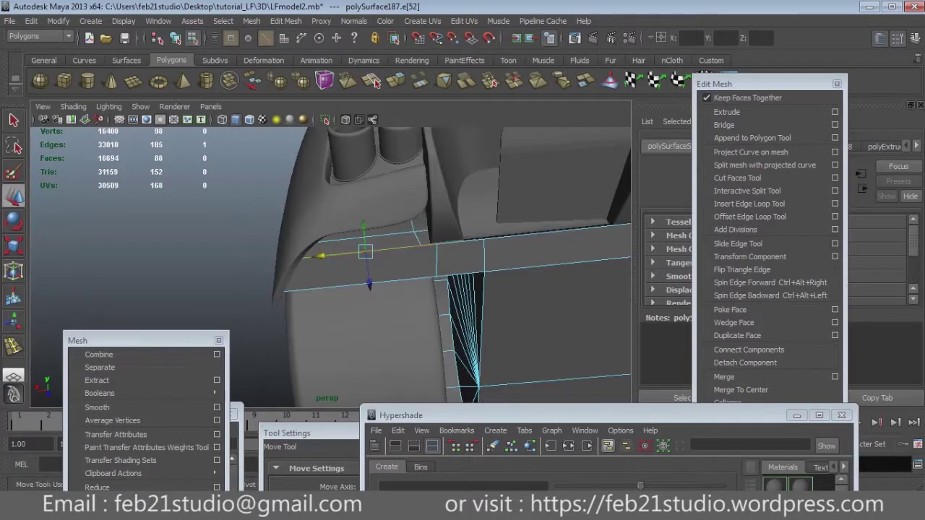
alt+drag(469, 304, 362, 228)
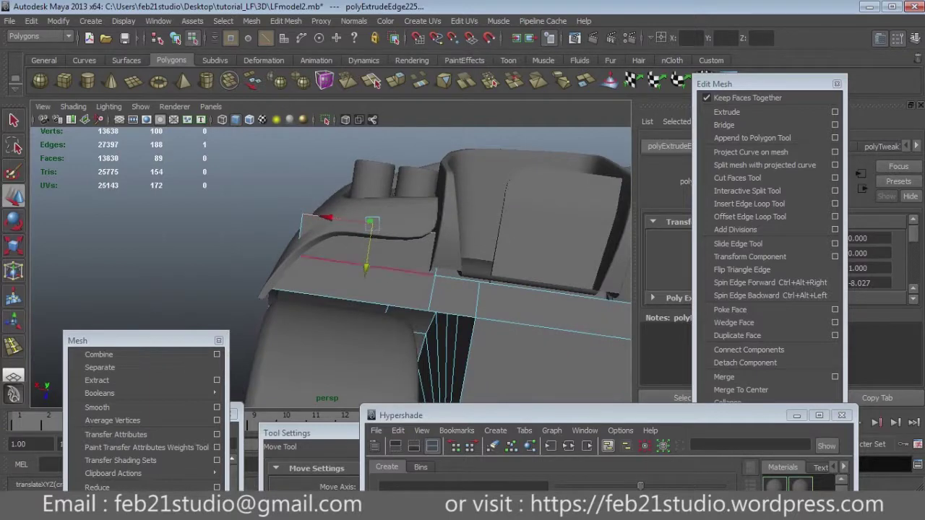
alt+drag(361, 227, 484, 242)
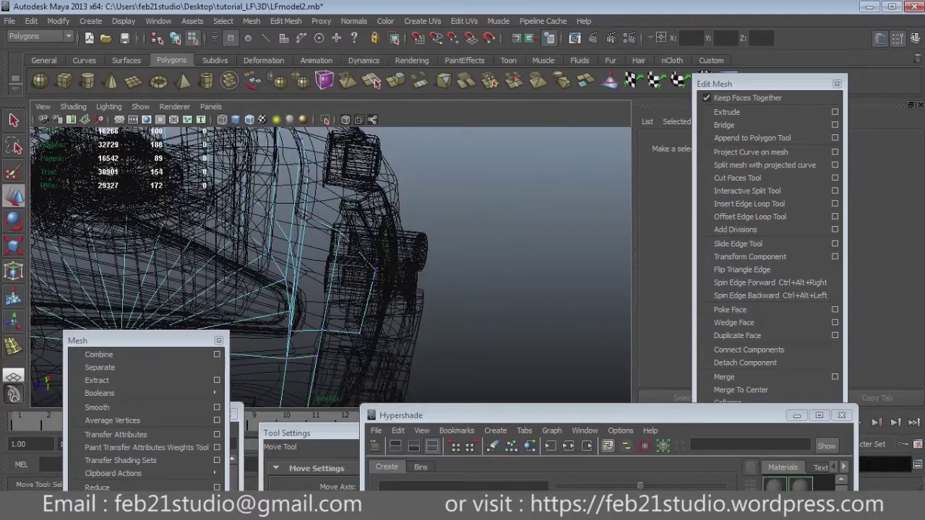
Step: Select the two vertices at the strip's end, check them in wireframe, then clear the selection
drag(358, 302, 380, 322)
alt+drag(433, 289, 361, 216)
key(4)
mouse_move(405, 238)
alt+mouse_down()
mouse_move(362, 253)
mouse_move(289, 256)
alt+mouse_up()
click(318, 253)
key(space)
key(space)
key(5)
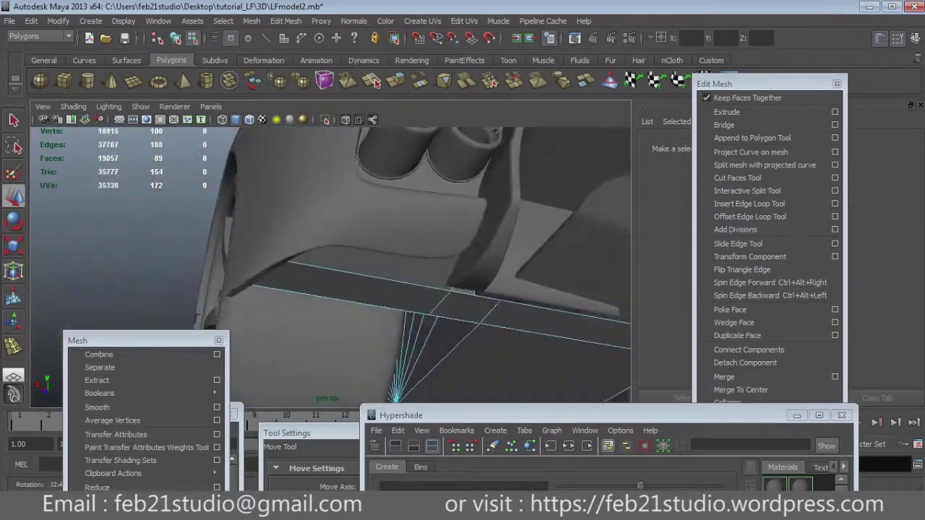
mouse_move(330, 264)
alt+mouse_down()
mouse_move(433, 239)
mouse_move(390, 274)
alt+mouse_up()
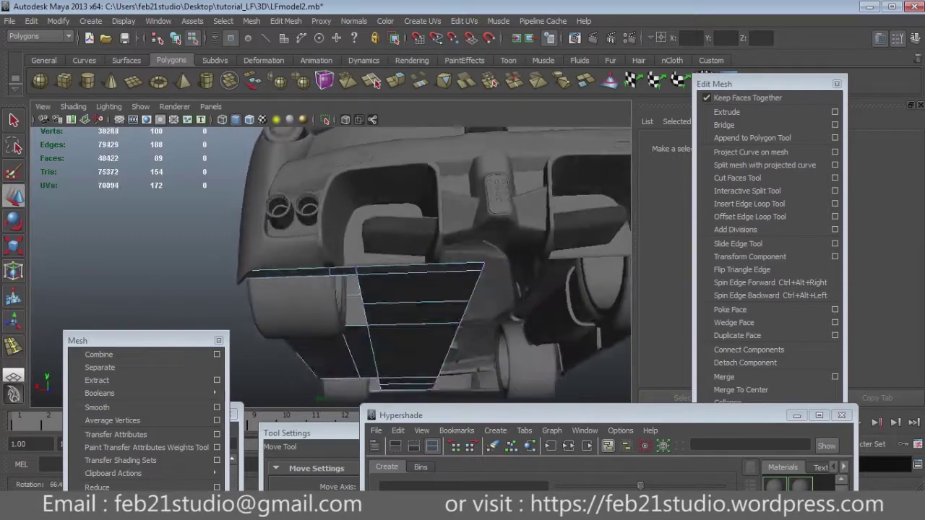
Step: Insert a vertical edge loop across the lower panel and extrude its edges outward
mouse_move(390, 275)
alt+mouse_down()
mouse_move(346, 238)
mouse_move(404, 253)
alt+mouse_up()
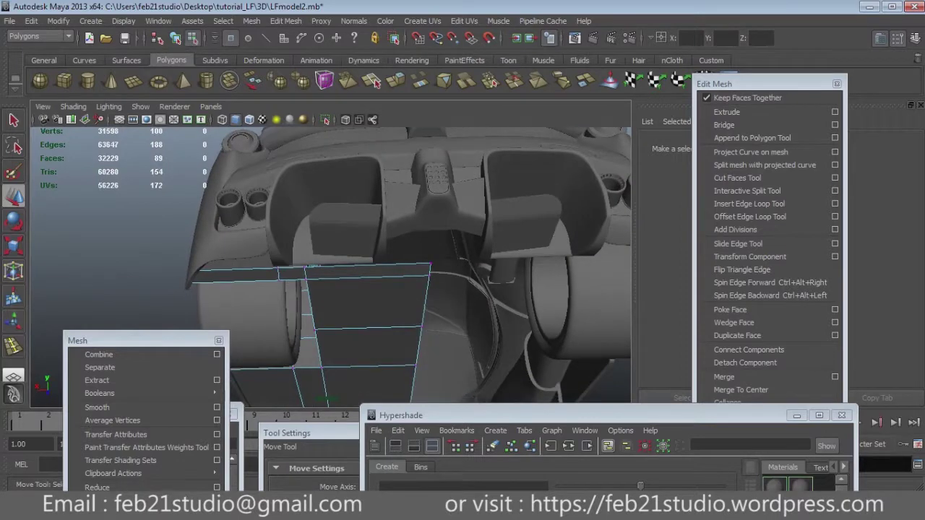
click(749, 204)
click(377, 328)
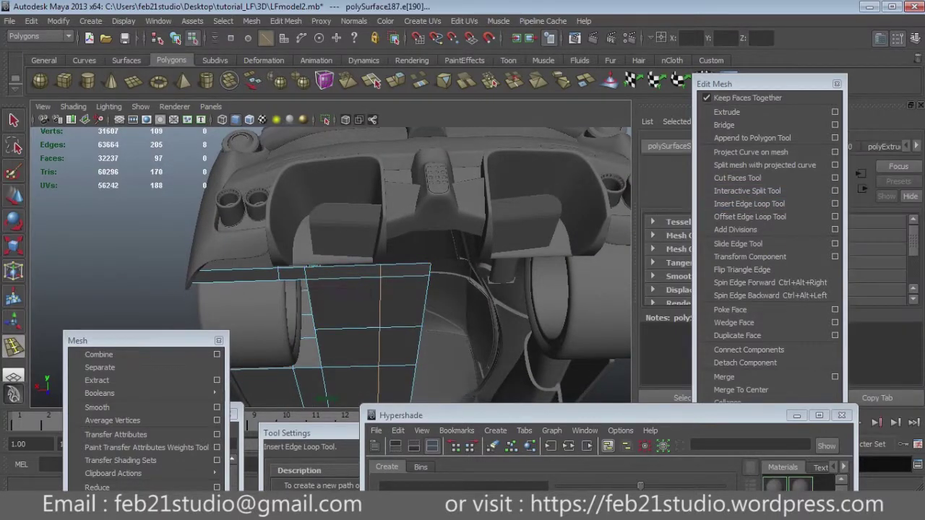
key(q)
click(727, 112)
mouse_move(434, 253)
alt+mouse_down()
mouse_move(405, 282)
mouse_move(433, 239)
mouse_move(347, 238)
alt+mouse_up()
key(w)
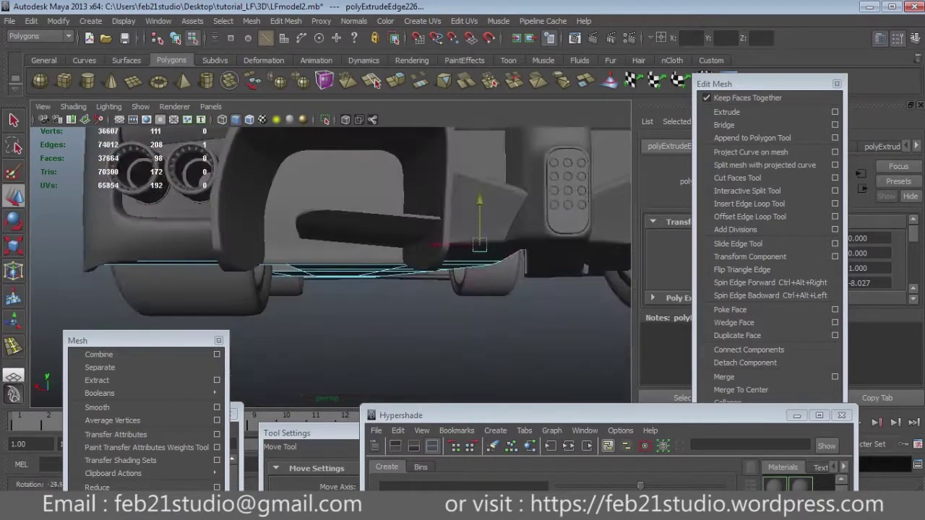
Step: Add another vertical edge loop on the side panel and move its new vertices
key(4)
mouse_move(347, 239)
alt+mouse_down()
mouse_move(376, 247)
mouse_move(418, 172)
alt+mouse_up()
alt+drag(475, 215, 123, 272)
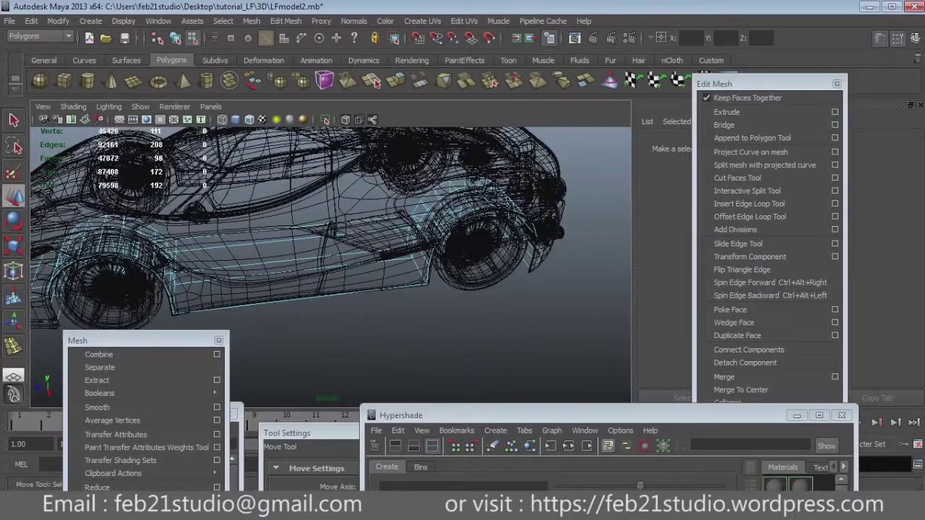
scroll(331, 229, up, 3)
scroll(331, 228, up, 3)
scroll(331, 228, up, 2)
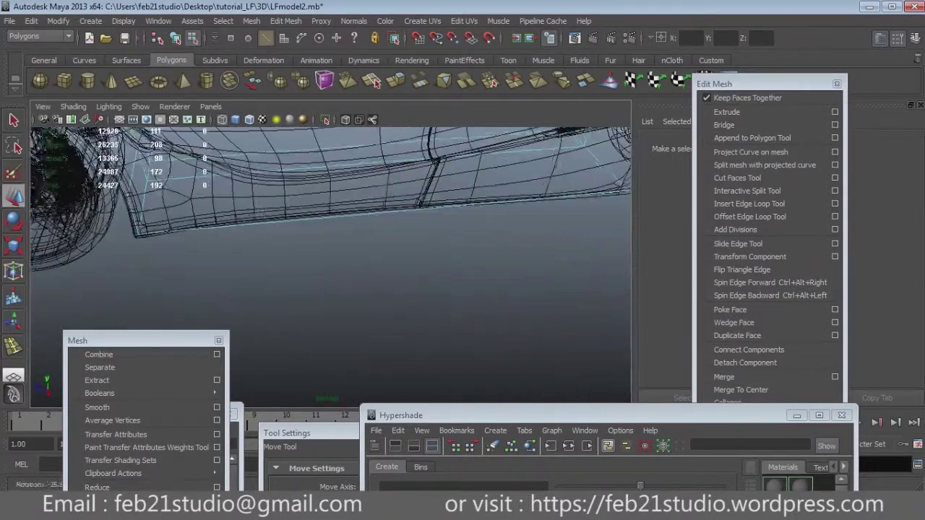
click(749, 204)
click(258, 196)
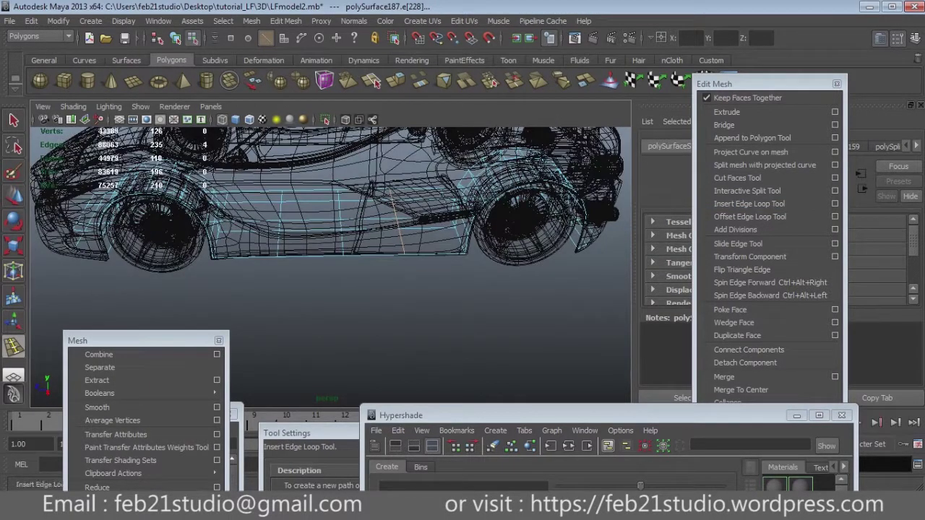
key(q)
key(w)
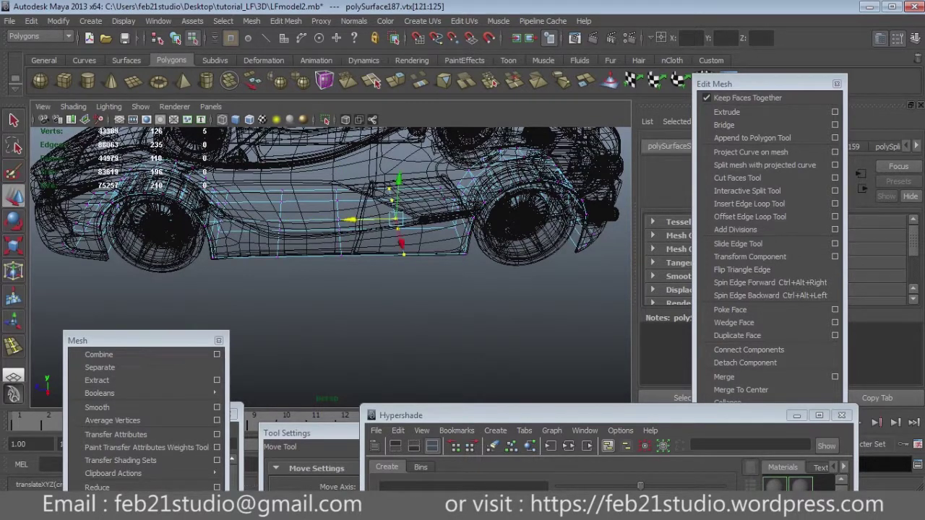
Step: Review the reshaped side skirt from a low rear view in shaded and wireframe modes
mouse_move(337, 179)
alt+mouse_down()
mouse_move(332, 231)
mouse_move(354, 303)
alt+mouse_up()
key(5)
scroll(330, 256, up, 5)
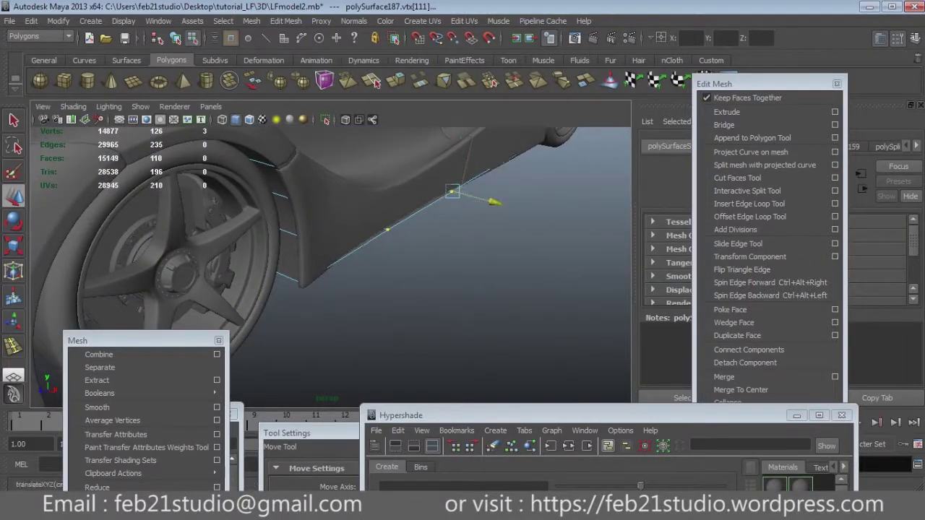
key(4)
mouse_move(333, 261)
alt+mouse_down()
mouse_move(434, 267)
mouse_move(408, 347)
mouse_move(404, 318)
mouse_move(462, 289)
alt+mouse_up()
click(506, 325)
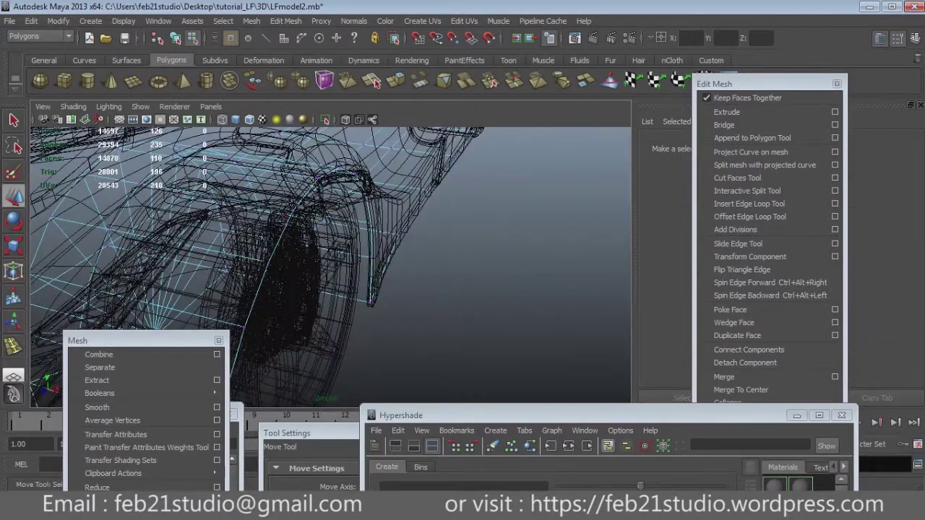
click(417, 309)
key(space)
key(space)
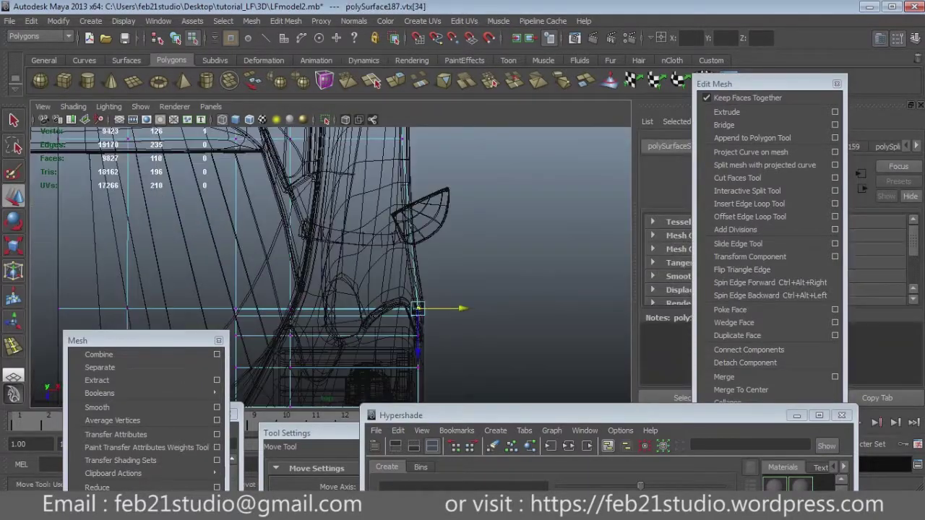
click(506, 325)
alt+drag(417, 309, 462, 289)
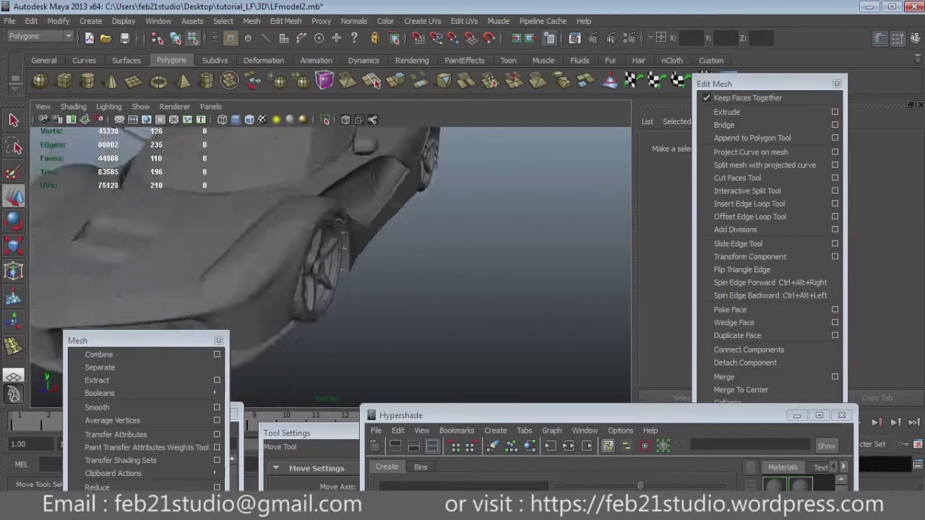
click(318, 216)
key(f)
click(506, 325)
mouse_move(426, 239)
alt+mouse_down()
mouse_move(362, 289)
mouse_move(369, 297)
mouse_move(426, 242)
mouse_move(427, 180)
alt+mouse_up()
scroll(427, 242, up, 5)
click(347, 253)
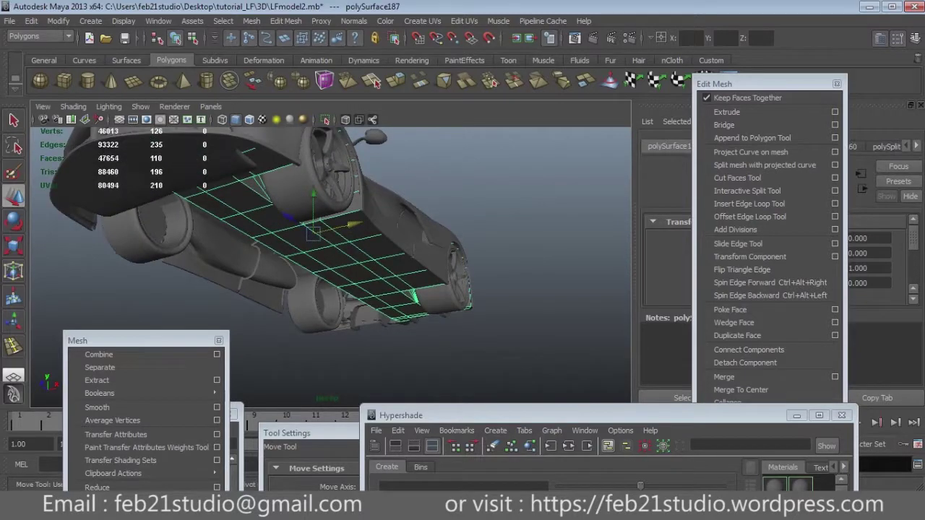
mouse_move(427, 180)
alt+mouse_down()
mouse_move(405, 238)
mouse_move(383, 253)
mouse_move(369, 174)
alt+mouse_up()
click(434, 326)
click(405, 239)
mouse_move(404, 239)
alt+mouse_down()
mouse_move(498, 210)
mouse_move(396, 130)
alt+mouse_up()
key(4)
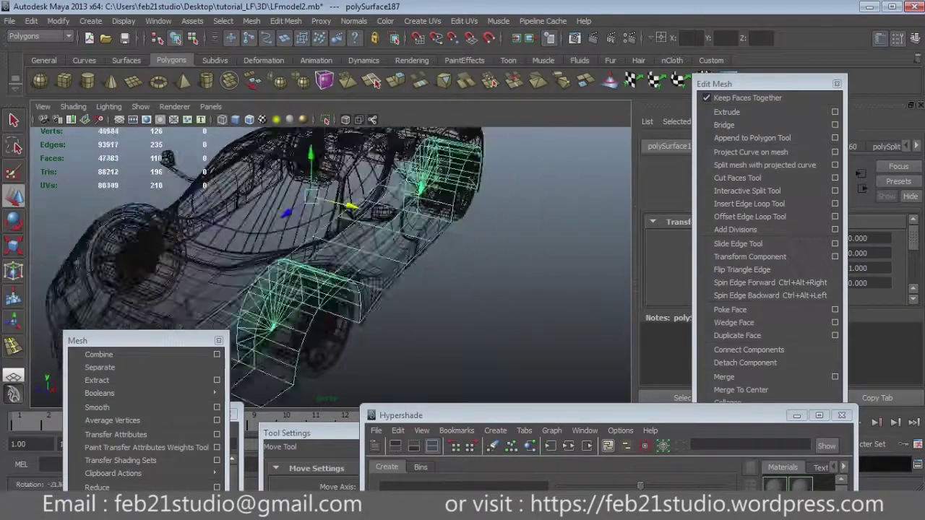
drag(752, 83, 551, 364)
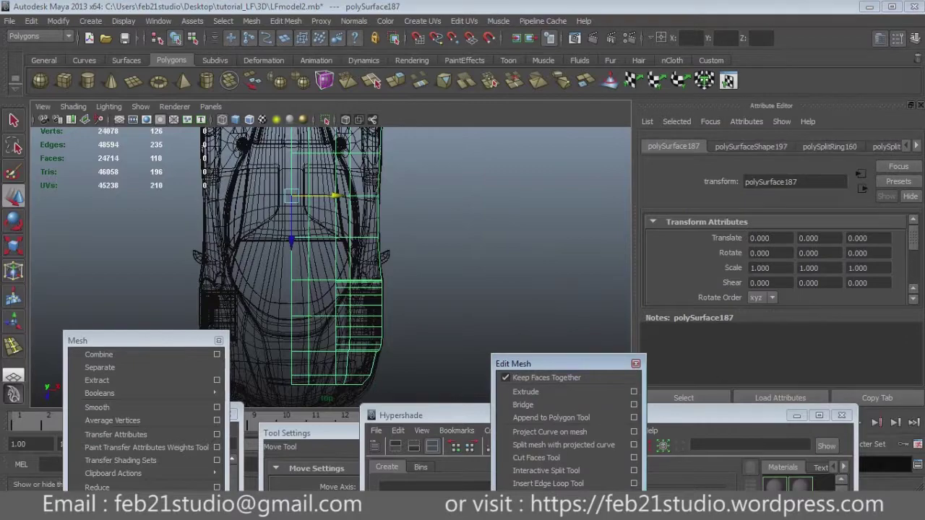
Step: Duplicate the car half, flip the copy to the opposite side, and select both halves
key(ctrl+a)
key(ctrl+d)
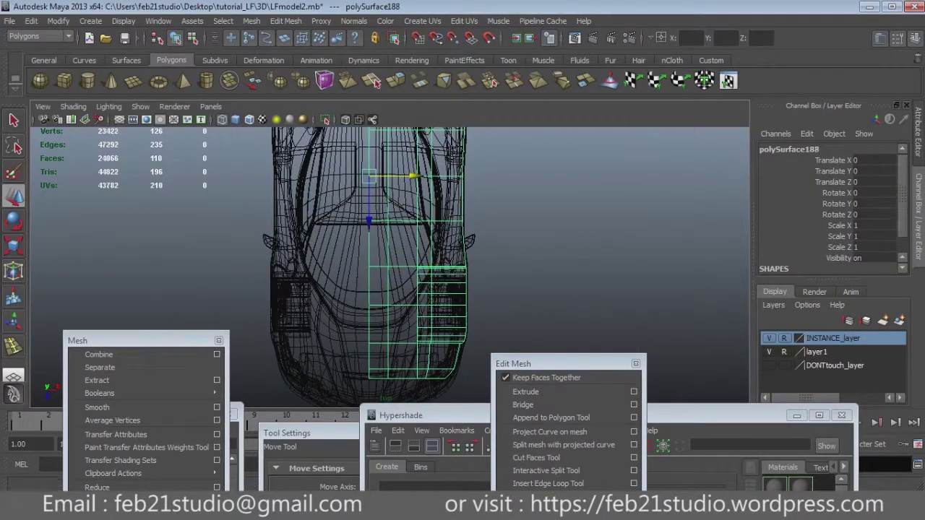
key(Return)
mouse_move(505, 217)
alt+mouse_down()
mouse_move(405, 231)
mouse_move(506, 217)
mouse_move(463, 304)
mouse_move(434, 217)
alt+mouse_up()
key(q)
shift+click(451, 238)
key(4)
mouse_move(434, 217)
alt+mouse_down()
mouse_move(463, 304)
mouse_move(433, 289)
mouse_move(434, 216)
alt+mouse_up()
Step: Combine the halves into one mesh and scale the centre-seam vertices together for merging
click(99, 355)
scroll(394, 252, down, 5)
key(F8)
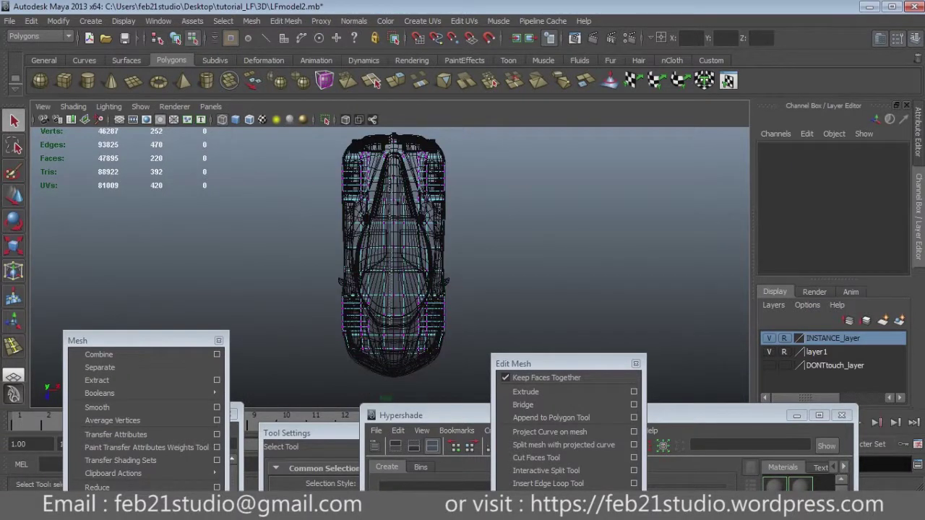
drag(387, 133, 401, 361)
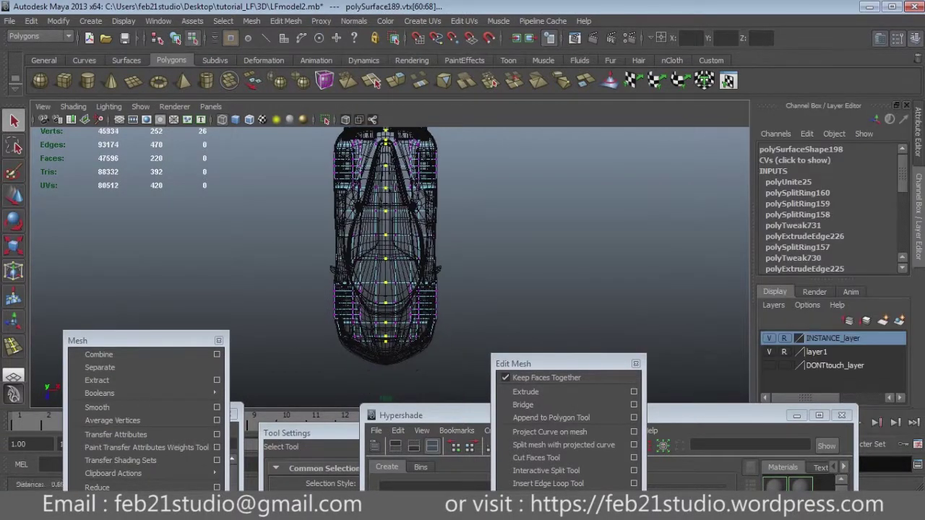
key(r)
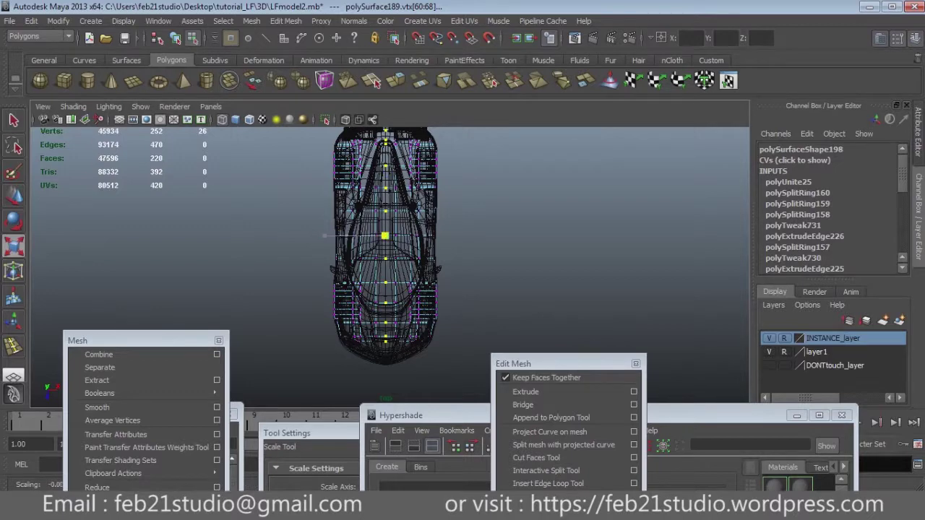
drag(535, 363, 721, 78)
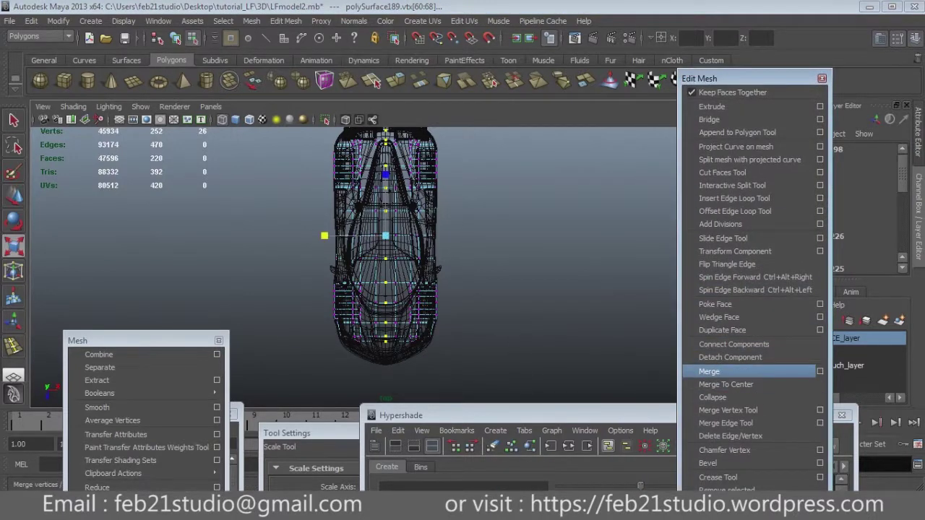
key(q)
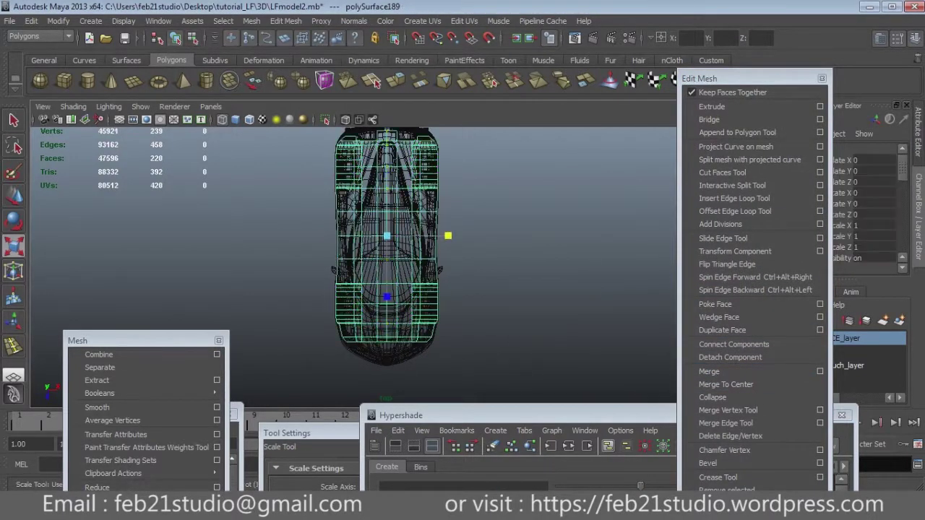
key(5)
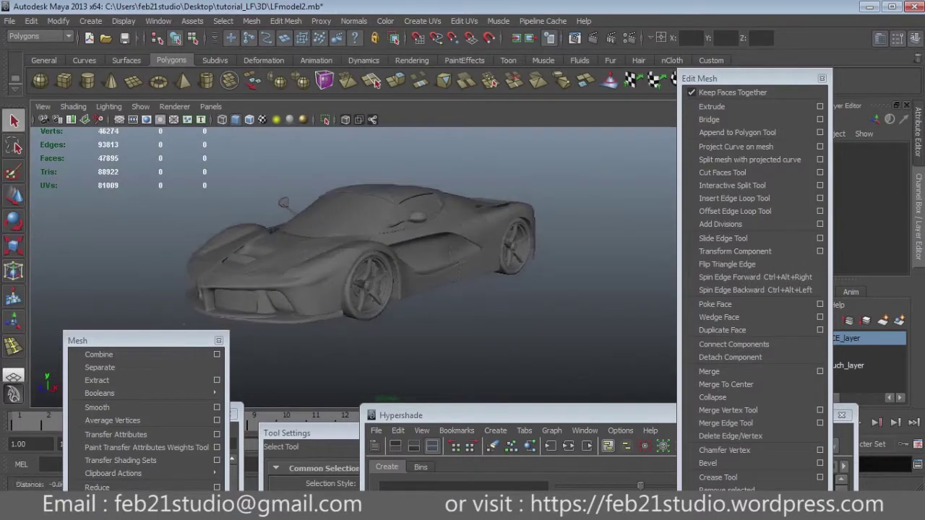
mouse_move(361, 253)
alt+mouse_down()
mouse_move(391, 239)
mouse_move(405, 217)
mouse_move(433, 257)
mouse_move(405, 246)
mouse_move(434, 246)
alt+mouse_up()
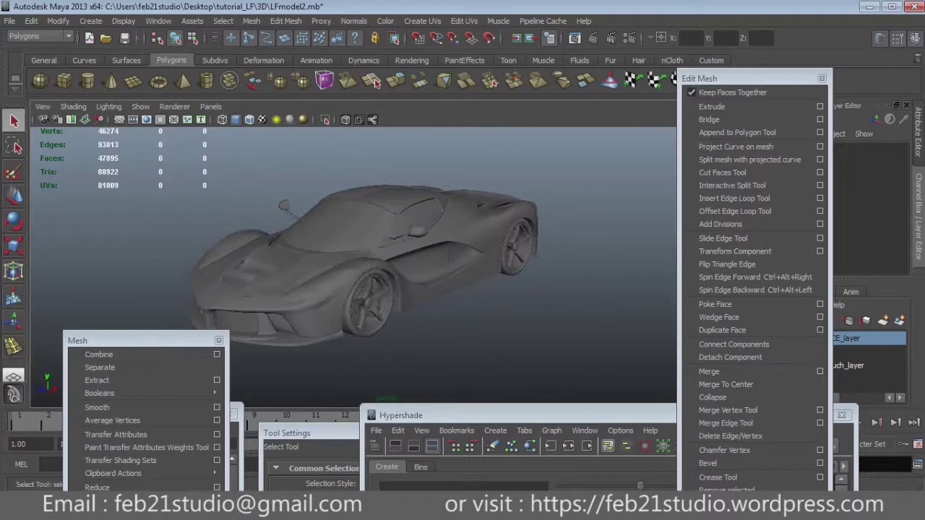
drag(716, 78, 781, 112)
alt+middle_drag(405, 253, 448, 253)
mouse_move(433, 253)
alt+mouse_down()
mouse_move(448, 217)
mouse_move(433, 274)
mouse_move(462, 238)
mouse_move(434, 289)
mouse_move(462, 246)
alt+mouse_up()
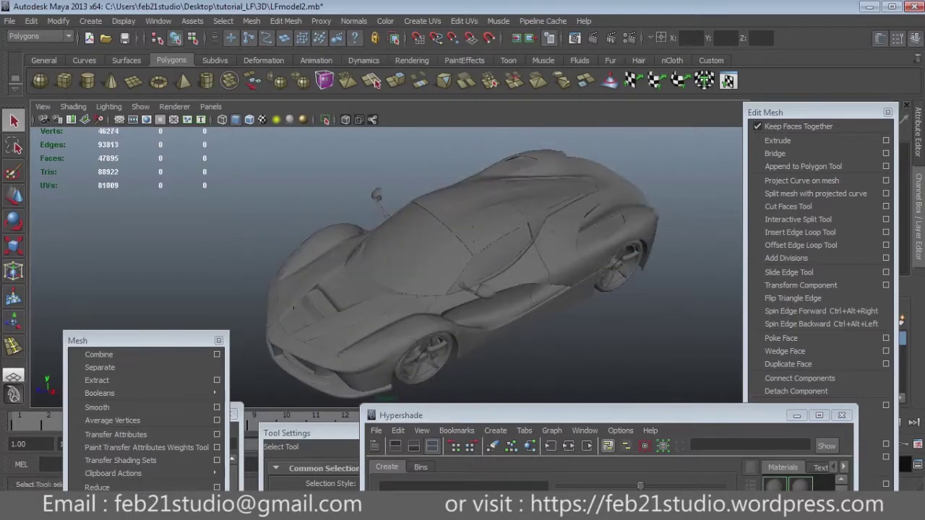
alt+drag(434, 275, 463, 216)
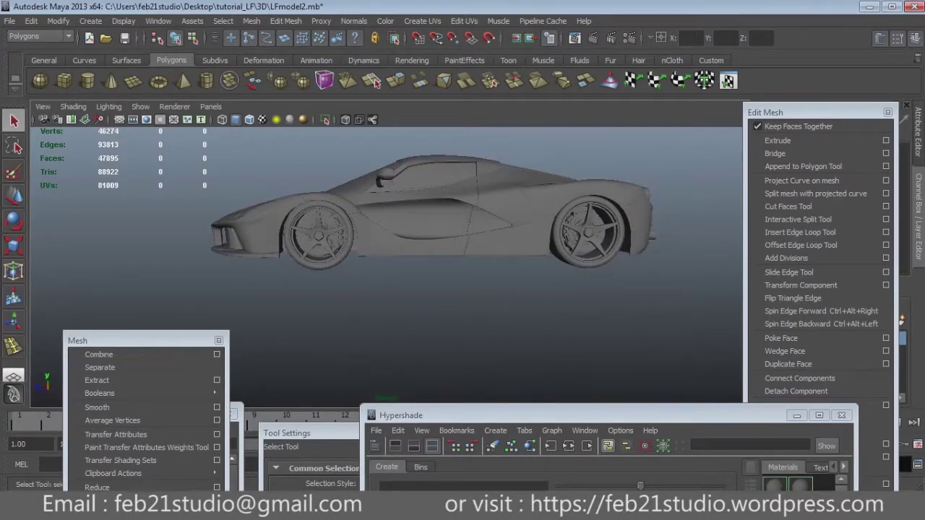
alt+drag(433, 274, 477, 239)
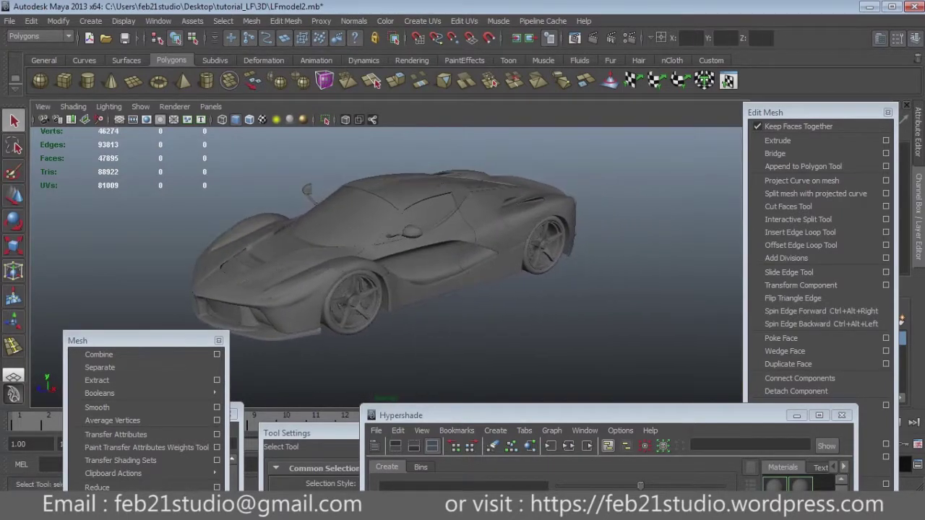
alt+drag(434, 275, 448, 245)
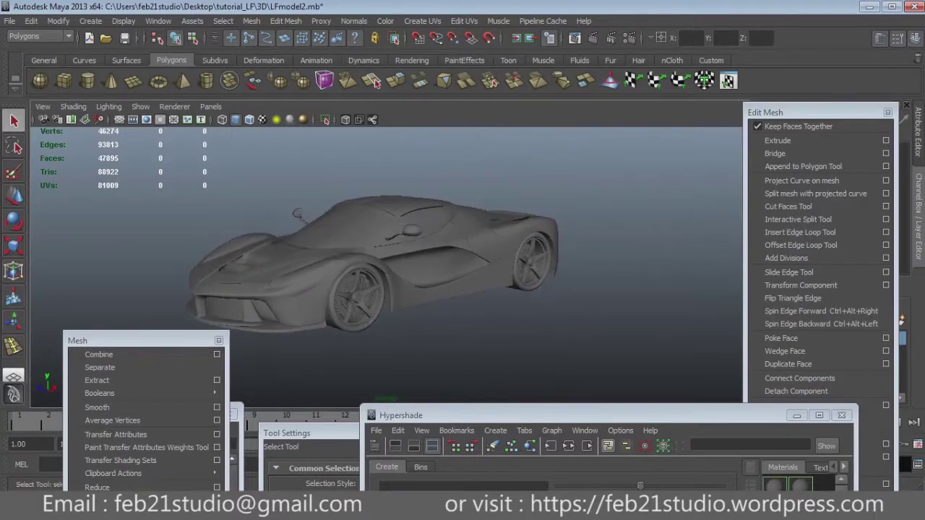
mouse_move(433, 275)
alt+mouse_down()
mouse_move(470, 245)
mouse_move(438, 283)
mouse_move(466, 272)
mouse_move(398, 278)
alt+mouse_up()
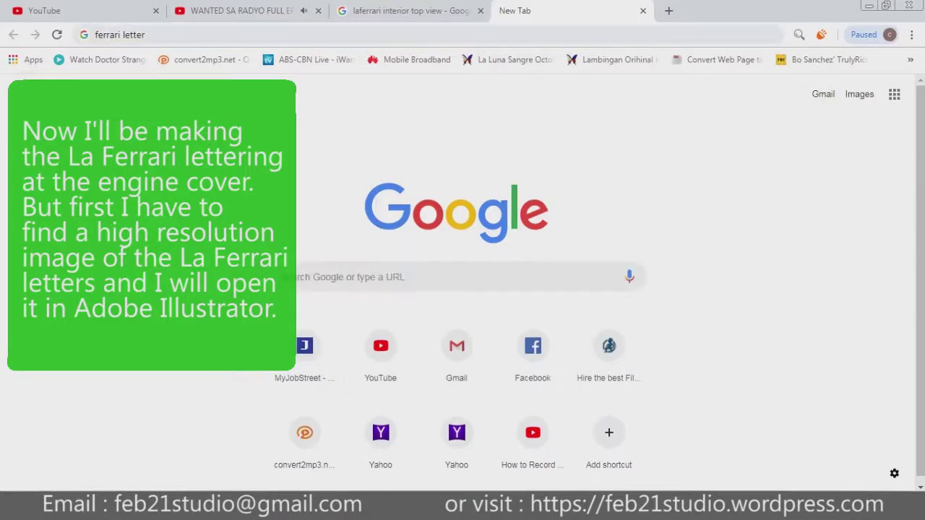
Step: Search Google for 'ferrari letter vector'
click(280, 277)
text(ferrari v)
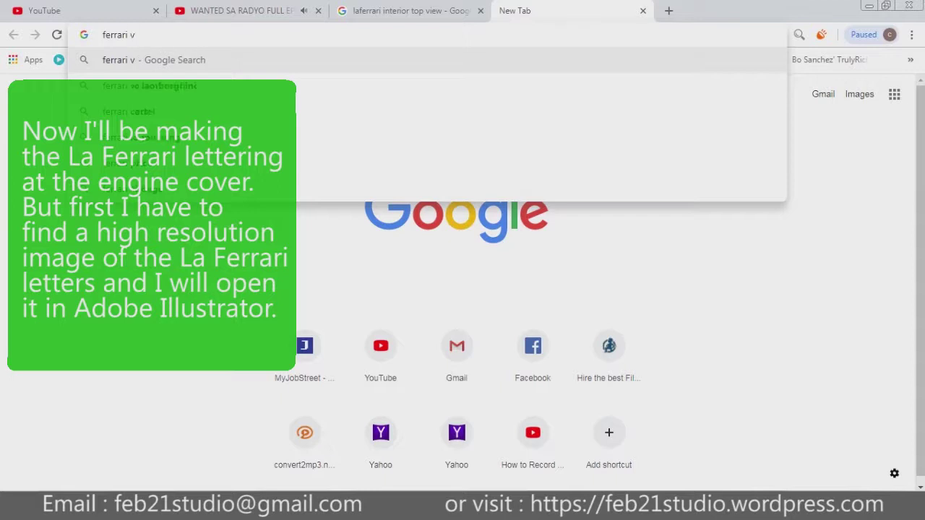
key(BackSpace)
text(letter v)
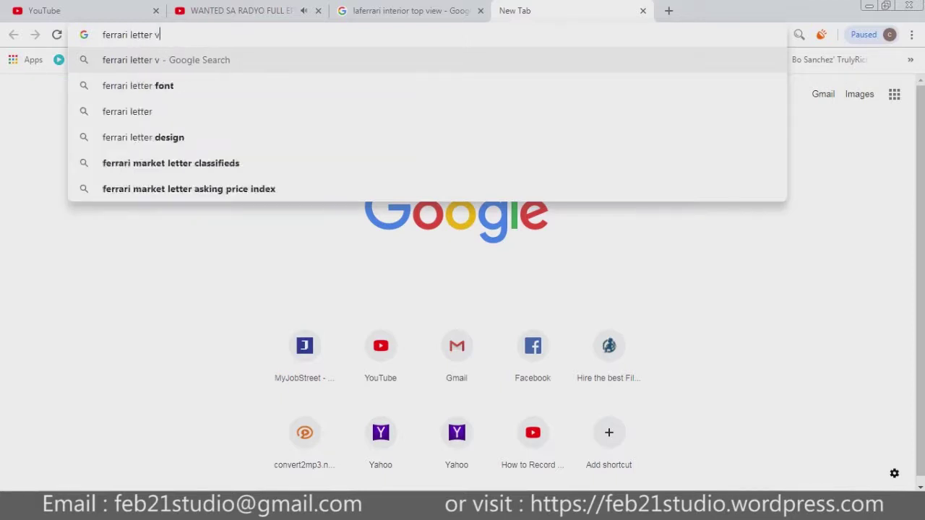
text(ector)
key(Return)
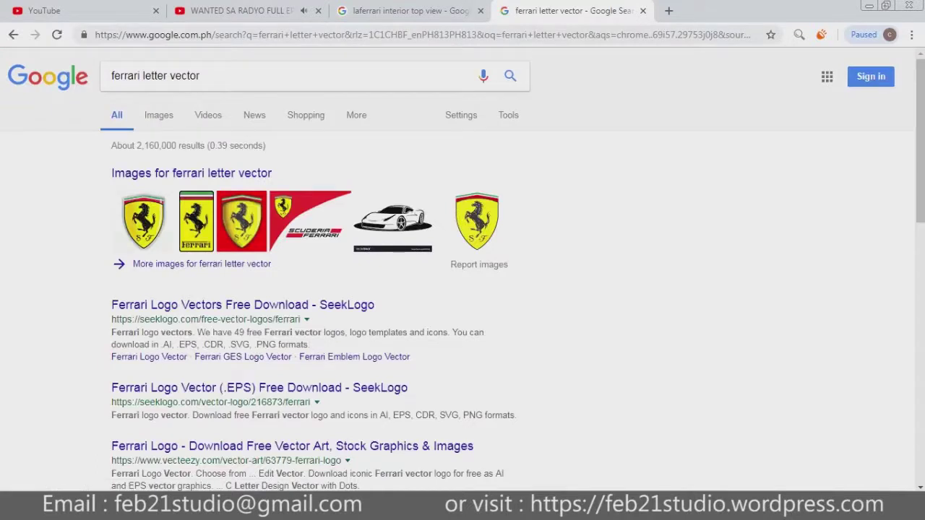
Step: Open the Logospike Ferrari lettering in image results and choose to save it
click(158, 114)
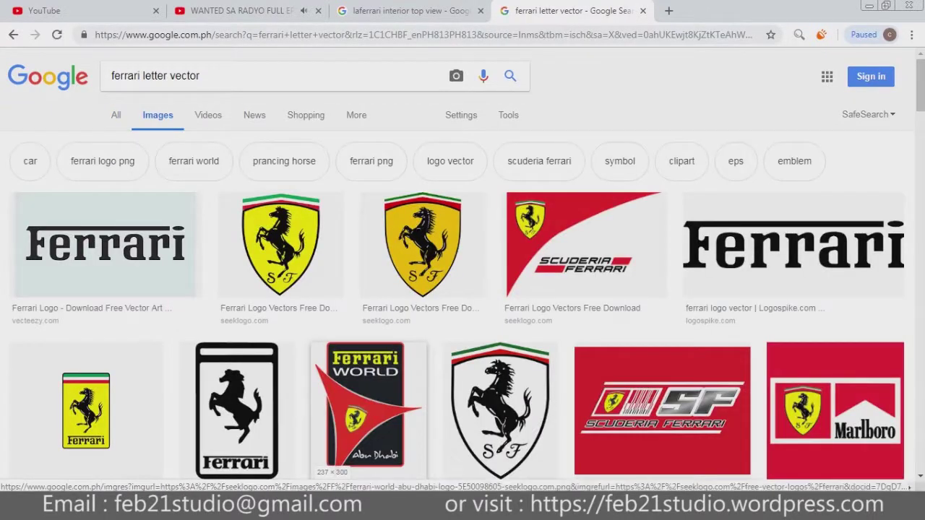
click(793, 245)
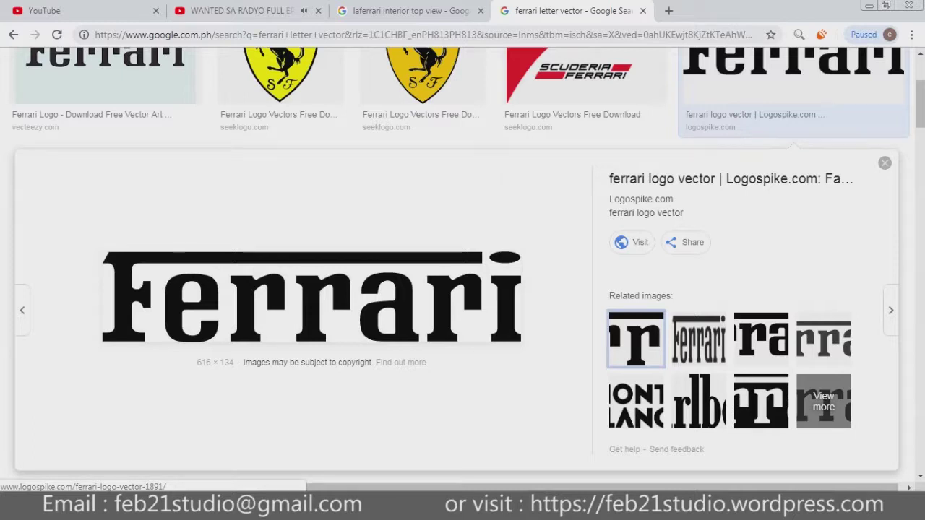
right_click(498, 302)
click(542, 216)
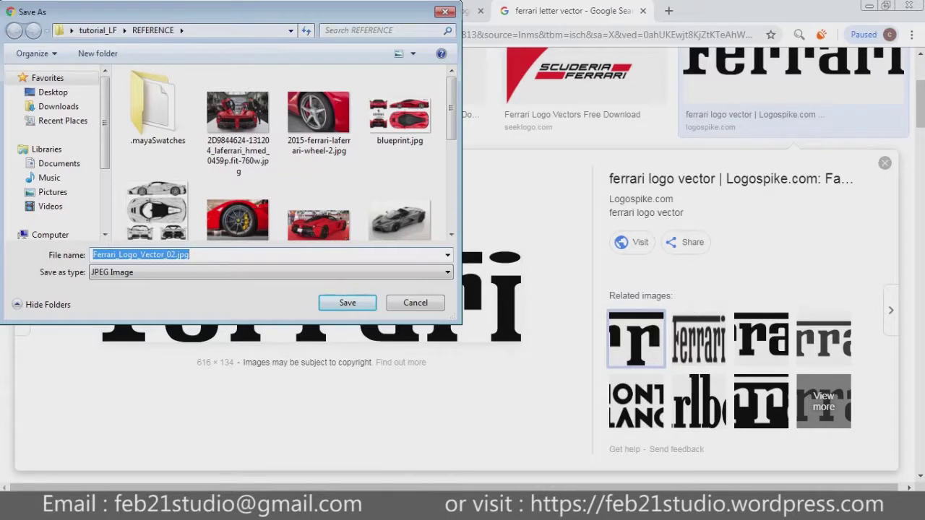
Step: Save the preview, then open the Logospike source page and its full-size Ferrari wordmark
key(Return)
right_click(632, 248)
click(658, 258)
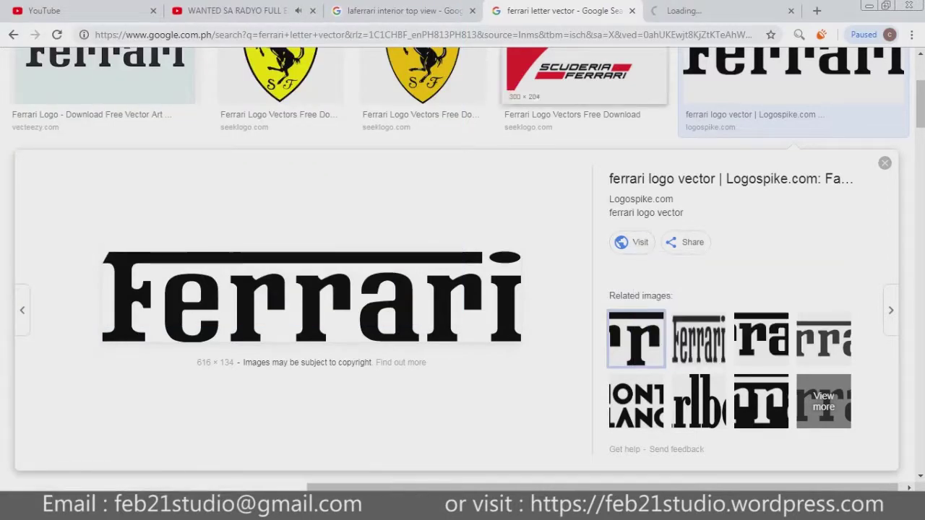
click(719, 11)
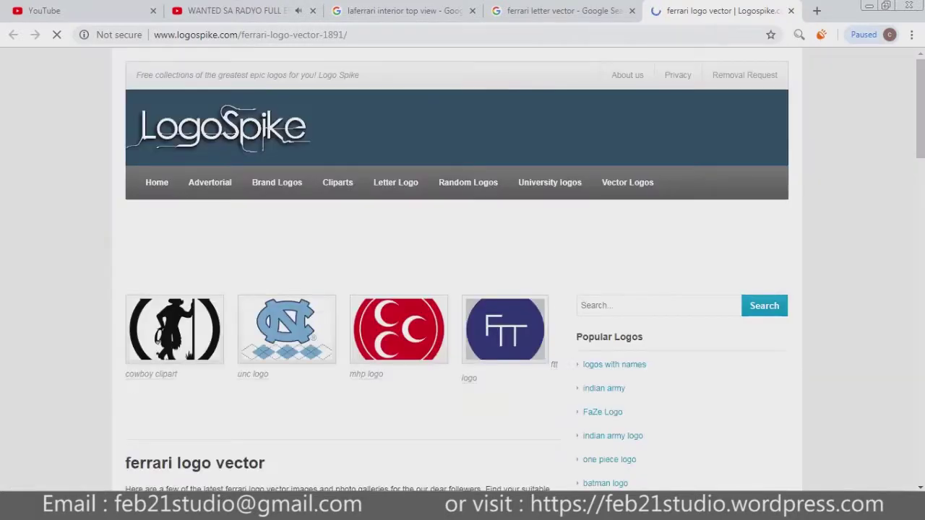
scroll(463, 268, down, 3)
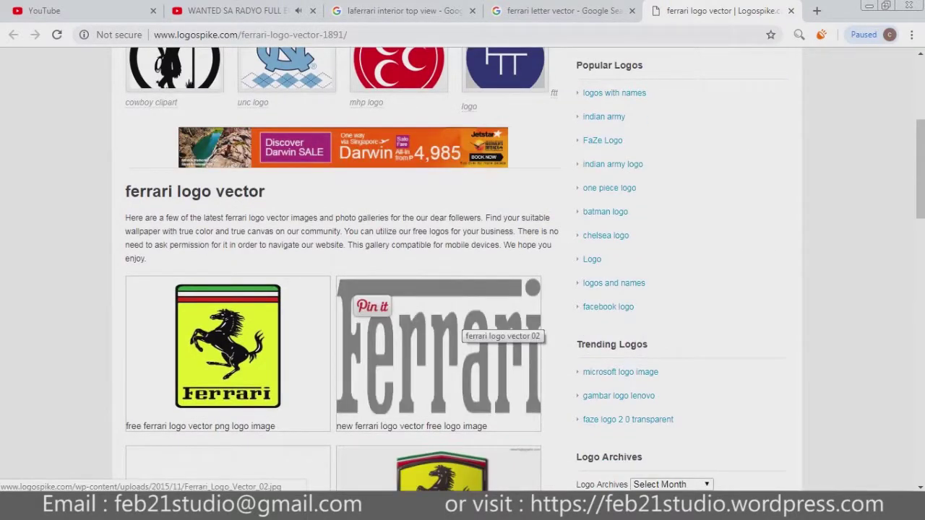
click(455, 318)
Step: Save the wordmark as Ferrari_Logo_Vector_02.jpg in REFERENCE, close its tab and select the file
right_click(458, 278)
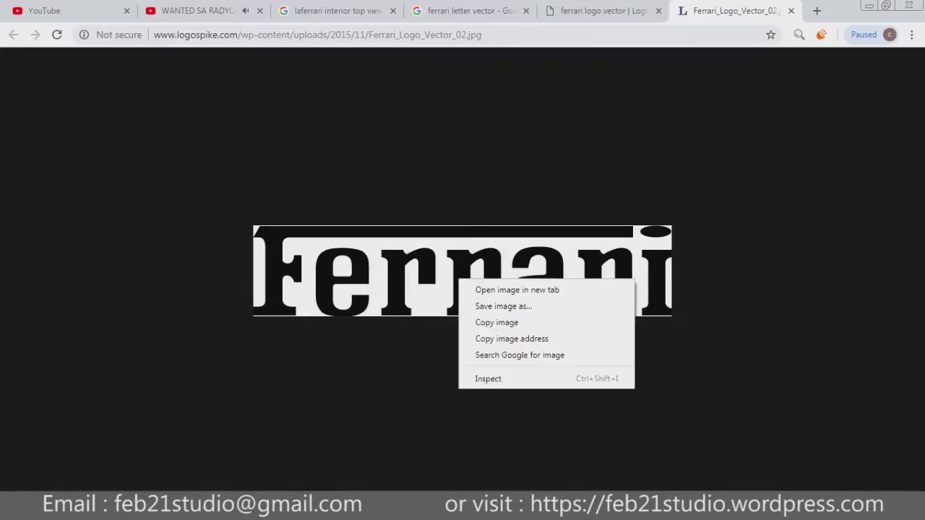
click(492, 304)
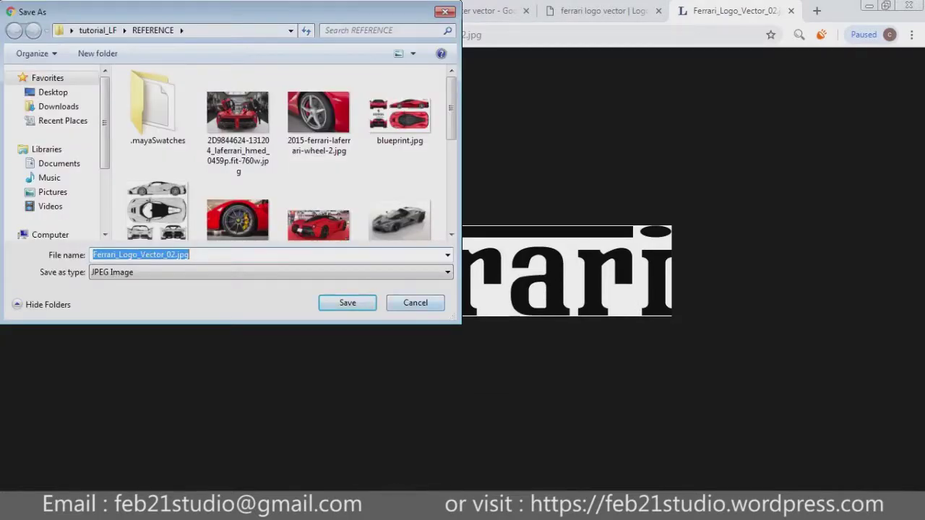
key(Return)
click(604, 11)
click(470, 11)
click(603, 11)
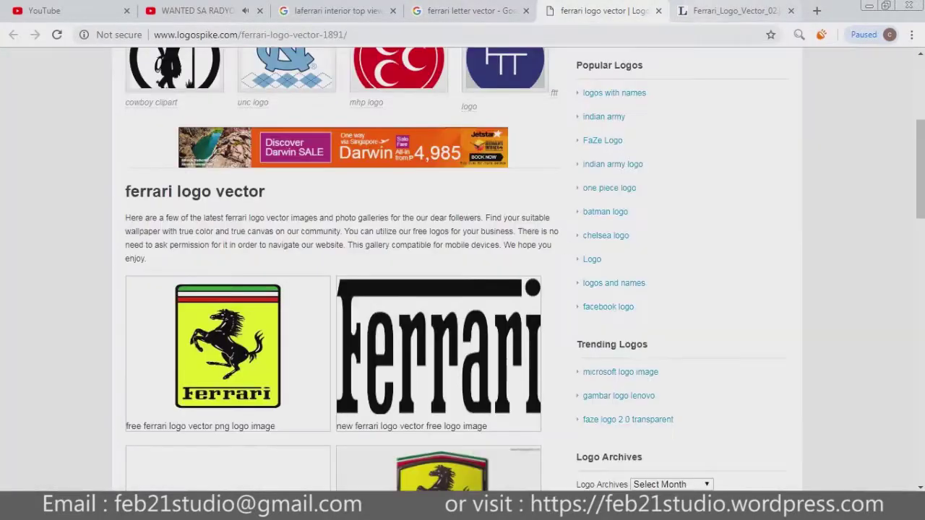
key(ctrl+Tab)
right_click(535, 261)
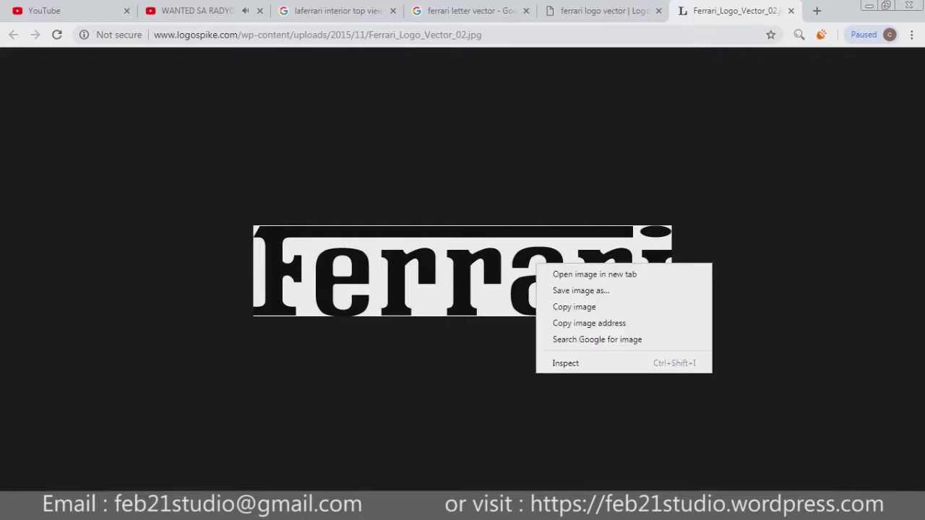
click(571, 290)
key(Return)
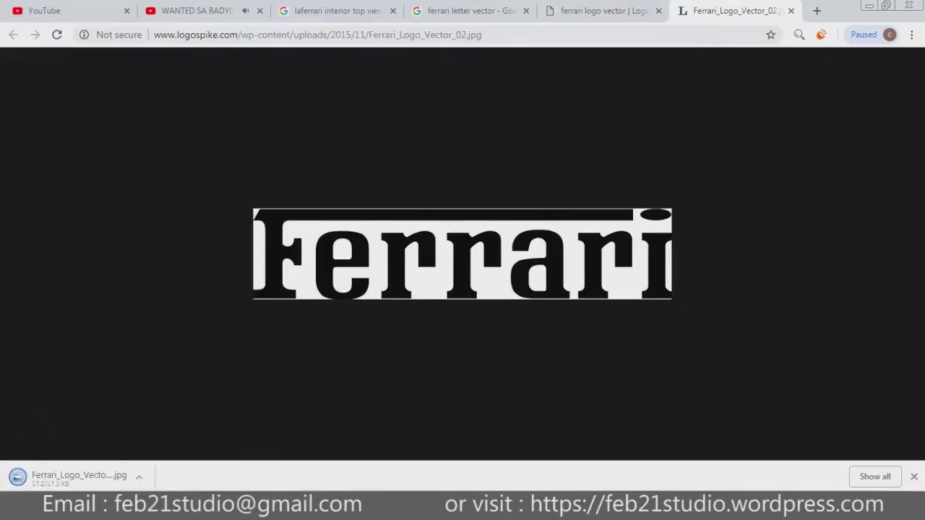
key(ctrl+w)
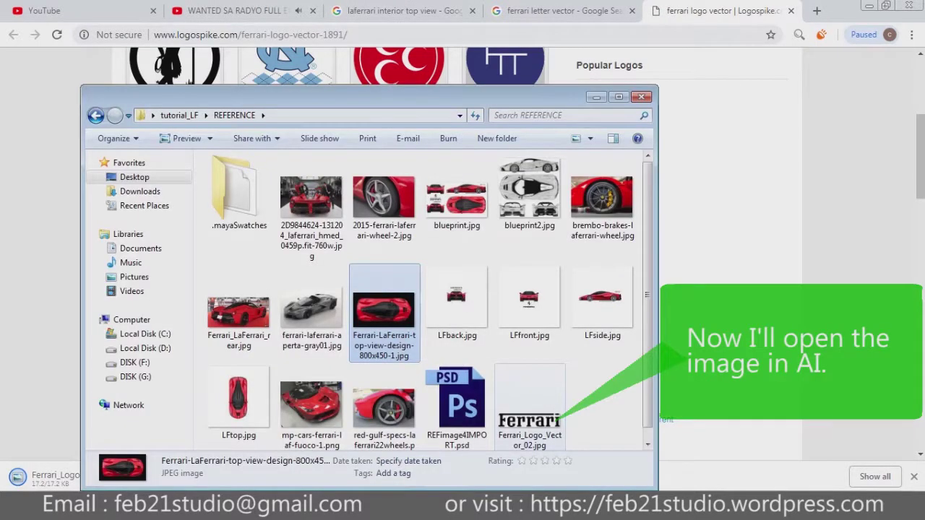
click(530, 405)
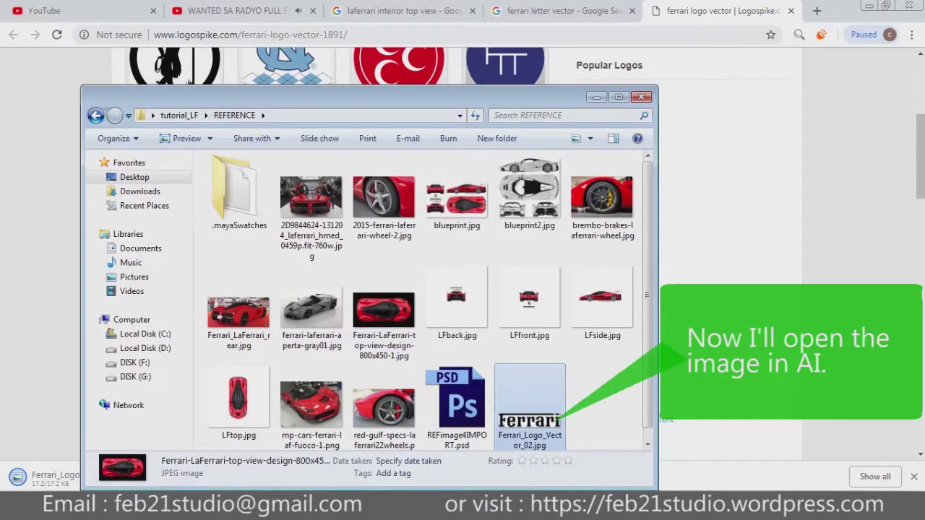
Step: Open Ferrari_Logo_Vector_02.jpg with another program, then open the yellow Ferrari badge at full size
right_click(538, 405)
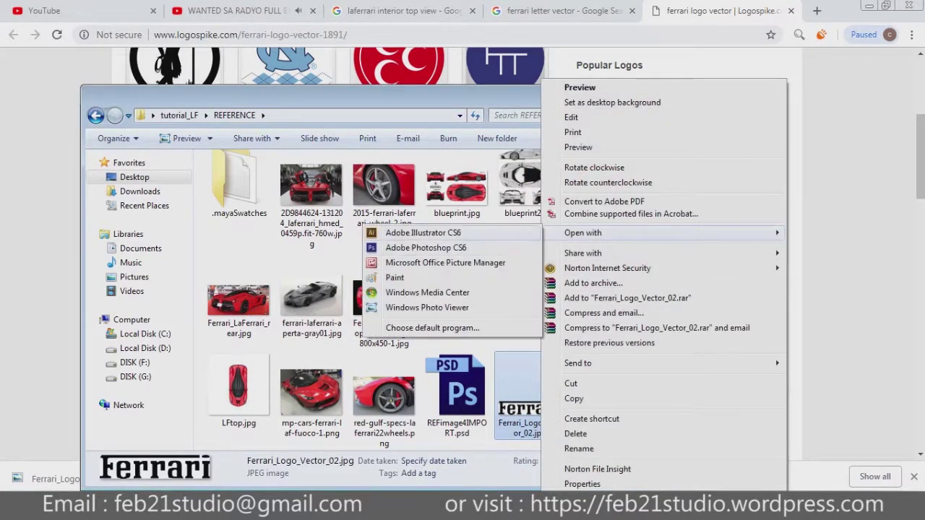
click(432, 316)
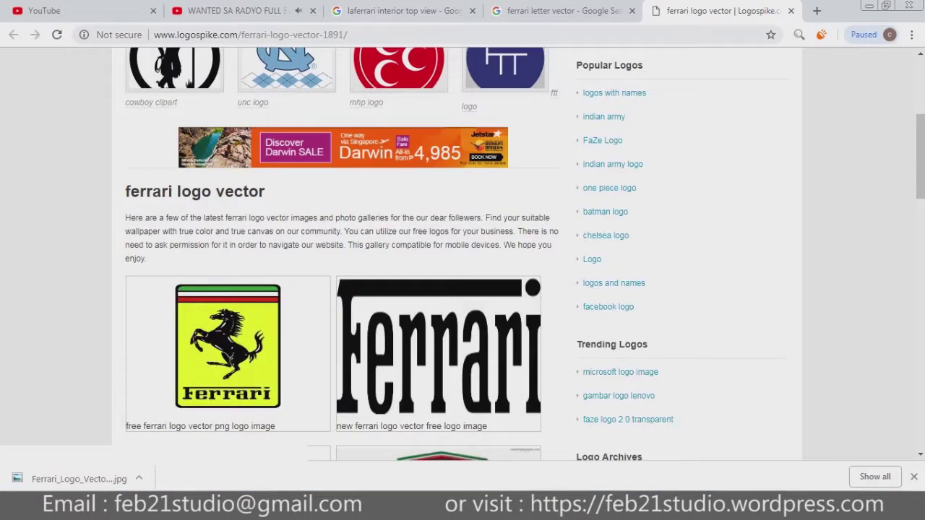
click(271, 354)
Step: Save the yellow badge and the plain wordmark Ferrari_Logo_Vector_03.png, then close both tabs
right_click(343, 273)
click(365, 301)
key(Return)
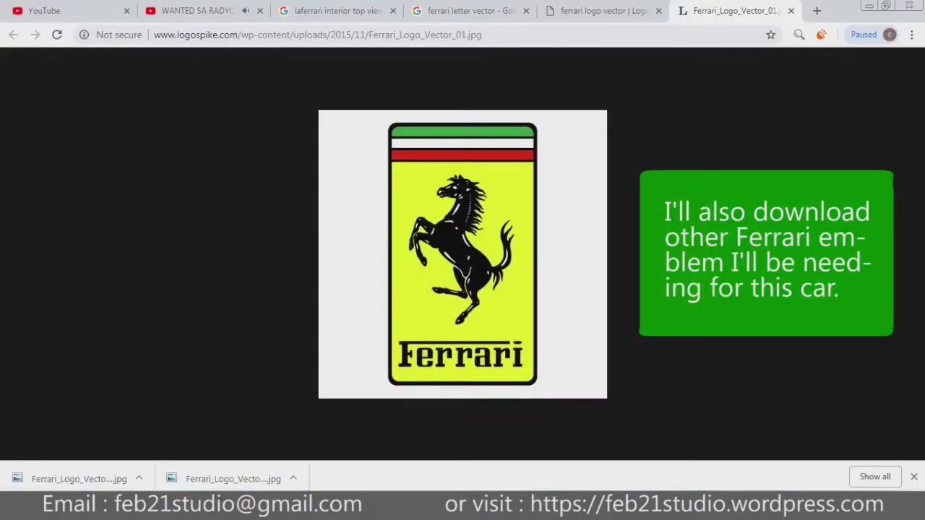
click(600, 10)
scroll(433, 152, down, 3)
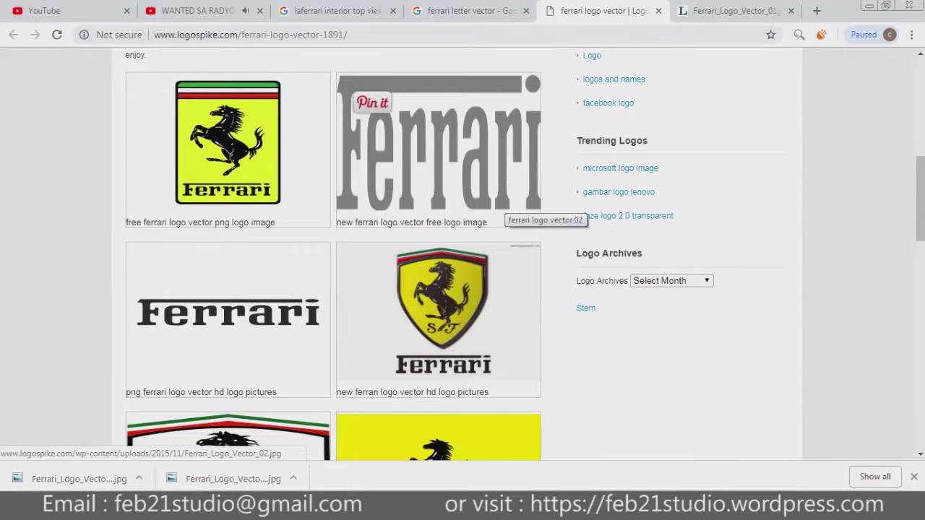
click(227, 313)
right_click(383, 247)
click(412, 273)
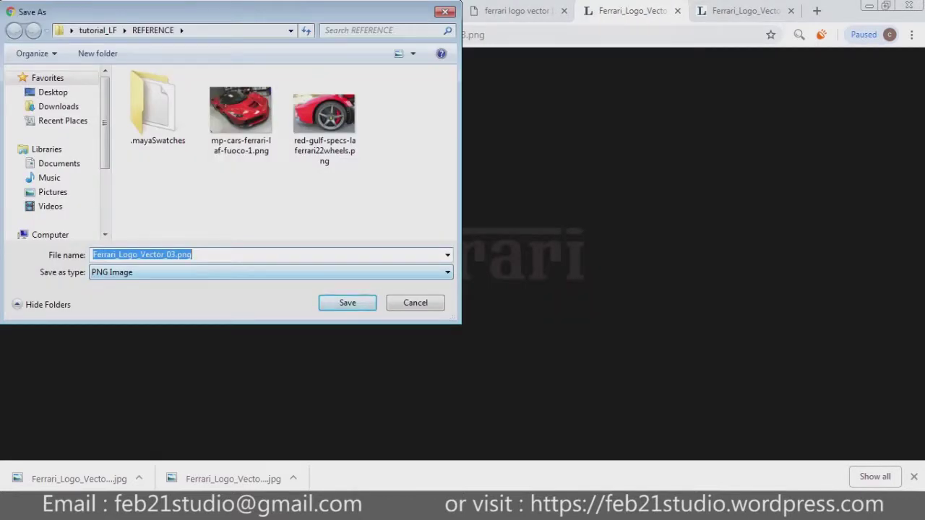
key(Return)
key(ctrl+w)
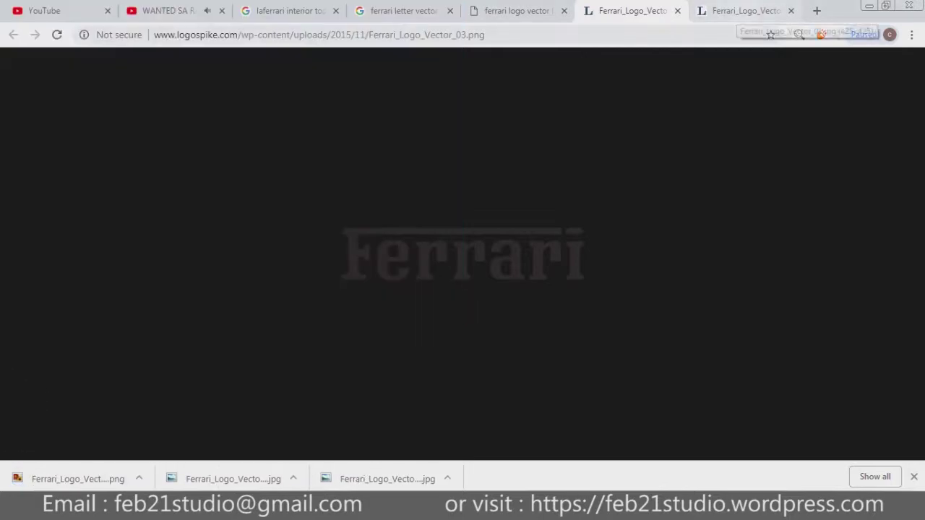
key(ctrl+w)
key(ctrl+w)
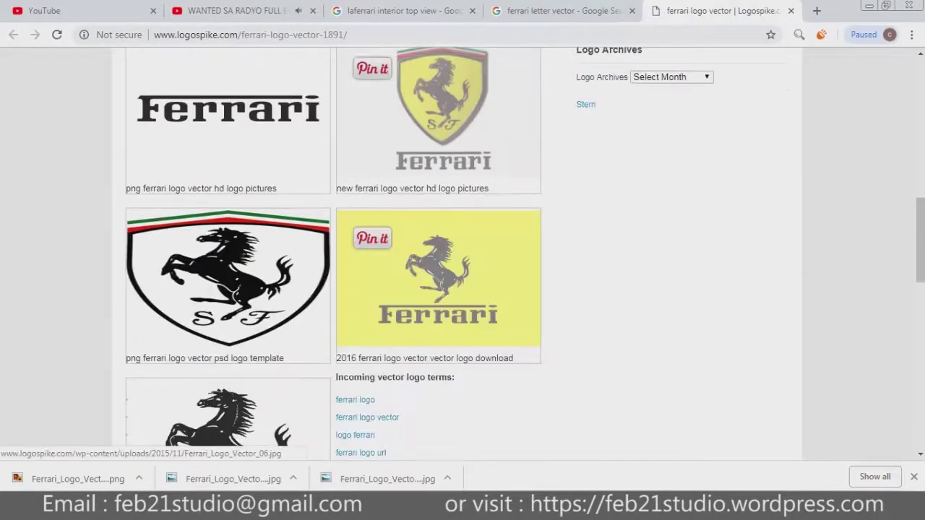
Step: Save the black prancing horse as Ferrari_Logo_Vector_07.png and close its tab
scroll(438, 278, down, 4)
scroll(438, 278, up, 1)
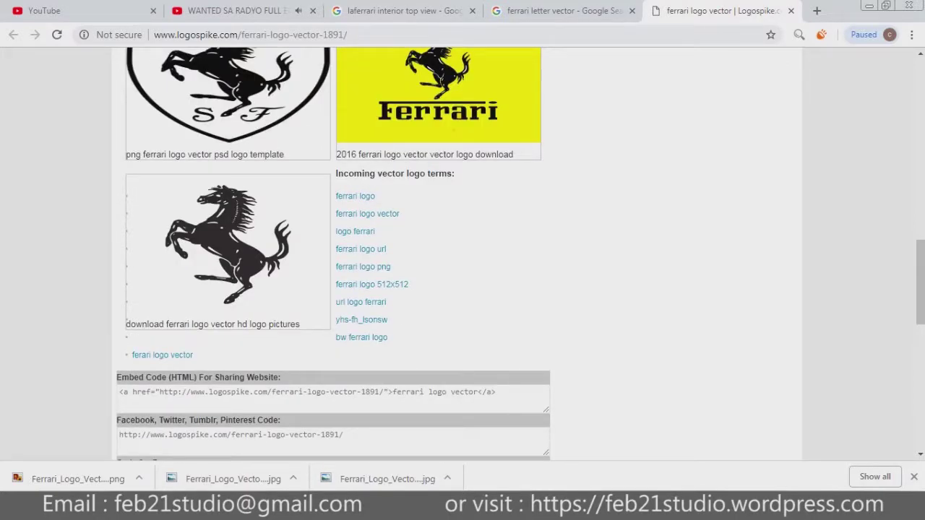
scroll(333, 253, up, 4)
scroll(333, 253, down, 1)
scroll(332, 253, down, 3)
click(275, 290)
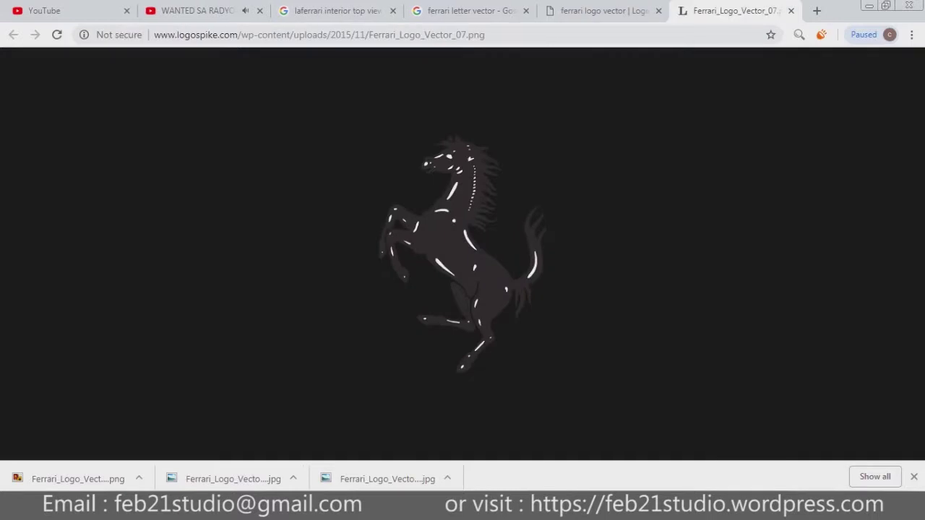
right_click(442, 228)
click(487, 256)
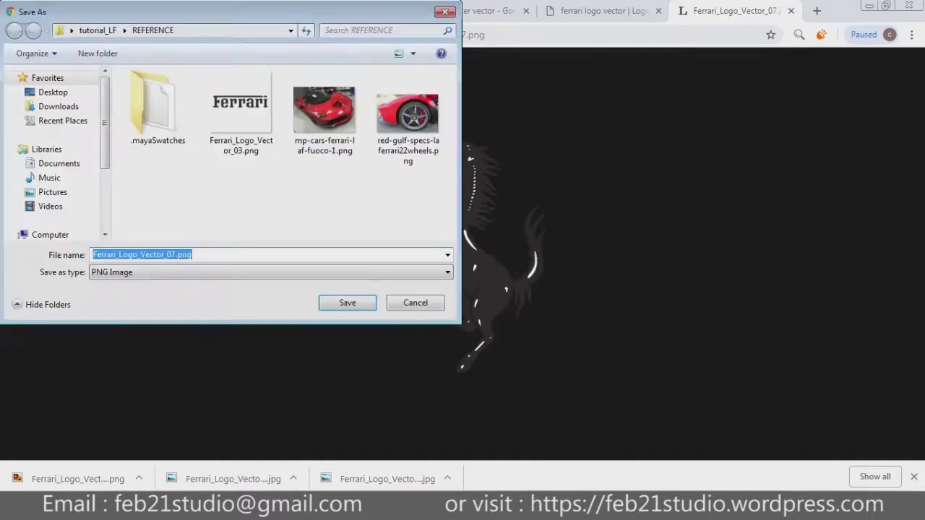
key(Return)
click(791, 11)
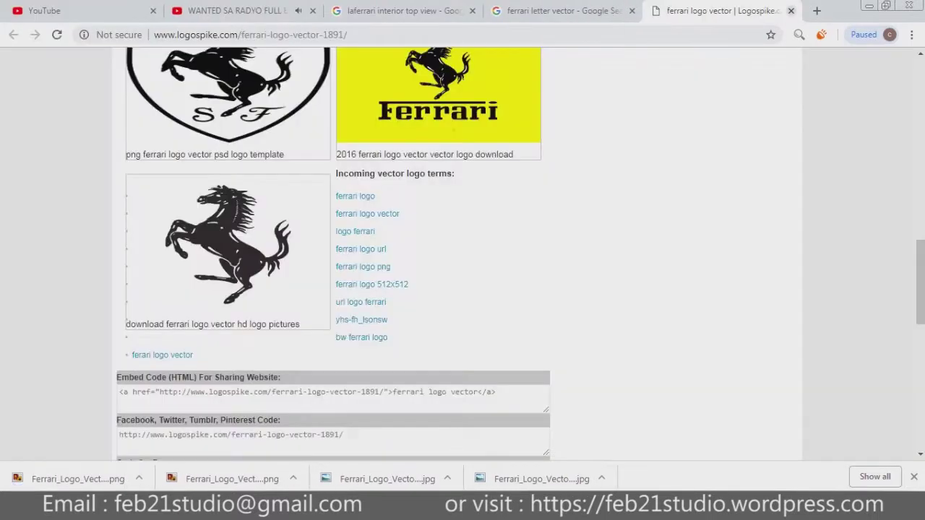
Step: Save the yellow shield emblem as Ferrari_Logo_Vector_04.jpg, then return to the Google image results
click(438, 94)
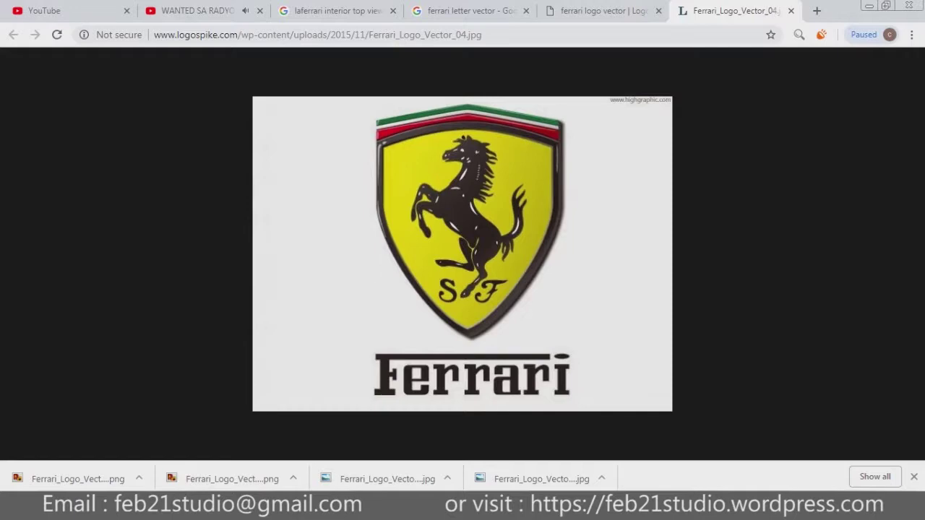
right_click(427, 305)
click(474, 332)
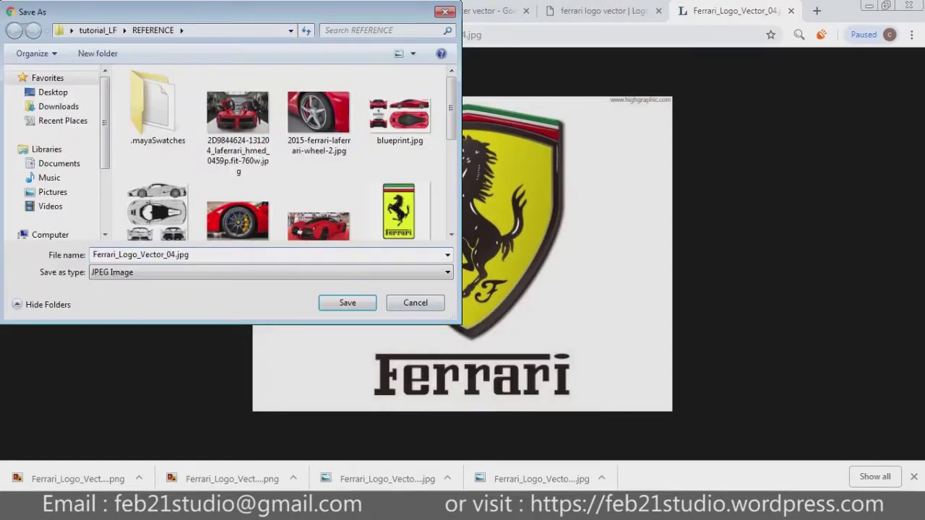
key(Return)
key(ctrl+w)
key(ctrl+shift+Tab)
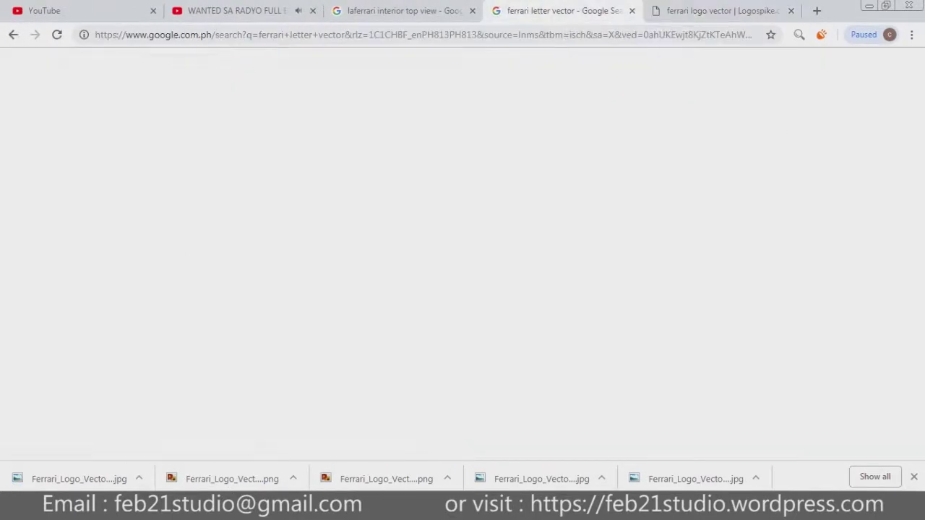
Step: Open the carlogos.org Ferrari logo page in a new tab from the image results
click(791, 10)
scroll(281, 246, up, 3)
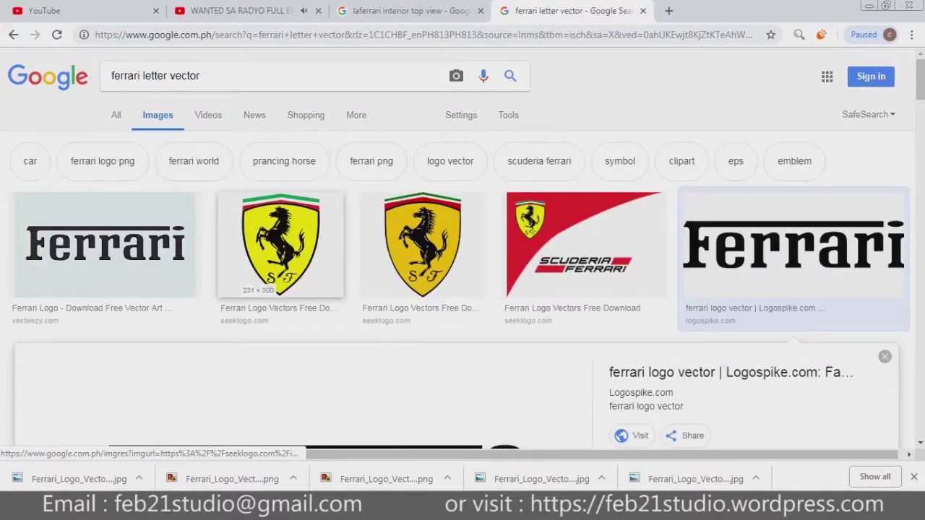
scroll(281, 246, down, 1)
scroll(325, 260, down, 5)
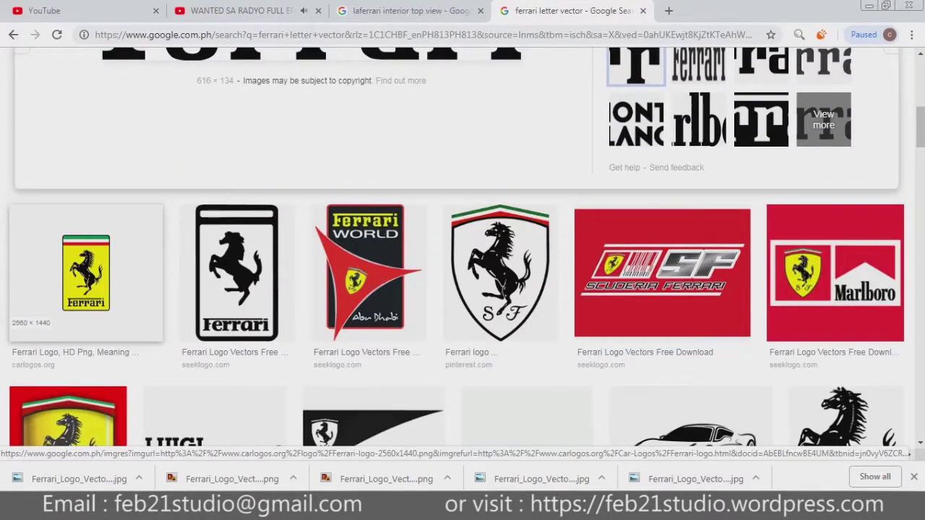
key(alt+Tab)
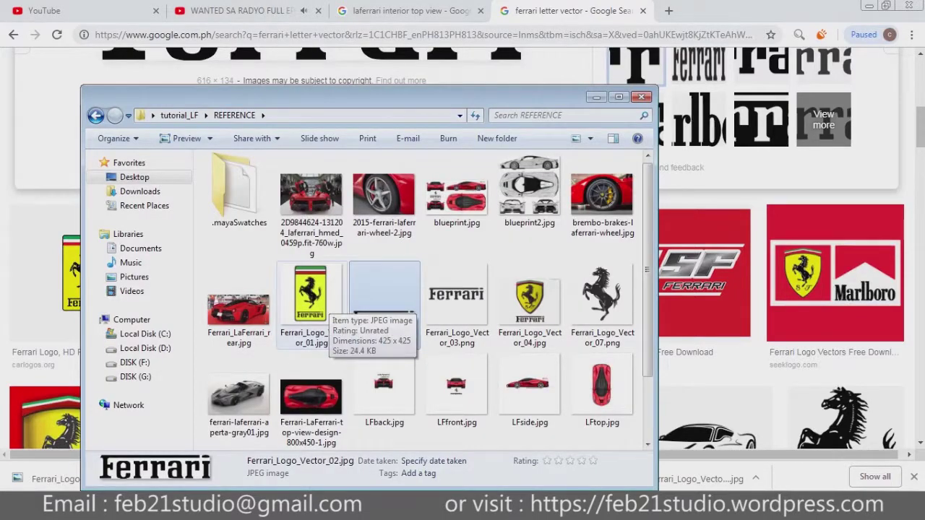
click(71, 274)
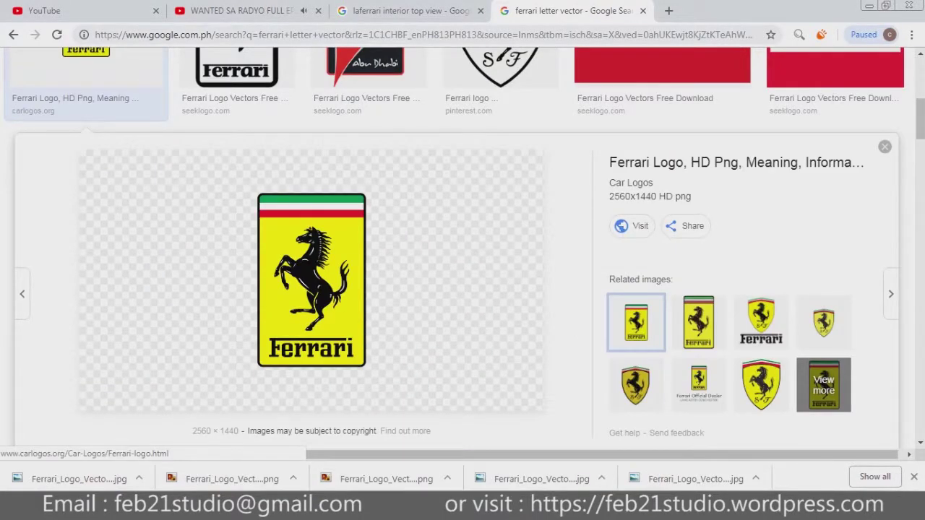
right_click(424, 257)
click(469, 267)
Step: Save the 2560x1440 HD Ferrari logo PNG into REFERENCE
click(720, 11)
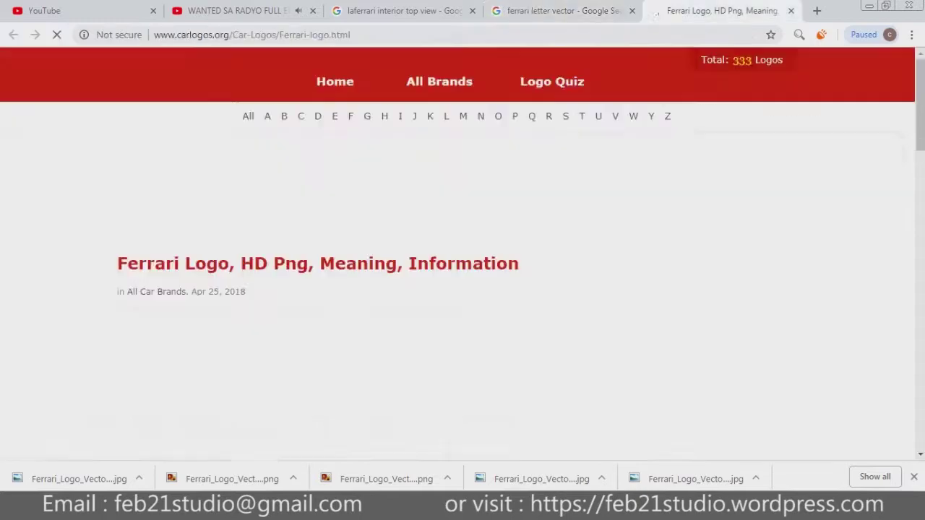
scroll(335, 217, down, 4)
scroll(334, 216, down, 3)
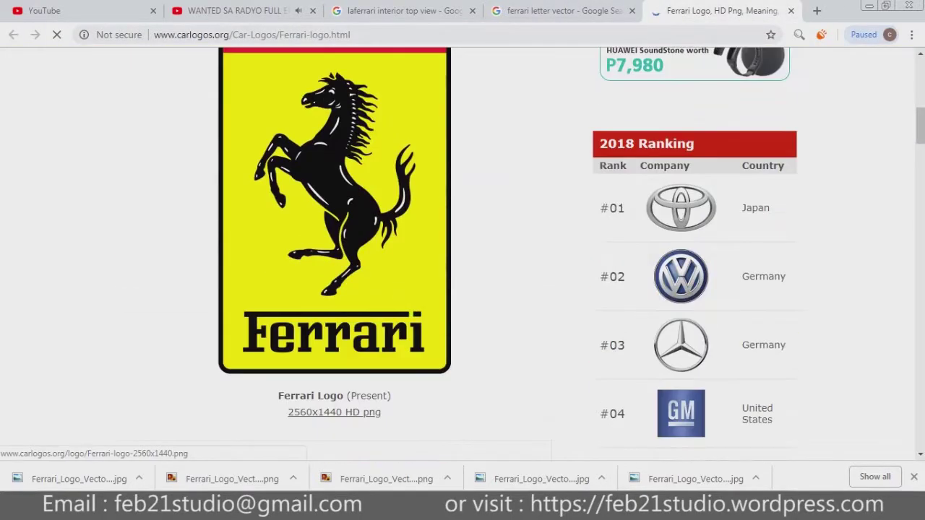
click(334, 412)
right_click(403, 216)
click(434, 241)
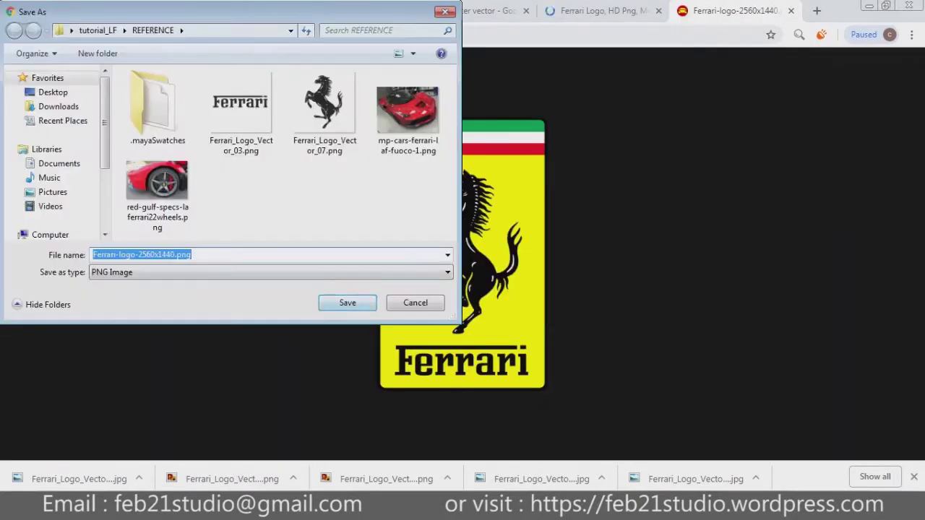
key(Return)
Step: Check the saved Ferrari logo PNG at full size in REFERENCE, then close its tab
key(alt+Tab)
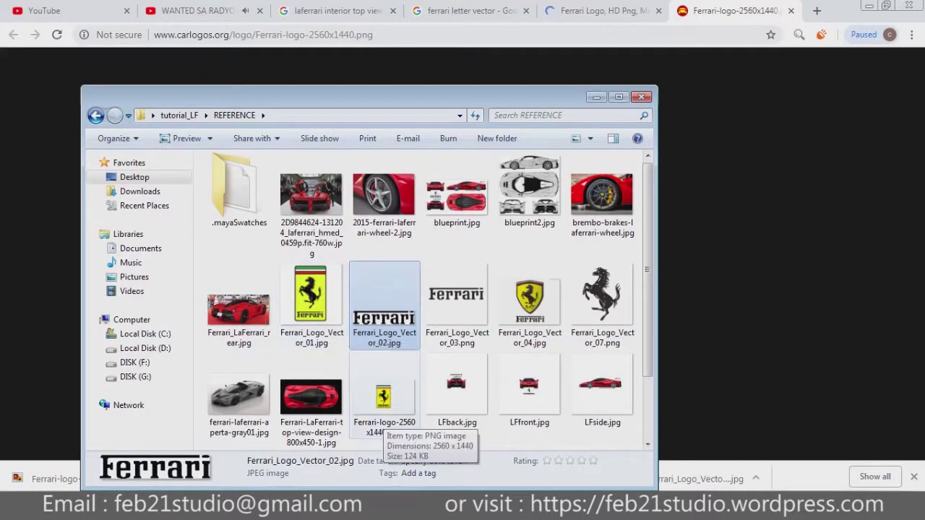
double_click(383, 415)
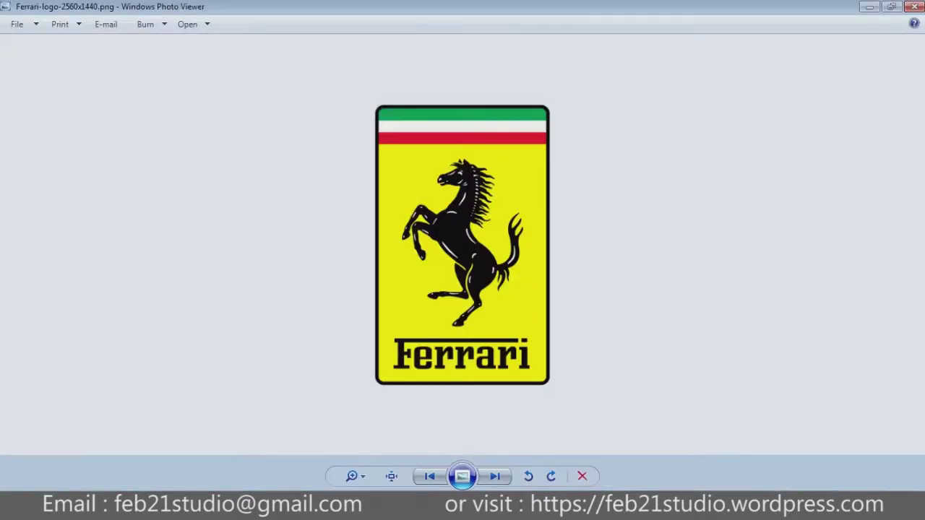
click(915, 6)
key(alt+F4)
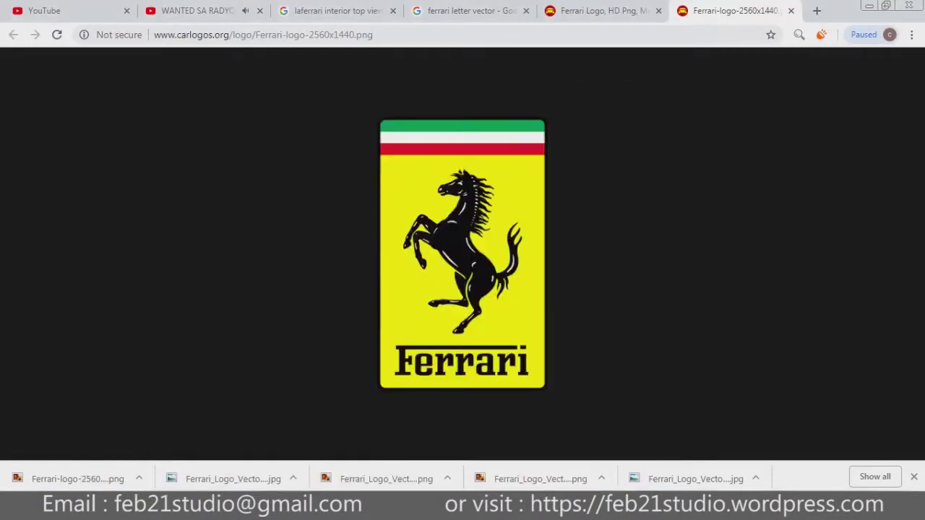
click(791, 10)
Step: Save the Ferrari emblem image into REFERENCE and close its tab
scroll(332, 289, down, 5)
scroll(333, 289, down, 2)
click(334, 282)
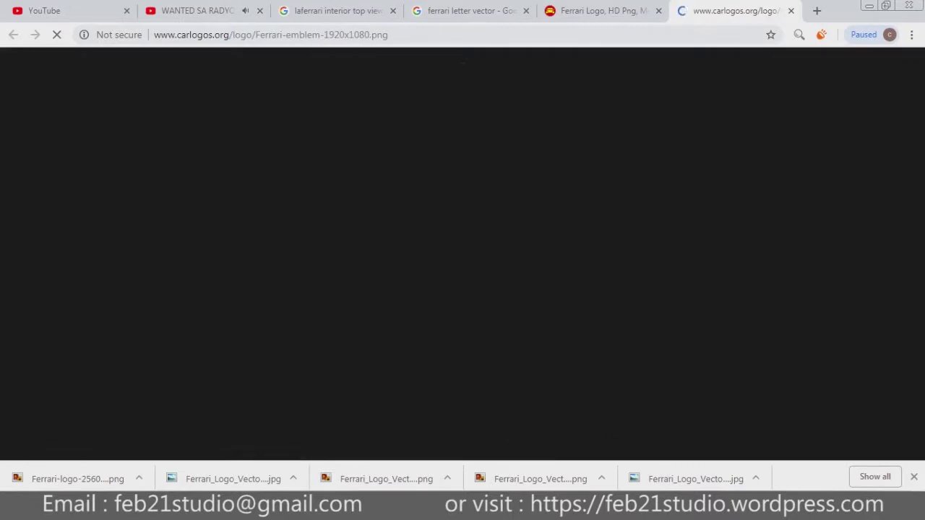
right_click(416, 224)
click(444, 252)
key(Return)
click(791, 10)
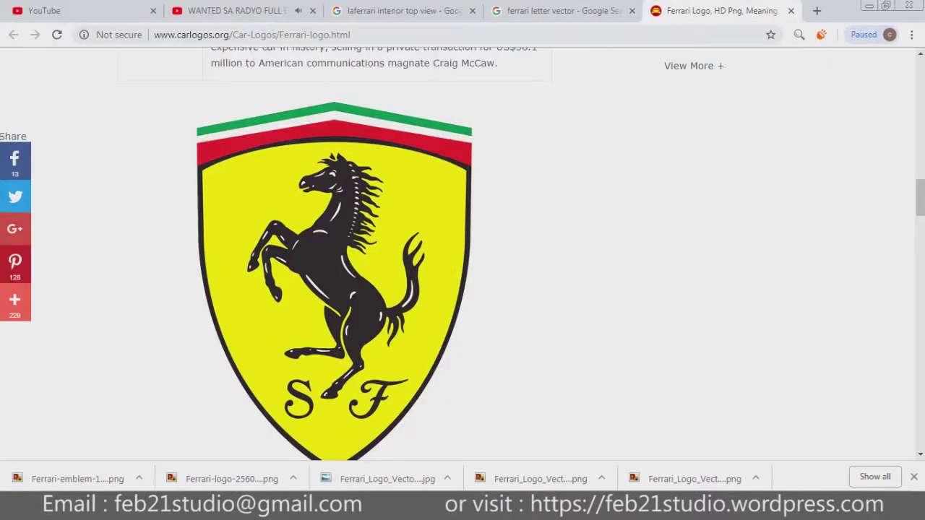
Step: Save the Ferrari horse logo image into REFERENCE and close its tab
scroll(463, 253, down, 5)
scroll(463, 253, down, 4)
scroll(334, 253, up, 2)
click(334, 252)
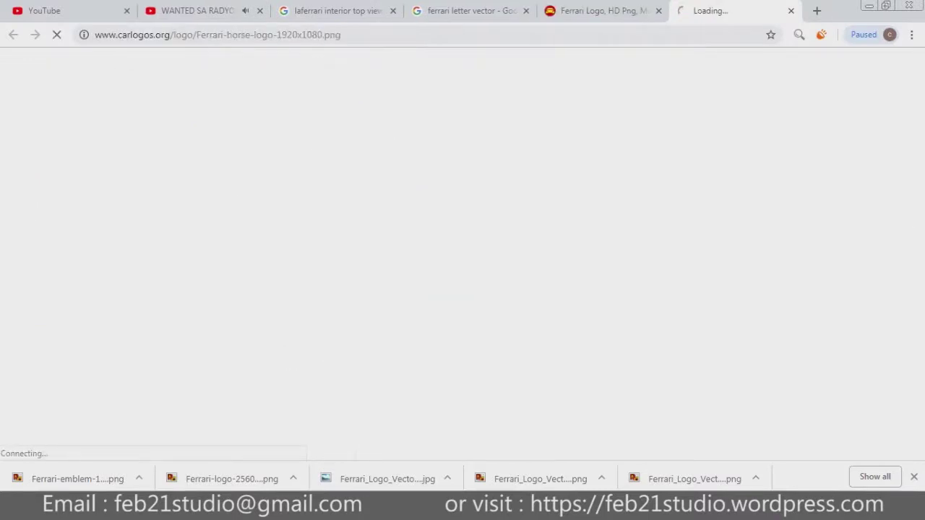
right_click(471, 273)
click(499, 301)
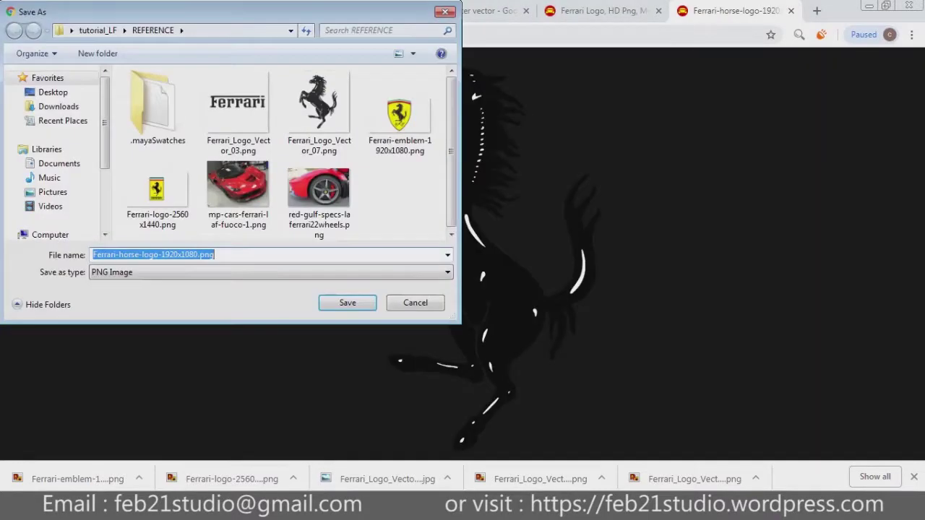
key(Return)
click(791, 10)
Step: Save the Ferrari text logo image into REFERENCE
scroll(334, 289, down, 3)
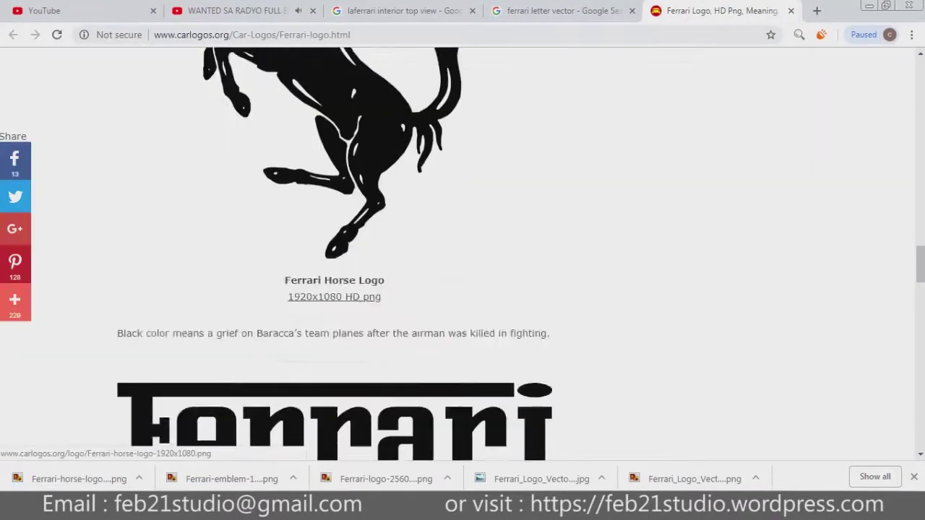
scroll(325, 434, down, 4)
scroll(325, 433, down, 2)
scroll(325, 433, down, 5)
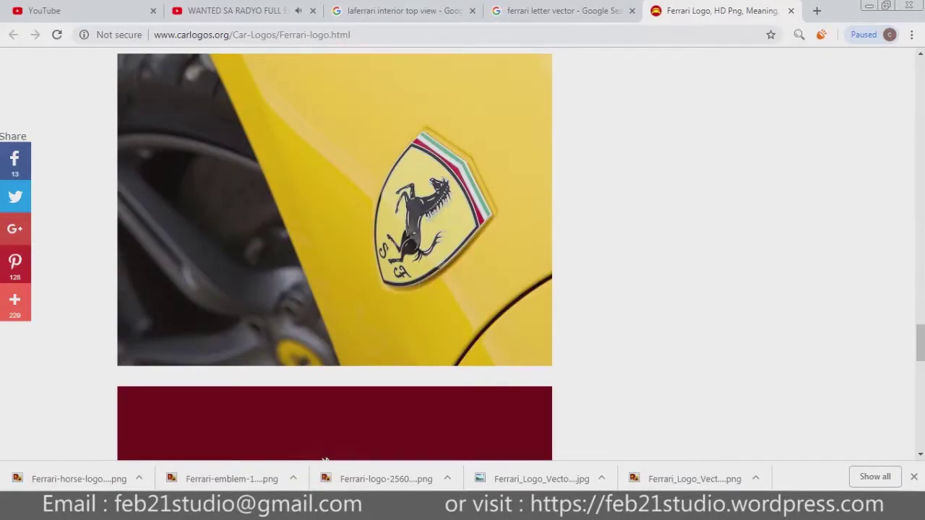
scroll(324, 460, up, 3)
scroll(324, 460, up, 2)
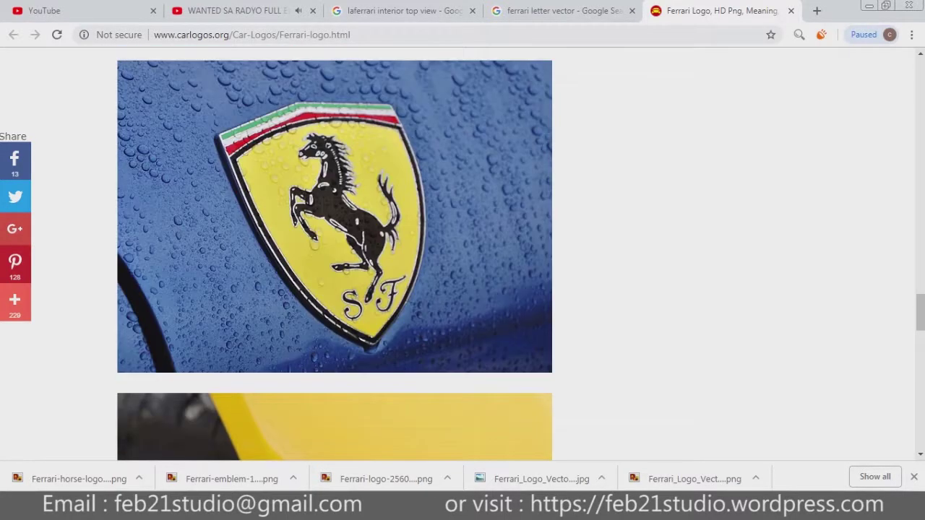
scroll(325, 459, up, 4)
click(334, 245)
right_click(423, 255)
click(452, 281)
key(Return)
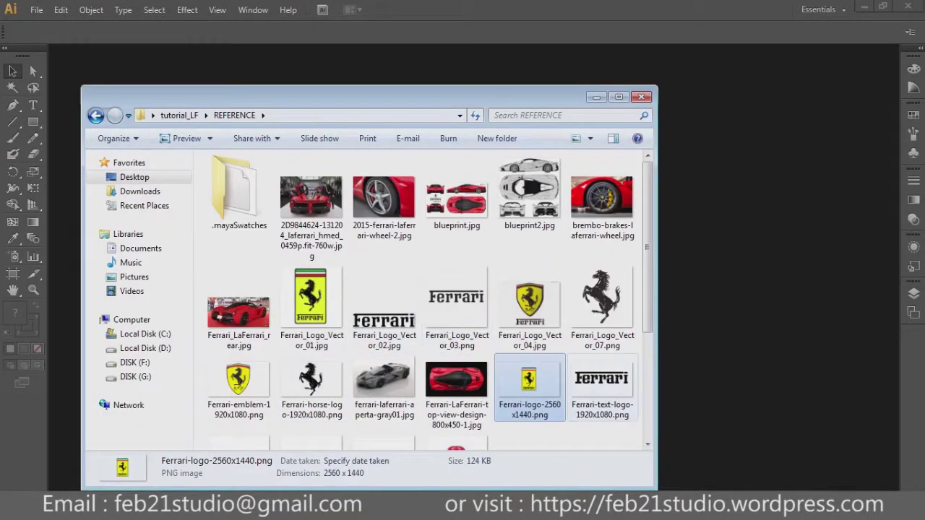
Step: Open Ferrari-text-logo-1920x1080.png with Illustrator CS6 and zoom out to show all the lettering
right_click(605, 390)
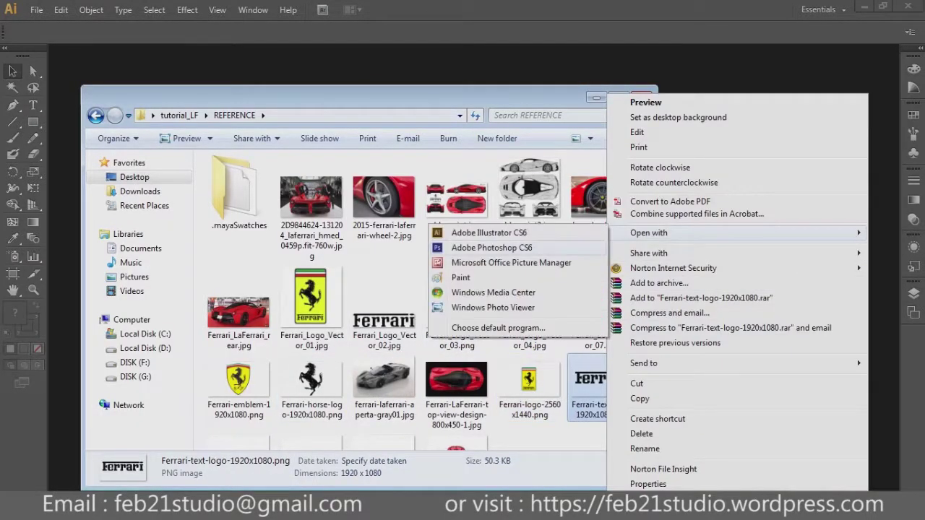
click(520, 233)
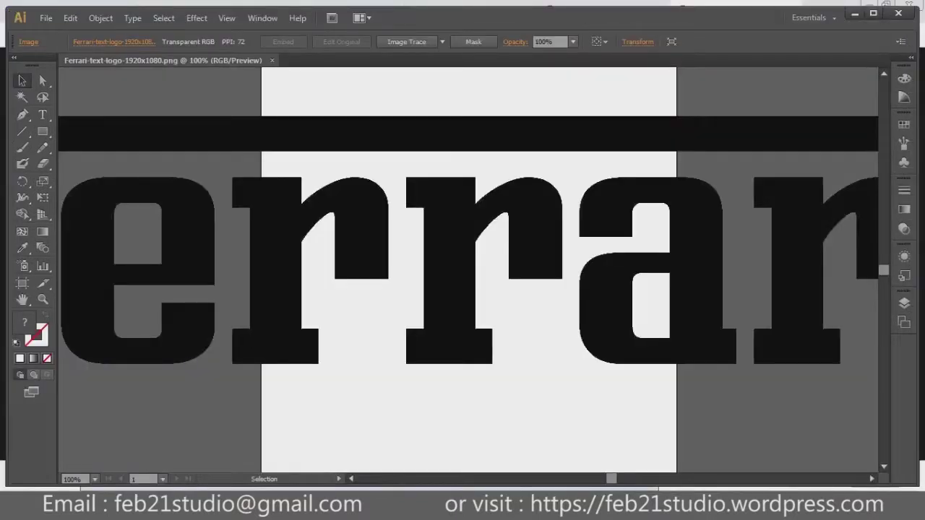
key(ctrl+minus)
key(ctrl+minus)
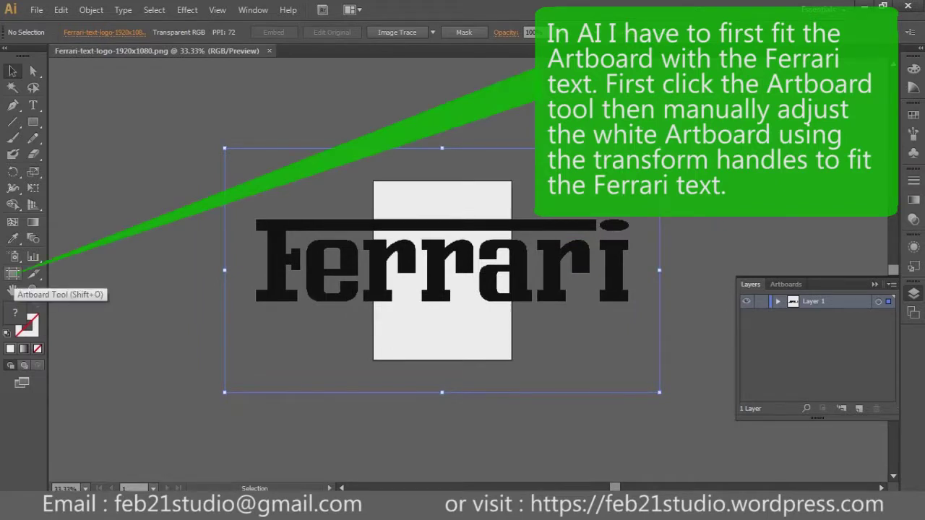
Step: Resize the artboard on all four sides to fit the Ferrari lettering
click(13, 274)
drag(373, 271, 225, 271)
drag(511, 271, 659, 271)
drag(440, 180, 443, 148)
drag(442, 360, 442, 392)
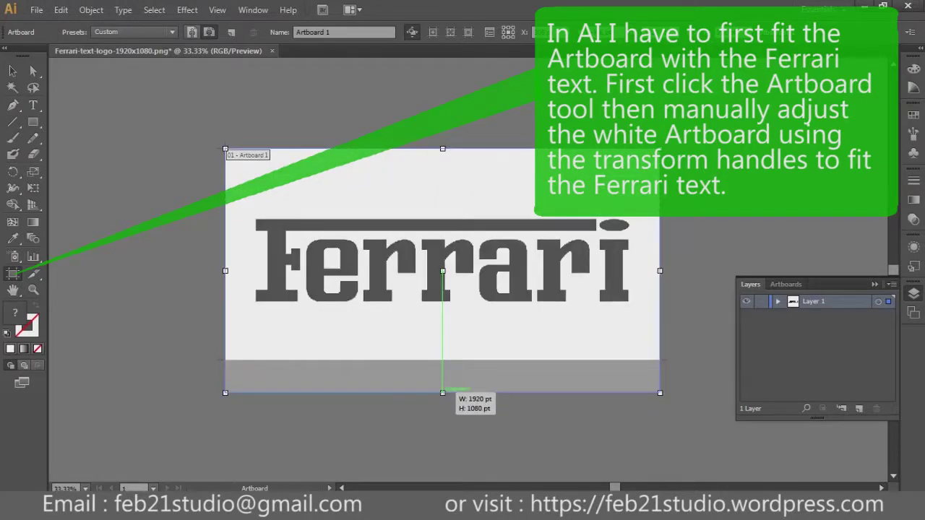
Step: Image-trace the lettering with the Black and White Logo preset and expand it
key(v)
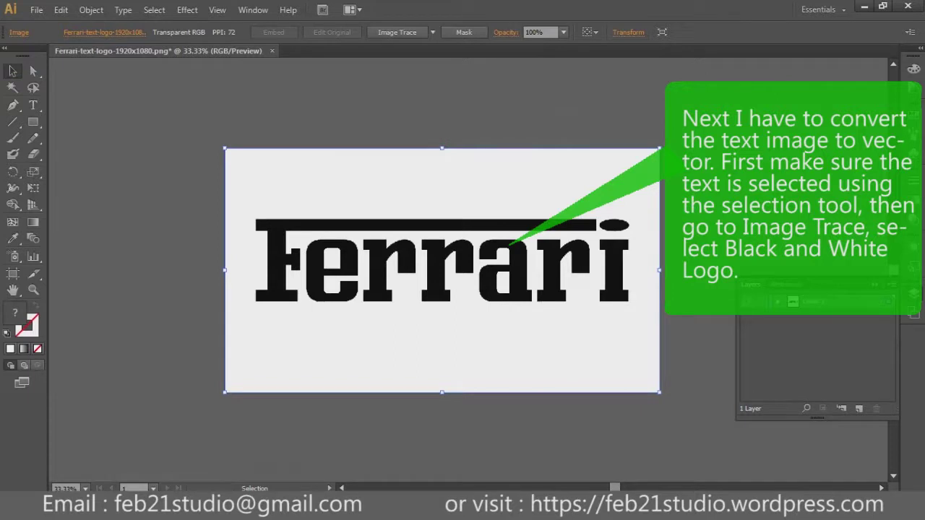
click(432, 32)
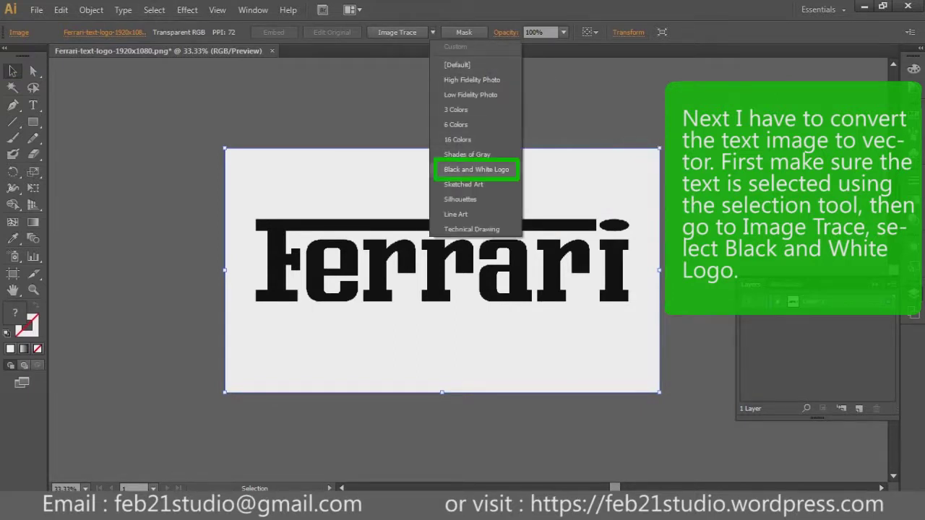
click(476, 169)
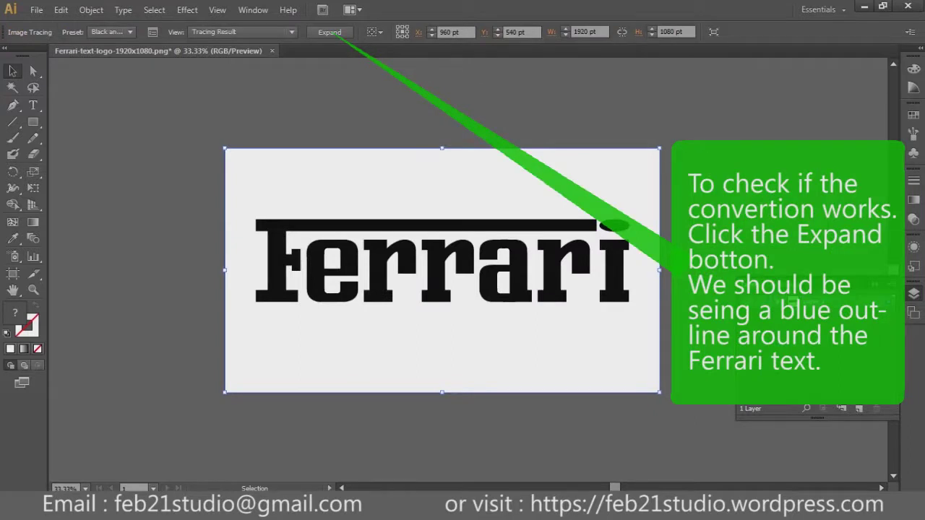
click(330, 33)
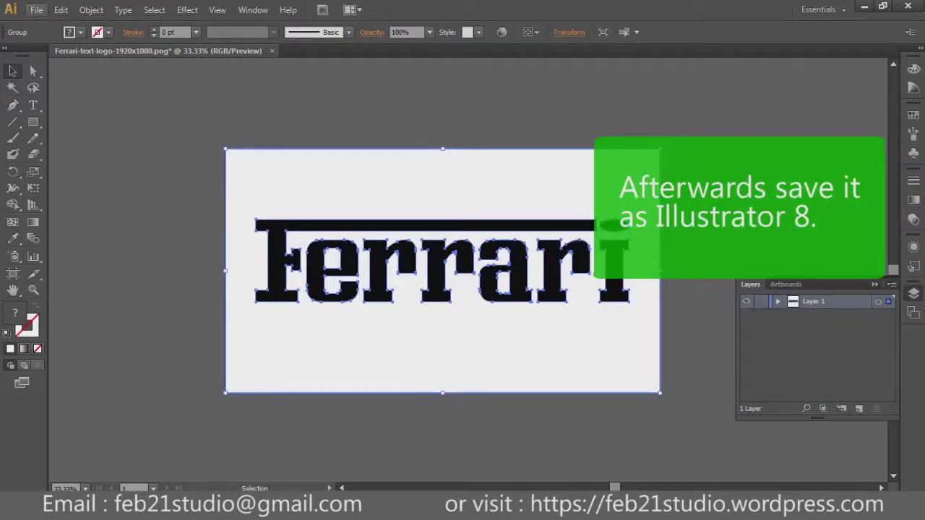
Step: Save As Ferrari-text-logo.ai in the TEXTURE folder
click(37, 9)
click(54, 128)
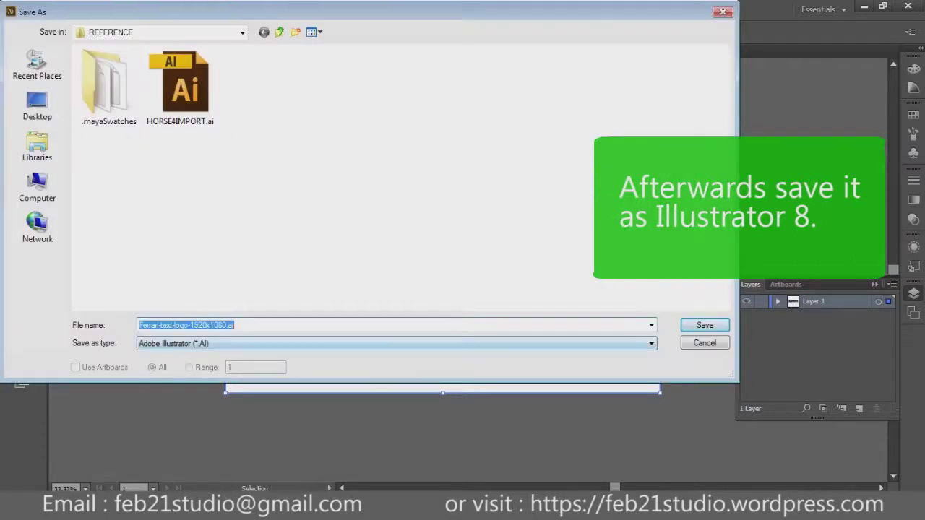
click(279, 32)
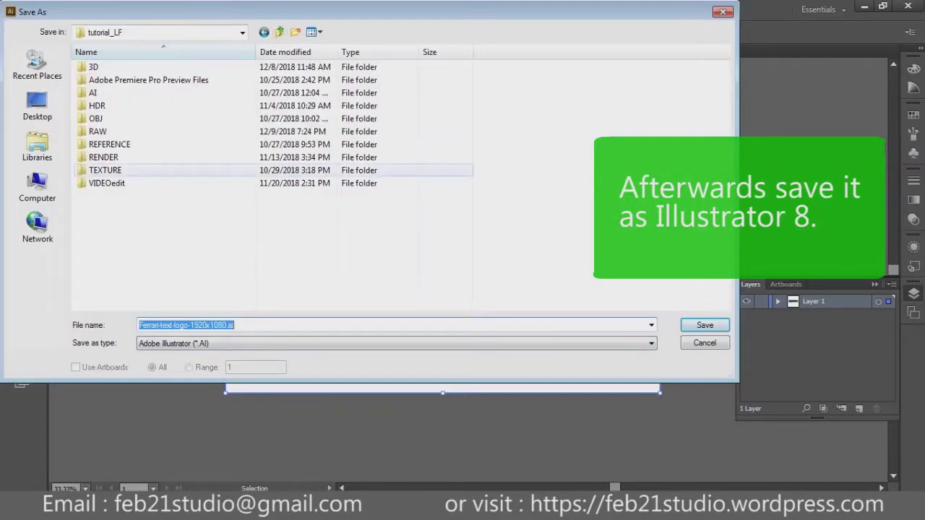
double_click(130, 175)
click(236, 325)
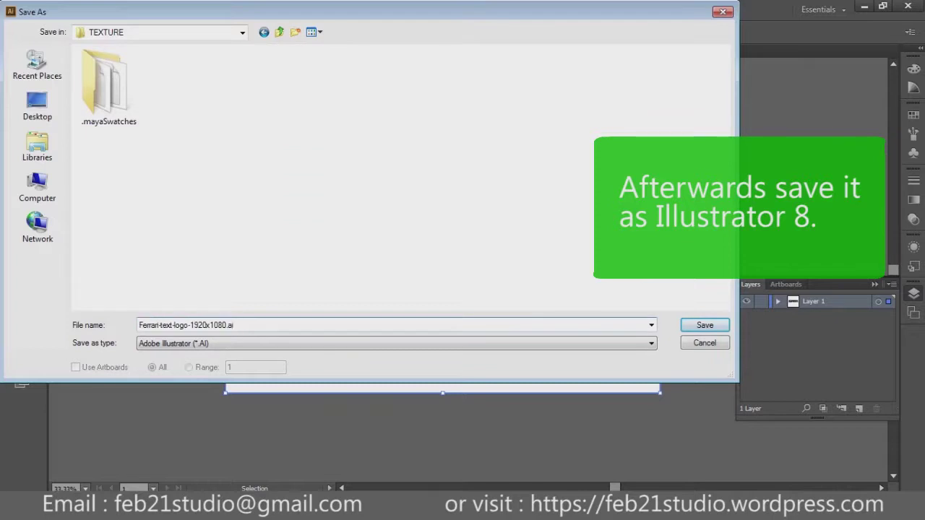
key(BackSpace)
key(BackSpace)
key(BackSpace)
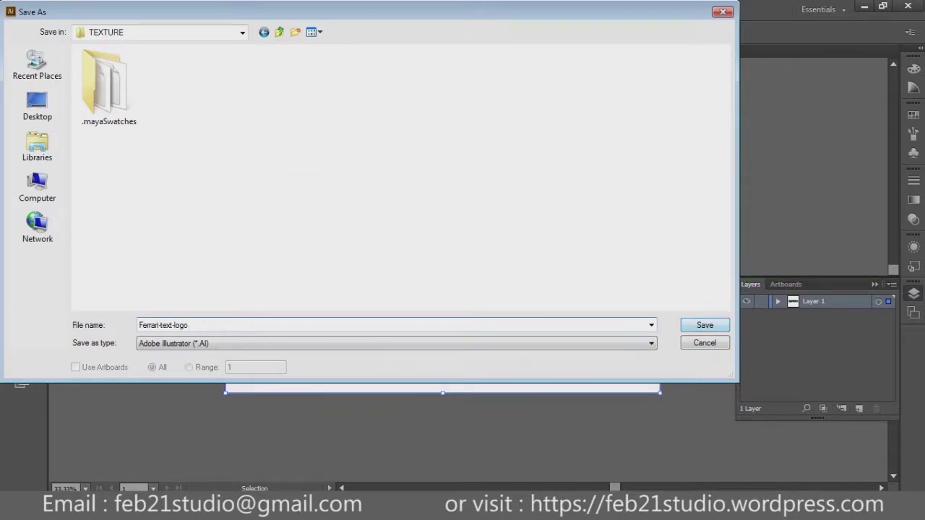
text(.ai)
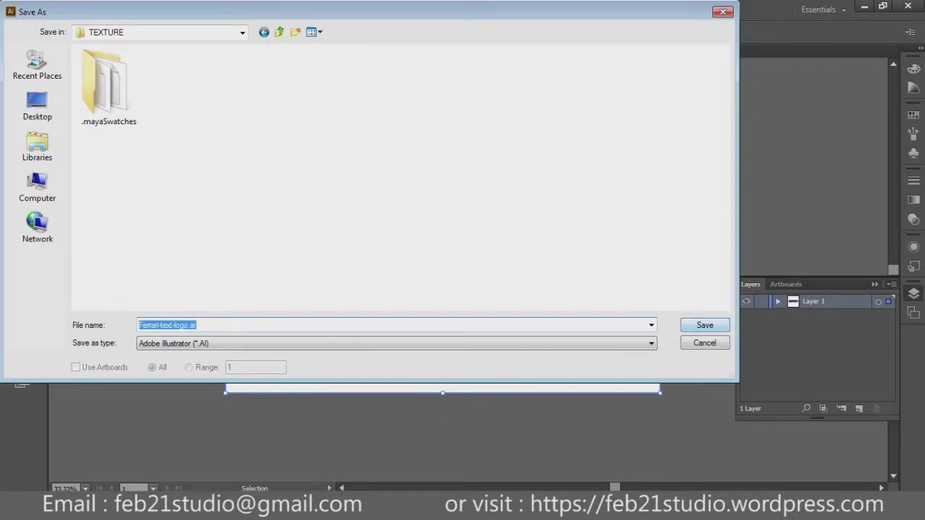
key(Return)
Step: Choose Illustrator 8 format, finish saving, and close the document
click(408, 56)
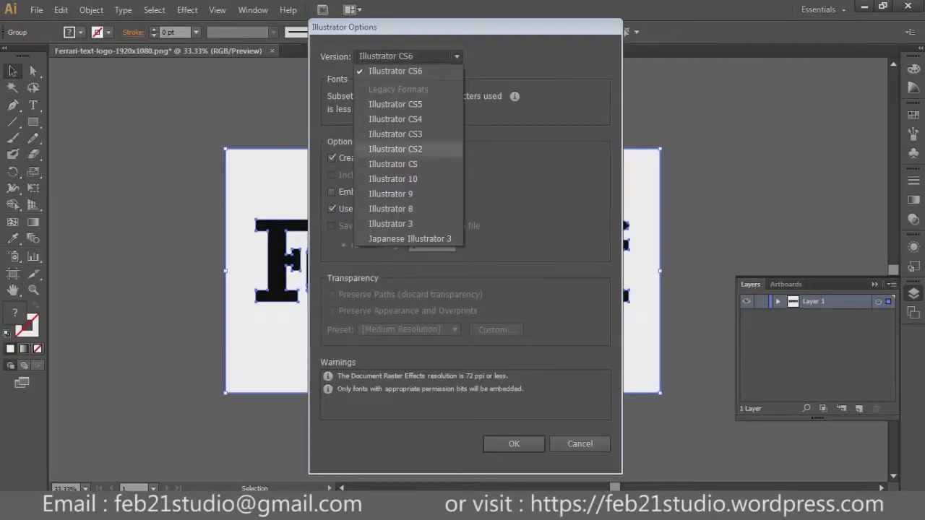
click(383, 192)
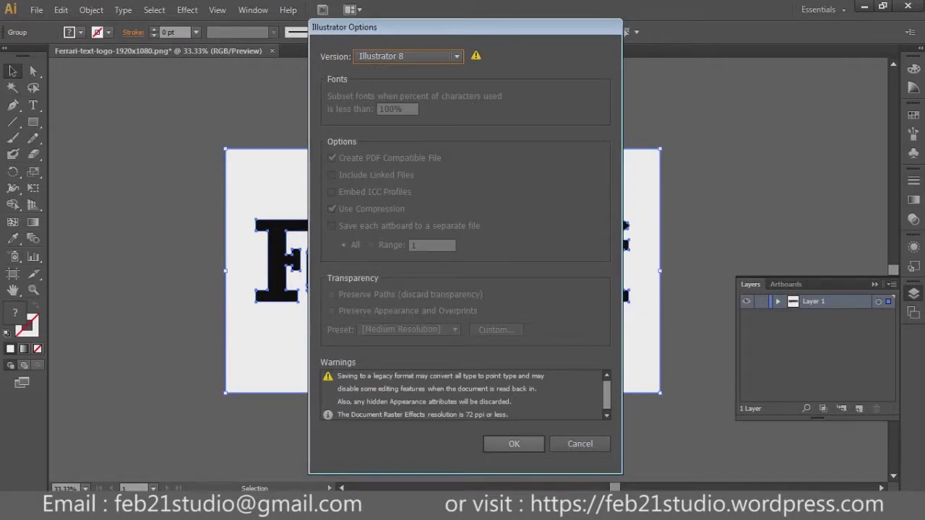
key(Return)
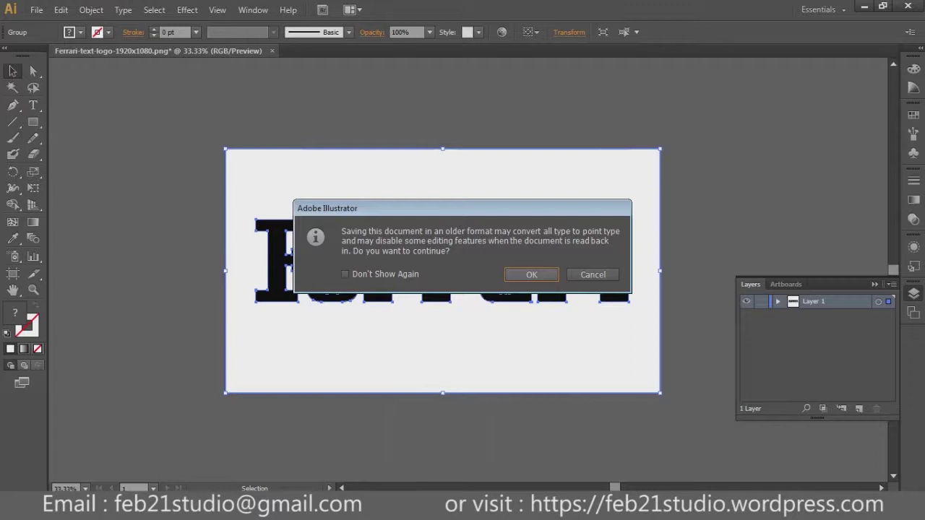
key(Return)
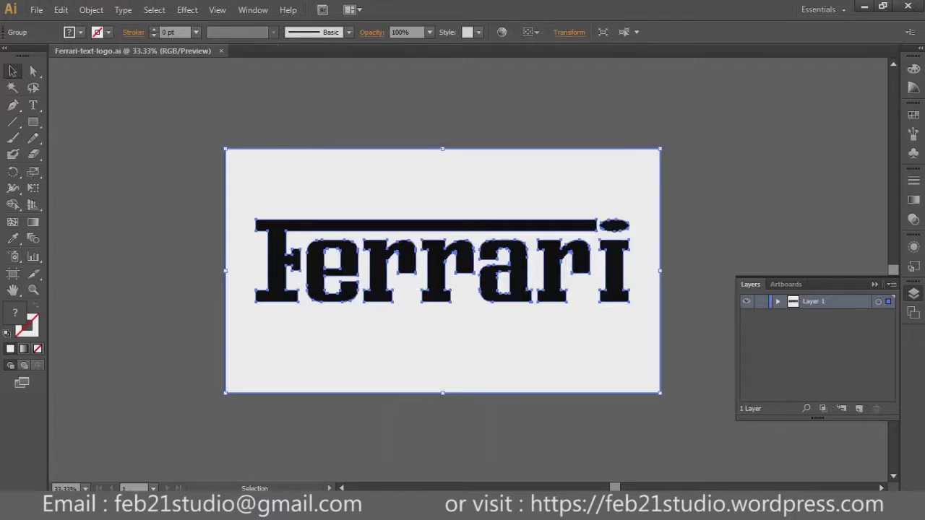
click(221, 50)
click(36, 9)
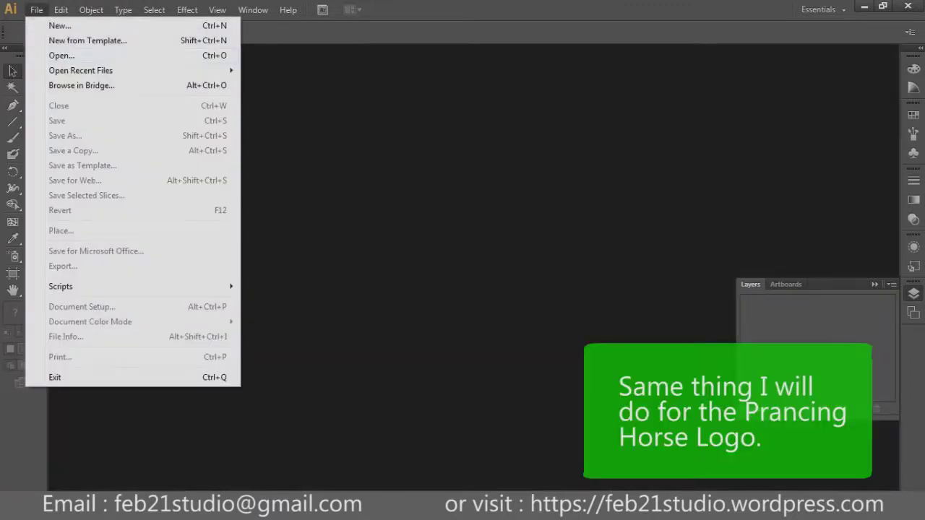
Step: Browse to tutorial_LF > REFERENCE and open Ferrari-horse-logo-1920x1080.png
click(65, 55)
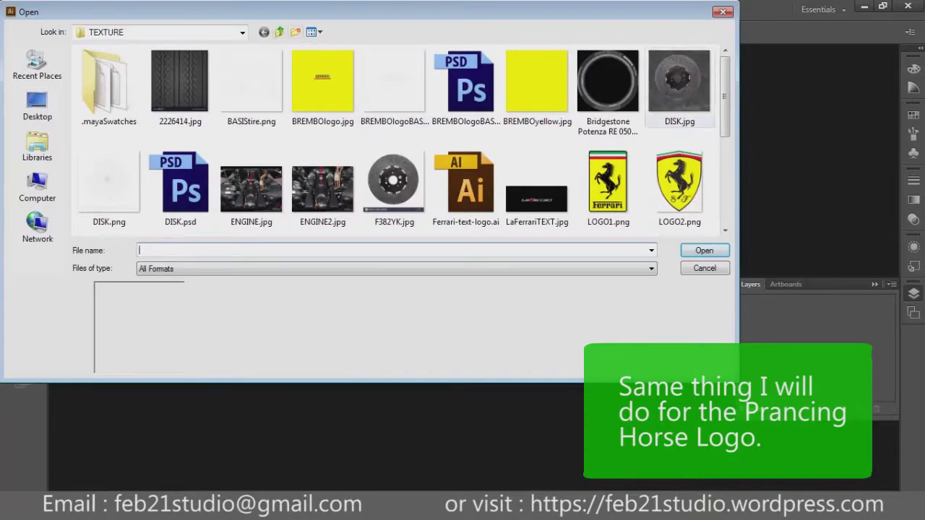
scroll(397, 137, down, 5)
scroll(405, 141, up, 5)
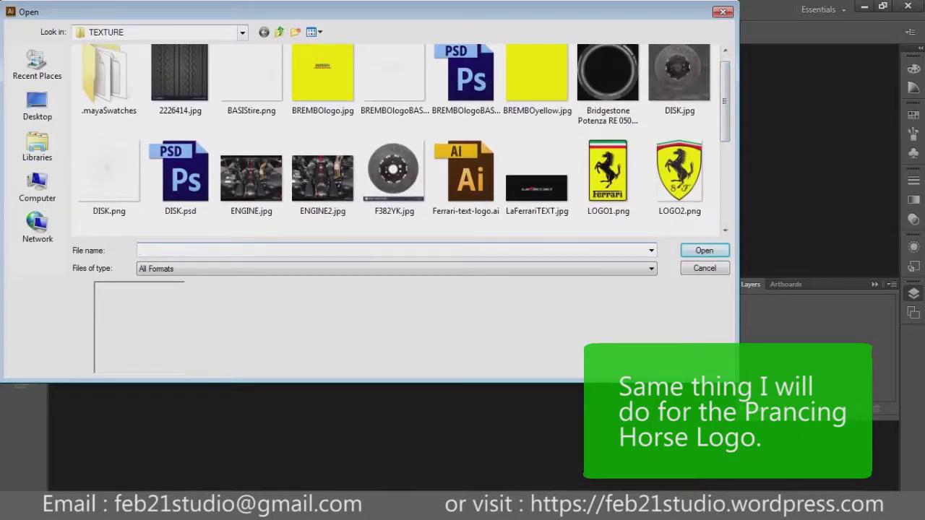
click(279, 31)
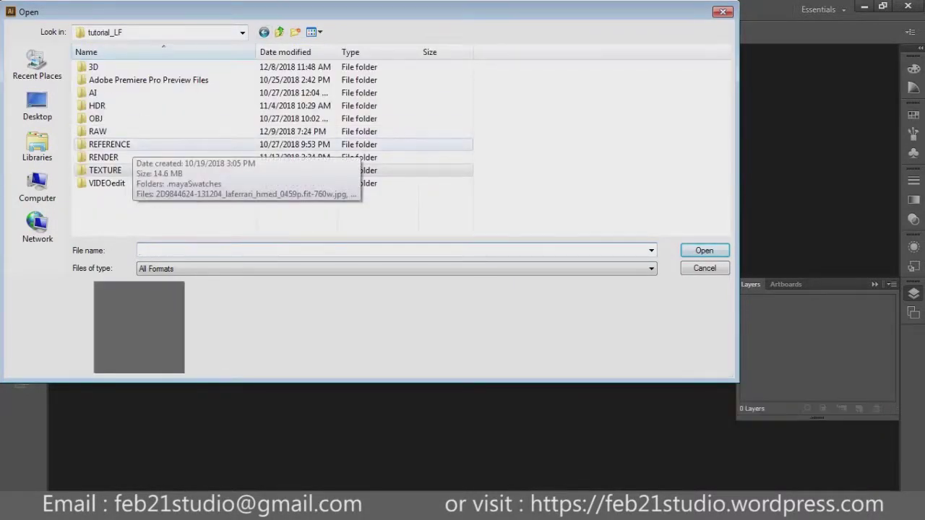
double_click(123, 144)
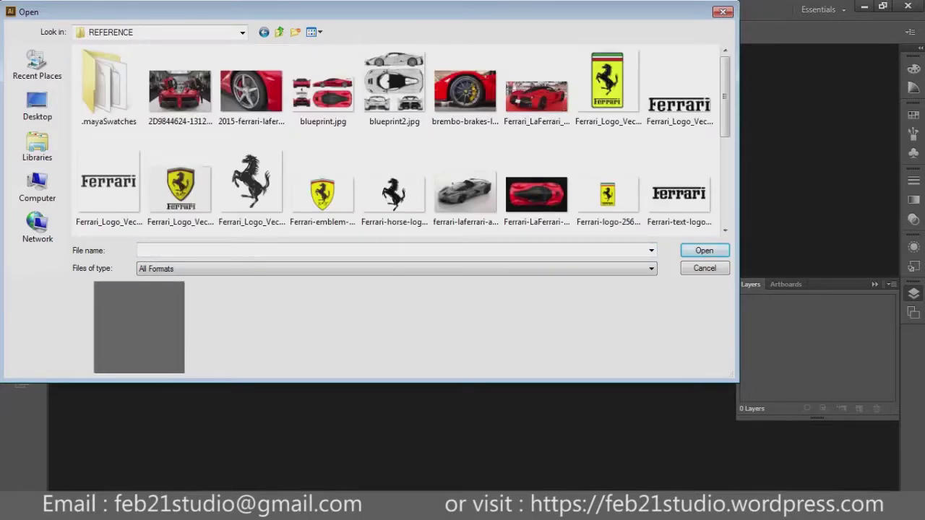
scroll(398, 138, down, 1)
scroll(398, 137, down, 1)
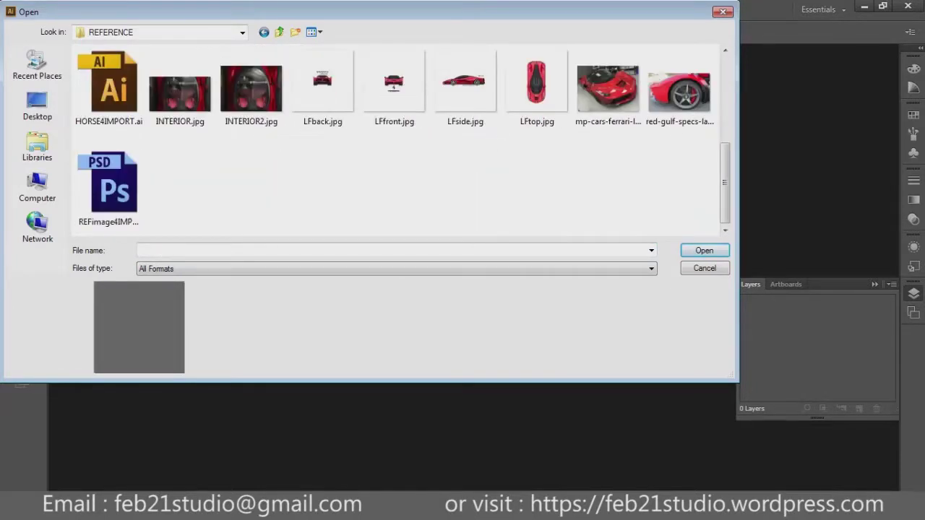
scroll(397, 137, up, 1)
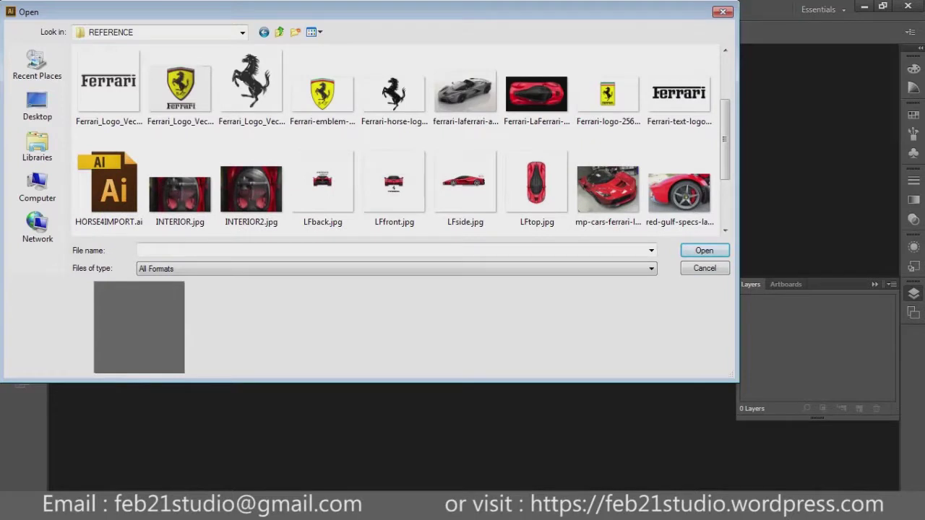
scroll(322, 173, up, 1)
scroll(321, 173, down, 1)
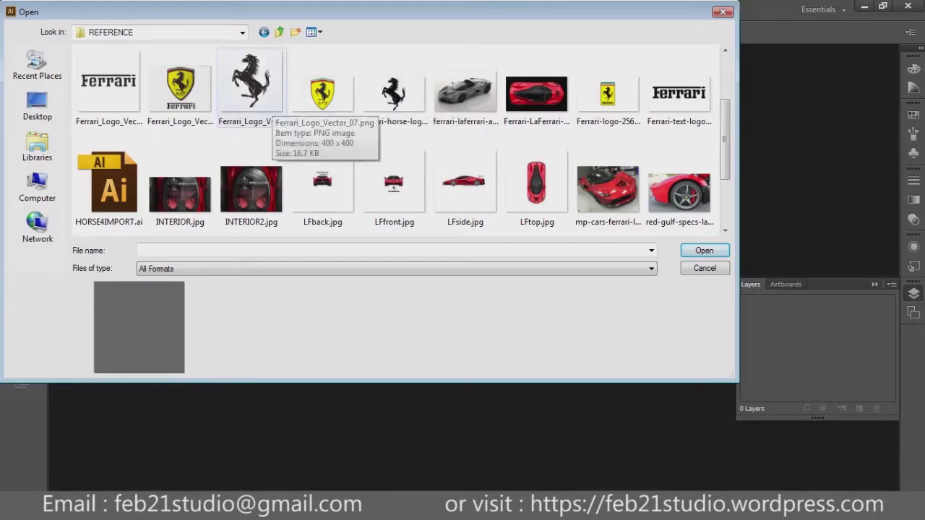
scroll(249, 102, down, 1)
scroll(394, 94, up, 2)
scroll(394, 94, down, 1)
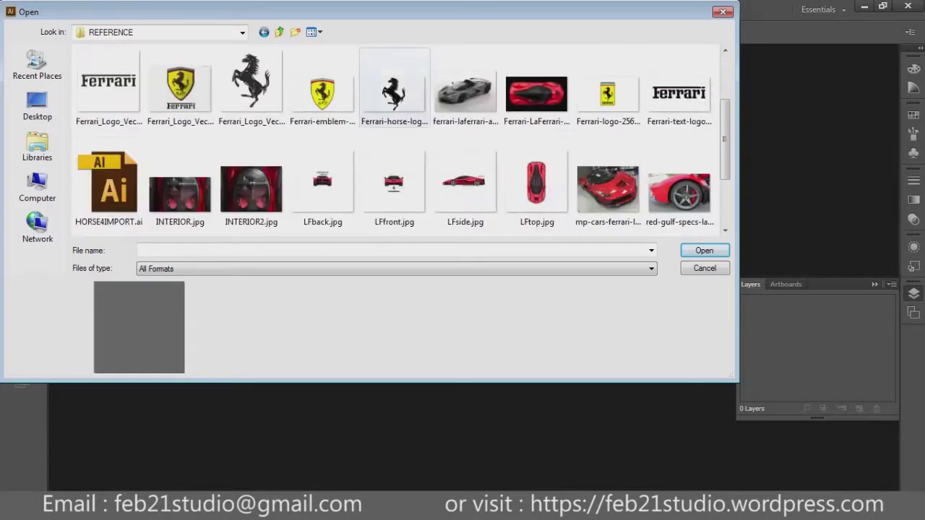
click(394, 90)
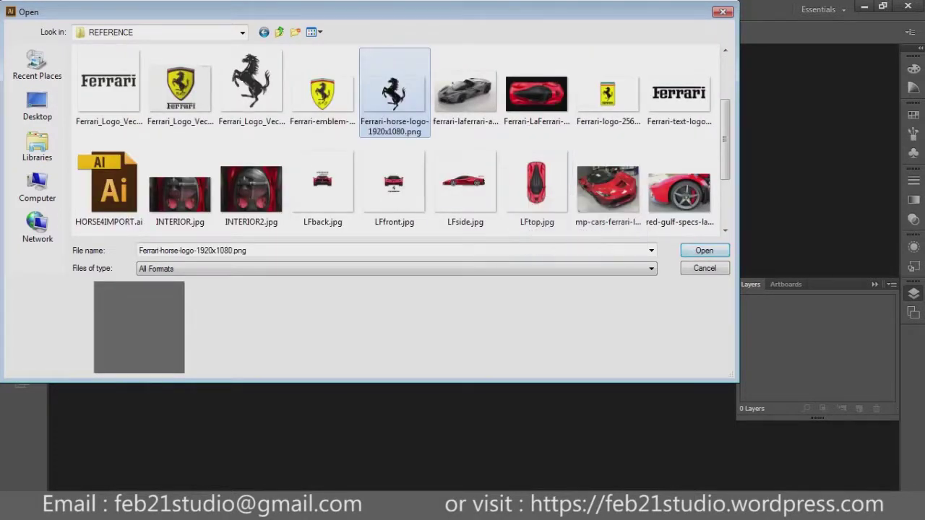
key(Return)
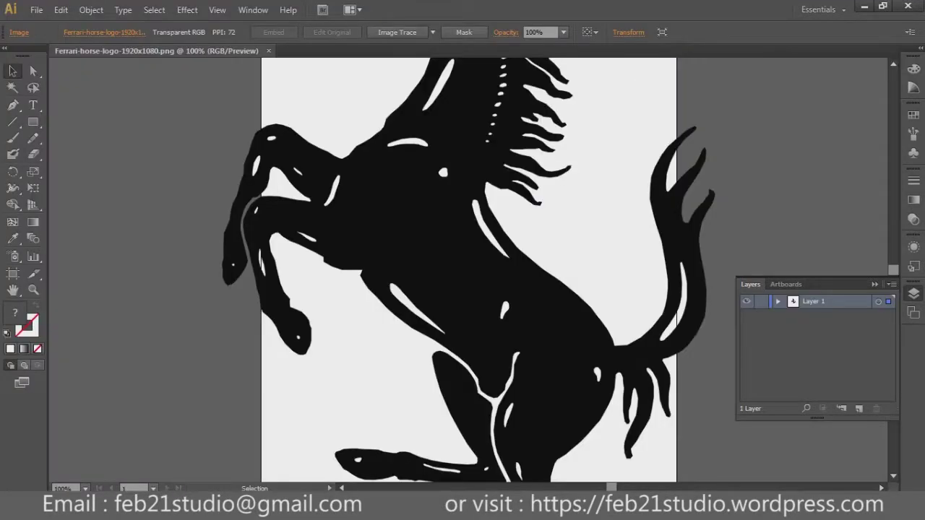
Step: Drag the artboard edges out to 1920x1080 around the horse
key(ctrl+minus)
key(ctrl+minus)
click(13, 273)
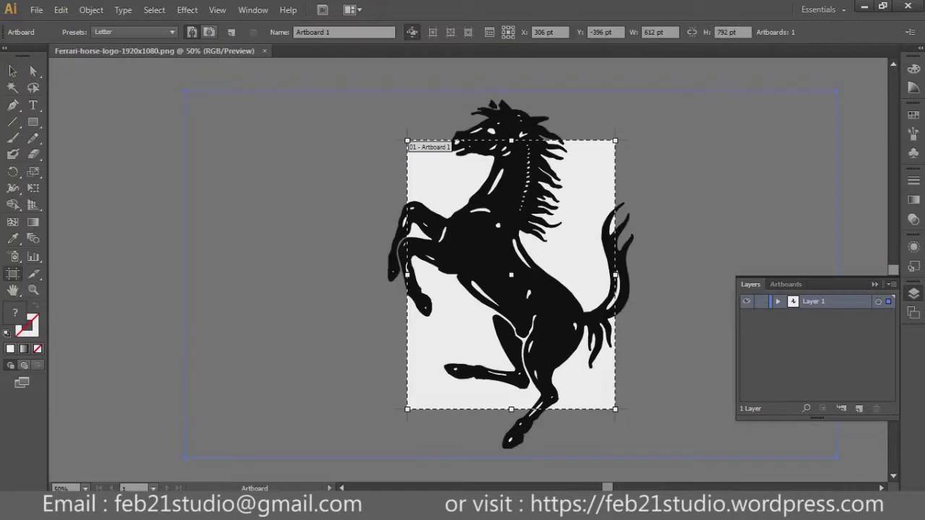
drag(407, 274, 185, 275)
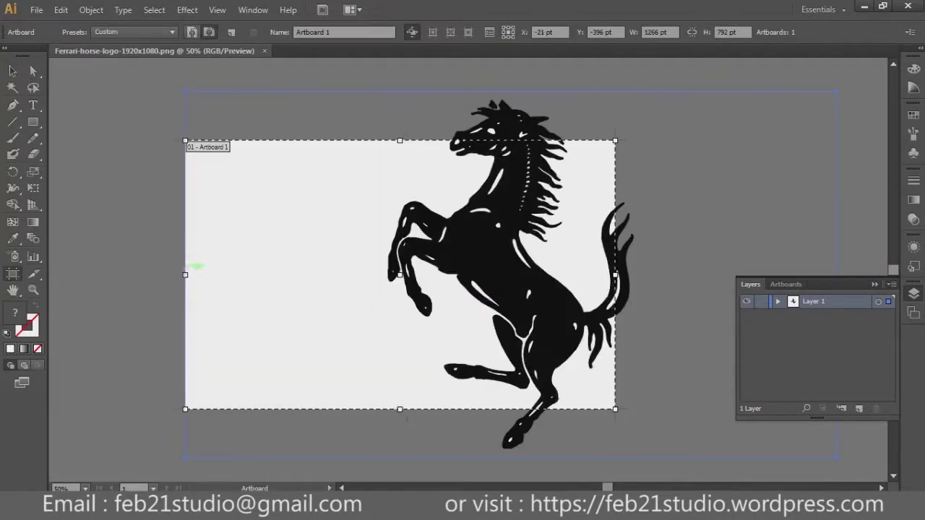
drag(615, 274, 837, 274)
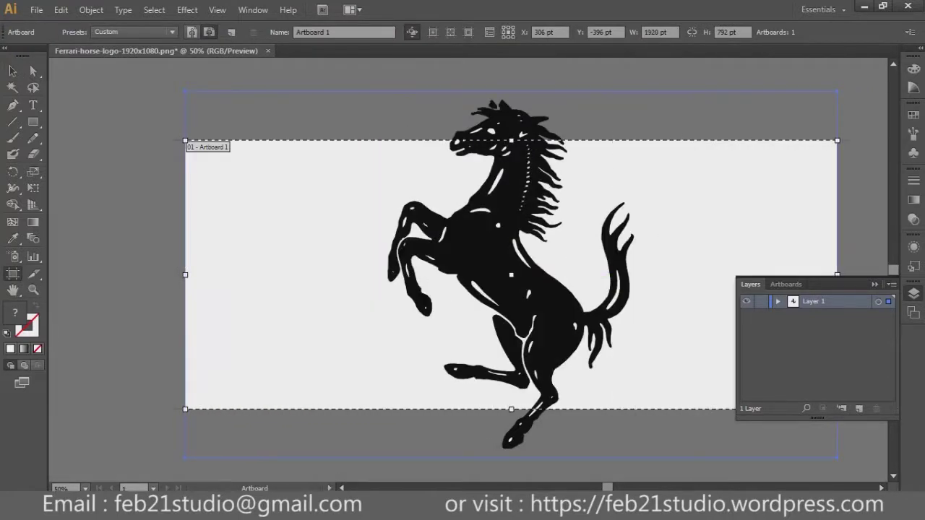
drag(511, 140, 511, 91)
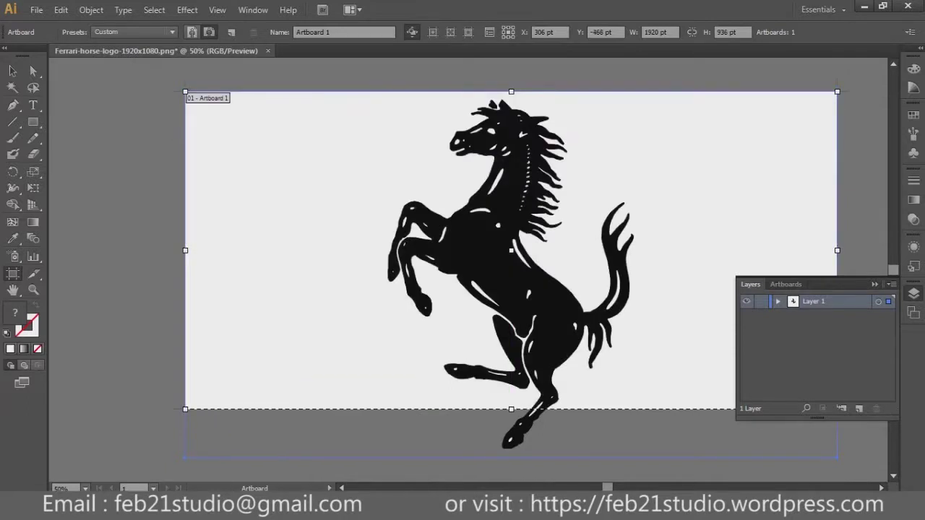
drag(511, 410, 511, 457)
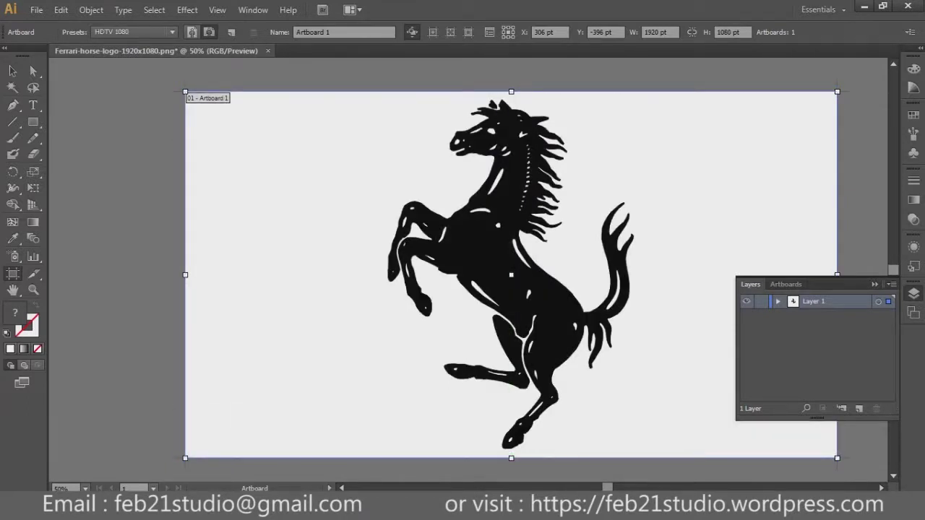
Step: Trace the horse with Black and White Logo, expand it, and start Save As
key(v)
key(ctrl+a)
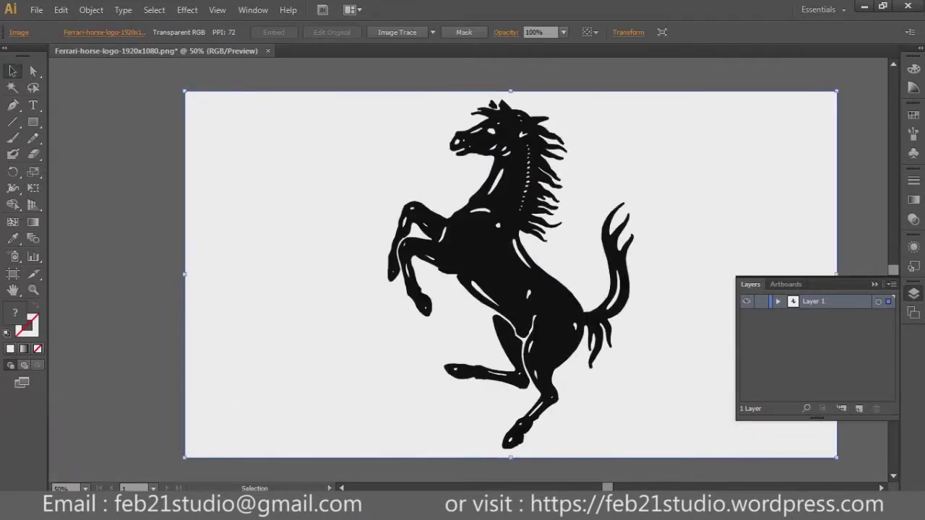
click(187, 9)
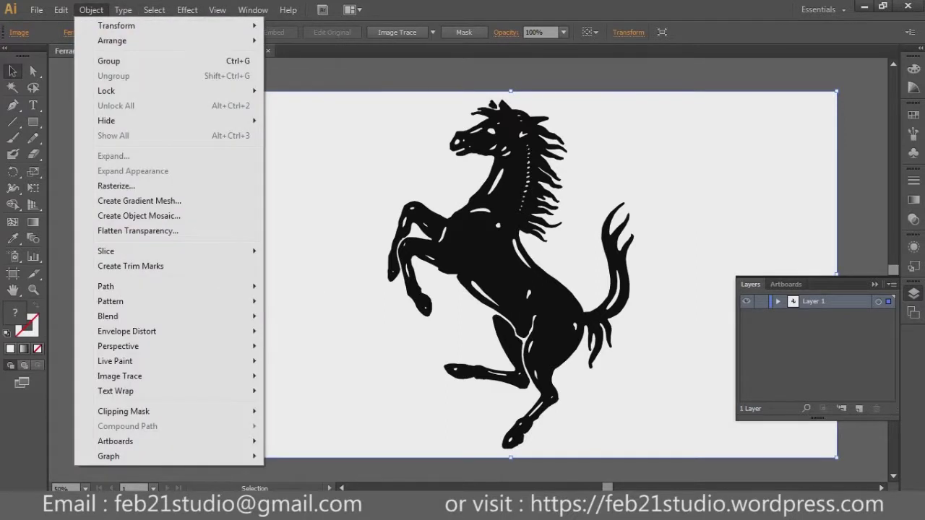
key(Escape)
click(432, 31)
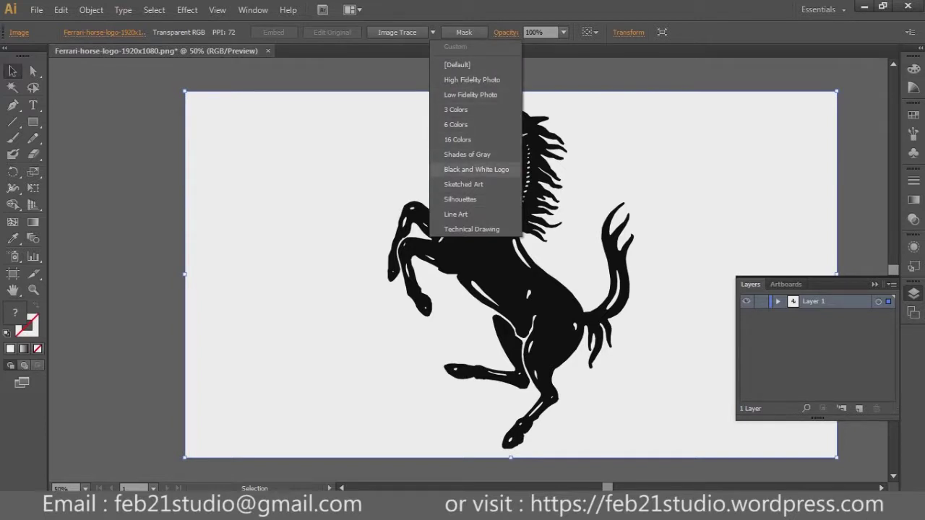
click(476, 169)
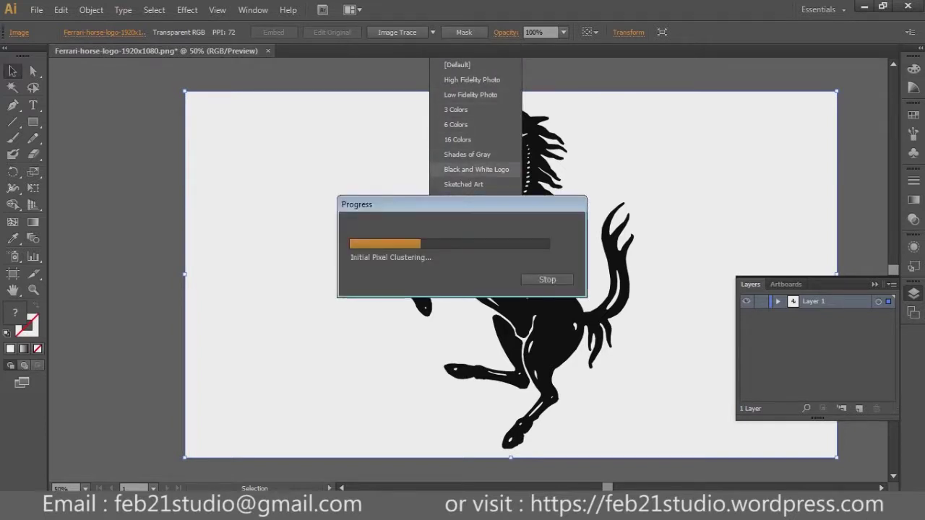
click(329, 32)
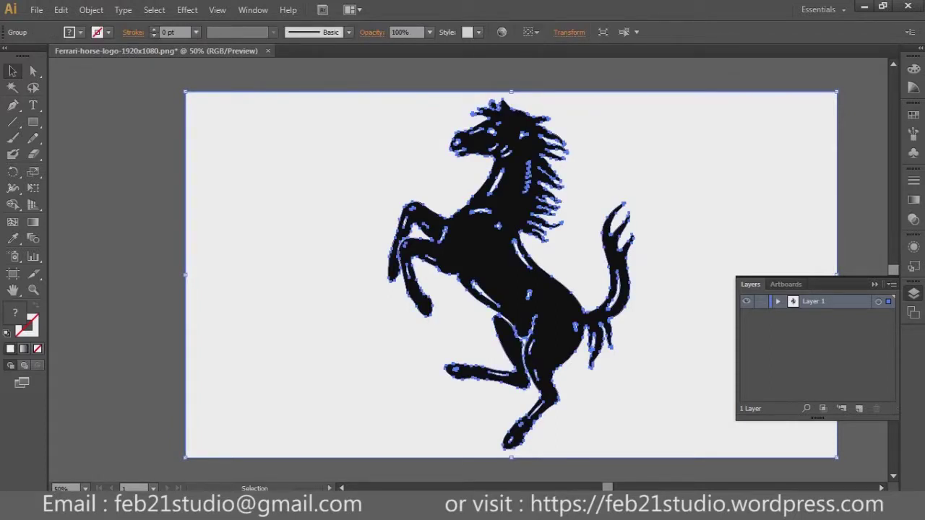
click(37, 9)
click(44, 134)
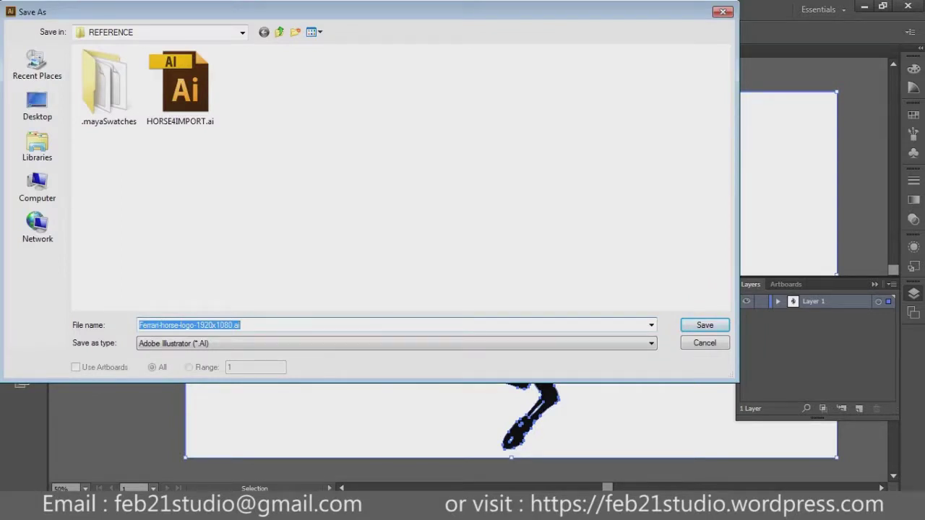
Step: Save as Ferrari-horse-logo.ai in tutorial_LF\TEXTURE with Illustrator 8 as the version
click(279, 32)
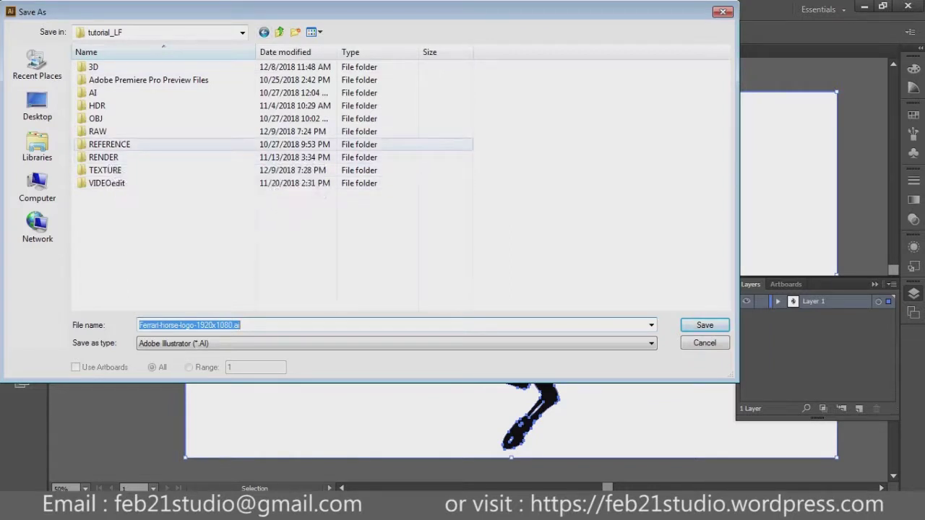
double_click(105, 169)
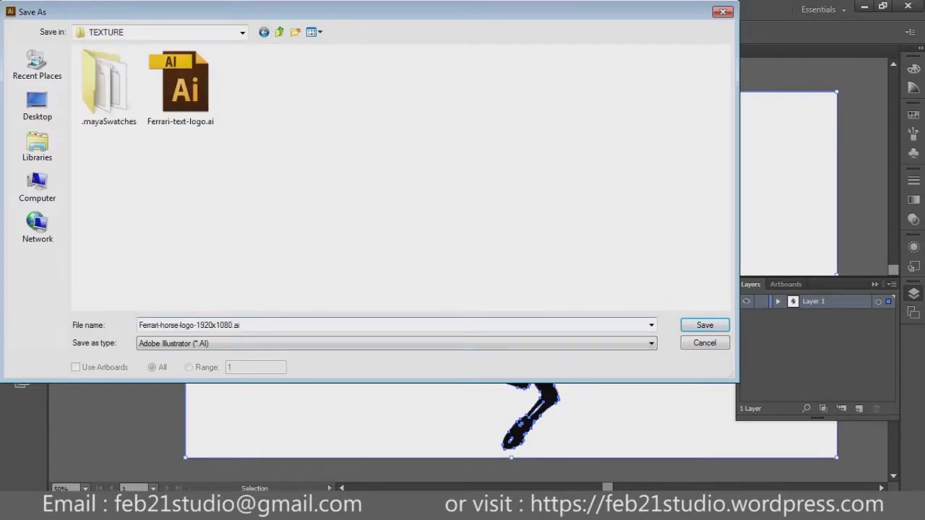
key(BackSpace)
key(BackSpace)
key(BackSpace)
key(Return)
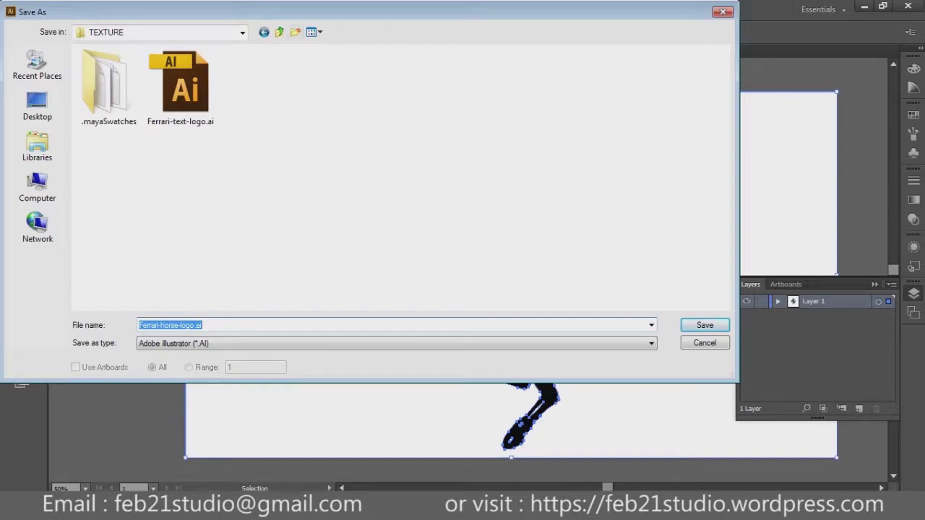
click(705, 325)
click(408, 56)
click(398, 209)
click(514, 444)
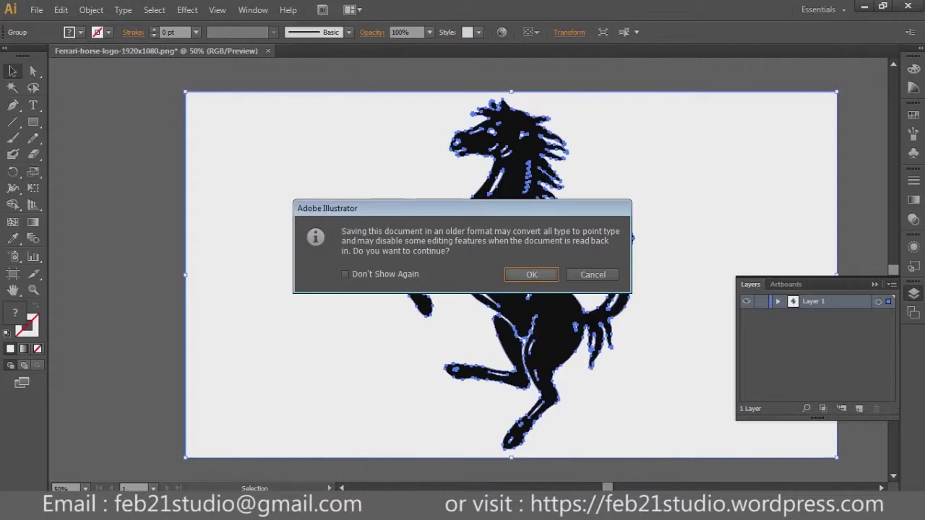
key(Return)
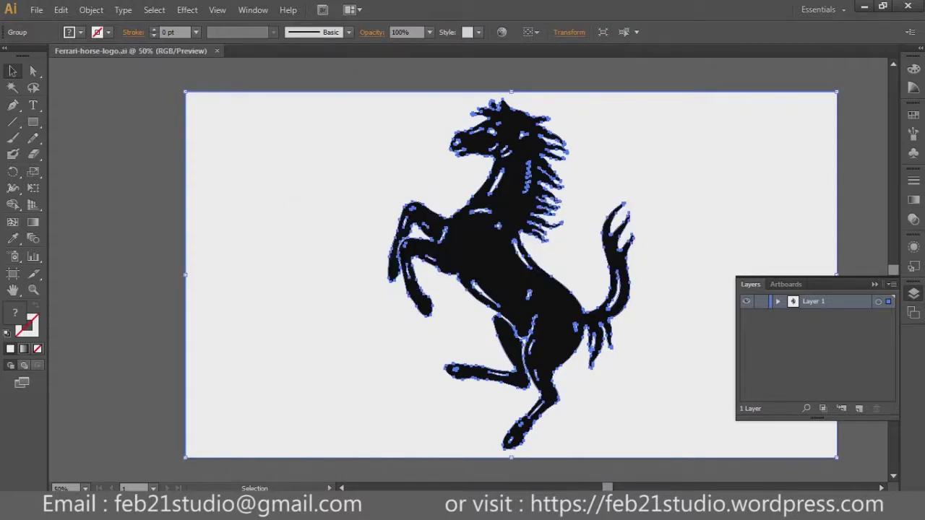
key(super)
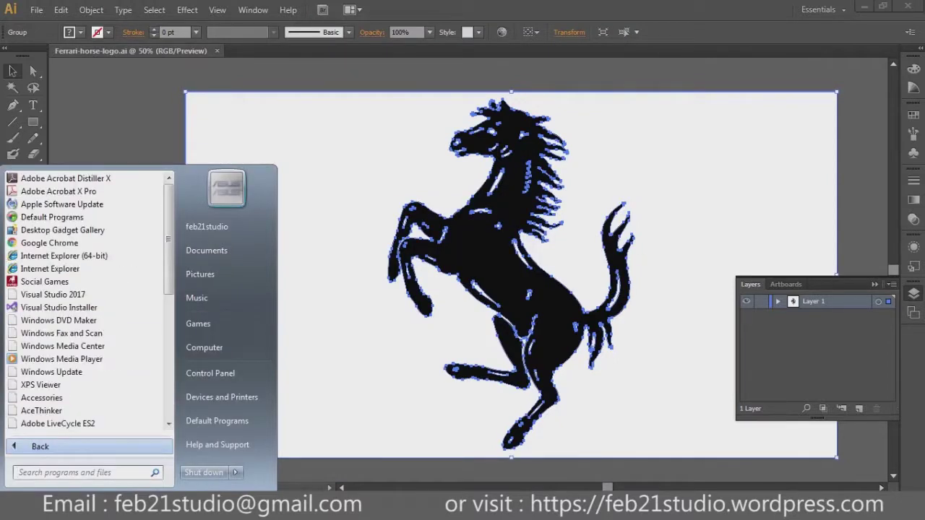
Step: Launch 3ds Max 2010, close Learning Movies, and maximize the Perspective viewport with Alt+W
key(super)
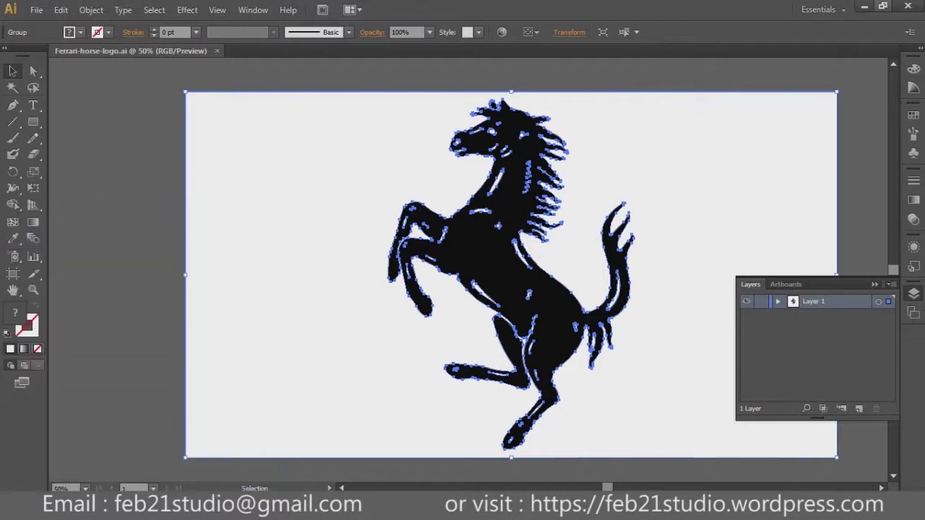
click(24, 238)
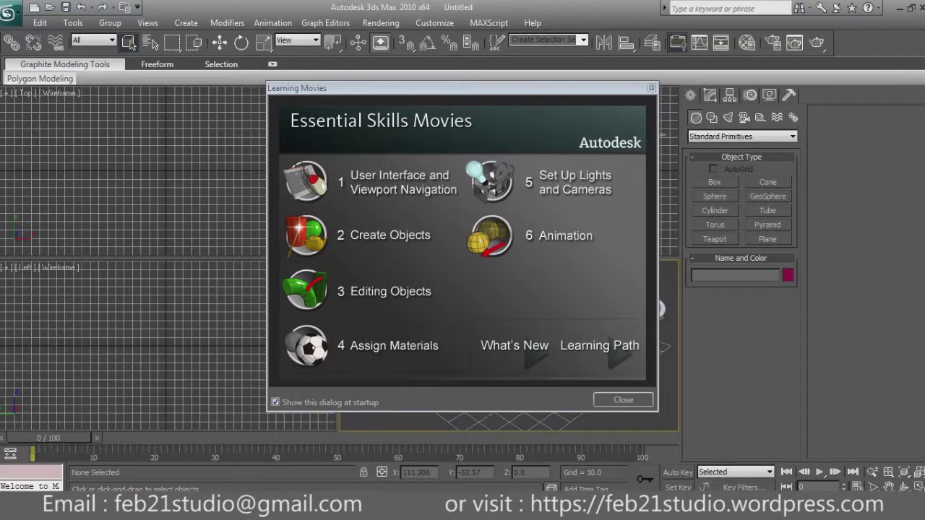
click(623, 400)
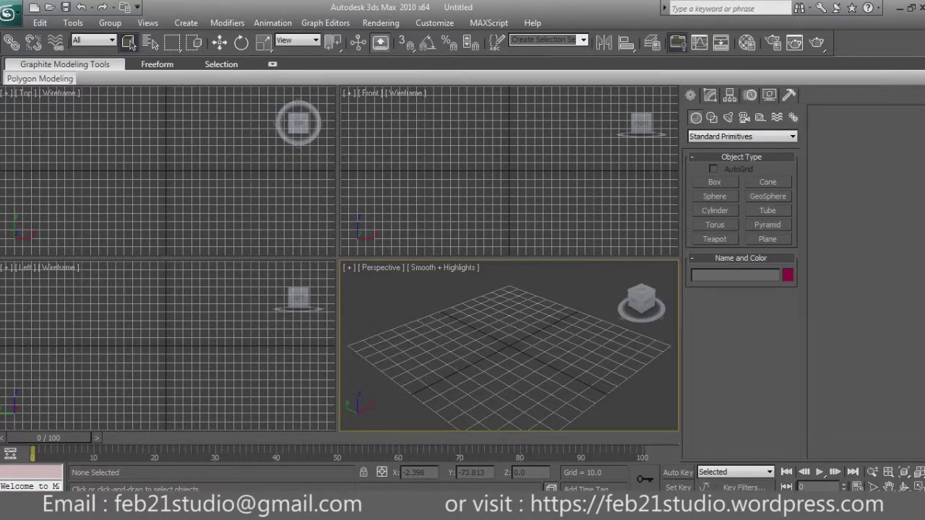
key(alt+w)
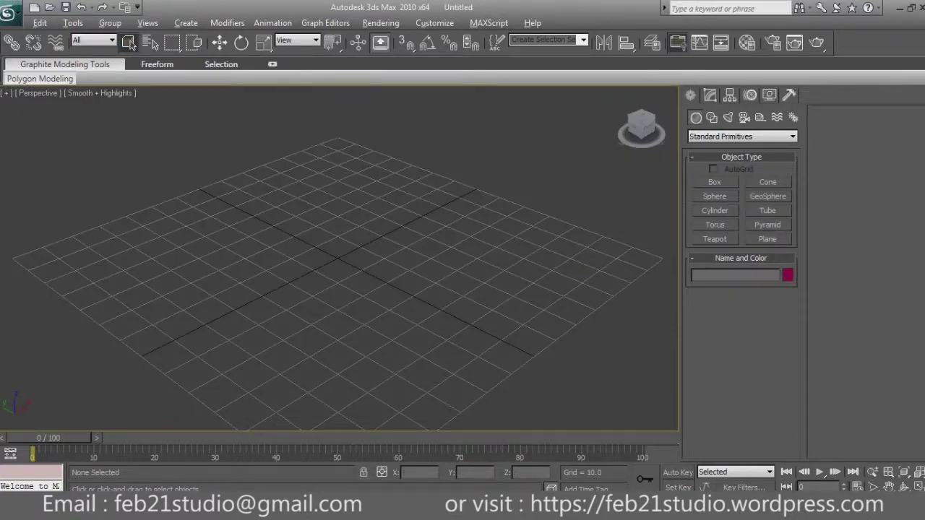
click(16, 10)
key(Escape)
click(16, 10)
Step: Start a Merge and browse to the tutorial_LF\TEXTURE folder
click(165, 105)
click(185, 53)
click(92, 167)
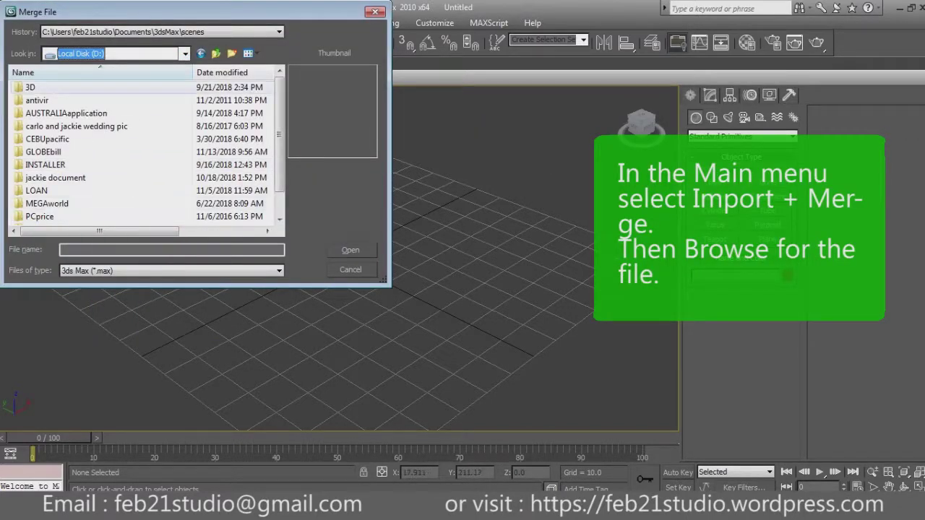
click(185, 53)
click(44, 67)
double_click(65, 222)
double_click(42, 190)
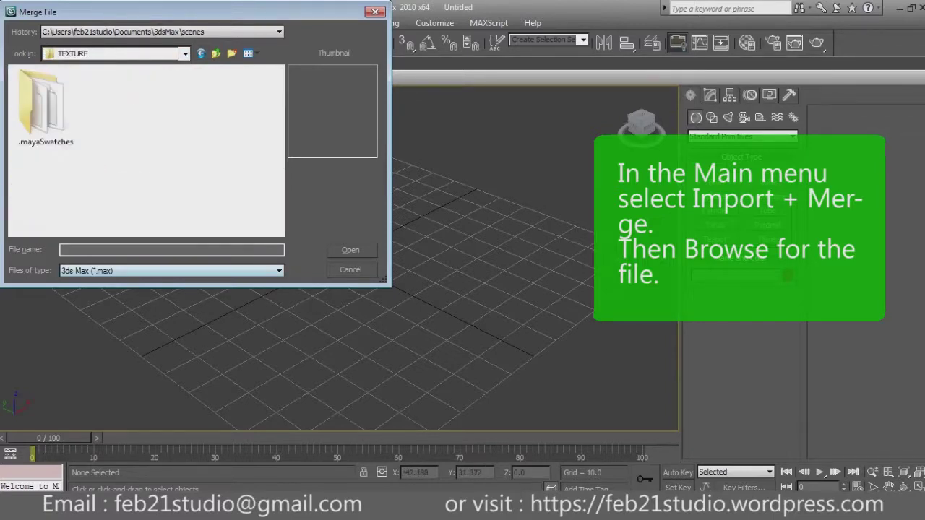
Step: Show all file types and merge Ferrari-text-logo.ai into the scene as Shape1
click(279, 270)
click(79, 304)
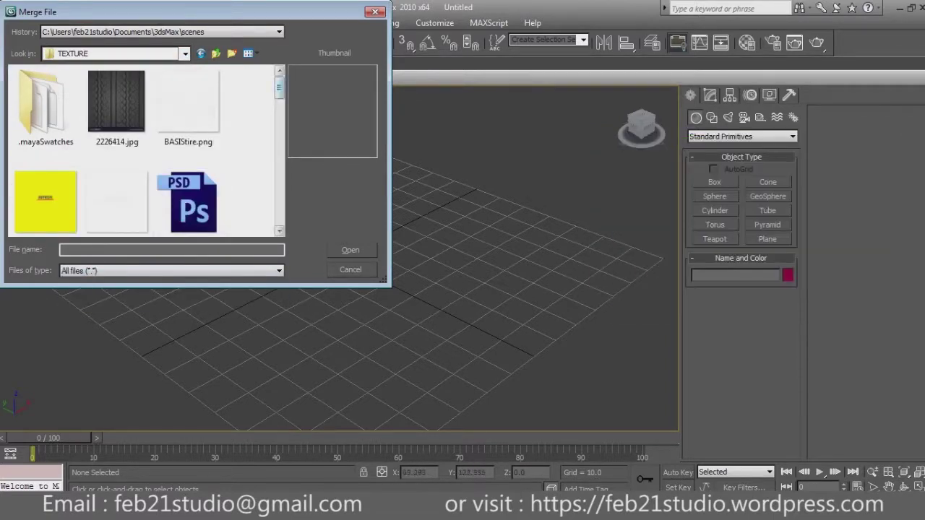
scroll(144, 151, down, 5)
scroll(144, 151, down, 2)
double_click(44, 123)
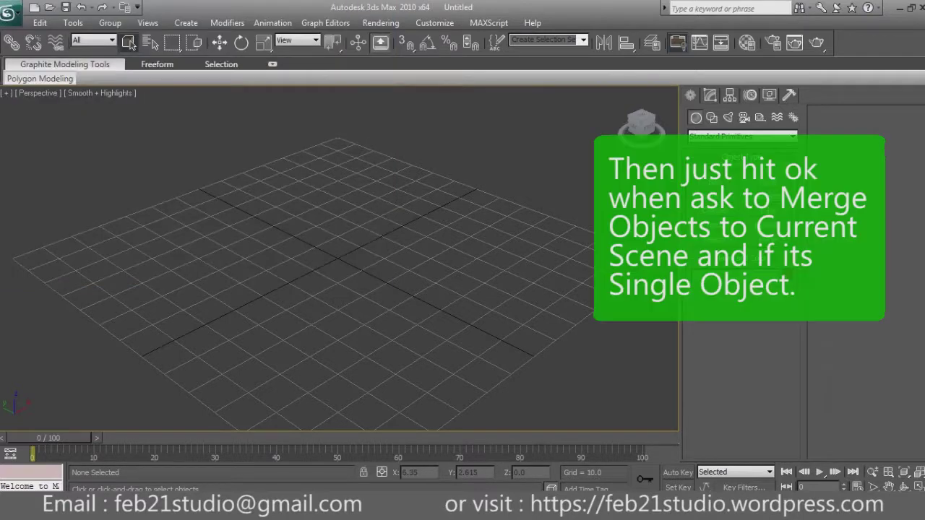
key(Return)
key(Return)
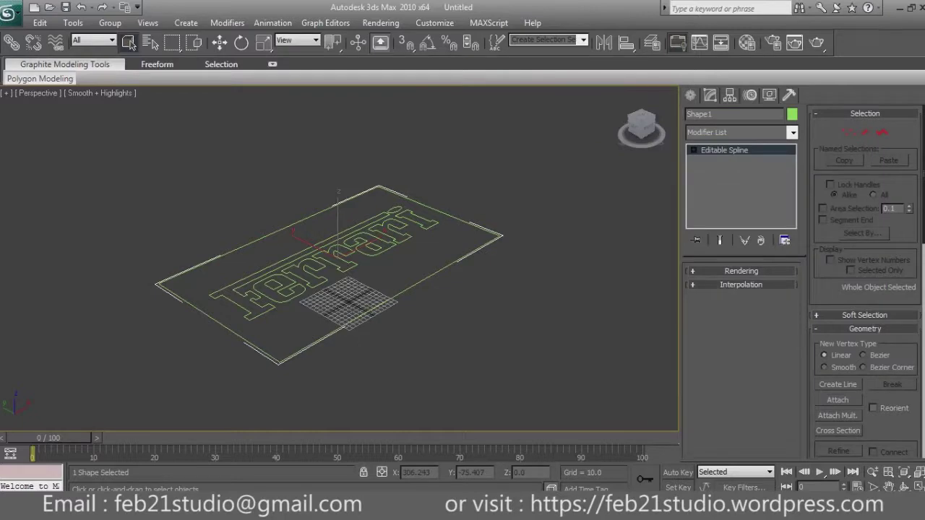
Step: In Top view, delete the rectangular border's vertices, leaving only the Ferrari lettering
key(t)
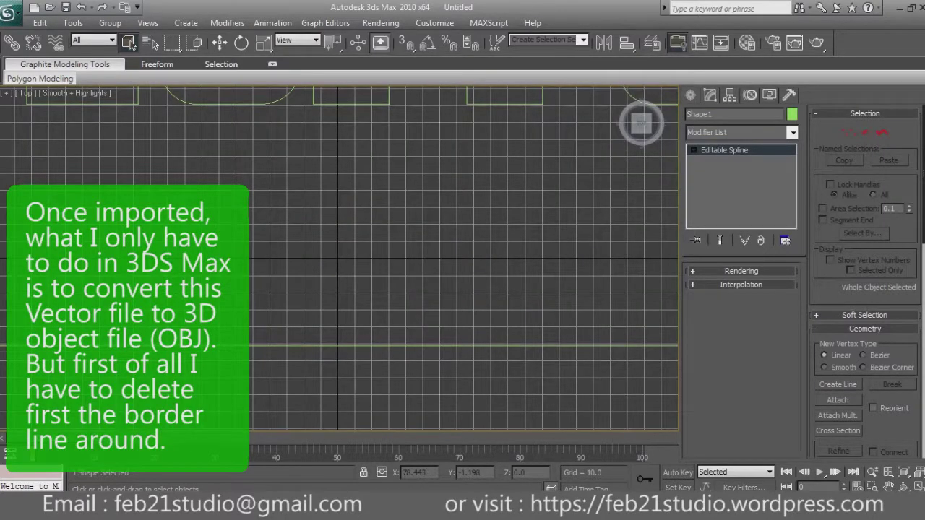
key(z)
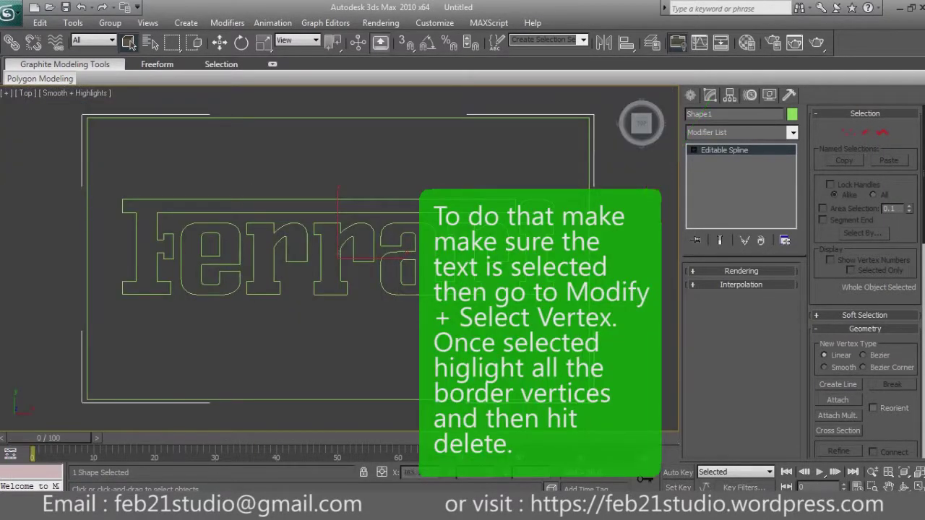
key(1)
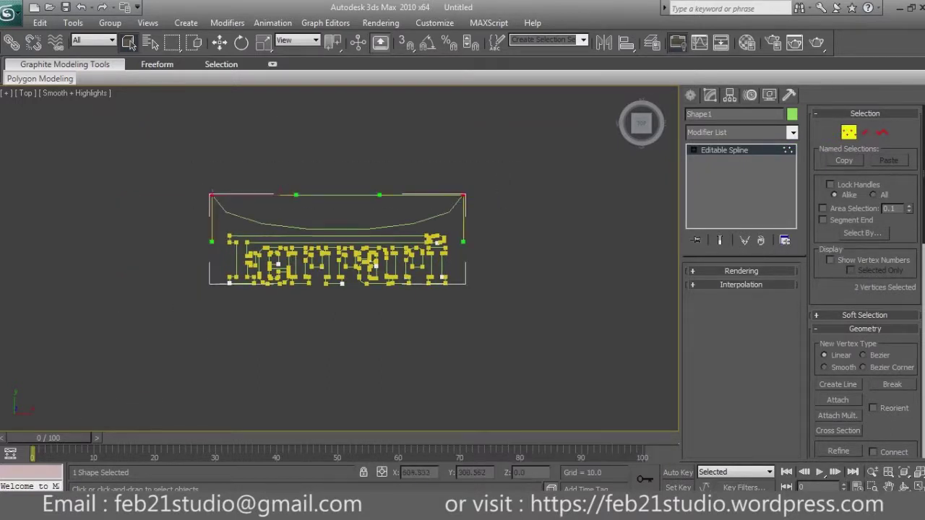
key(1)
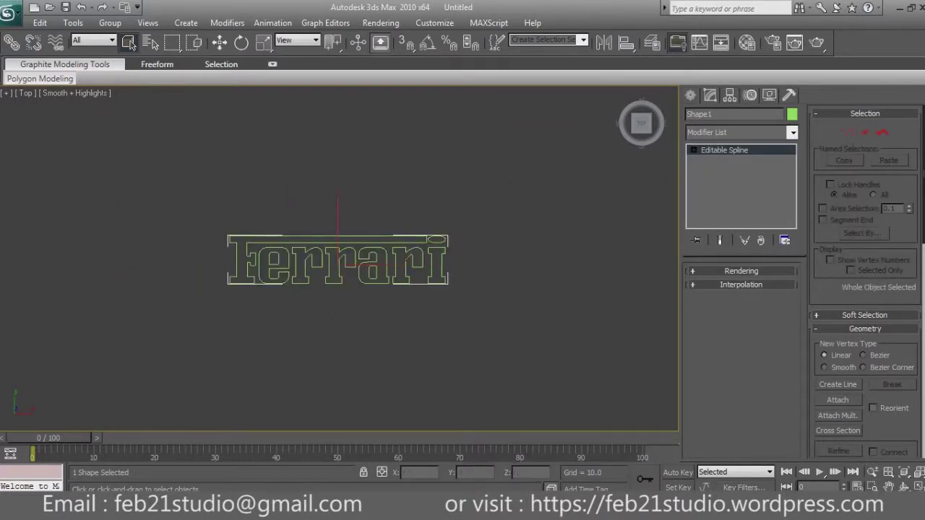
Step: Back in Perspective view, add an Extrude modifier (Amount 8.0) to the lettering shape
key(p)
key(z)
click(793, 132)
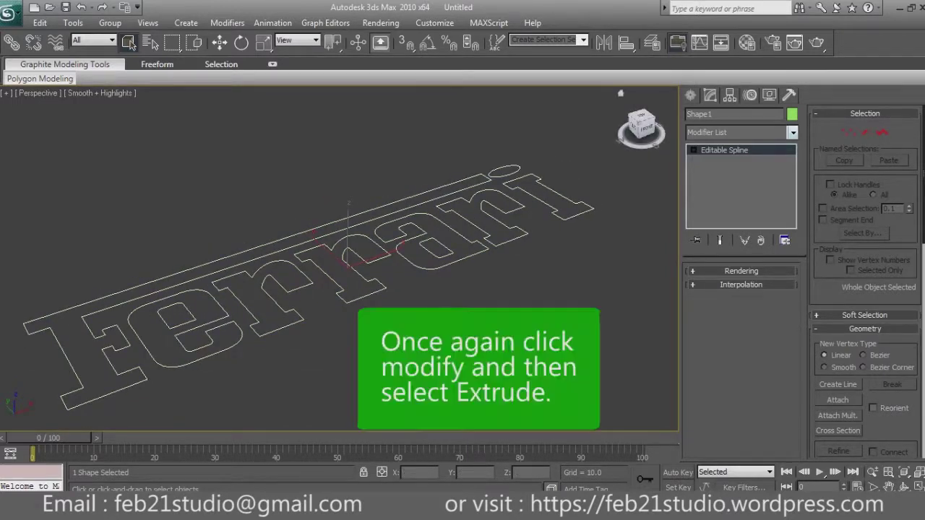
scroll(738, 289, down, 5)
scroll(737, 289, down, 4)
scroll(737, 289, up, 3)
click(712, 350)
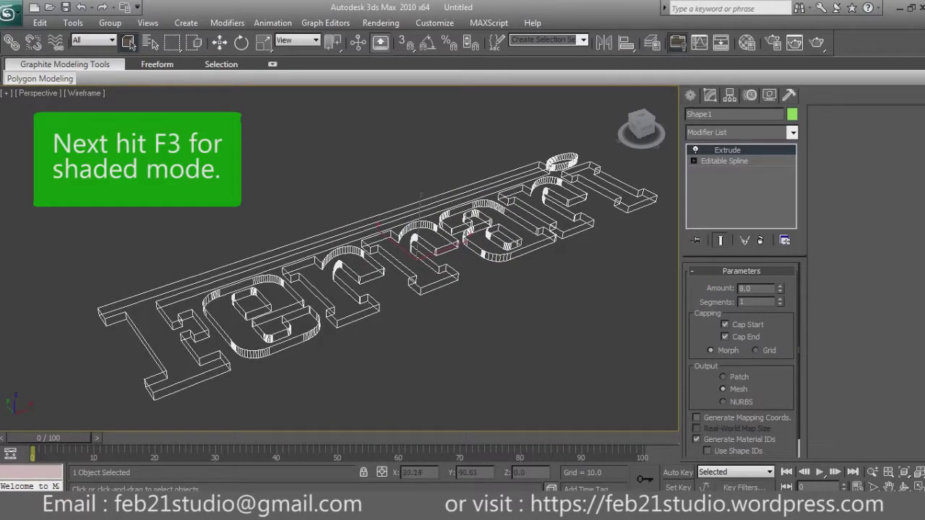
Step: Shade the viewport to inspect the extruded lettering, then open Illustrator's File menu
key(F3)
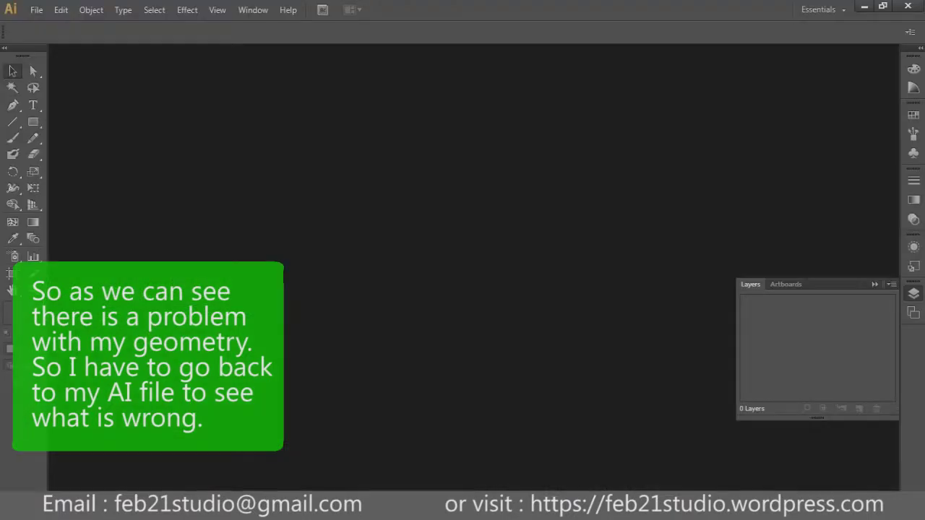
click(36, 9)
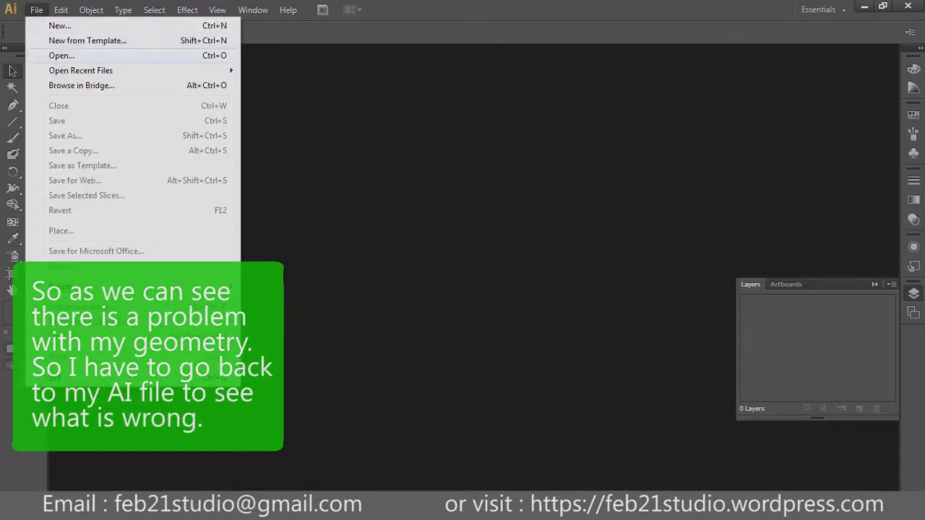
Step: Open Ferrari-text-logo-1920x1080.png from the REFERENCE folder
click(61, 56)
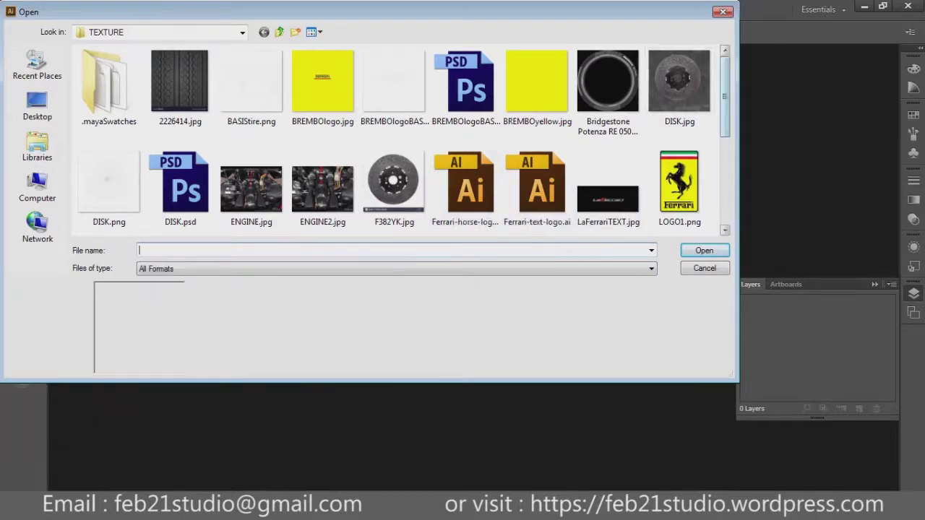
scroll(405, 141, down, 2)
scroll(404, 141, down, 2)
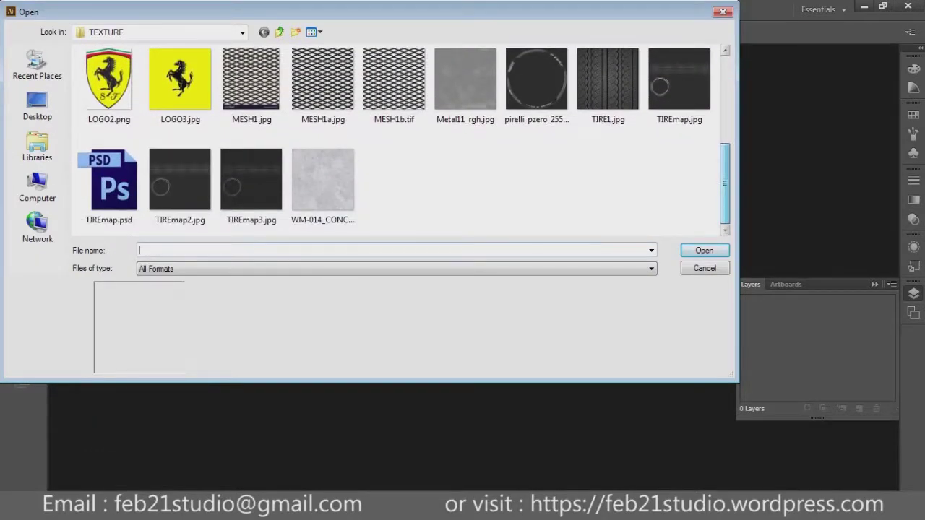
scroll(402, 141, up, 2)
scroll(401, 141, up, 2)
click(280, 32)
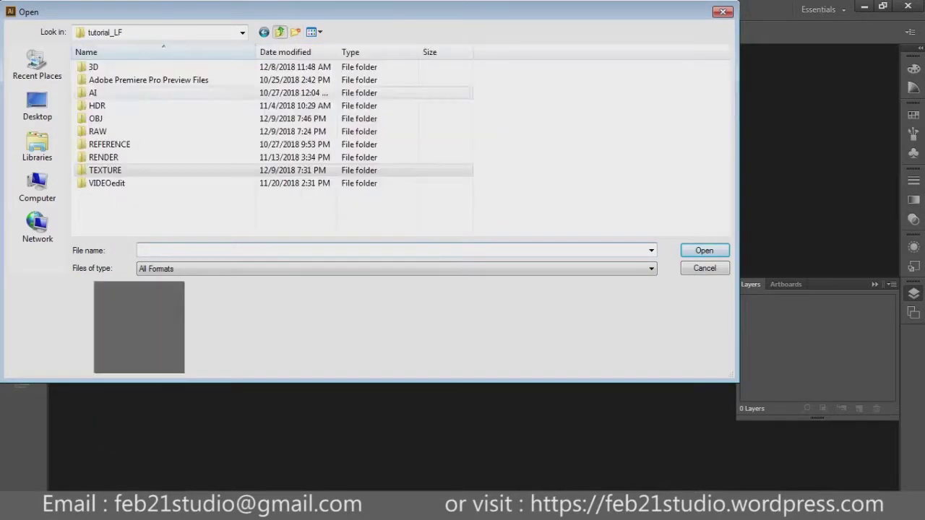
double_click(159, 129)
click(679, 194)
double_click(679, 193)
Step: Resize the artboard to 1920 × 1080 pt around the logo and select the image
key(ctrl+minus)
key(ctrl+minus)
key(ctrl+minus)
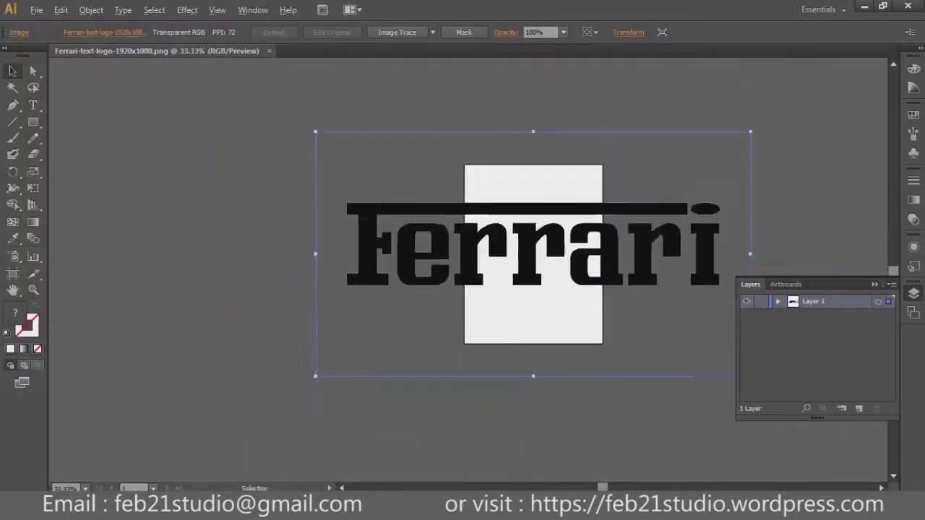
key(ctrl+minus)
key(shift+o)
drag(490, 252, 378, 252)
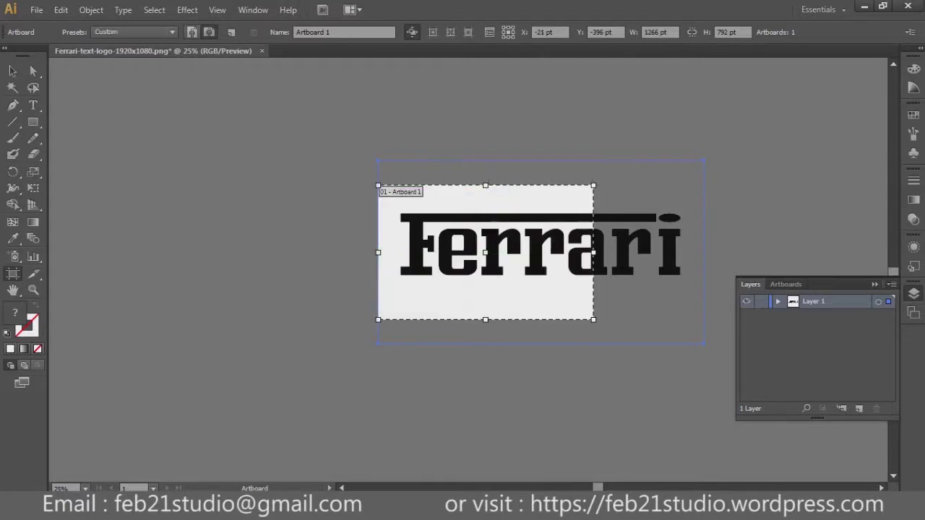
drag(485, 186, 485, 160)
drag(594, 240, 705, 240)
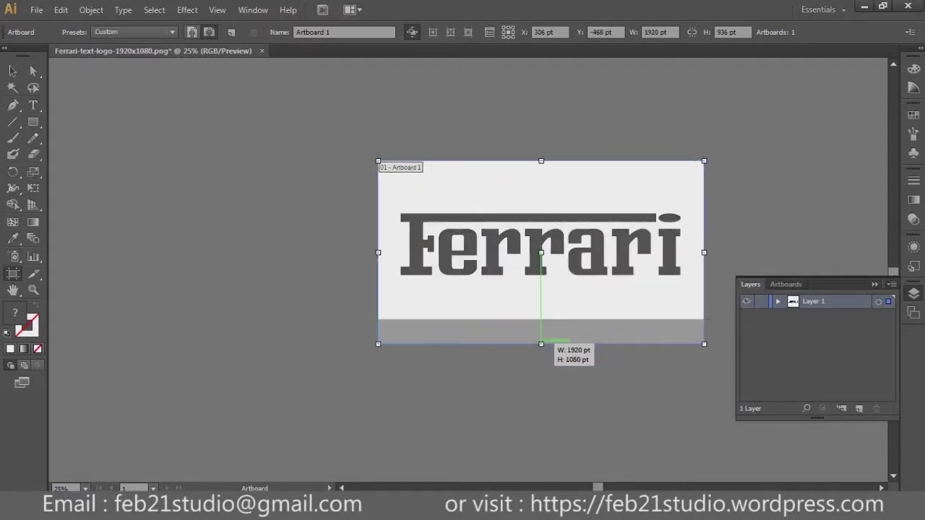
drag(541, 319, 541, 344)
key(v)
key(ctrl+a)
key(ctrl+equal)
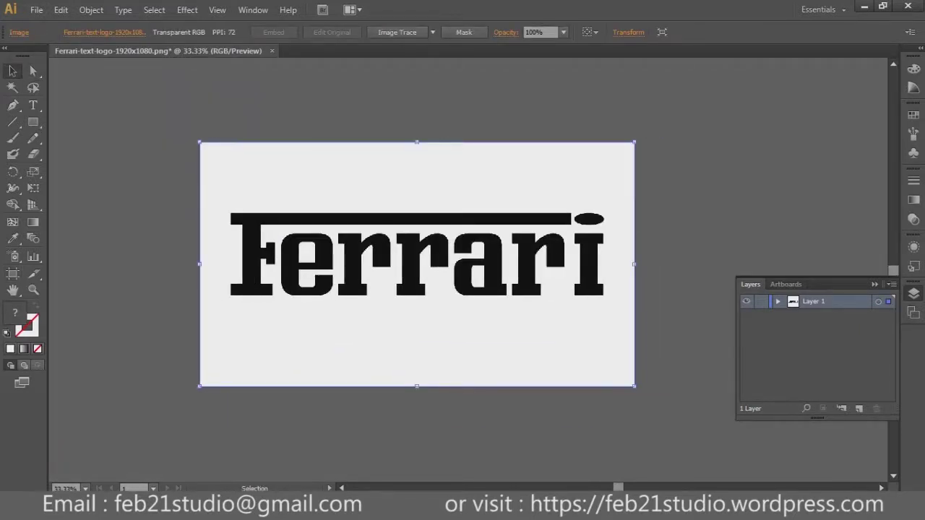
Step: Trace the image with the Black and White Logo preset and expand it into paths
click(432, 32)
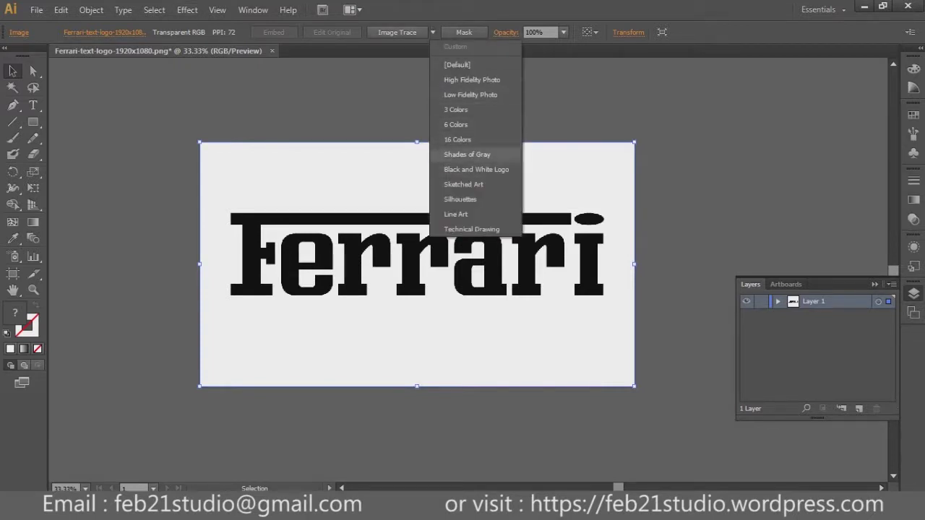
click(476, 169)
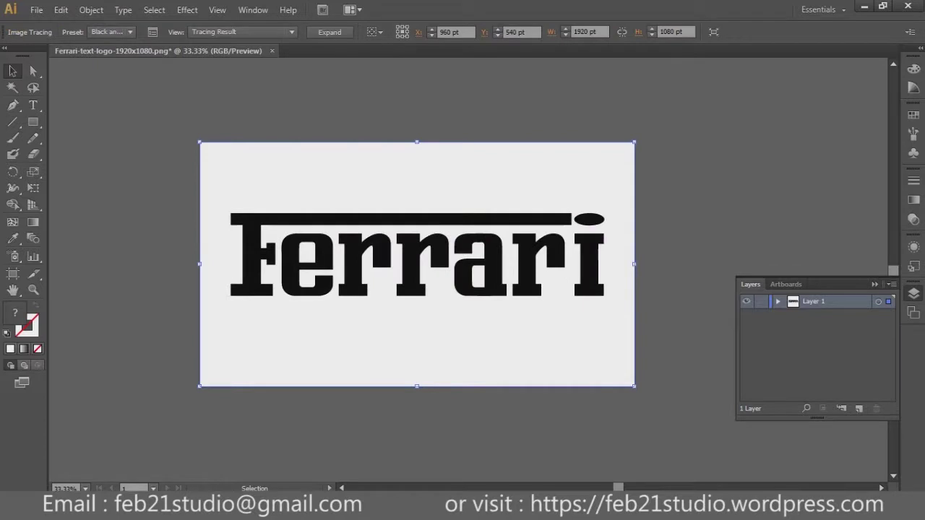
click(330, 31)
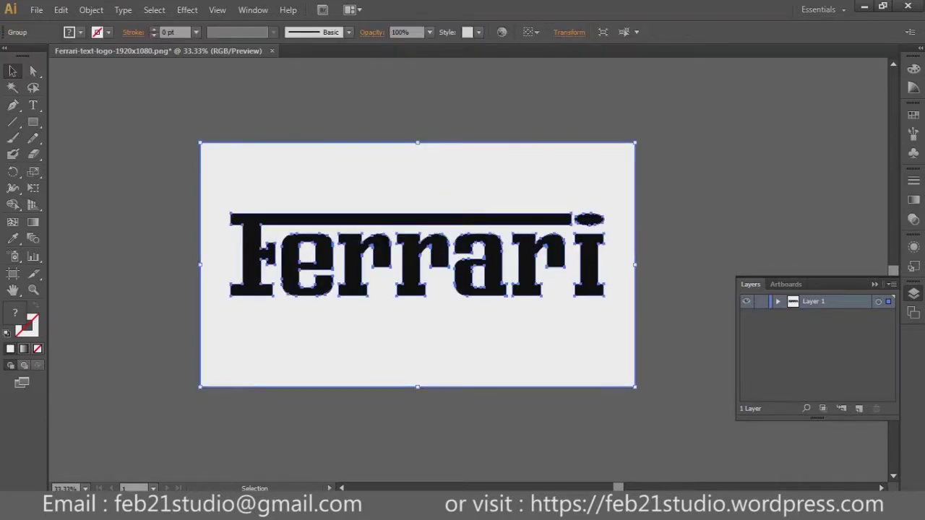
alt+scroll(409, 287, up, 5)
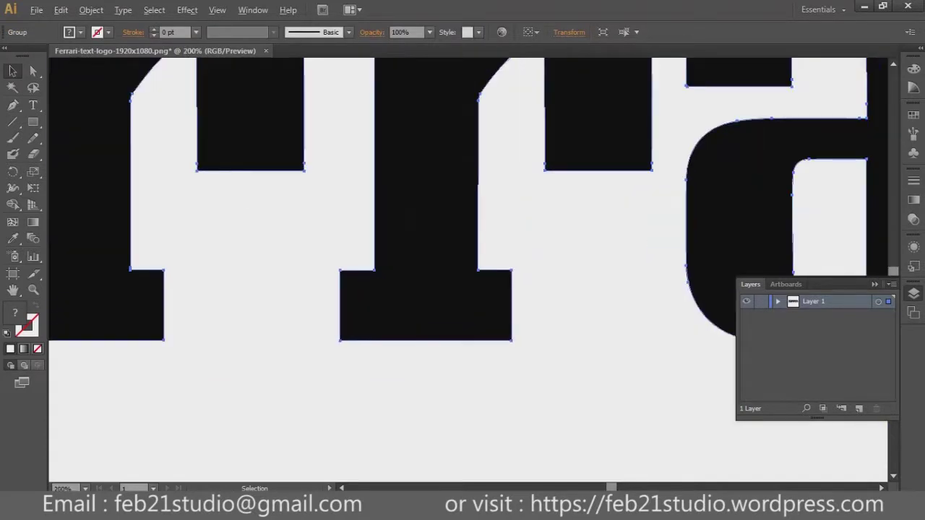
alt+scroll(409, 264, down, 4)
alt+scroll(409, 264, down, 1)
Step: Isolate the traced group and drag the stray blob above the i off the artboard
key(ctrl+shift+a)
key(ctrl+a)
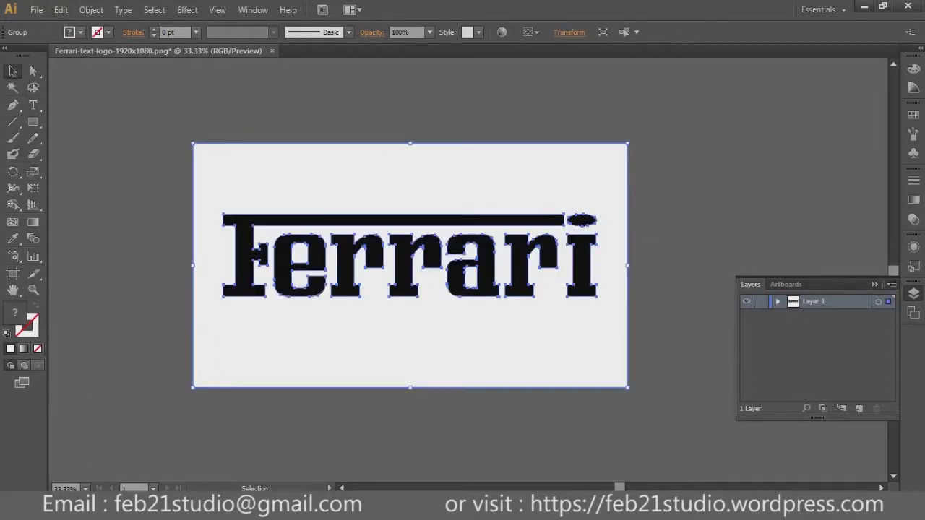
double_click(409, 260)
drag(582, 220, 673, 214)
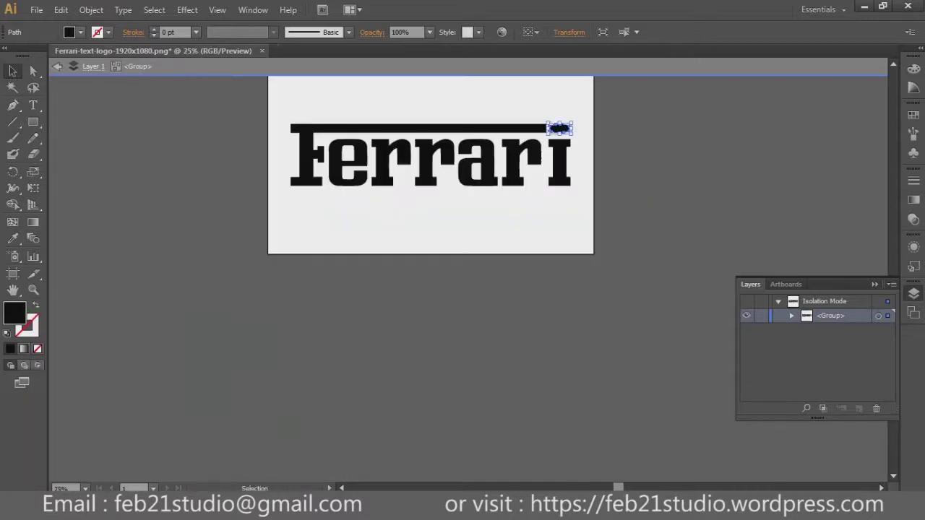
Step: Move the black letter a and its leftover piece off the artboard to the right
double_click(477, 163)
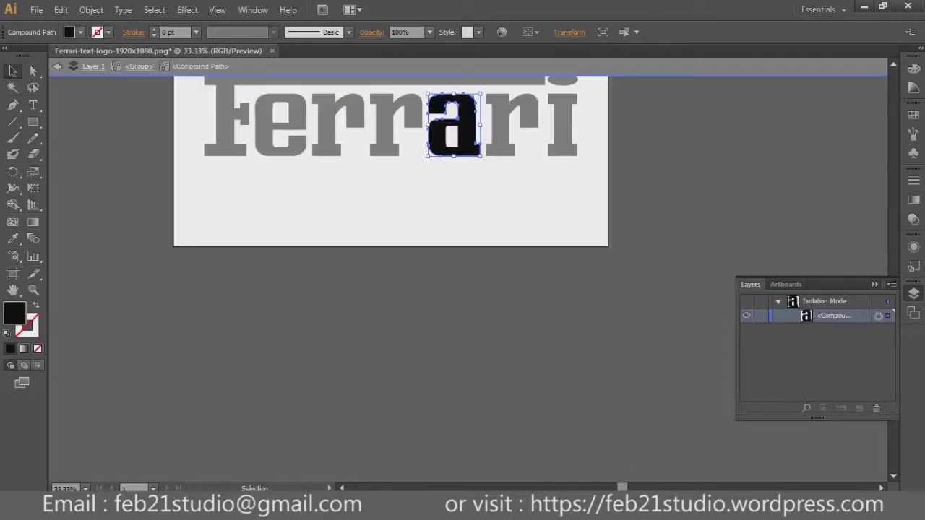
key(ctrl+minus)
drag(423, 279, 566, 280)
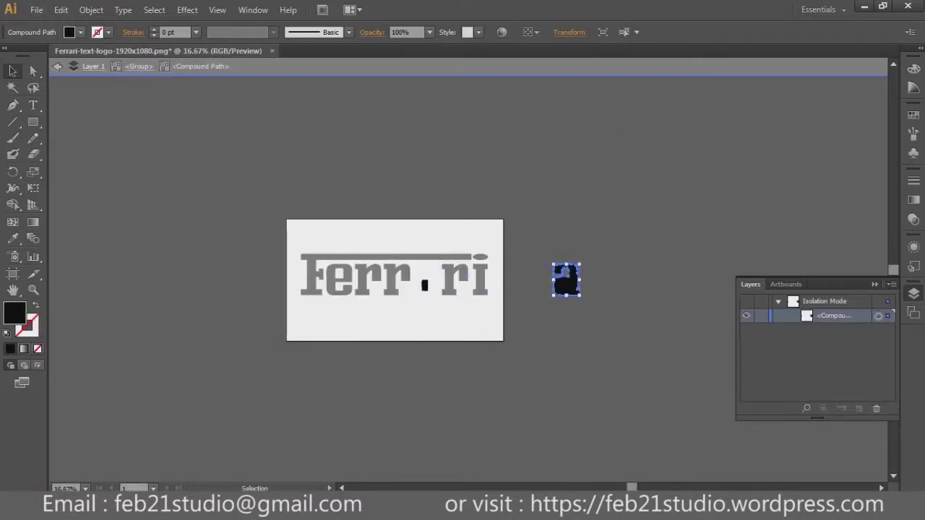
drag(424, 285, 545, 312)
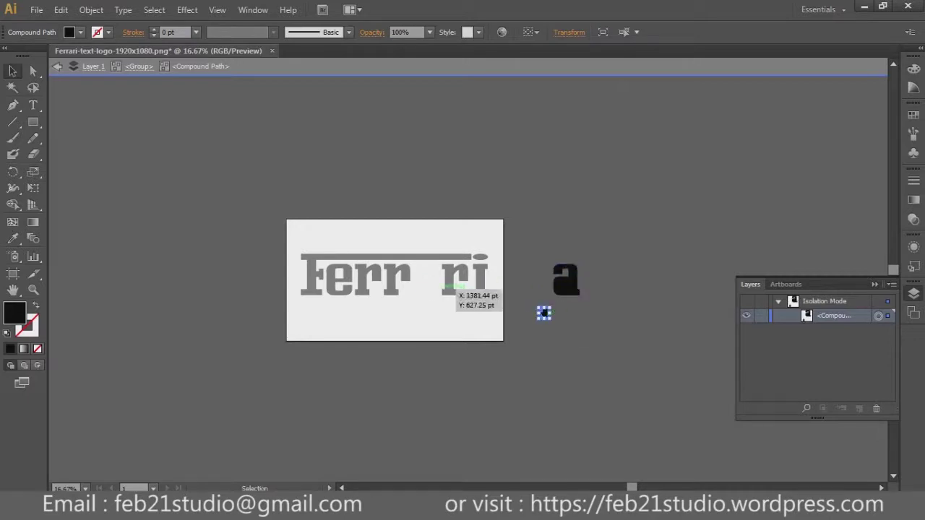
double_click(434, 290)
Step: Move the black r, the i and its end dot off the artboard
key(ctrl+a)
double_click(432, 282)
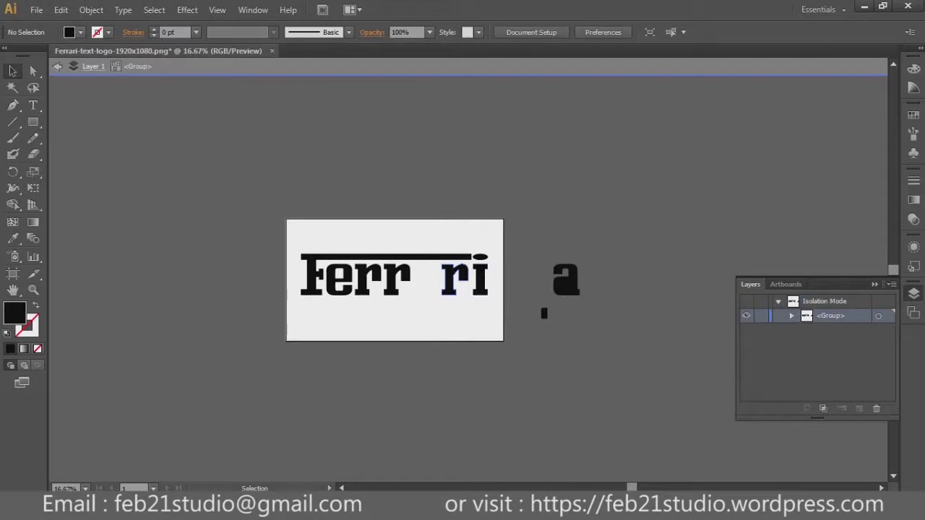
drag(455, 279, 604, 297)
double_click(433, 405)
double_click(480, 279)
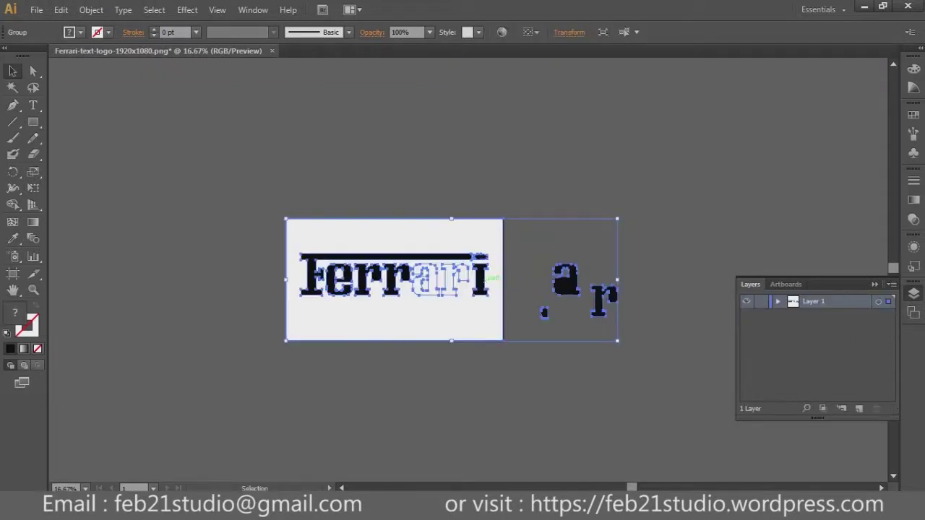
drag(480, 279, 612, 260)
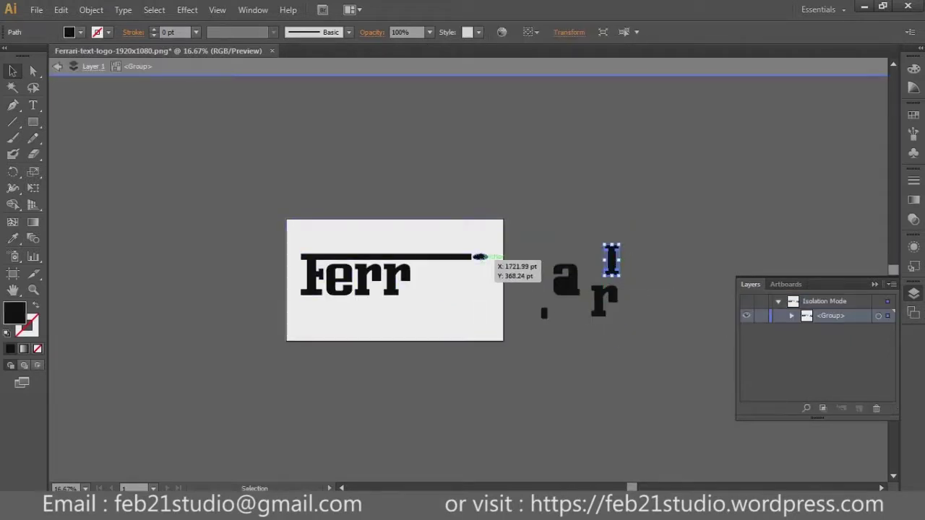
click(479, 257)
drag(480, 257, 571, 235)
Step: Move the F, top bar, remaining r's, e and last fragment beside the others, then exit isolation
click(316, 273)
drag(316, 272, 543, 246)
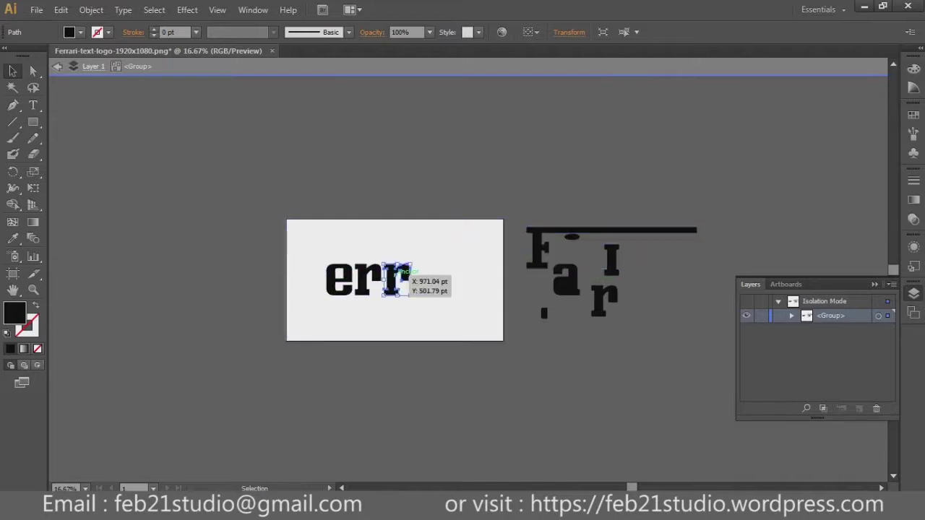
drag(393, 279, 580, 282)
drag(367, 279, 599, 279)
double_click(340, 281)
drag(340, 281, 640, 275)
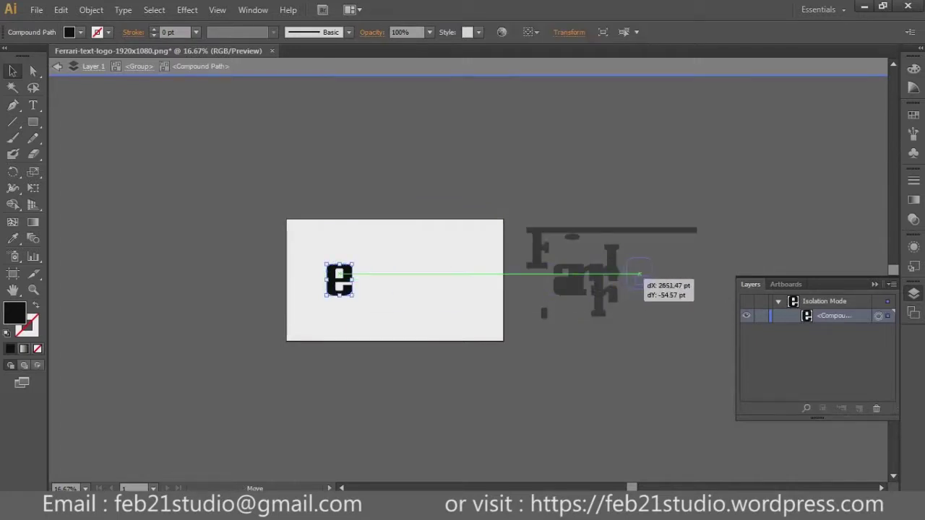
drag(340, 273, 558, 312)
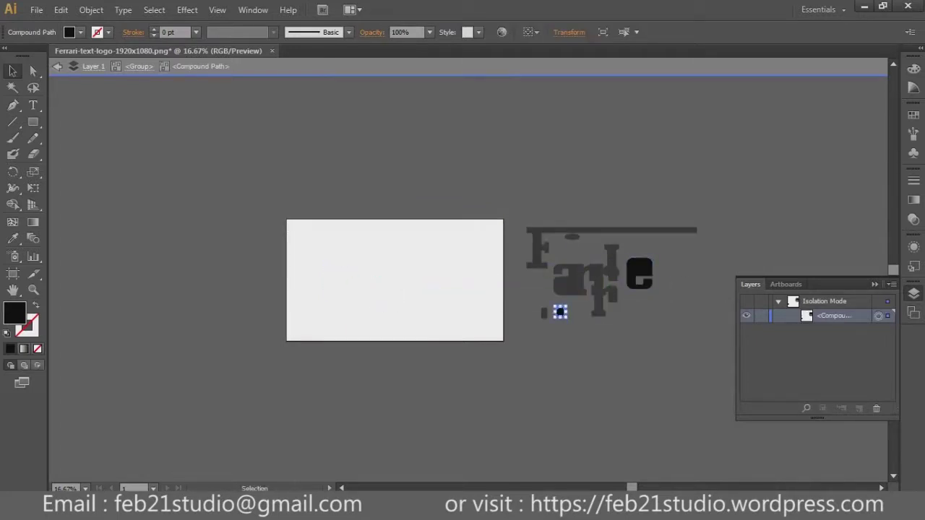
double_click(338, 273)
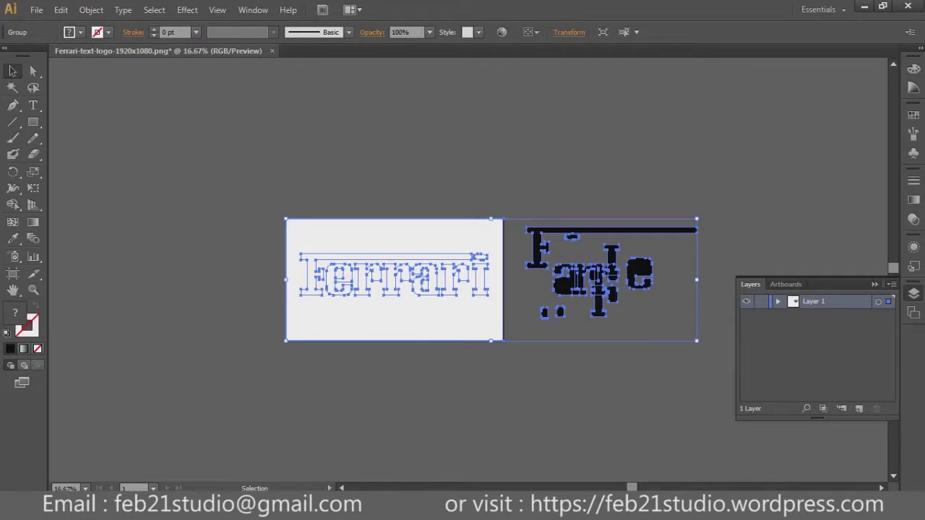
key(ctrl+shift+a)
key(ctrl+a)
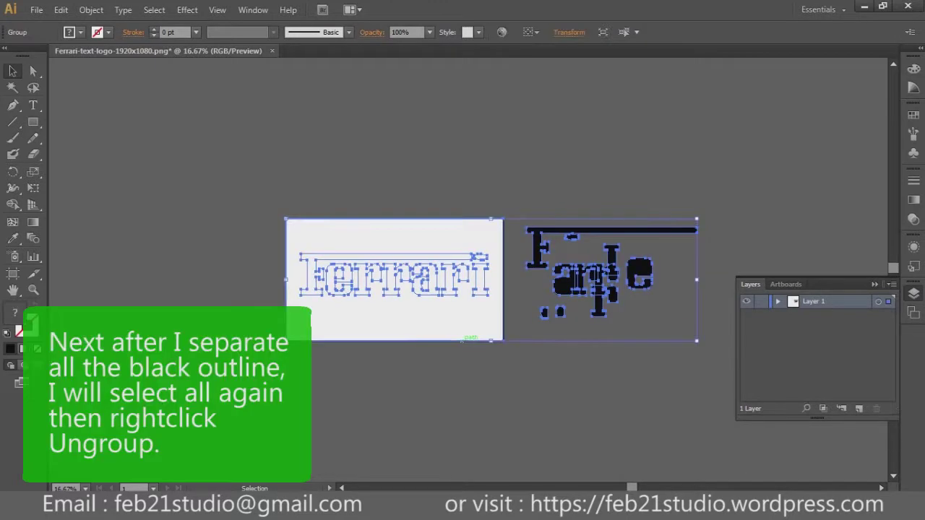
Step: Ungroup the selected traced artwork from the right-click menu, then deselect
right_click(453, 320)
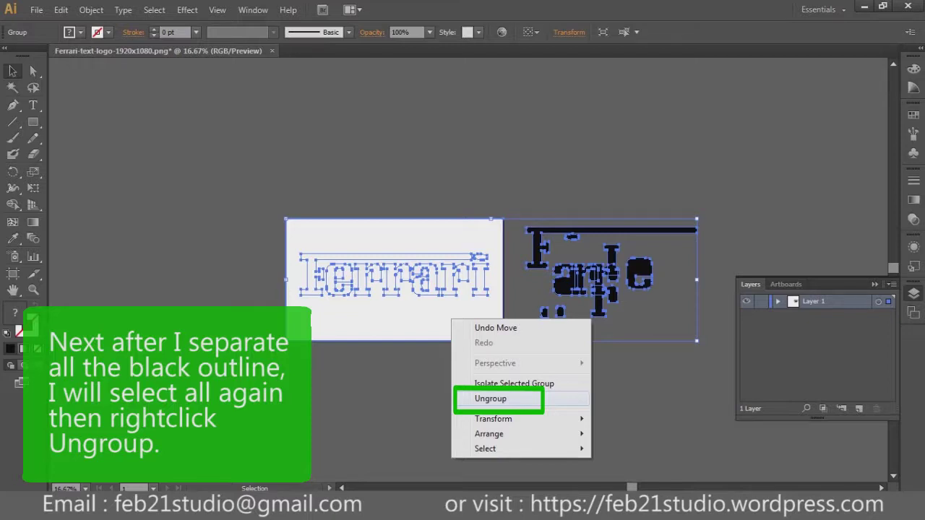
click(496, 398)
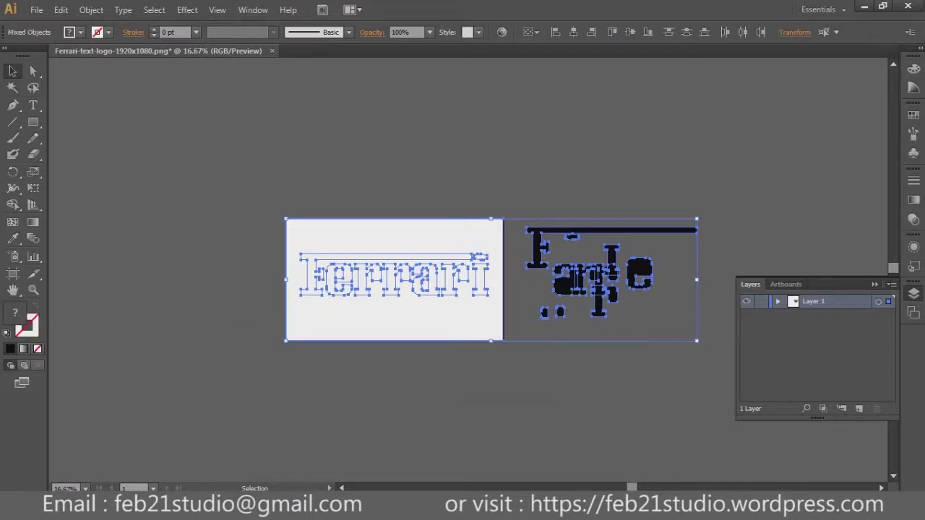
key(ctrl+shift+a)
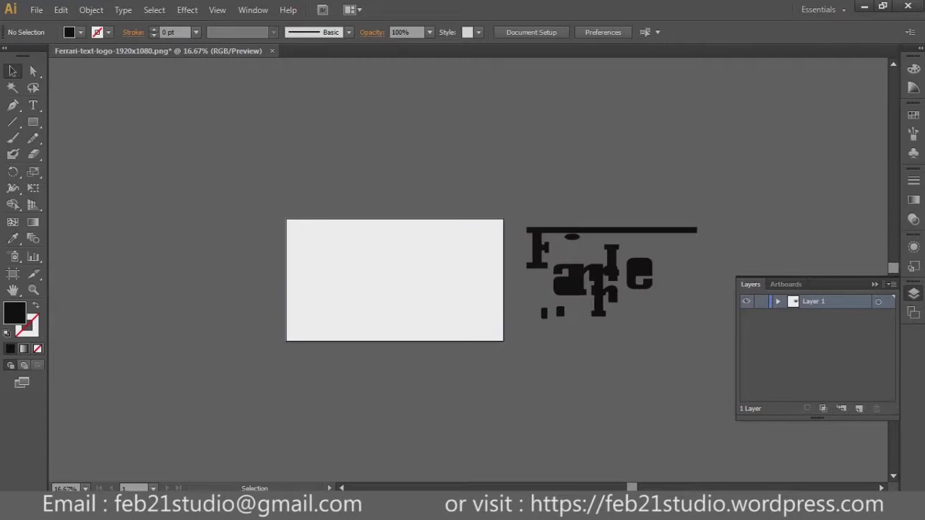
Step: Marquee-select the black letter pieces right of the artboard and delete them
click(502, 338)
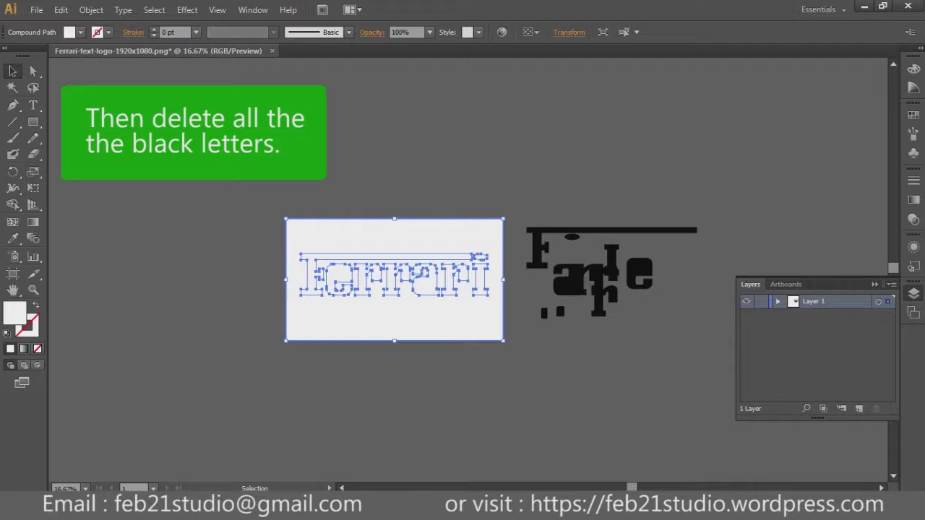
drag(714, 361, 546, 199)
drag(523, 196, 523, 197)
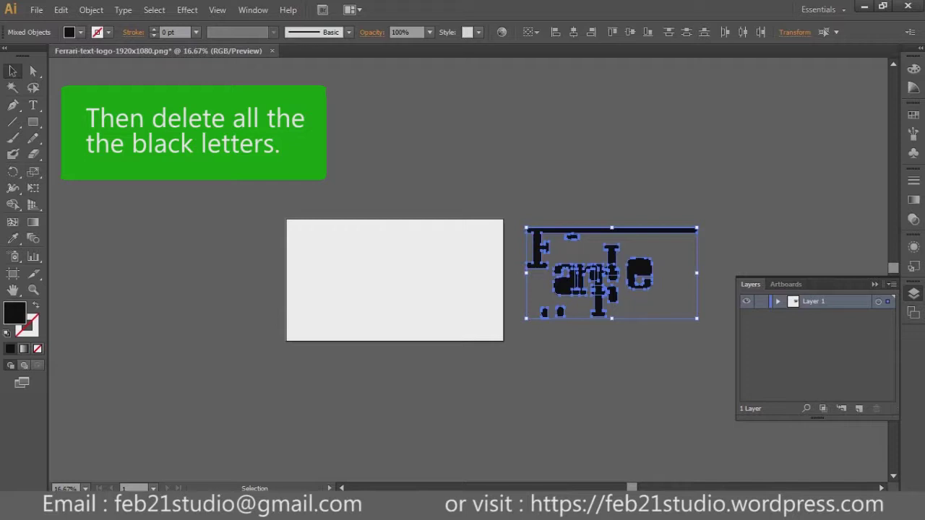
key(Delete)
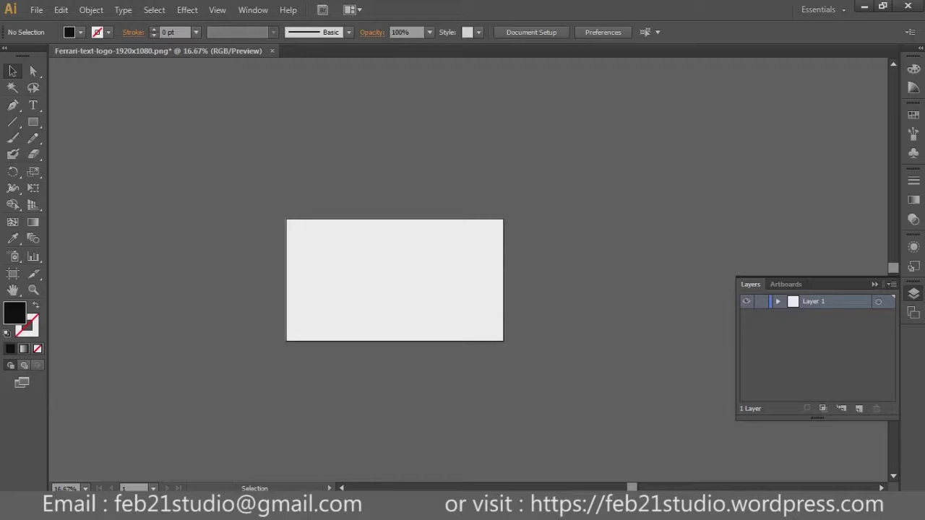
Step: Undo the accidental shift, then select all outline paths and group them
drag(303, 256, 314, 272)
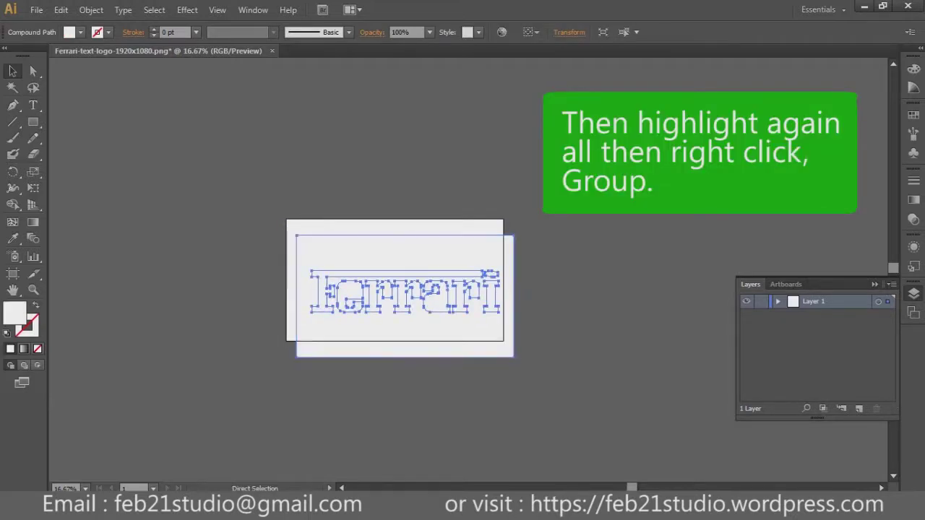
key(ctrl+z)
key(ctrl+a)
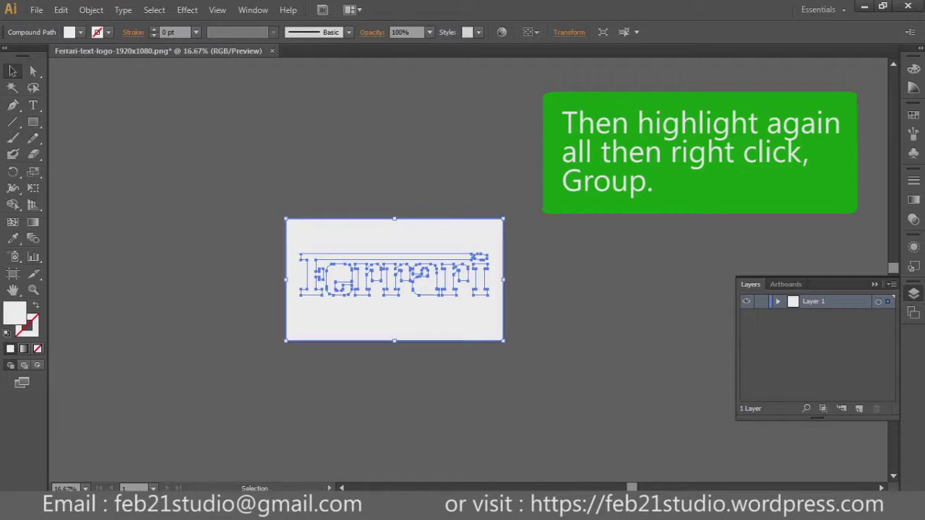
drag(262, 204, 518, 353)
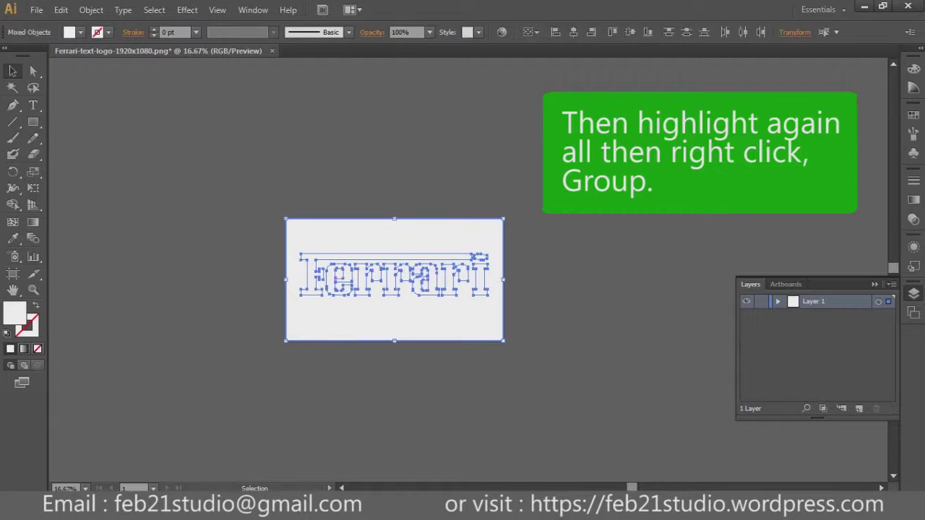
right_click(425, 292)
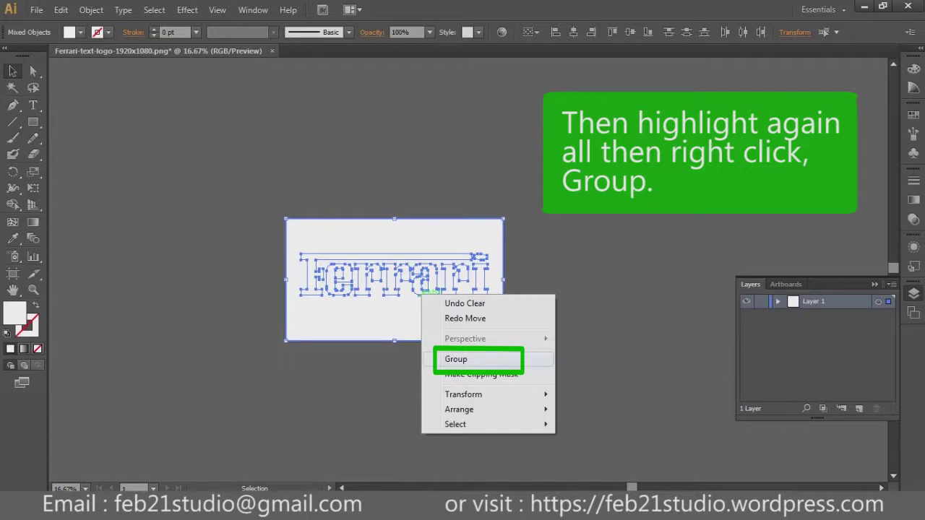
click(456, 359)
Step: Toggle select-all and deselect on the grouped outlines, ending with nothing selected
key(ctrl+shift+a)
key(ctrl+a)
key(ctrl+shift+a)
key(ctrl+a)
key(ctrl+shift+a)
key(ctrl+a)
key(ctrl+shift+a)
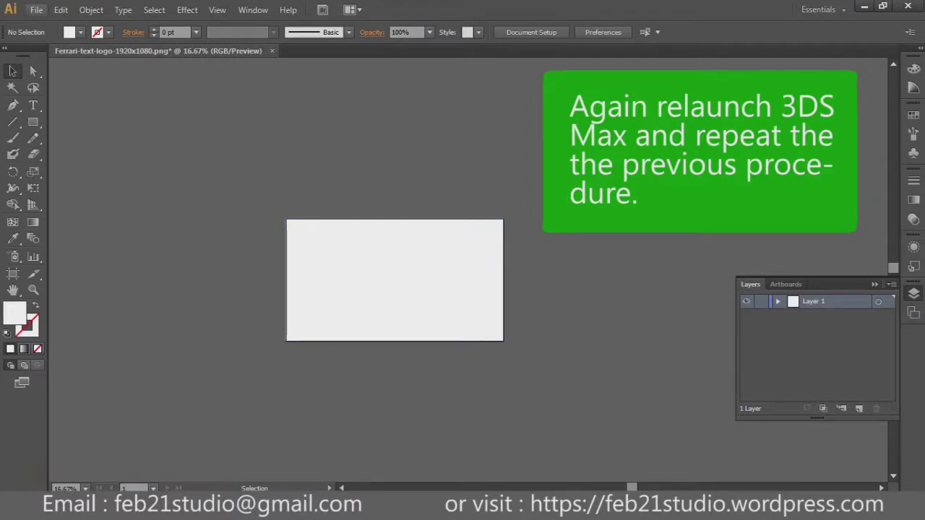
Step: Overwrite Ferrari-text-logo.ai in TEXTURE as Illustrator 8 version, then launch 3ds Max
key(alt+f)
key(a)
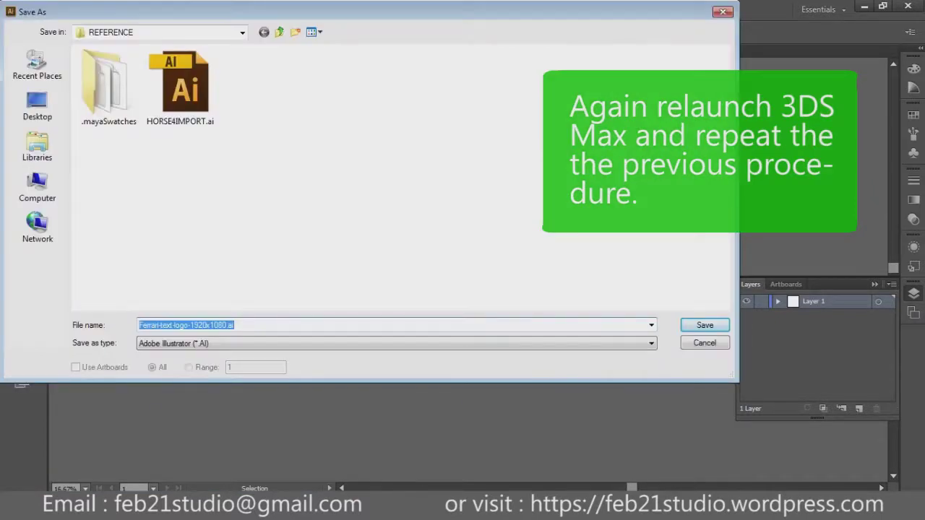
click(279, 32)
double_click(108, 176)
double_click(252, 87)
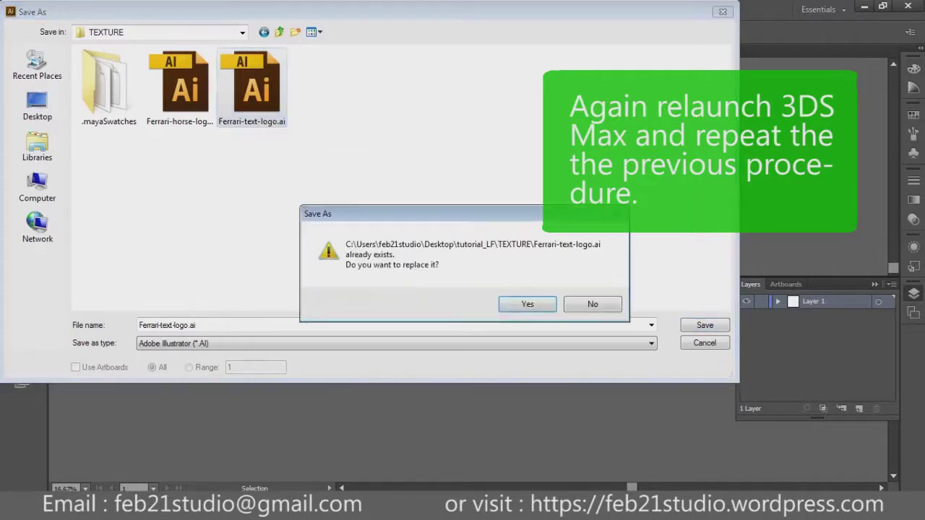
key(Return)
click(408, 56)
click(408, 210)
click(514, 444)
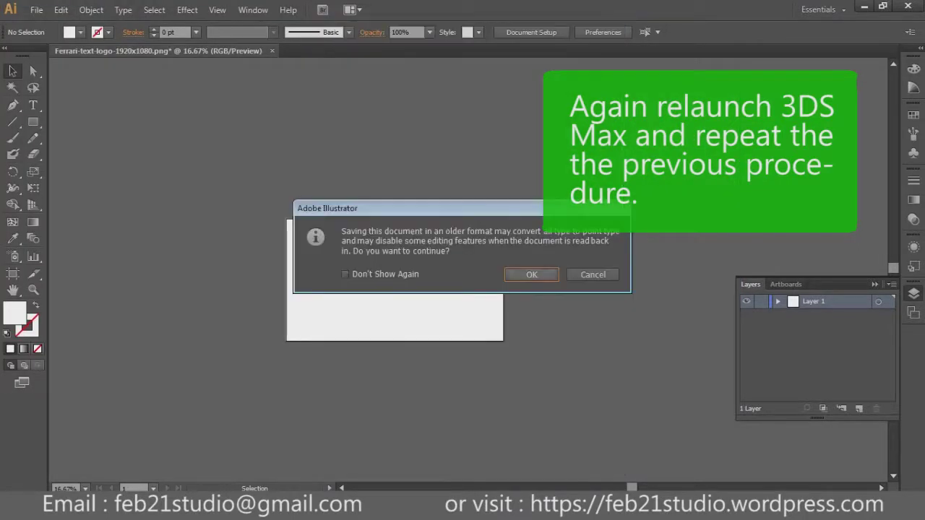
click(532, 275)
key(super)
click(80, 364)
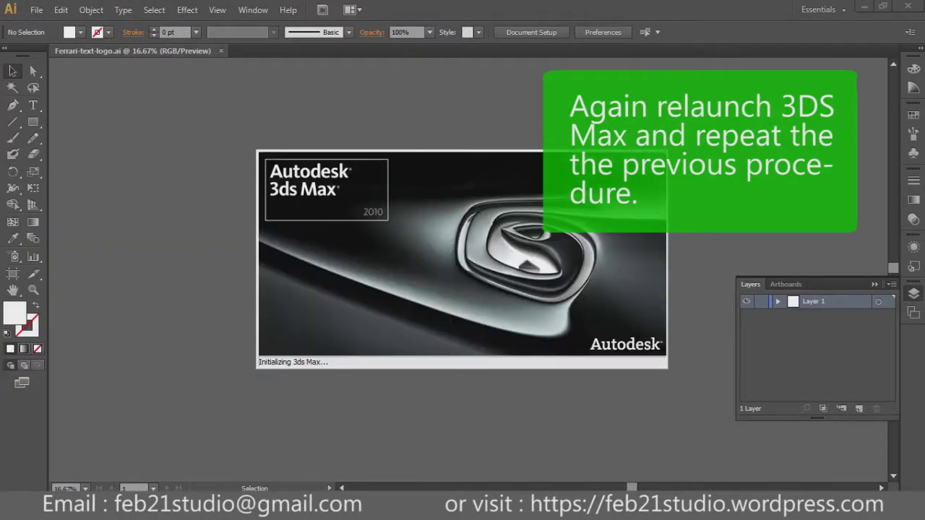
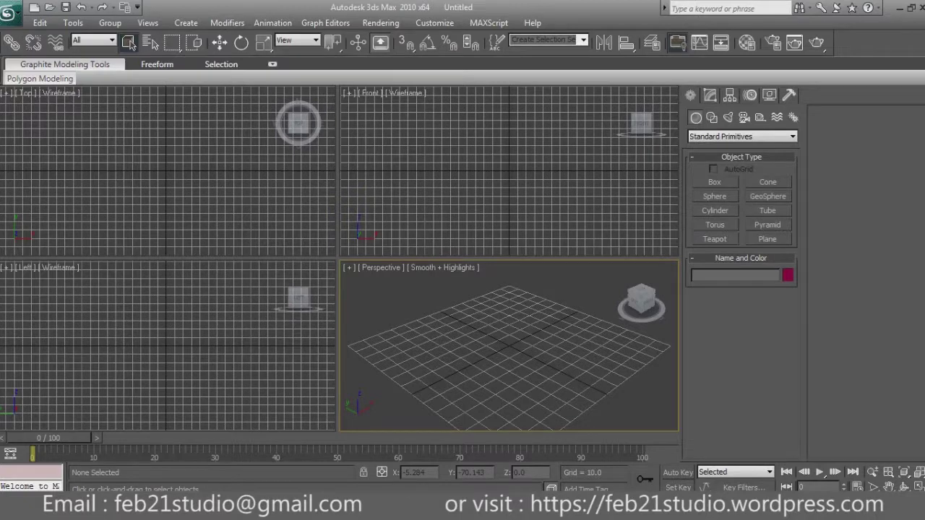
Step: Maximize the Perspective viewport and start a Merge import, browsing to the Desktop
key(alt+w)
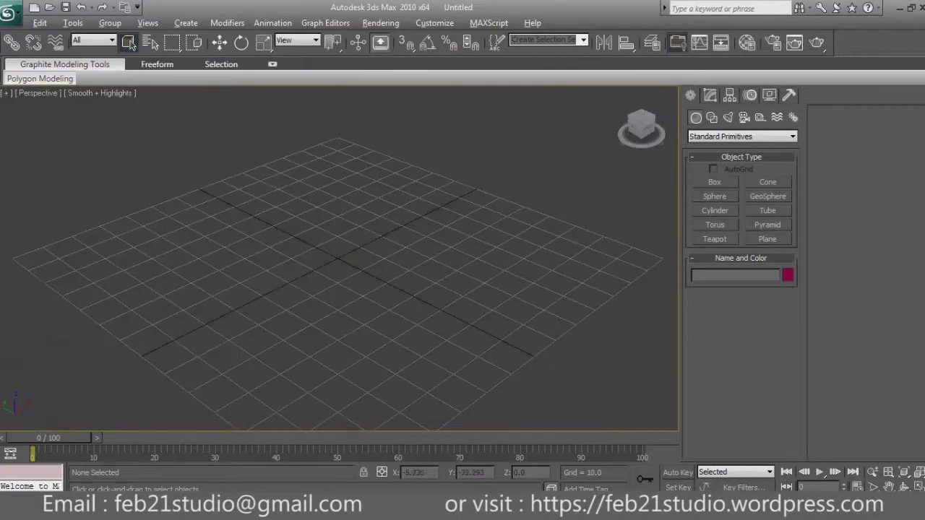
click(9, 13)
click(185, 112)
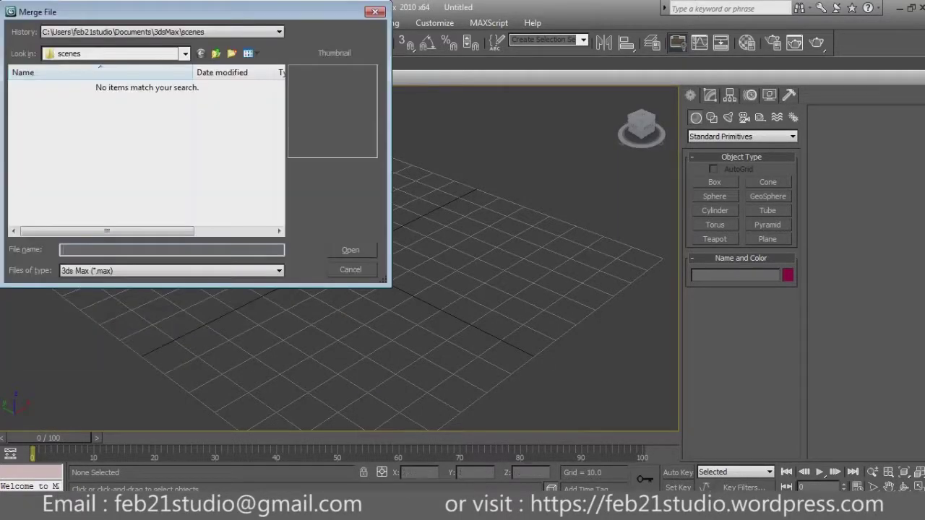
click(185, 53)
click(69, 68)
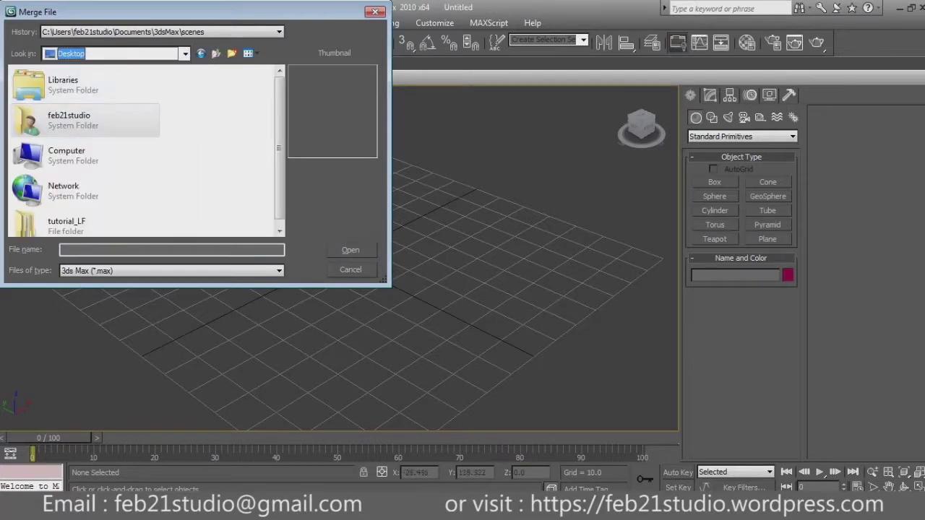
Step: From tutorial_LF\TEXTURE, show all file types and import the Ferrari logo .ai file
double_click(50, 192)
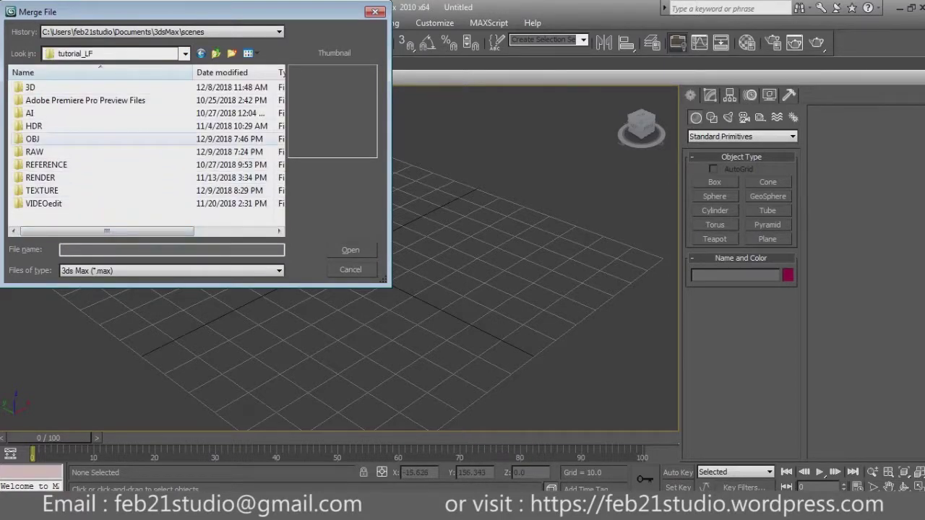
double_click(42, 190)
click(166, 270)
click(72, 300)
click(45, 116)
click(350, 250)
click(492, 268)
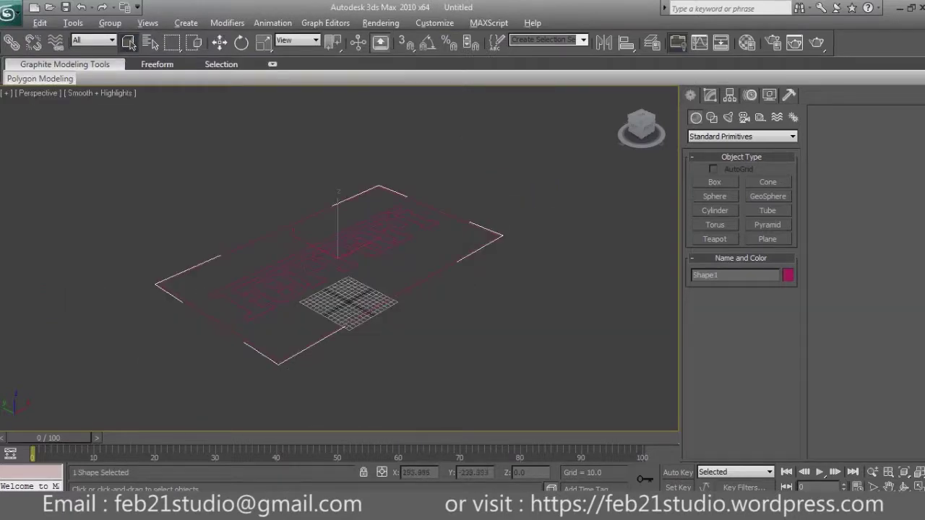
Step: In Top view, work on the outline's bottom-edge vertices, then return to Perspective
key(t)
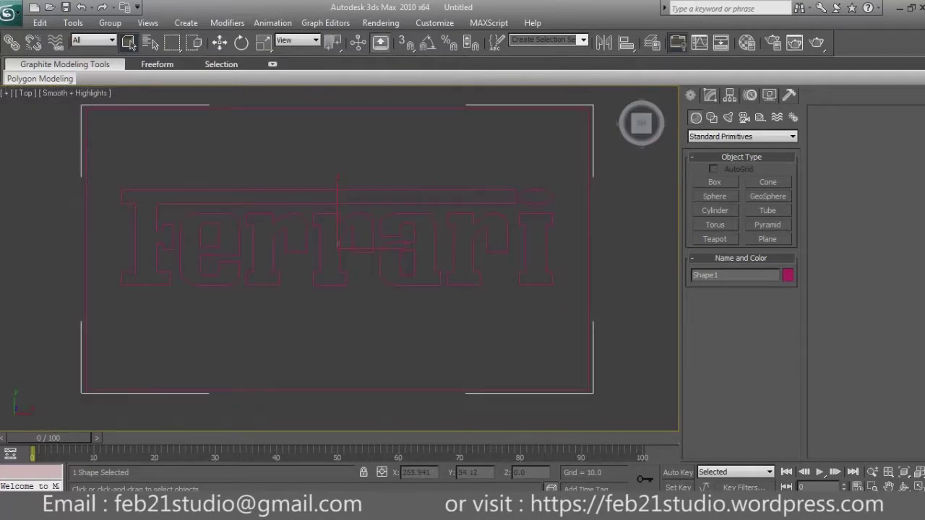
key(1)
drag(203, 316, 512, 357)
key(ctrl+d)
key(p)
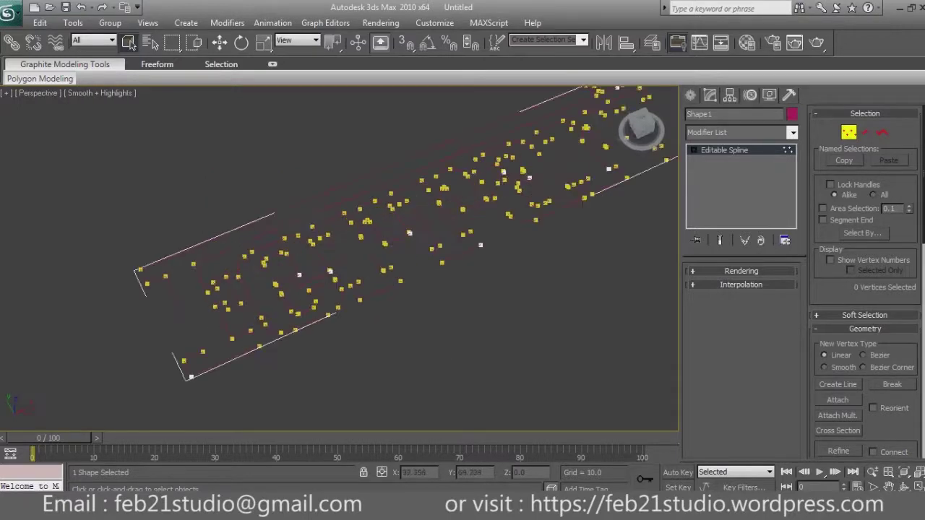
key(1)
Step: Add an Extrude modifier to the Ferrari outline with Amount 29
click(793, 133)
scroll(737, 289, down, 3)
scroll(737, 289, down, 2)
click(711, 309)
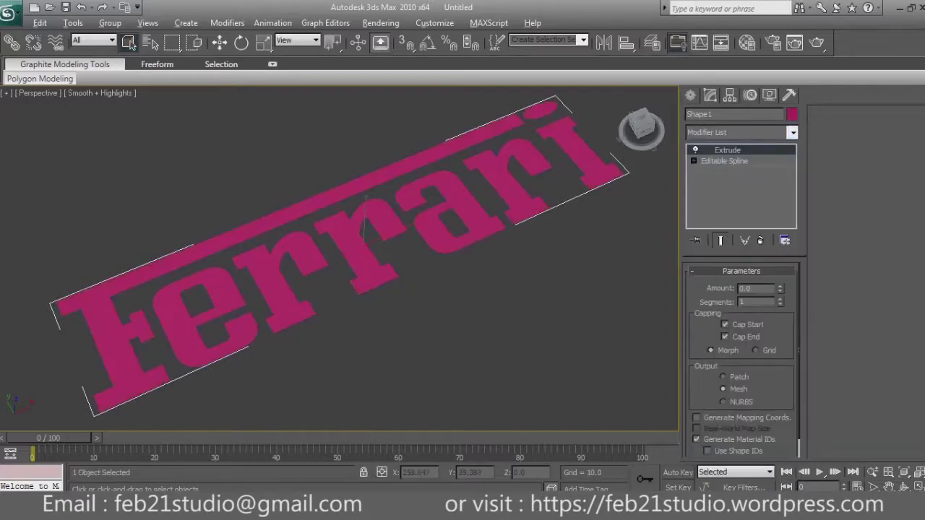
alt+middle_drag(362, 289, 376, 282)
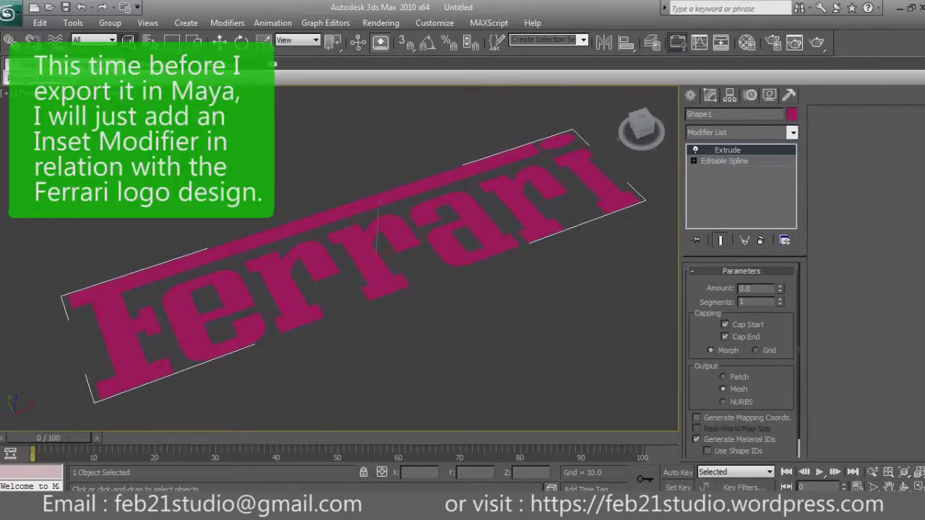
text(29)
key(Return)
Step: Convert the extruded Ferrari text to an Editable Poly
alt+middle_drag(340, 260, 376, 239)
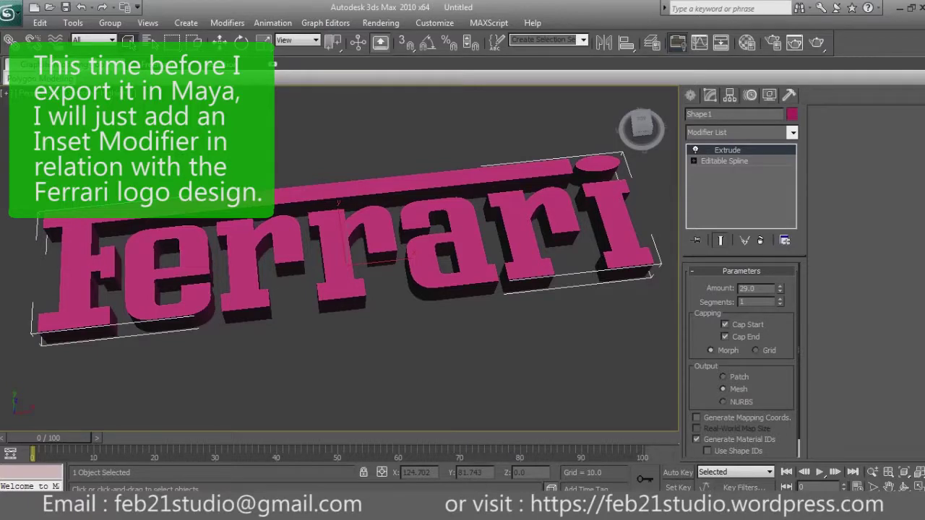
alt+middle_drag(376, 239, 397, 217)
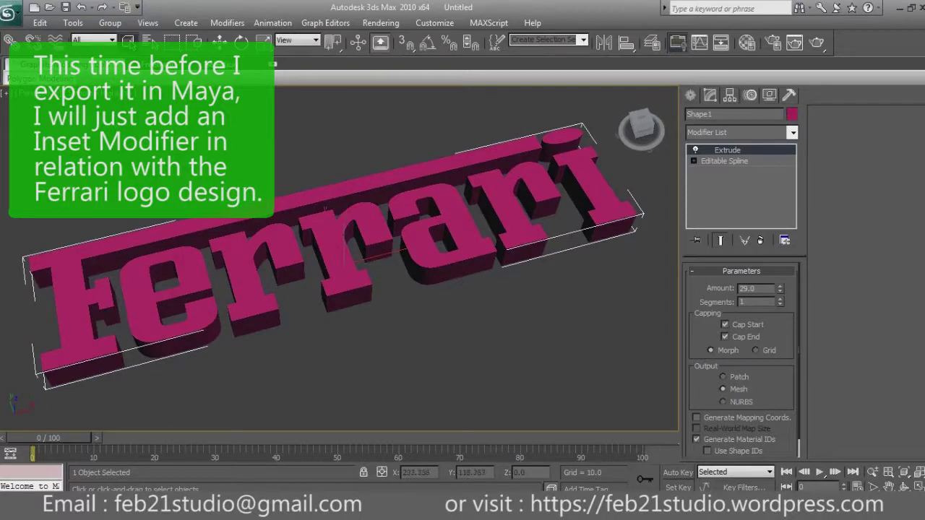
right_click(583, 221)
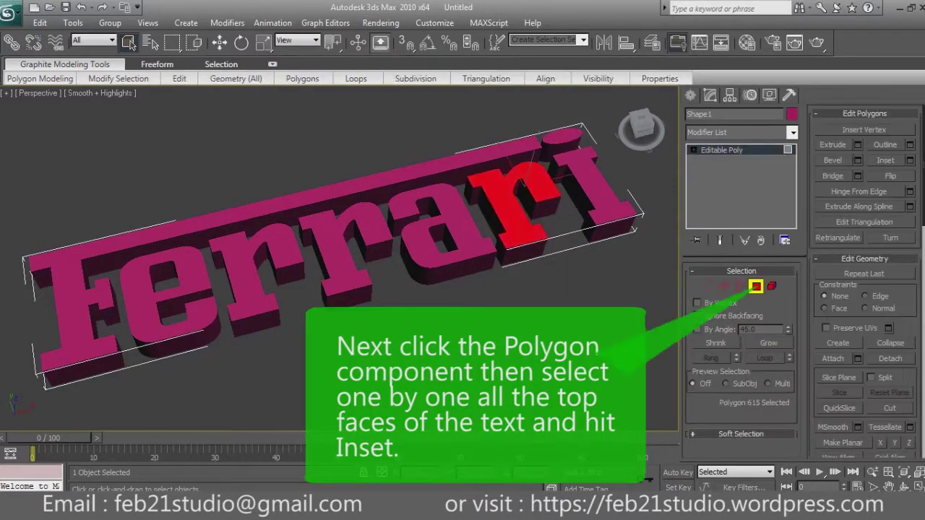
Step: Select the top faces of all eight Ferrari letter shapes, including the i's dot
key(ctrl+d)
scroll(378, 260, down, 3)
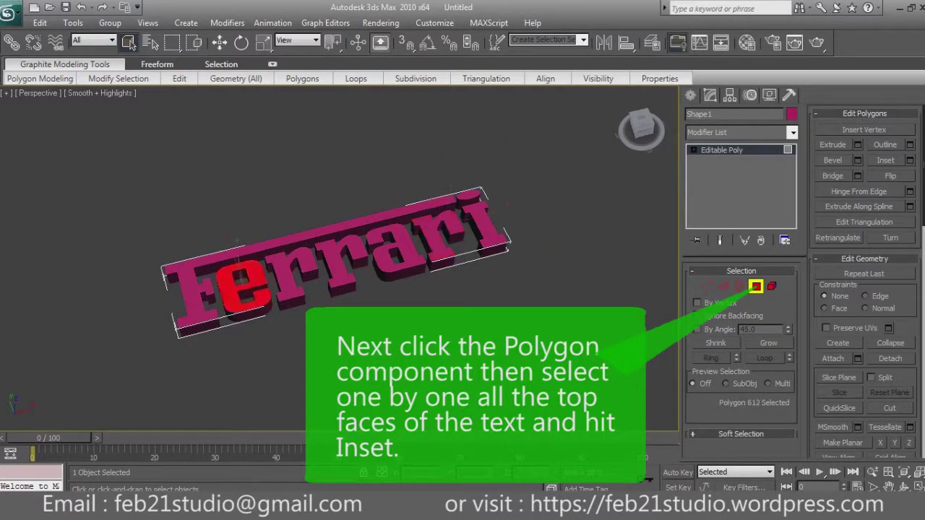
click(244, 285)
ctrl+click(190, 292)
key(F4)
scroll(390, 267, up, 3)
ctrl+click(329, 271)
ctrl+click(405, 253)
ctrl+click(484, 232)
ctrl+click(549, 213)
ctrl+click(618, 206)
ctrl+click(587, 163)
alt+middle_drag(587, 163, 650, 173)
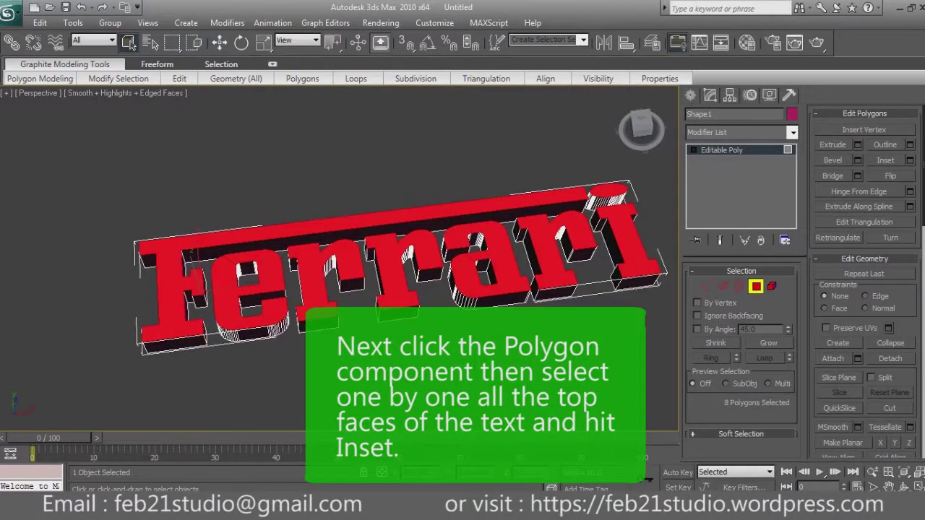
Step: Inset the selected top faces by 4.35
click(910, 160)
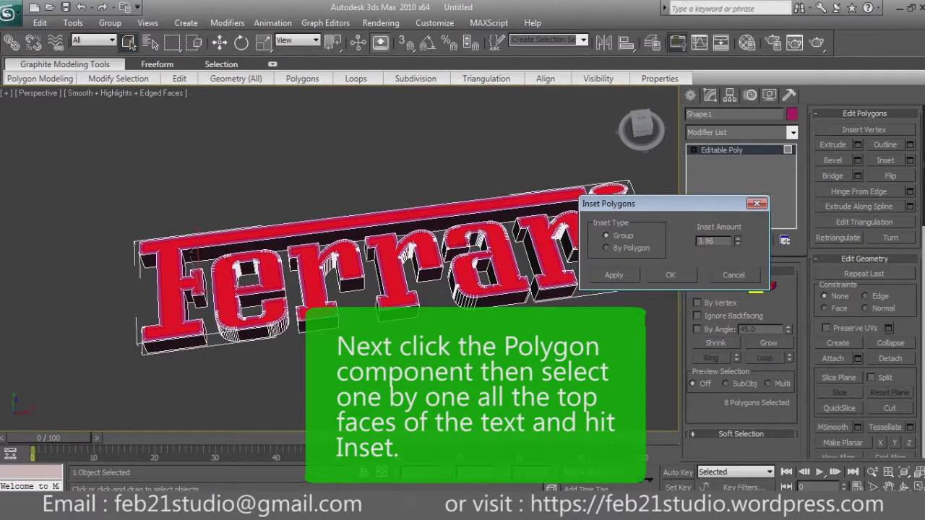
mouse_move(737, 241)
mouse_down()
mouse_move(738, 232)
mouse_move(737, 243)
mouse_up()
text(4.35)
scroll(506, 238, up, 3)
scroll(338, 251, up, 2)
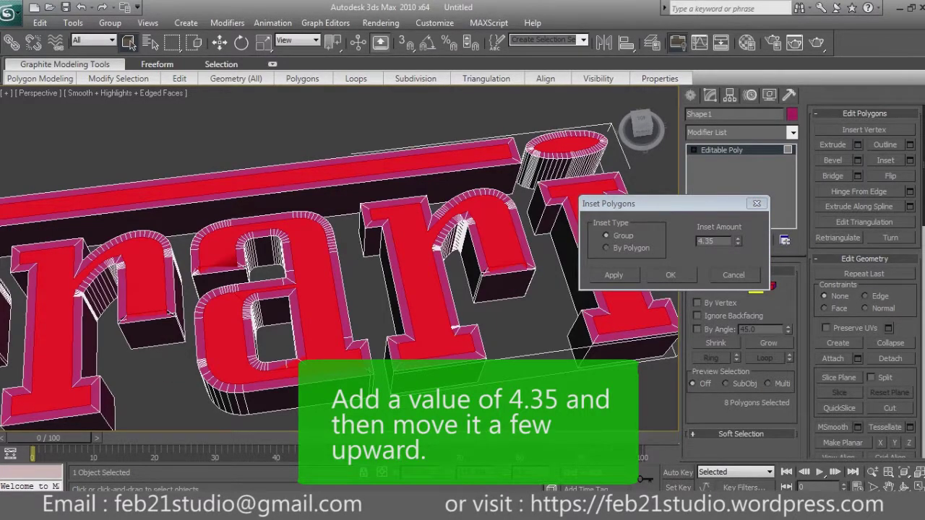
key(Return)
Step: Raise the inset faces slightly and return to object-level editing
alt+middle_drag(361, 253, 404, 239)
key(w)
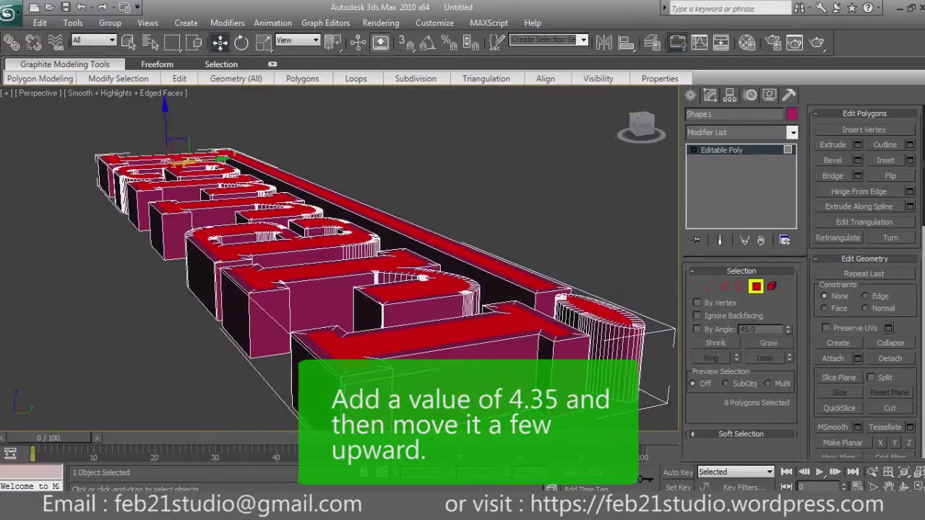
scroll(340, 260, up, 3)
mouse_move(339, 260)
alt+middle_down()
mouse_move(376, 246)
mouse_move(430, 257)
mouse_move(477, 245)
alt+middle_up()
key(4)
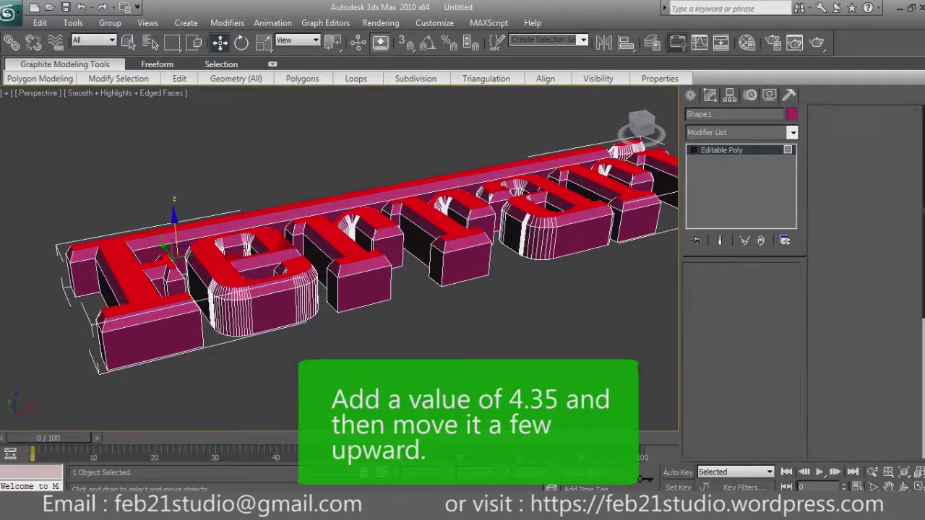
scroll(340, 246, up, 3)
scroll(340, 246, down, 3)
scroll(339, 246, down, 5)
alt+middle_drag(340, 246, 355, 249)
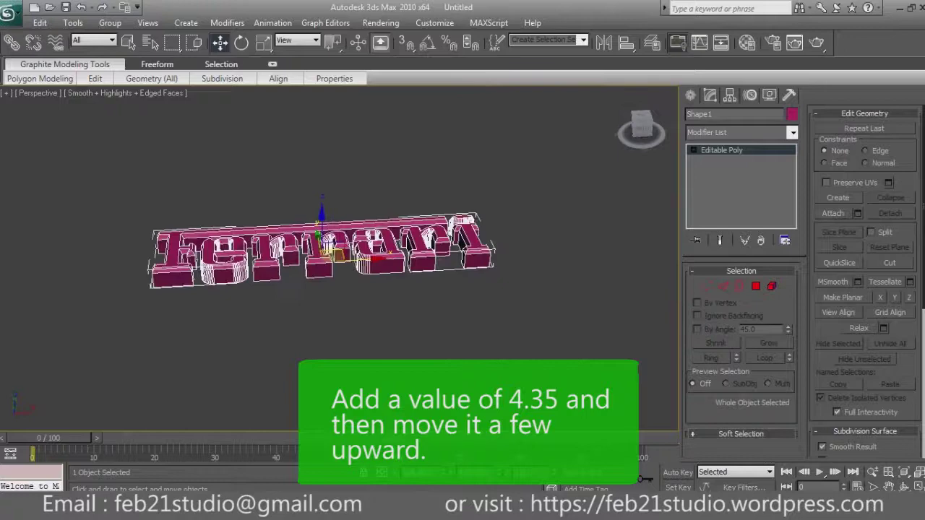
Step: Start exporting the mesh with the gw::OBJ-Exporter format
key(q)
click(11, 14)
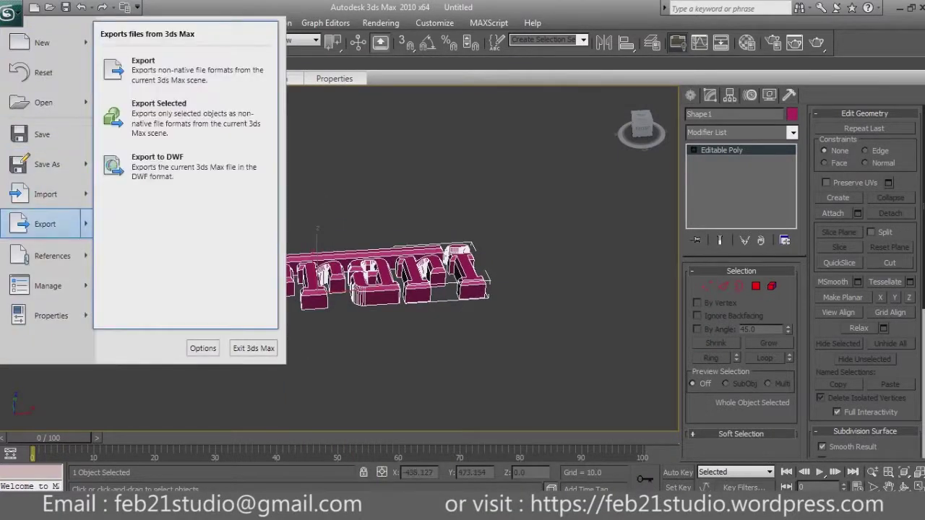
click(123, 89)
click(417, 270)
click(181, 416)
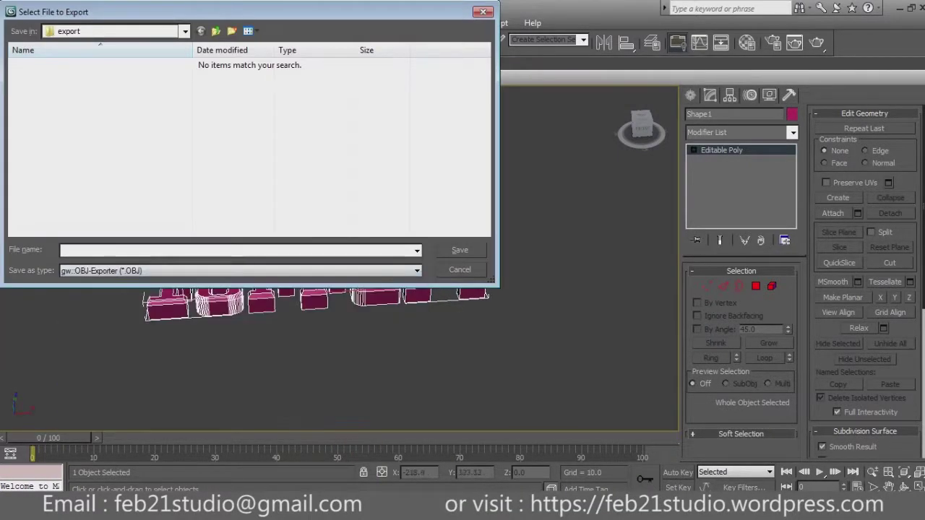
Step: Create a new folder named FERRARIlogo inside tutorial_LF\OBJ
click(201, 31)
click(185, 31)
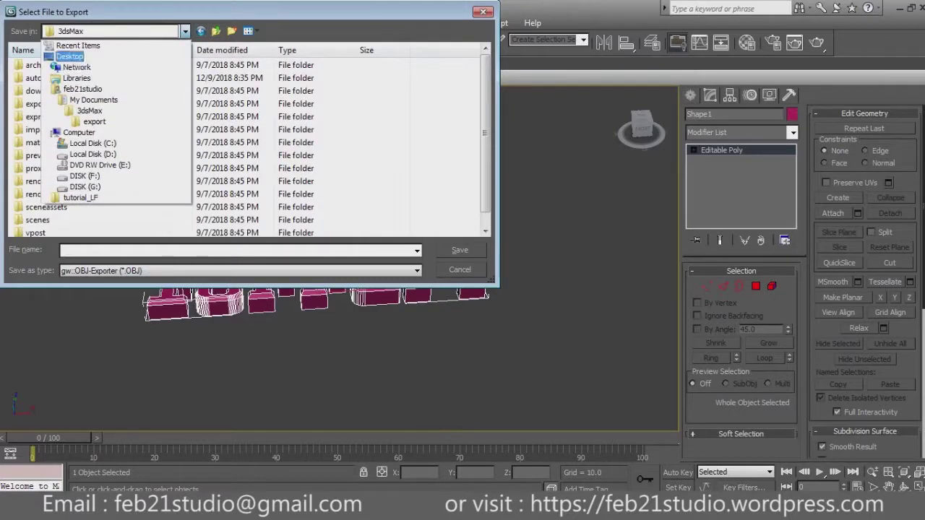
click(68, 45)
double_click(217, 98)
double_click(36, 116)
key(ctrl+shift+n)
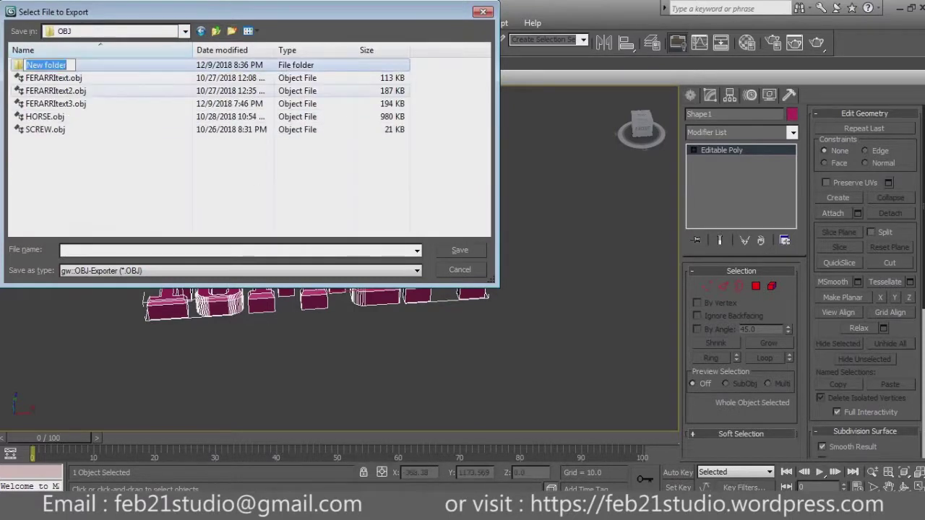
text(FERRARIte)
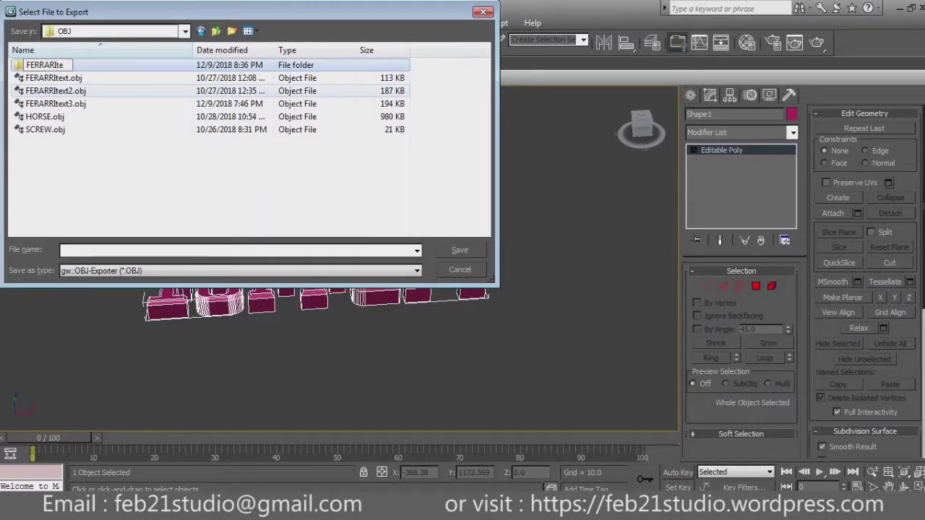
key(BackSpace)
key(BackSpace)
text(logo)
key(Return)
key(Return)
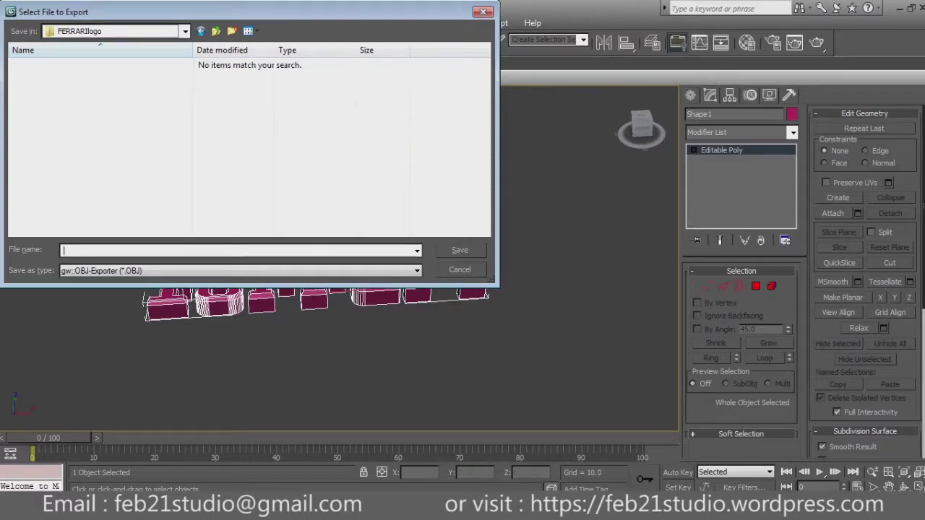
Step: Export the mesh as NEWtext using the Maya OBJ preset
text(NEWtext)
key(Return)
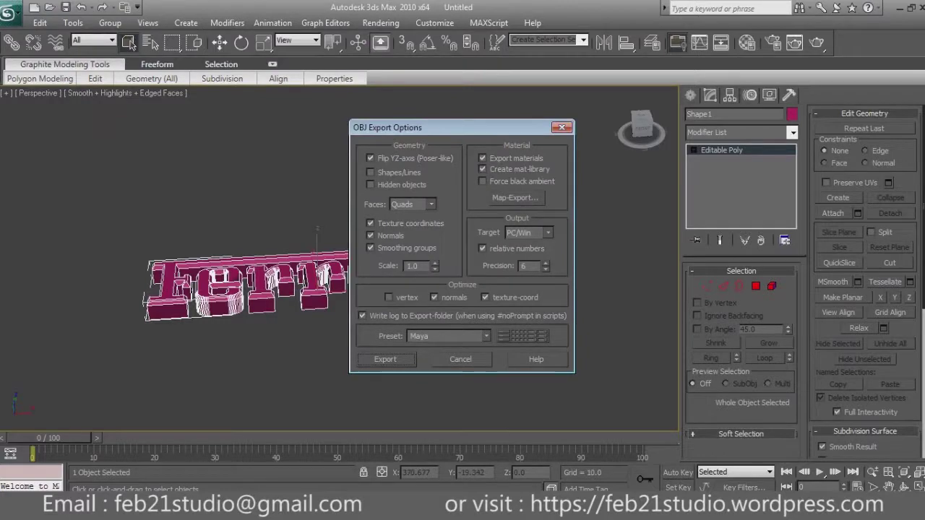
click(448, 336)
click(426, 201)
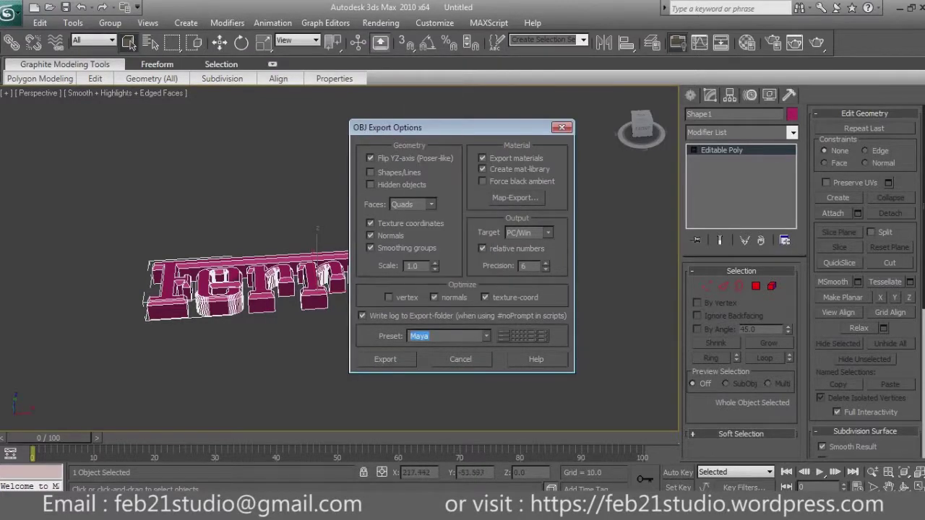
key(Return)
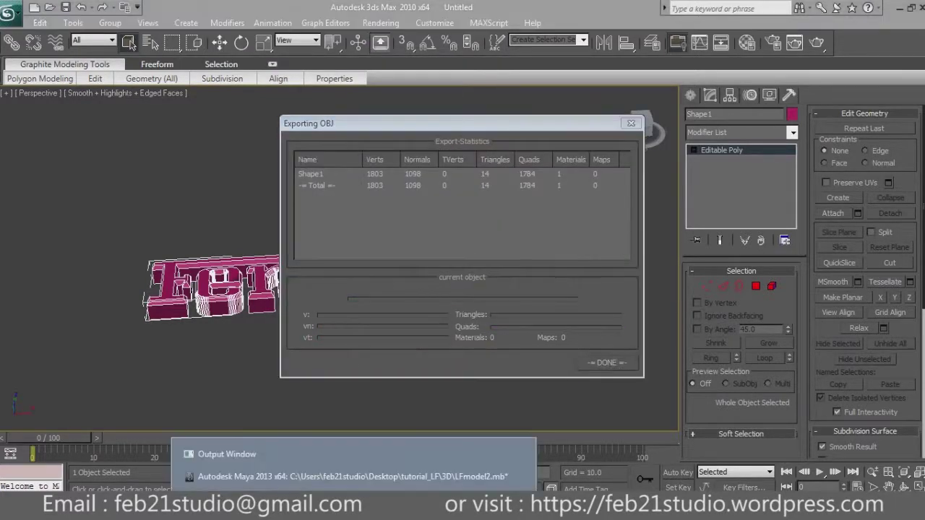
Step: Switch to Maya and open the File > Import dialog
click(181, 501)
click(9, 21)
click(21, 134)
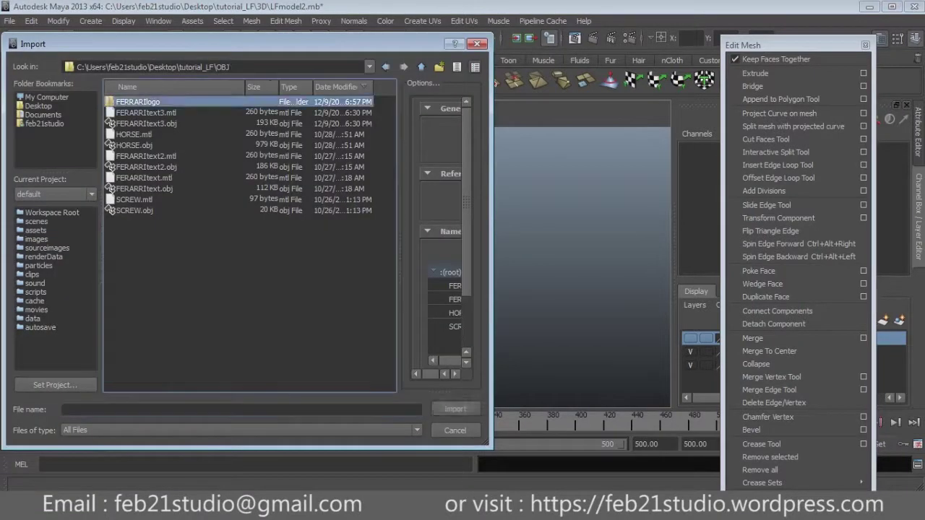
Step: Import the NEWtext OBJ into Maya and orbit to the flawed letter corner
click(144, 112)
key(Return)
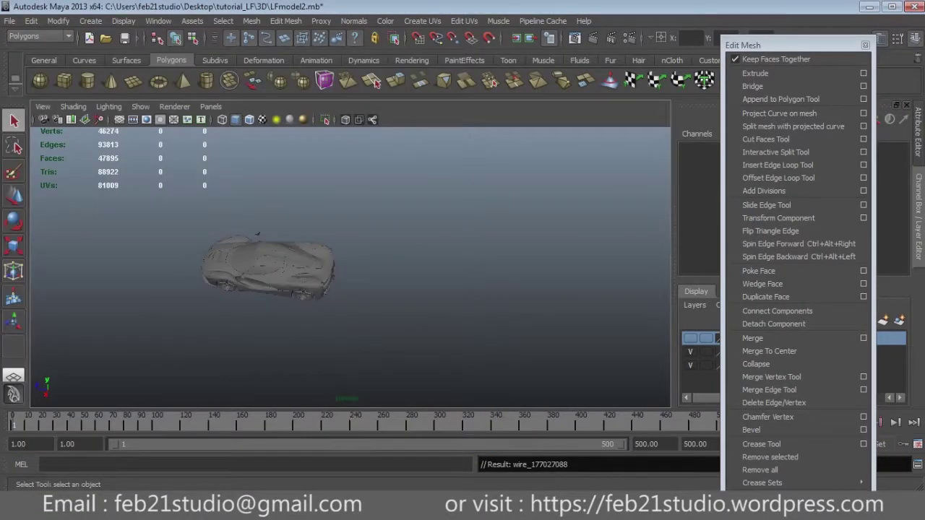
mouse_move(376, 282)
alt+mouse_down()
mouse_move(328, 280)
mouse_move(207, 382)
mouse_move(181, 361)
alt+mouse_up()
scroll(206, 382, up, 10)
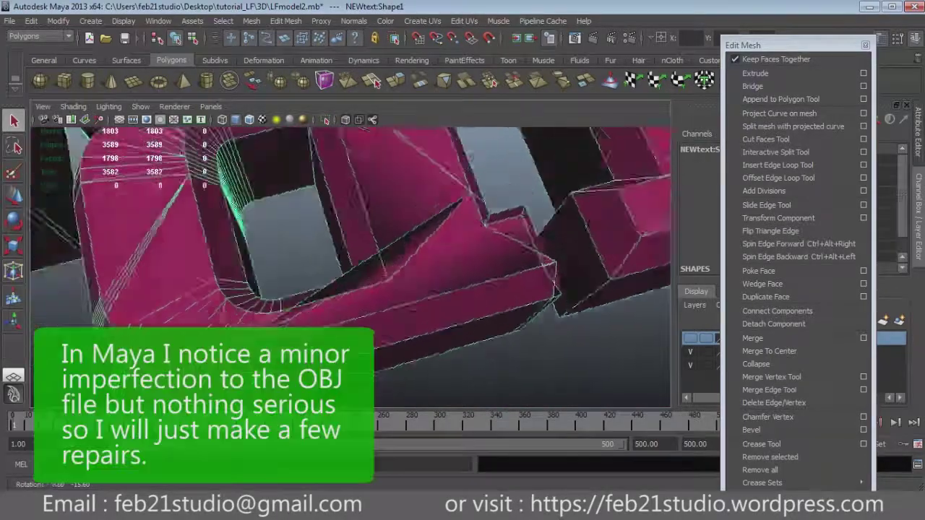
mouse_move(181, 361)
alt+mouse_down()
mouse_move(217, 361)
mouse_move(224, 347)
alt+mouse_up()
Step: Select the stray corner vertex and weld it with Merge To Center
key(F9)
click(427, 248)
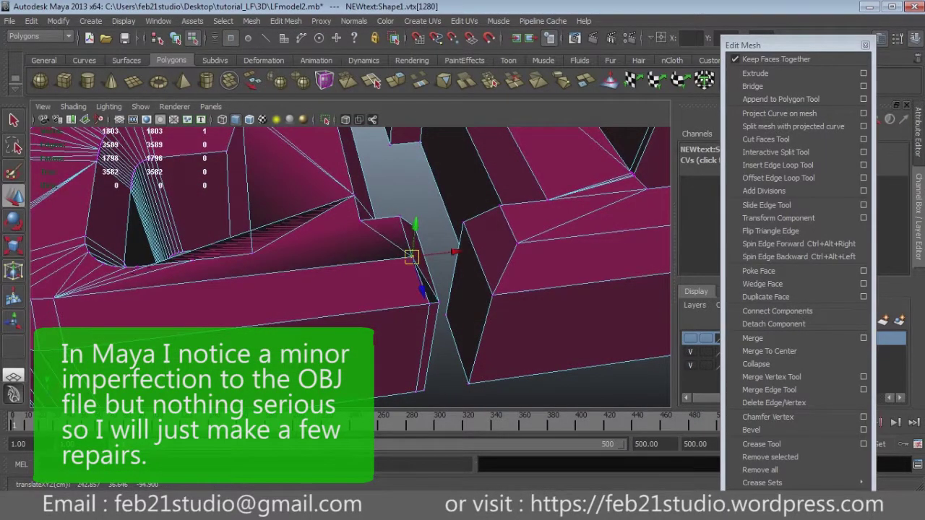
key(4)
key(5)
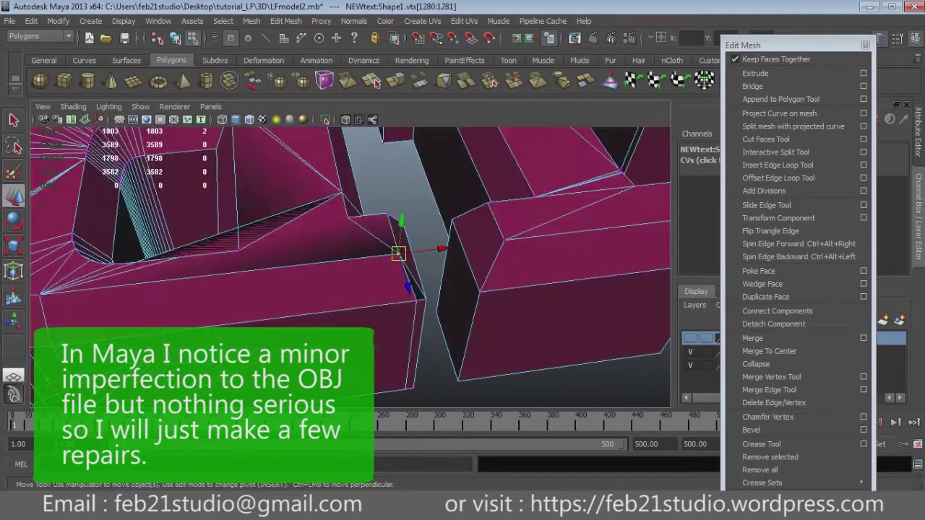
mouse_move(361, 289)
alt+mouse_down()
mouse_move(361, 300)
mouse_move(350, 297)
alt+mouse_up()
key(4)
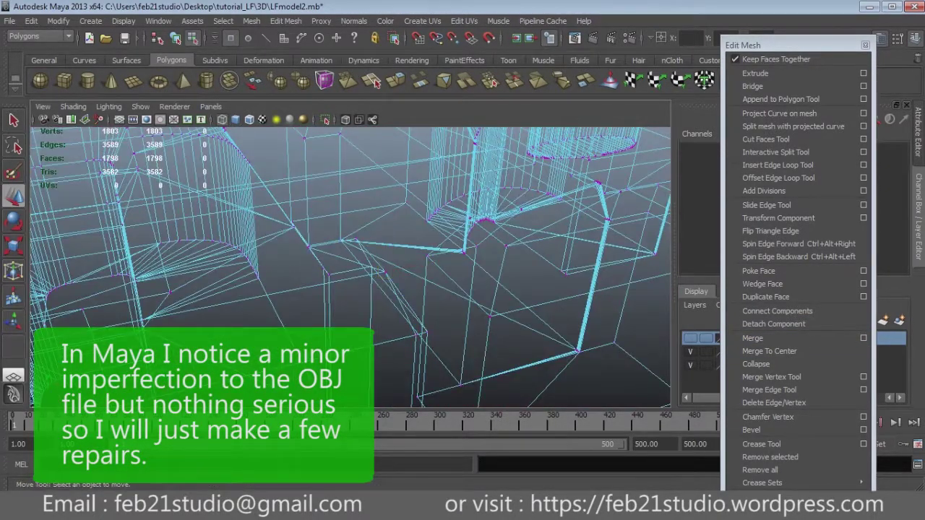
click(770, 352)
alt+drag(362, 290, 376, 274)
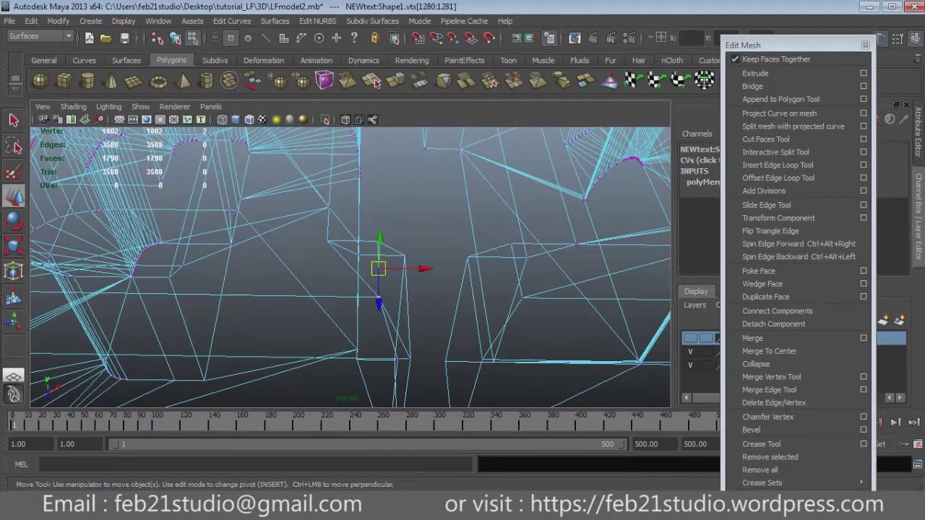
Step: Delete the text mesh's construction history and center its pivot
key(F8)
key(5)
mouse_move(362, 289)
alt+mouse_down()
mouse_move(339, 282)
mouse_move(394, 303)
mouse_move(376, 275)
mouse_move(311, 275)
alt+mouse_up()
key(4)
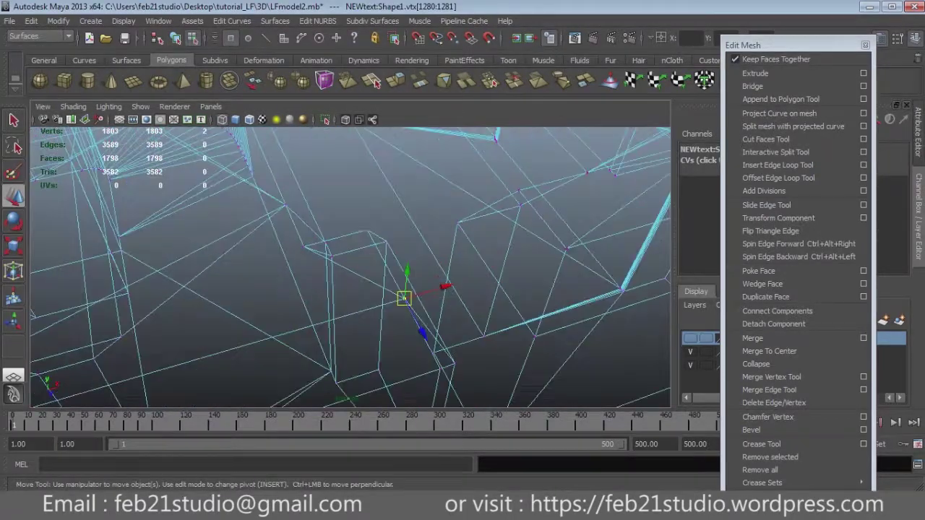
key(F8)
key(f)
alt+drag(347, 274, 326, 260)
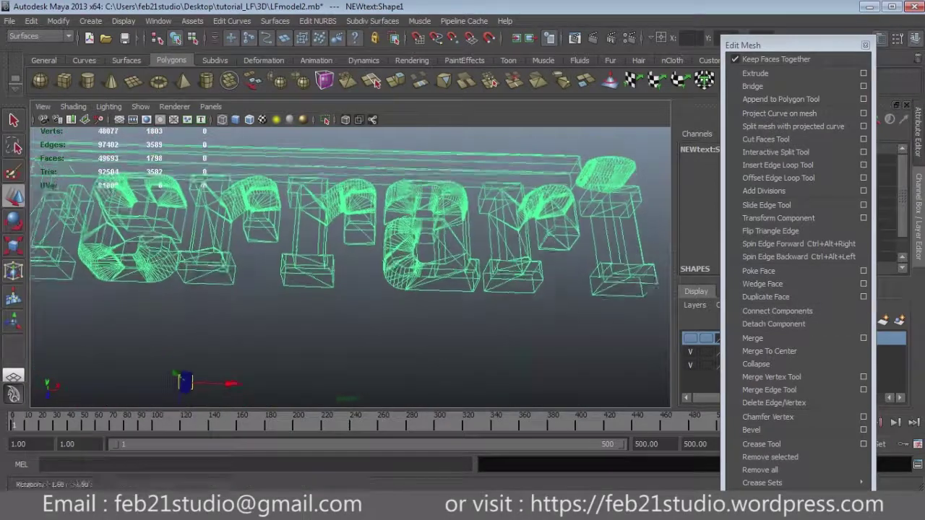
click(34, 20)
mouse_move(64, 160)
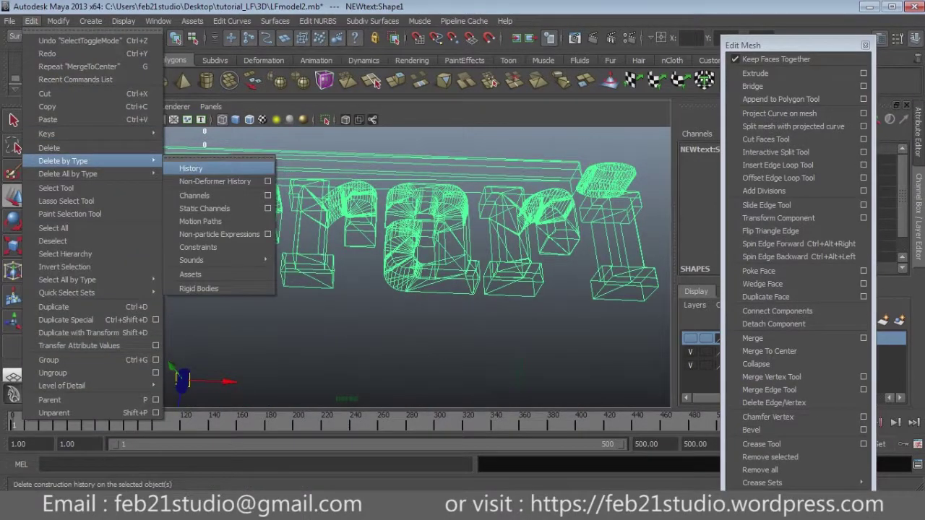
click(217, 166)
click(58, 20)
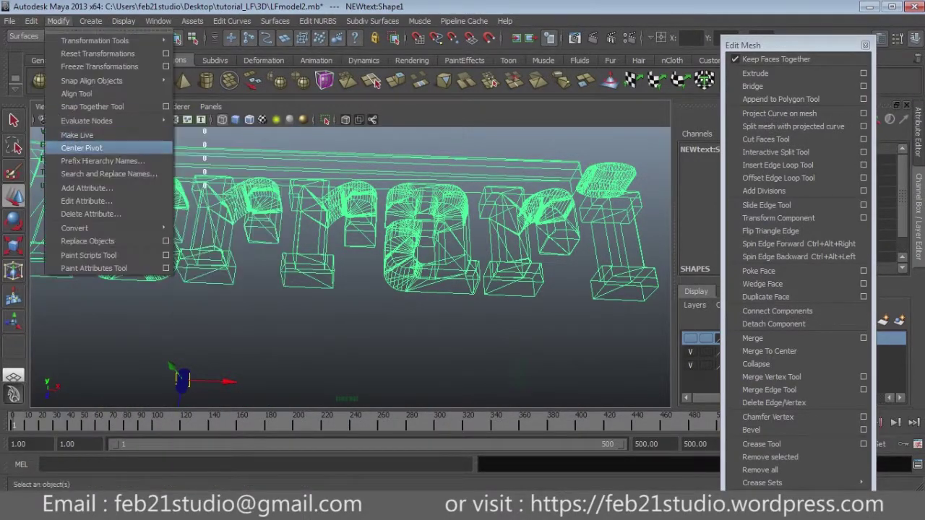
click(80, 147)
Step: Select the single stray vertex at the gap between letters
alt+drag(347, 275, 318, 260)
key(5)
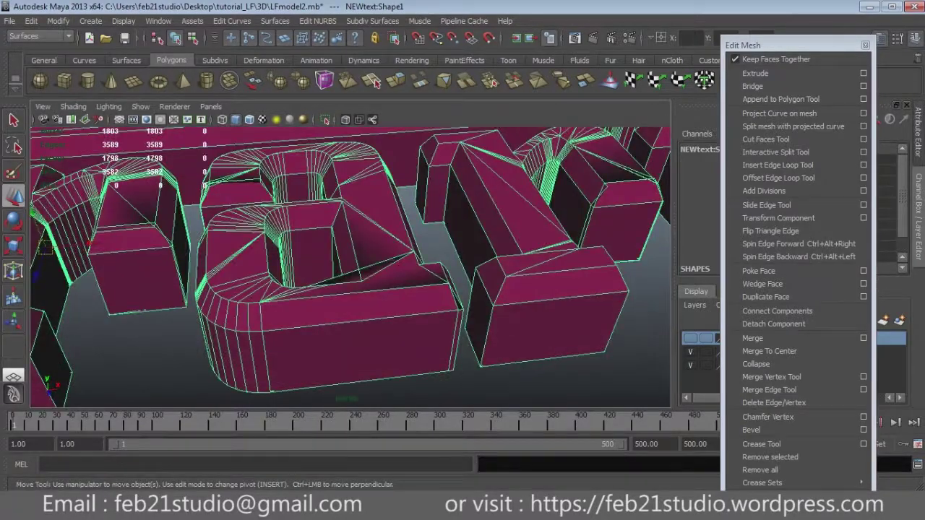
key(F11)
scroll(347, 268, up, 3)
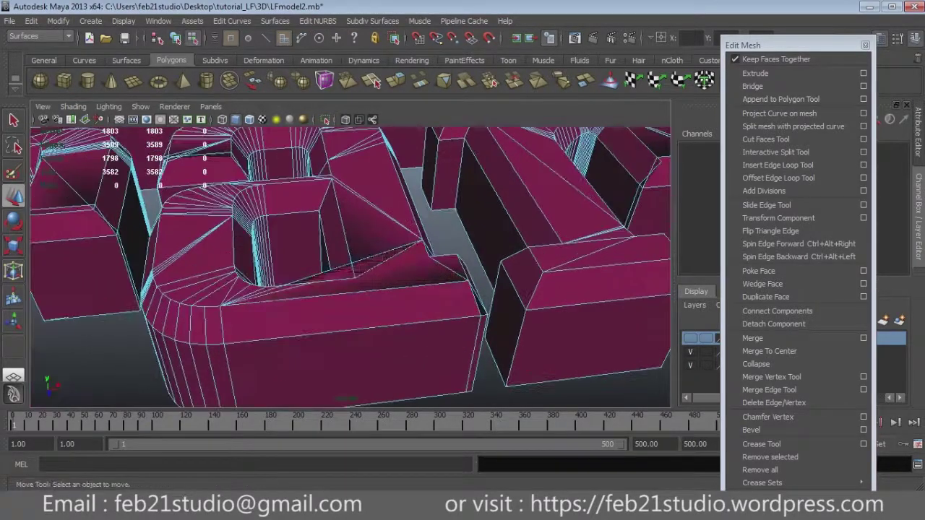
mouse_move(347, 268)
alt+mouse_down()
mouse_move(311, 261)
mouse_move(318, 253)
alt+mouse_up()
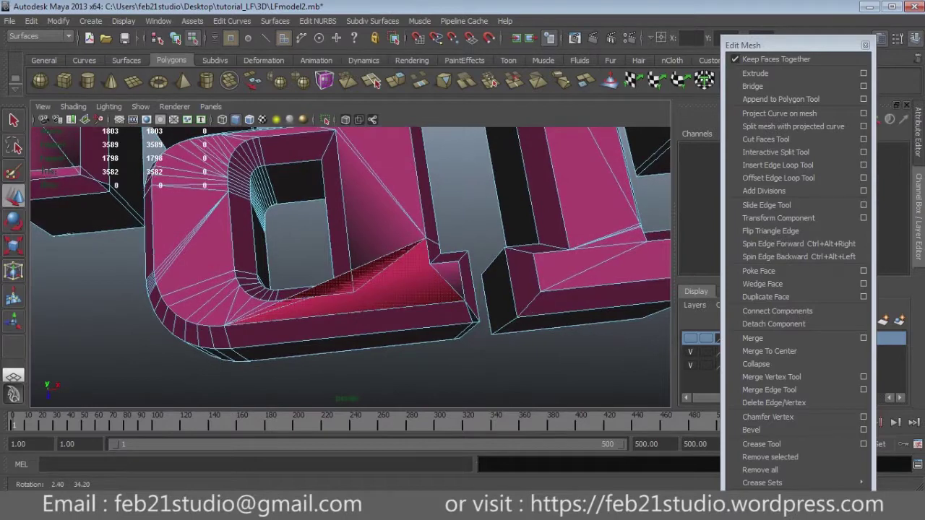
scroll(347, 268, up, 3)
key(4)
click(443, 287)
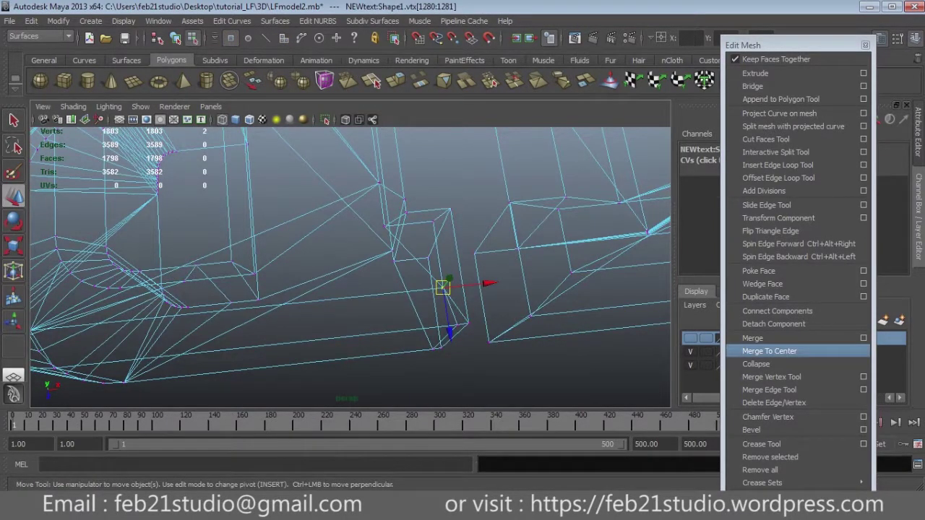
alt+drag(347, 267, 318, 246)
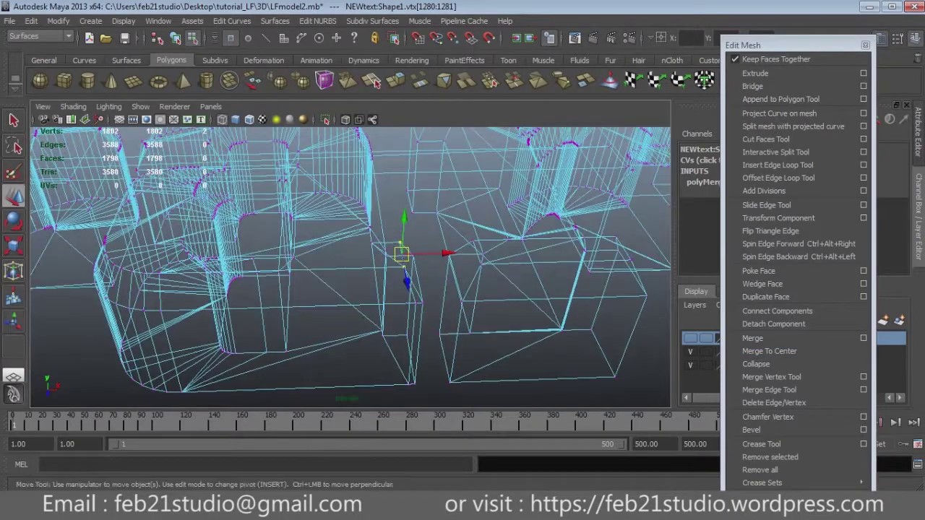
click(470, 267)
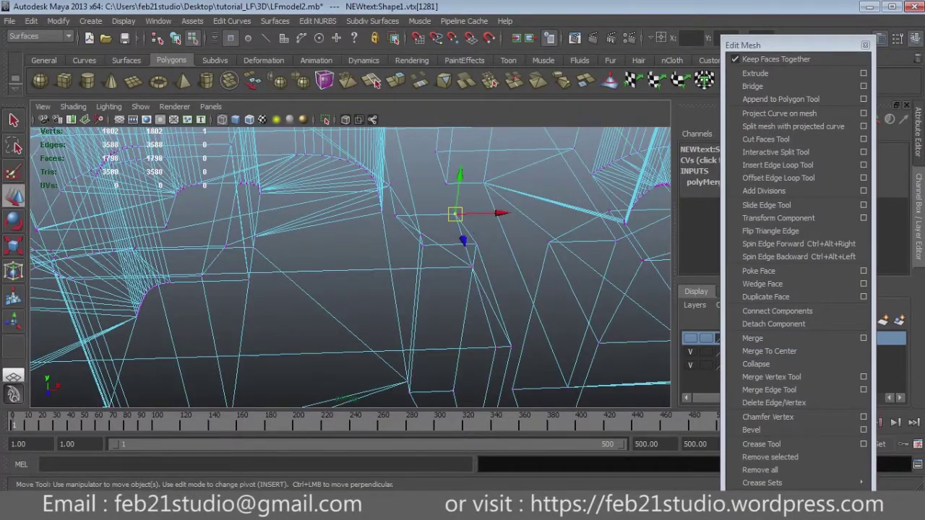
Step: Select the neighbouring corner vertex, undo a vertex move, and start the Interactive Split Tool
alt+drag(434, 231, 405, 238)
click(428, 237)
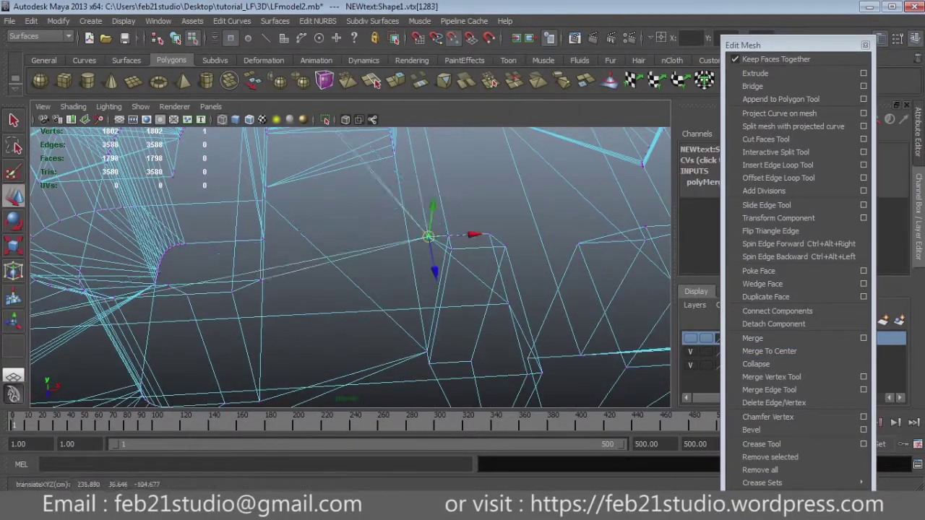
alt+drag(347, 268, 376, 245)
key(5)
mouse_move(462, 214)
alt+mouse_down()
mouse_move(467, 229)
mouse_move(488, 228)
alt+mouse_up()
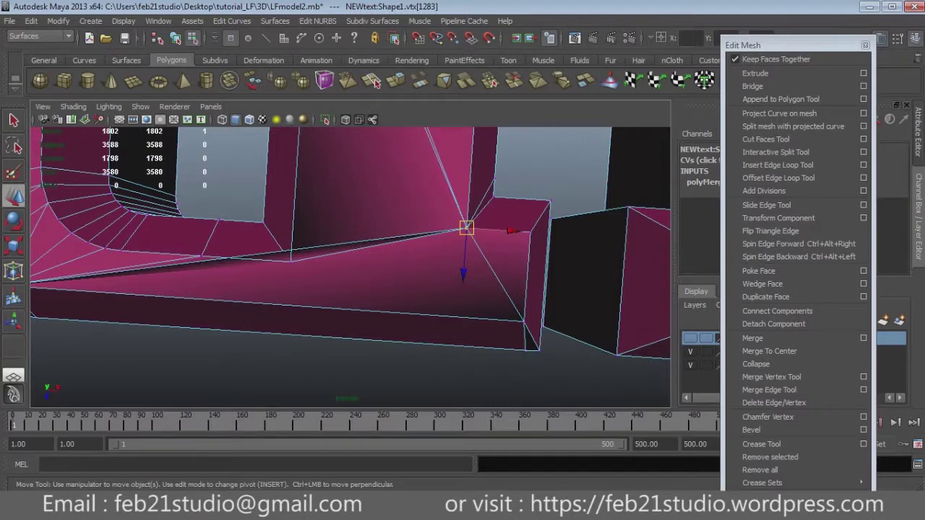
key(ctrl+z)
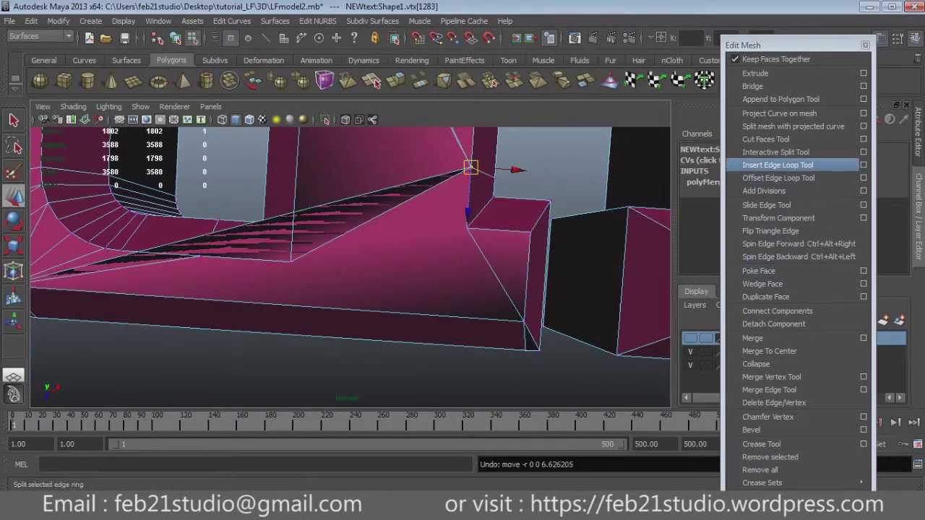
click(775, 151)
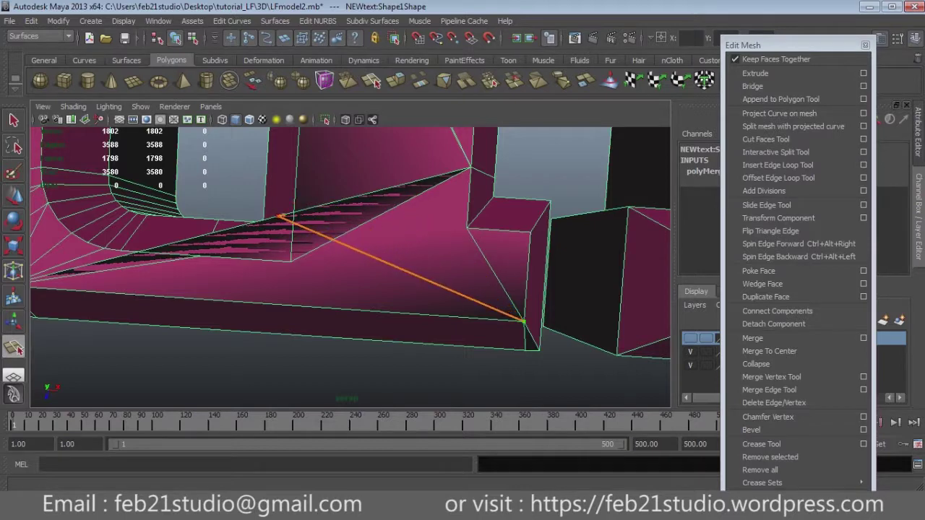
Step: Finish the split edge, pull its new vertex down and merge it with its neighbour
key(Return)
key(4)
key(w)
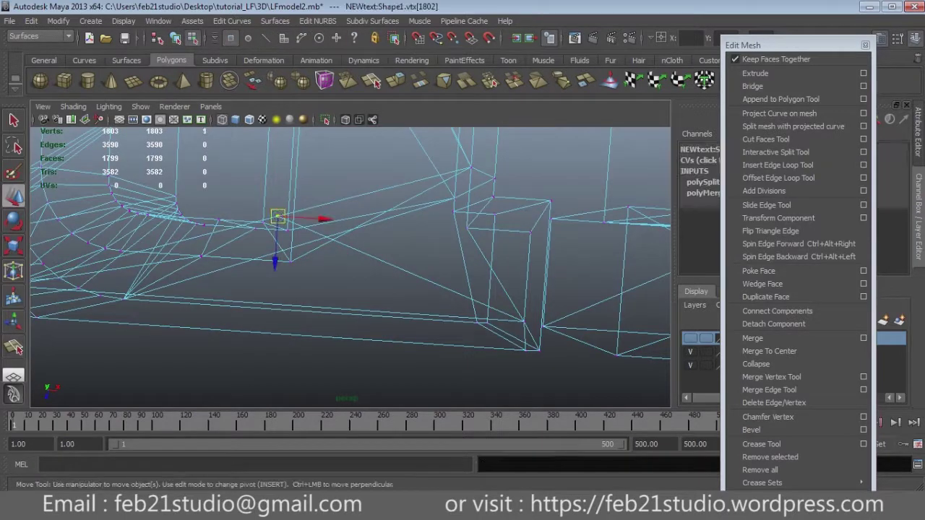
drag(278, 216, 290, 262)
click(752, 337)
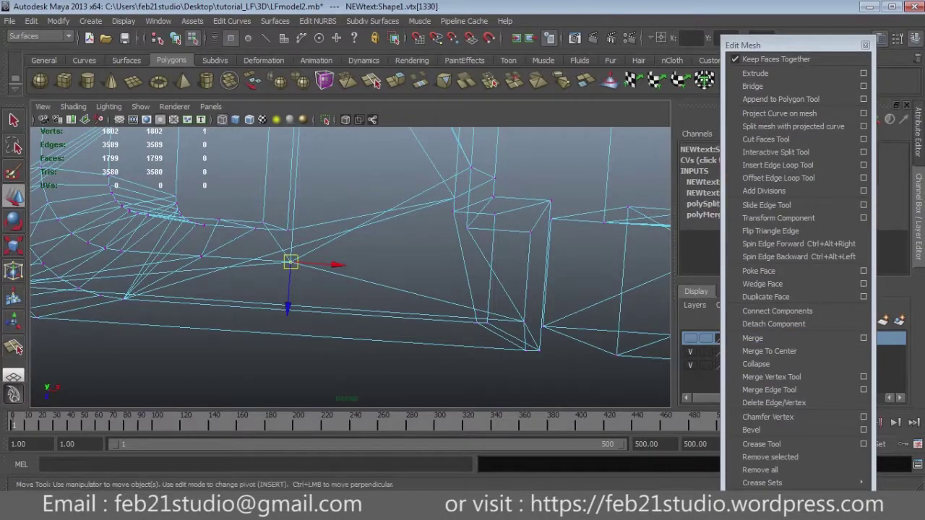
key(5)
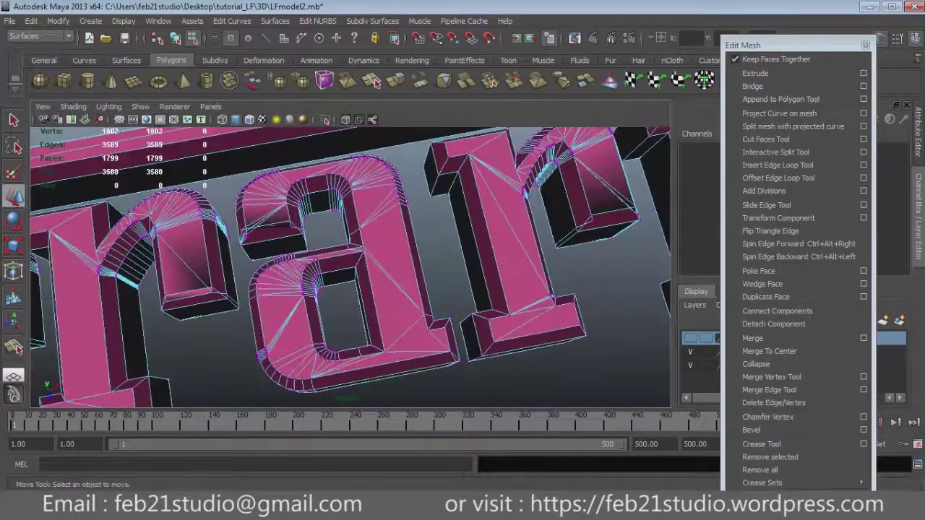
Step: Merge the loose vertex cluster at the arch corner and inspect the repaired corner
scroll(361, 274, up, 5)
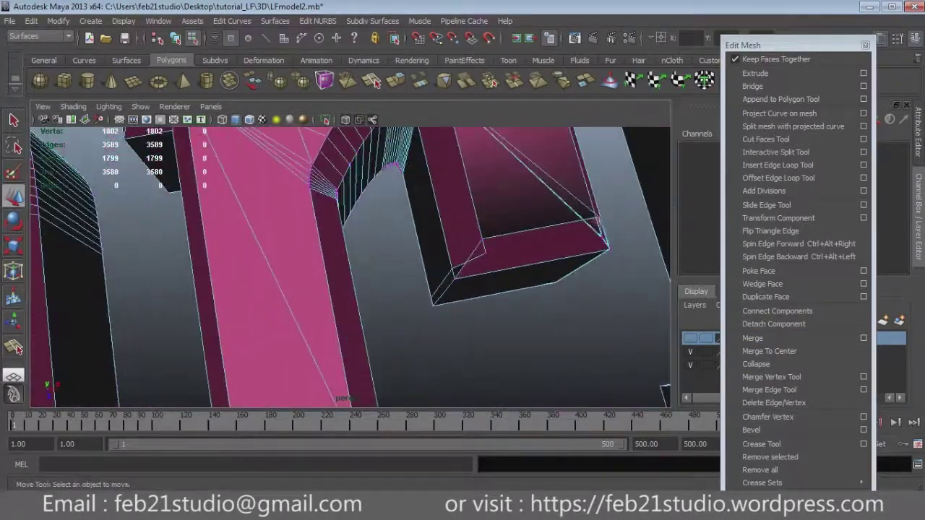
key(4)
mouse_move(376, 284)
mouse_down()
mouse_move(400, 303)
mouse_move(340, 275)
mouse_move(405, 260)
mouse_up()
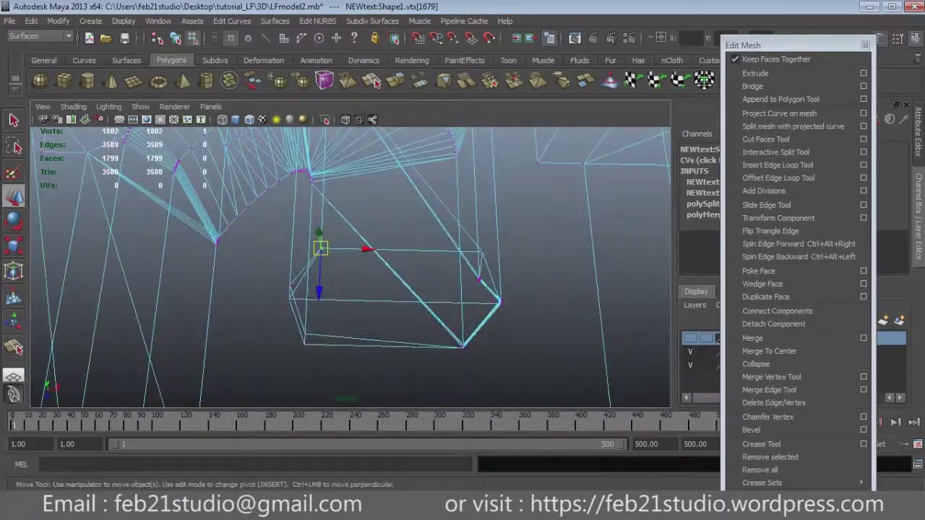
click(506, 247)
alt+drag(506, 248, 433, 239)
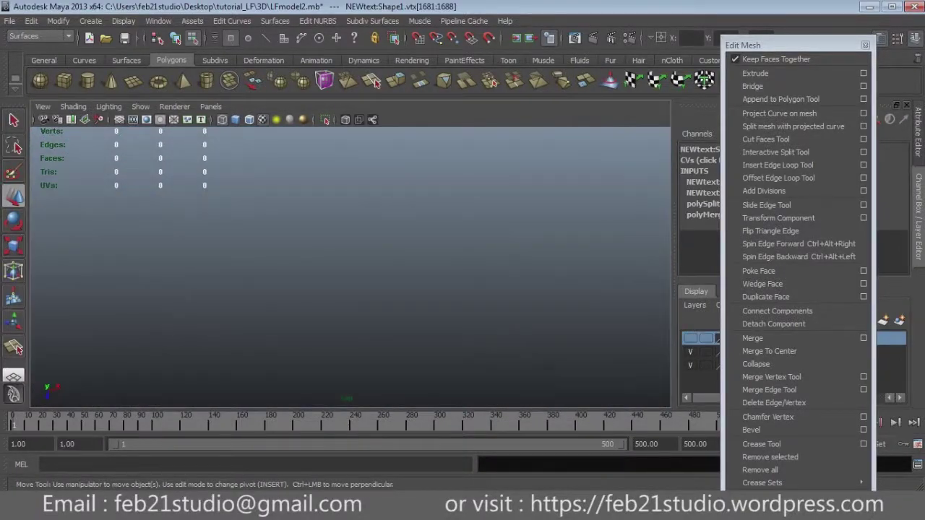
alt+drag(347, 274, 405, 260)
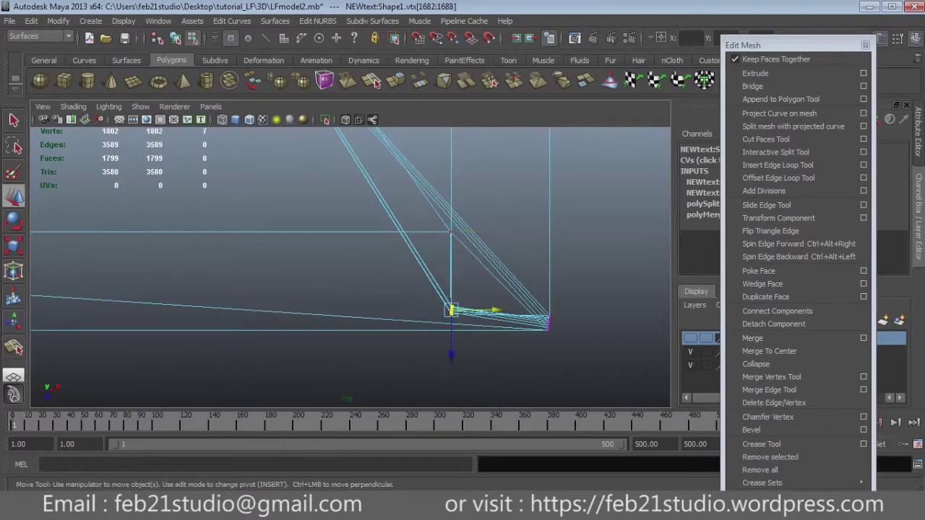
click(769, 352)
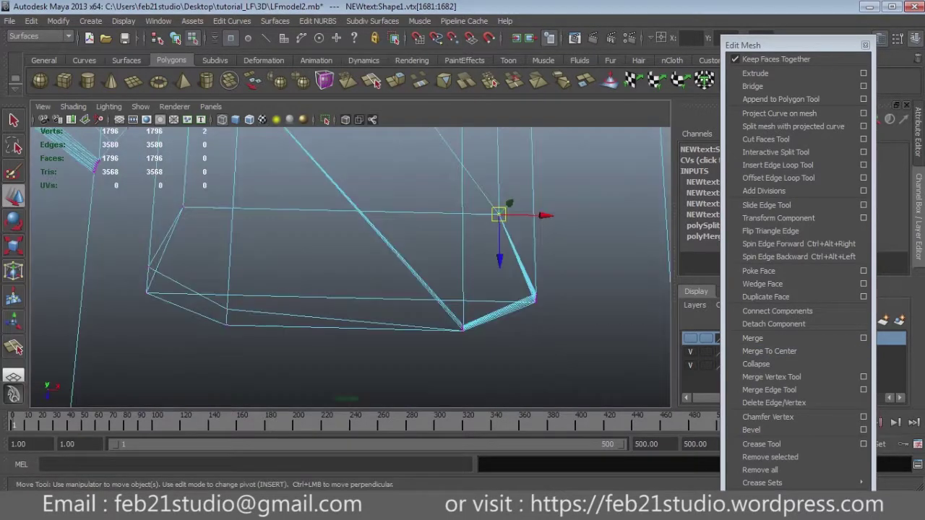
click(752, 338)
key(5)
mouse_move(347, 267)
alt+mouse_down()
mouse_move(405, 260)
mouse_move(359, 249)
mouse_move(370, 262)
mouse_move(405, 239)
mouse_move(347, 260)
alt+mouse_up()
key(4)
key(5)
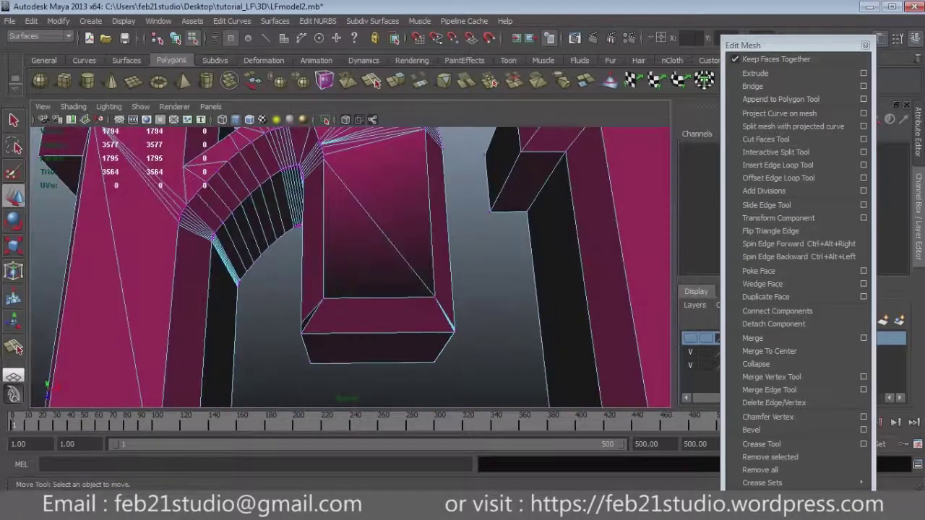
Step: Merge two pairs of loose overlapping vertices in the next letter of the lettering
mouse_move(347, 260)
alt+mouse_down()
mouse_move(376, 271)
mouse_move(346, 245)
mouse_move(362, 275)
alt+mouse_up()
scroll(351, 268, up, 5)
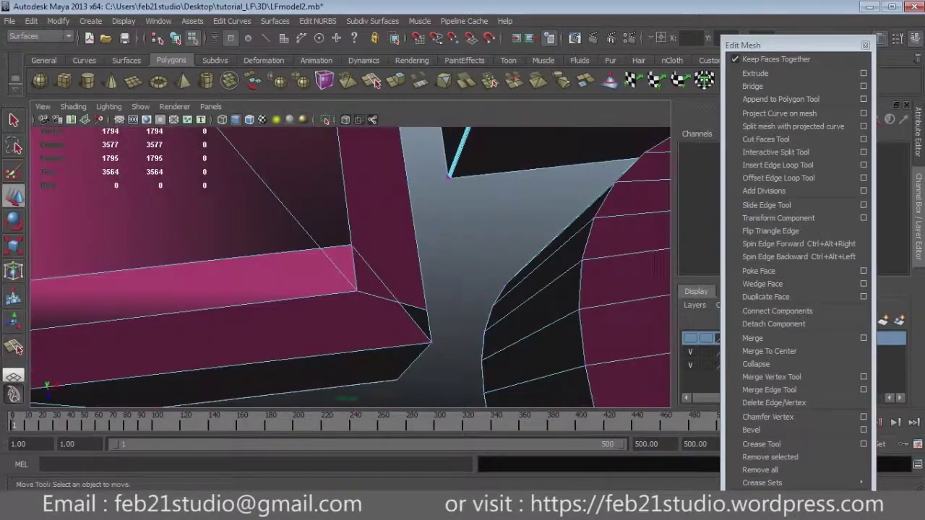
click(357, 290)
key(4)
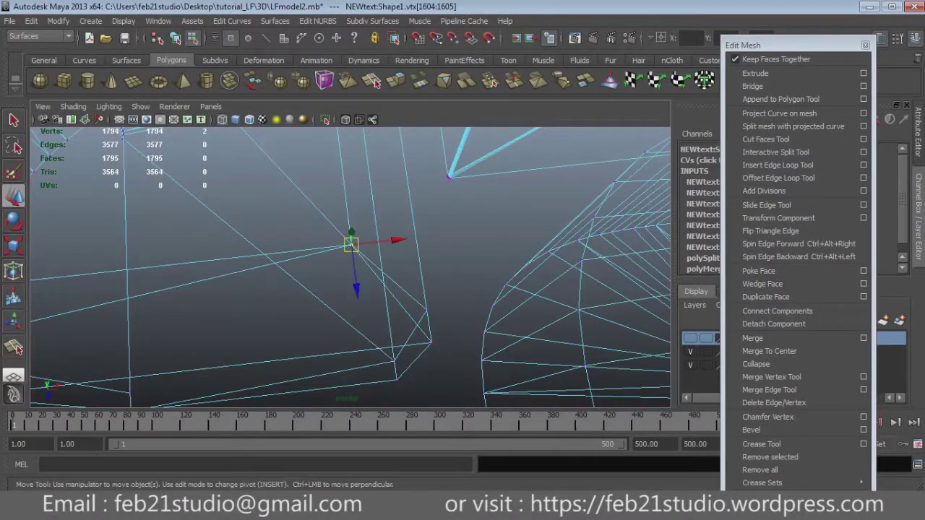
click(751, 337)
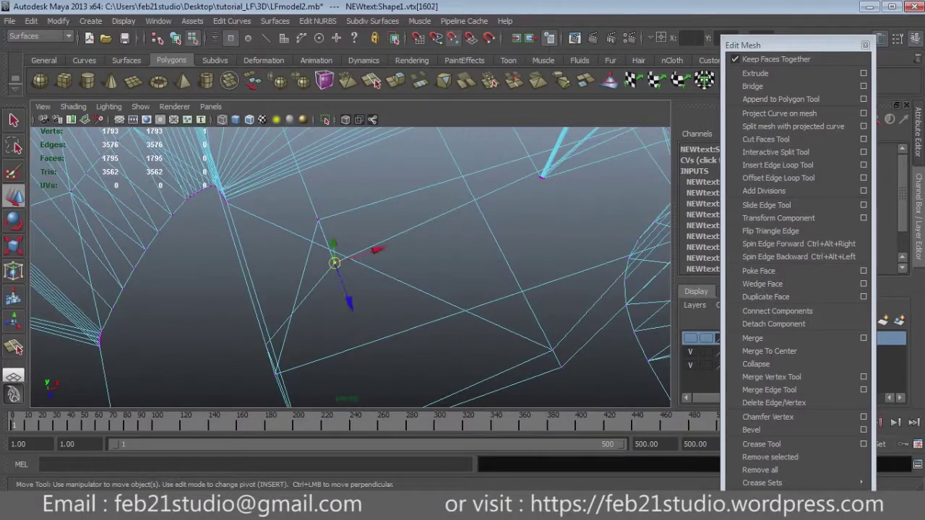
click(752, 337)
mouse_move(347, 260)
alt+mouse_down()
mouse_move(419, 289)
mouse_move(420, 217)
alt+mouse_up()
key(5)
key(4)
Step: Select another stray vertex together with its overlapping neighbour, checking the letters in wireframe
click(369, 298)
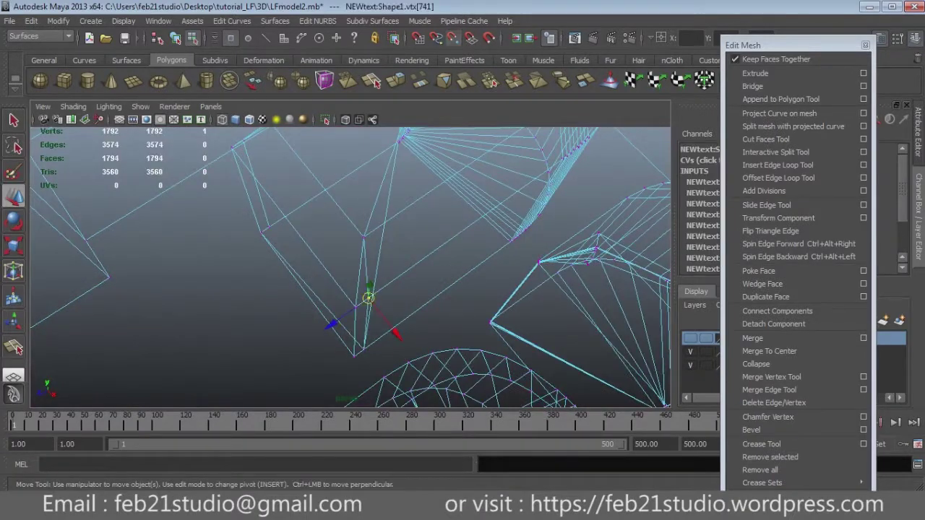
key(5)
alt+drag(419, 217, 420, 289)
key(4)
click(434, 332)
mouse_move(434, 333)
alt+mouse_down()
mouse_move(445, 345)
mouse_move(441, 361)
alt+mouse_up()
shift+drag(435, 277, 462, 292)
alt+drag(362, 289, 405, 252)
key(5)
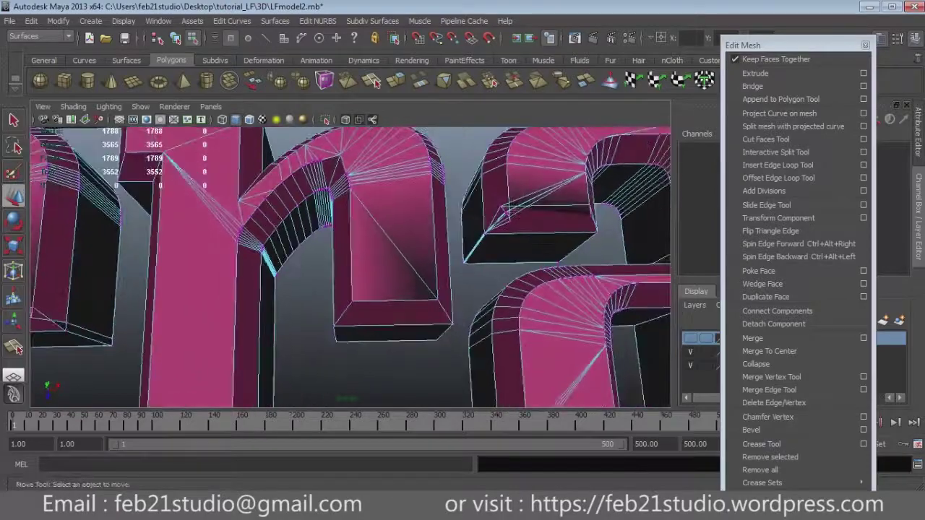
key(4)
alt+drag(347, 267, 375, 253)
mouse_move(340, 217)
alt+mouse_down()
mouse_move(352, 185)
mouse_move(347, 398)
alt+mouse_up()
key(5)
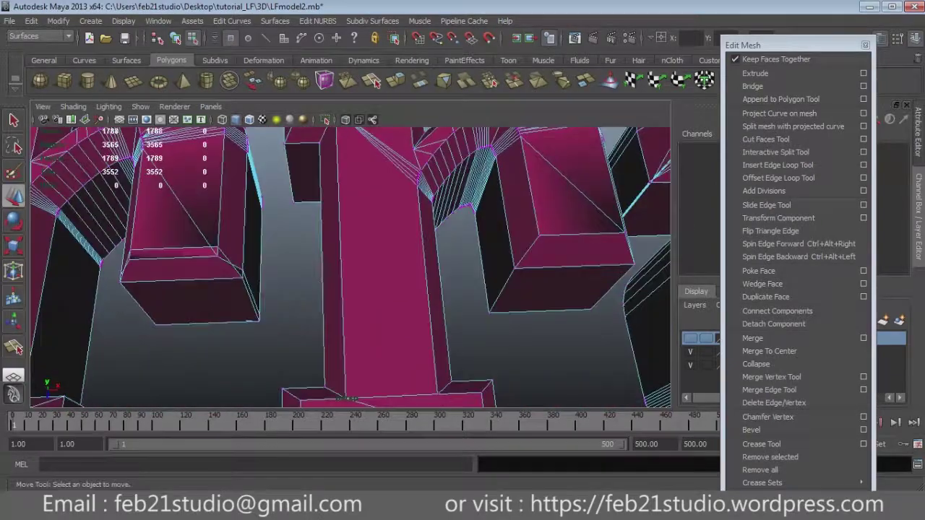
Step: Marquee-select another pair of overlapping letter vertices and merge them into one
scroll(351, 267, up, 5)
scroll(350, 267, up, 5)
key(4)
click(291, 271)
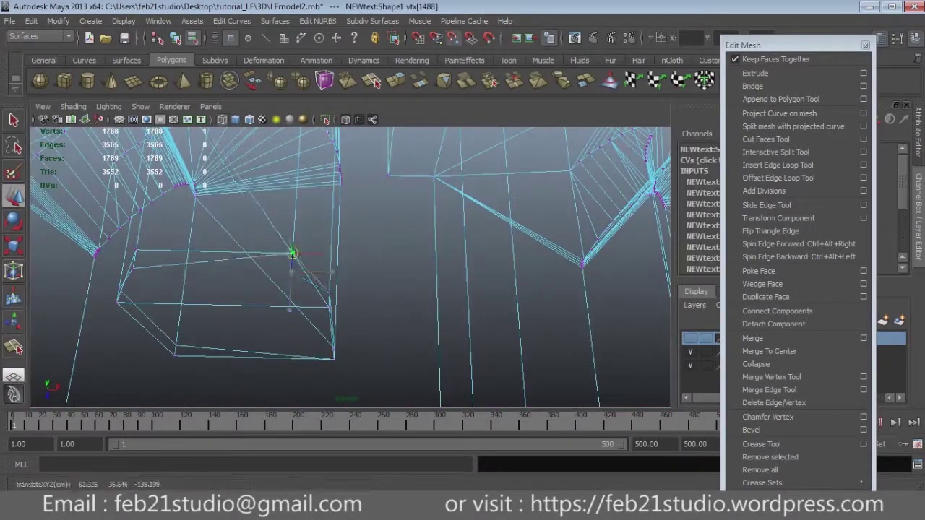
mouse_move(292, 253)
alt+mouse_down()
mouse_move(310, 238)
mouse_move(340, 245)
alt+mouse_up()
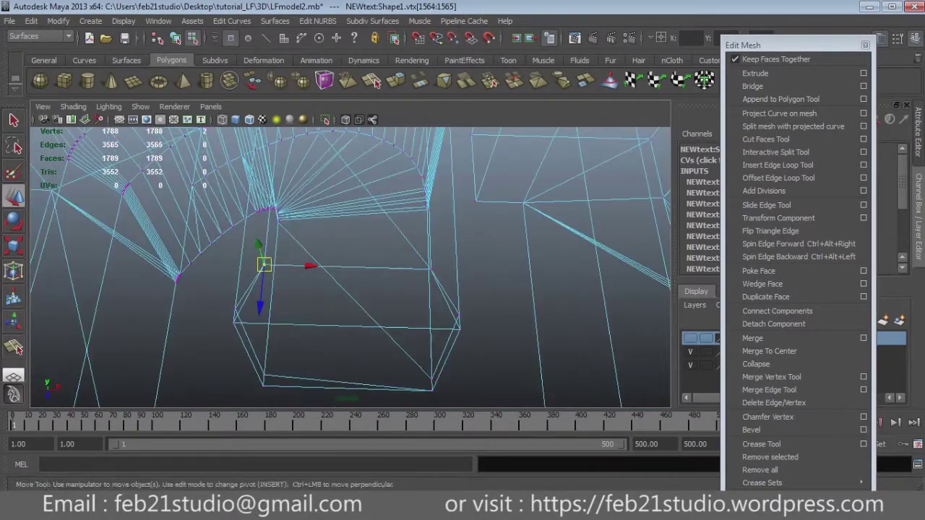
shift+drag(417, 257, 441, 286)
alt+drag(347, 268, 398, 270)
click(396, 363)
alt+drag(396, 364, 448, 339)
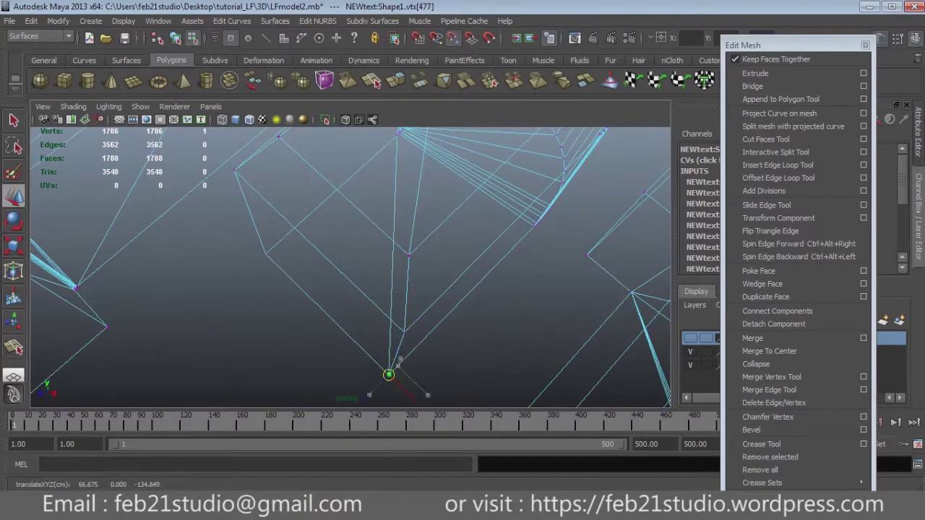
click(752, 338)
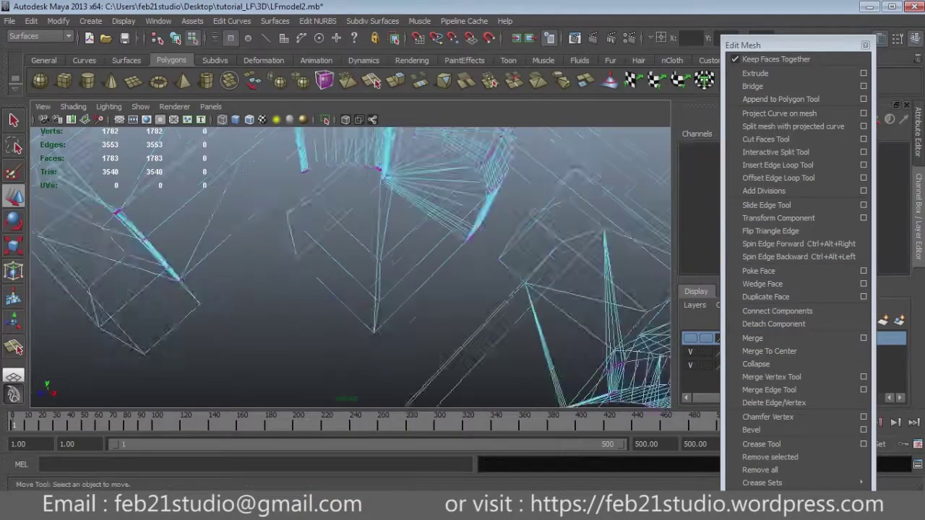
Step: Merge the next stray vertices and delete the stray diagonal edge, leaving 1781 vertices
alt+drag(347, 289, 209, 393)
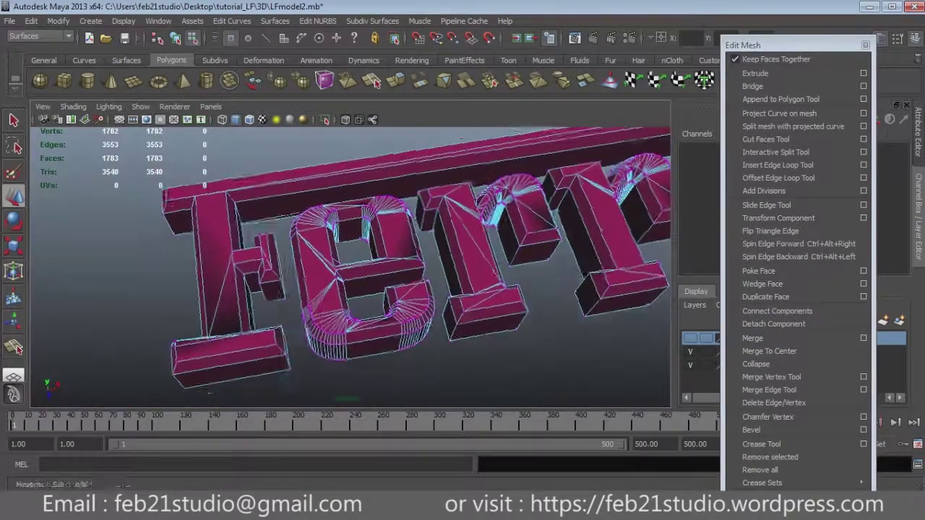
scroll(208, 392, up, 10)
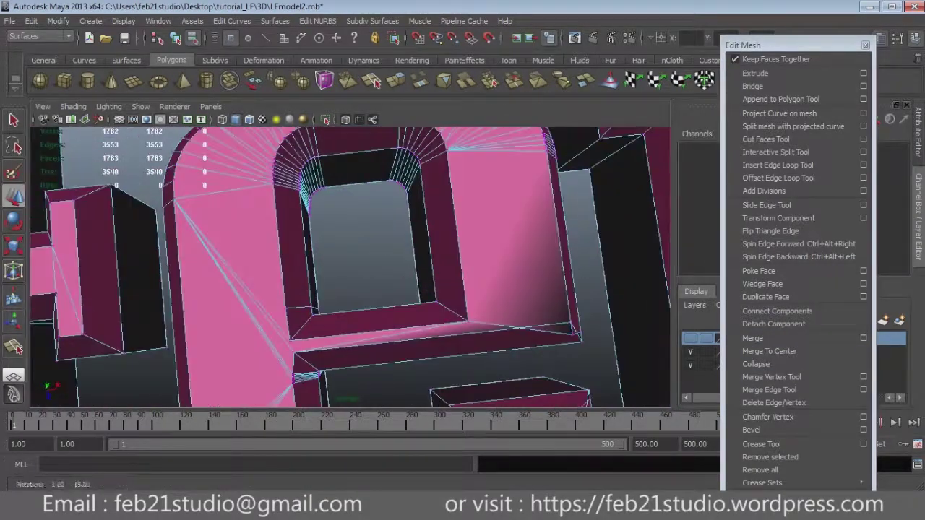
key(4)
click(552, 283)
click(753, 338)
key(5)
alt+drag(527, 258, 114, 191)
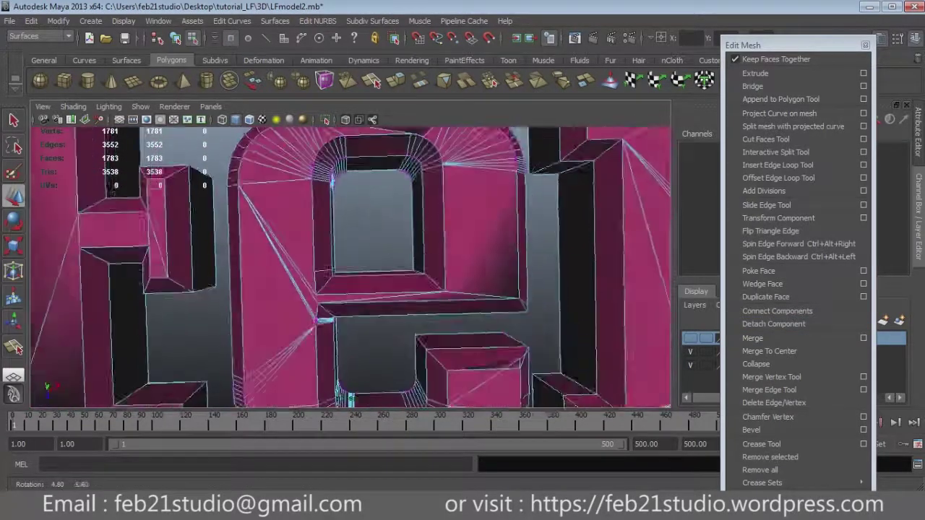
scroll(113, 192, up, 5)
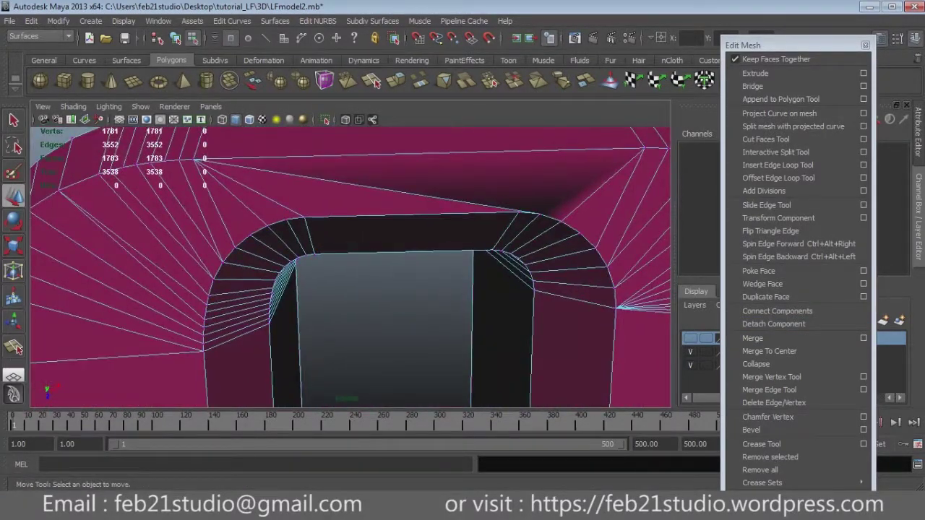
key(Delete)
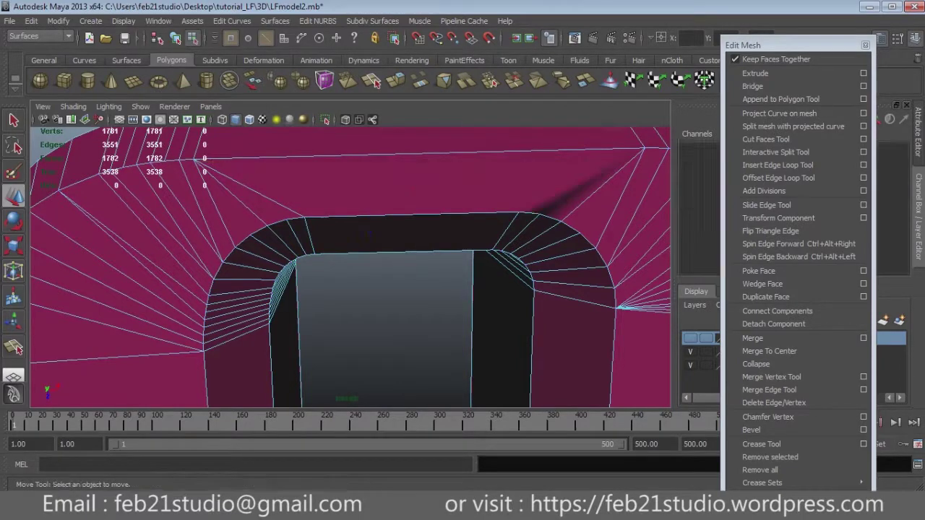
click(778, 165)
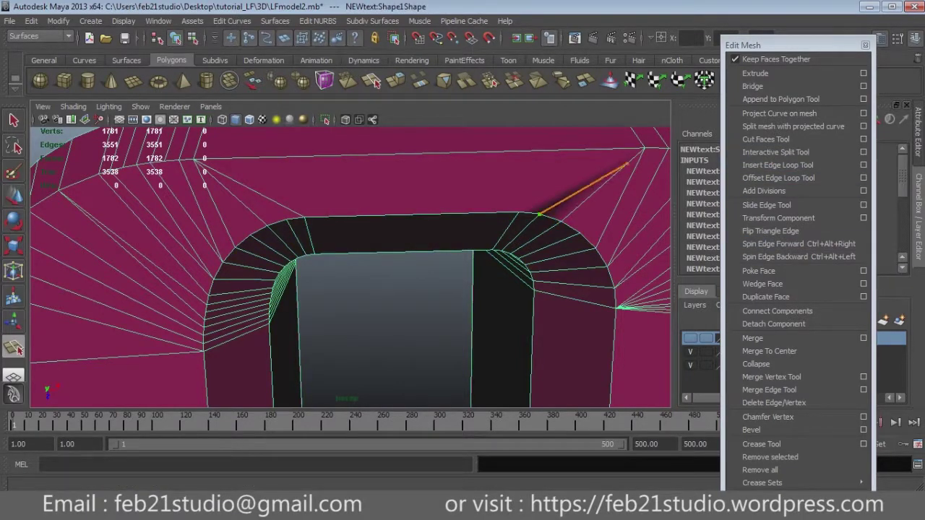
Step: Commit the new split edge across the letter hole, then move in on the 'rn' letters
mouse_move(347, 268)
alt+middle_down()
mouse_move(405, 238)
mouse_move(448, 275)
alt+middle_up()
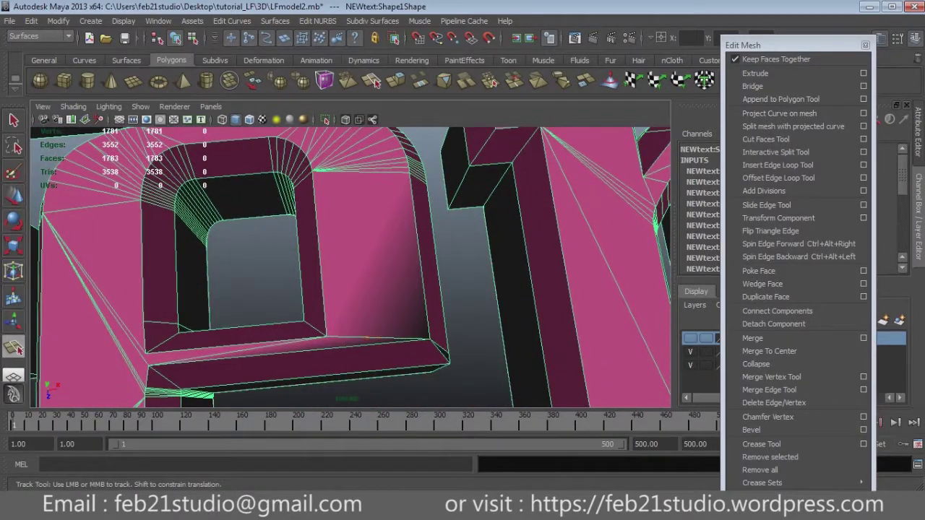
key(Return)
alt+right_drag(433, 289, 361, 311)
alt+middle_drag(361, 311, 289, 289)
alt+right_drag(289, 289, 404, 267)
alt+middle_drag(347, 267, 419, 282)
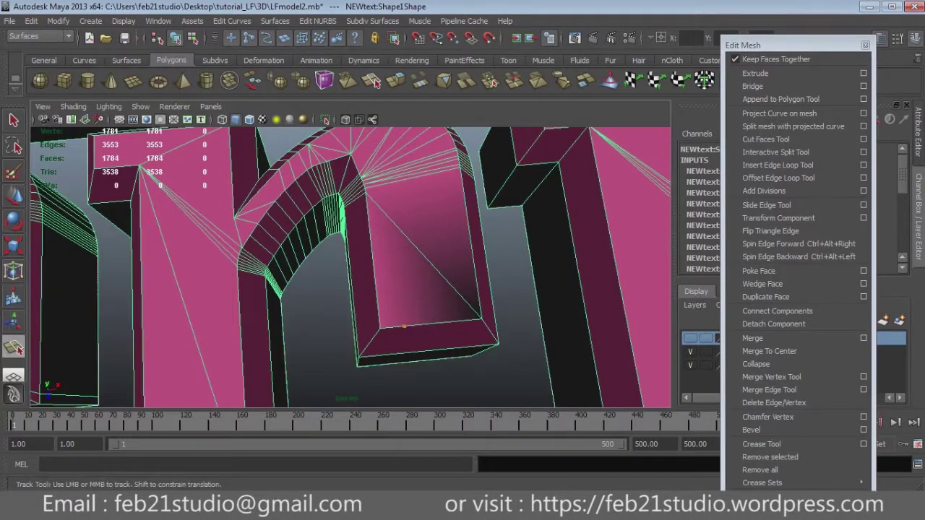
alt+right_drag(361, 289, 304, 311)
alt+drag(304, 310, 375, 289)
alt+right_drag(376, 289, 433, 274)
alt+drag(434, 275, 405, 289)
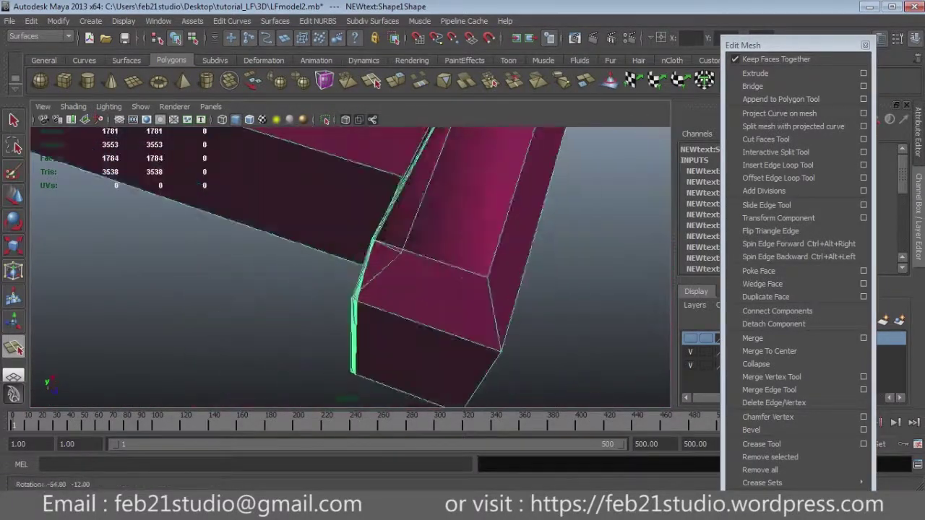
Step: Collapse the cluster of stray vertices with Merge To Center, leaving 1752 vertices
mouse_move(347, 275)
alt+middle_down()
mouse_move(405, 260)
mouse_move(434, 275)
alt+middle_up()
key(4)
drag(404, 217, 441, 318)
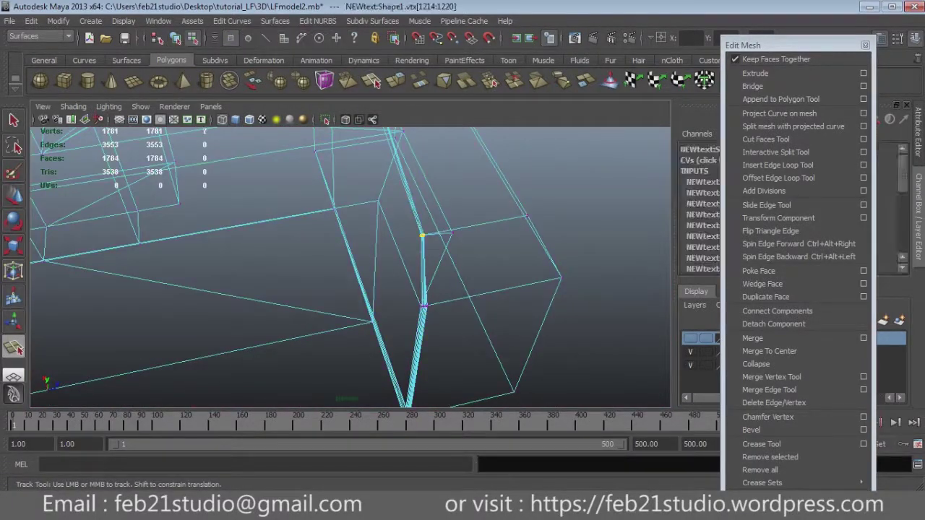
click(769, 352)
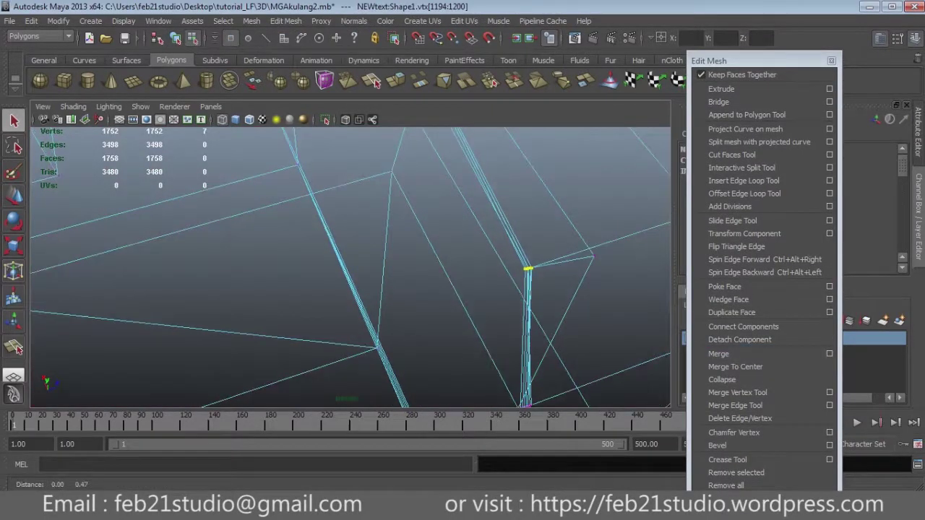
Step: Merge the letter-base vertices, move the result to the corner, and delete the extra edges
click(735, 366)
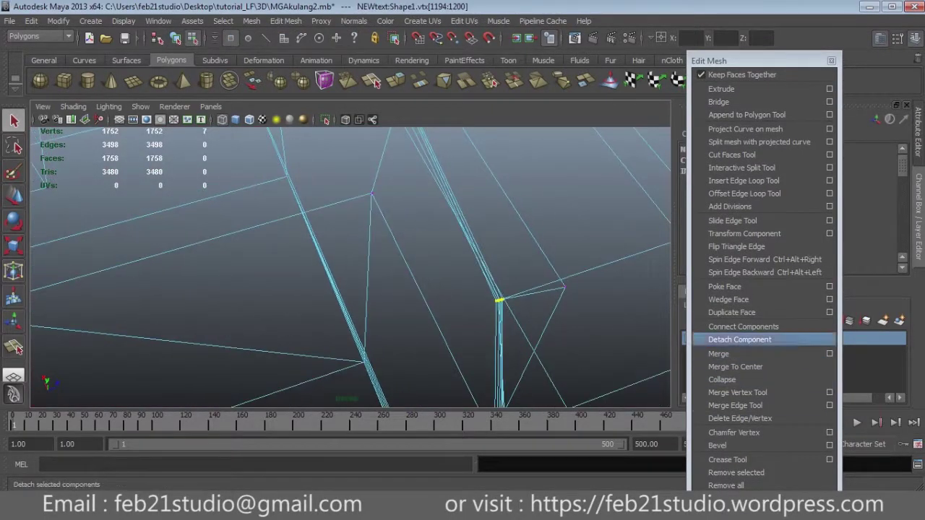
mouse_move(500, 300)
mouse_down()
mouse_move(565, 287)
mouse_move(552, 377)
mouse_up()
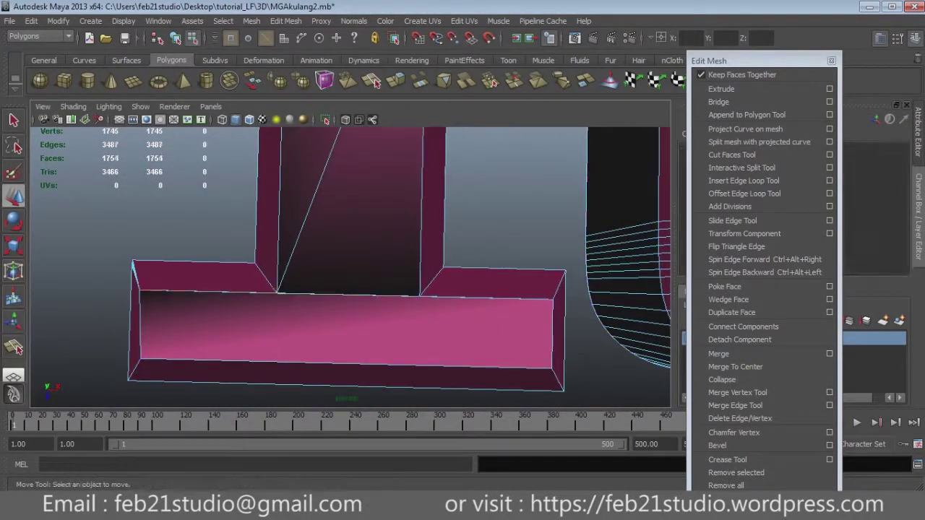
key(Delete)
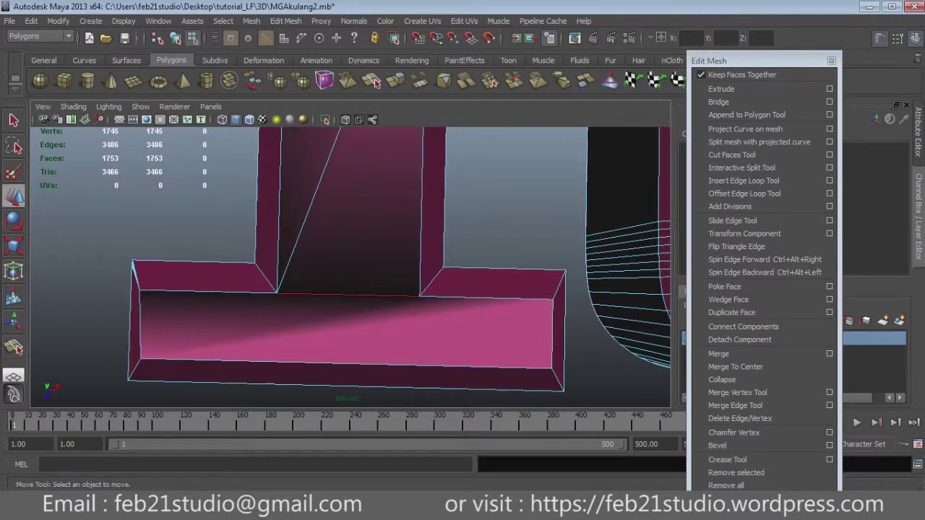
key(Delete)
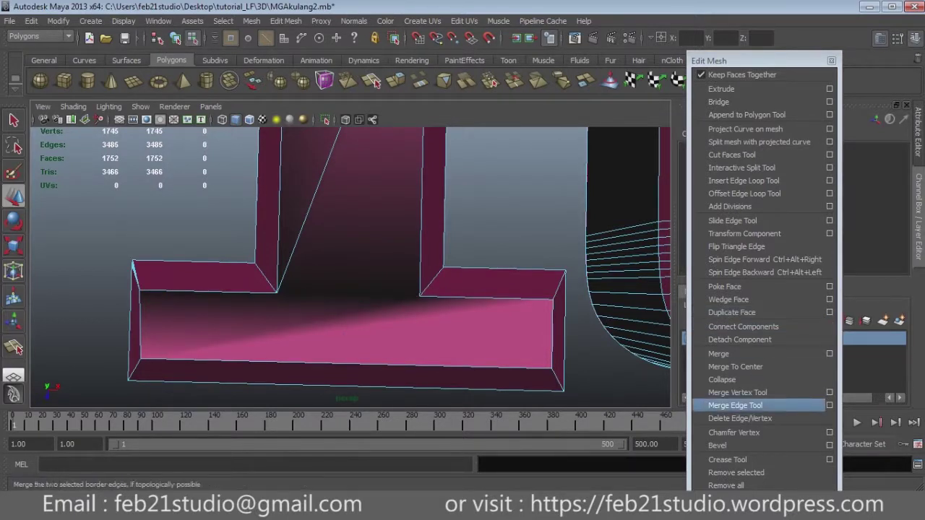
Step: Split the letter's front face with a new edge, then return to object selection
click(741, 168)
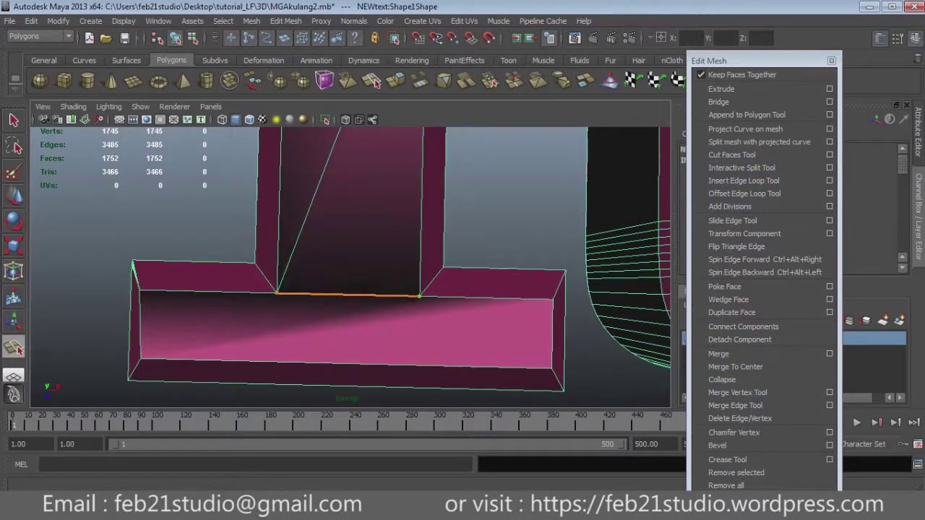
key(Return)
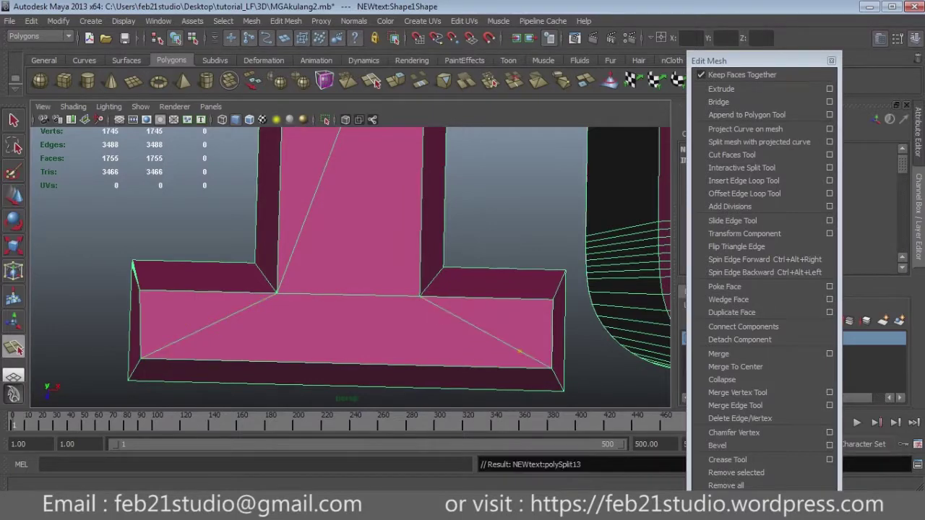
key(q)
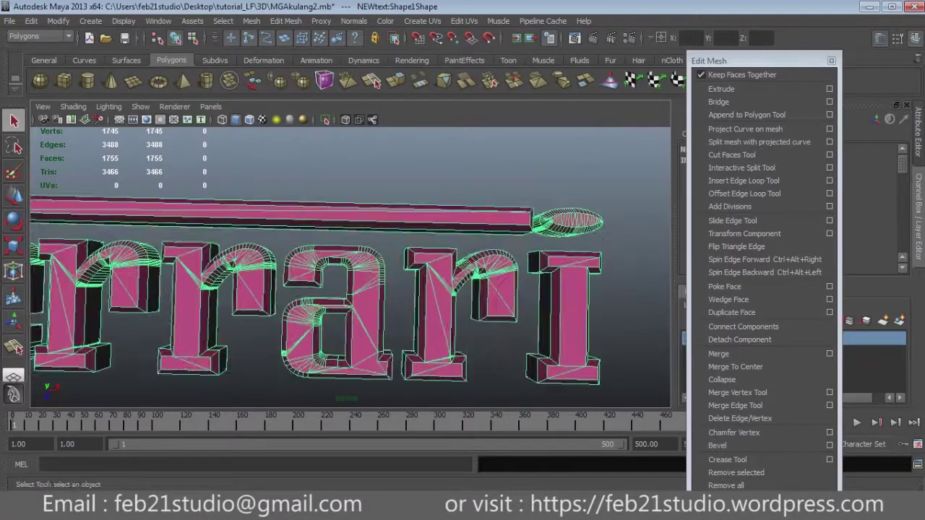
scroll(262, 392, down, 3)
alt+drag(304, 383, 262, 392)
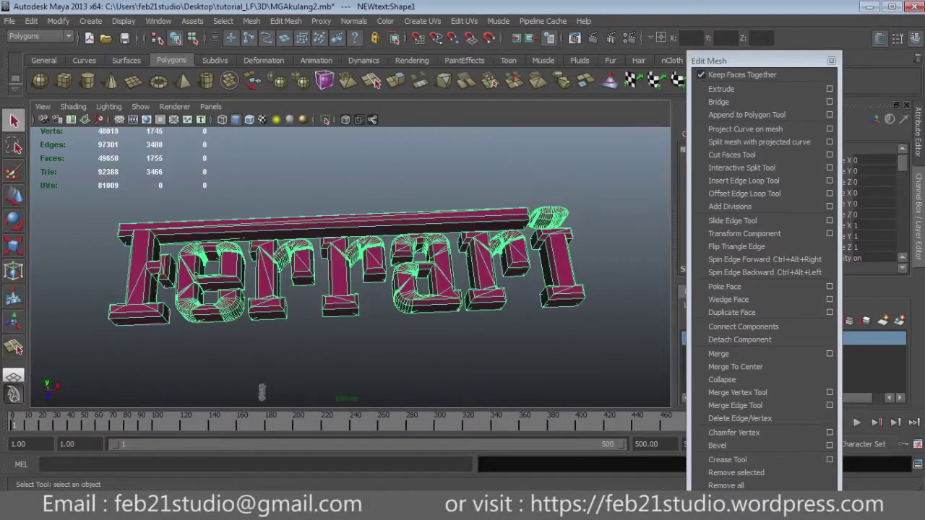
Step: Center the Ferrari text's pivot with Modify > Center Pivot
alt+drag(261, 393, 333, 323)
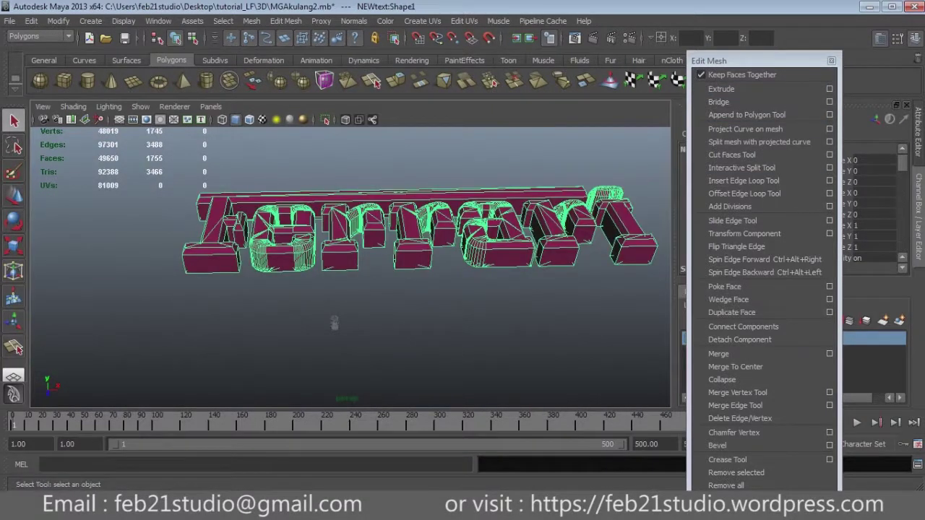
click(58, 21)
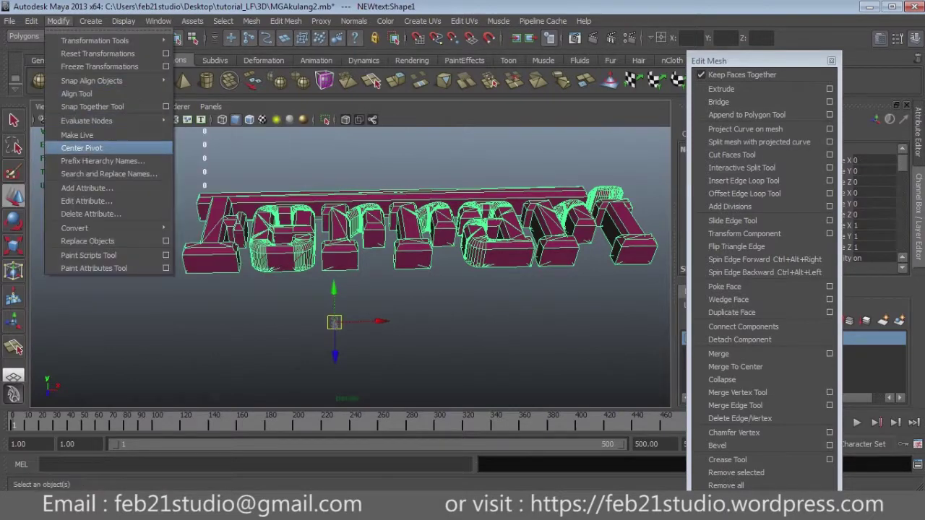
click(82, 148)
scroll(304, 338, down, 5)
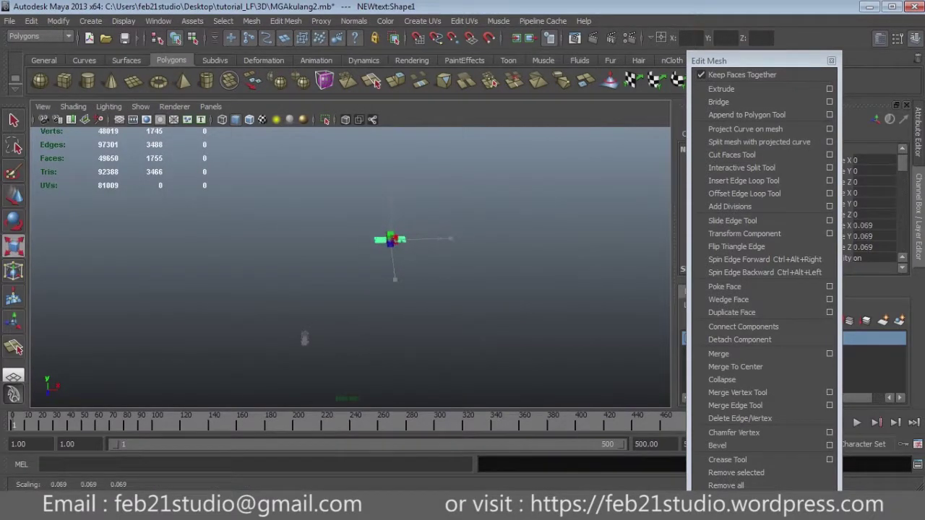
Step: In a single orthographic view, move the text over the car model
key(space)
key(space)
key(w)
mouse_move(510, 249)
mouse_down()
mouse_move(340, 249)
mouse_move(354, 293)
mouse_up()
scroll(351, 268, up, 3)
scroll(350, 268, up, 5)
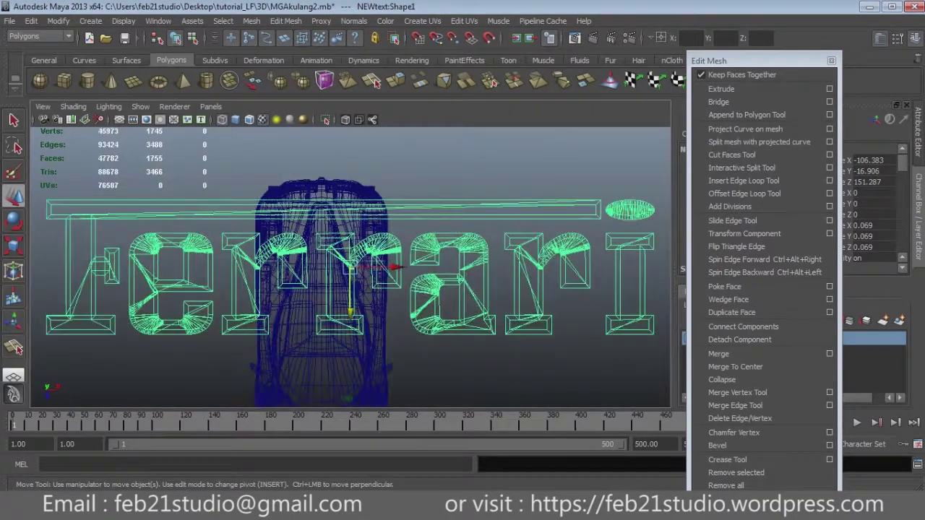
scroll(351, 268, up, 2)
scroll(350, 267, up, 2)
Step: Scale the text down to 0.003 at the rear of the car
key(r)
drag(383, 265, 314, 264)
key(w)
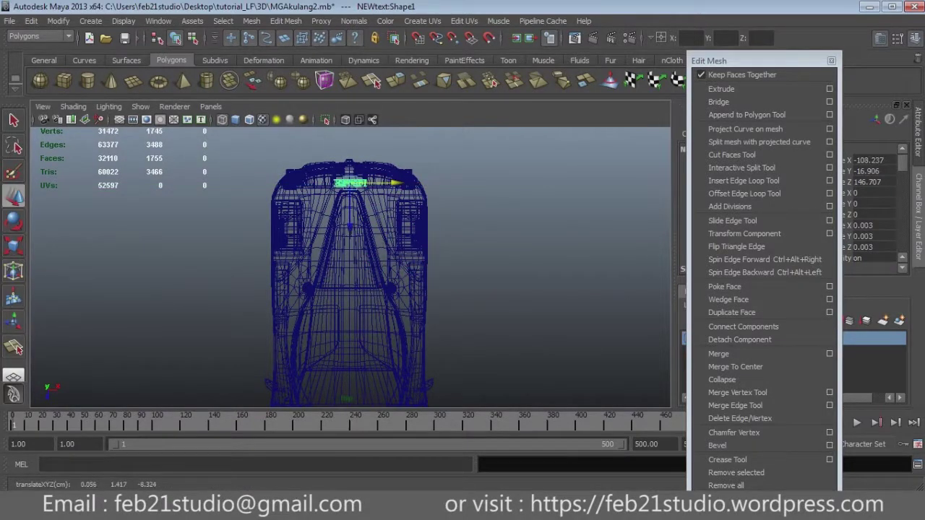
scroll(351, 267, up, 3)
scroll(350, 267, up, 1)
drag(751, 60, 589, 333)
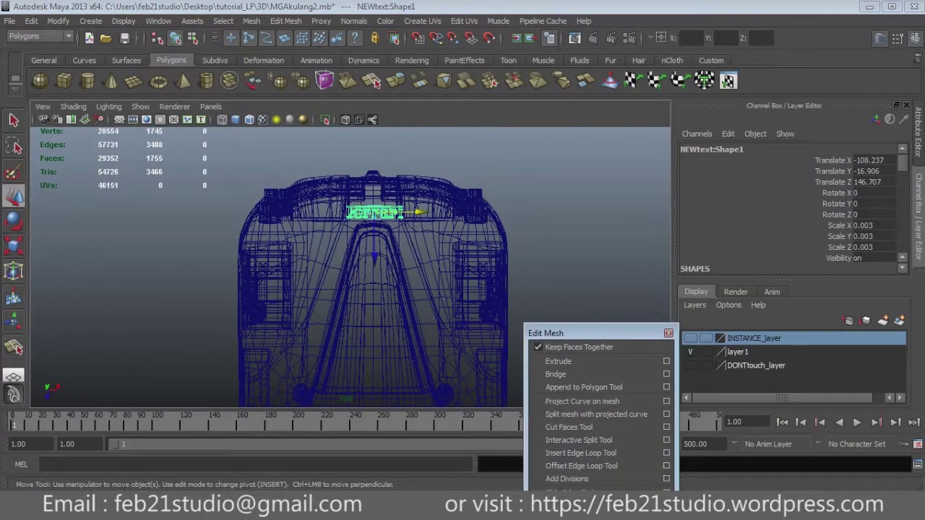
Step: Rotate the text 180 degrees around Y and nudge it slightly along its depth
key(e)
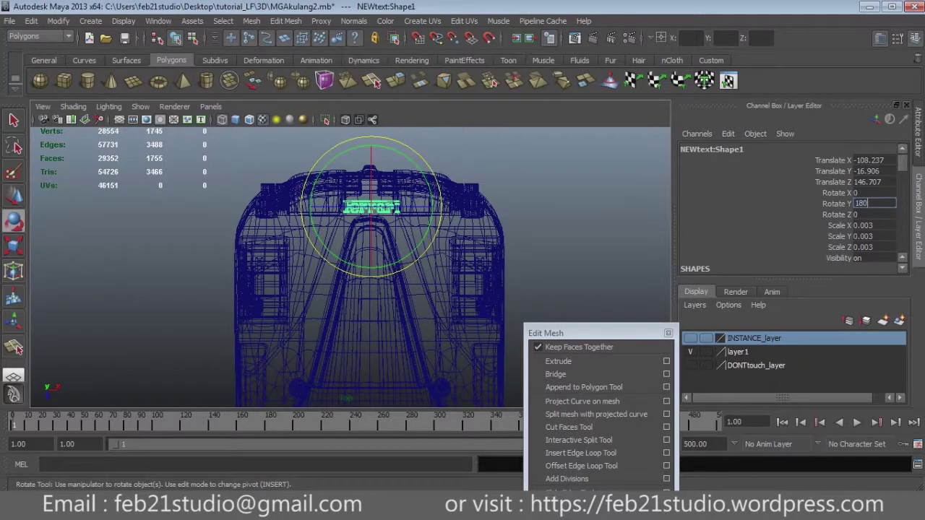
key(Return)
scroll(368, 201, up, 2)
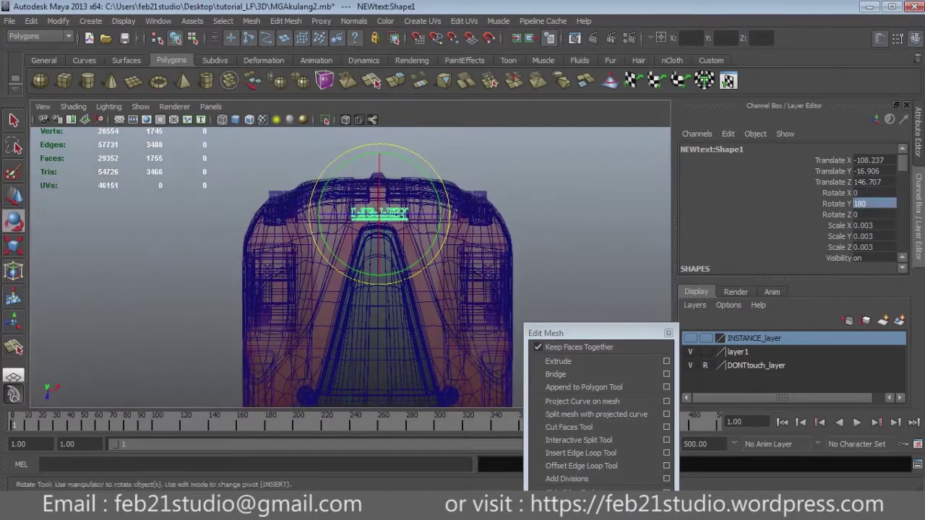
scroll(368, 201, up, 3)
scroll(368, 201, up, 1)
key(w)
middle_drag(422, 239, 421, 206)
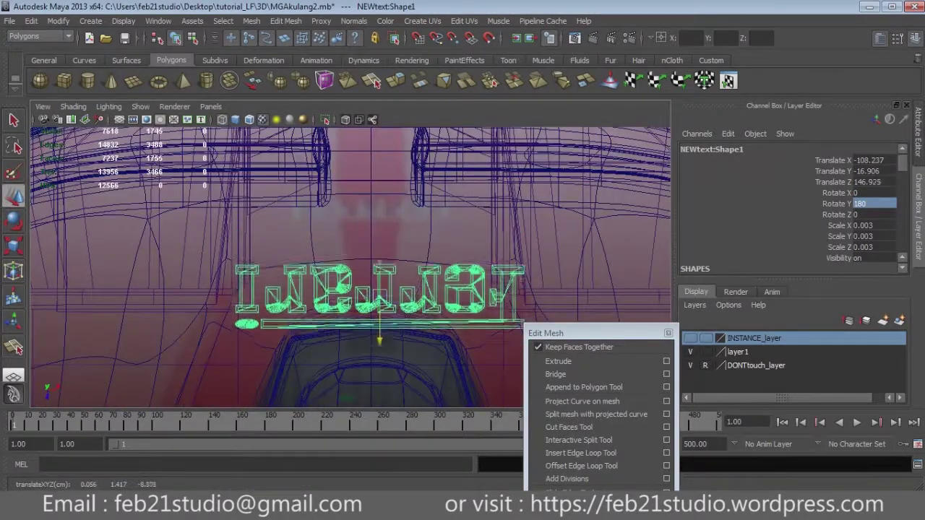
Step: Shrink the text further to 0.001 scale, fine-tuning its size
key(r)
scroll(327, 219, up, 1)
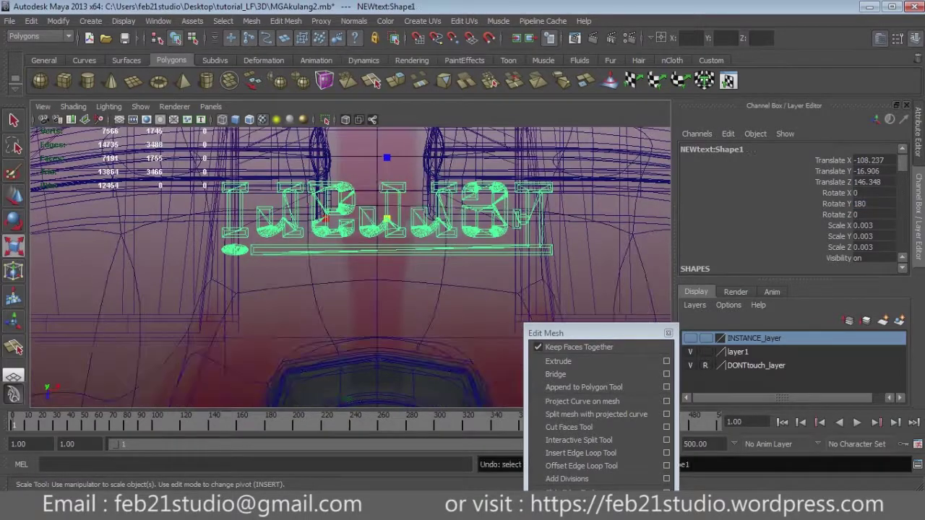
middle_drag(327, 219, 290, 219)
scroll(289, 218, up, 2)
key(w)
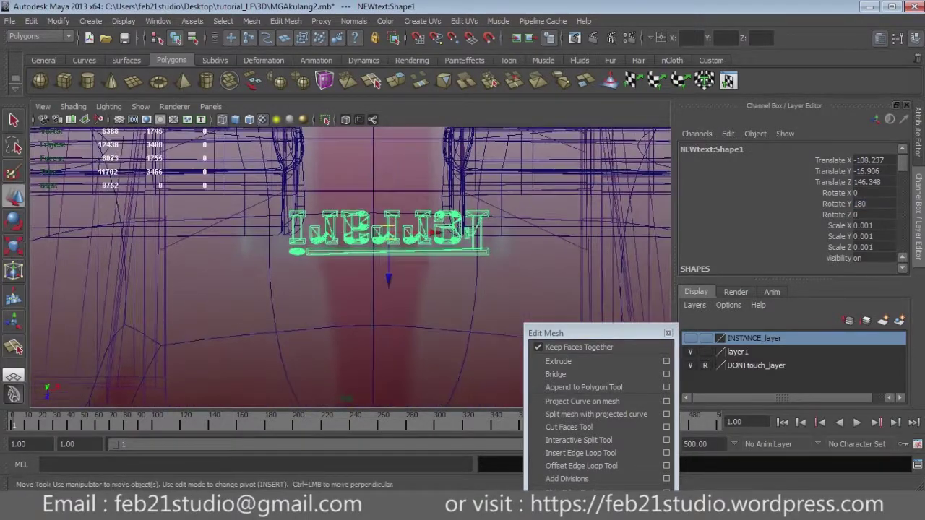
key(r)
middle_drag(325, 219, 297, 218)
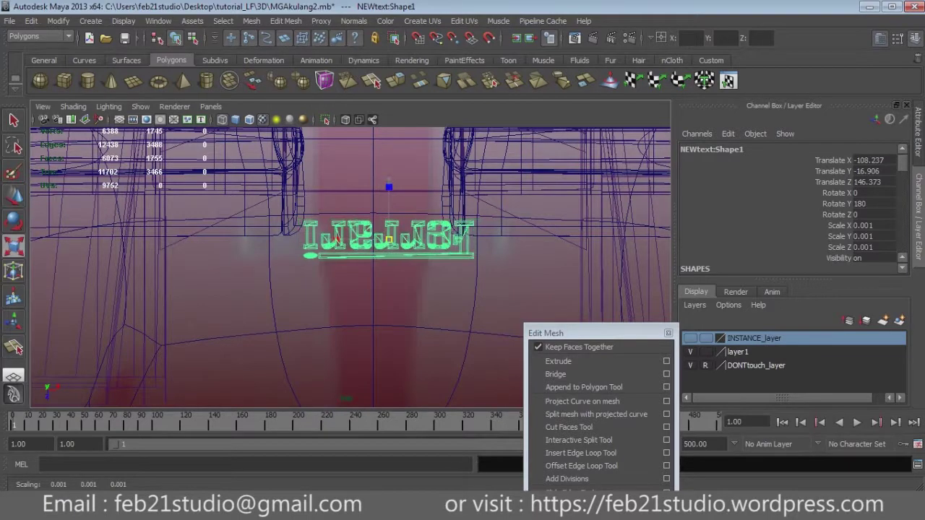
key(w)
key(r)
middle_drag(318, 218, 340, 218)
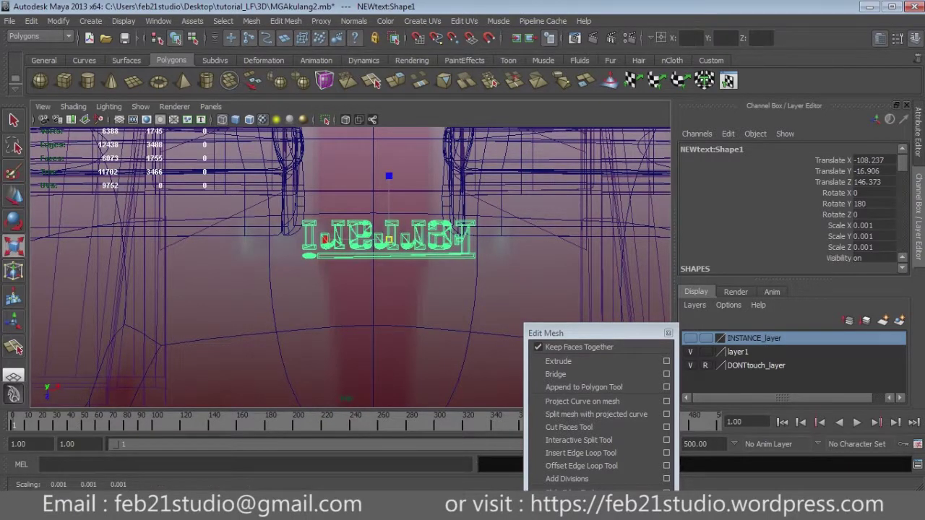
Step: Shift the text slightly right to Translate -108.099, -16.906, 146.375
key(w)
middle_drag(326, 239, 473, 240)
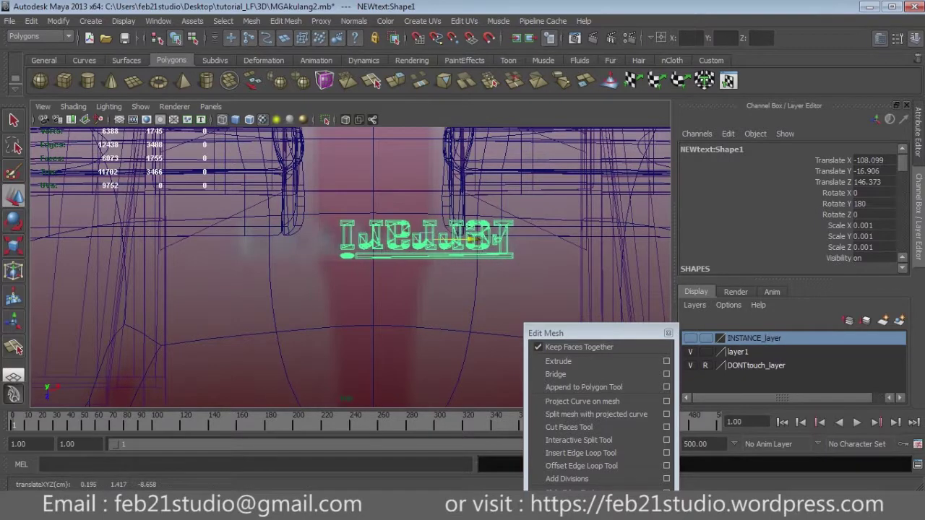
drag(427, 286, 426, 287)
scroll(427, 238, up, 2)
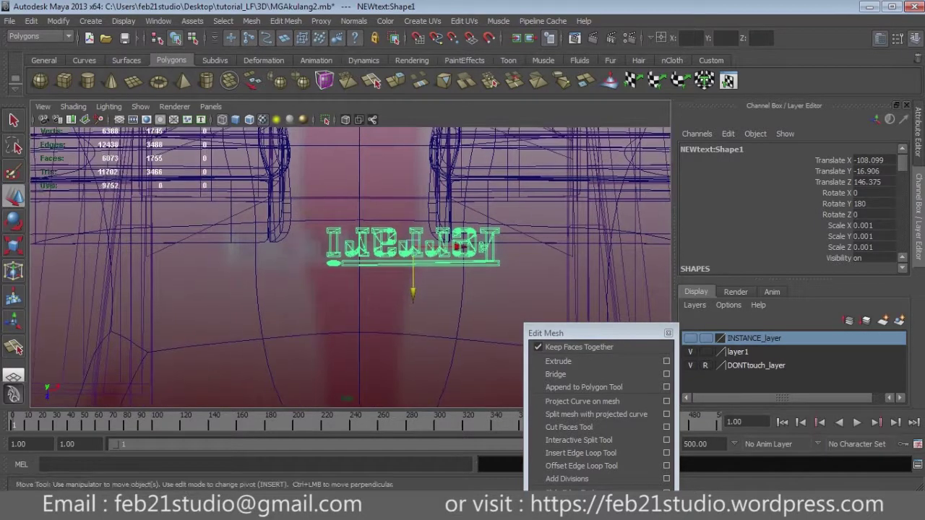
key(F8)
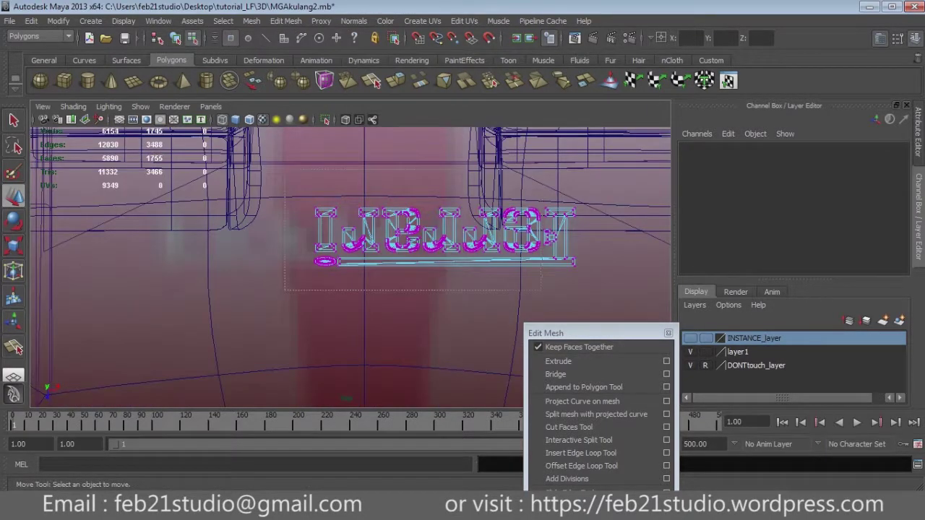
drag(282, 195, 535, 275)
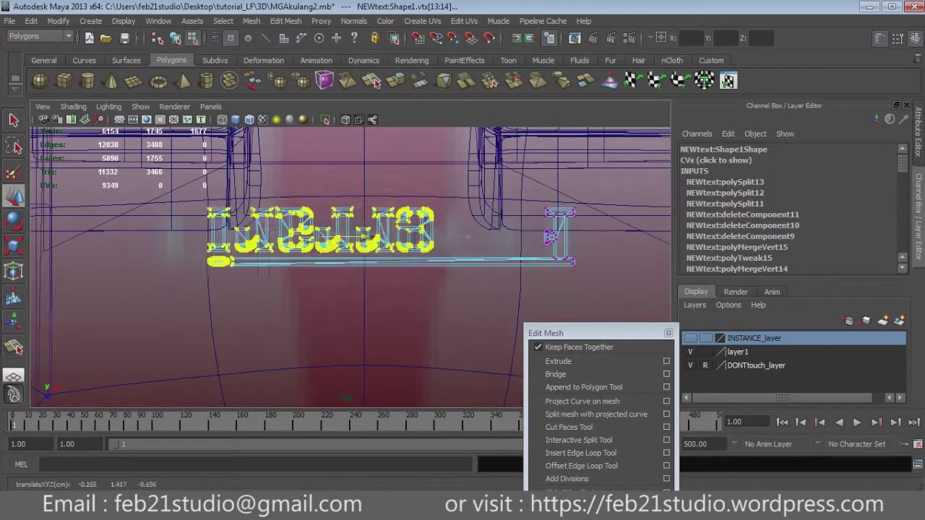
Step: Slide the selected left-hand letters to the left
drag(404, 283, 391, 283)
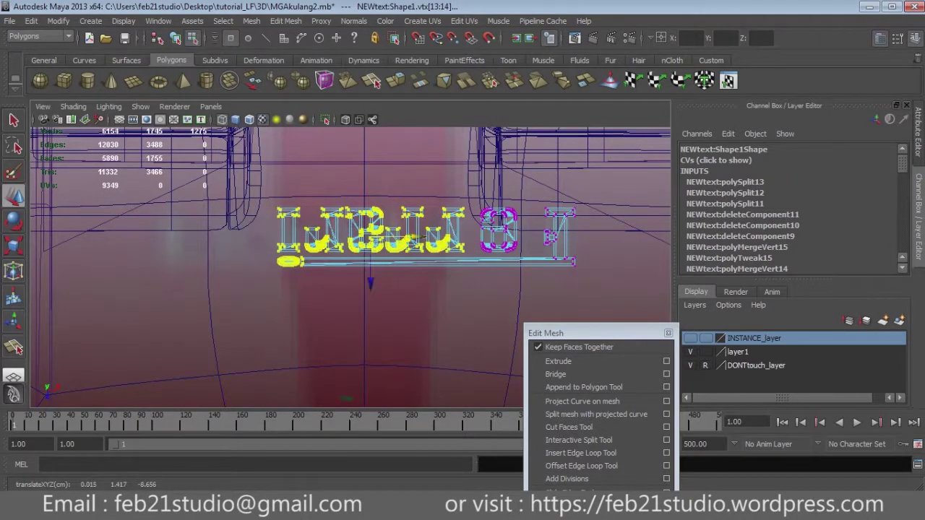
drag(172, 162, 424, 298)
drag(370, 275, 351, 274)
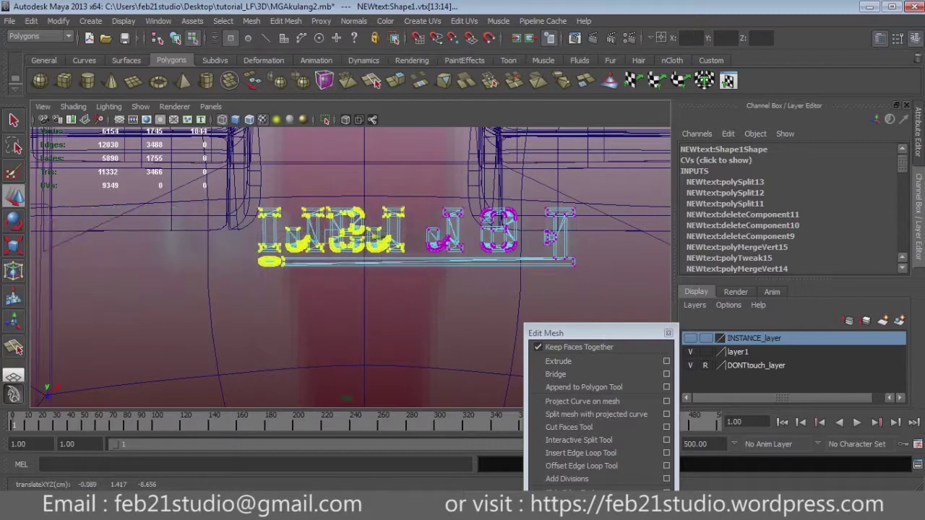
scroll(350, 268, down, 4)
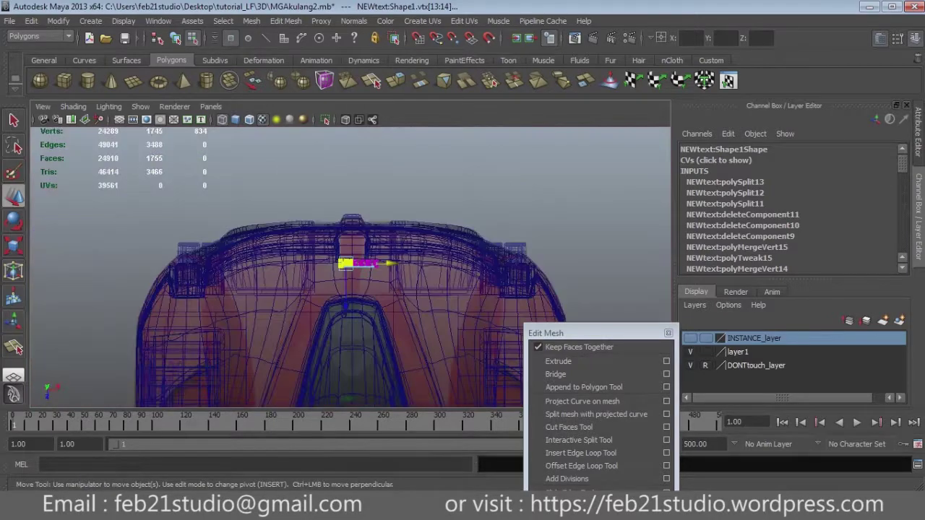
scroll(351, 267, up, 2)
scroll(336, 242, up, 2)
scroll(337, 242, up, 1)
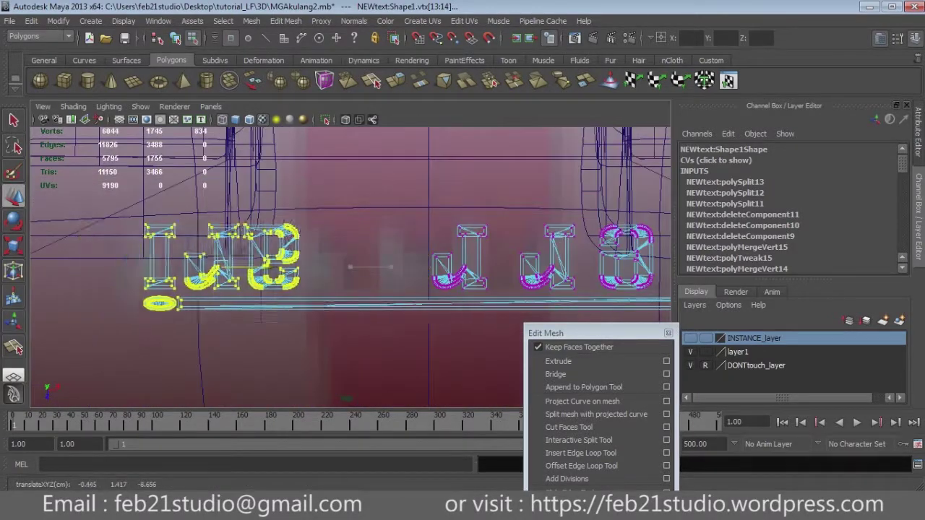
mouse_move(351, 267)
mouse_down()
mouse_move(141, 268)
mouse_move(360, 267)
mouse_move(156, 267)
mouse_move(347, 267)
mouse_up()
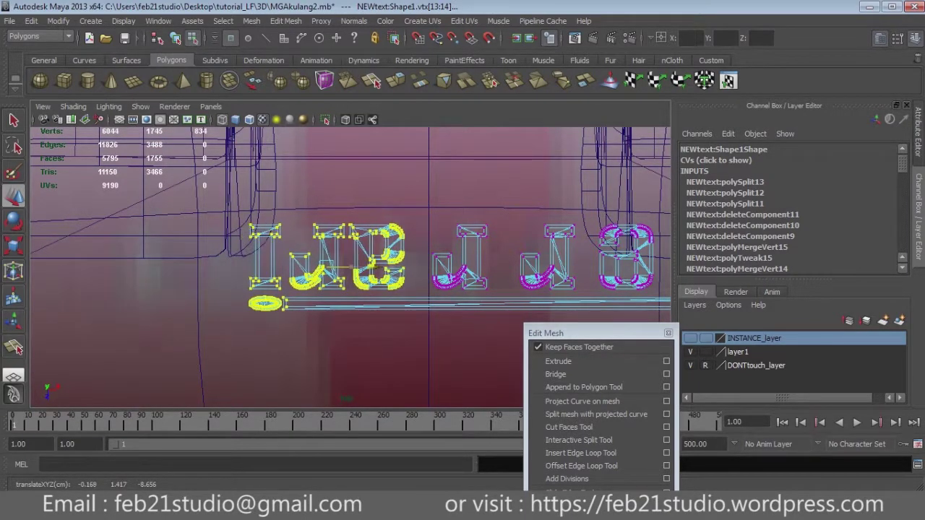
Step: Shift the first two letters left, then move the first letter further left
ctrl+drag(344, 333, 412, 216)
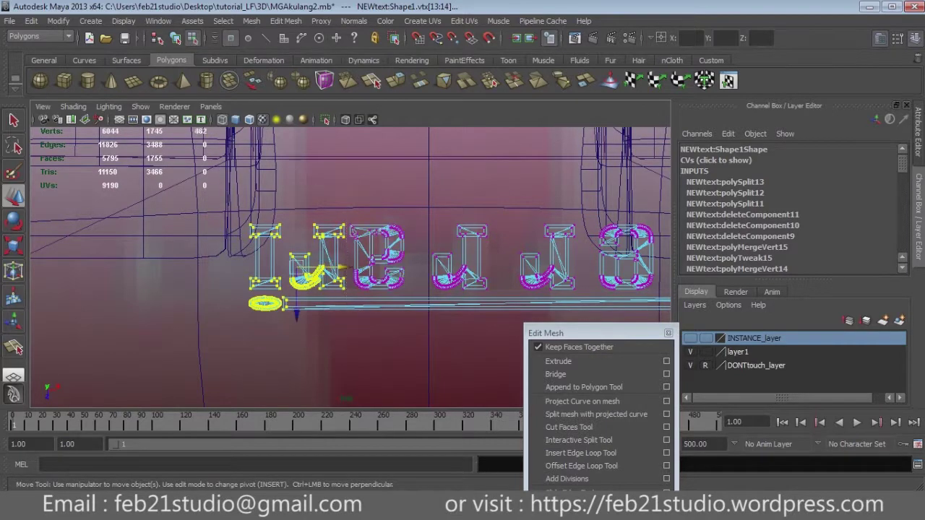
drag(347, 268, 271, 268)
ctrl+drag(208, 217, 283, 297)
mouse_move(190, 267)
mouse_down()
mouse_move(147, 268)
mouse_move(192, 267)
mouse_up()
scroll(351, 268, down, 5)
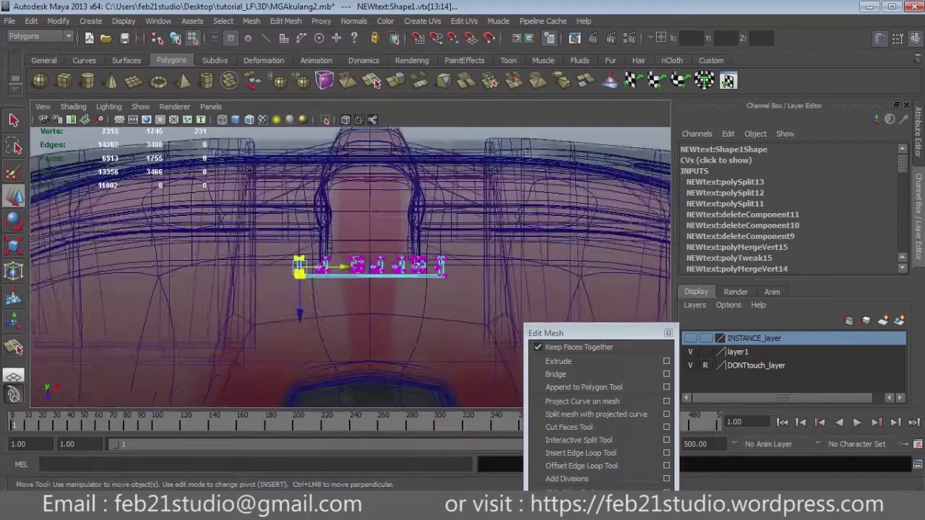
scroll(351, 268, up, 4)
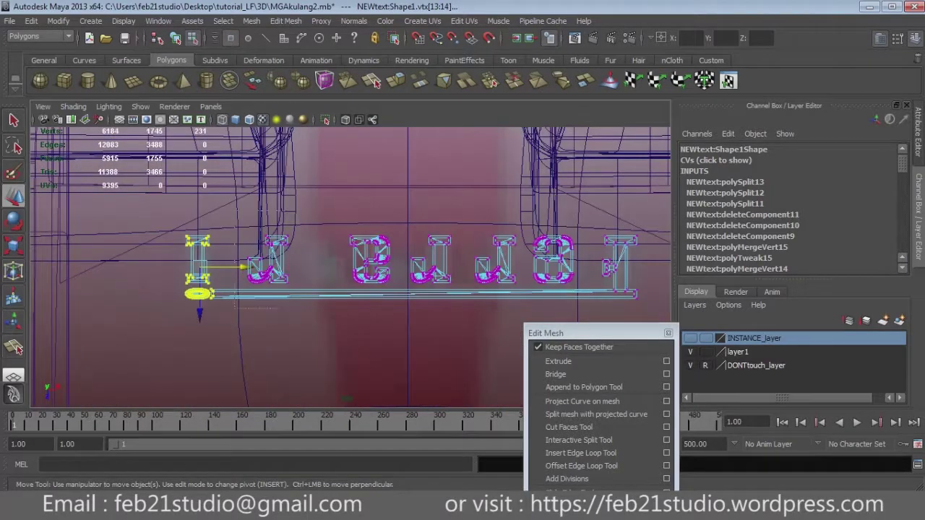
Step: Respace the second, third and fourth letters with small left and right moves
drag(238, 224, 296, 289)
drag(347, 224, 397, 289)
drag(415, 259, 372, 259)
mouse_move(401, 224)
mouse_down()
mouse_move(463, 289)
mouse_move(423, 259)
mouse_move(470, 259)
mouse_up()
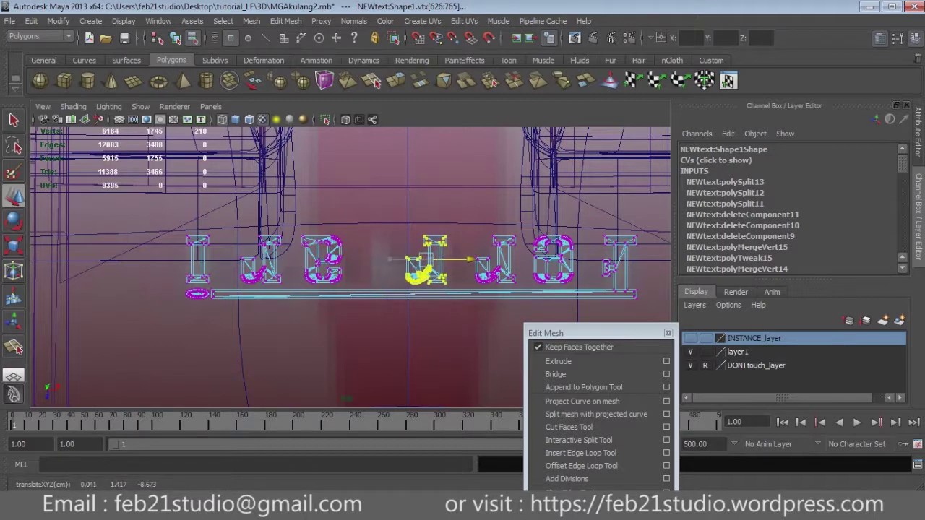
drag(293, 226, 354, 289)
drag(369, 259, 399, 259)
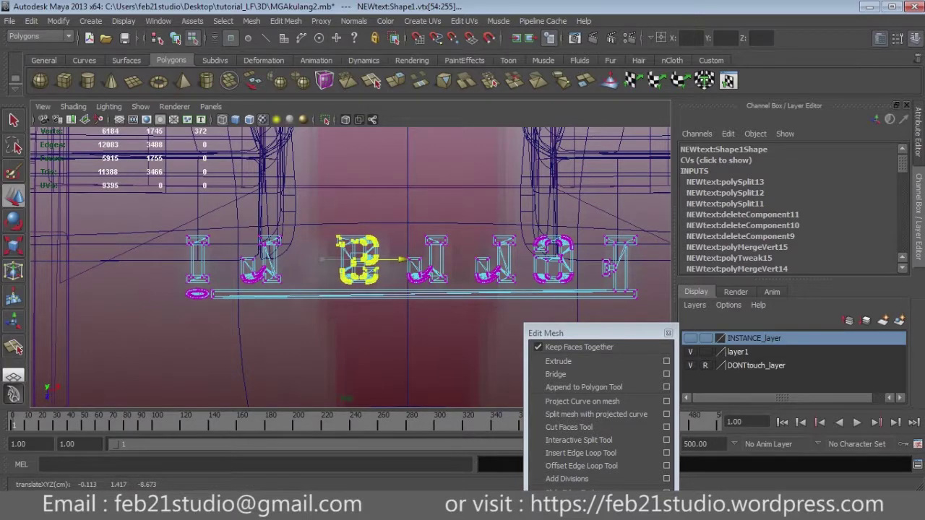
drag(240, 232, 299, 286)
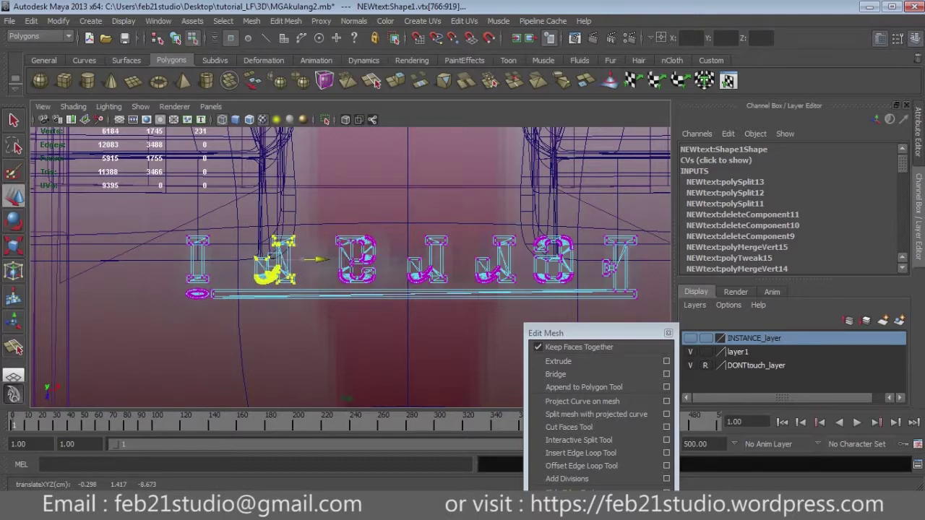
drag(324, 259, 318, 259)
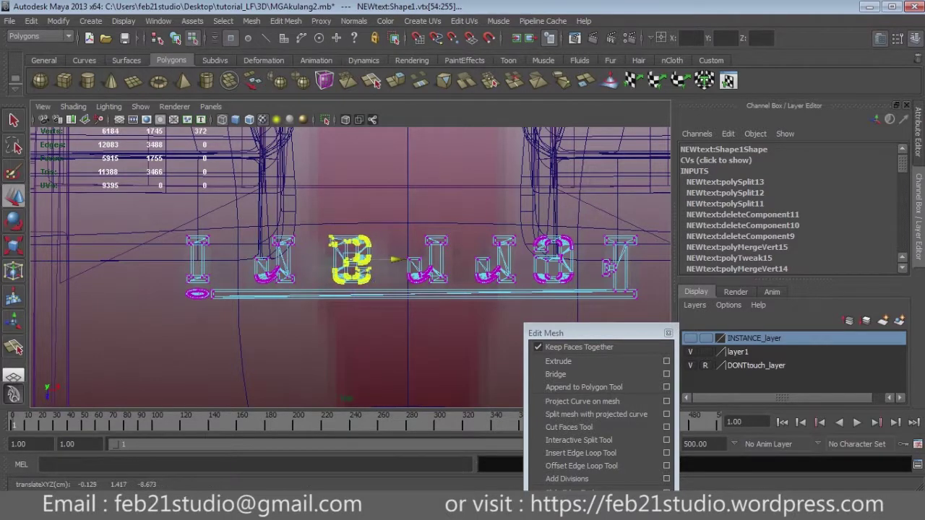
Step: Undo the last letter nudge, then return to object mode in the car's side view
mouse_move(401, 232)
mouse_down()
mouse_move(454, 288)
mouse_move(456, 259)
mouse_up()
drag(322, 230, 376, 287)
drag(246, 230, 298, 287)
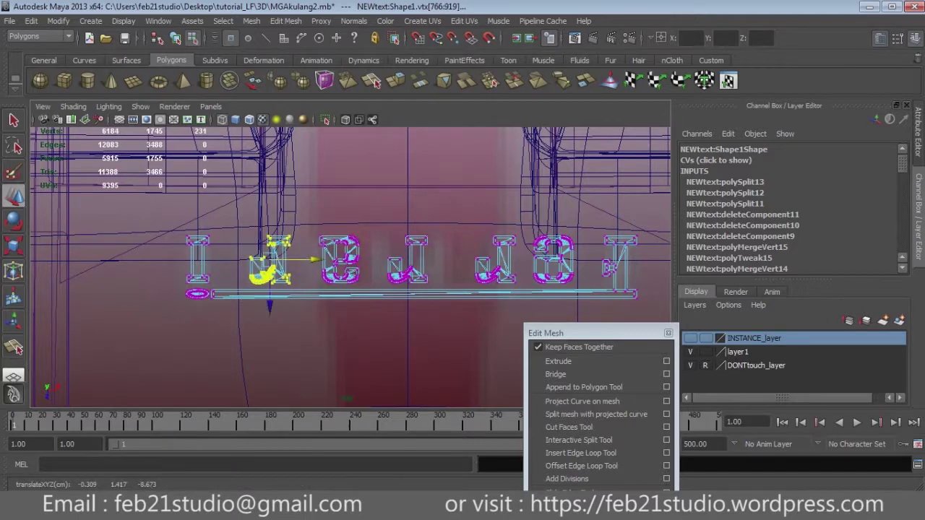
key(ctrl+z)
key(ctrl+z)
key(ctrl+z)
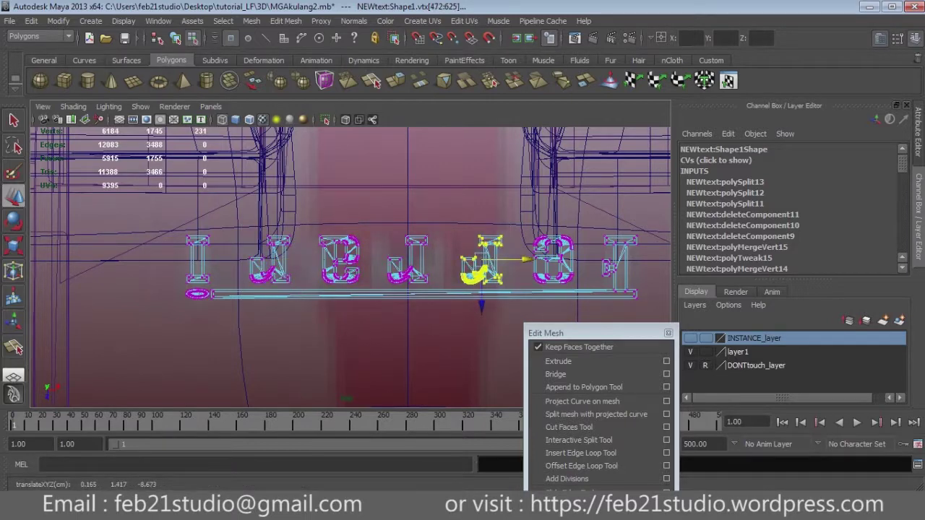
click(434, 347)
key(F8)
key(space)
key(space)
key(space)
key(space)
key(space)
key(space)
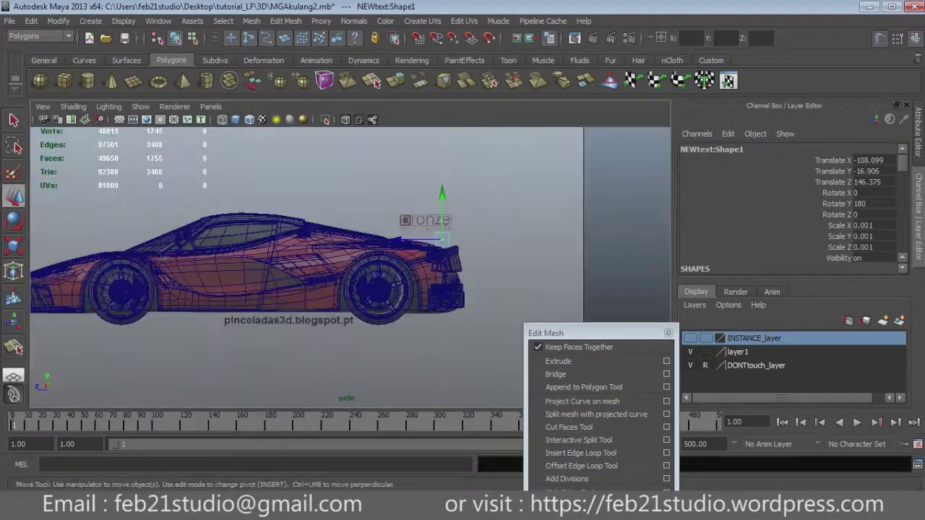
key(space)
key(space)
Step: Lower the NEWtext logo in Y toward -17.339 on the car's rear
key(f)
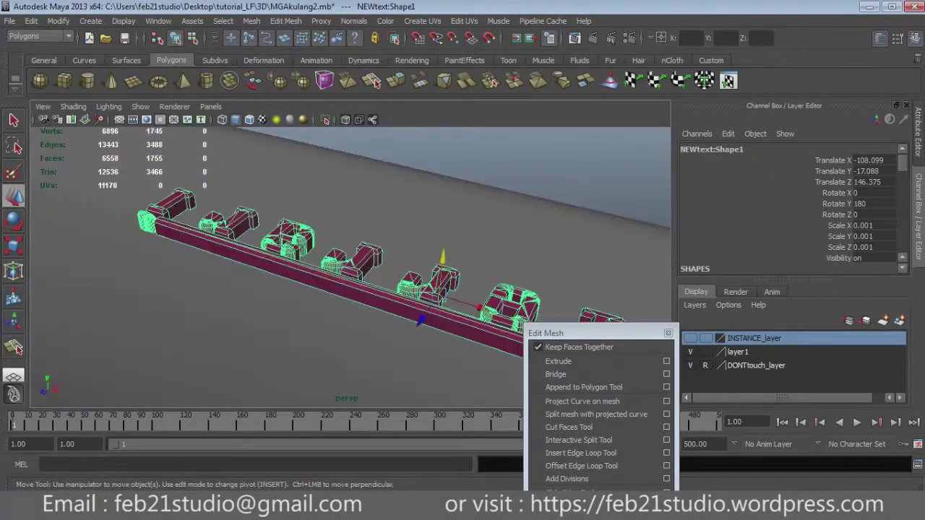
scroll(350, 267, down, 5)
drag(341, 239, 341, 268)
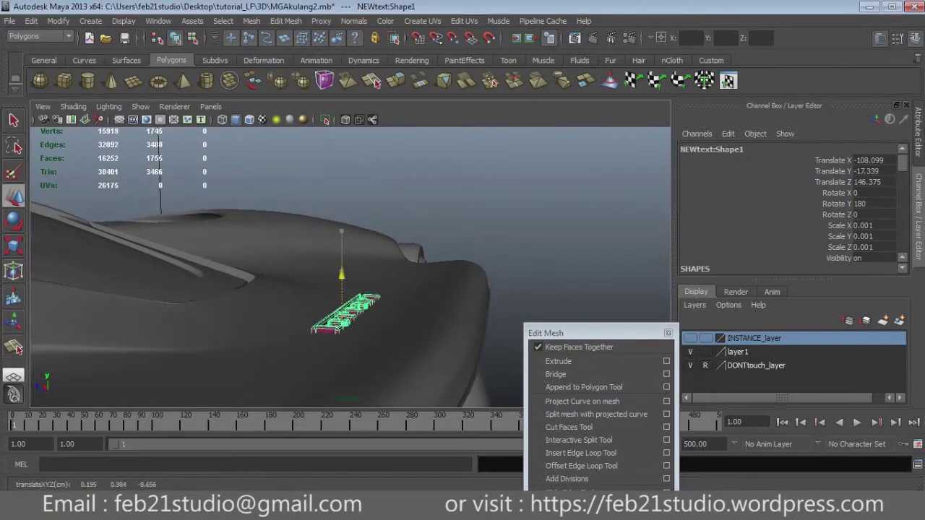
alt+drag(347, 303, 341, 213)
key(e)
key(w)
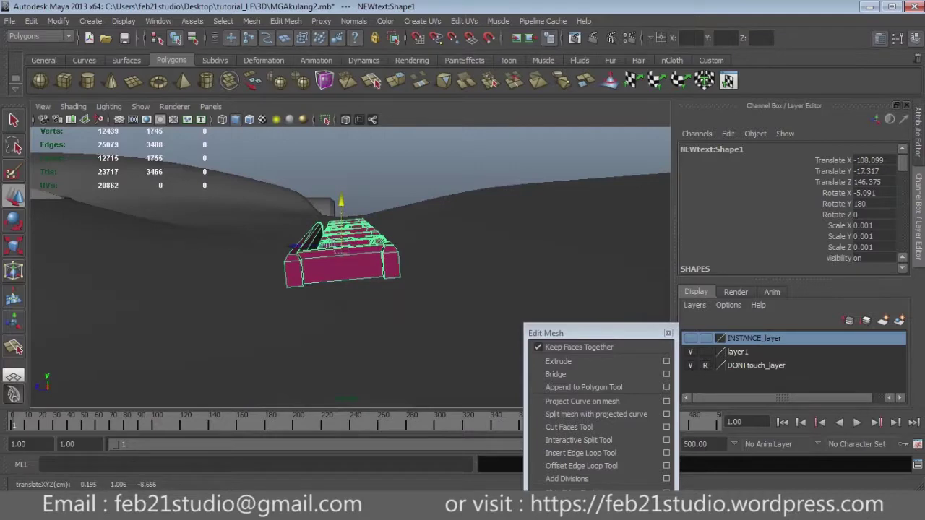
key(ctrl+z)
key(ctrl+z)
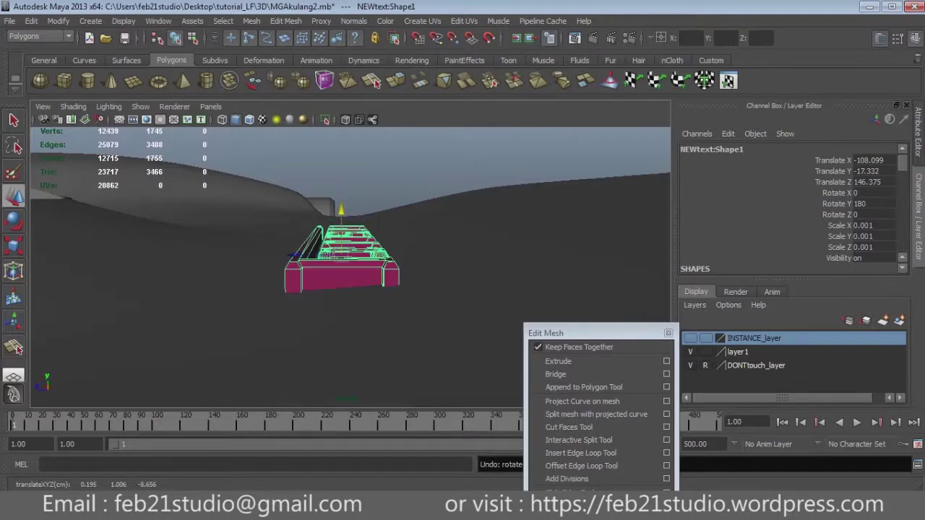
Step: Tilt the NEWtext logo to -3.419 on Rotate X to follow the rear body
key(f)
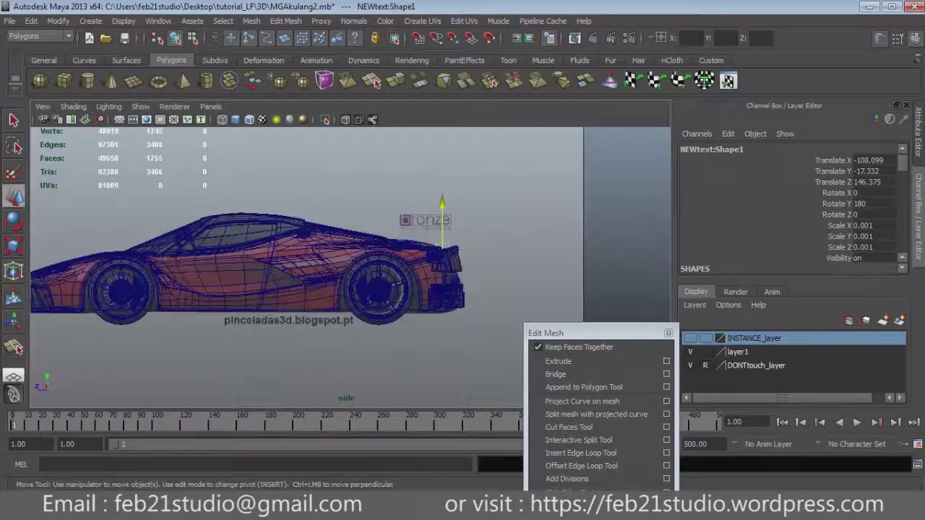
key(F9)
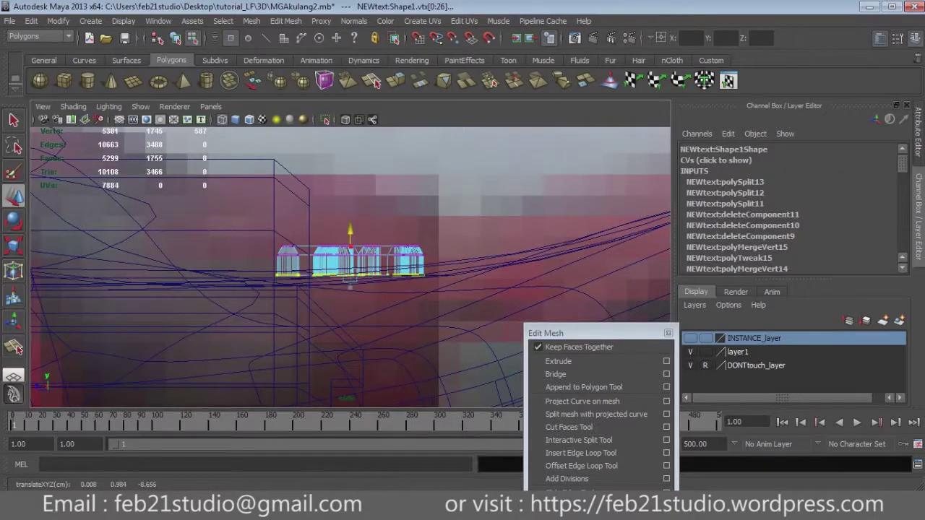
key(F8)
alt+drag(347, 260, 405, 246)
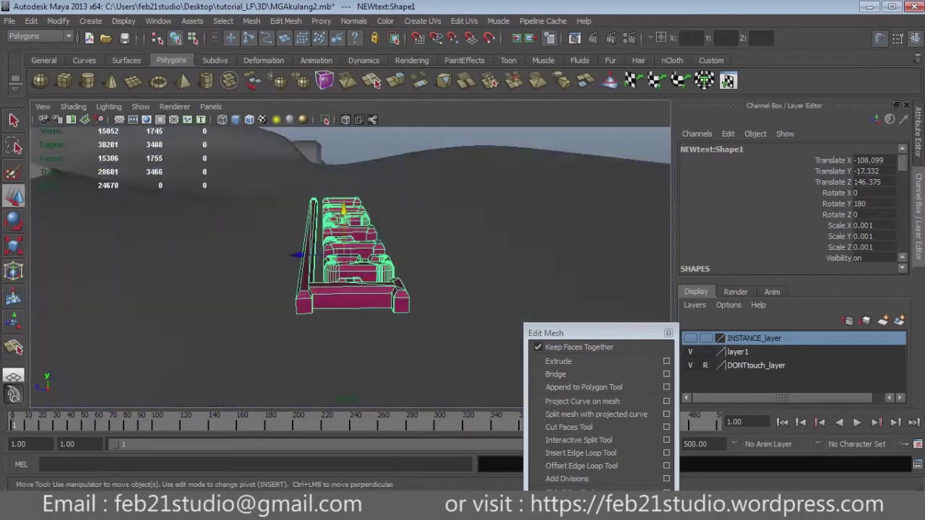
key(e)
mouse_move(344, 196)
mouse_down()
mouse_move(364, 215)
mouse_move(343, 212)
mouse_up()
key(w)
mouse_move(346, 260)
alt+mouse_down()
mouse_move(318, 238)
mouse_move(274, 238)
mouse_move(361, 238)
alt+mouse_up()
Step: Clear the selection, switch to wireframe display and save MGAkulang2.mb
key(q)
click(550, 216)
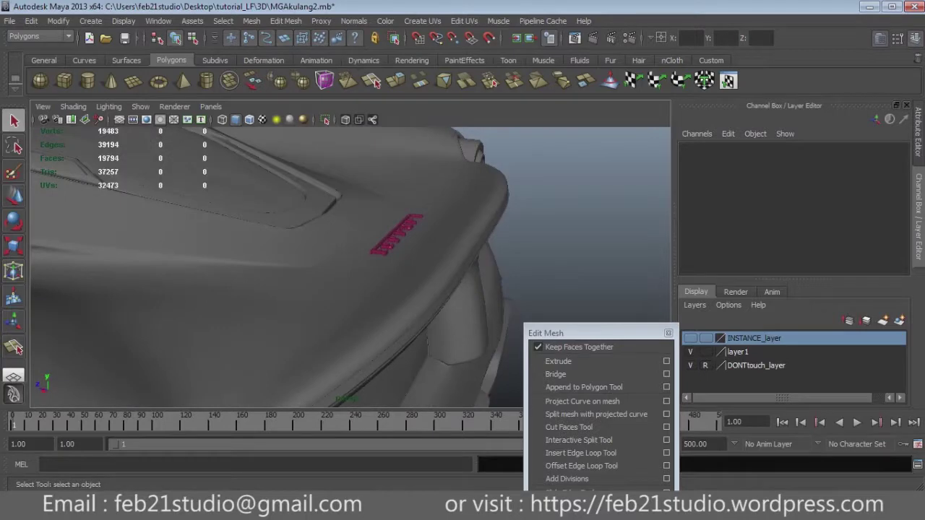
key(4)
key(ctrl+s)
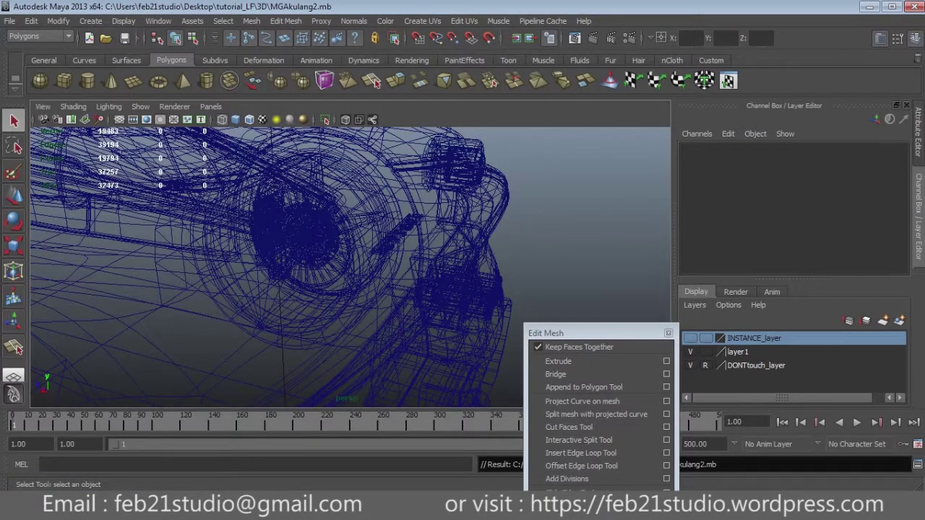